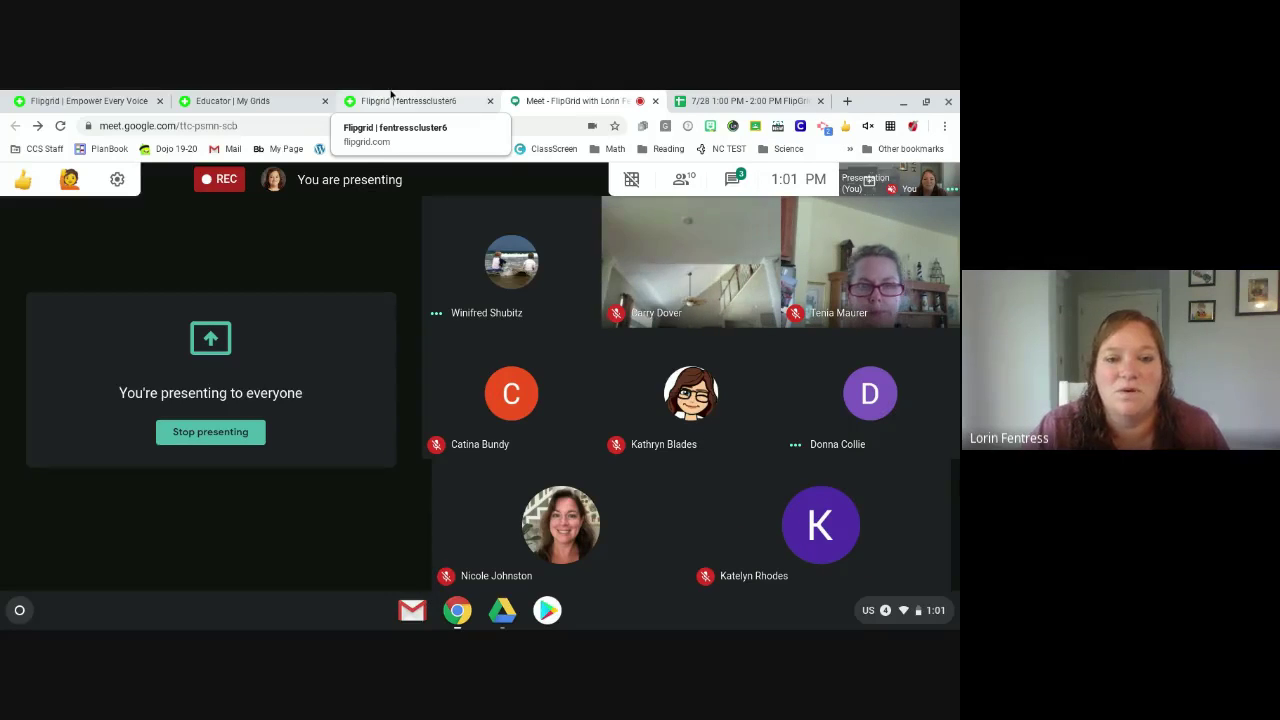
# - Show the Cluster 6 Flipgrid join page in the shared screen, then glance back at the Meet call
pyautogui.click(391, 94)
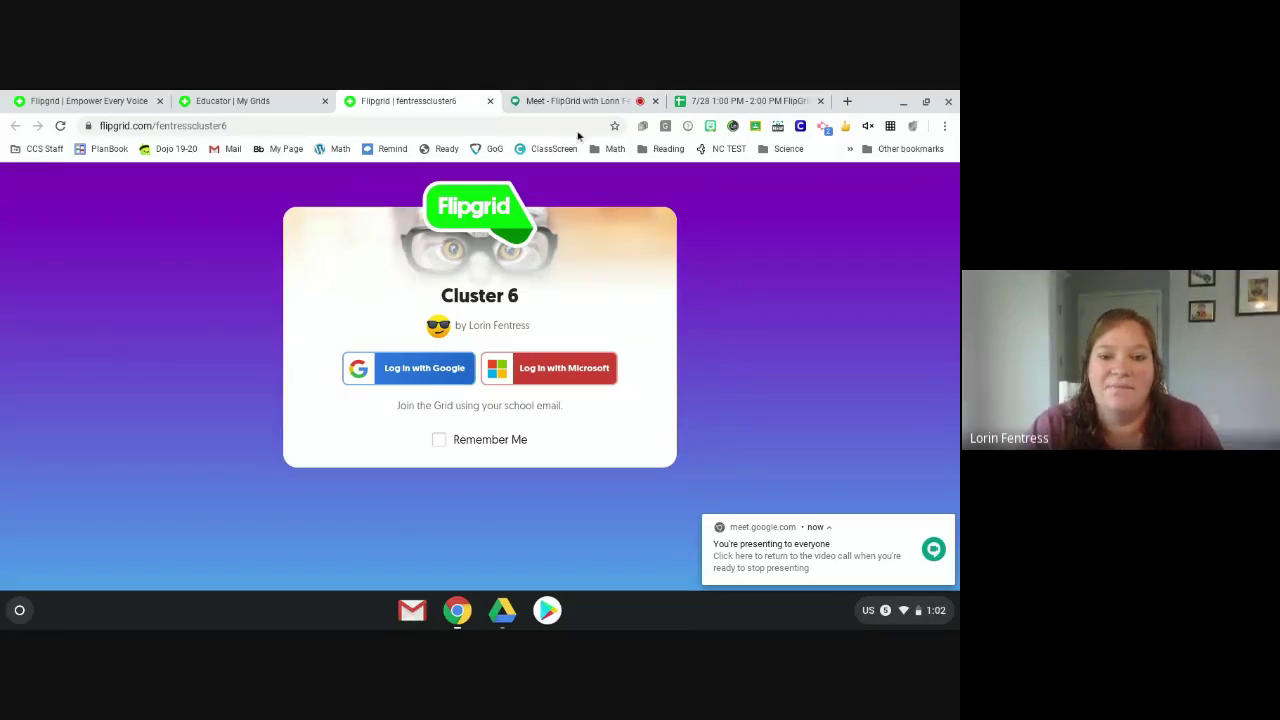
pyautogui.click(575, 101)
# - Return to the Cluster 6 page and start Google login, choosing the student account
pyautogui.click(401, 97)
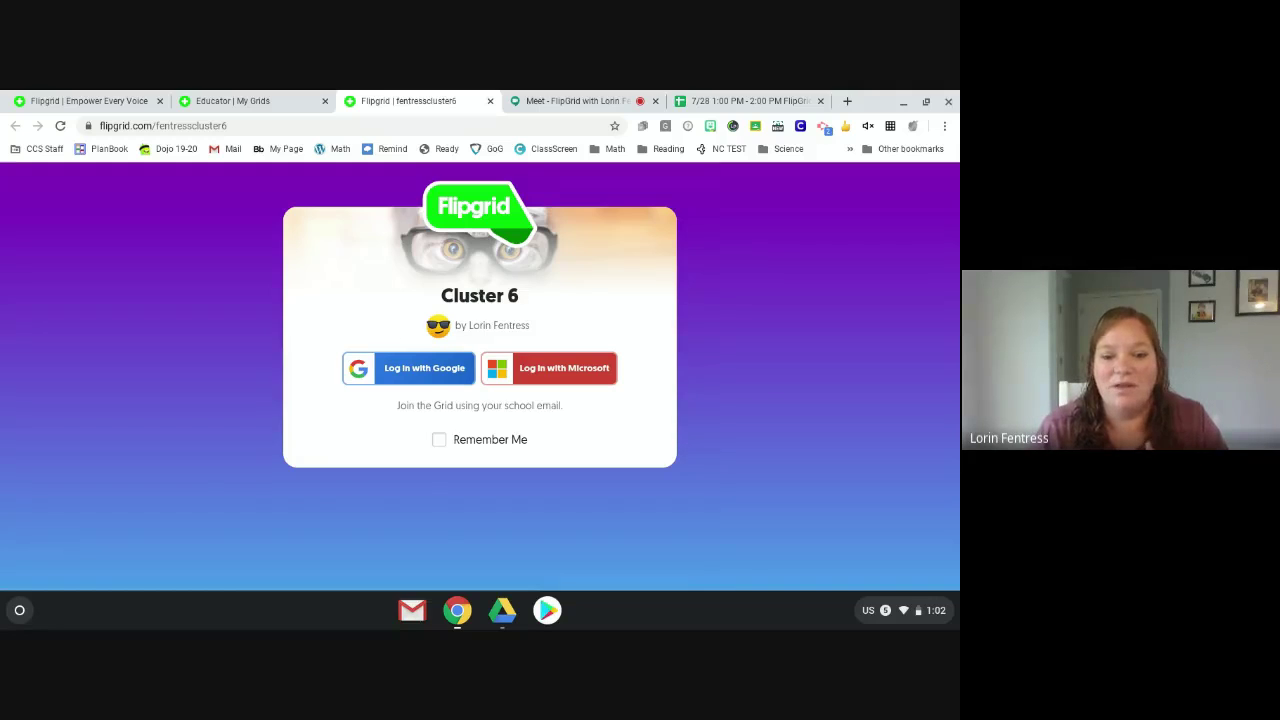
pyautogui.click(405, 370)
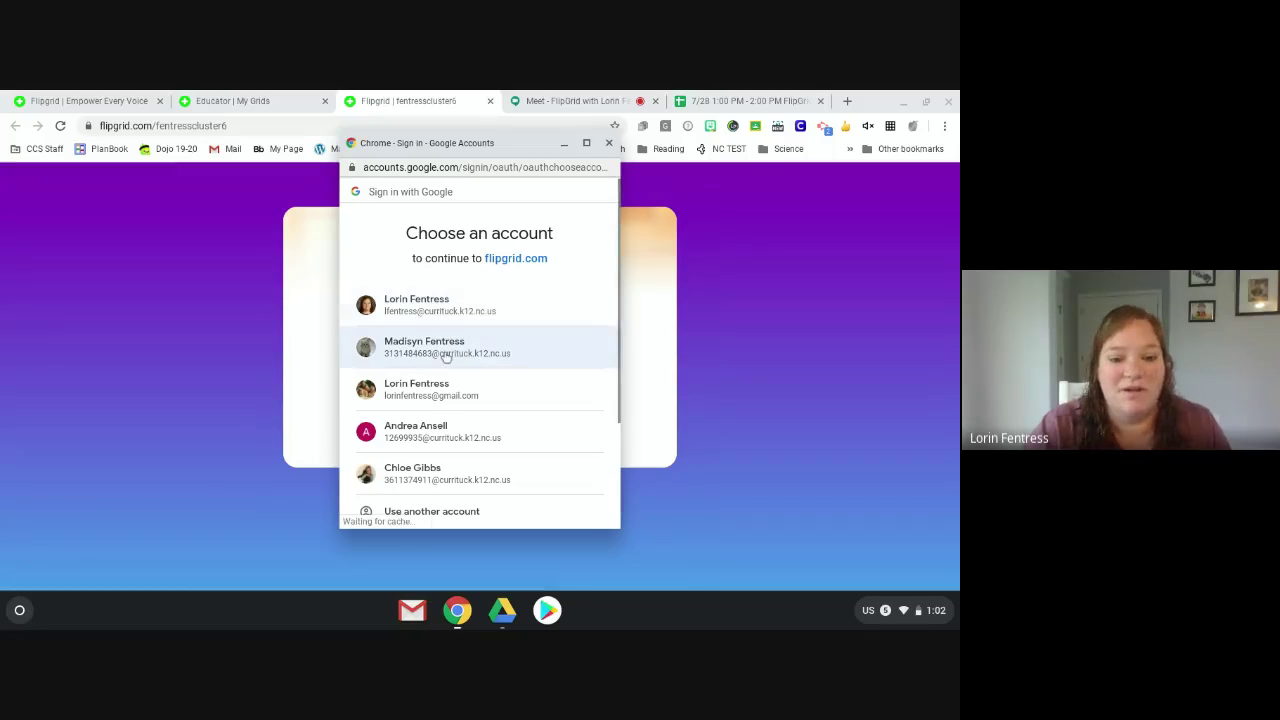
pyautogui.click(446, 350)
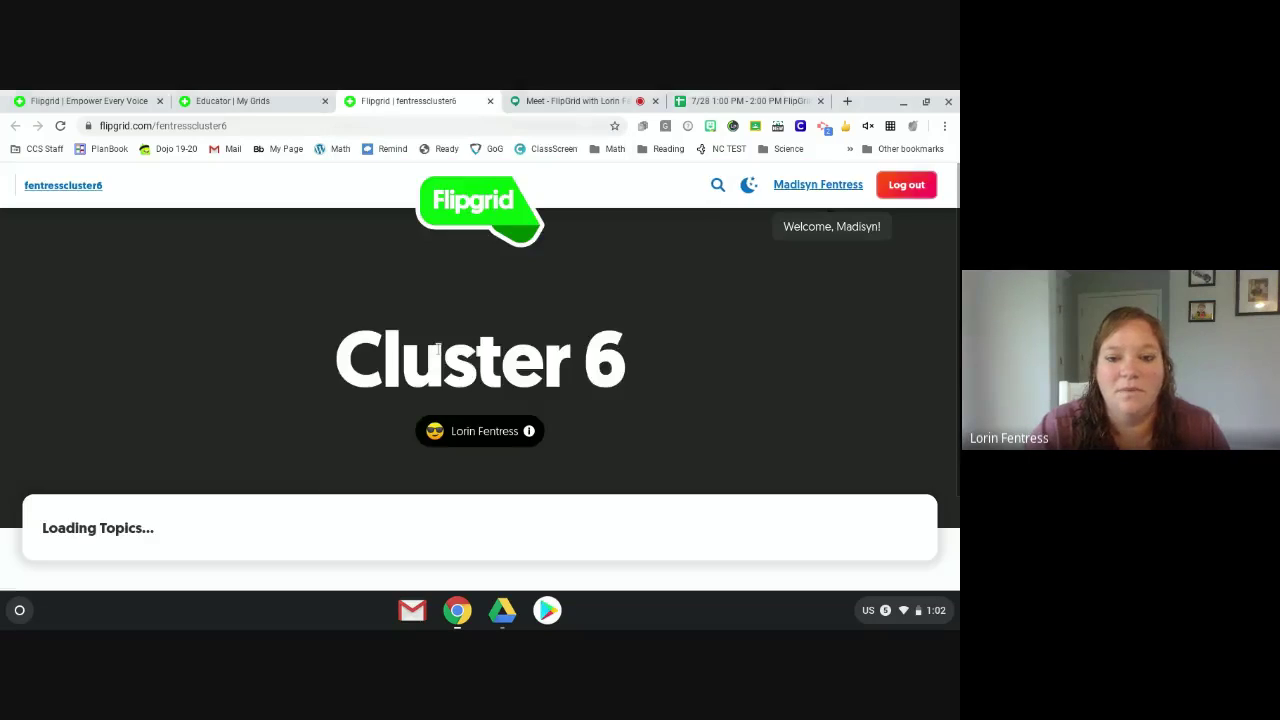
# - Expand and collapse the 3 Topics list to review the grid's other topics
pyautogui.scroll(-3, 544, 334)
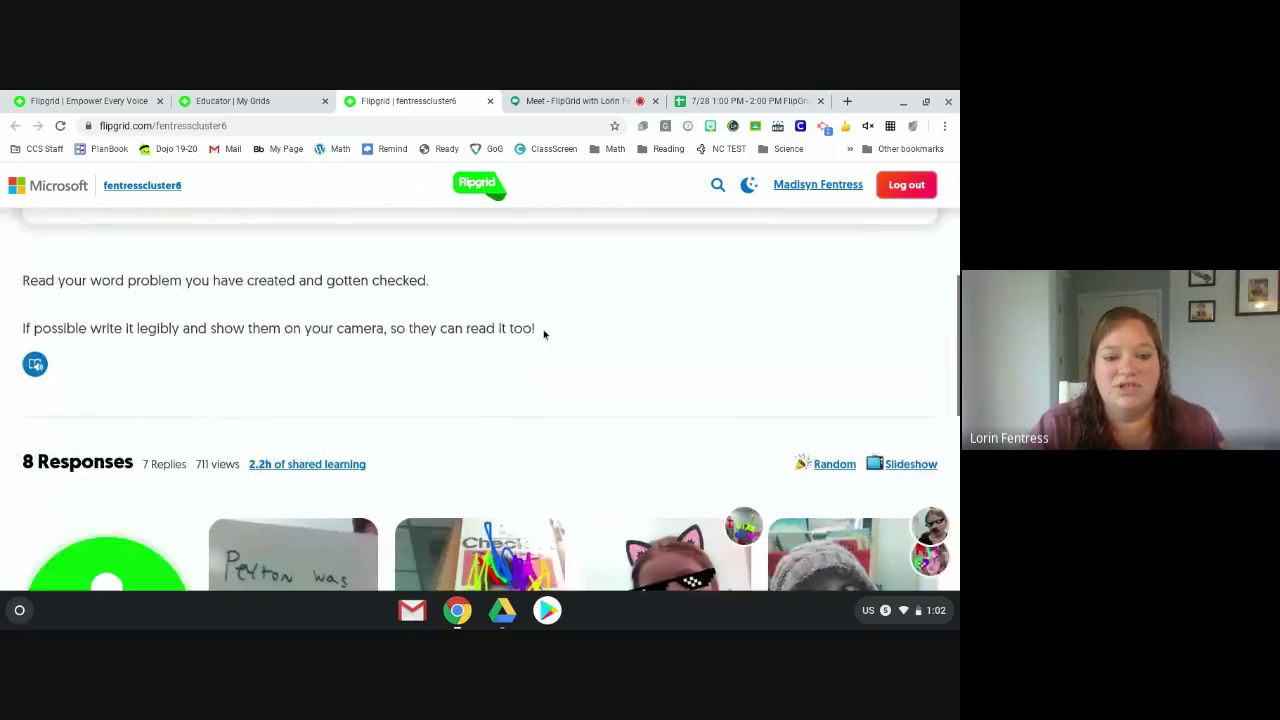
pyautogui.scroll(-3, 544, 334)
pyautogui.scroll(5, 544, 334)
pyautogui.click(893, 494)
pyautogui.scroll(-2, 820, 446)
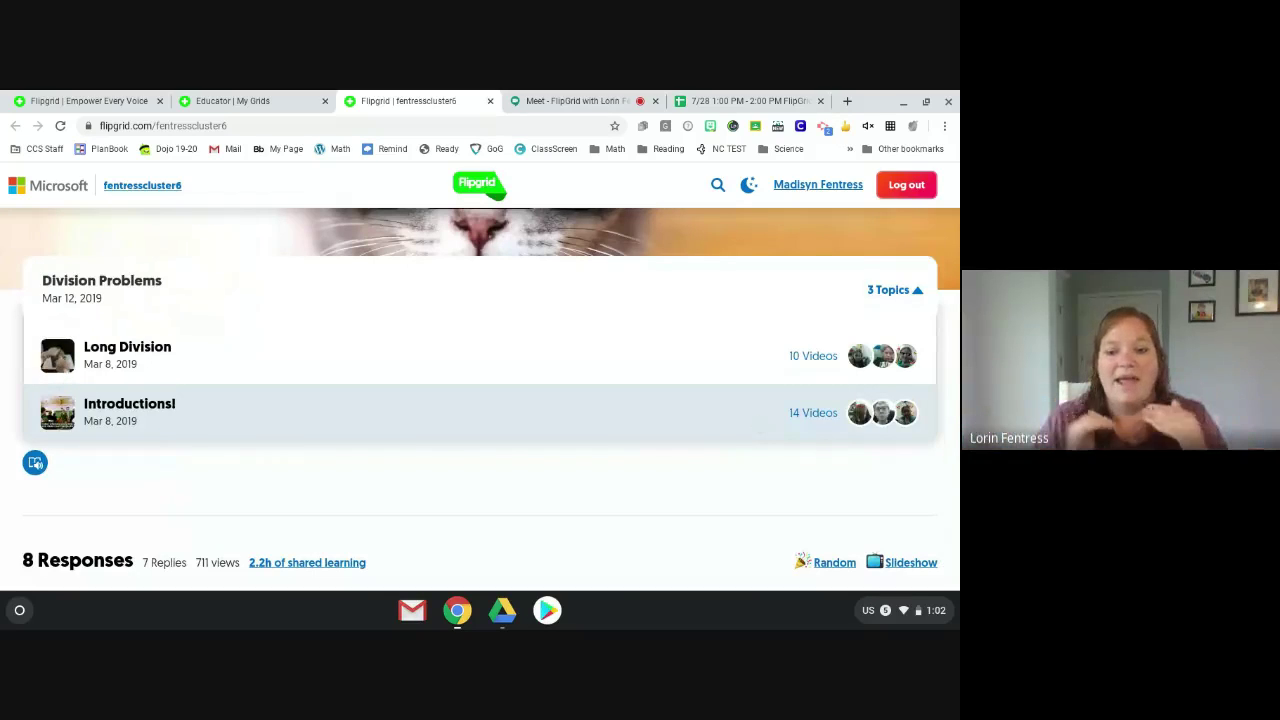
pyautogui.click(891, 290)
pyautogui.click(891, 290)
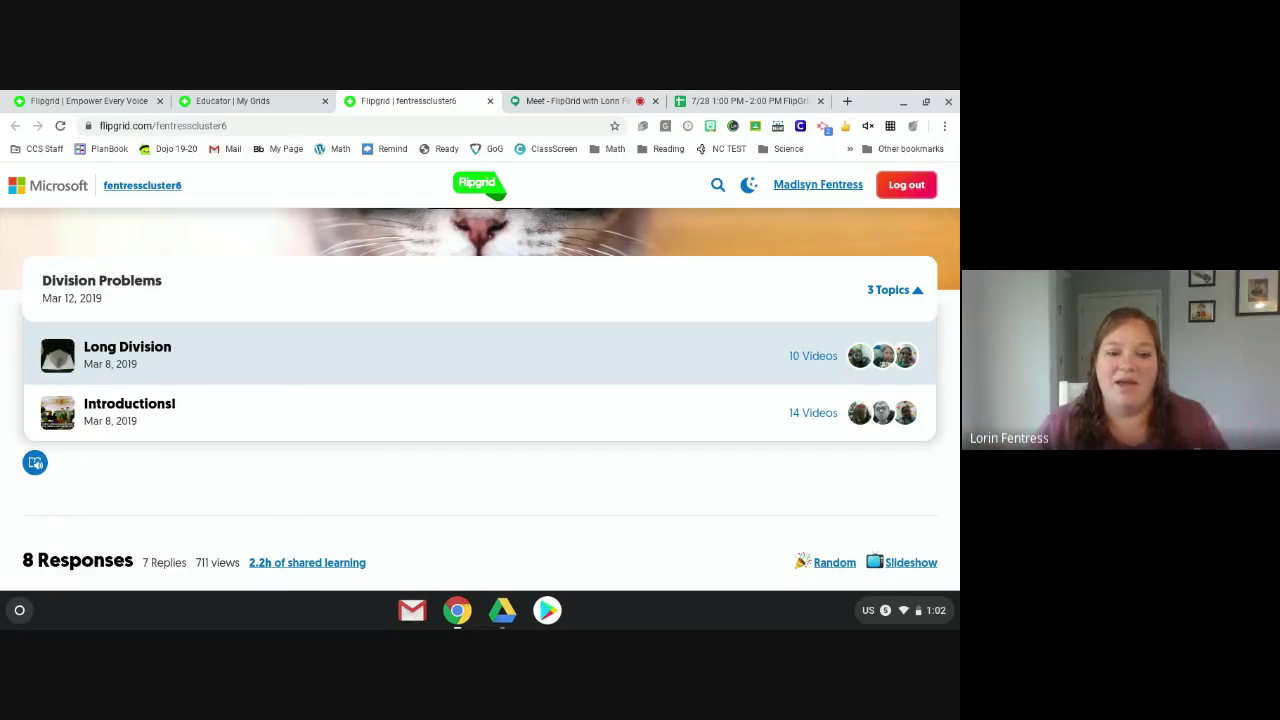
pyautogui.click(116, 312)
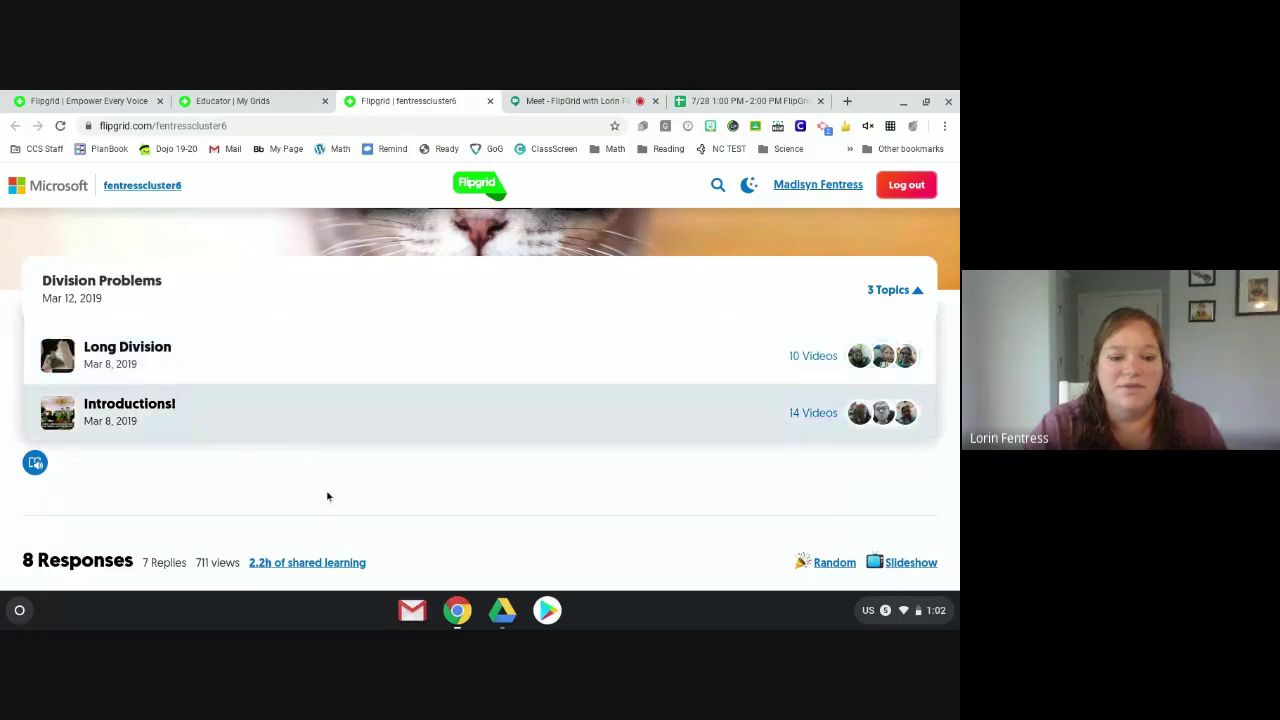
# - Scroll through the eight student response thumbnails under Division Problems
pyautogui.scroll(-1, 322, 474)
pyautogui.scroll(-3, 315, 358)
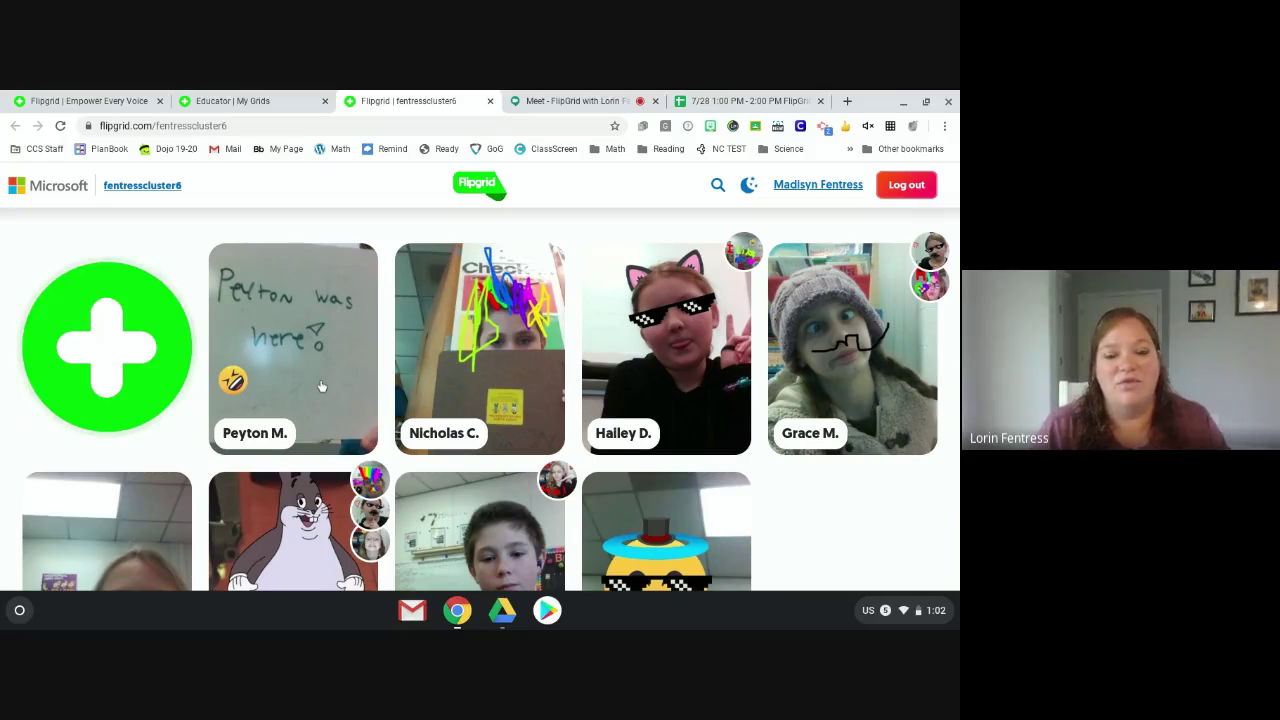
pyautogui.scroll(3, 24, 352)
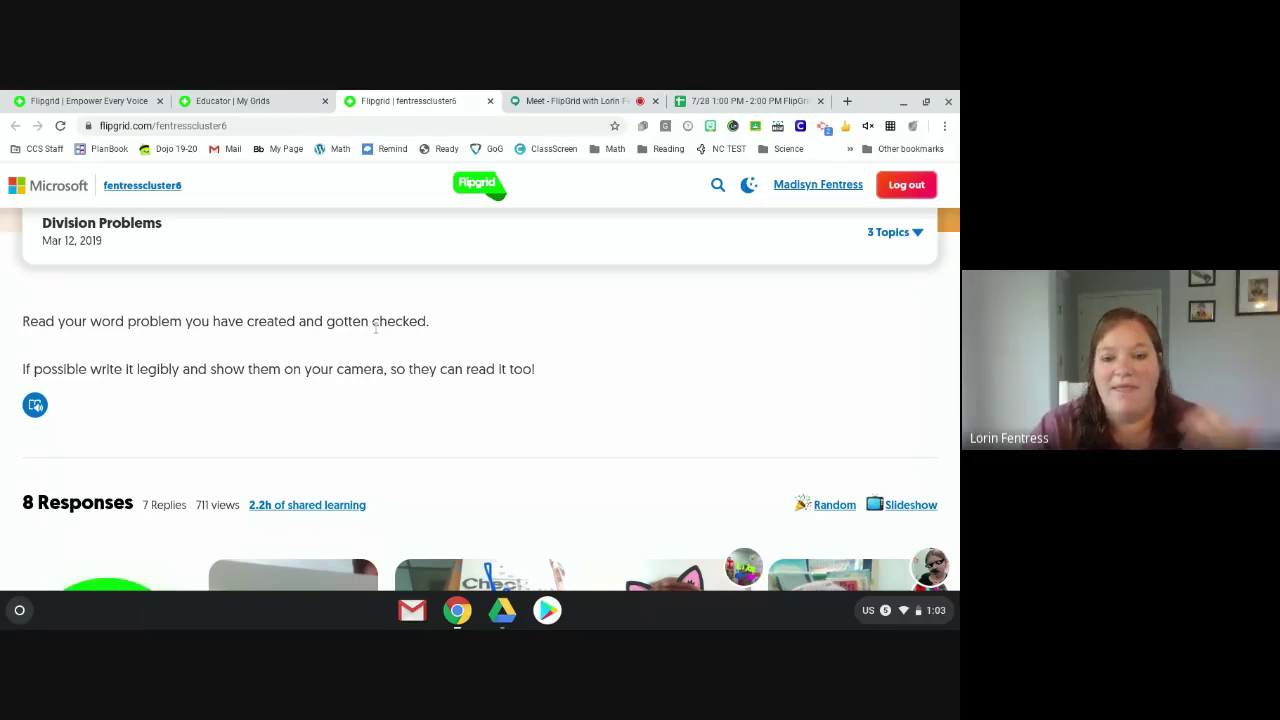
pyautogui.scroll(-1, 378, 327)
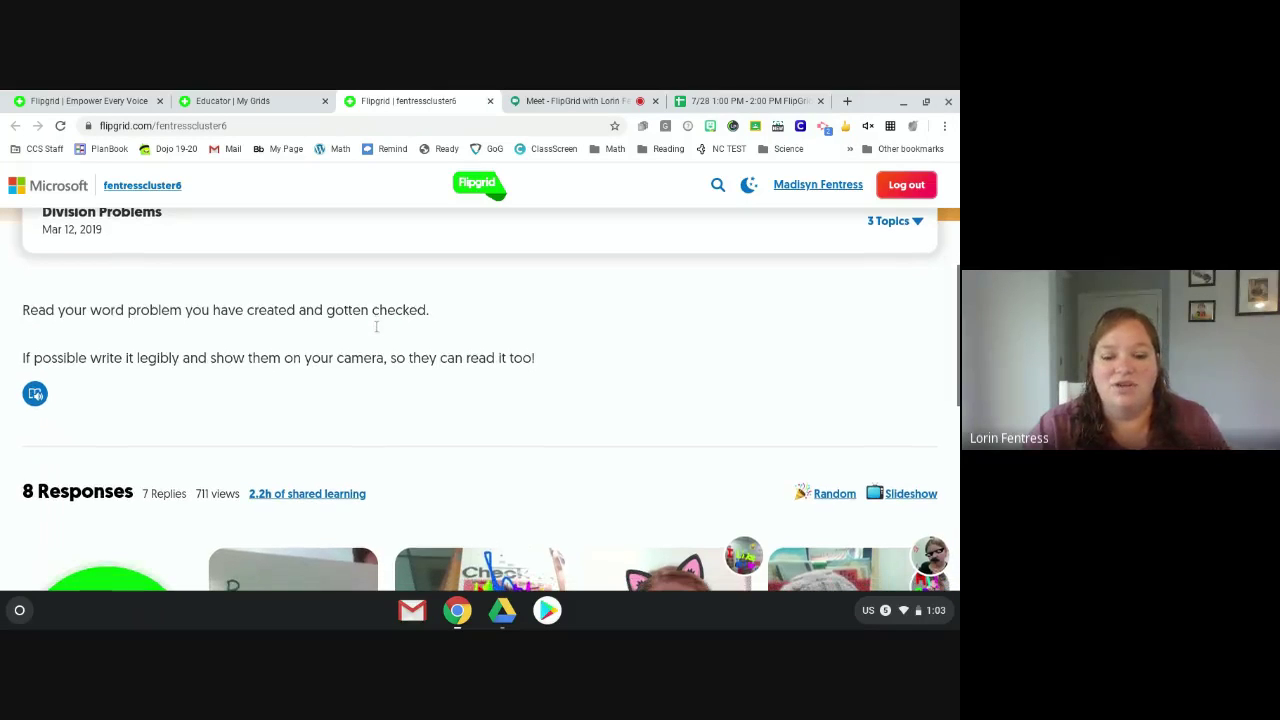
pyautogui.scroll(-2, 380, 330)
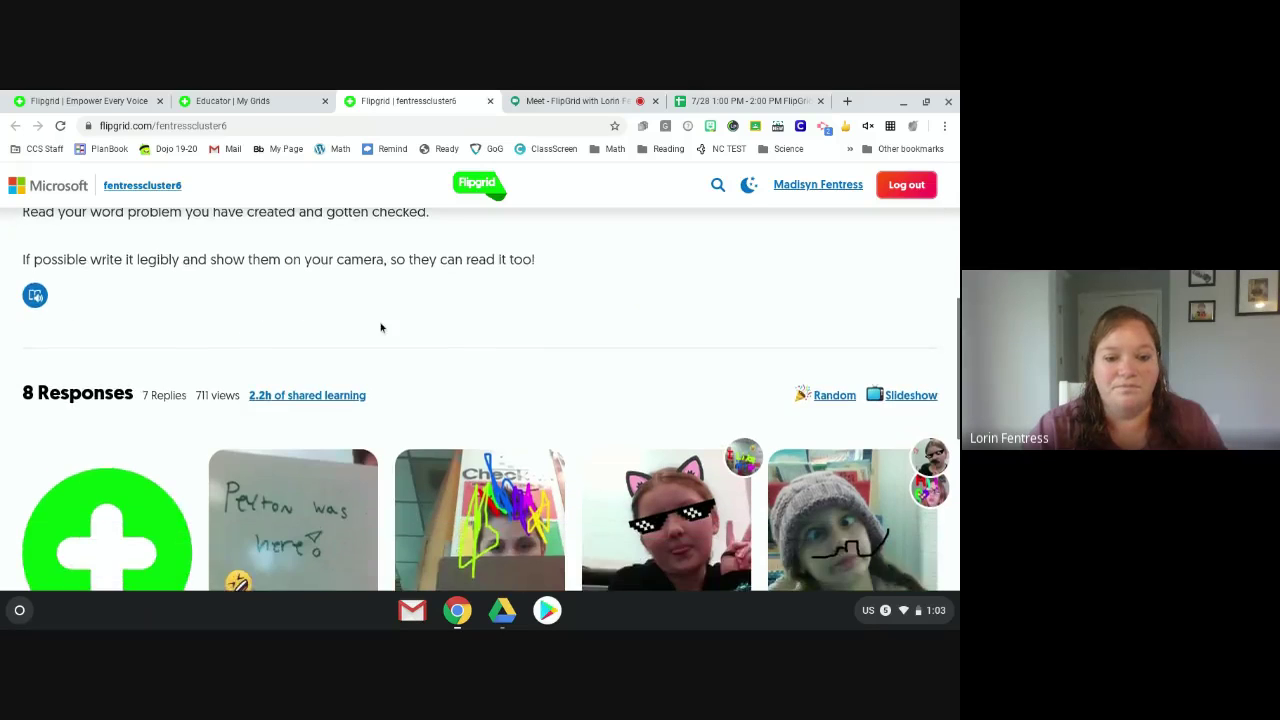
pyautogui.scroll(-3, 303, 372)
pyautogui.scroll(-3, 320, 360)
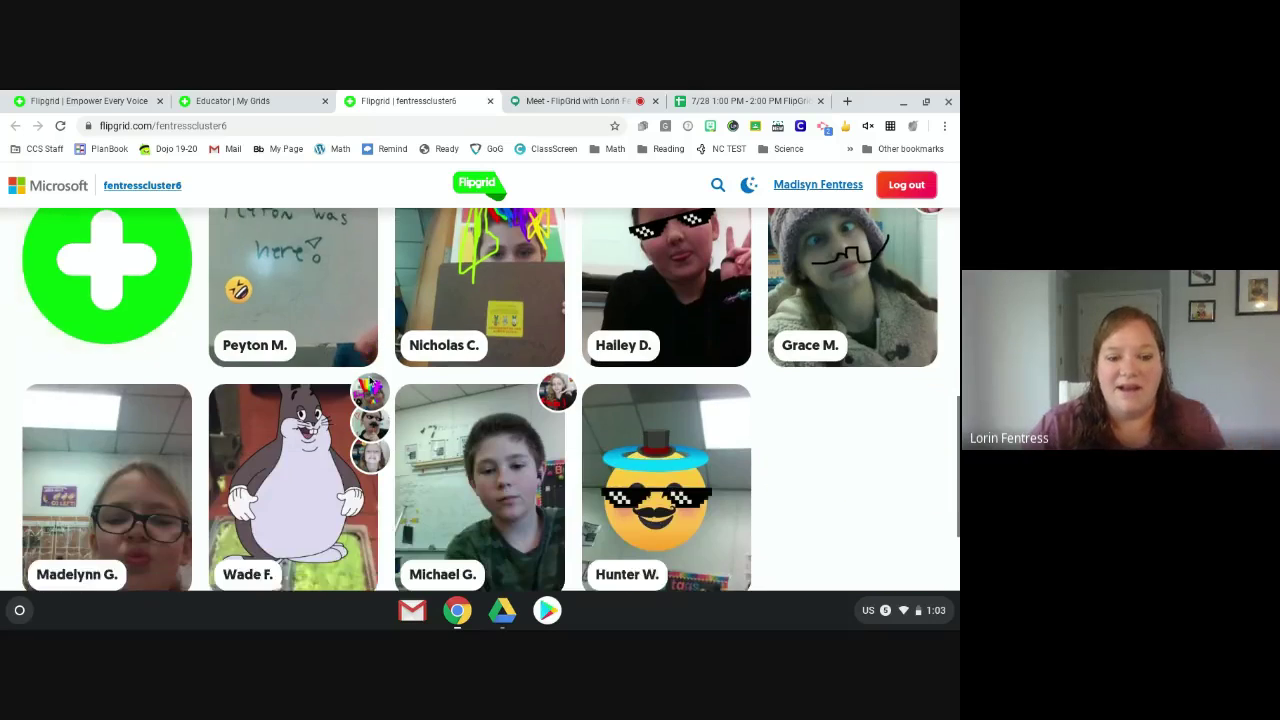
pyautogui.scroll(3, 321, 351)
pyautogui.click(328, 394)
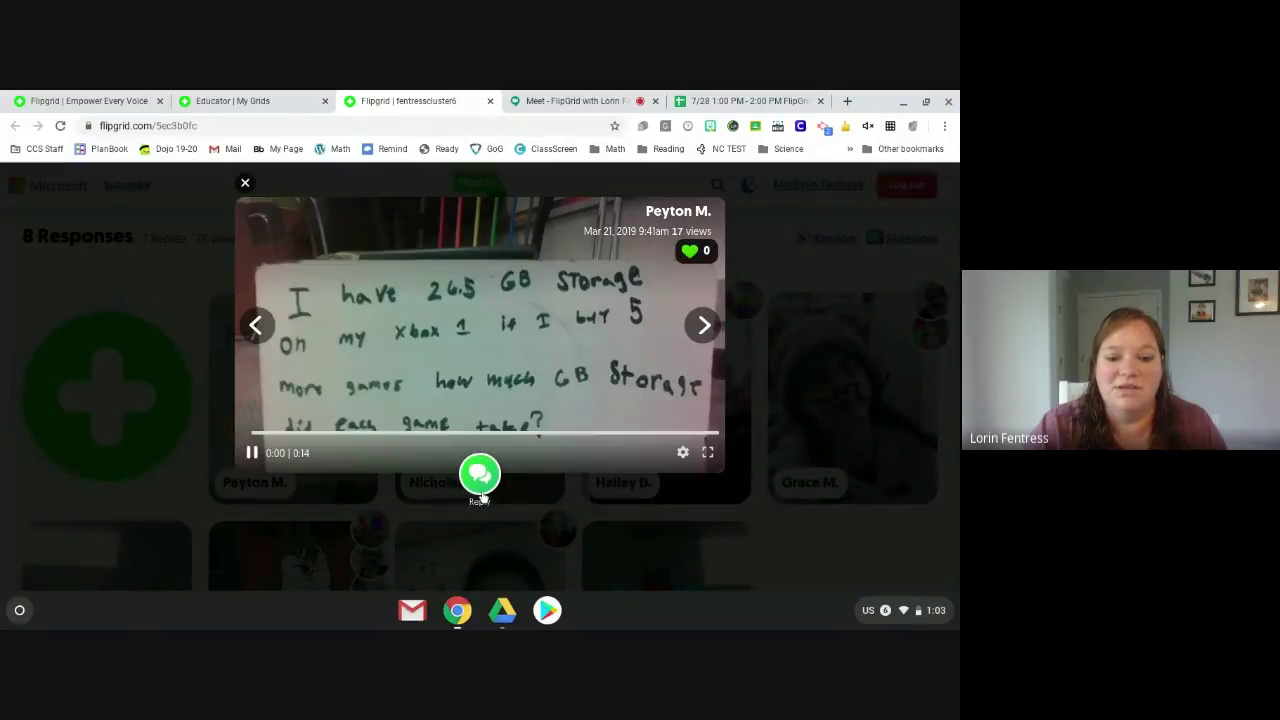
pyautogui.click(315, 418)
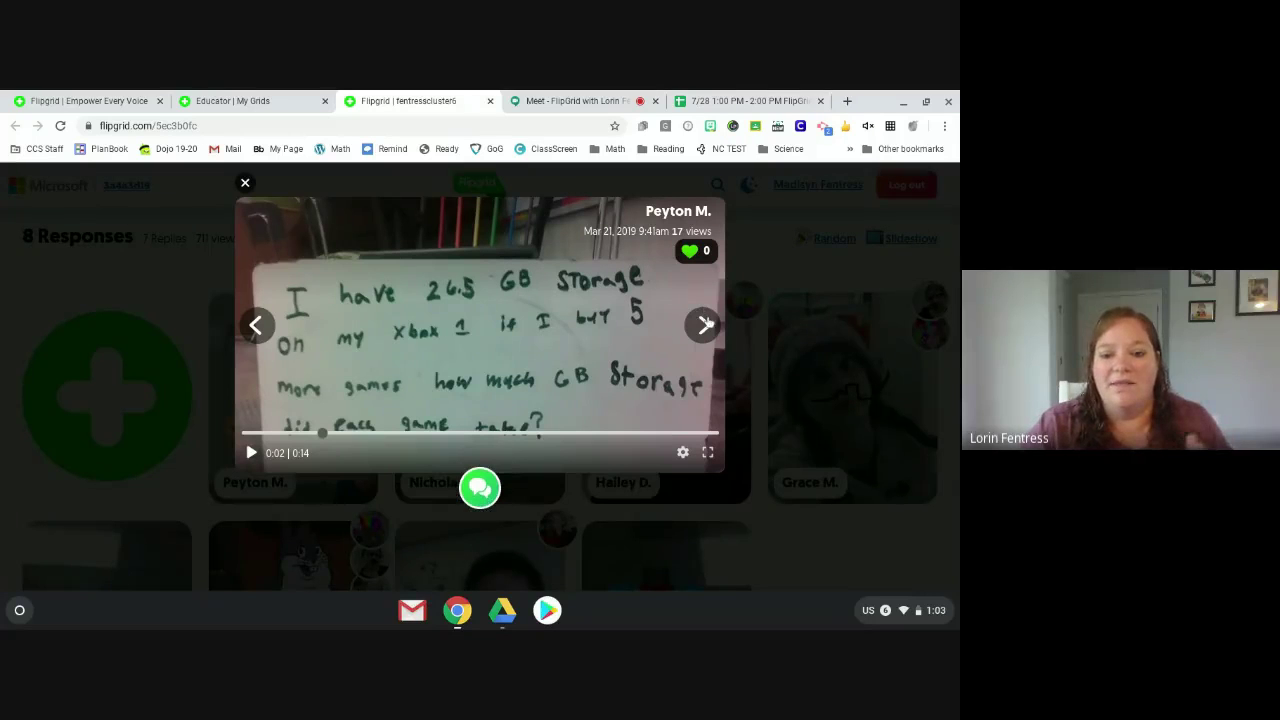
pyautogui.click(705, 328)
pyautogui.click(252, 453)
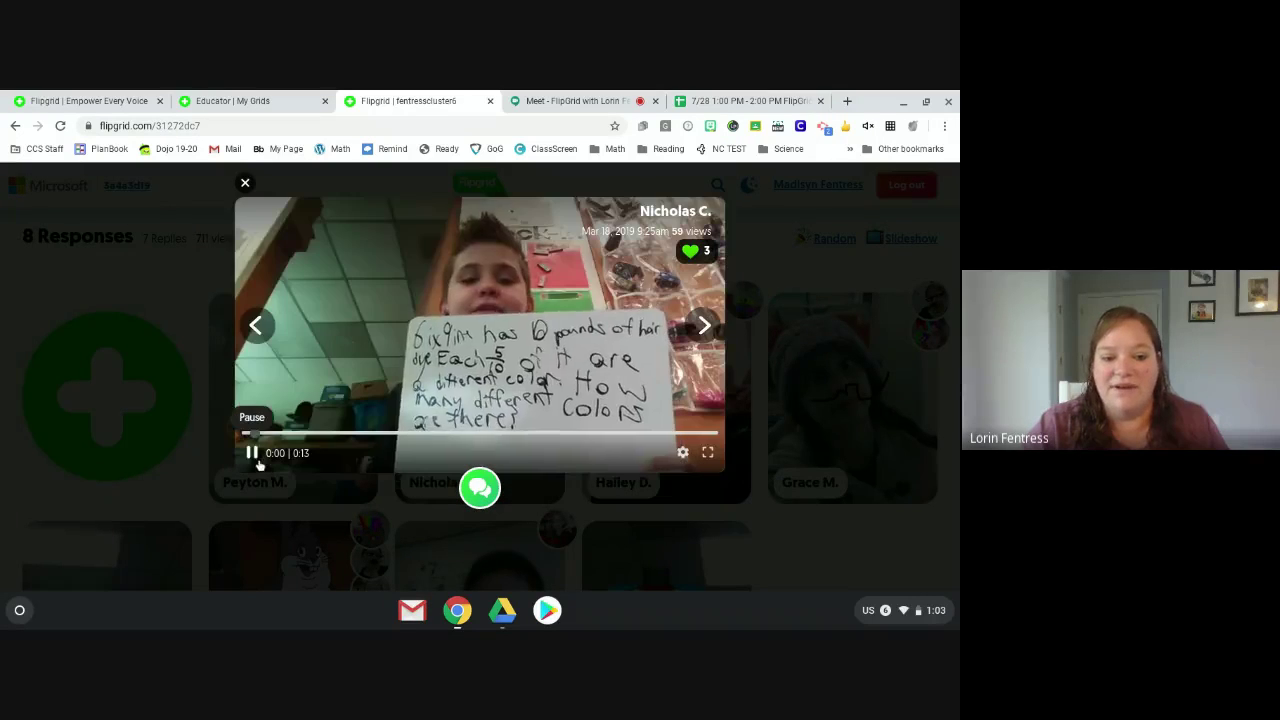
pyautogui.click(252, 453)
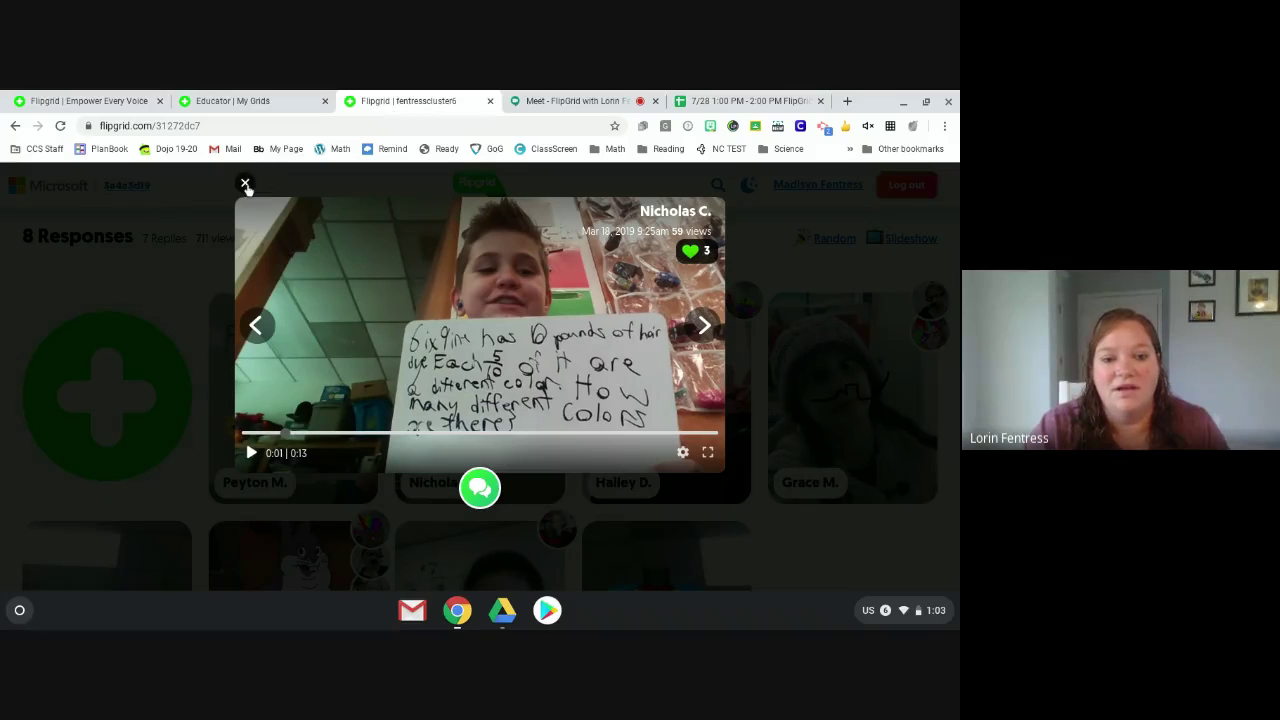
pyautogui.click(704, 326)
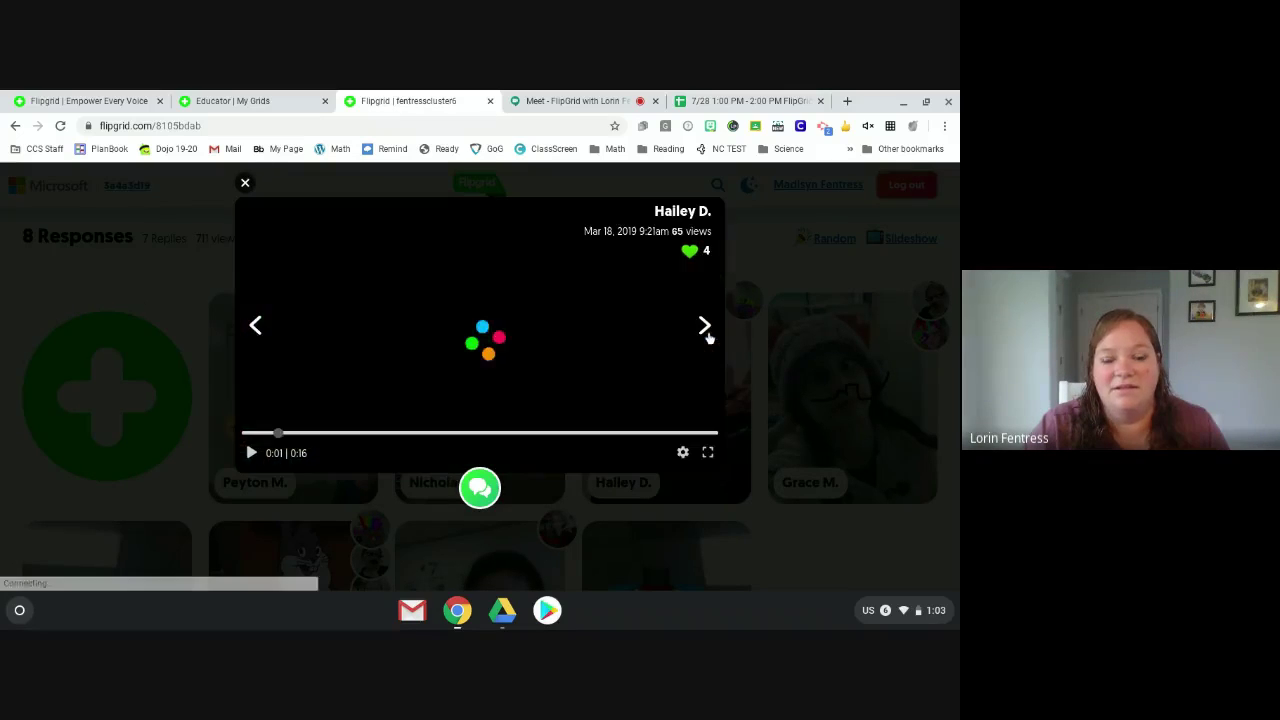
pyautogui.click(253, 455)
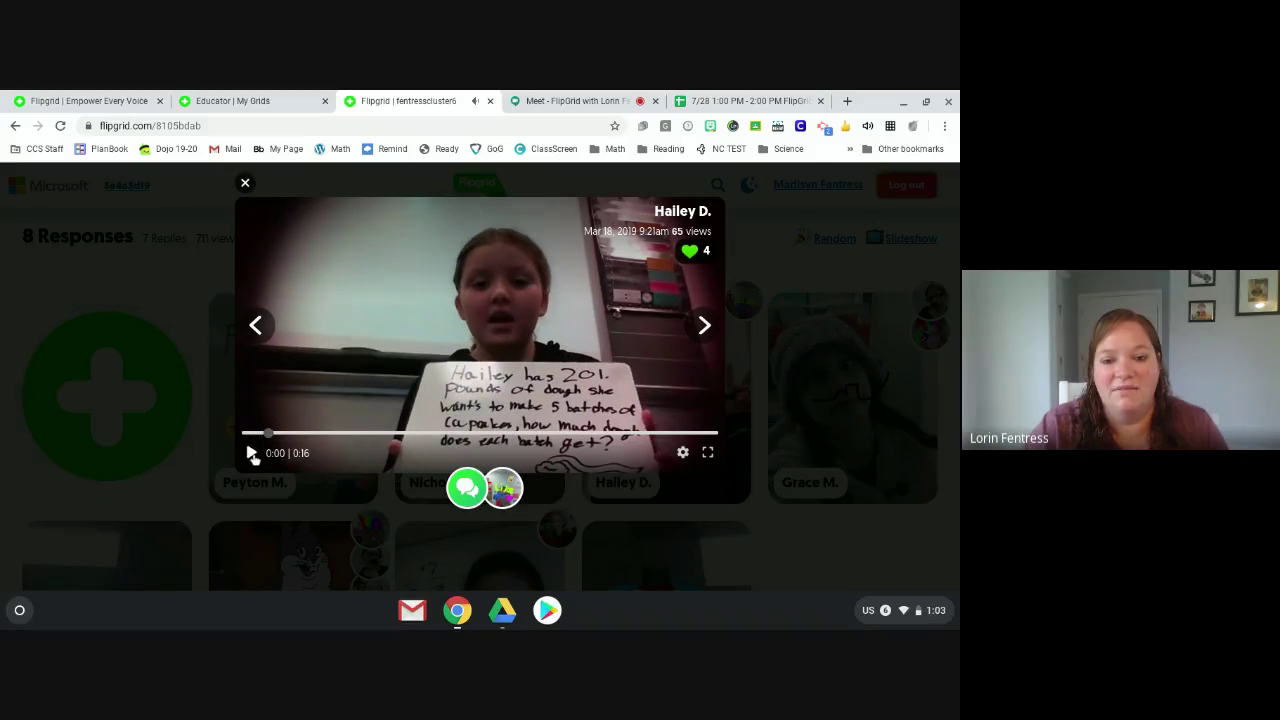
pyautogui.click(704, 325)
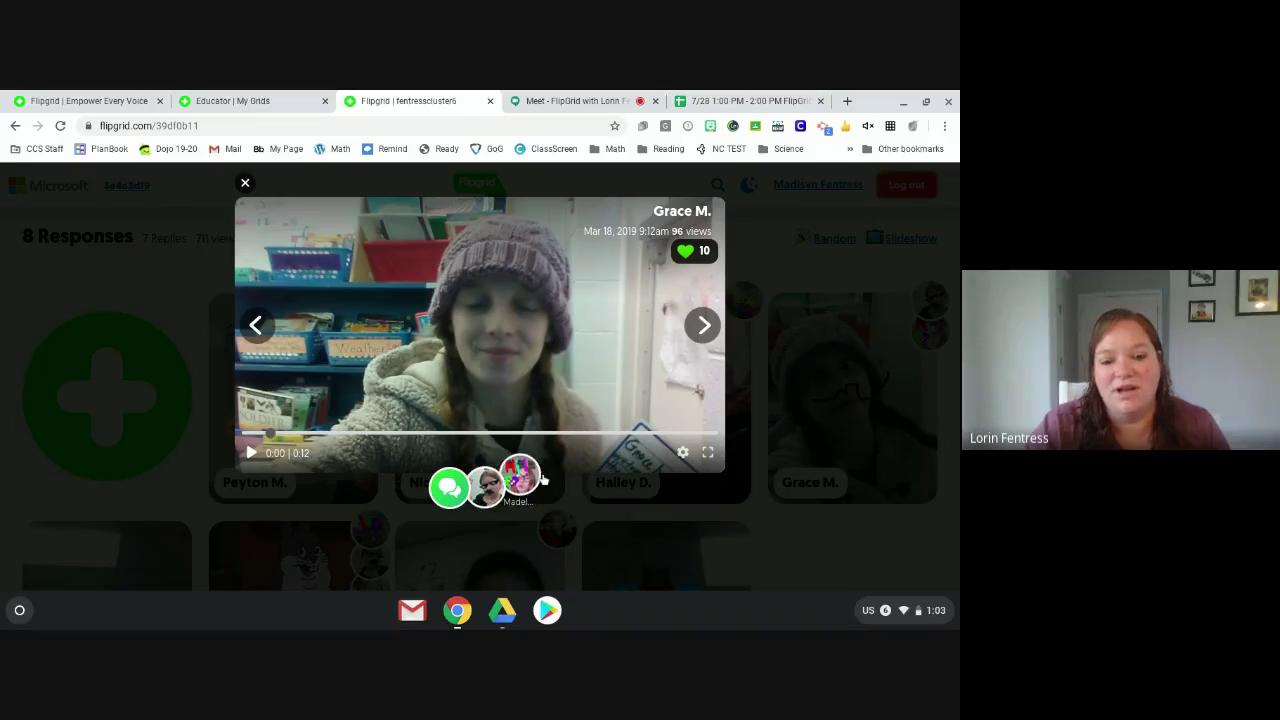
pyautogui.click(244, 185)
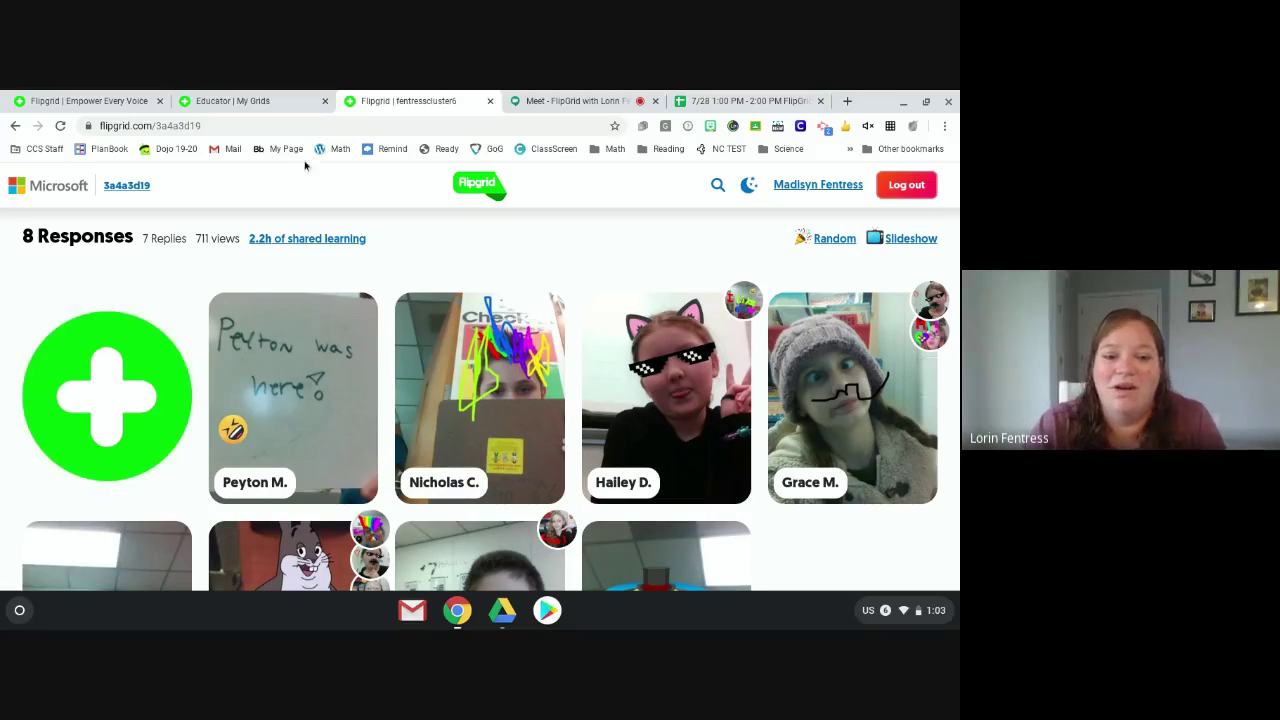
# - Expand the topic list and open the Introductions! topic to view its responses
pyautogui.scroll(-1, 375, 285)
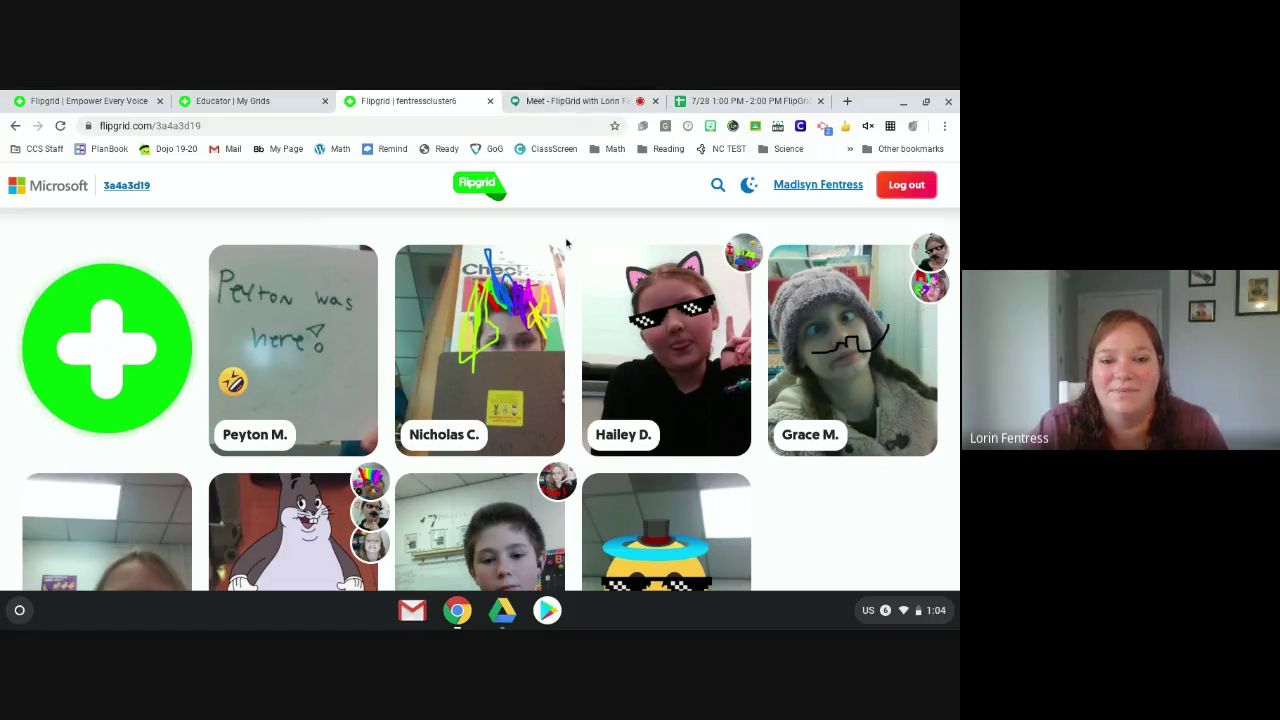
pyautogui.scroll(6, 563, 246)
pyautogui.scroll(-4, 525, 295)
pyautogui.scroll(-1, 525, 295)
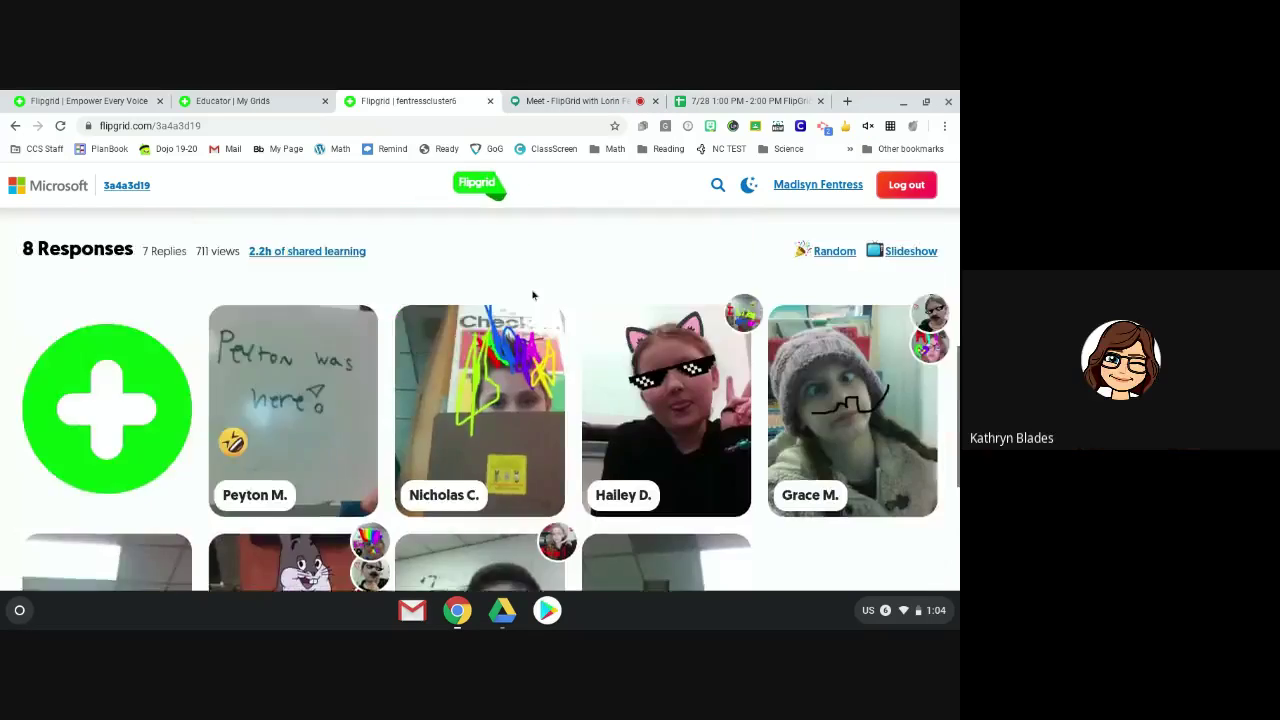
pyautogui.scroll(4, 531, 291)
pyautogui.click(766, 335)
pyautogui.scroll(-1, 529, 403)
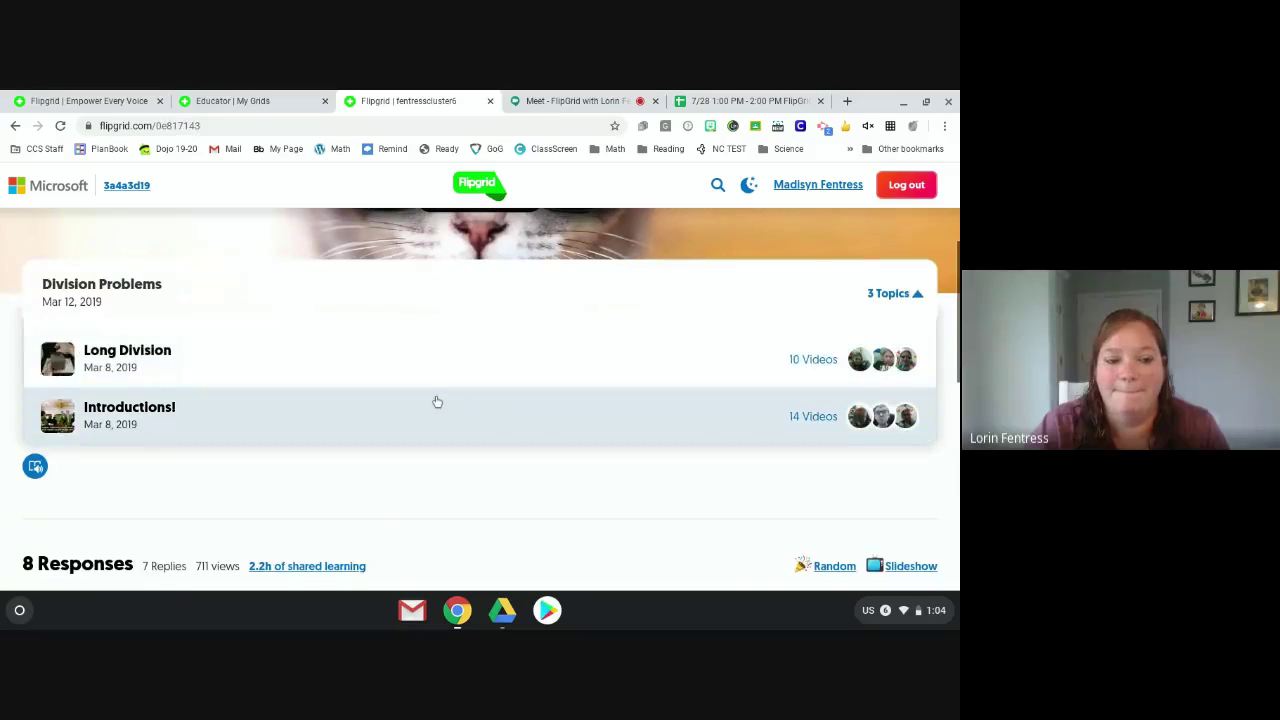
pyautogui.click(436, 398)
pyautogui.scroll(-1, 445, 400)
pyautogui.scroll(-4, 450, 401)
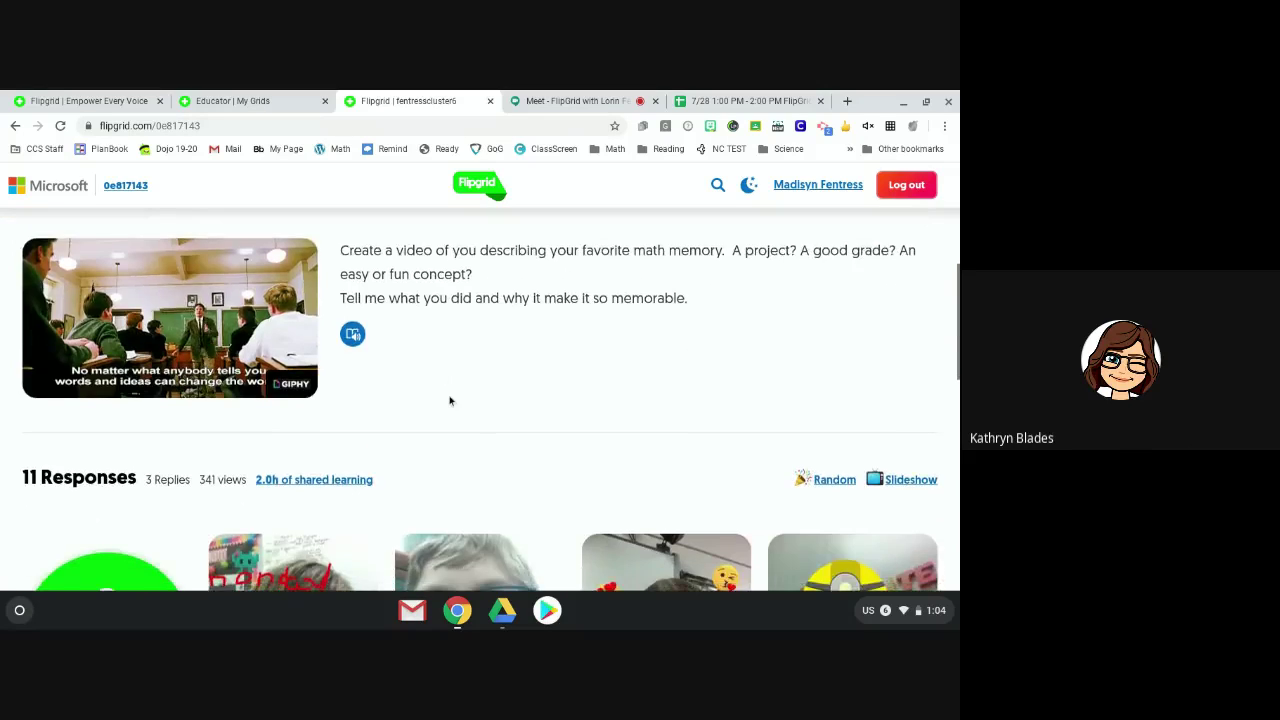
# - Go back to the grid, open Division Problems, and open the second student's response
pyautogui.hotkey('alt', 'Left')
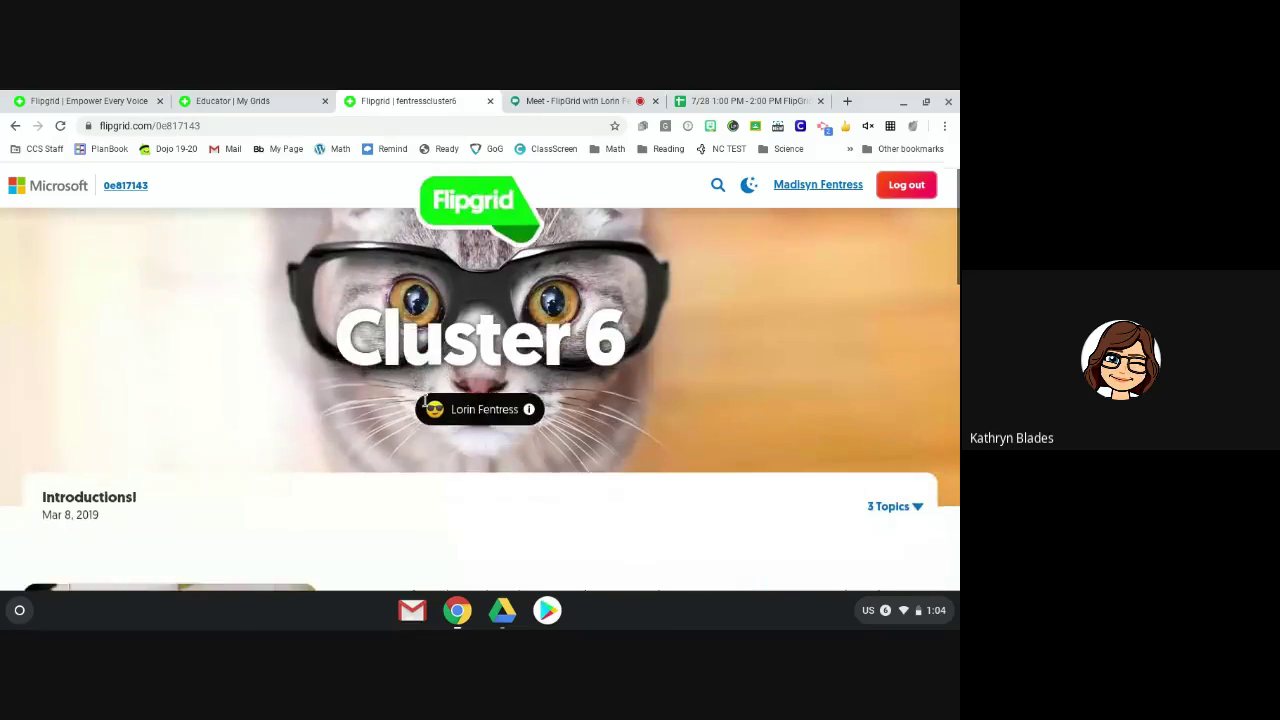
pyautogui.click(486, 437)
pyautogui.scroll(-1, 301, 495)
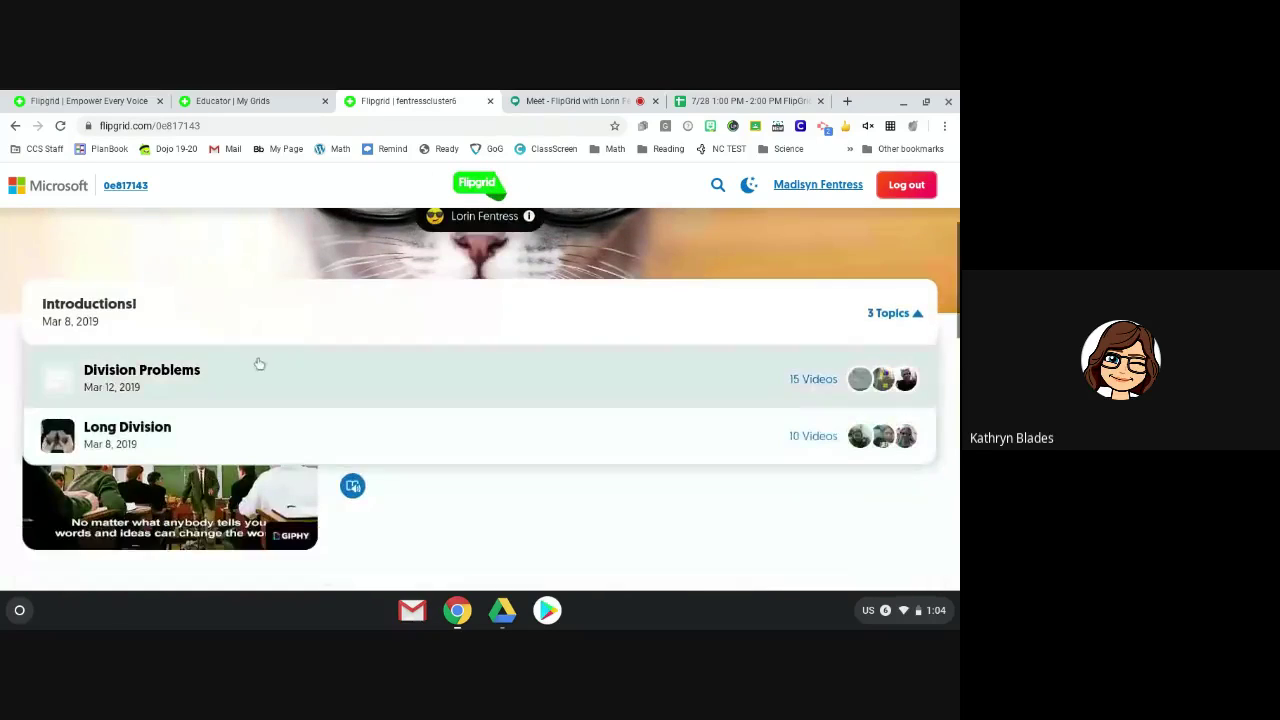
pyautogui.click(414, 360)
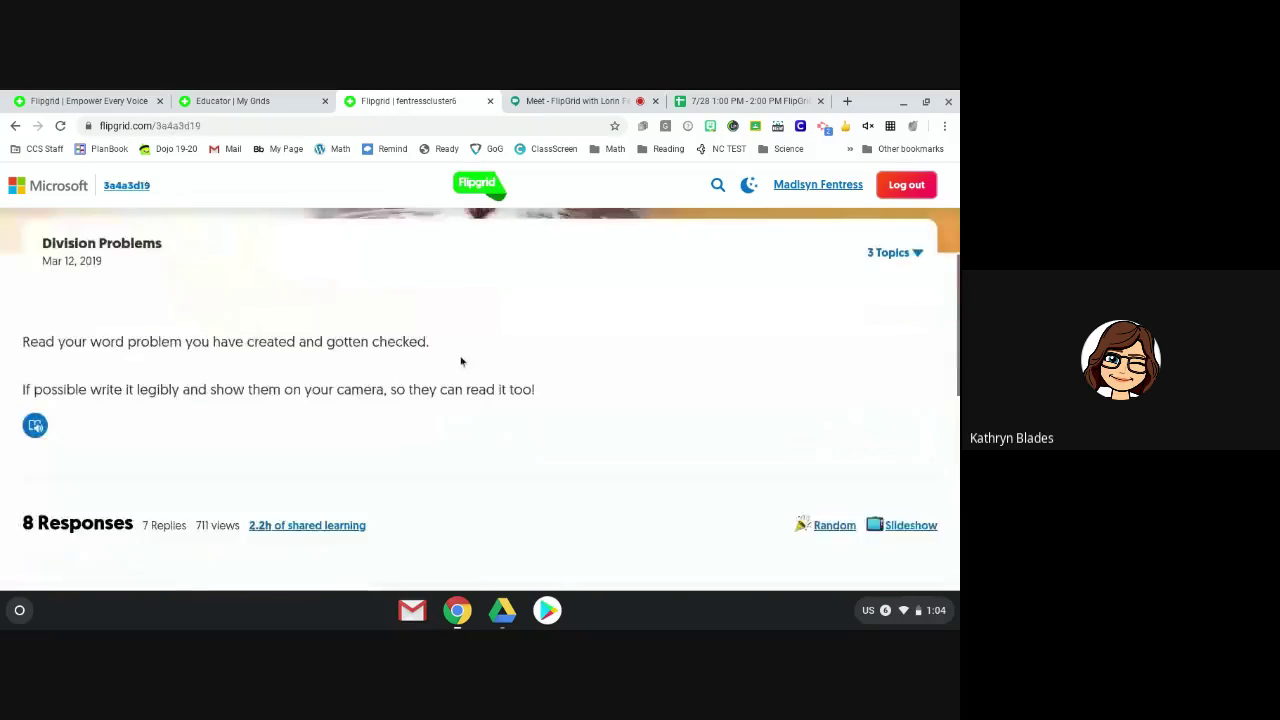
pyautogui.scroll(-5, 462, 366)
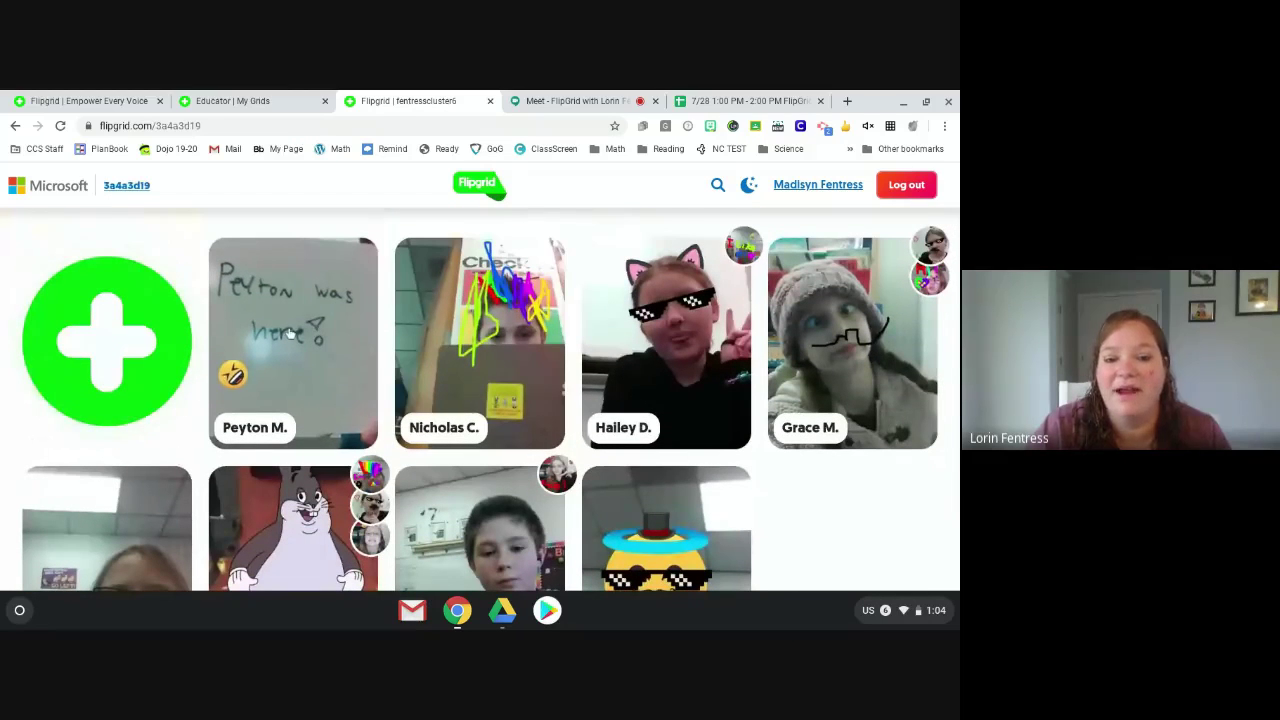
pyautogui.click(467, 350)
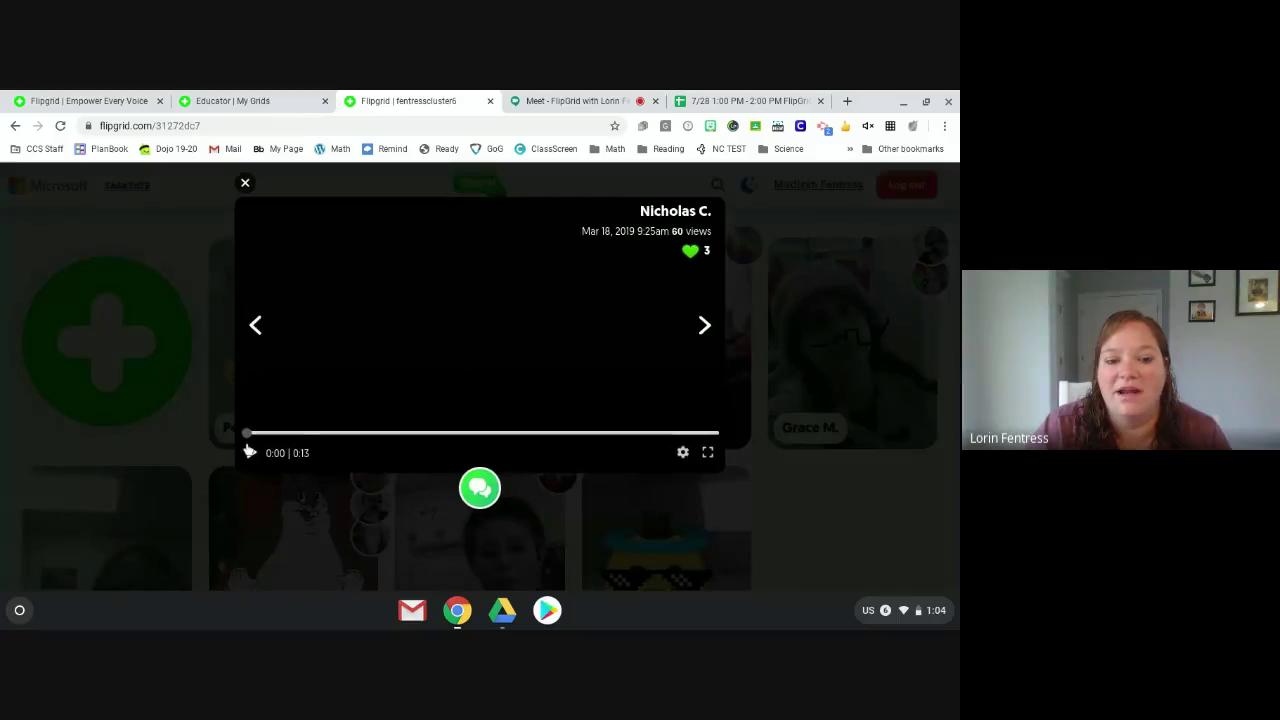
# - Play and pause the student's division word-problem video, then close the viewer
pyautogui.click(251, 454)
pyautogui.click(251, 455)
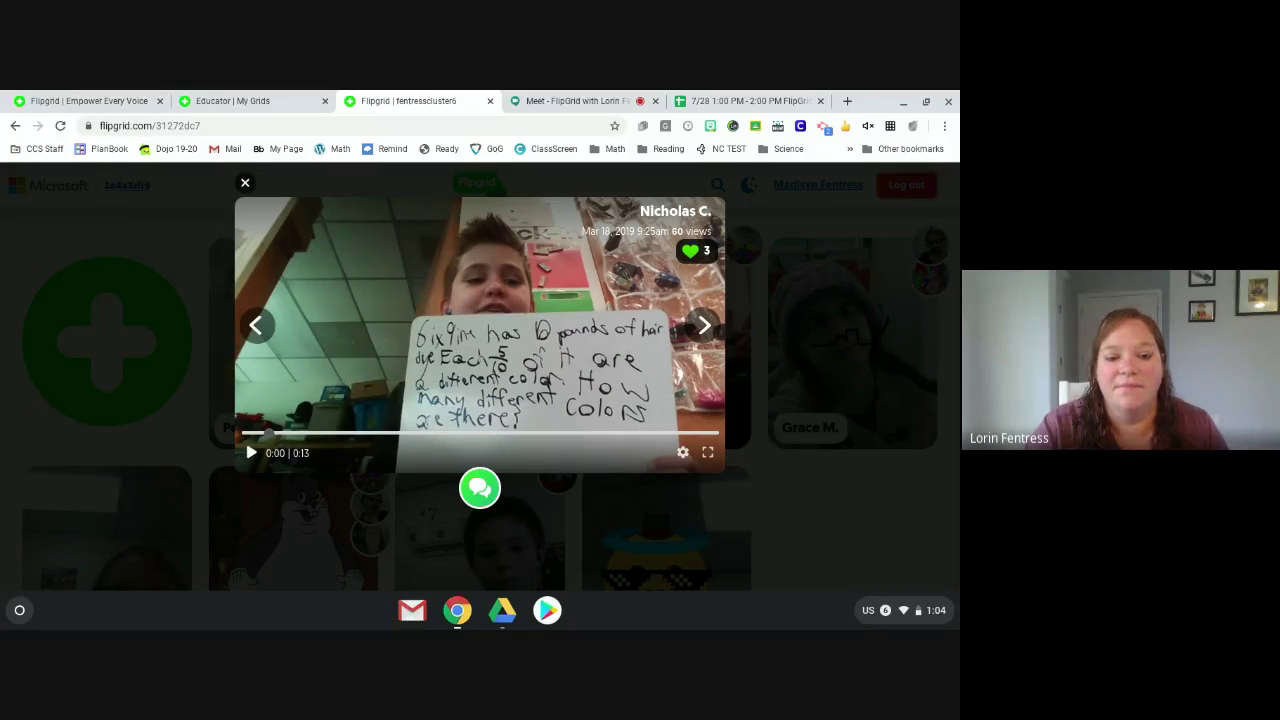
pyautogui.click(274, 190)
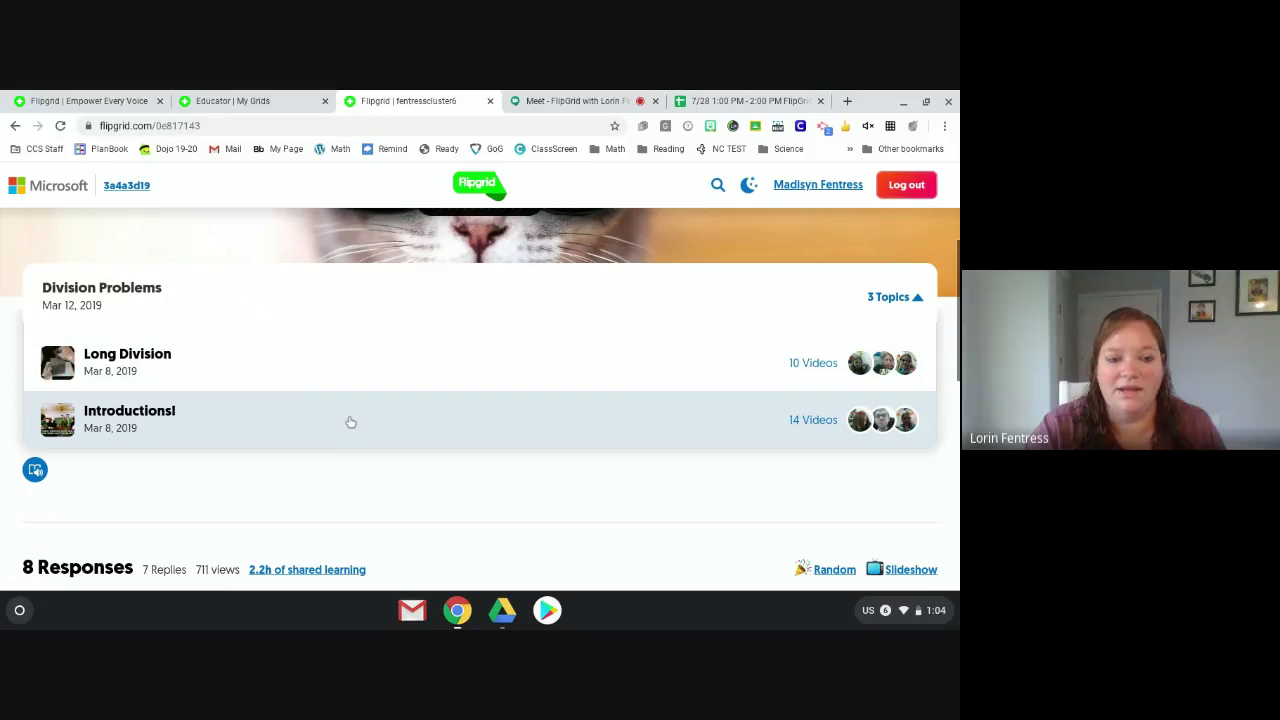
# - Open the Introductions! topic and scroll through its prompt
pyautogui.click(346, 427)
pyautogui.scroll(-5, 400, 350)
pyautogui.scroll(10, 357, 374)
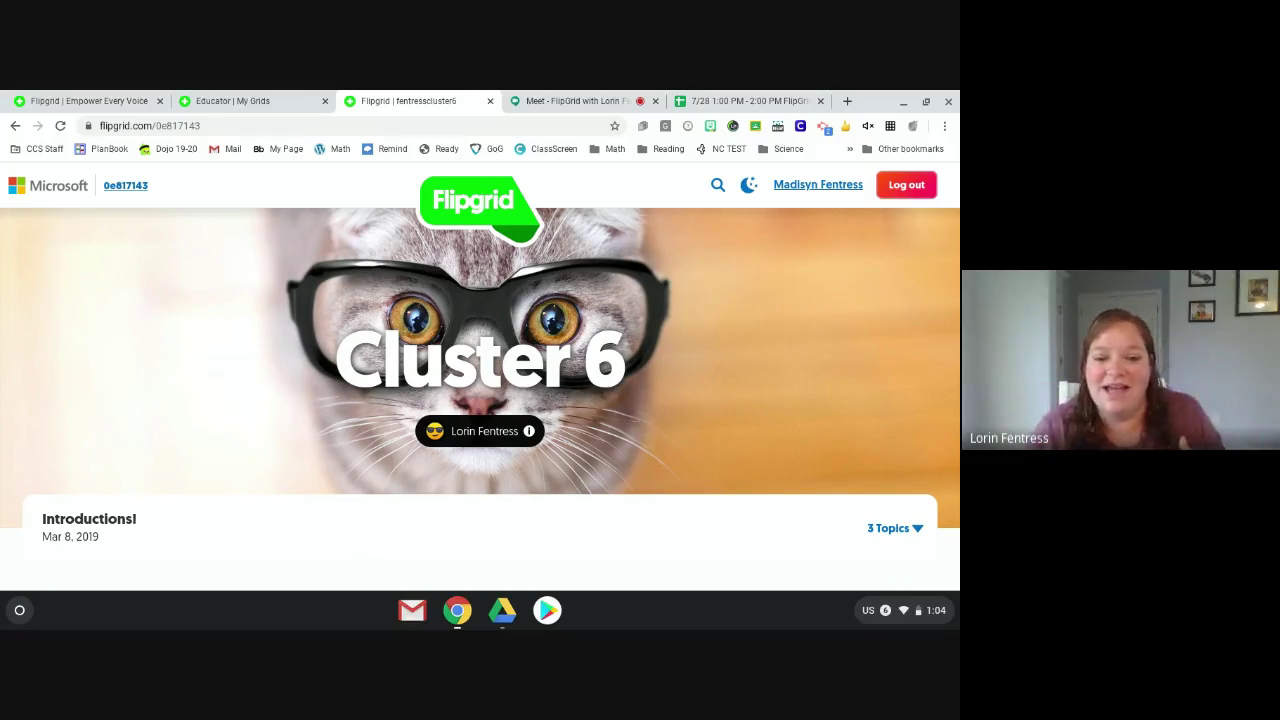
pyautogui.scroll(-4, 520, 265)
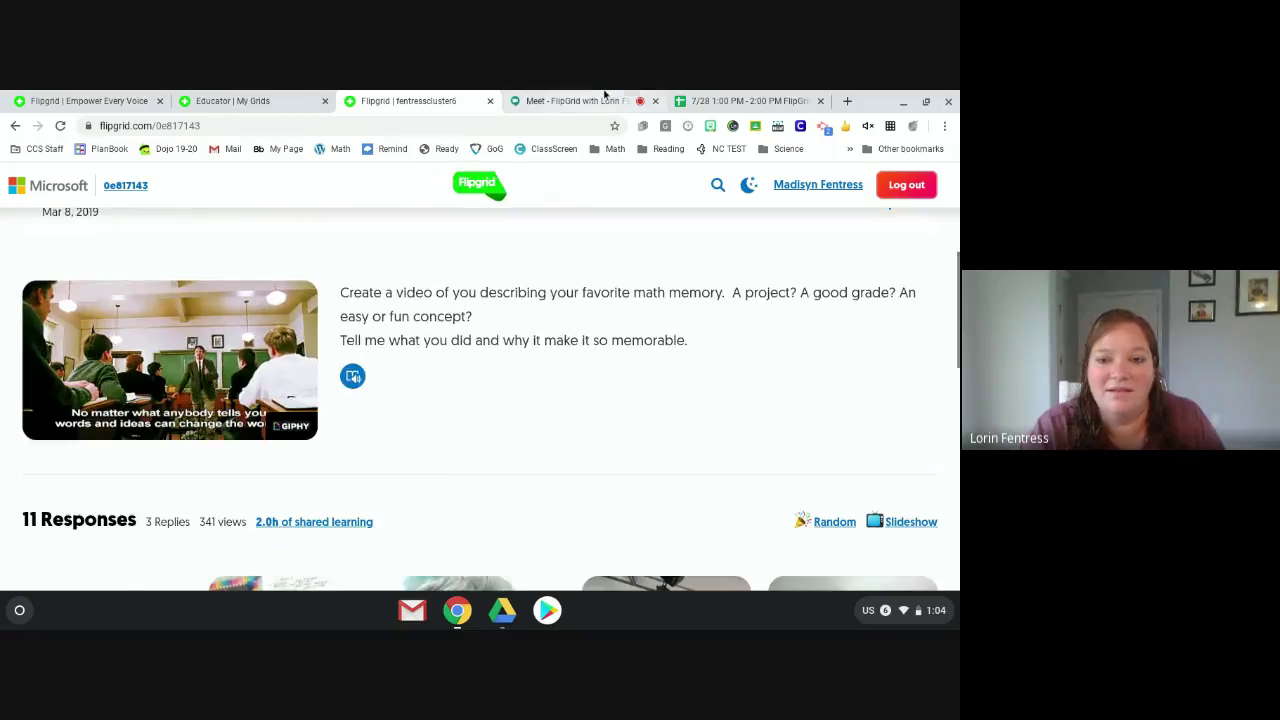
# - Check the Google Meet call, return to the grid, then close the Cluster 6 tab
pyautogui.click(604, 97)
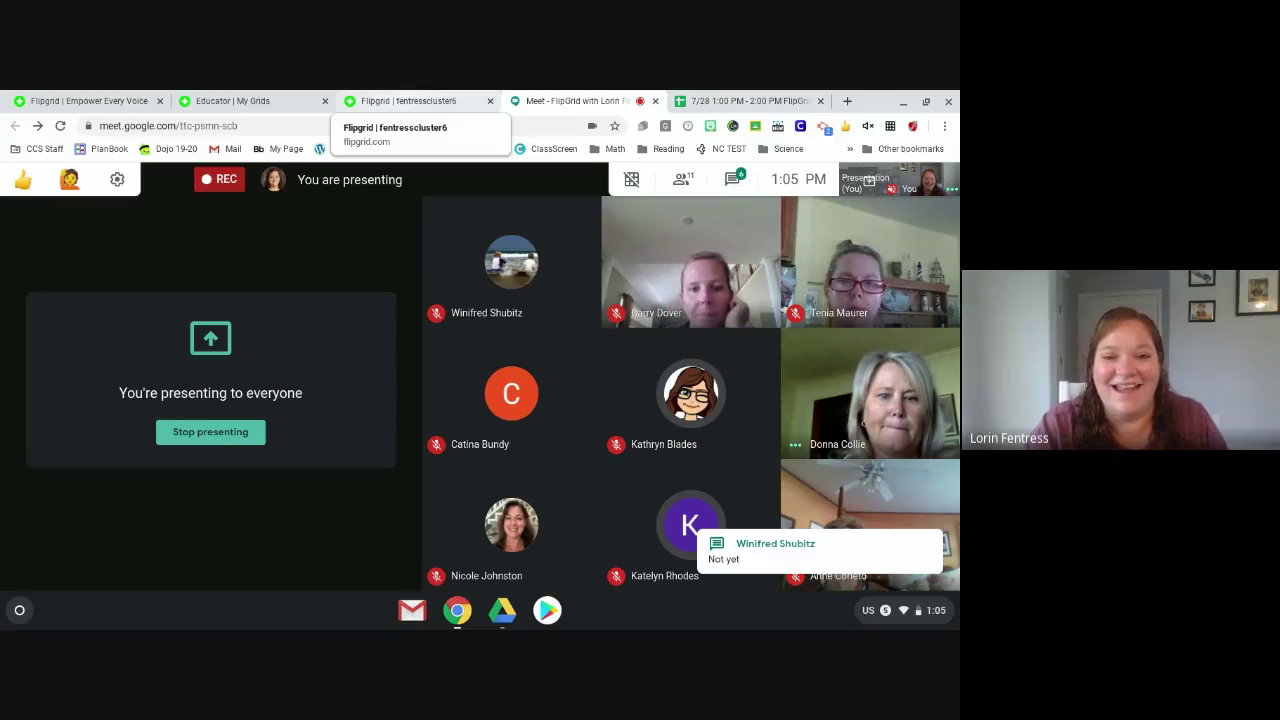
pyautogui.click(410, 101)
pyautogui.scroll(5, 465, 452)
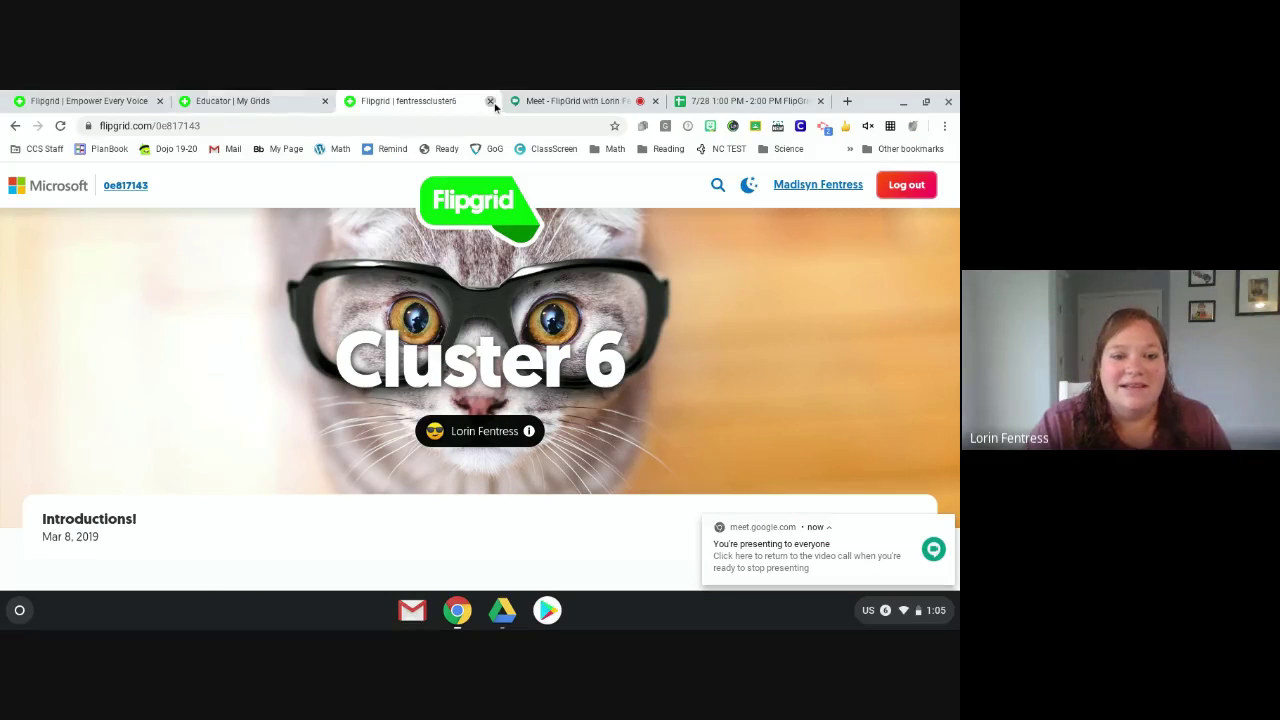
pyautogui.hotkey('ctrl', 'Tab')
pyautogui.click(263, 101)
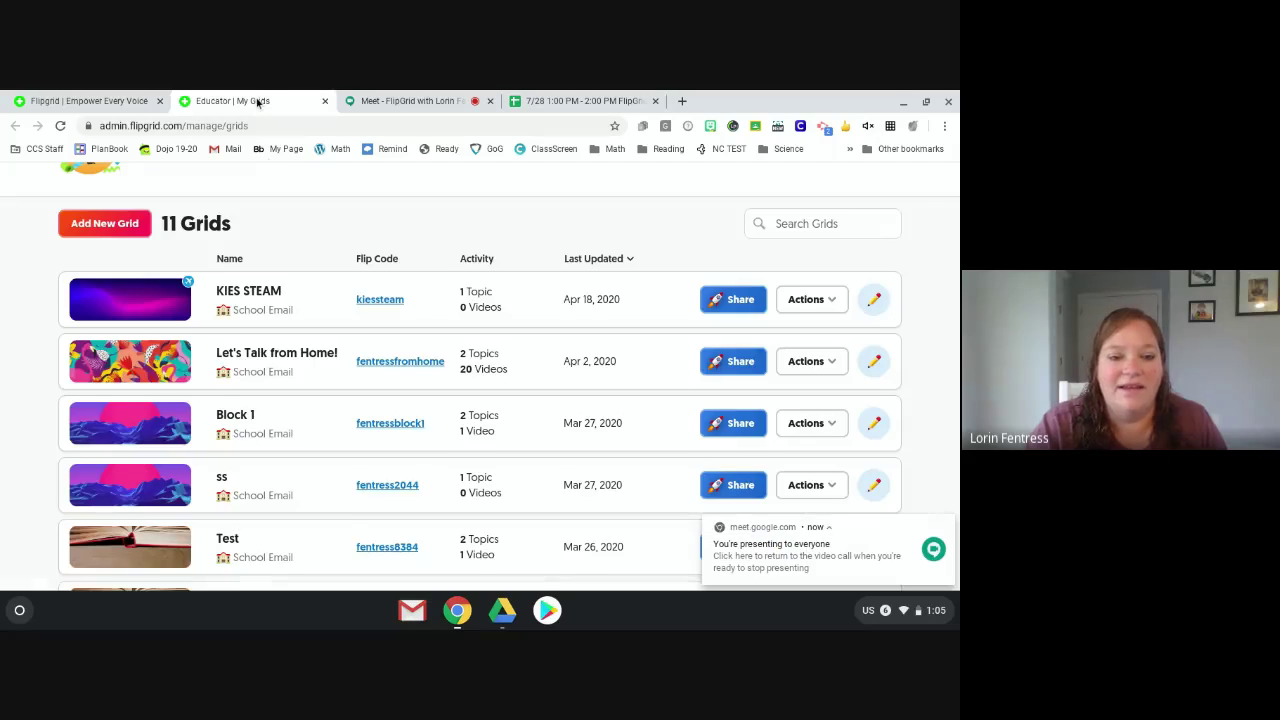
# - Switch to the Flipgrid | Empower Every Voice home page and choose Educator Login
pyautogui.scroll(3, 329, 343)
pyautogui.click(97, 101)
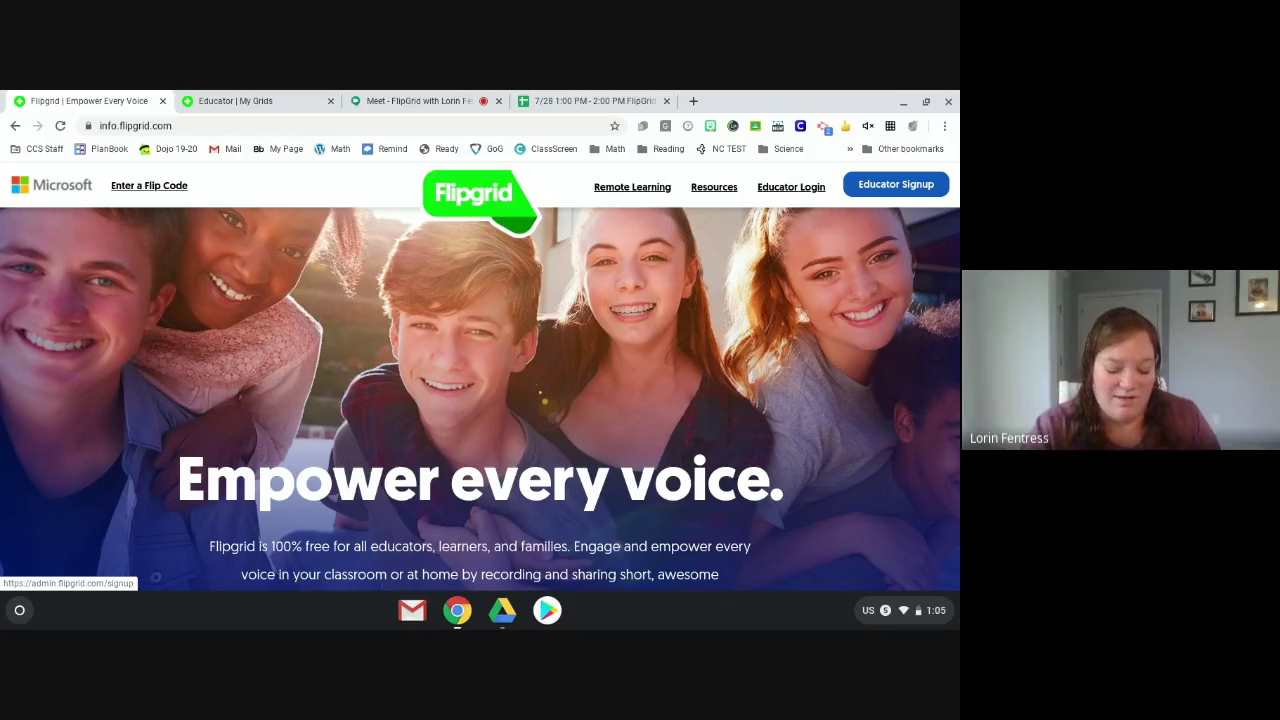
pyautogui.click(799, 193)
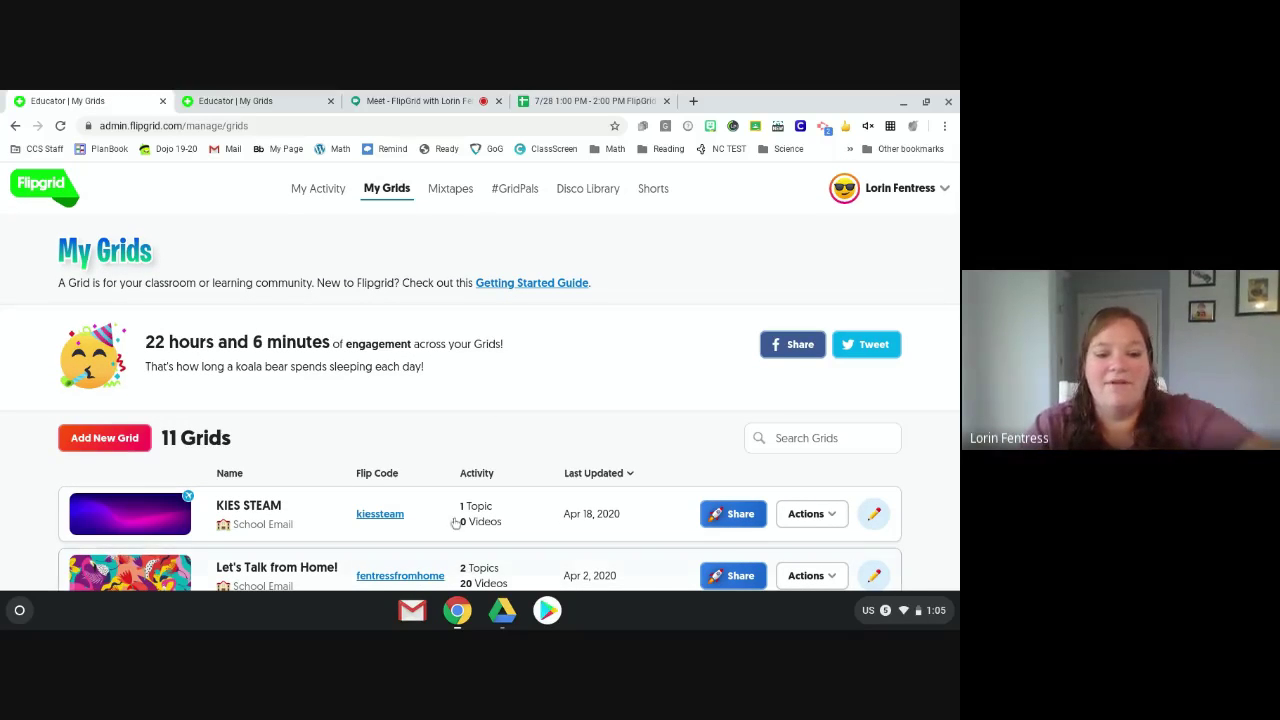
# - Scroll the My Grids list of 11 grids to find the Cluster 6 row
pyautogui.scroll(-1, 447, 483)
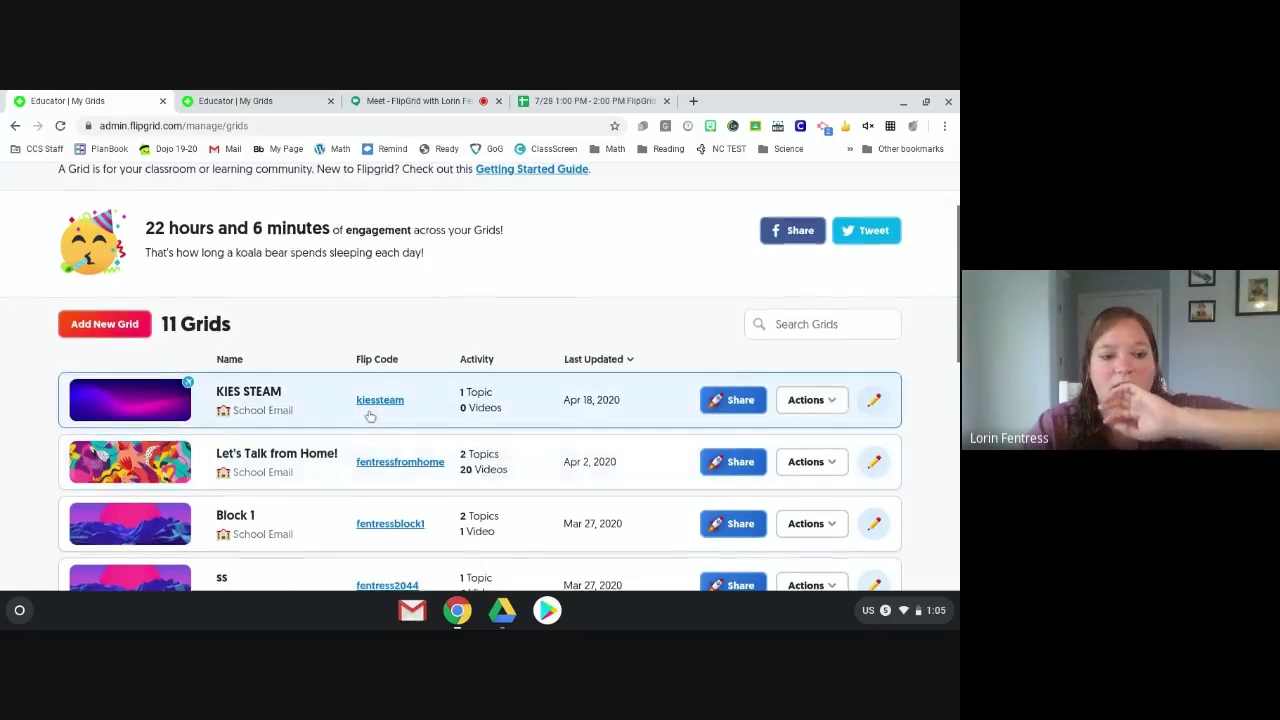
pyautogui.scroll(1, 368, 412)
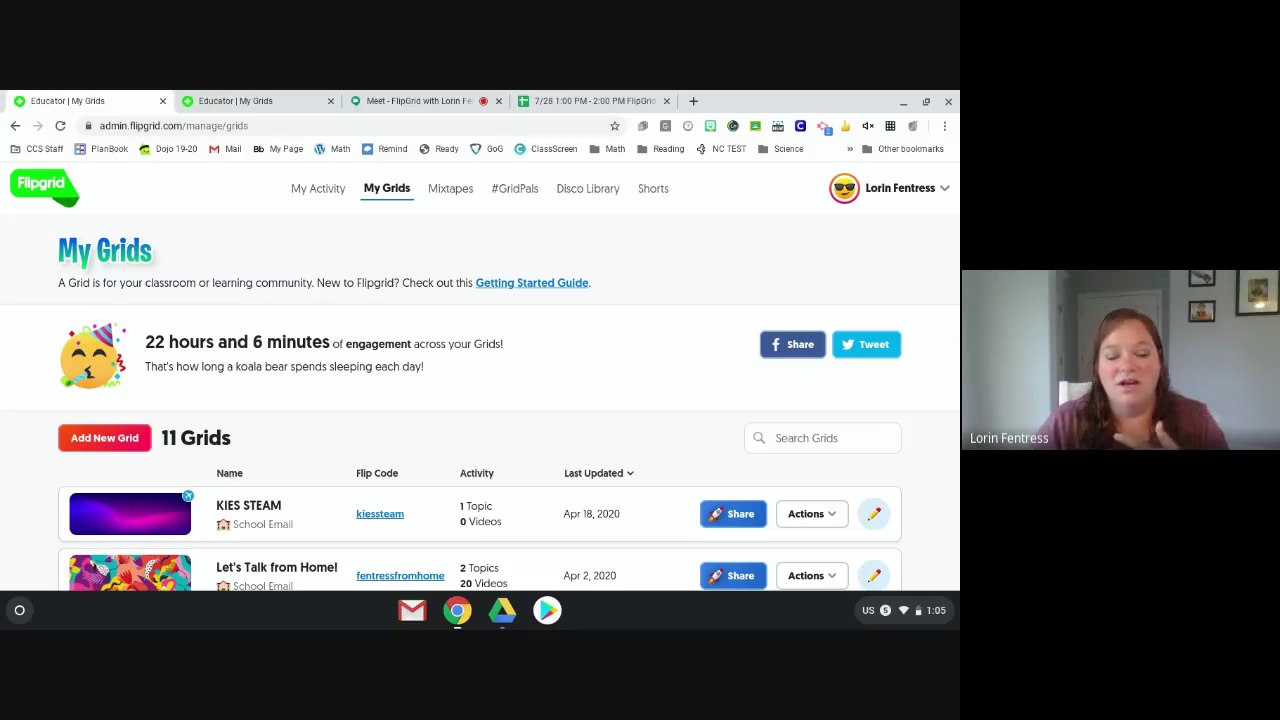
pyautogui.scroll(-3, 285, 432)
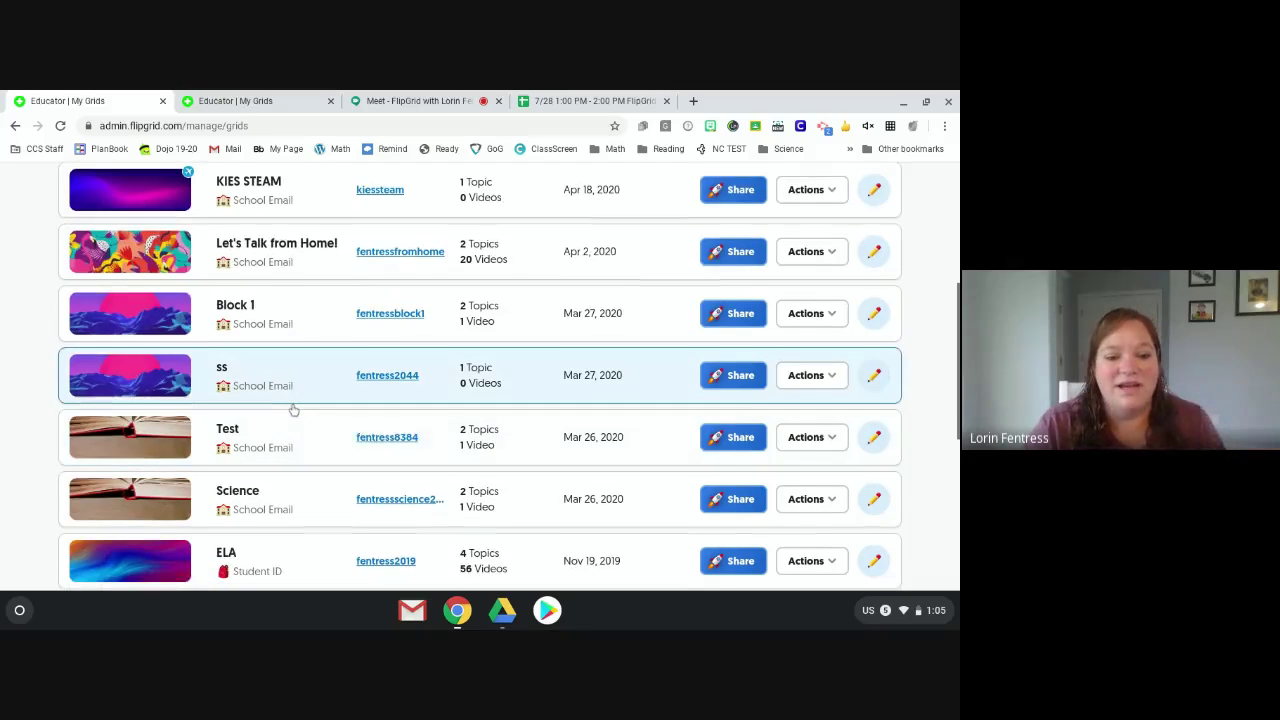
pyautogui.scroll(2, 290, 411)
pyautogui.scroll(1, 290, 411)
pyautogui.scroll(1, 290, 411)
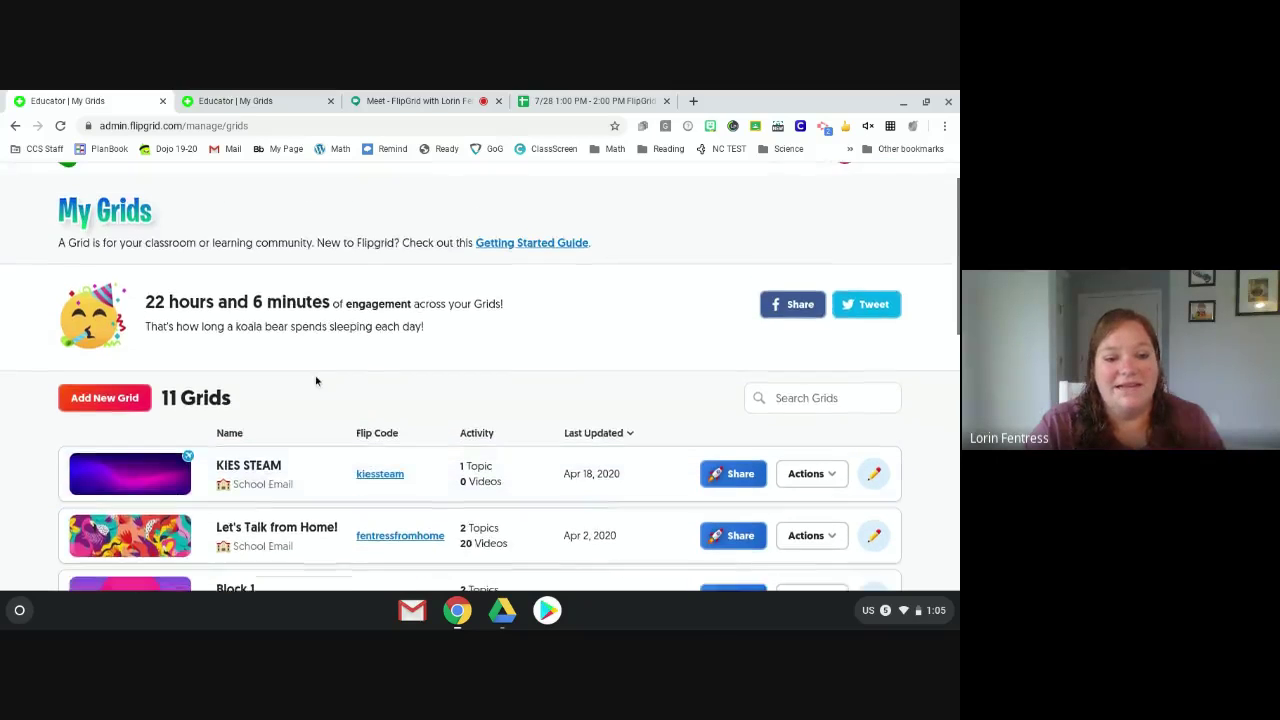
pyautogui.scroll(-5, 300, 415)
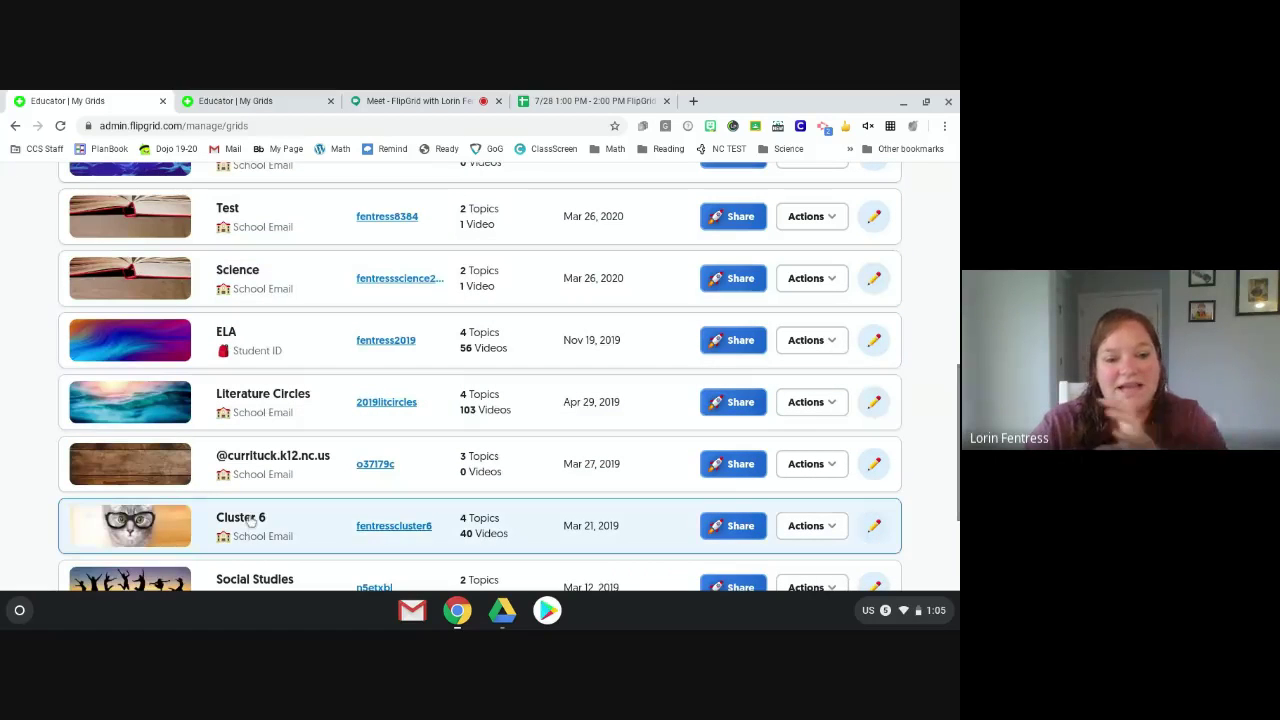
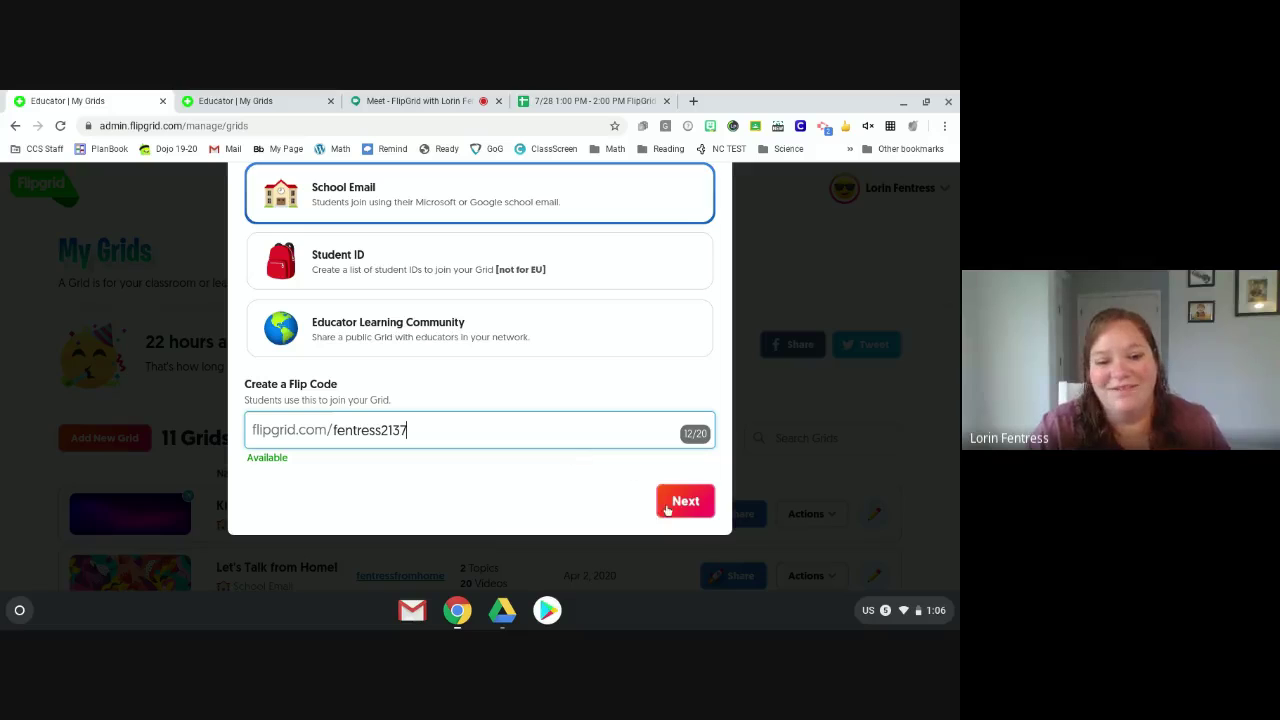
# - Replace the suggested Flip Code with a new code ending in 'practice' and advance to School Email
pyautogui.moveTo(489, 435); pyautogui.dragTo(328, 434)
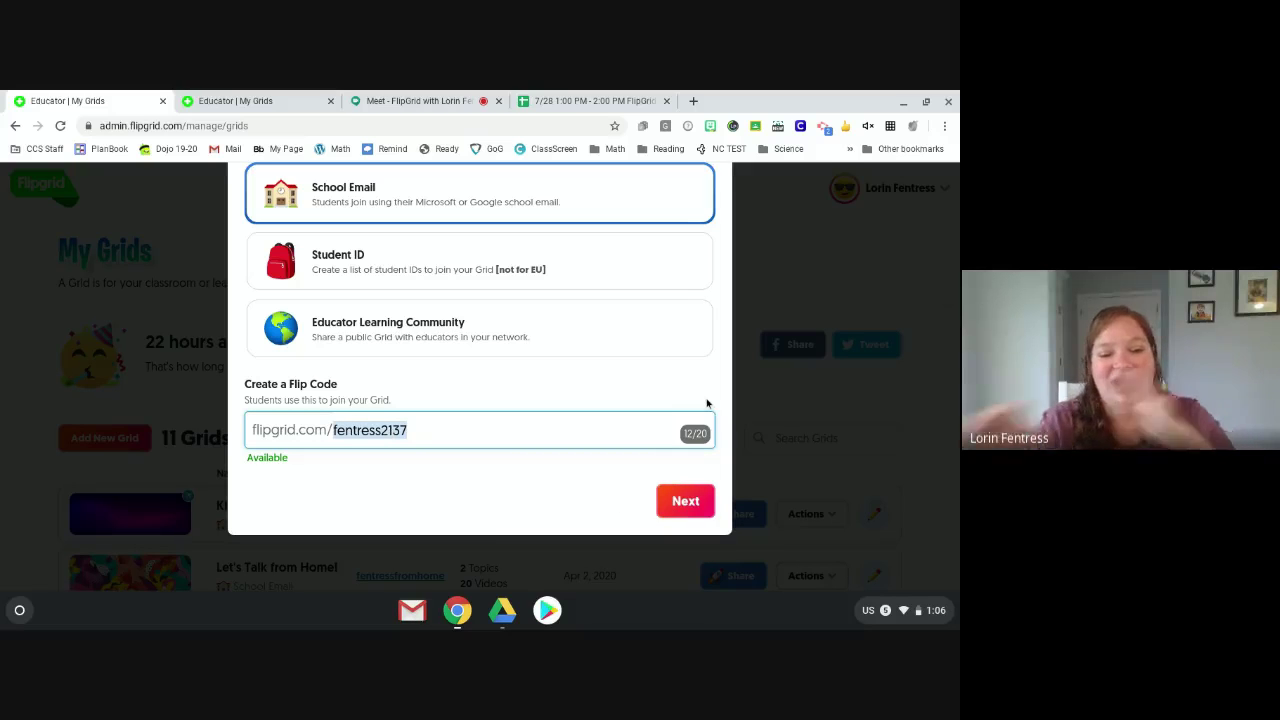
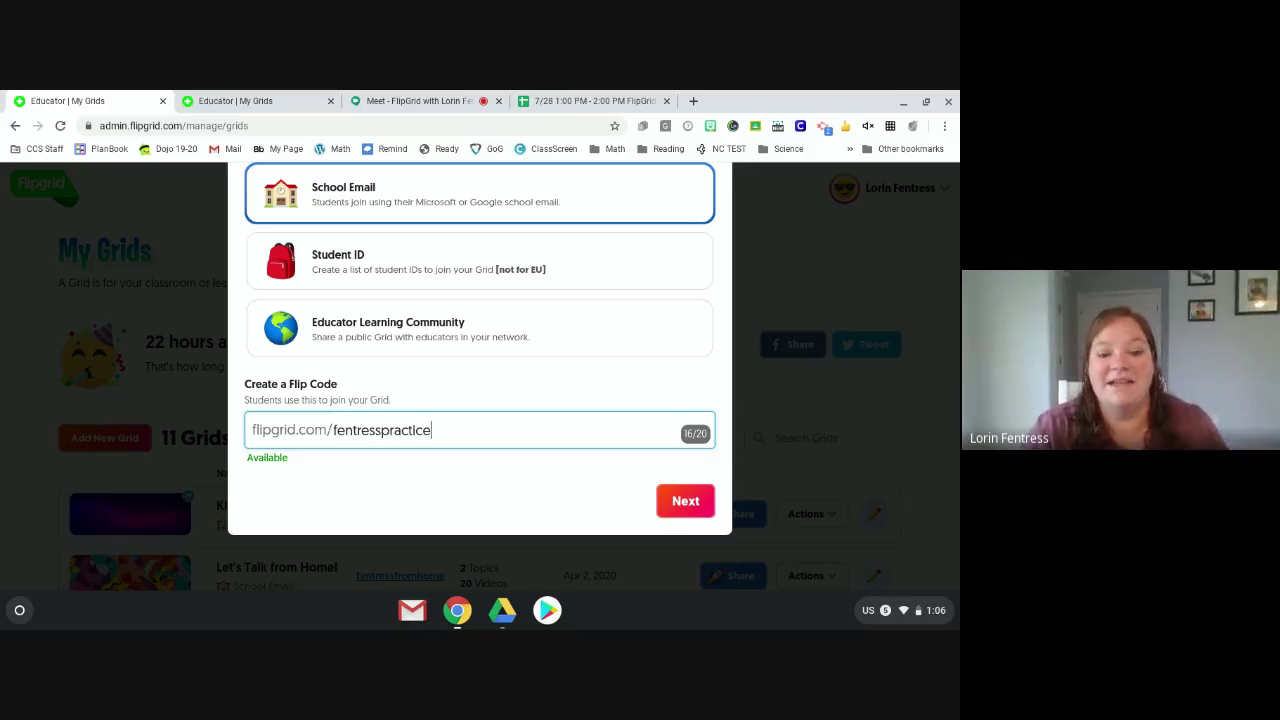
pyautogui.scroll(1, 583, 480)
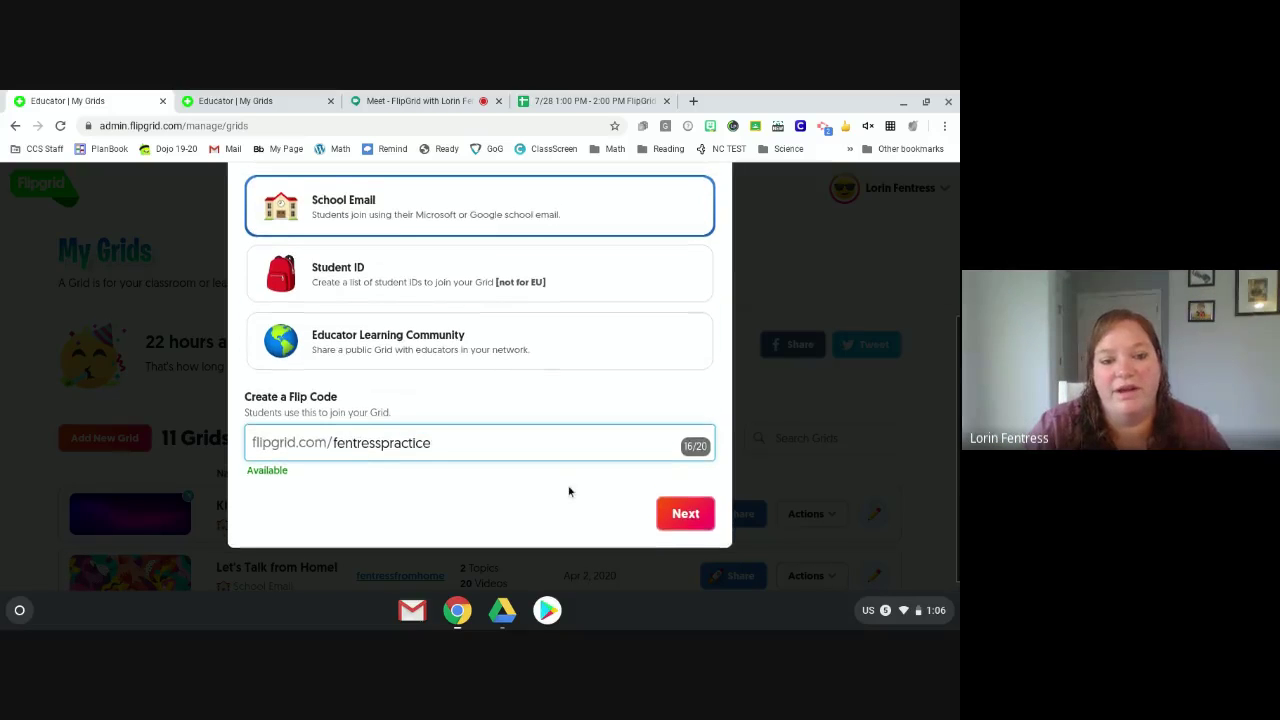
pyautogui.scroll(-1, 569, 491)
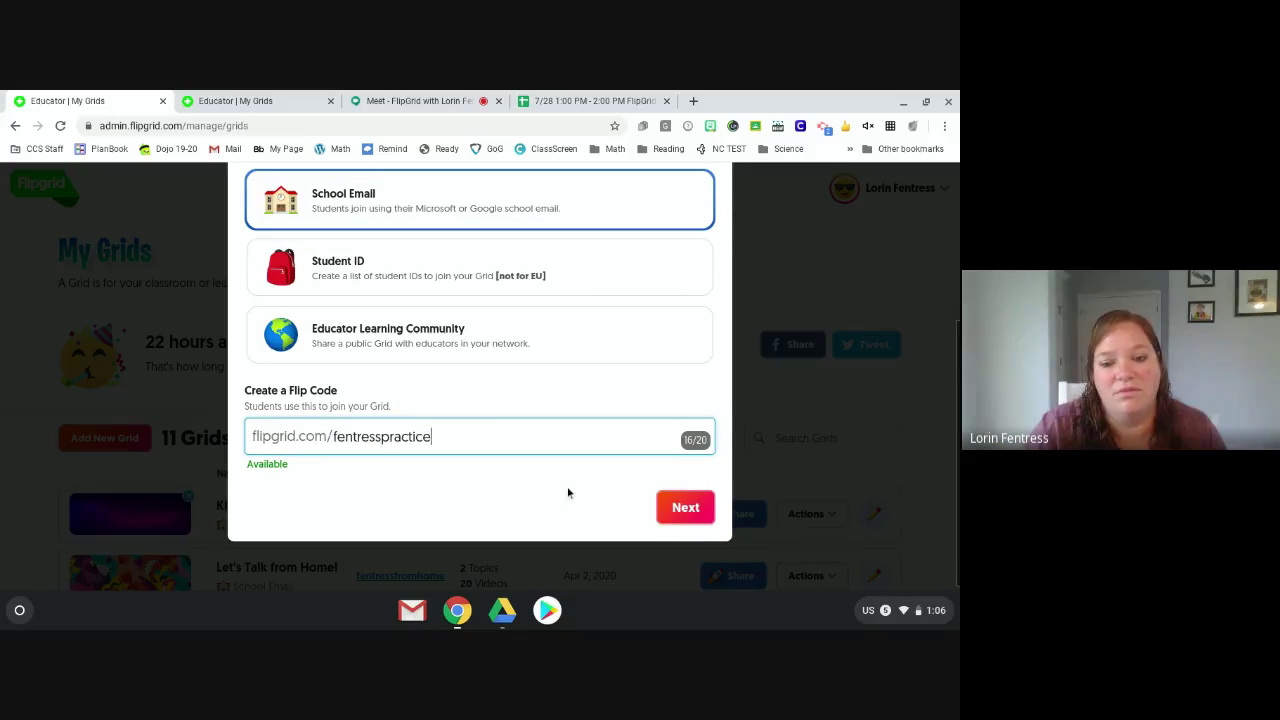
pyautogui.click(679, 499)
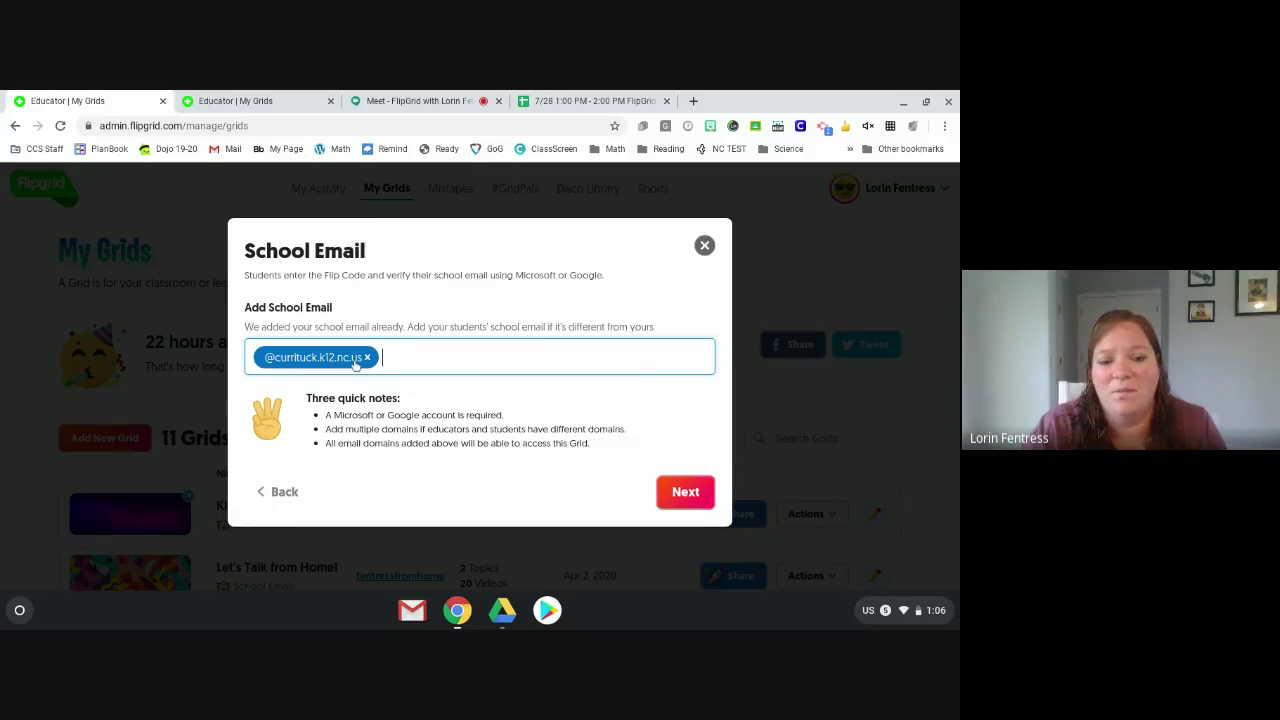
# - Create the practice grid, copy its Flip Code join link, and close the 'Your Grid is Ready!' dialog
pyautogui.click(685, 491)
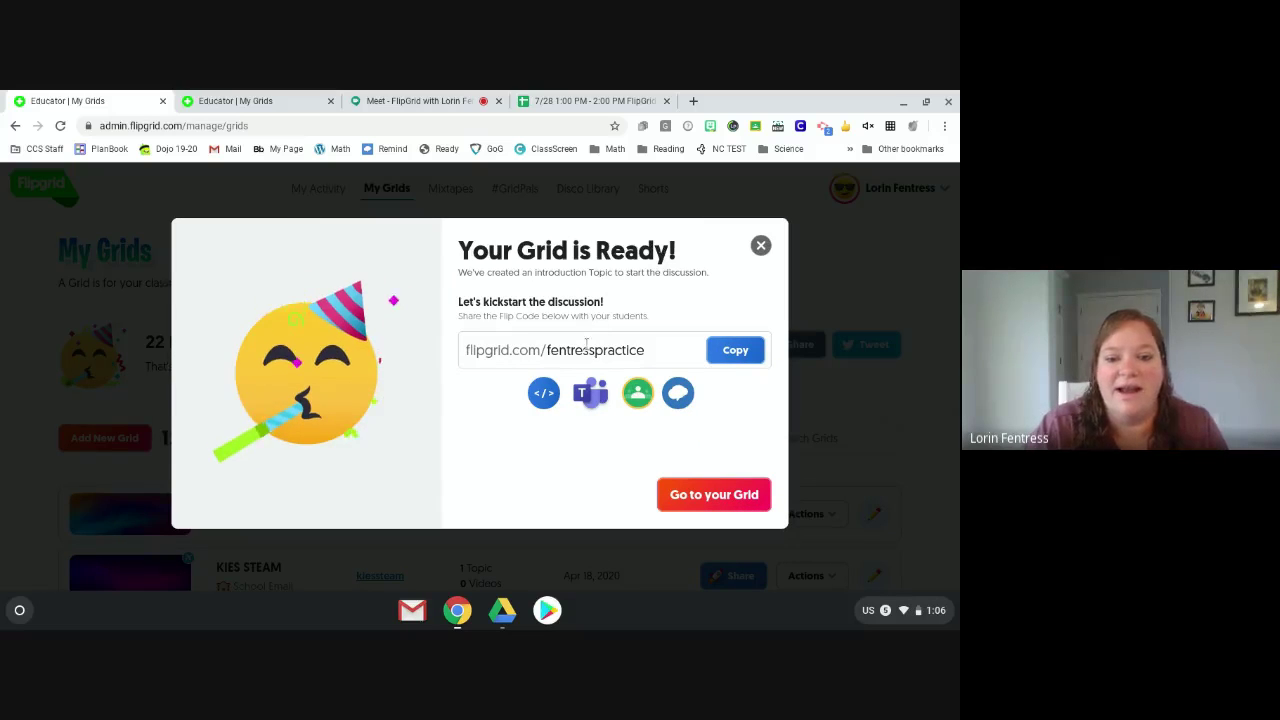
pyautogui.click(737, 349)
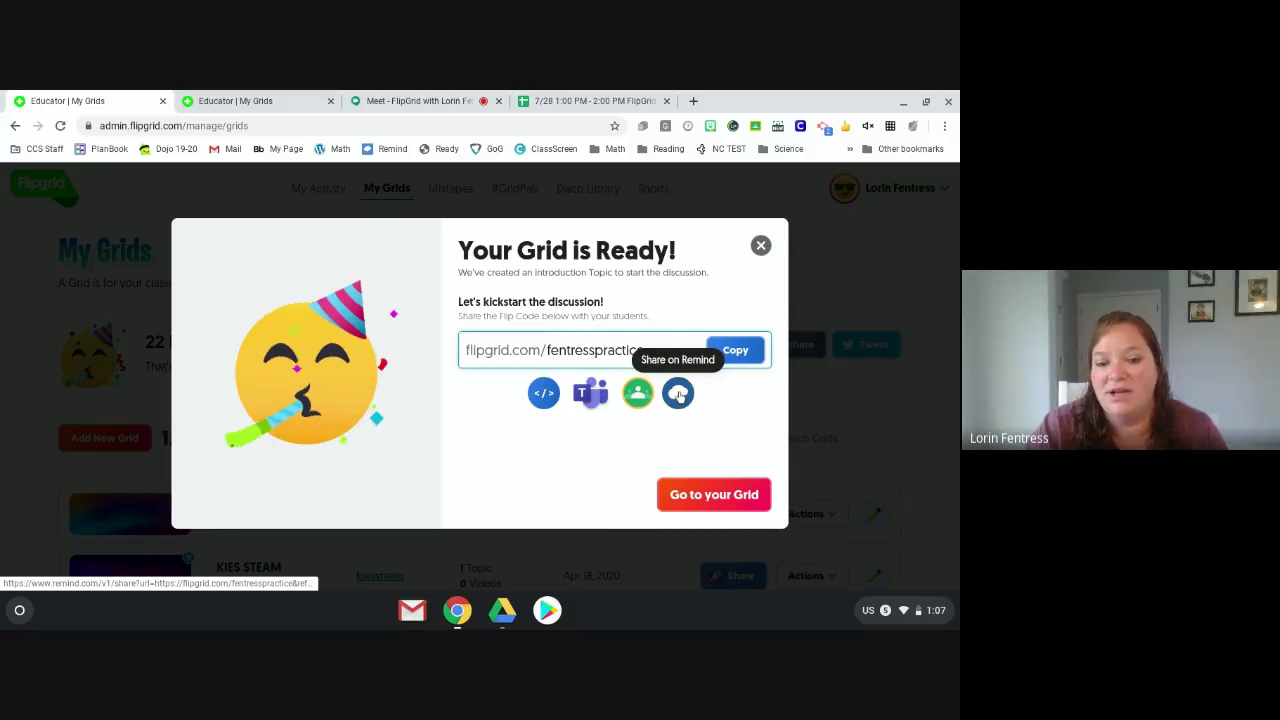
pyautogui.click(735, 350)
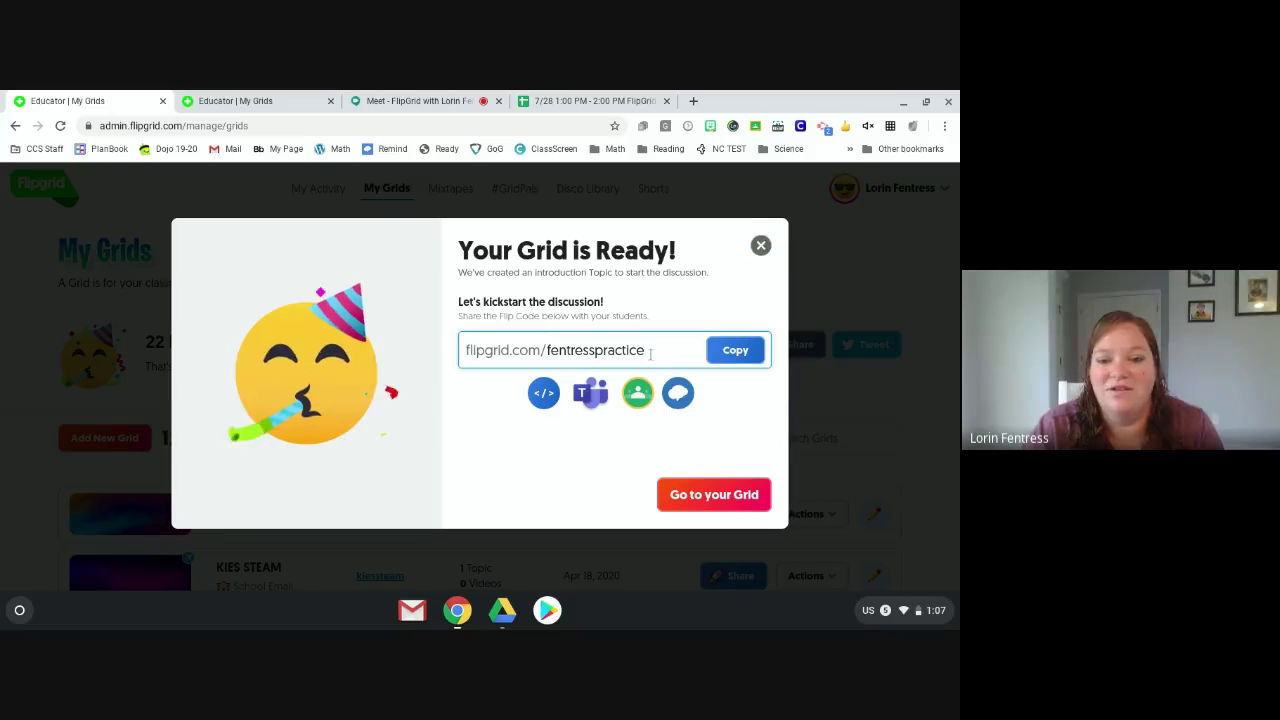
pyautogui.click(761, 246)
pyautogui.scroll(-3, 606, 346)
pyautogui.scroll(3, 606, 346)
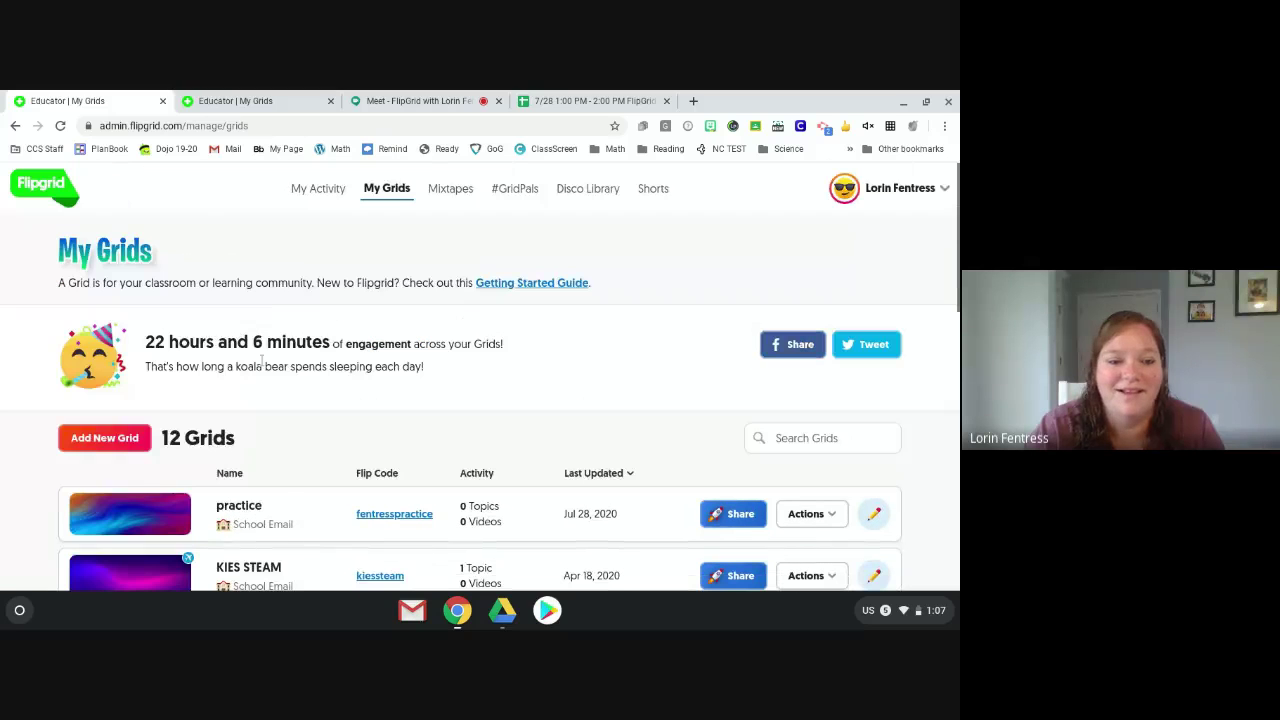
# - Open the practice grid's Grid Details page and show its Actions dropdown
pyautogui.scroll(-2, 260, 420)
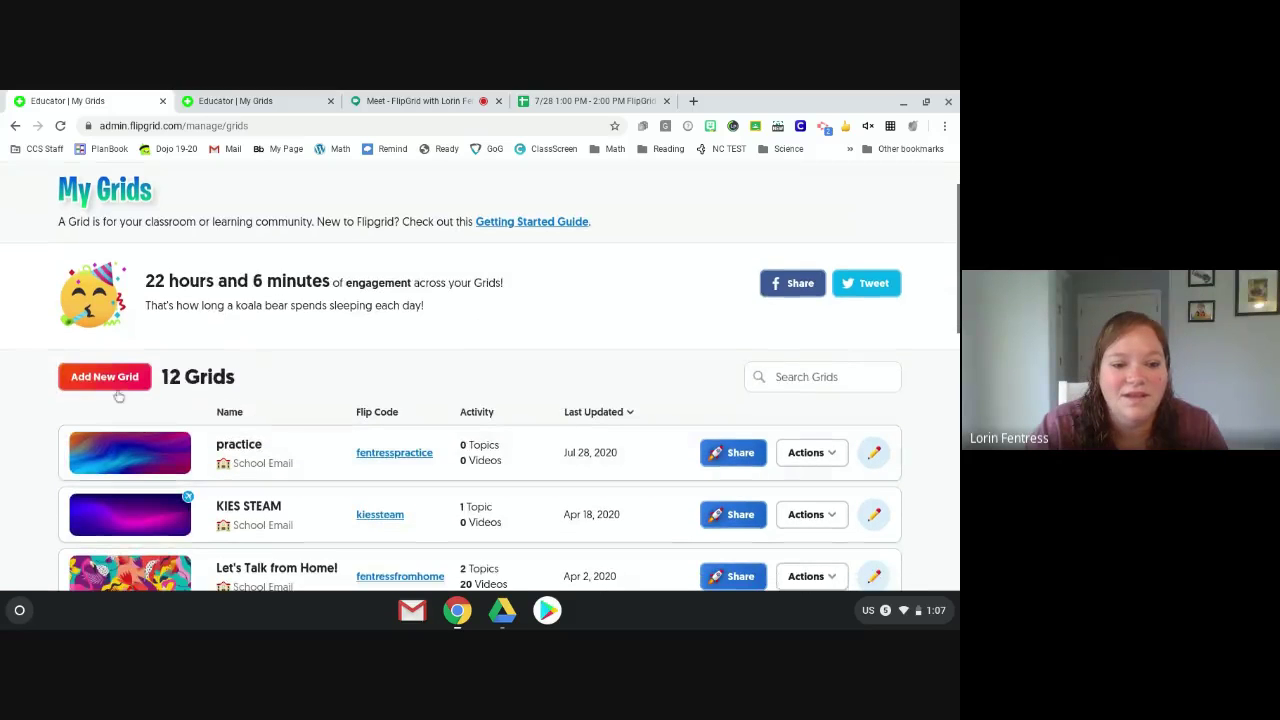
pyautogui.click(246, 422)
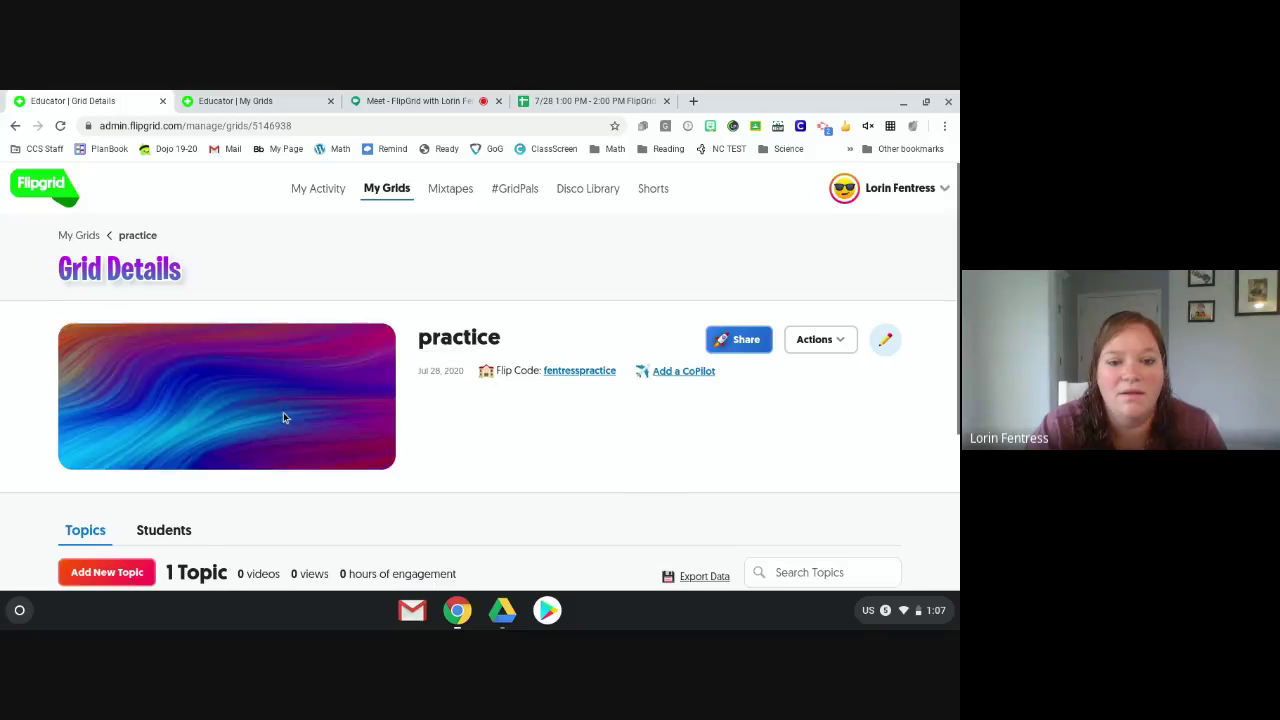
pyautogui.scroll(-3, 283, 412)
pyautogui.scroll(1, 350, 408)
pyautogui.scroll(-1, 420, 408)
pyautogui.scroll(2, 495, 405)
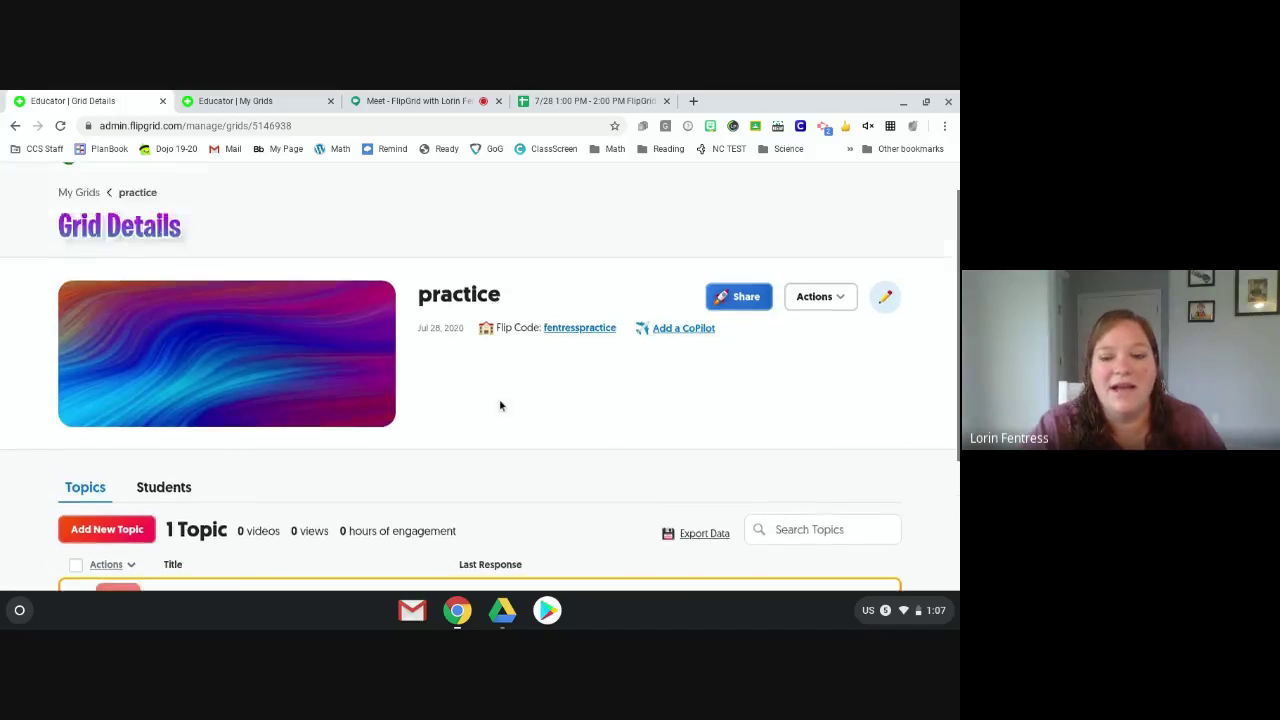
pyautogui.scroll(-2, 500, 403)
pyautogui.scroll(2, 896, 322)
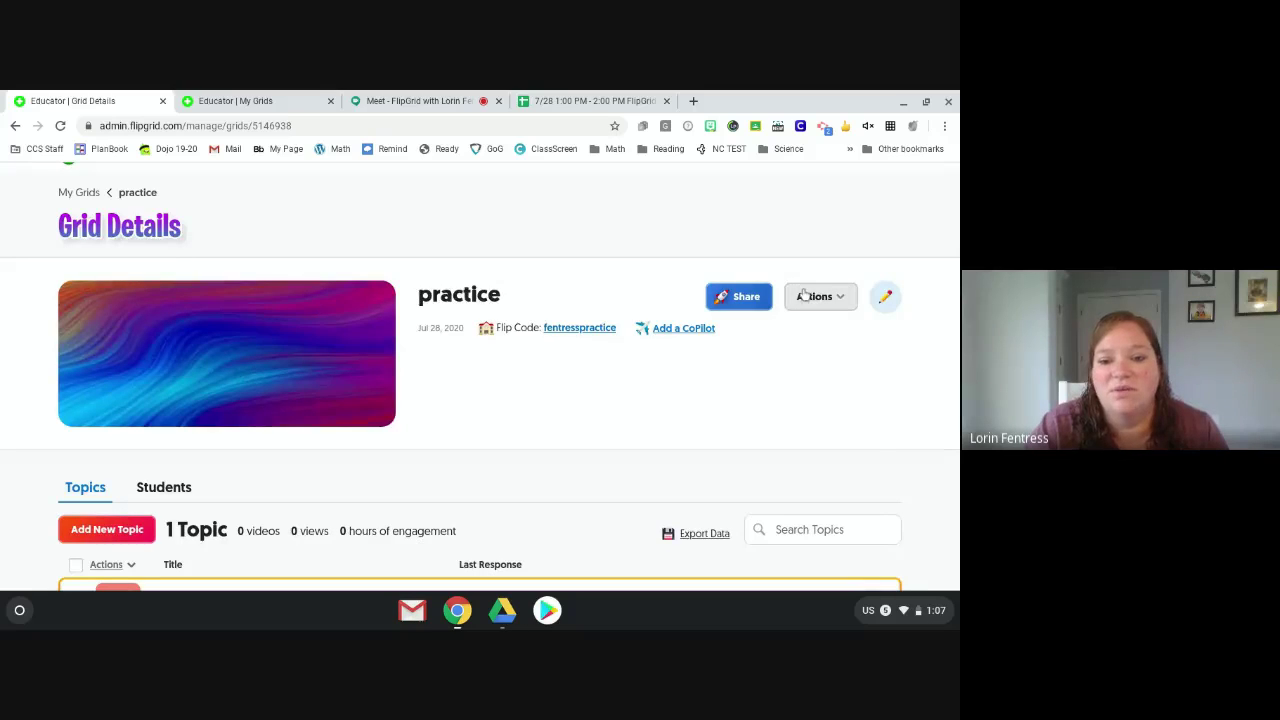
pyautogui.click(814, 298)
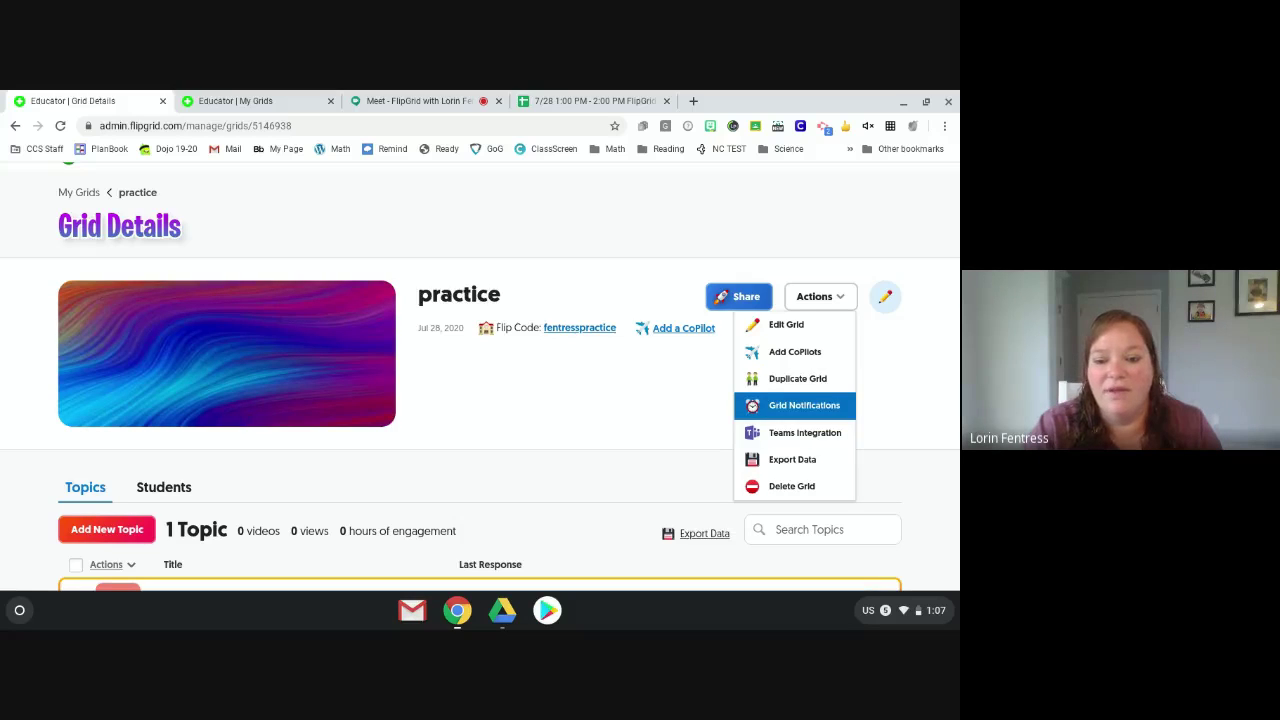
# - Open the Update Grid form for practice and bring the Features section into view
pyautogui.click(790, 325)
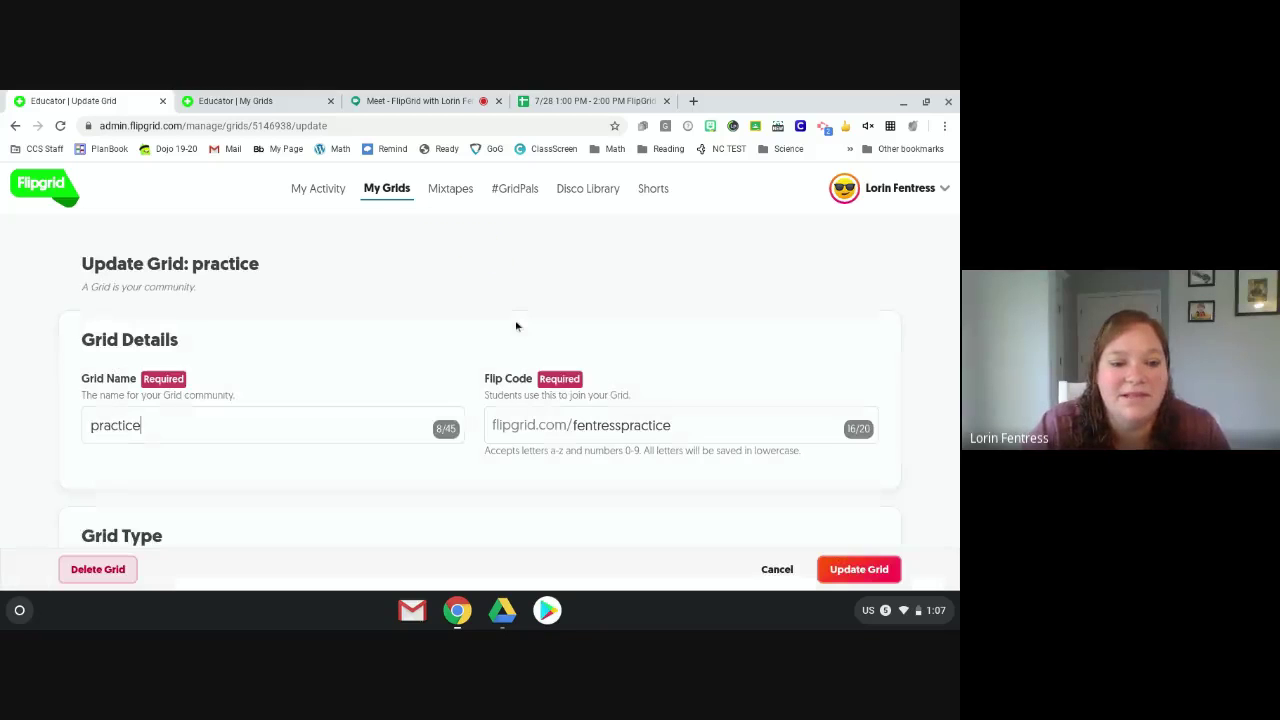
pyautogui.scroll(-2, 436, 343)
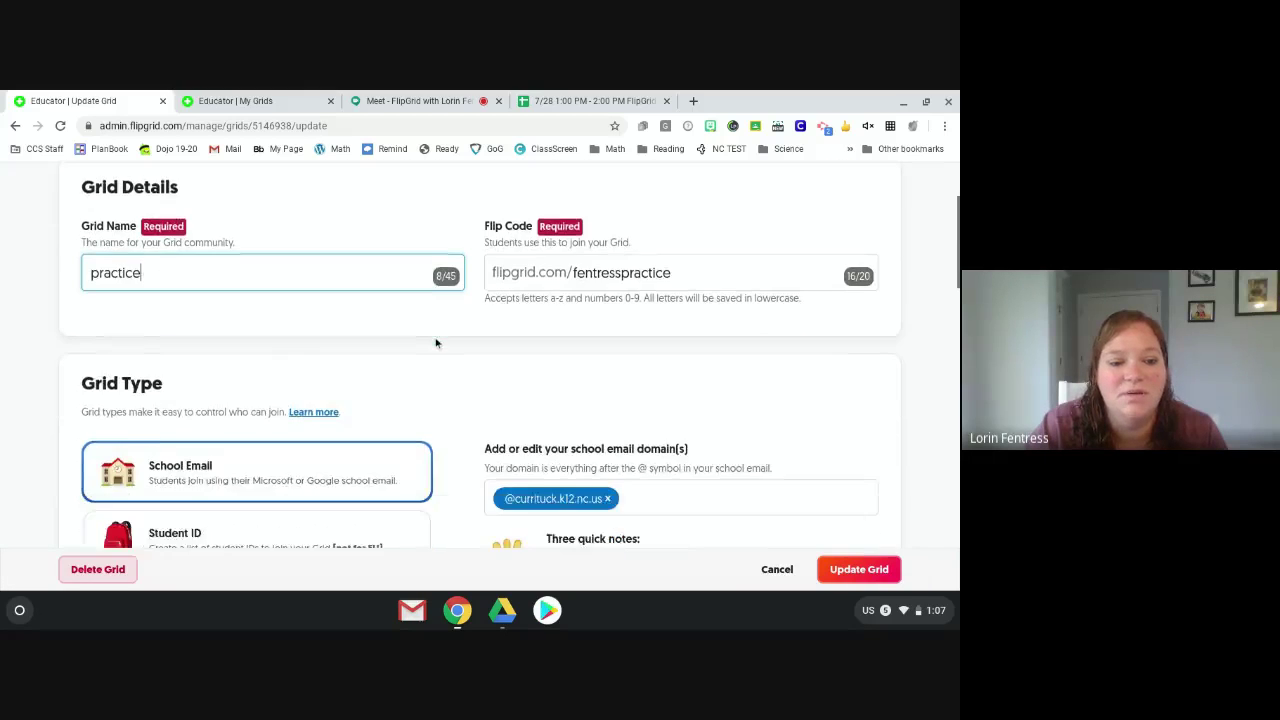
pyautogui.scroll(-3, 434, 343)
pyautogui.scroll(1, 300, 295)
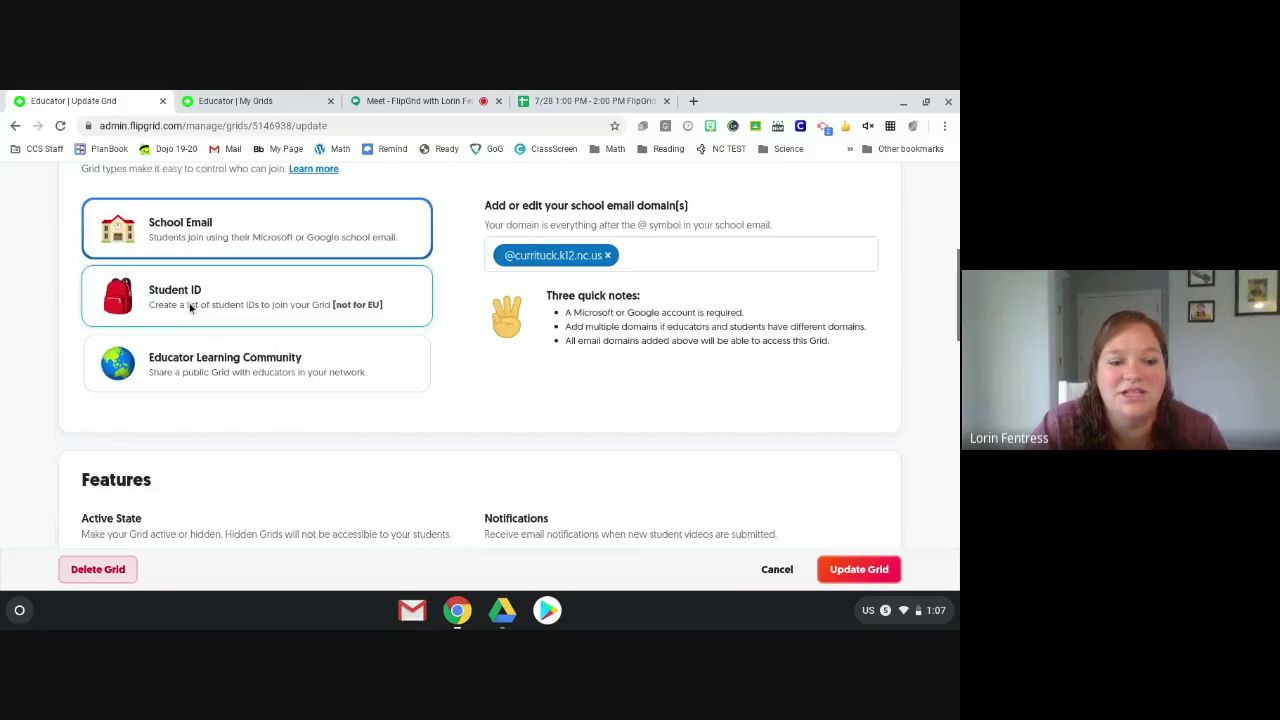
pyautogui.scroll(-3, 466, 357)
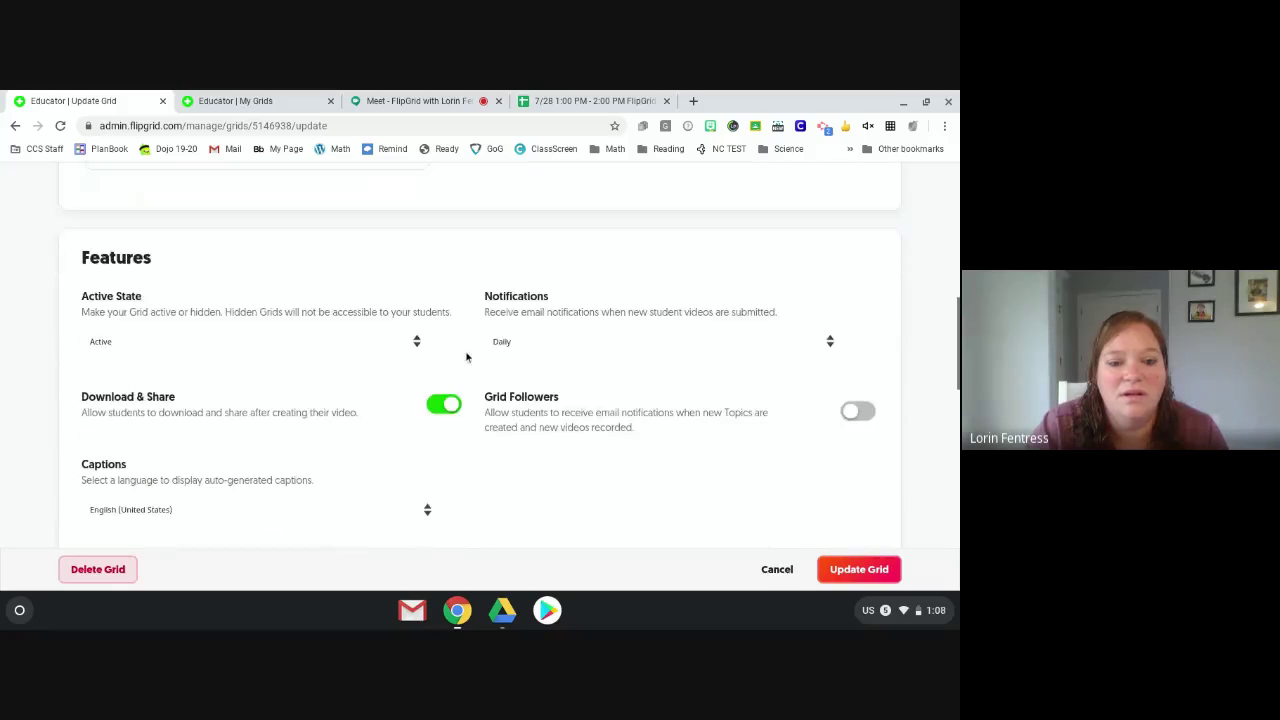
pyautogui.scroll(-1, 466, 357)
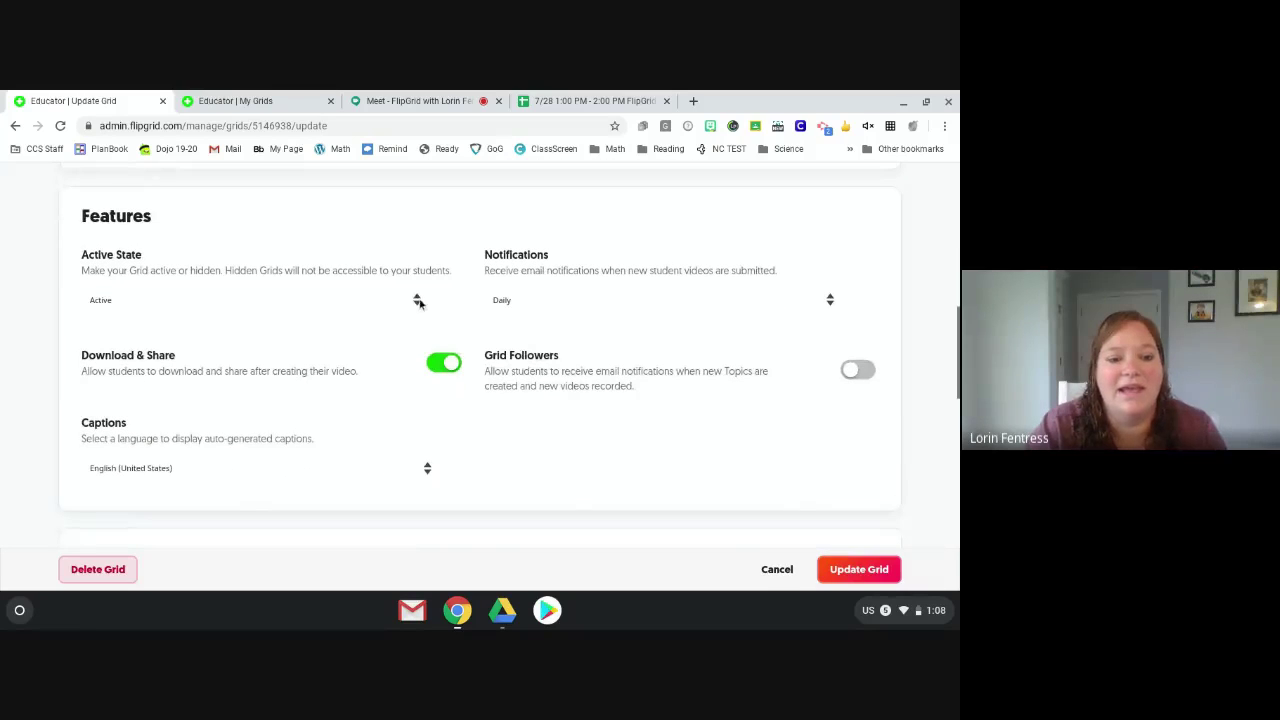
# - Keep Active State set to Active and Notifications set to Daily
pyautogui.click(418, 302)
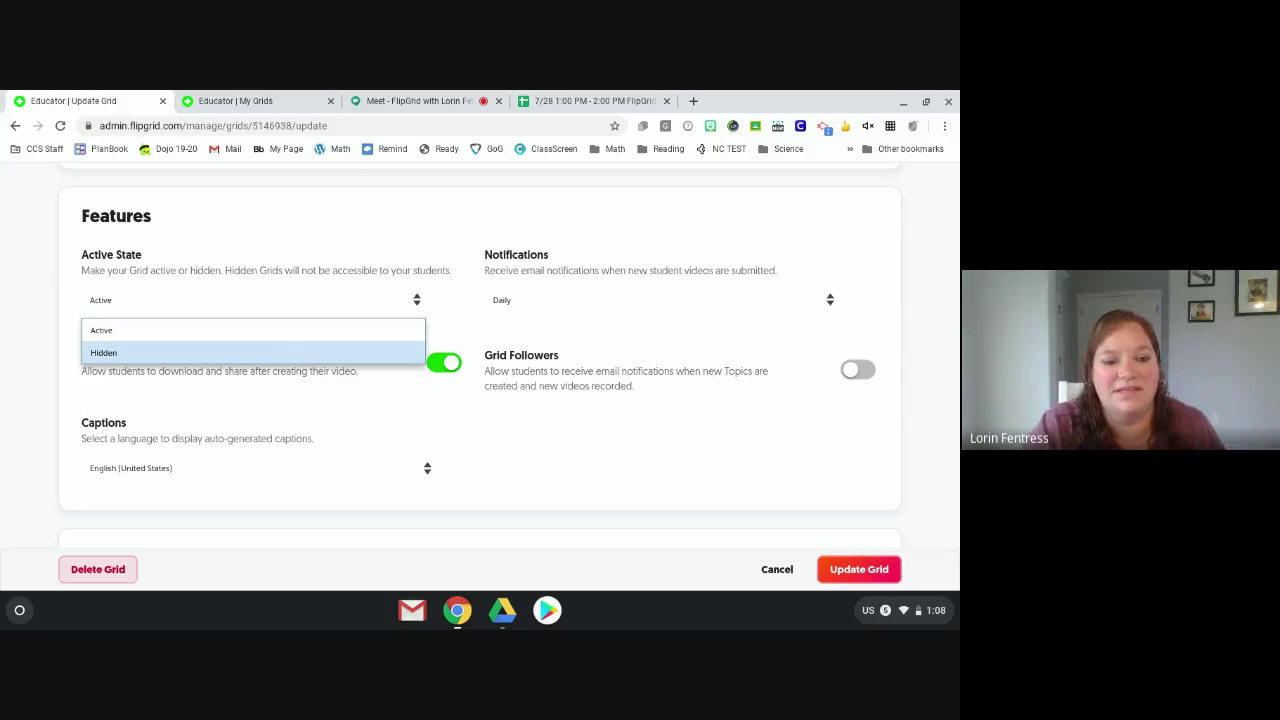
pyautogui.click(309, 280)
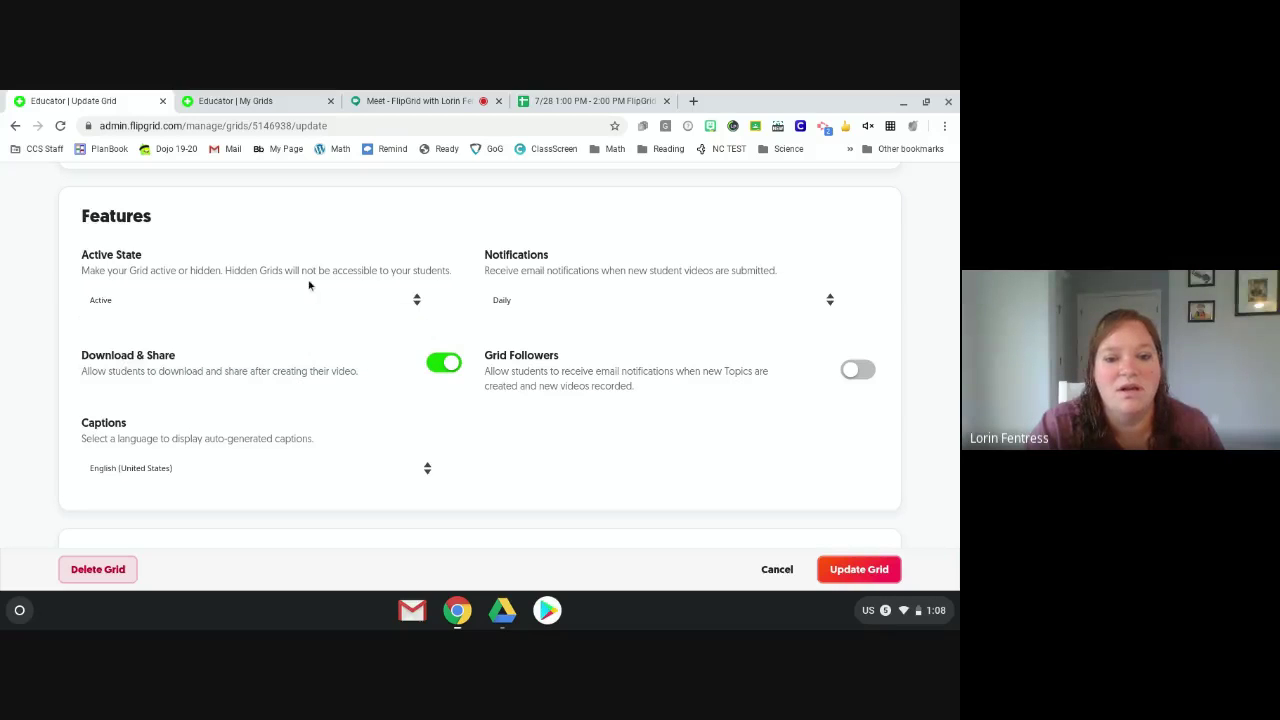
pyautogui.click(552, 305)
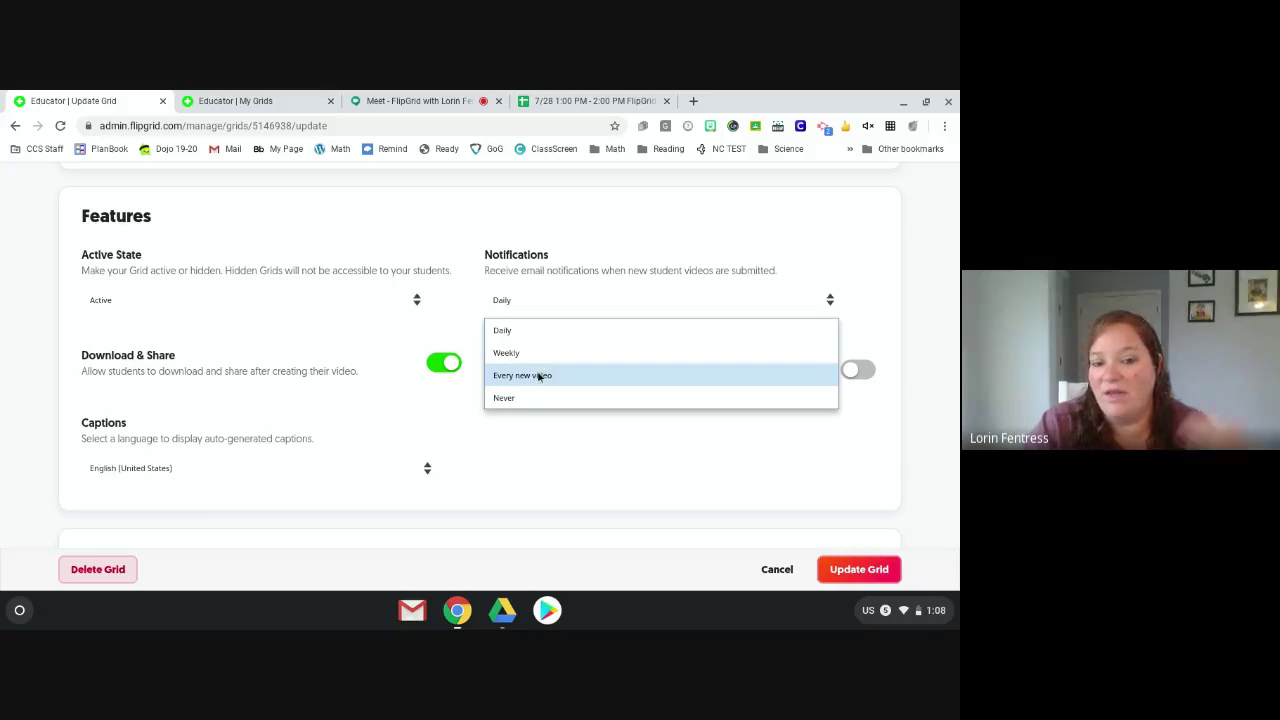
pyautogui.click(543, 333)
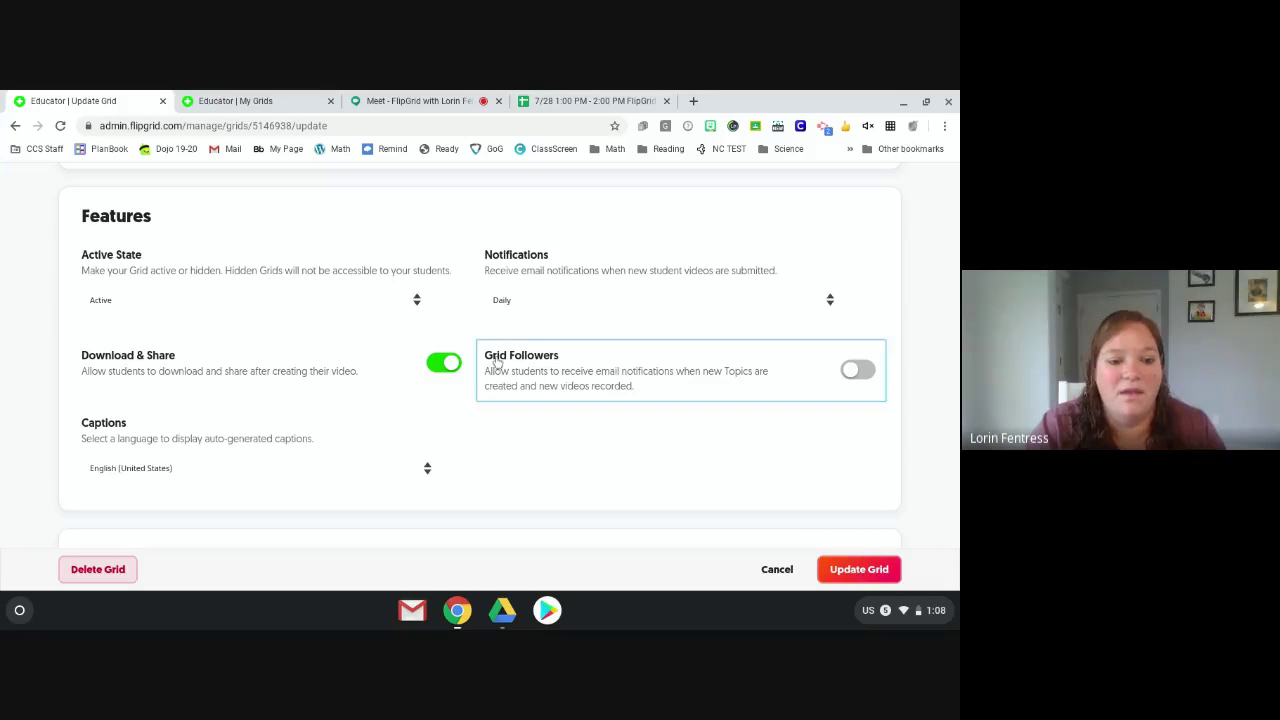
pyautogui.scroll(-3, 437, 440)
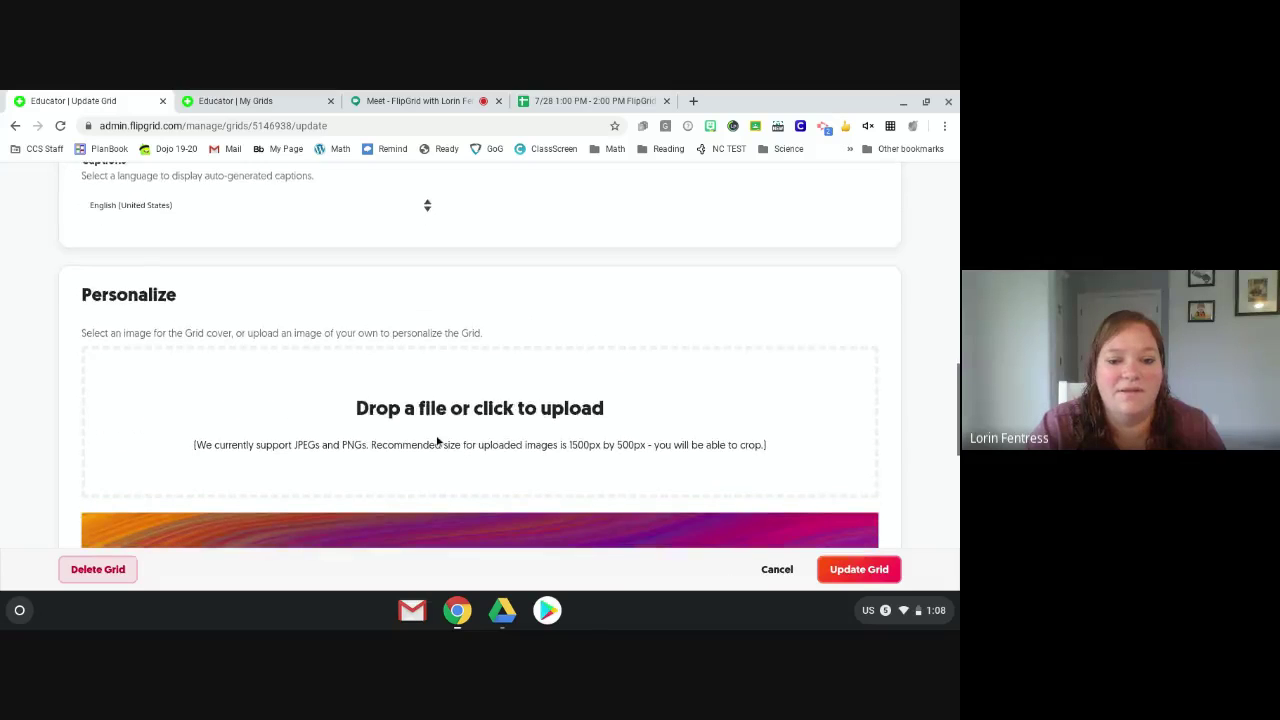
pyautogui.scroll(-3, 433, 435)
pyautogui.scroll(1, 433, 435)
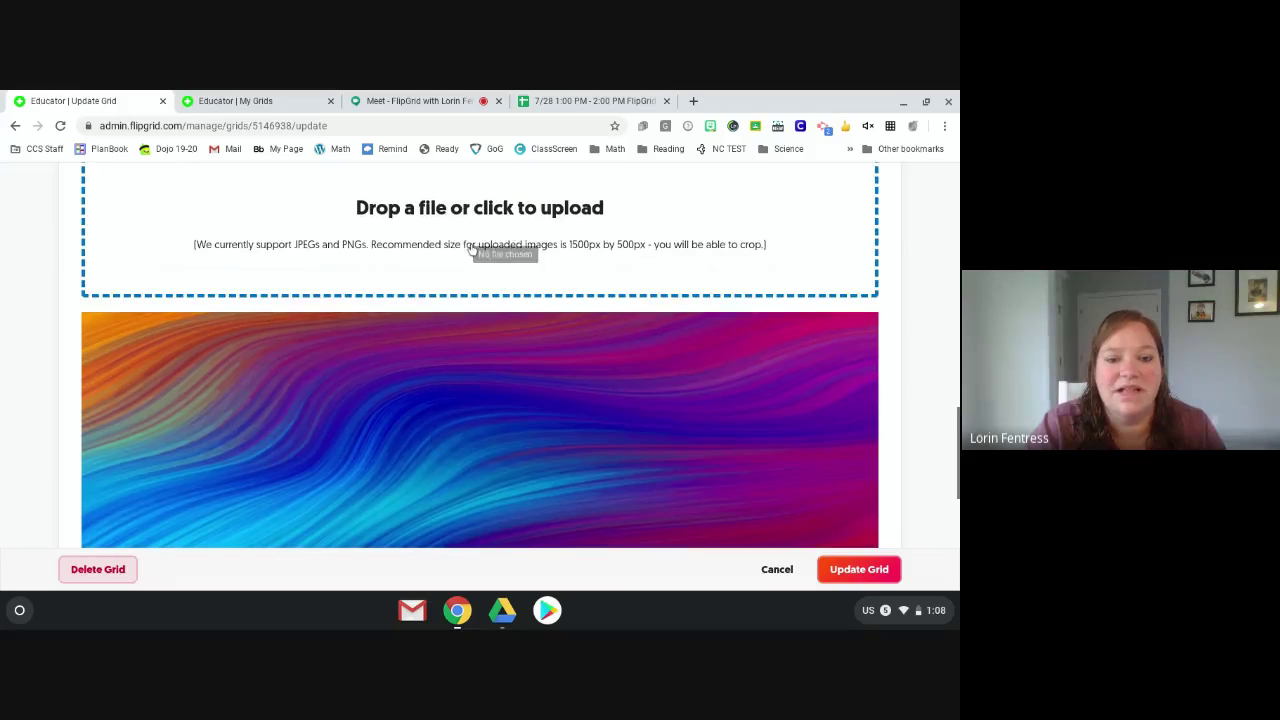
pyautogui.scroll(1, 472, 250)
pyautogui.scroll(-4, 430, 262)
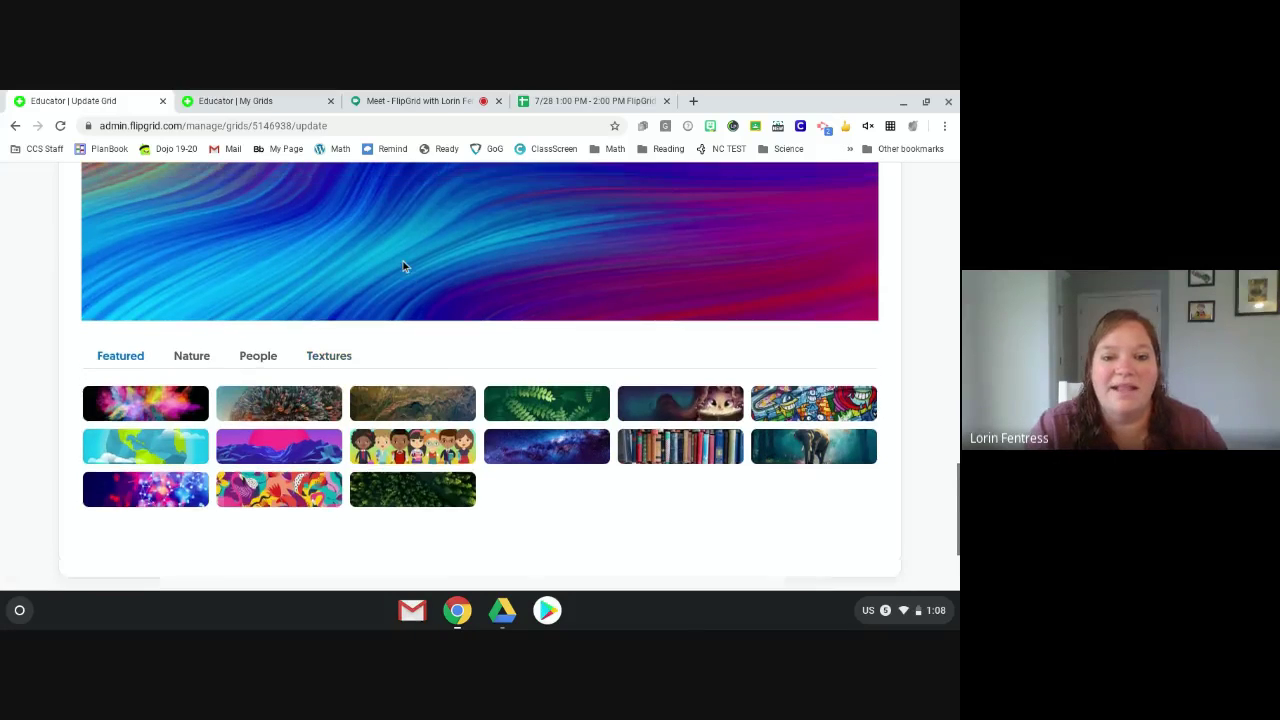
pyautogui.scroll(1, 525, 265)
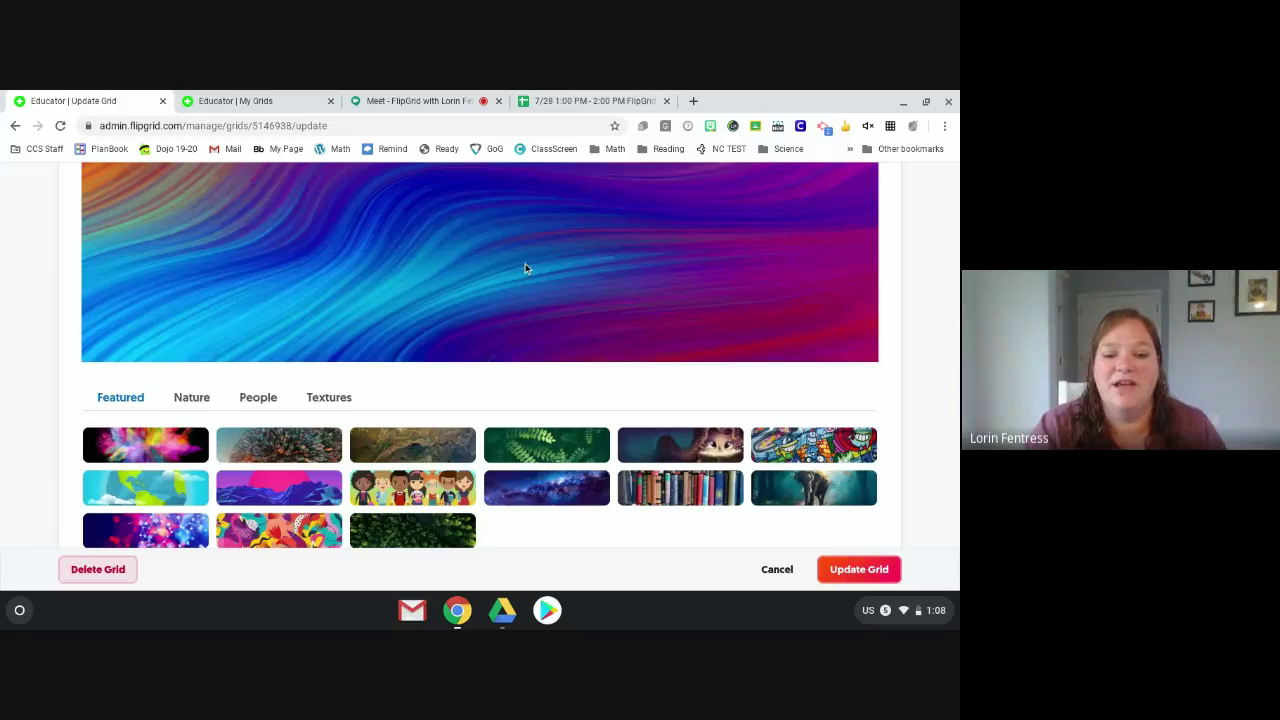
pyautogui.click(680, 500)
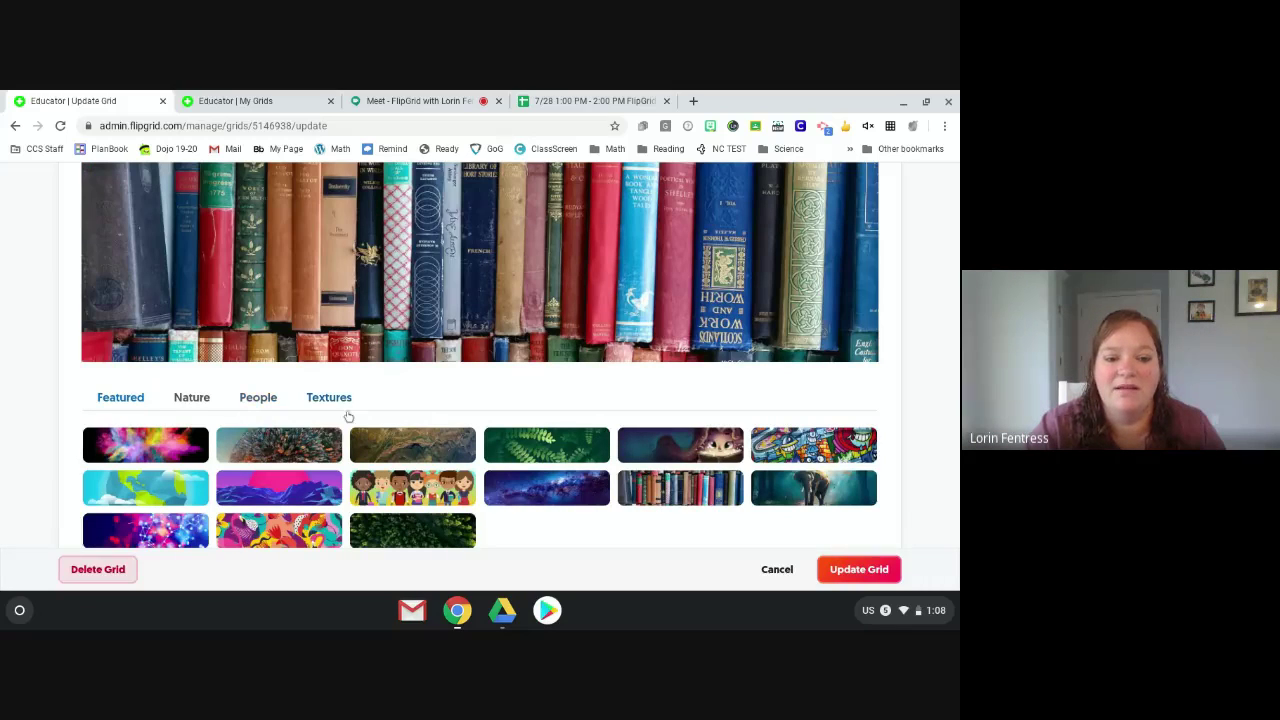
pyautogui.scroll(-2, 346, 425)
pyautogui.scroll(-3, 346, 428)
pyautogui.click(845, 450)
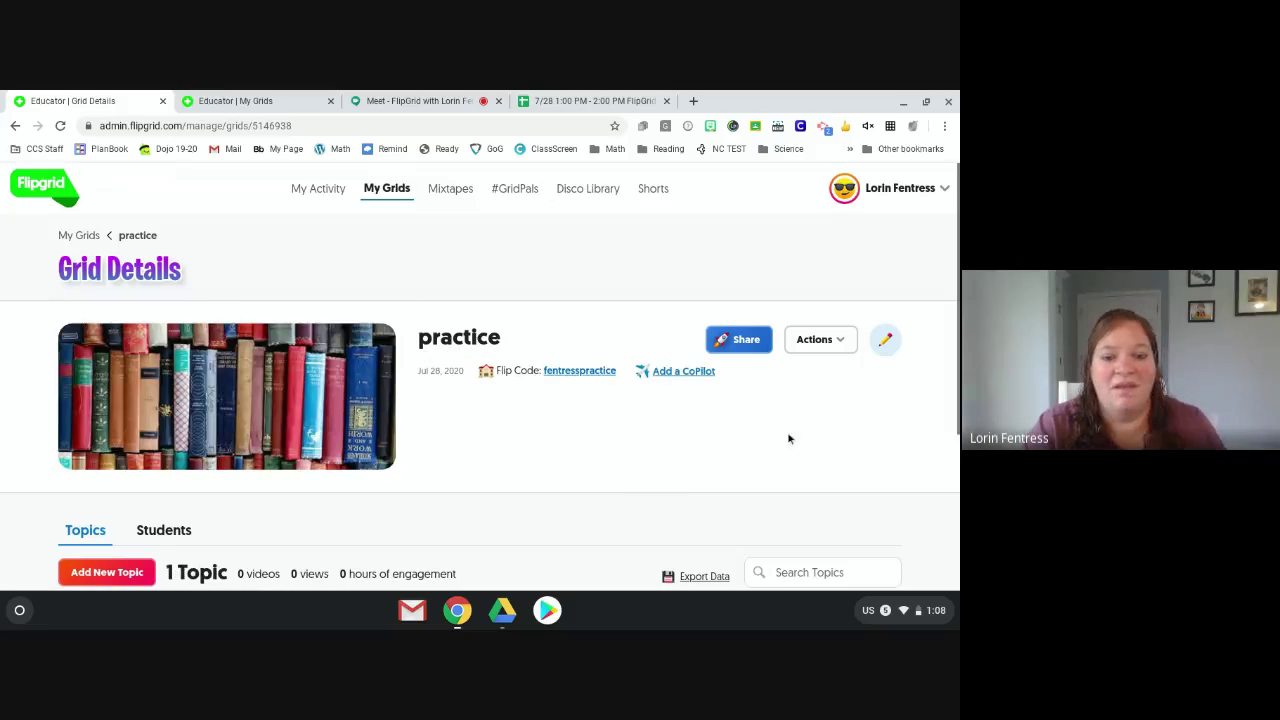
pyautogui.scroll(-1, 574, 374)
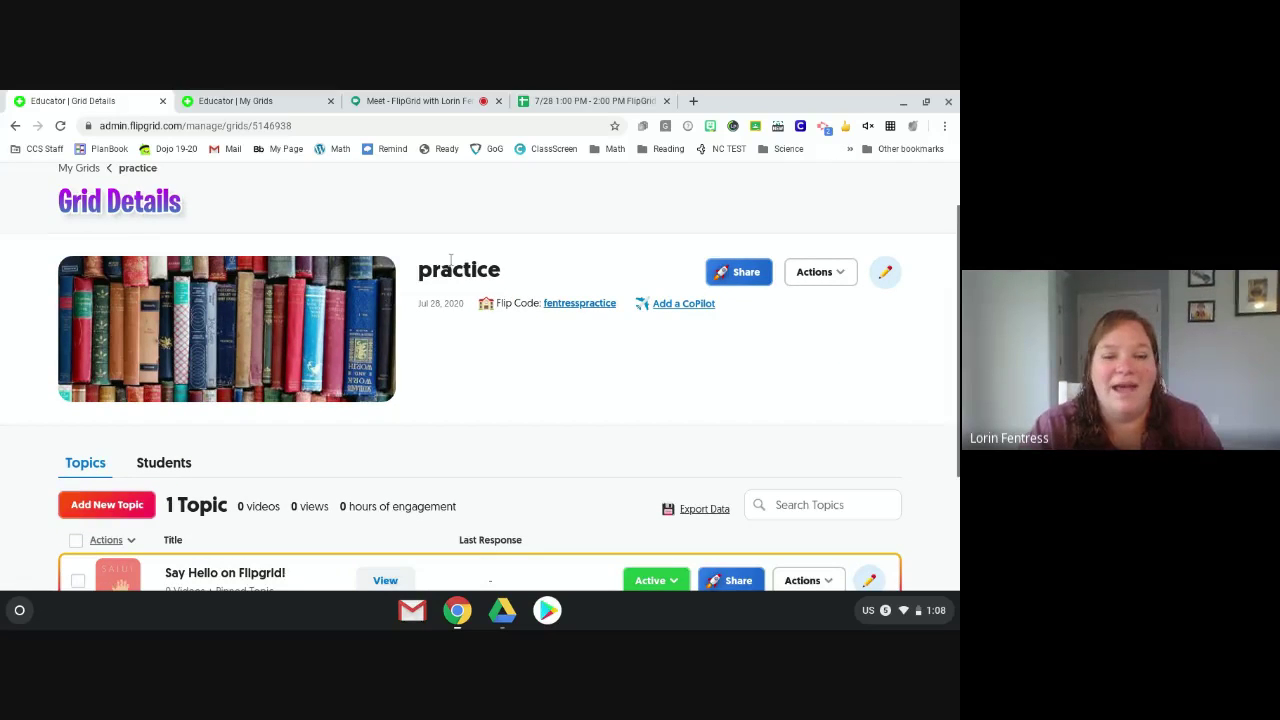
pyautogui.scroll(-3, 440, 280)
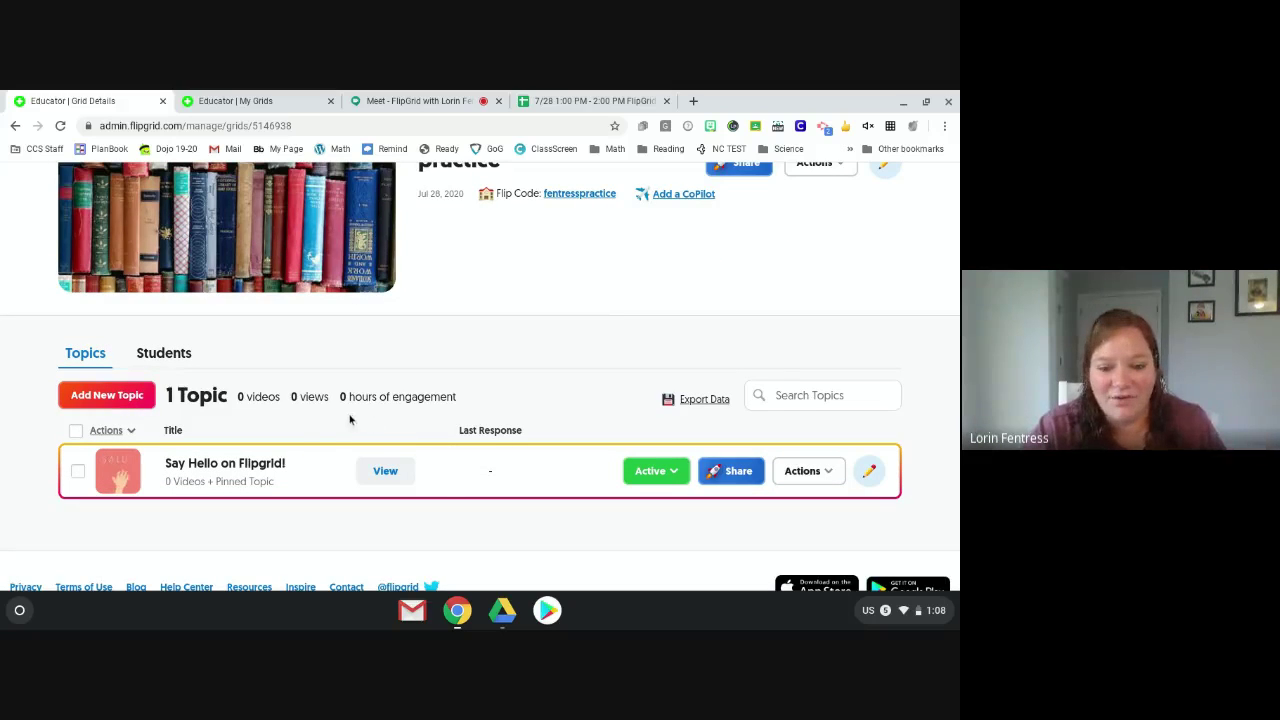
# - Start a new topic titled 'Introduction' with the prompt 'Introduce yourself to your new classmates.'
pyautogui.click(108, 398)
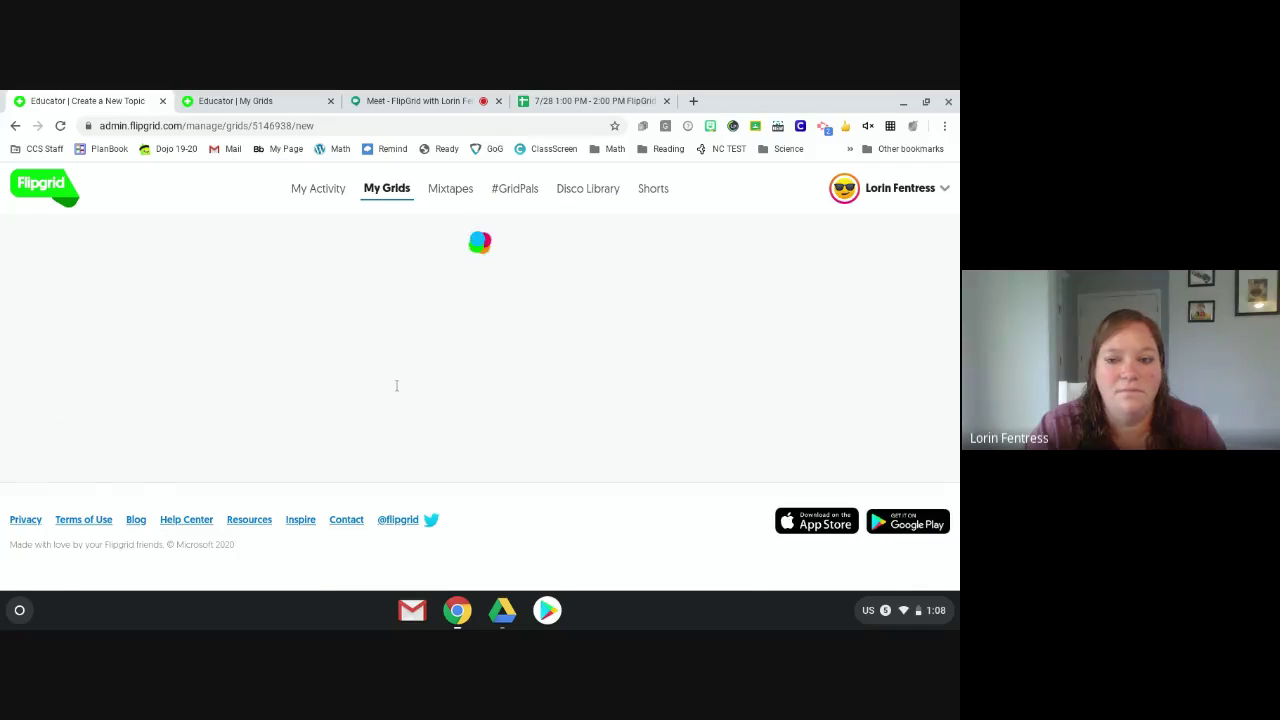
pyautogui.write('I')
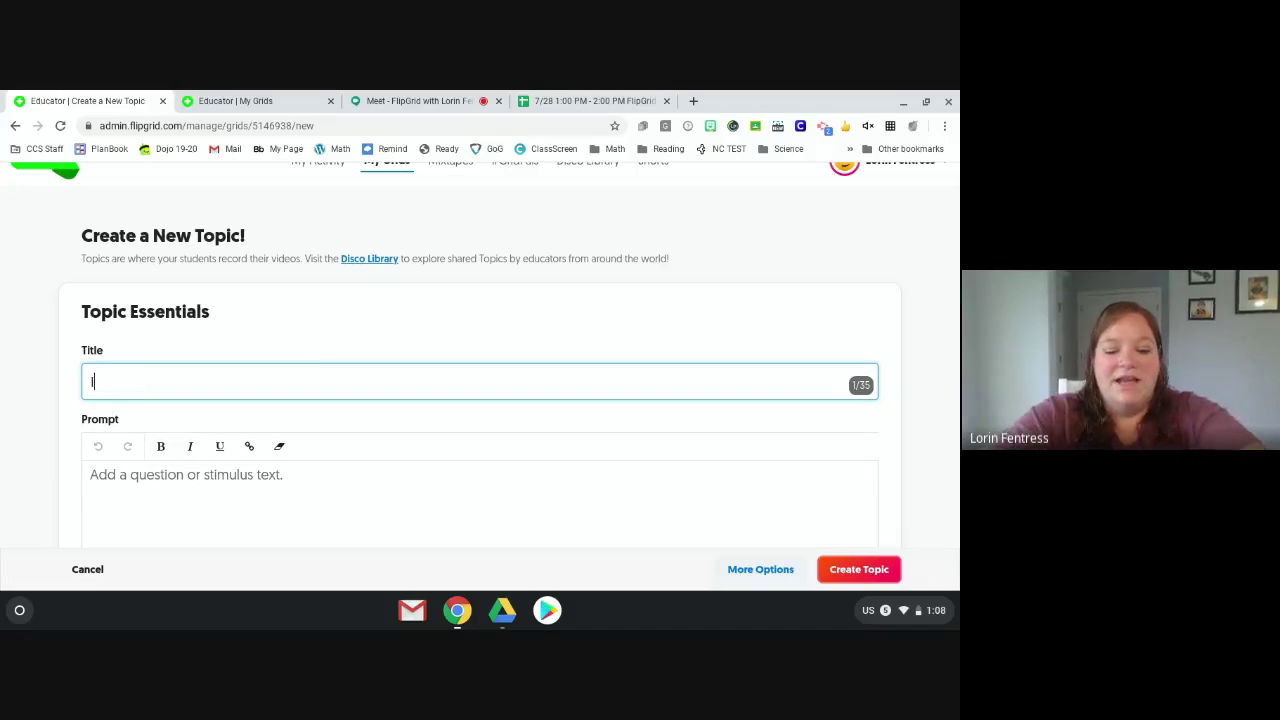
pyautogui.write('ntroduction')
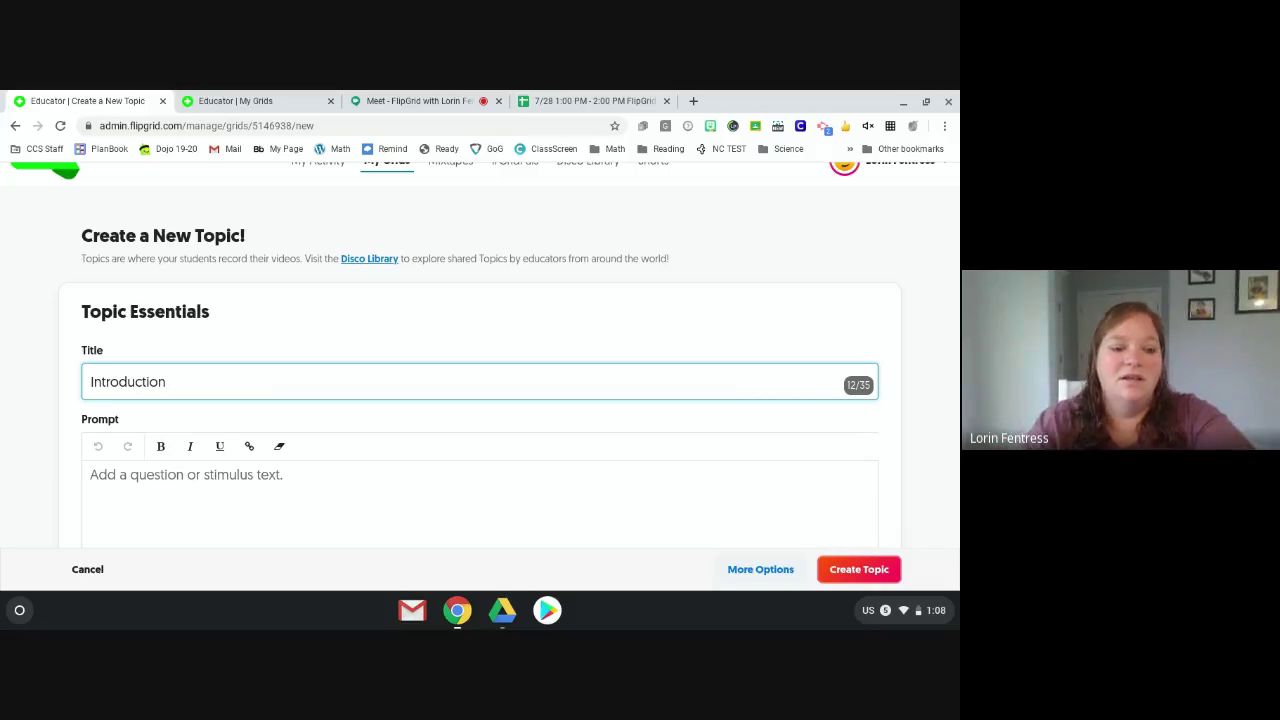
pyautogui.click(240, 497)
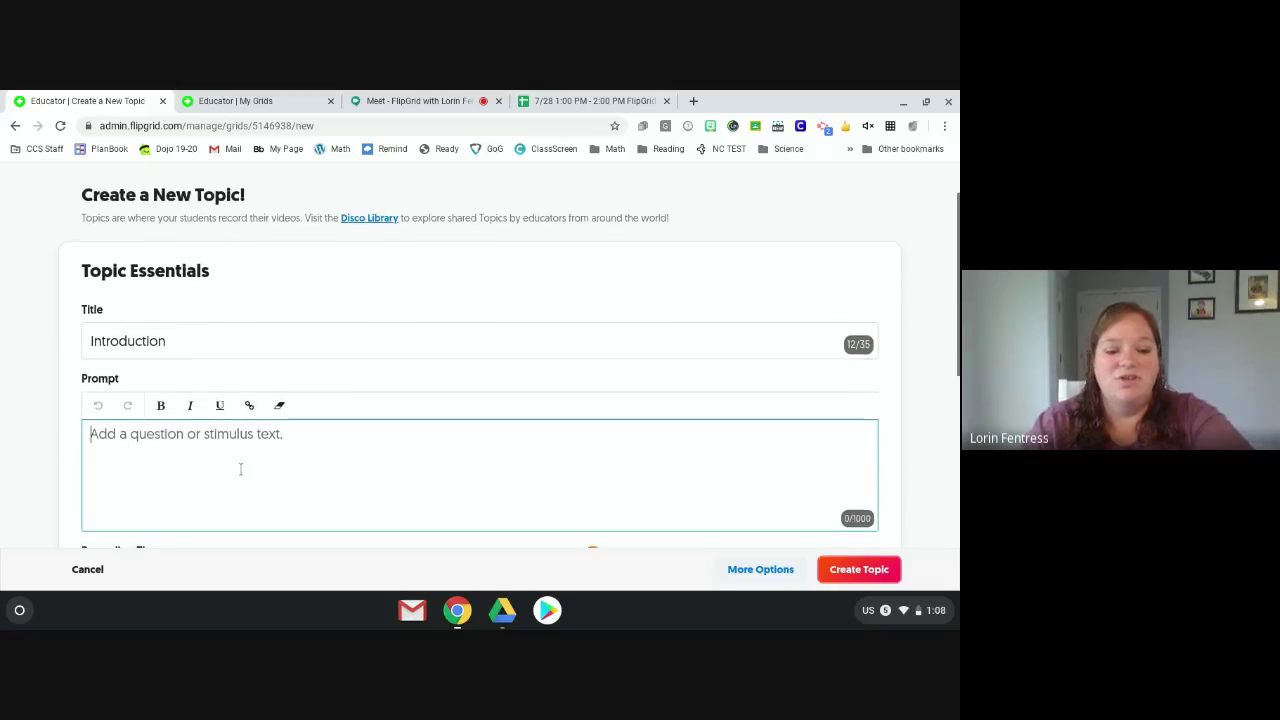
pyautogui.write('Introduce')
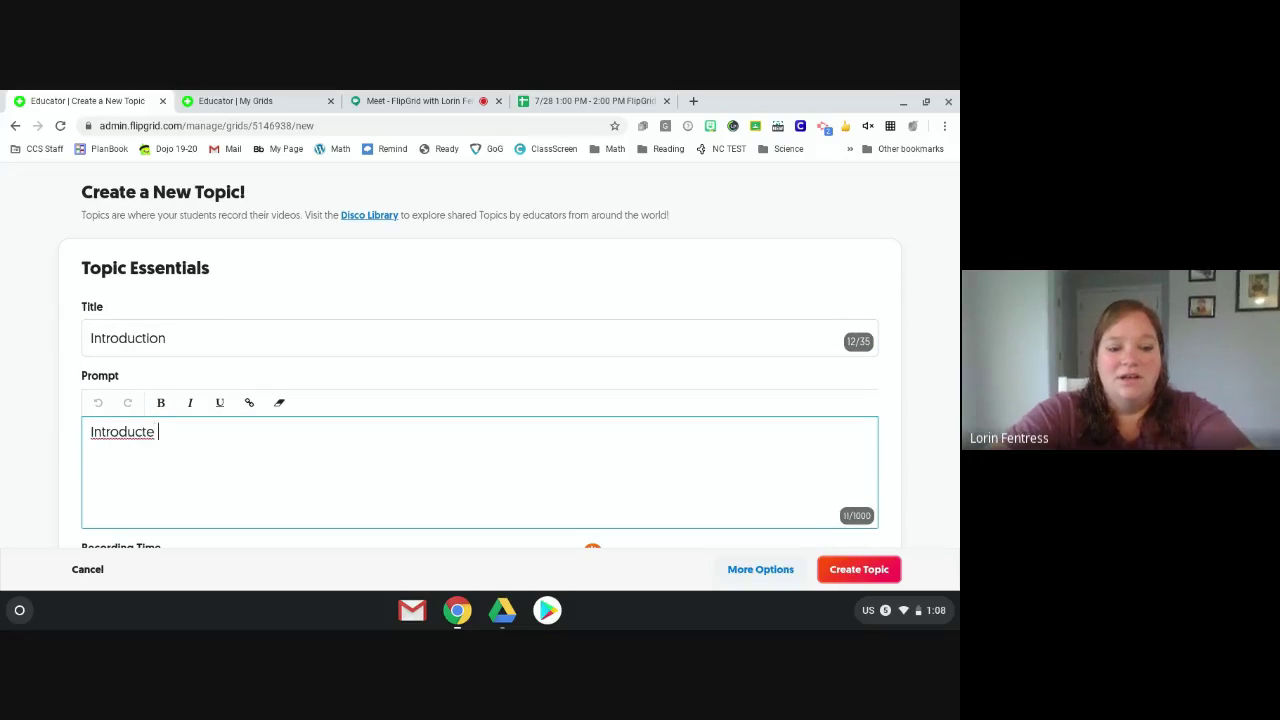
pyautogui.press('BackSpace')
pyautogui.write('e yourself to yo')
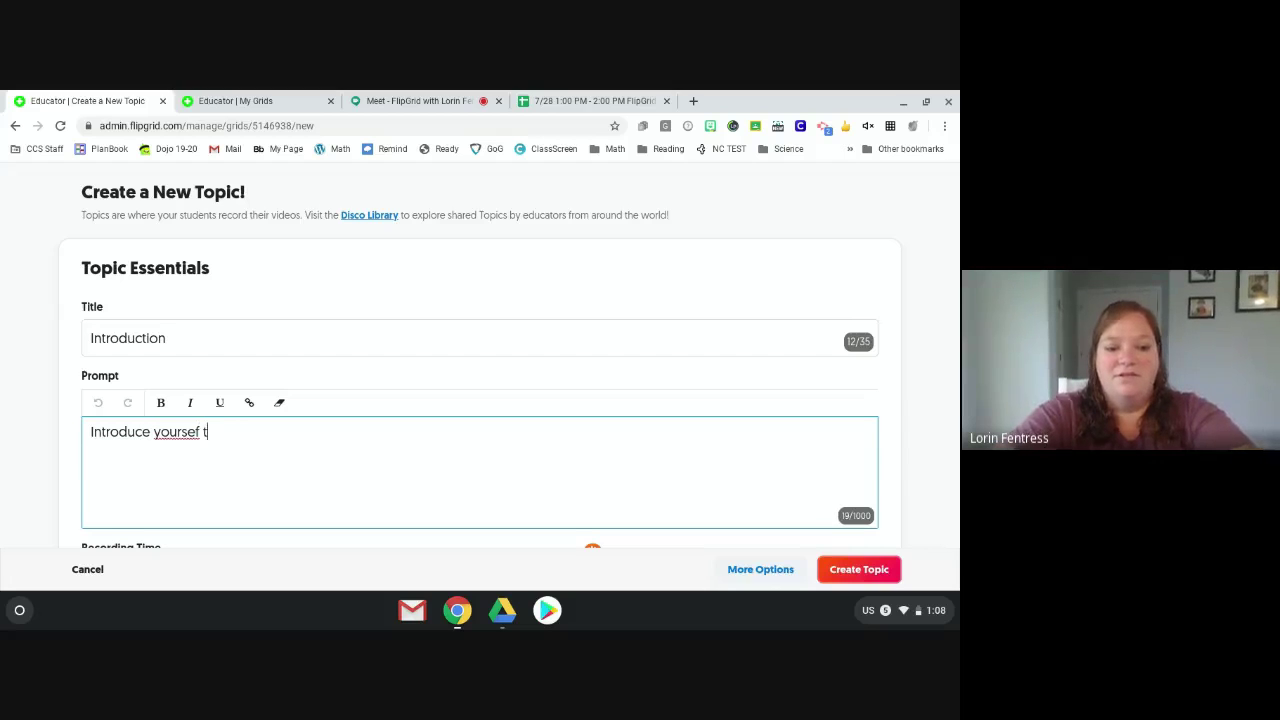
pyautogui.press('BackSpace')
pyautogui.press('BackSpace')
pyautogui.press('BackSpace')
pyautogui.press('BackSpace')
pyautogui.press('BackSpace')
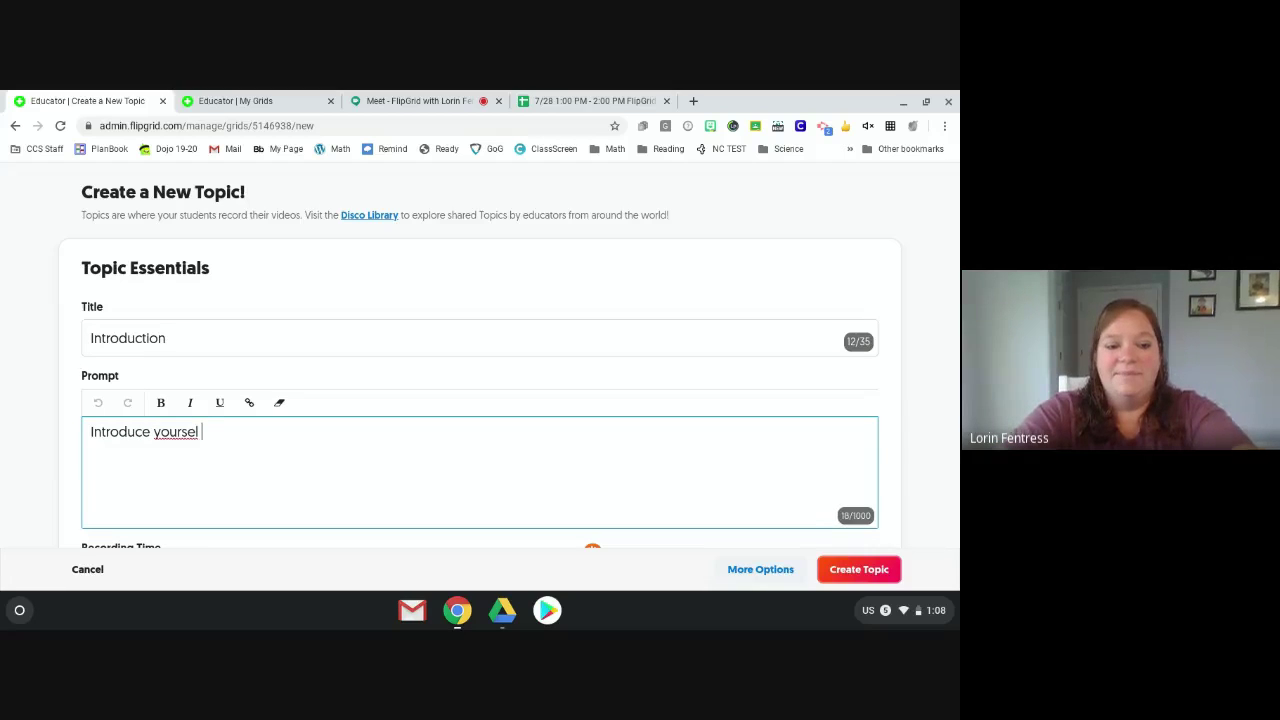
pyautogui.write('to your new')
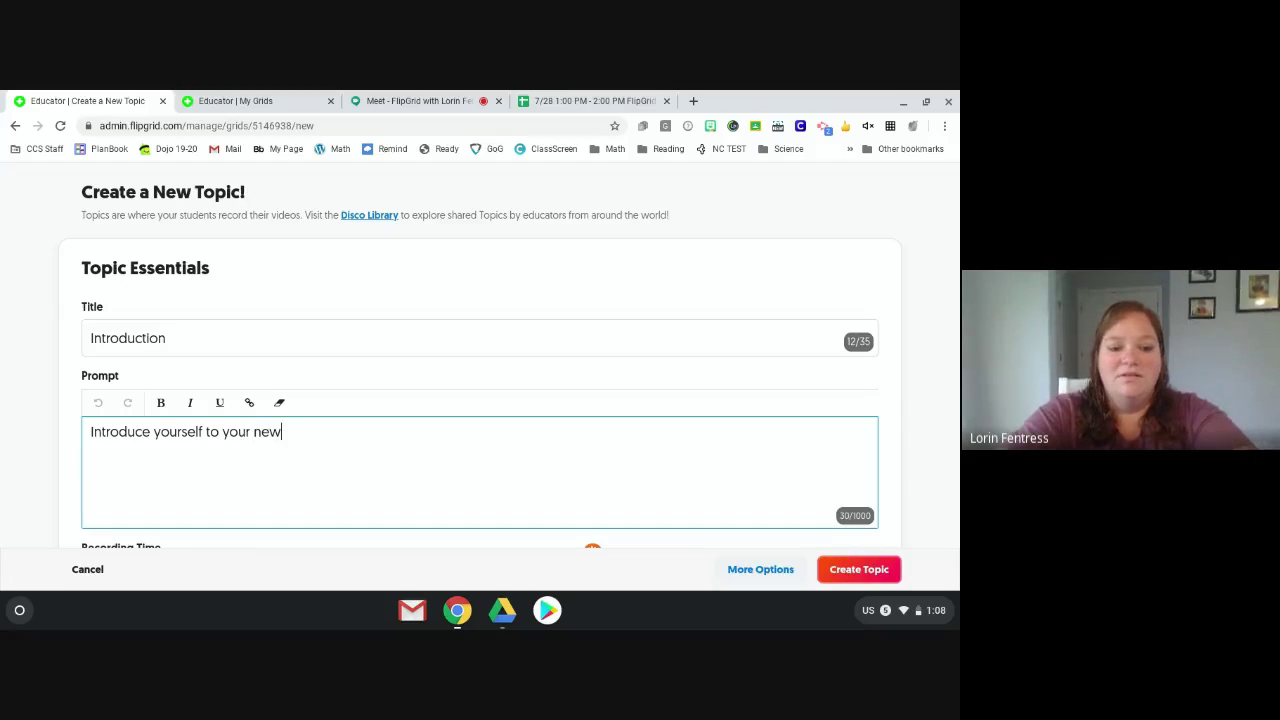
pyautogui.write(' classmates.')
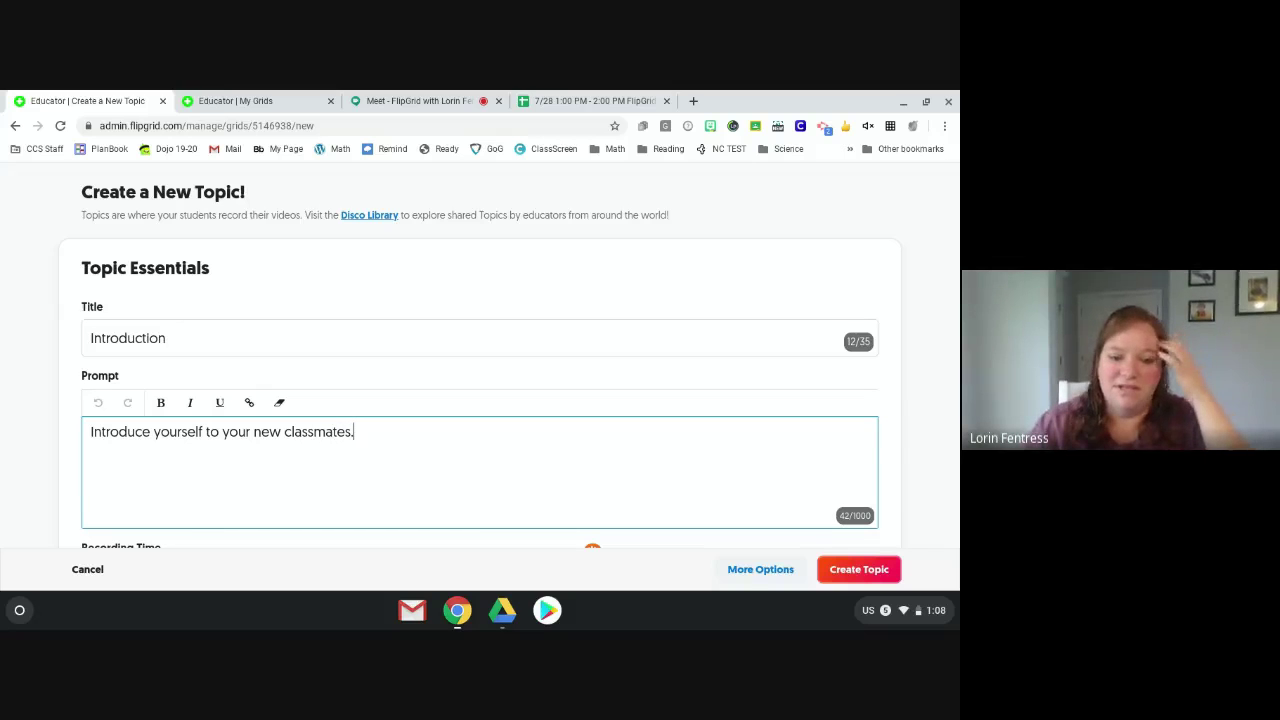
# - Keep the Introduction topic's recording time at 1 minute 30 seconds
pyautogui.scroll(-3, 395, 430)
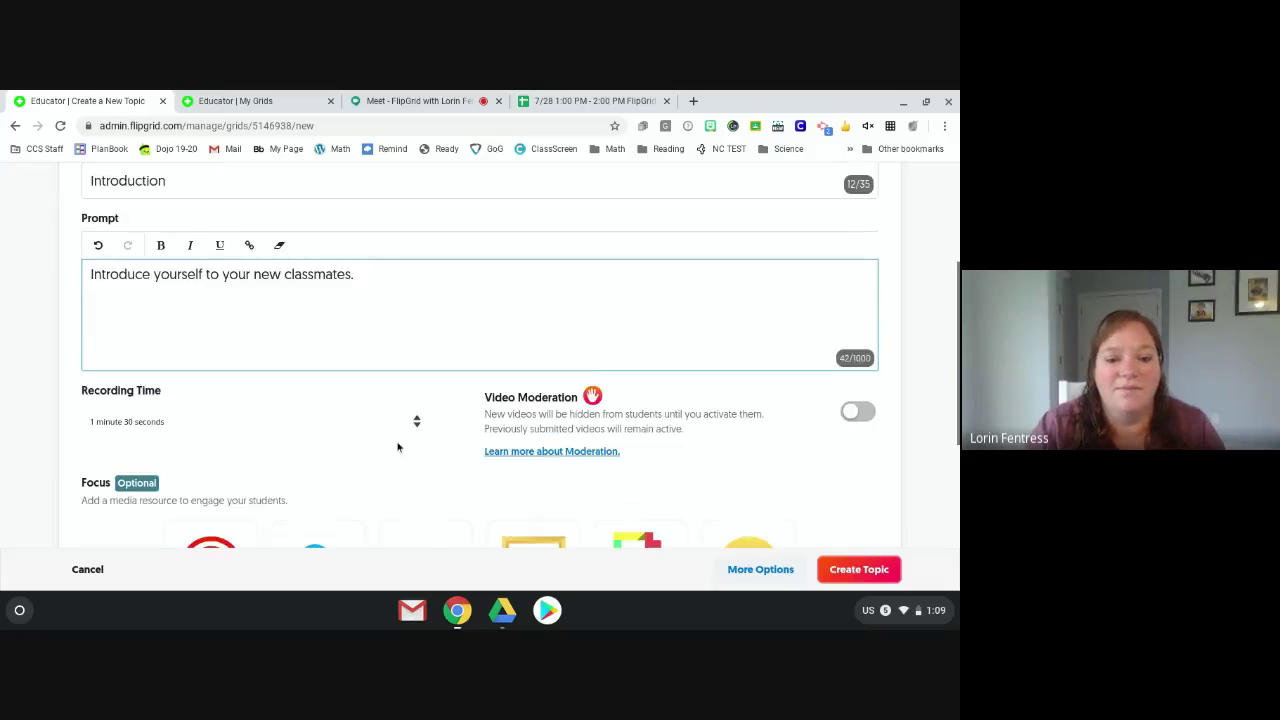
pyautogui.click(158, 419)
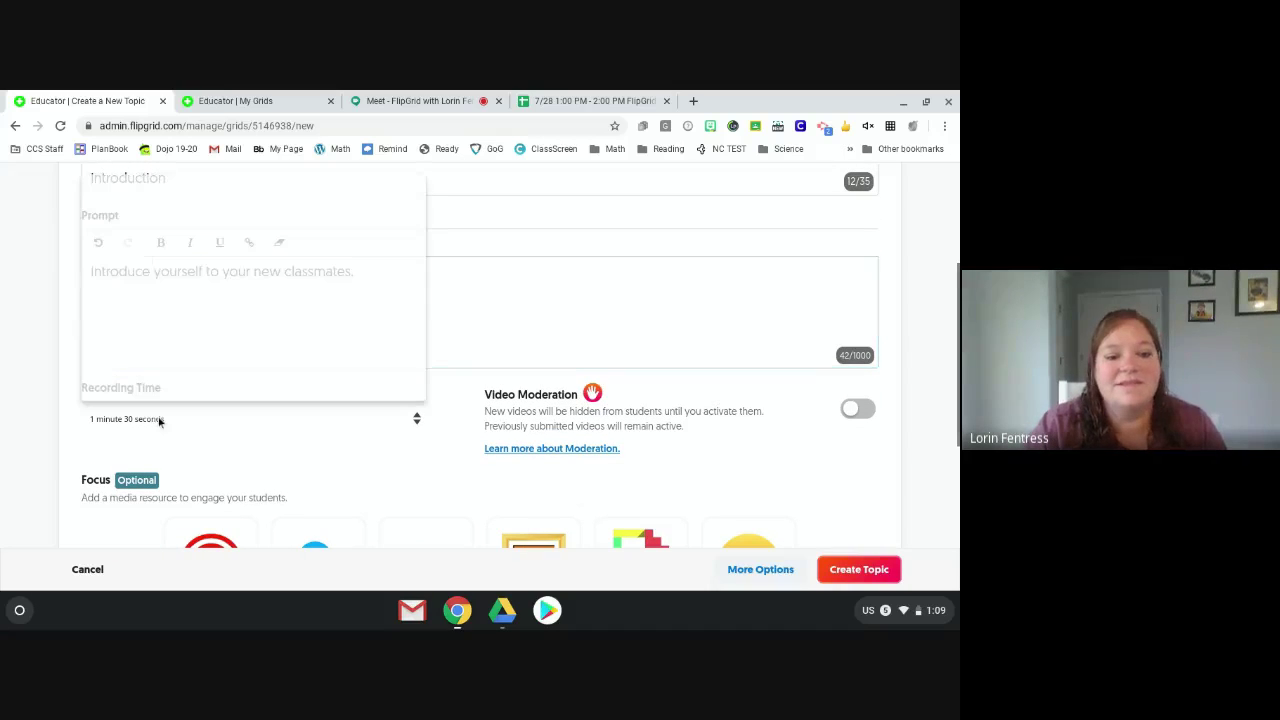
pyautogui.click(158, 419)
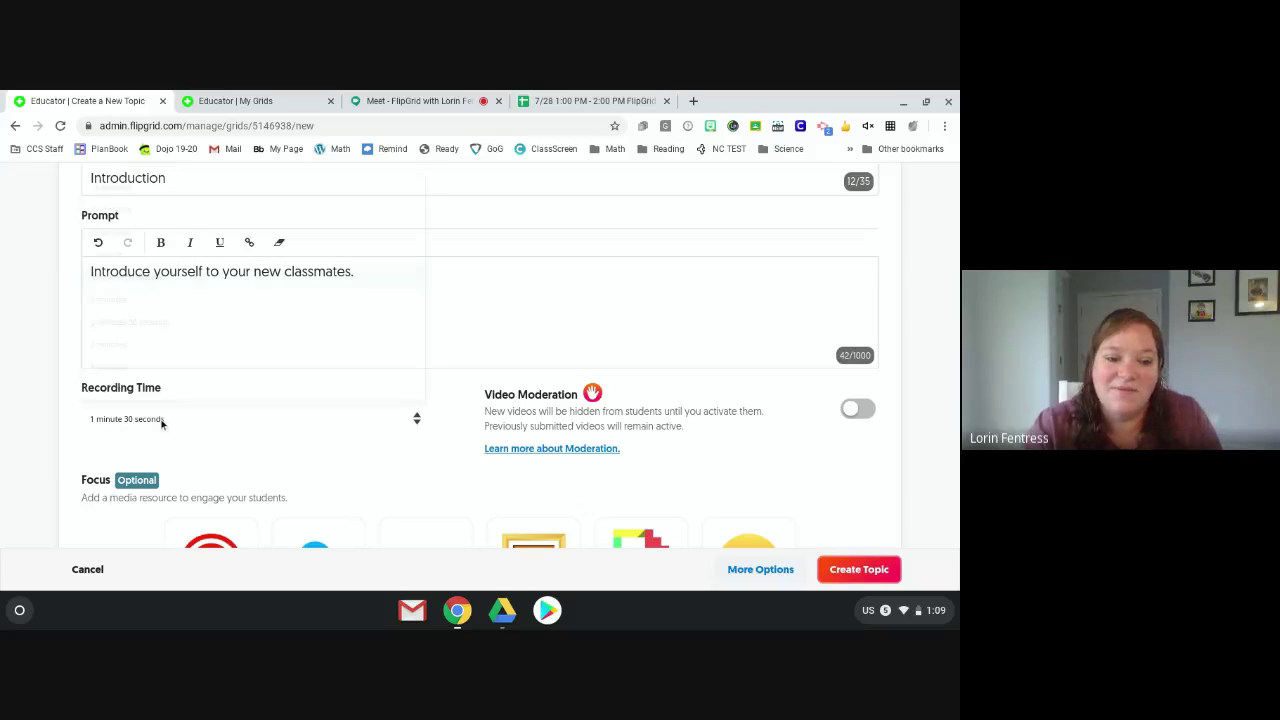
pyautogui.click(166, 422)
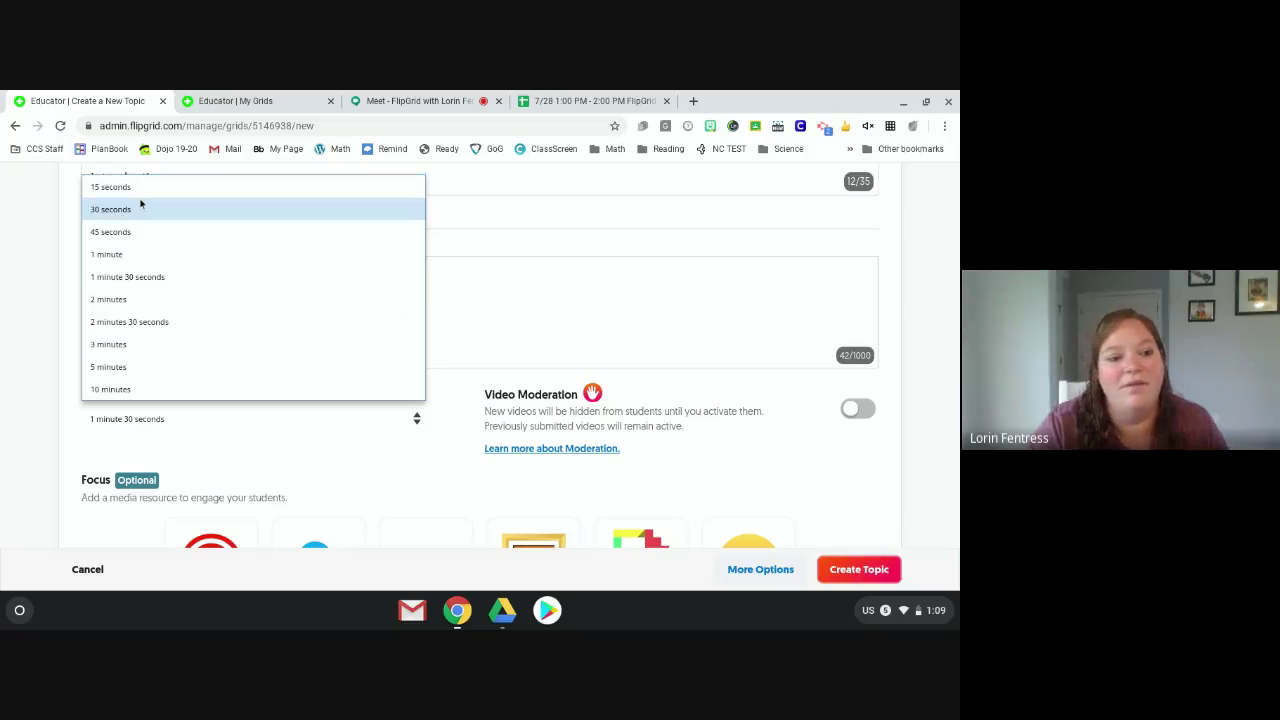
pyautogui.click(144, 281)
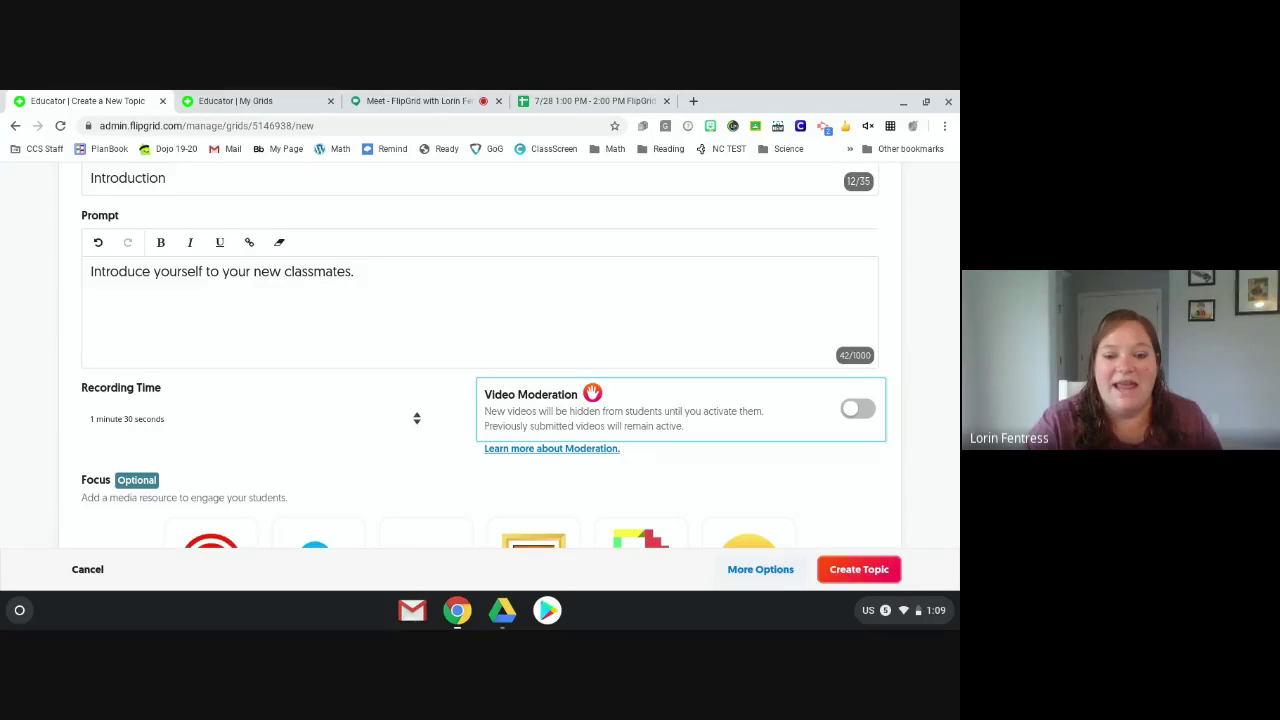
# - Switch on Video Moderation so new student videos stay hidden until activated
pyautogui.click(866, 412)
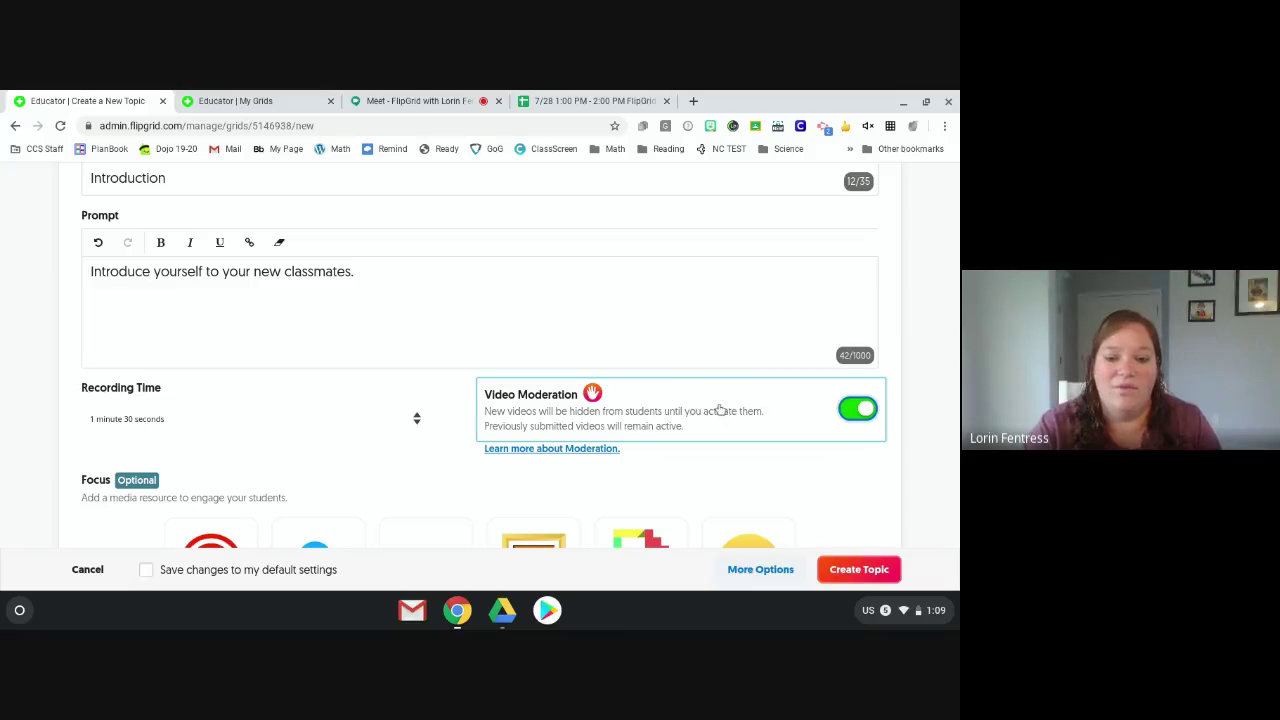
pyautogui.scroll(-1, 790, 404)
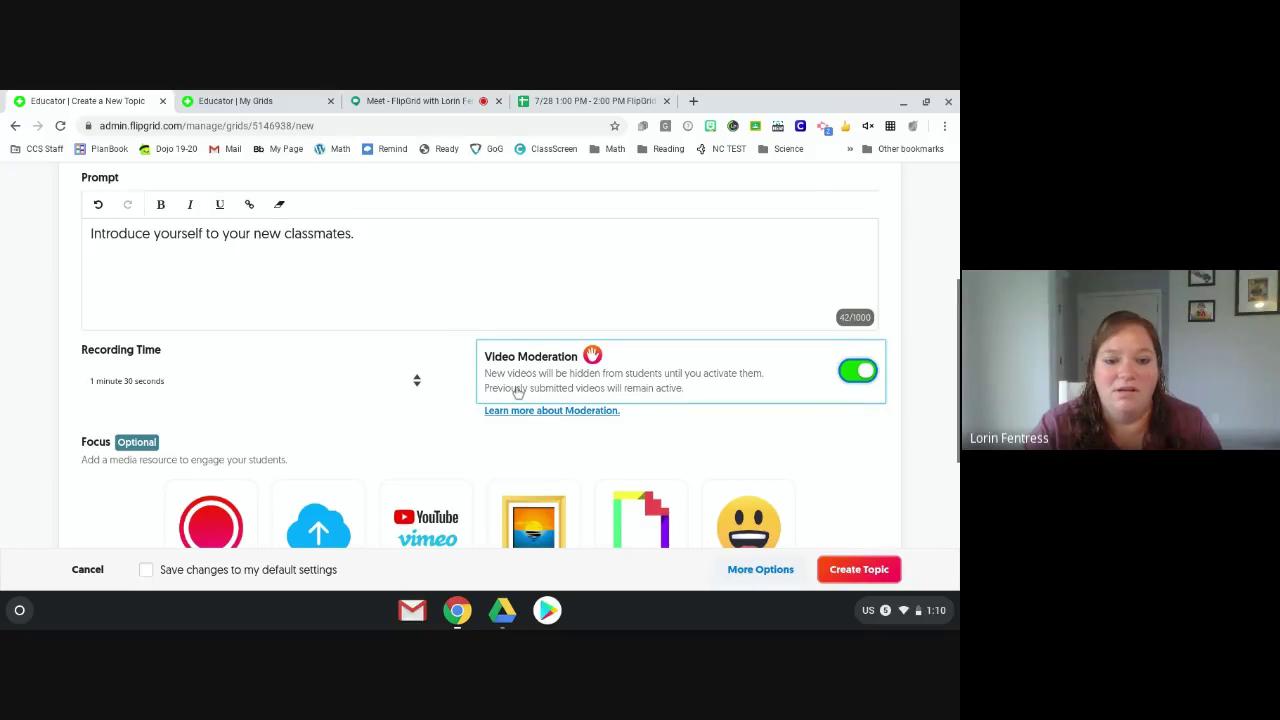
pyautogui.scroll(-4, 515, 393)
pyautogui.scroll(2, 512, 395)
pyautogui.scroll(2, 512, 395)
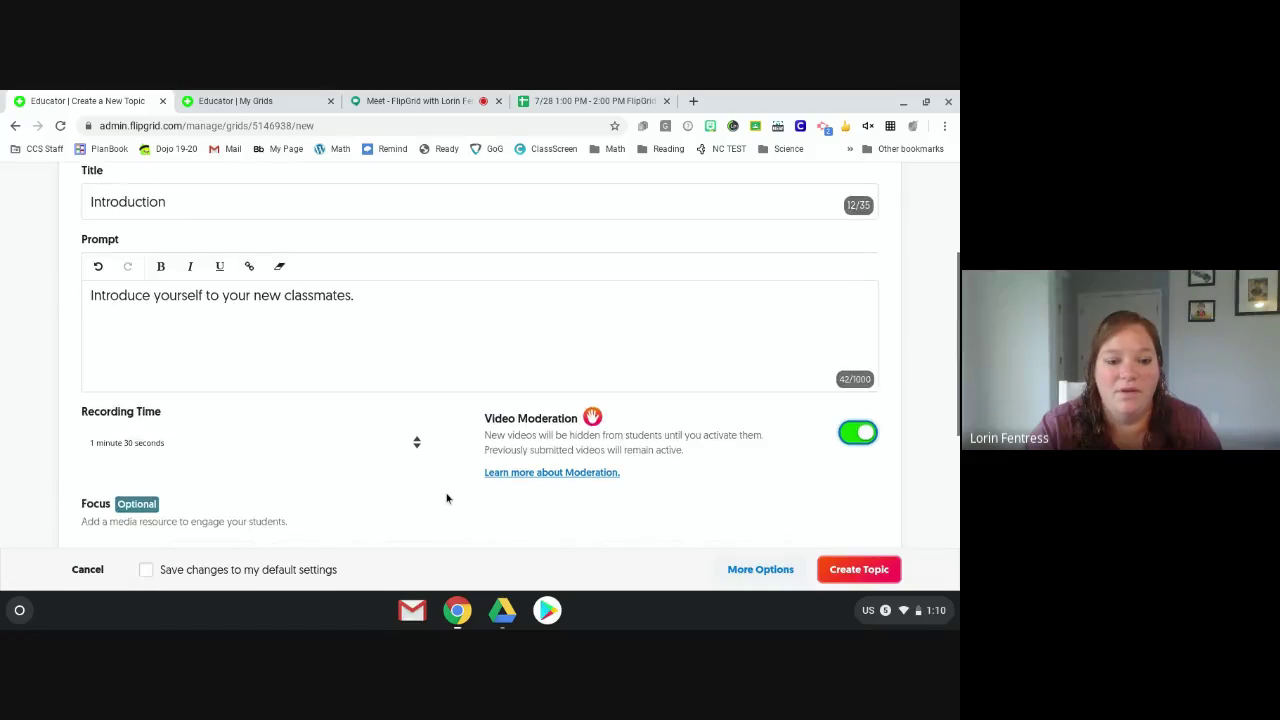
pyautogui.scroll(-3, 446, 497)
pyautogui.scroll(-1, 434, 488)
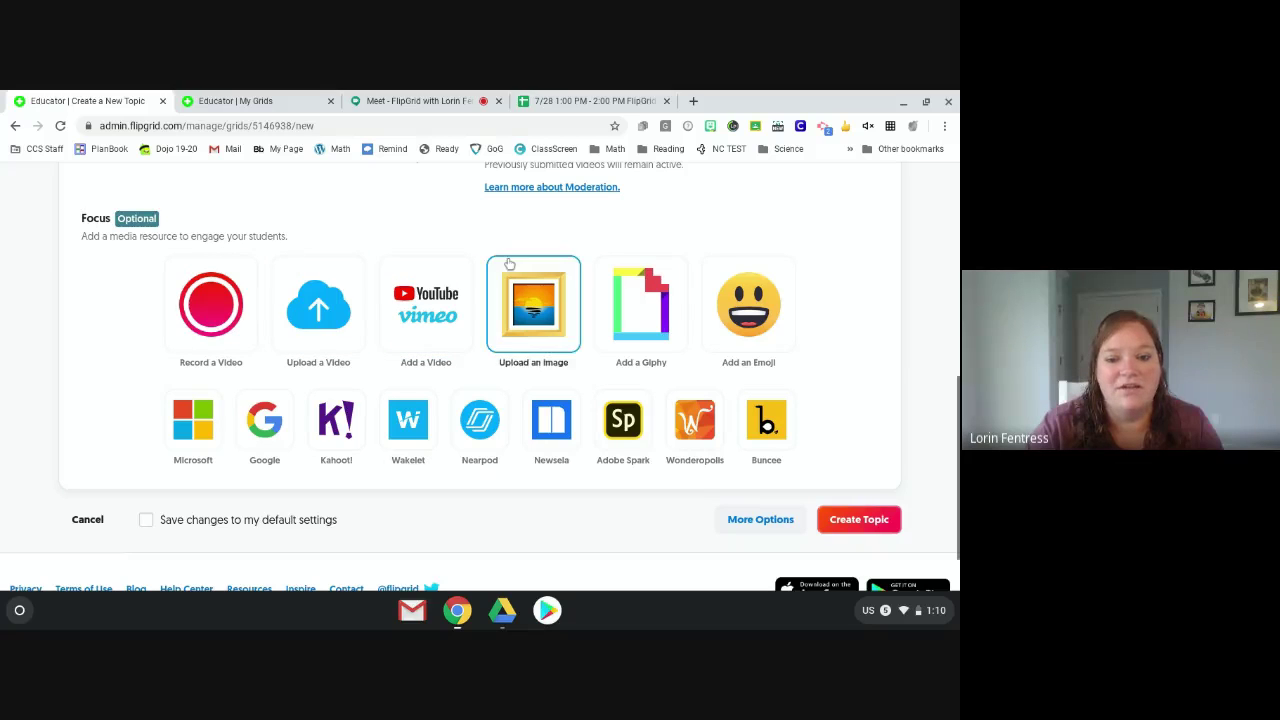
# - Search Giphy for 'cats', set the kitten-on-motorcycle GIF as Focus, and create the topic
pyautogui.click(652, 318)
pyautogui.click(505, 327)
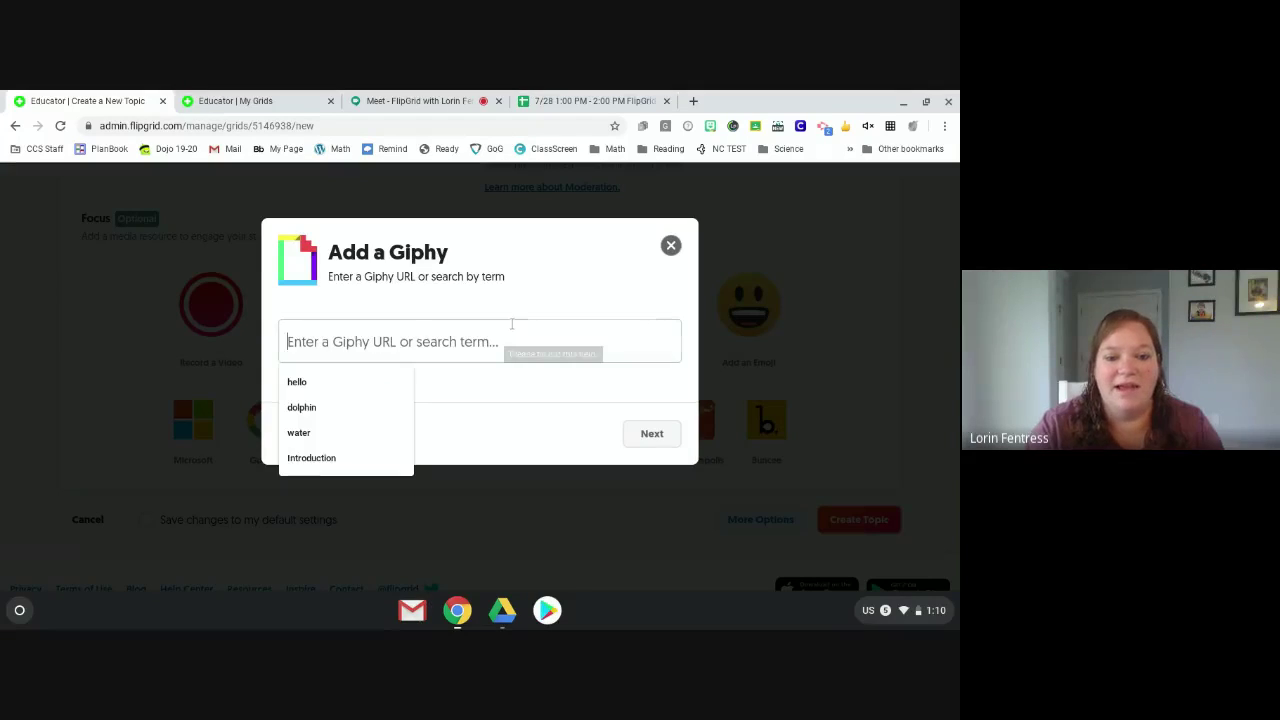
pyautogui.write('cats')
pyautogui.press('Return')
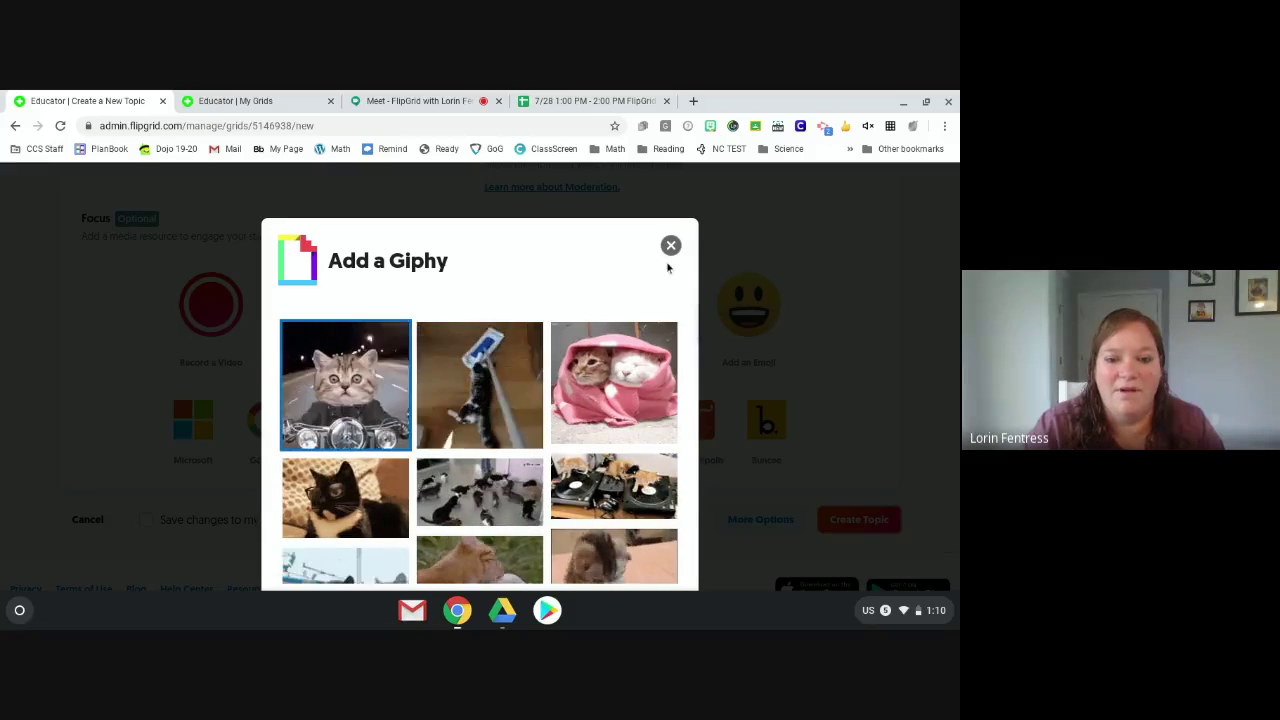
pyautogui.scroll(-5, 580, 428)
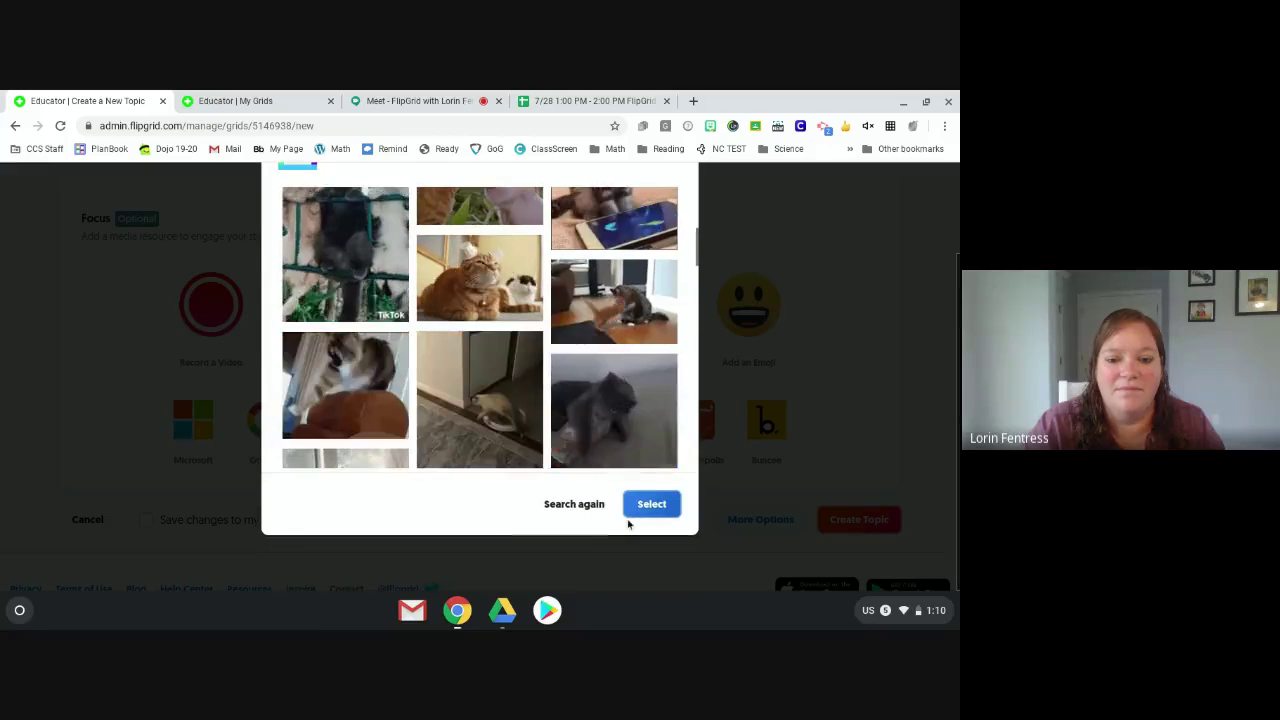
pyautogui.click(645, 509)
pyautogui.scroll(-2, 723, 481)
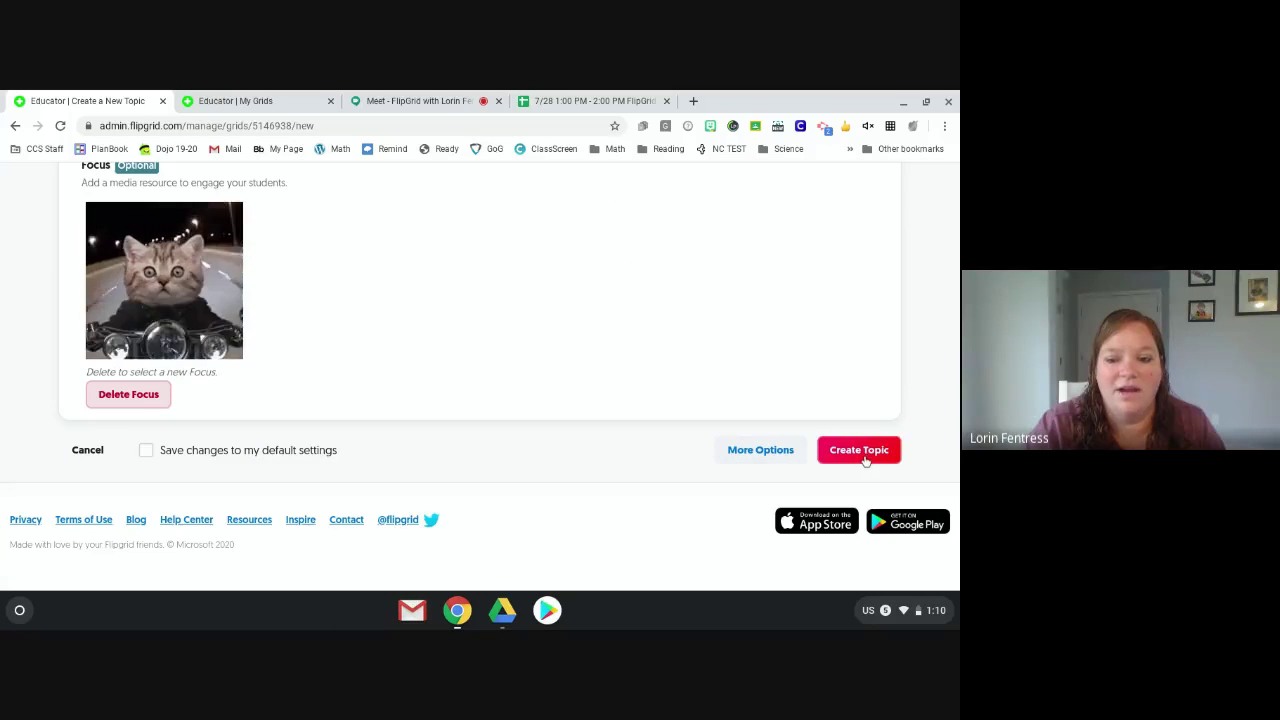
pyautogui.click(864, 456)
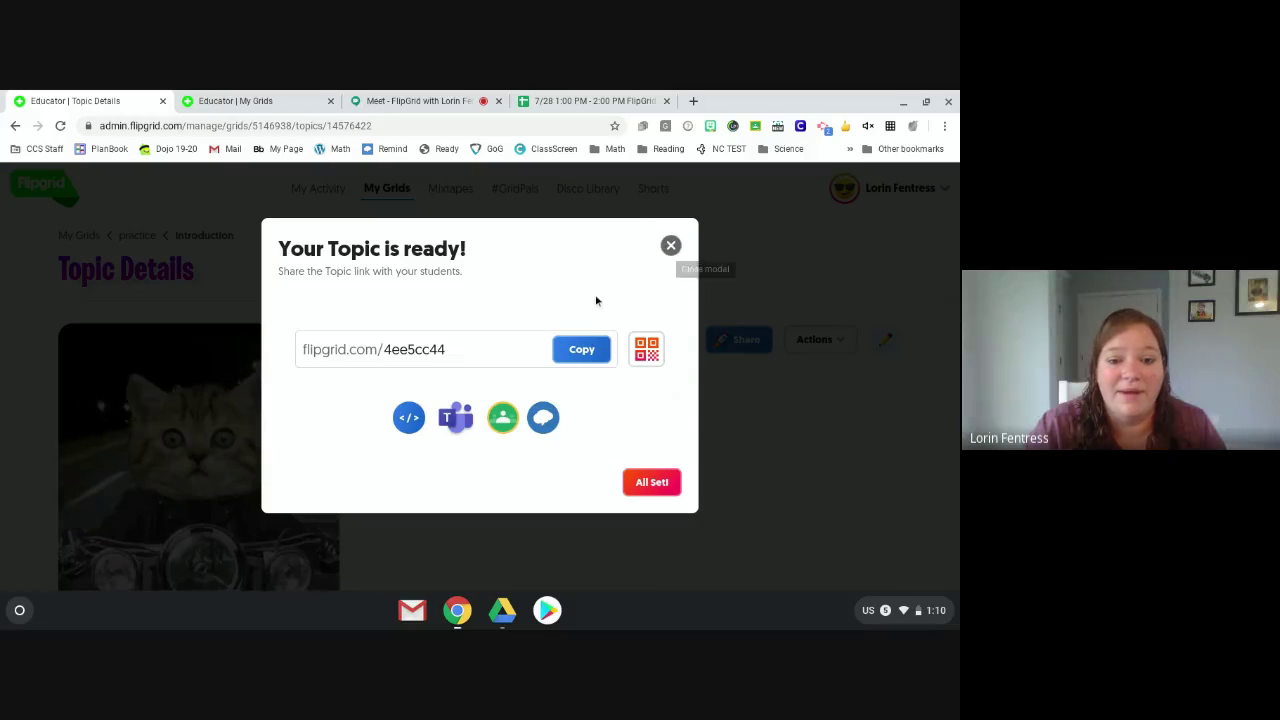
# - Dismiss the topic-ready message and look over the Introduction Topic Details page
pyautogui.click(640, 482)
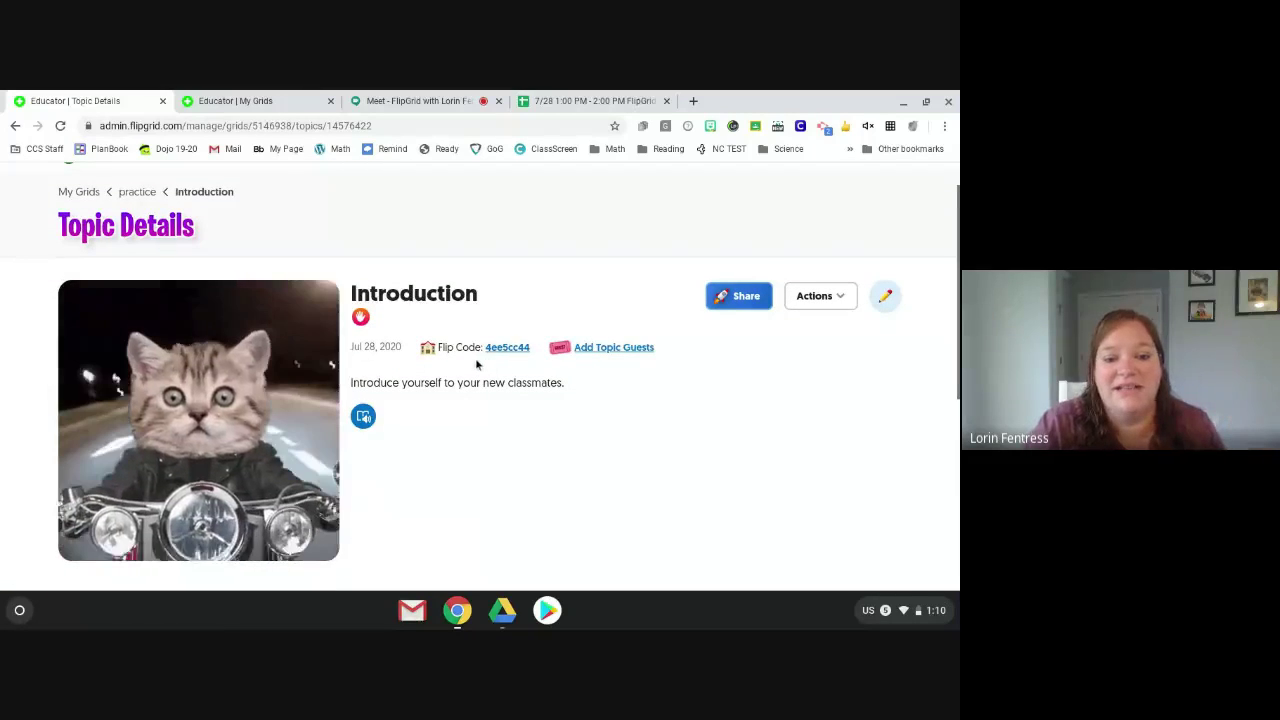
pyautogui.scroll(-1, 475, 358)
pyautogui.scroll(-5, 443, 302)
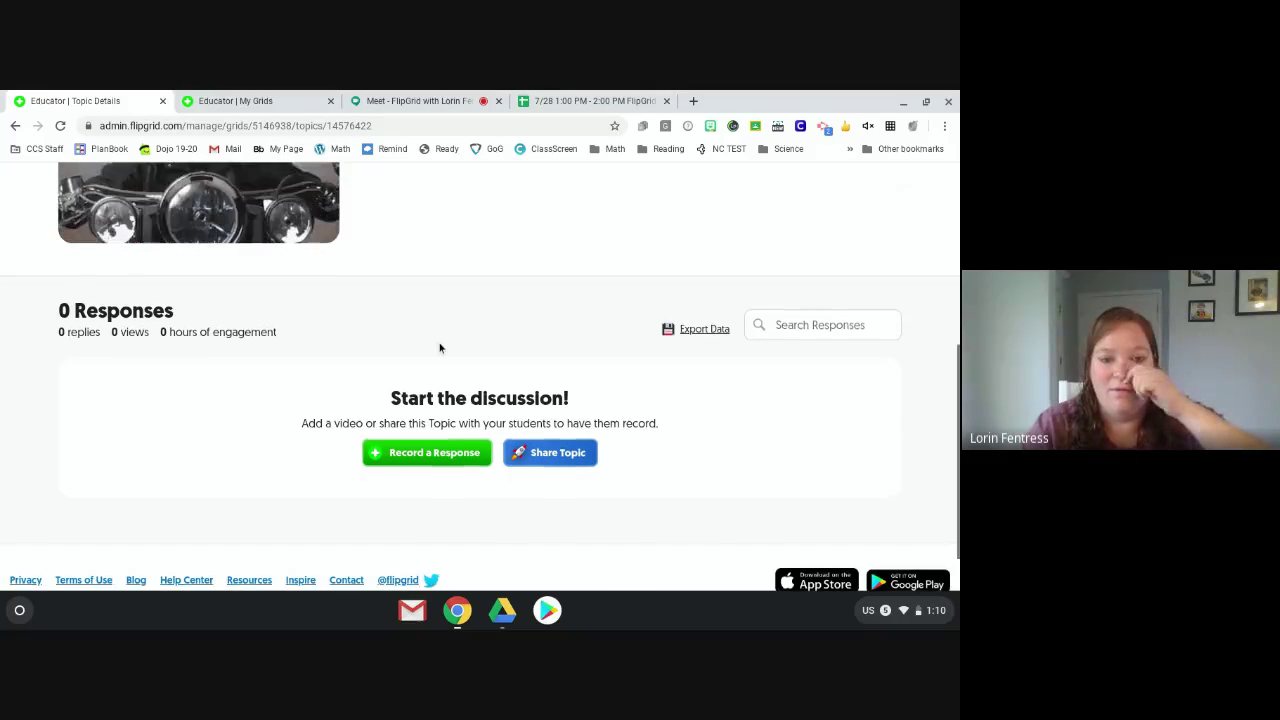
pyautogui.scroll(3, 437, 346)
pyautogui.scroll(3, 440, 348)
pyautogui.scroll(-1, 440, 348)
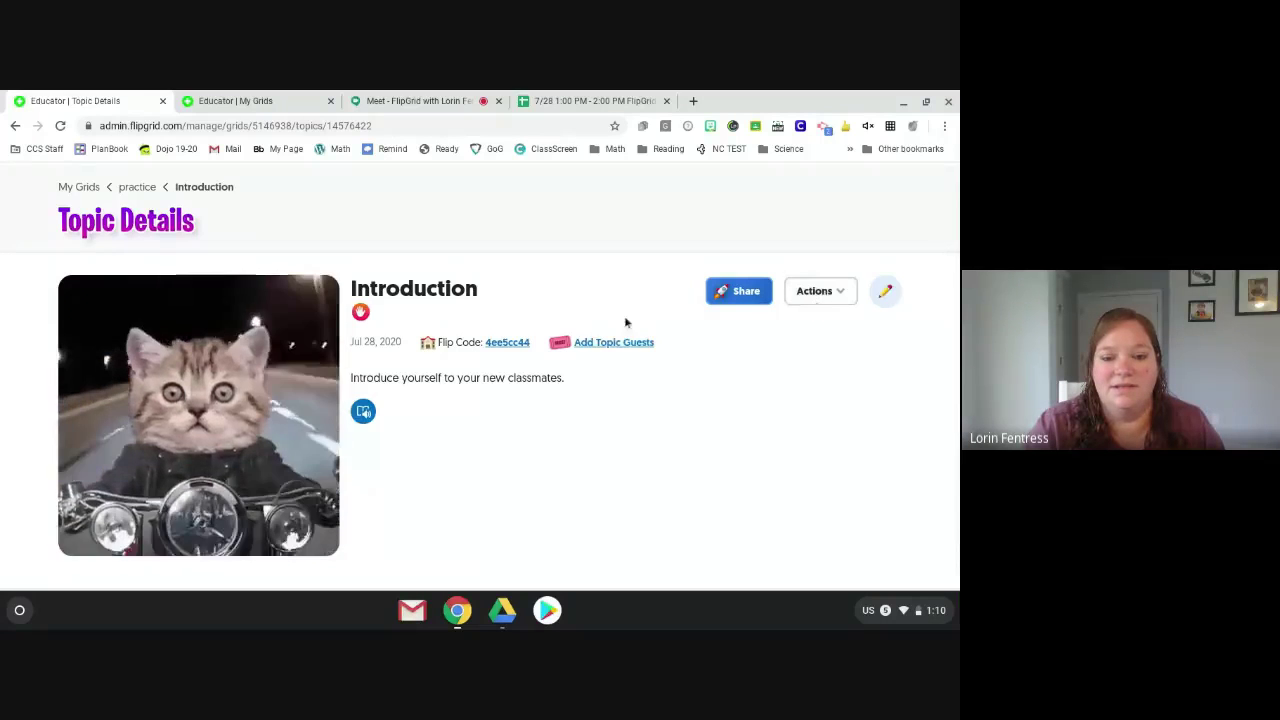
pyautogui.click(826, 290)
pyautogui.click(534, 263)
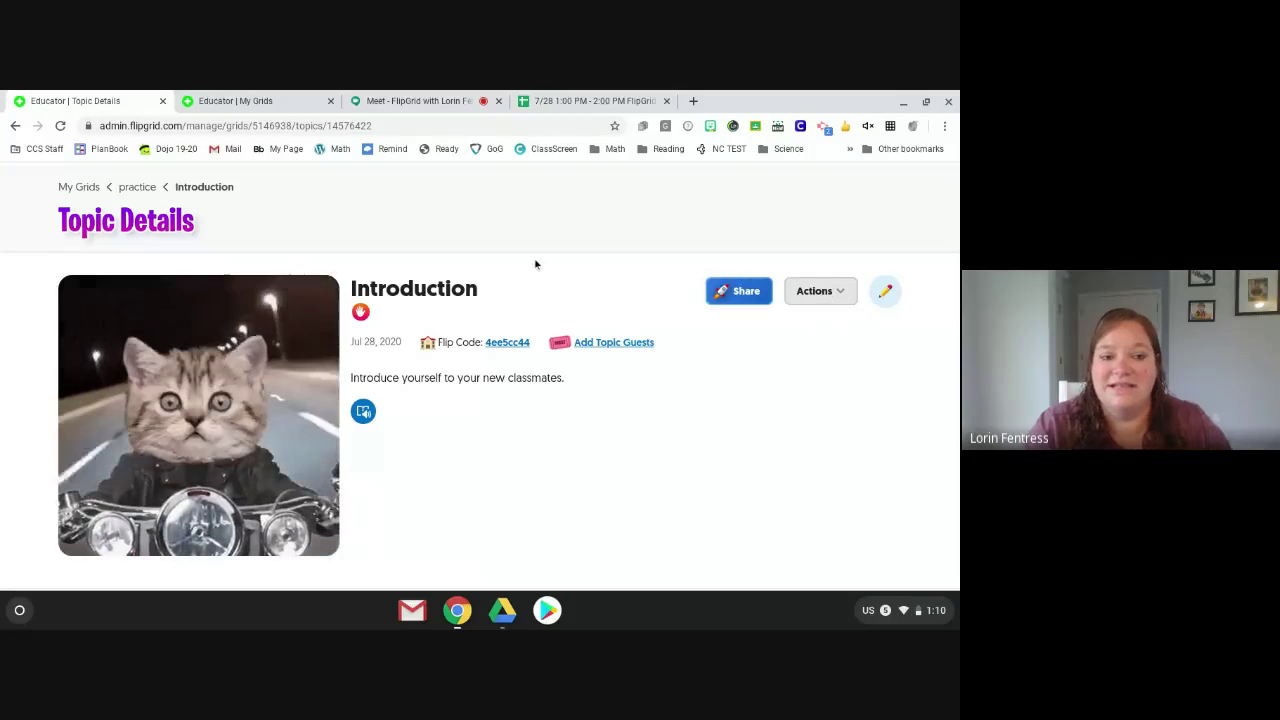
# - View the topic's sharing options, close them, and reopen the topic Actions list
pyautogui.rightClick(739, 298)
pyautogui.click(739, 298)
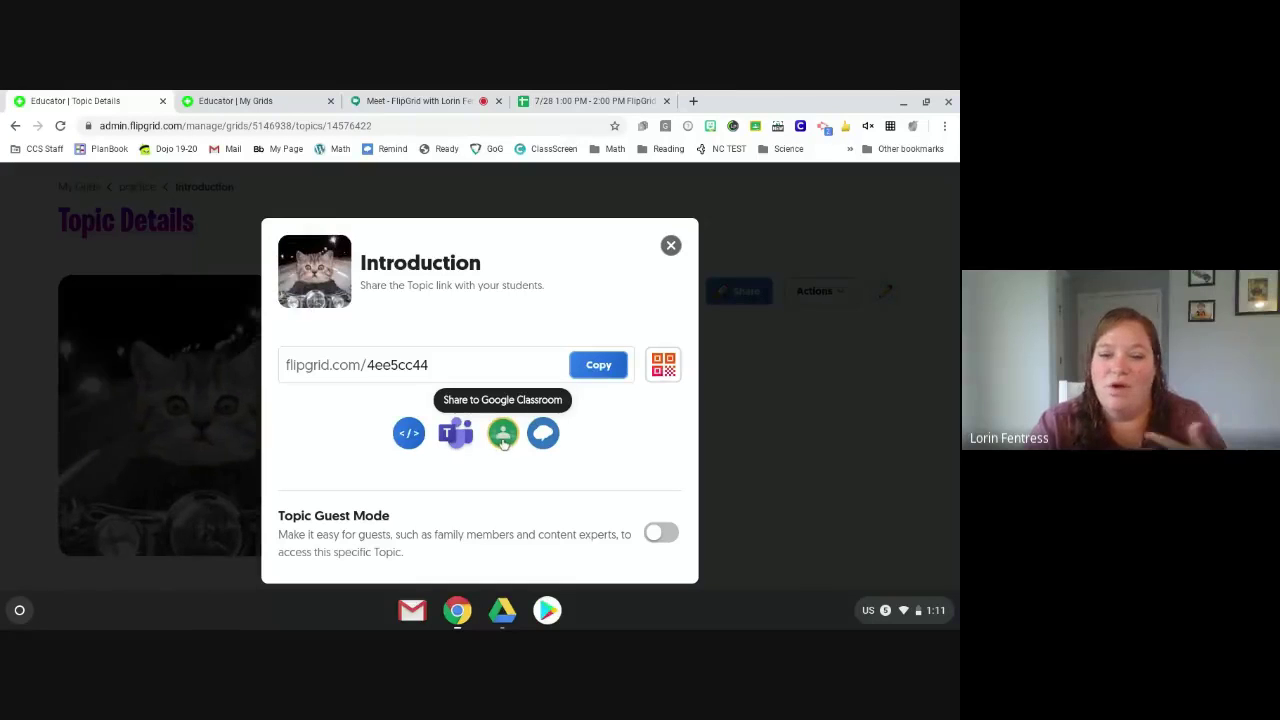
pyautogui.click(671, 245)
pyautogui.click(820, 290)
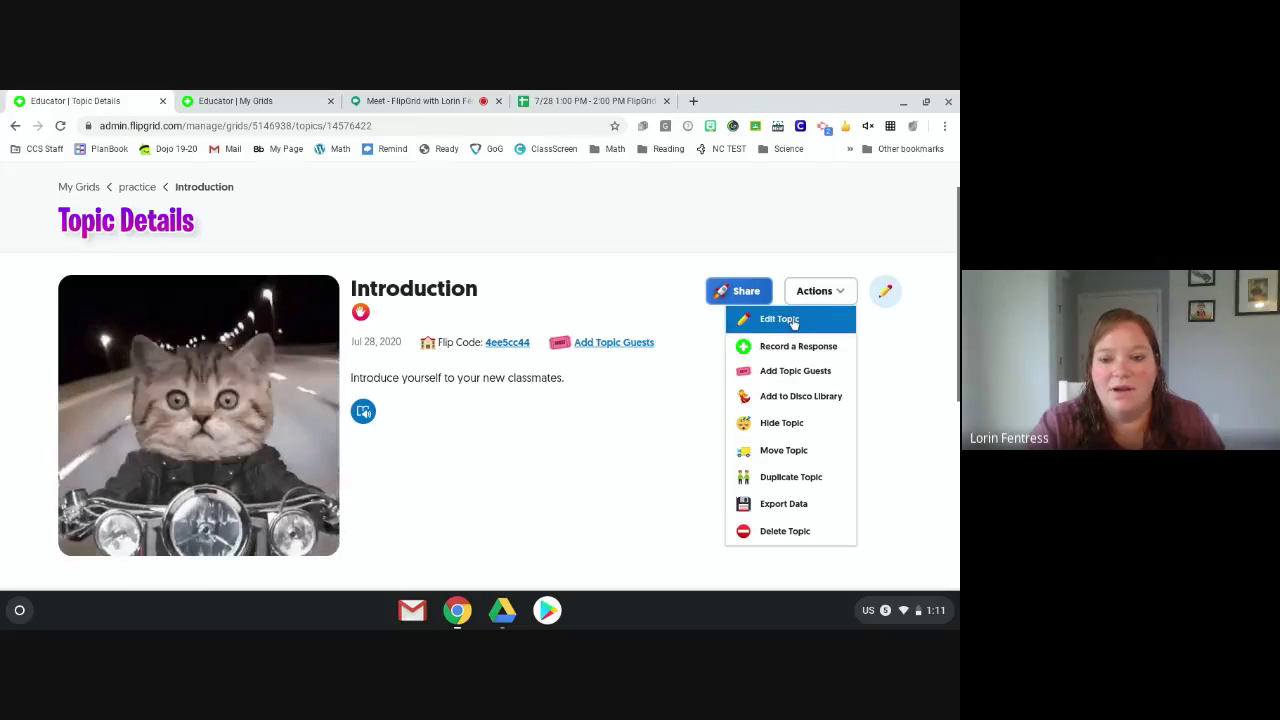
pyautogui.click(792, 321)
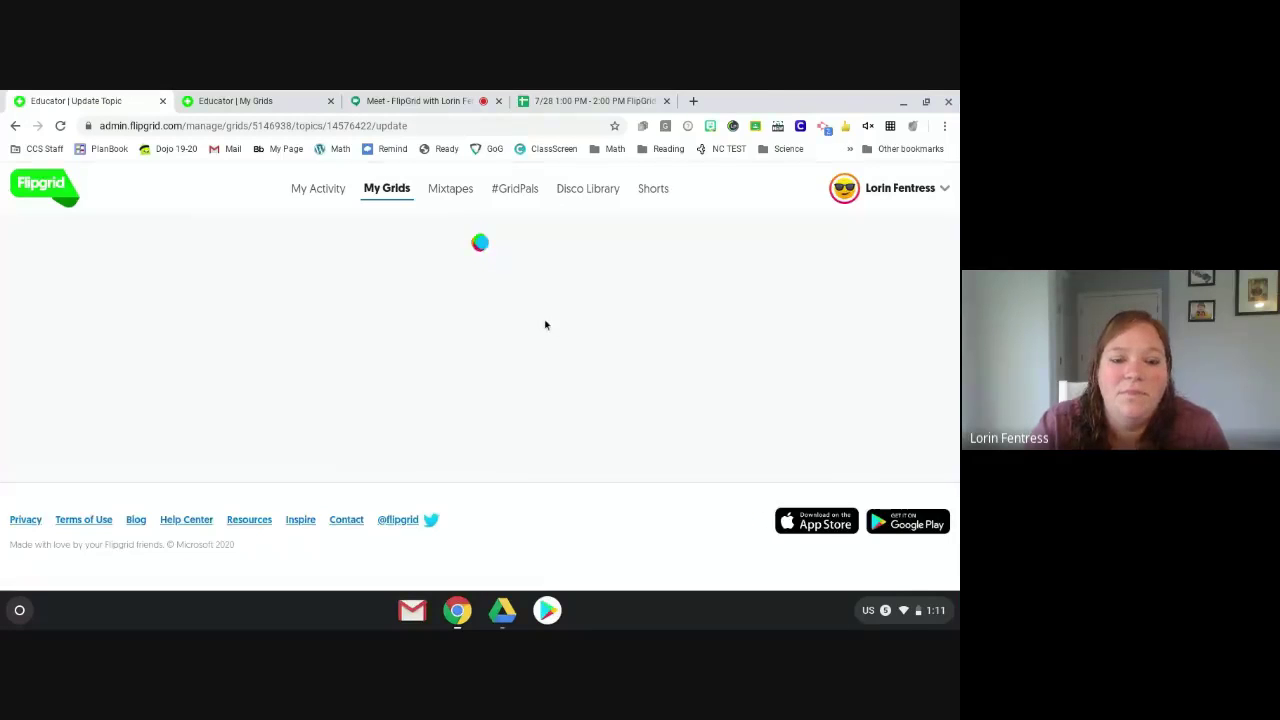
pyautogui.scroll(-3, 572, 348)
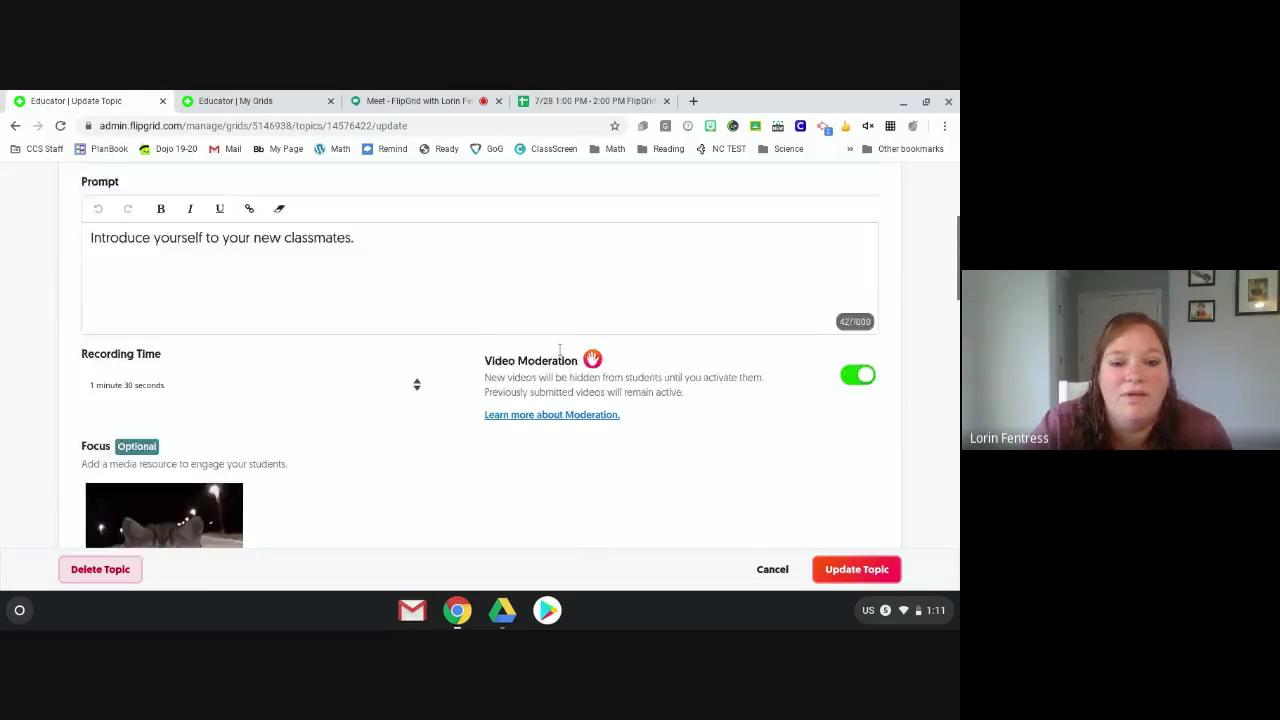
pyautogui.scroll(-5, 486, 341)
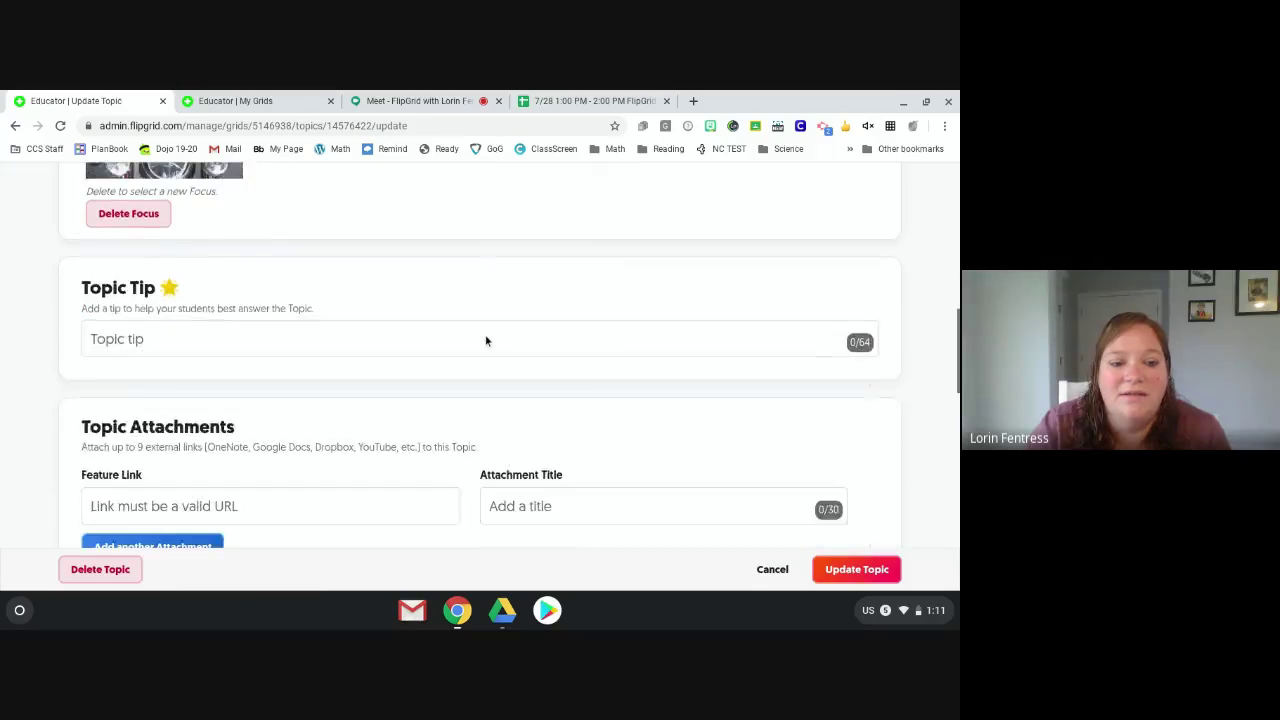
pyautogui.scroll(-2, 486, 341)
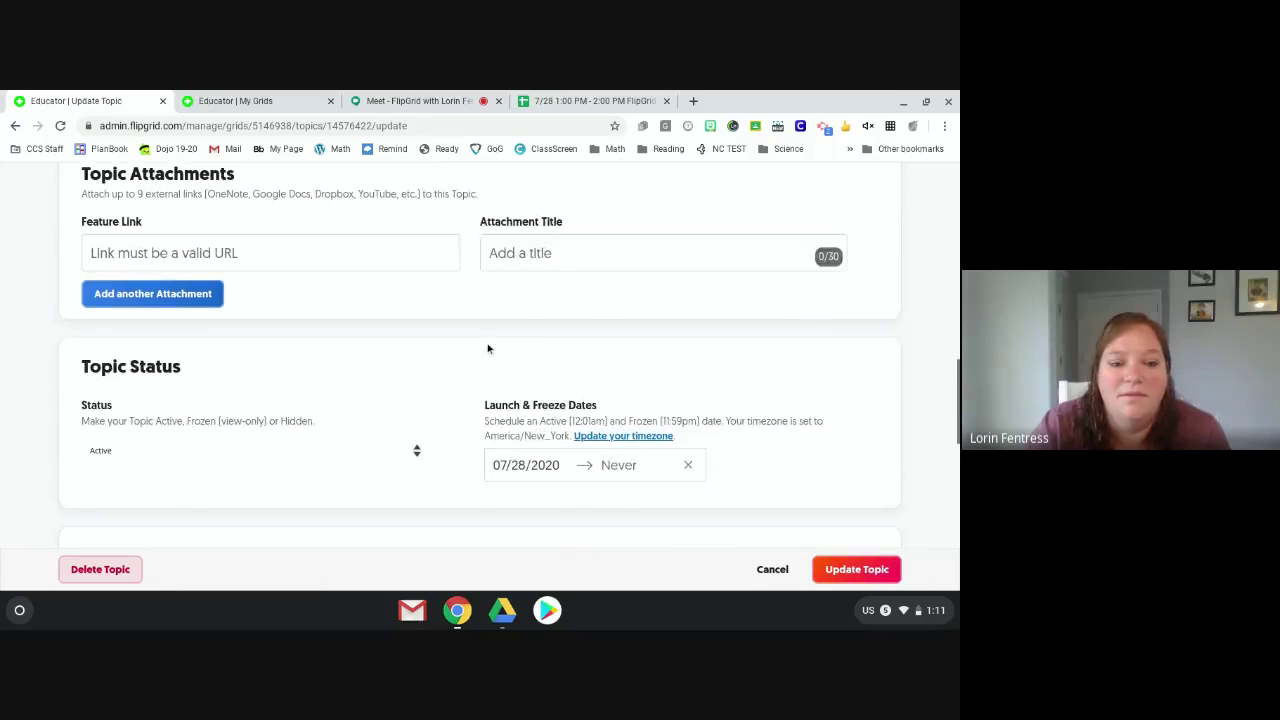
pyautogui.scroll(-1, 488, 348)
pyautogui.scroll(-2, 603, 334)
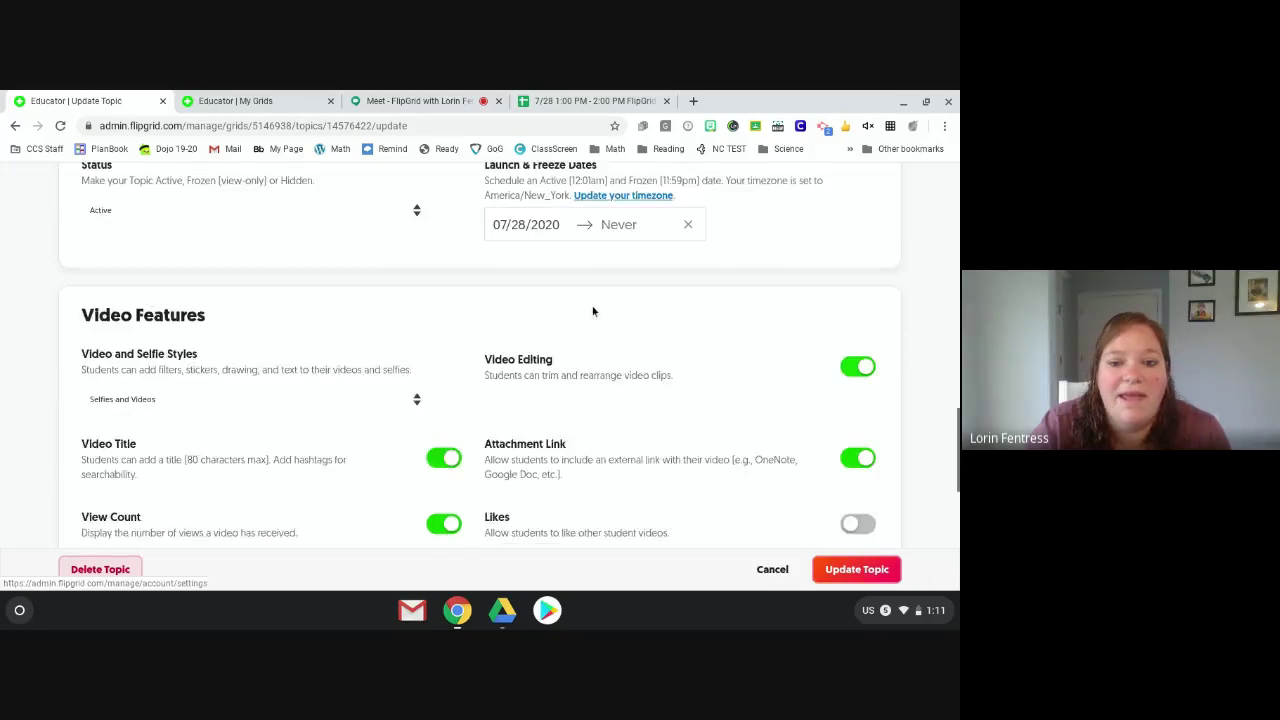
pyautogui.scroll(1, 591, 309)
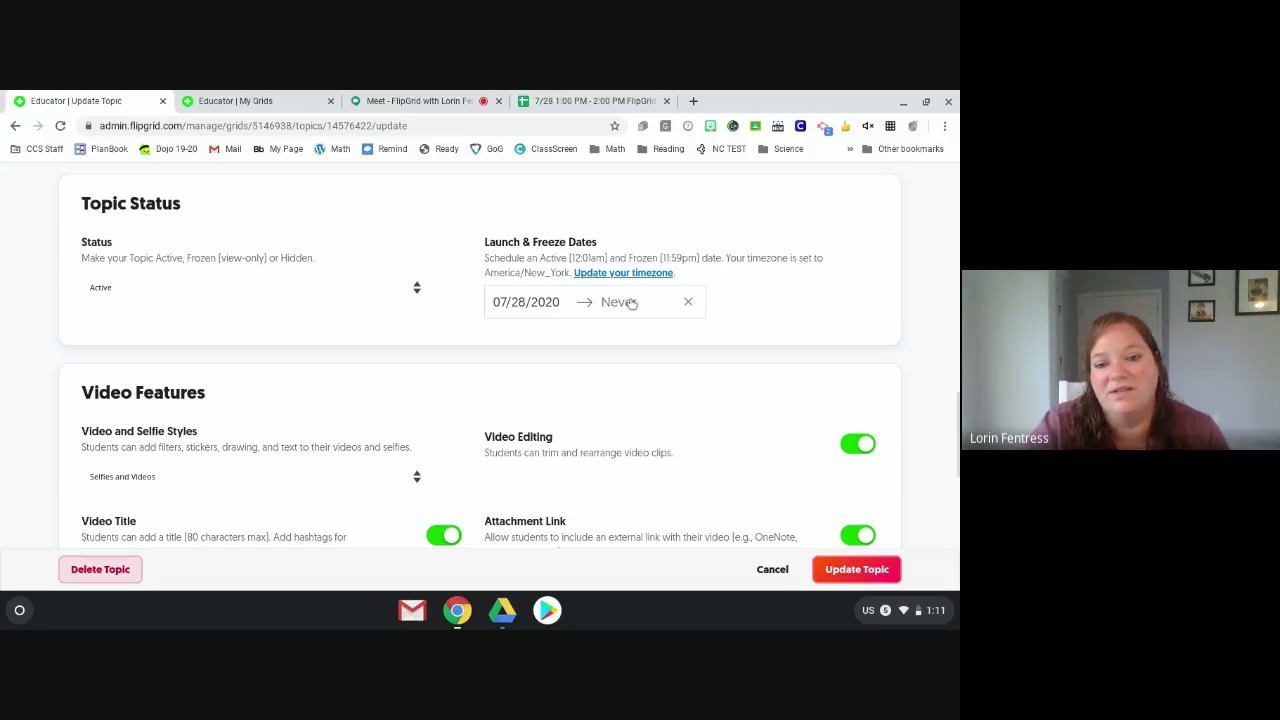
pyautogui.click(622, 311)
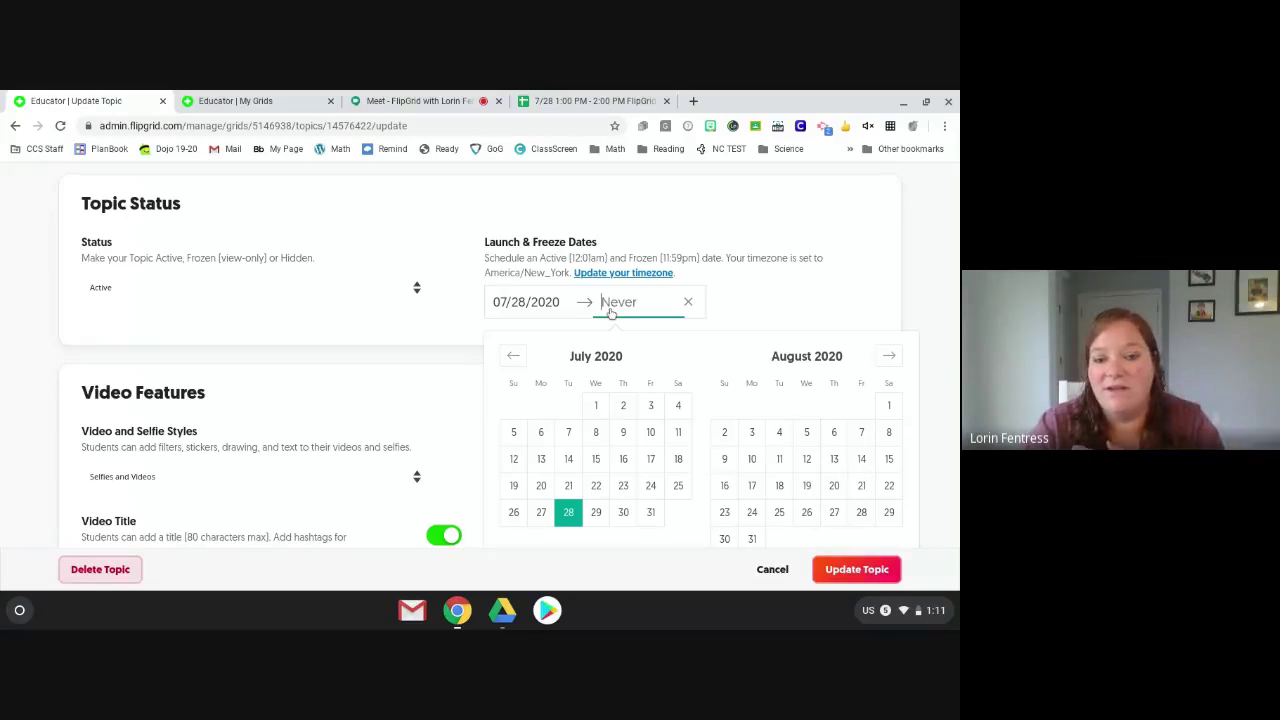
pyautogui.click(532, 245)
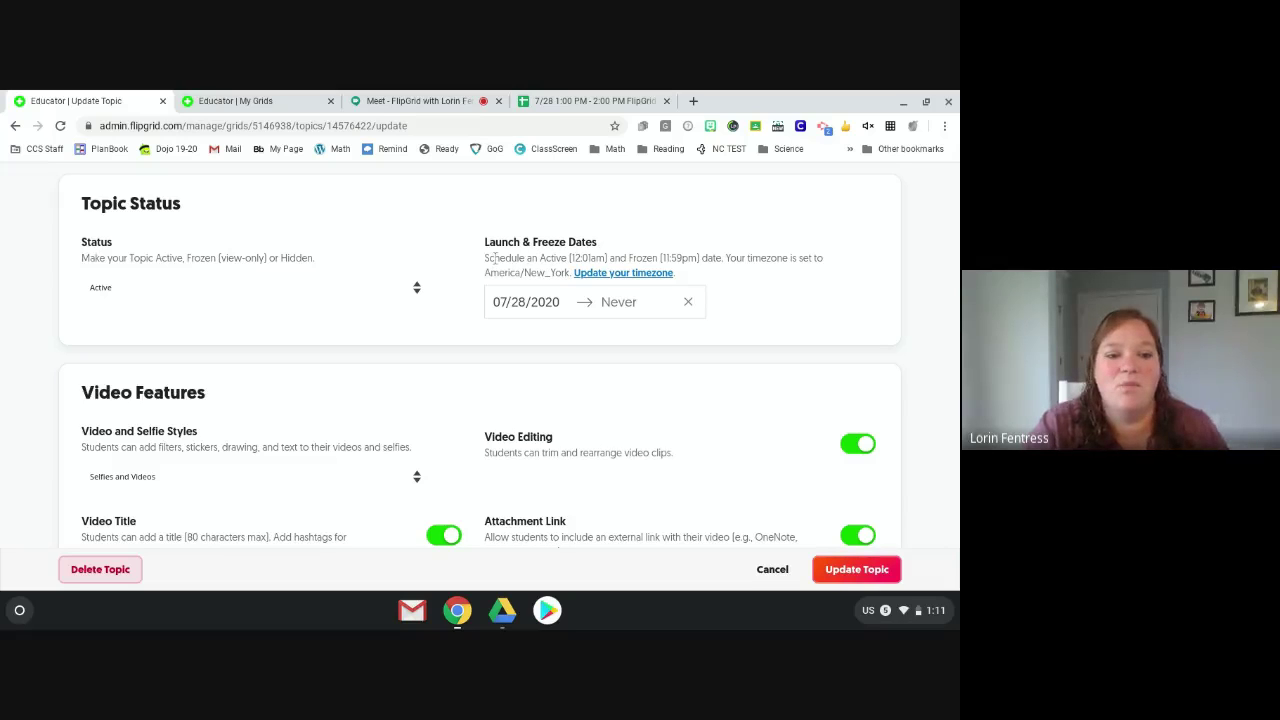
pyautogui.click(390, 290)
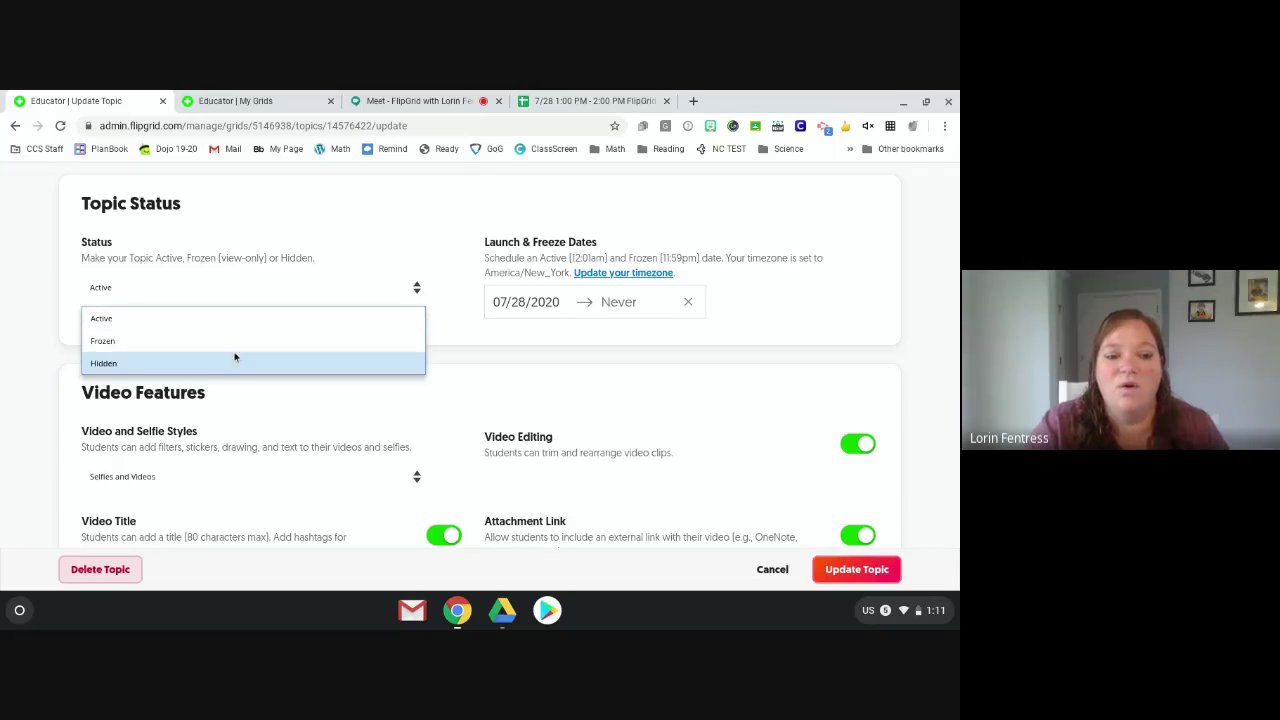
pyautogui.click(427, 235)
pyautogui.scroll(-1, 437, 266)
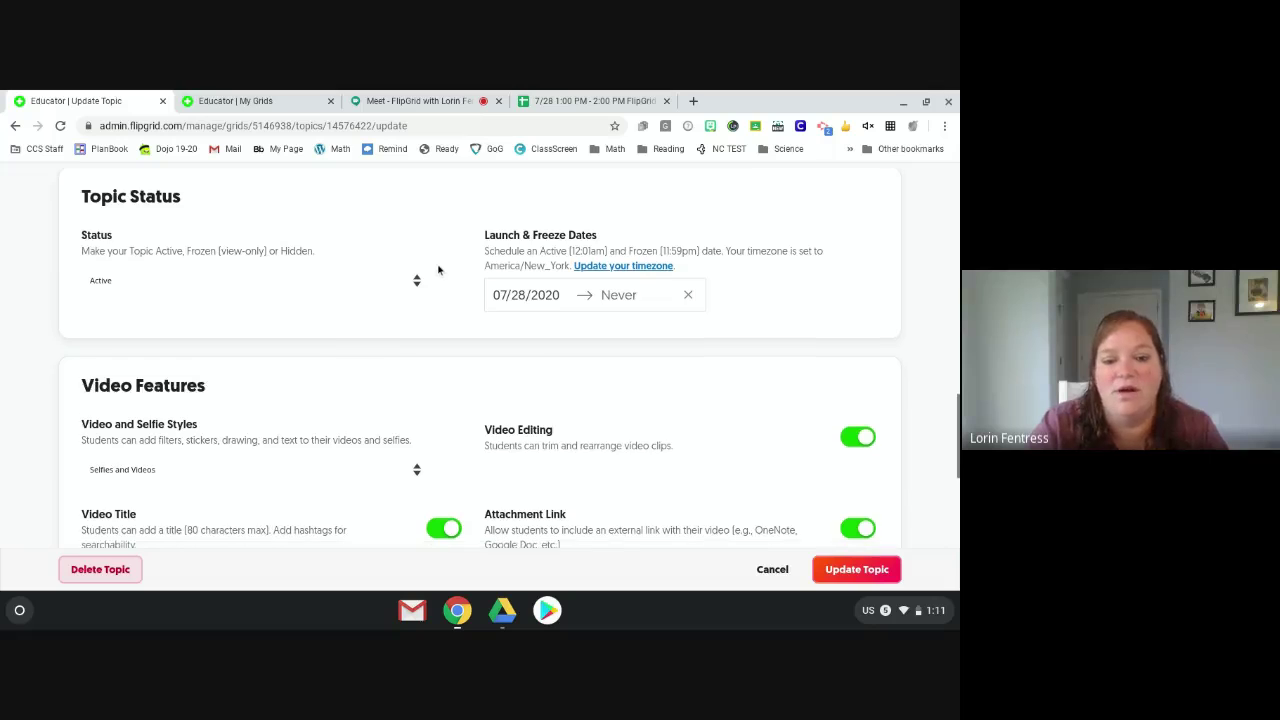
pyautogui.scroll(-3, 437, 269)
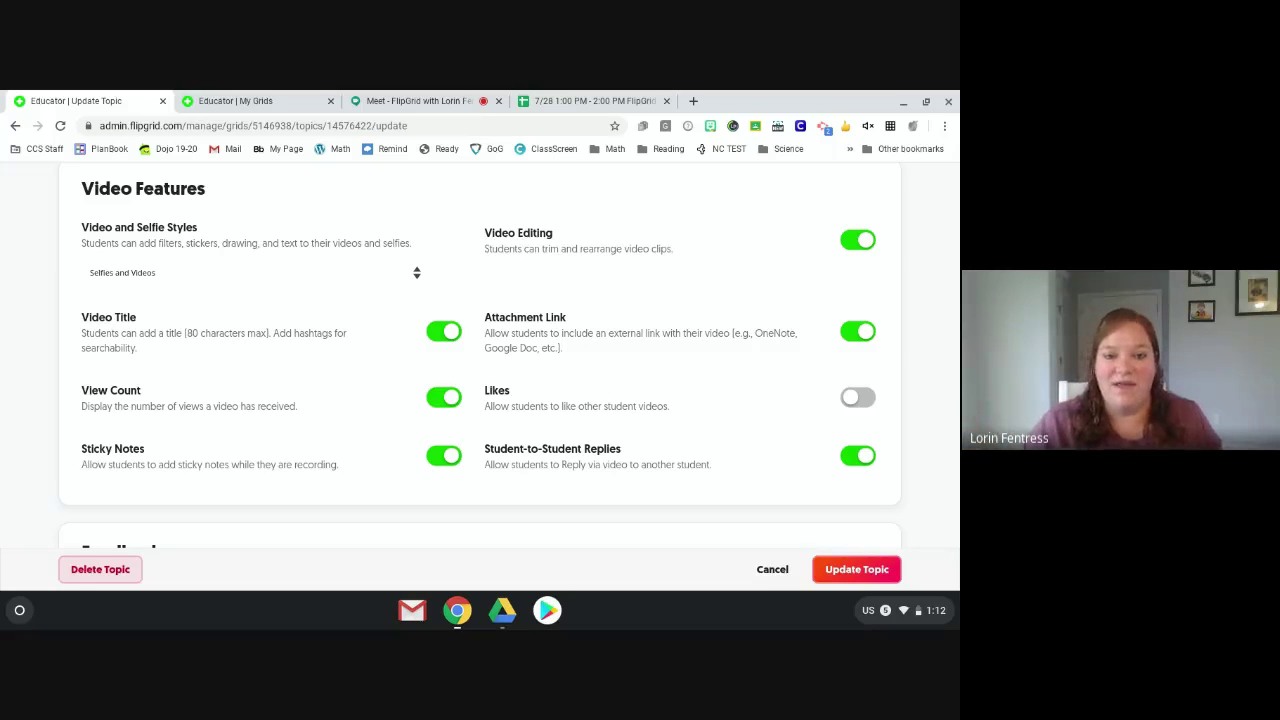
# - View the Bridge to Terabithia topic in Literature Circles, then return to the Update Topic tab
pyautogui.click(194, 100)
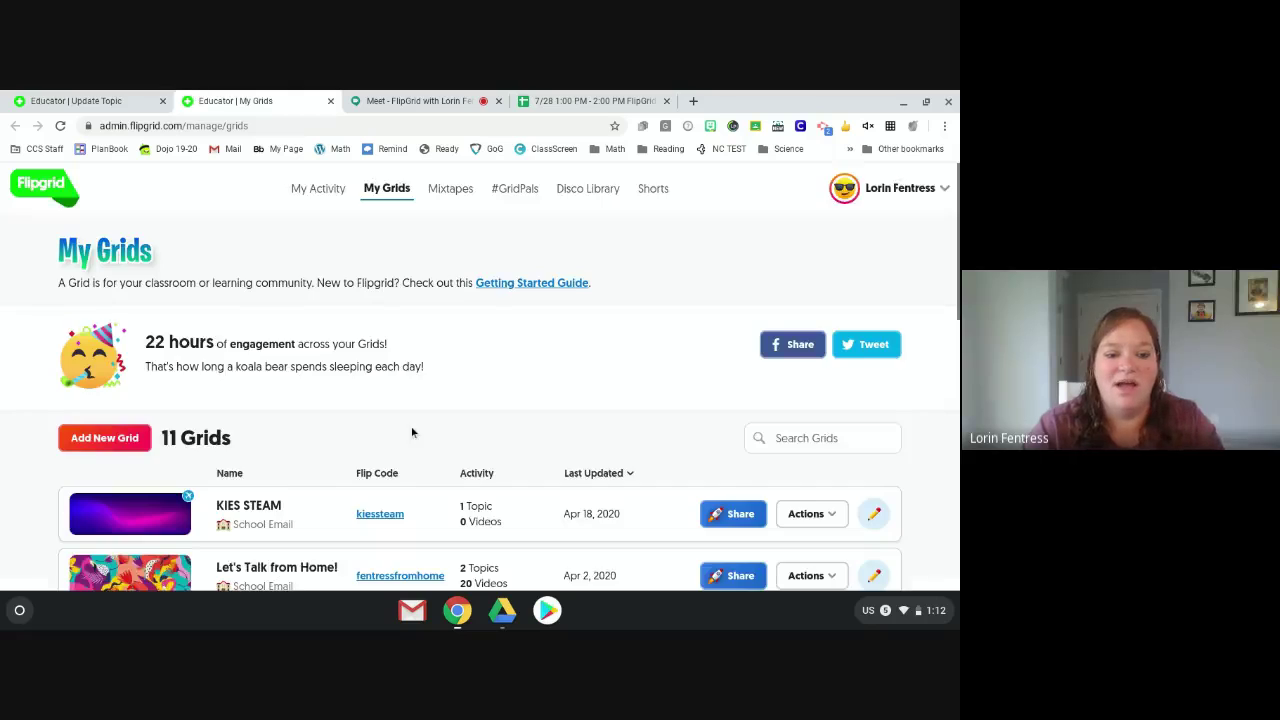
pyautogui.scroll(-1, 410, 432)
pyautogui.scroll(-2, 350, 437)
pyautogui.scroll(-5, 288, 444)
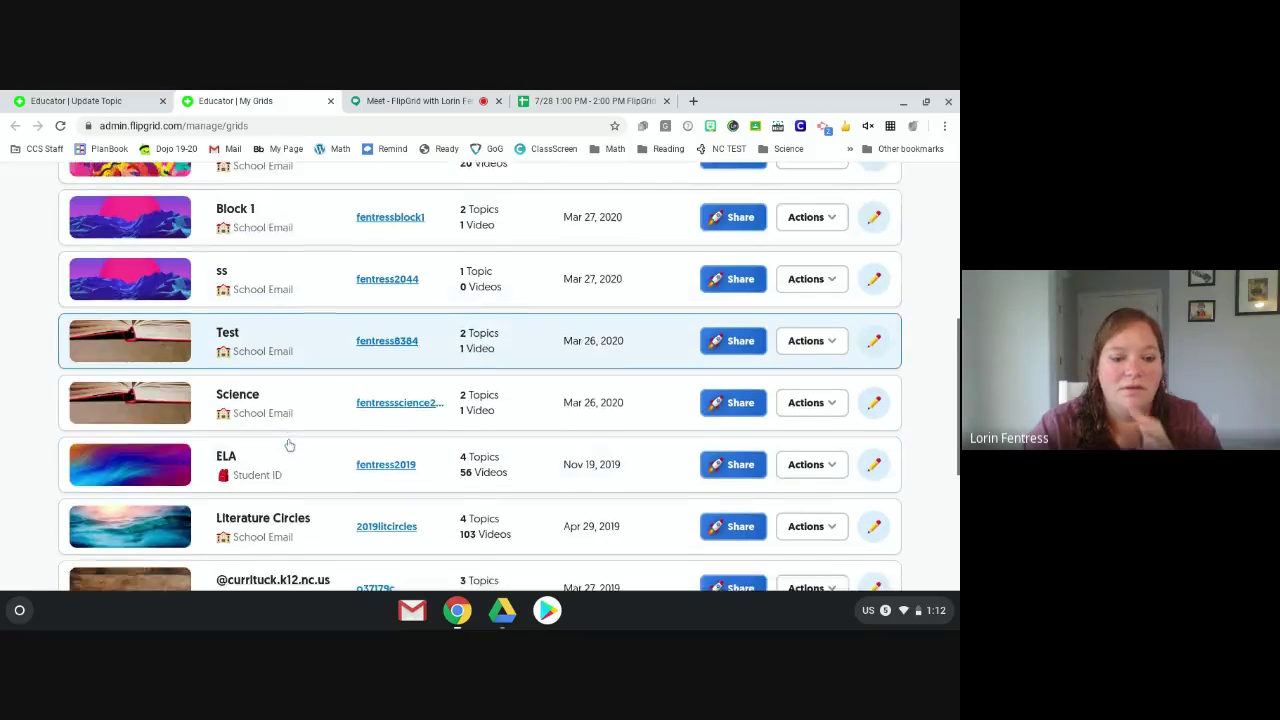
pyautogui.click(286, 471)
pyautogui.scroll(-3, 389, 401)
pyautogui.scroll(-4, 389, 401)
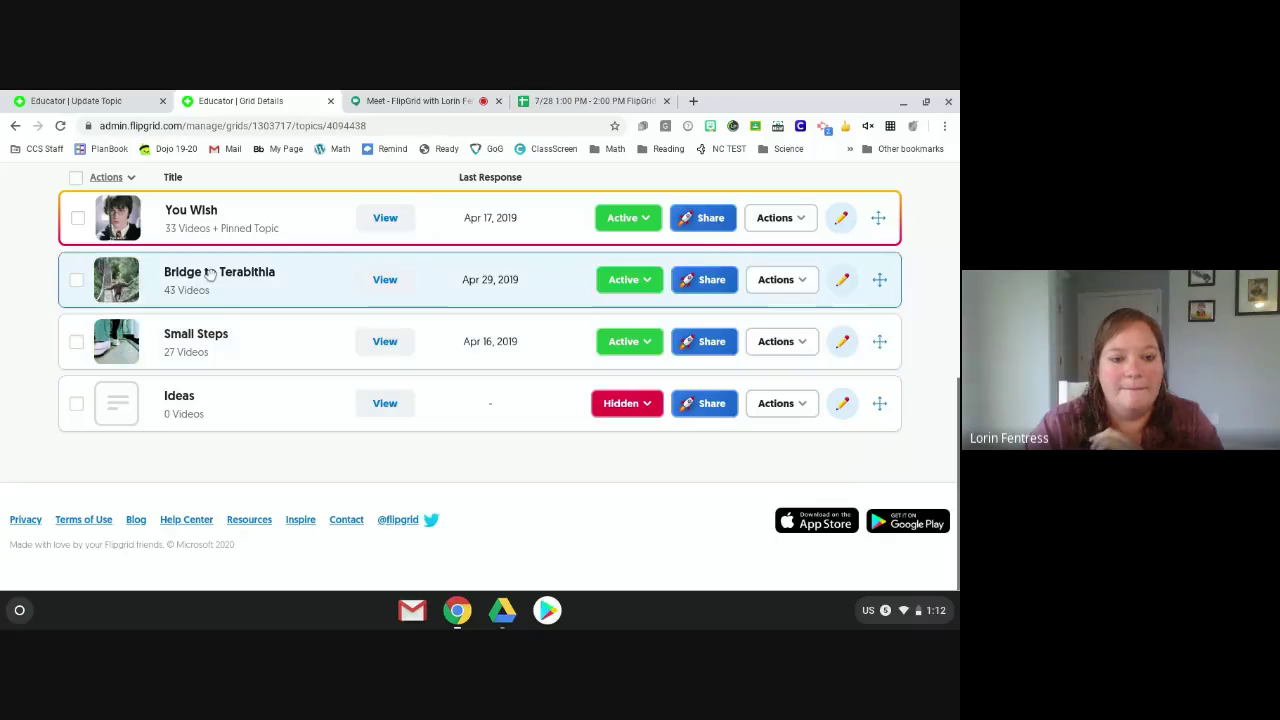
pyautogui.click(280, 291)
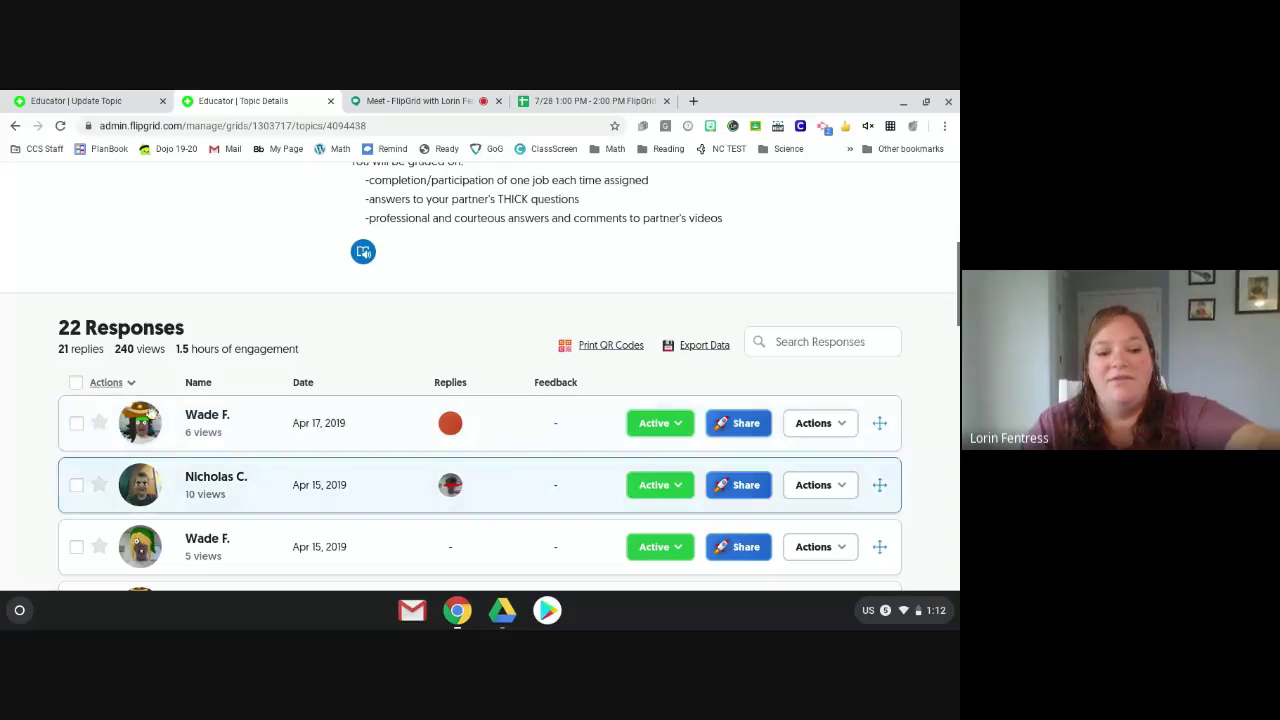
pyautogui.click(66, 96)
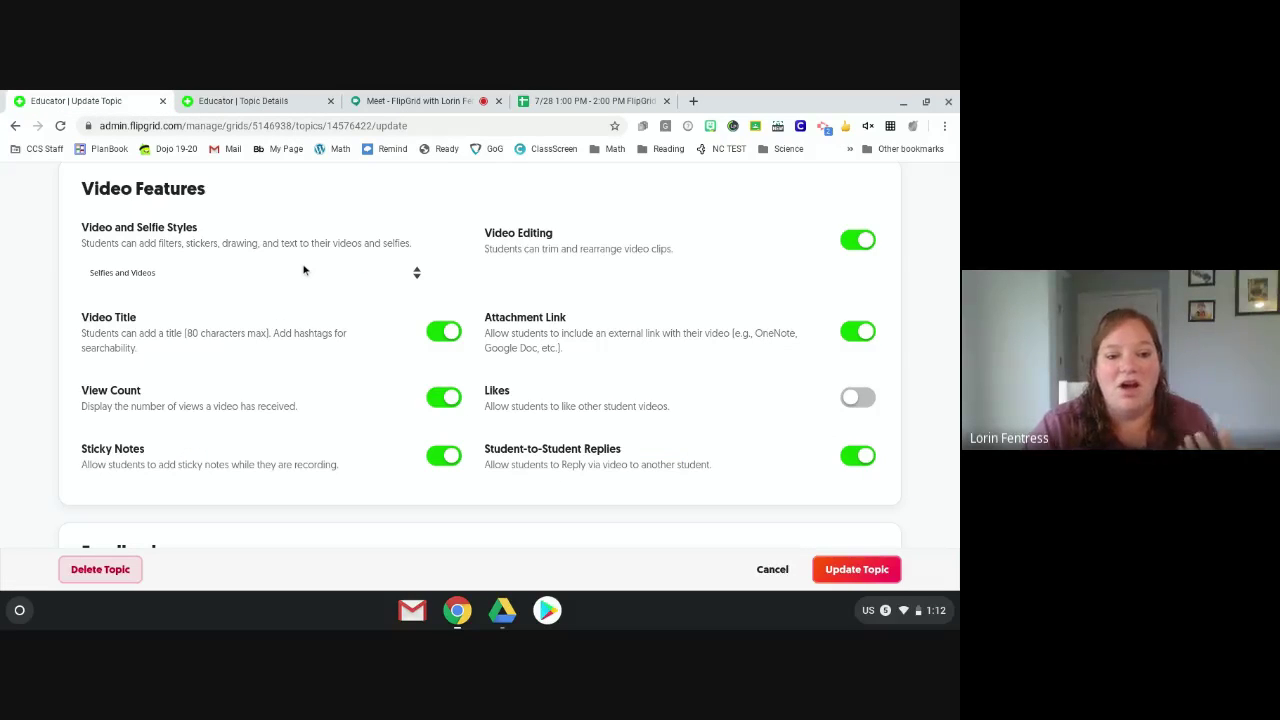
# - Check the Video and Selfie Styles choices without changing them, then scroll through the topic settings
pyautogui.click(150, 282)
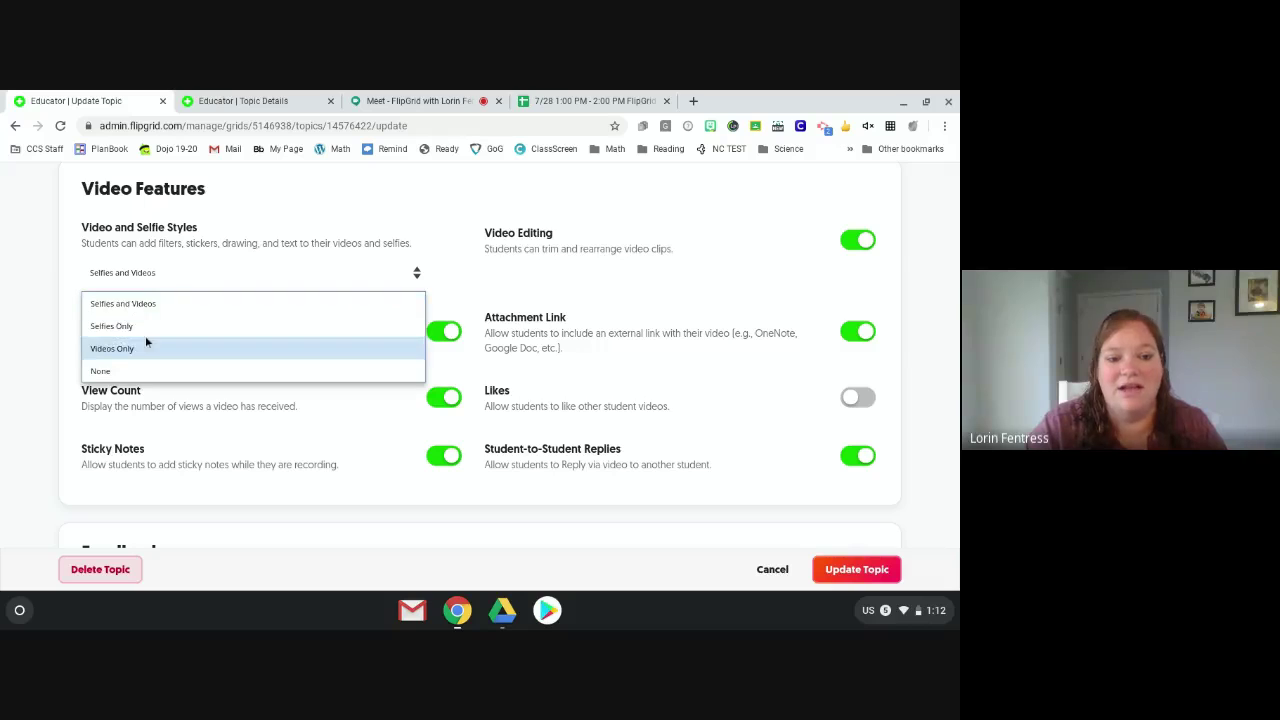
pyautogui.click(152, 304)
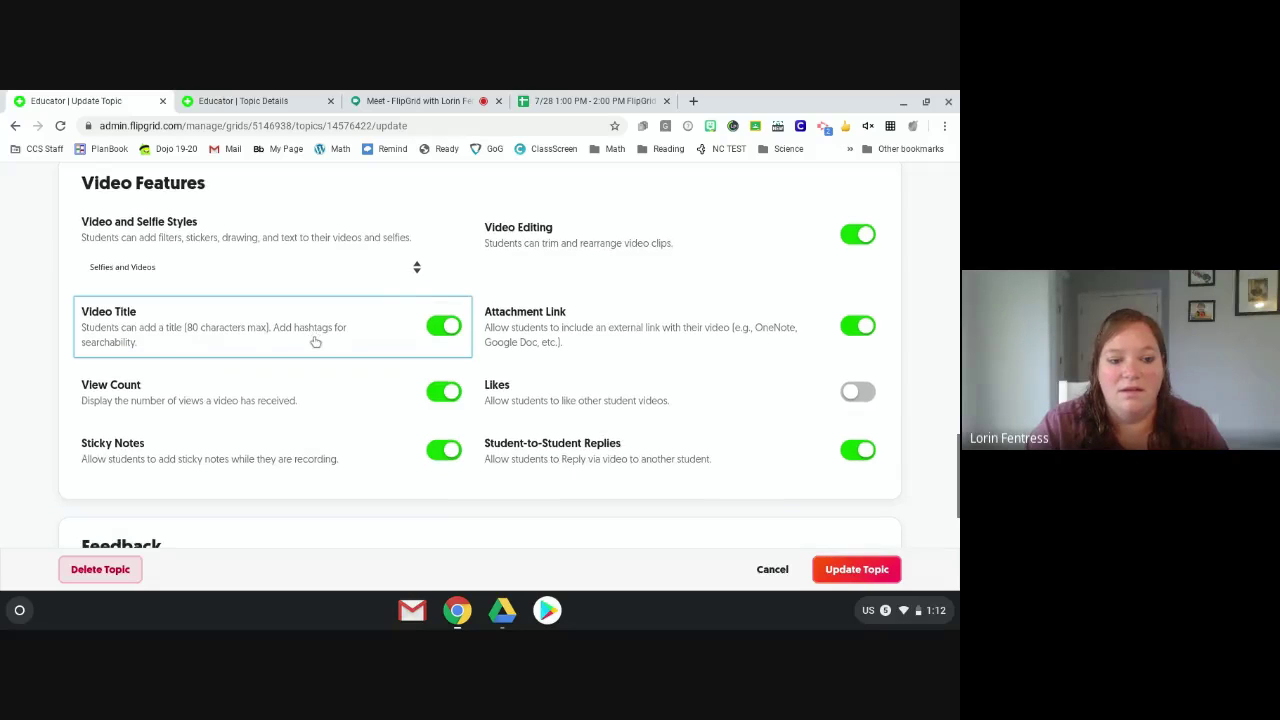
pyautogui.scroll(-1, 314, 340)
pyautogui.scroll(-3, 314, 340)
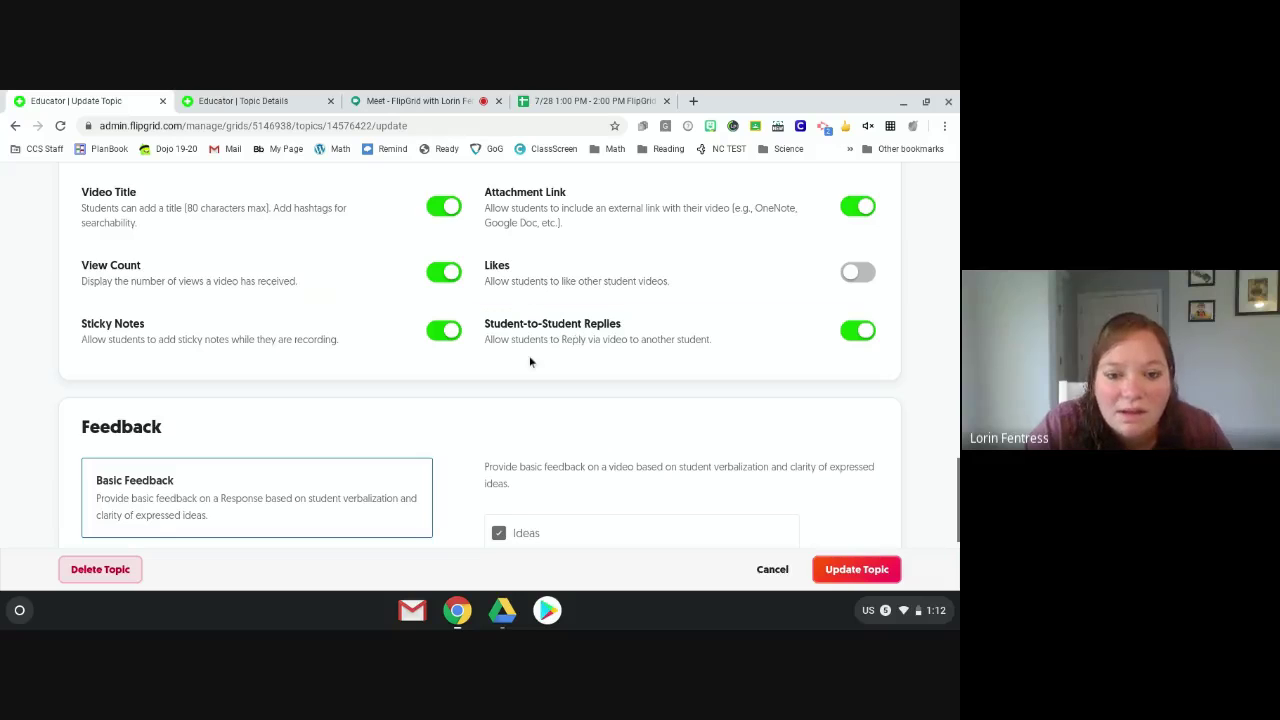
pyautogui.scroll(-5, 360, 400)
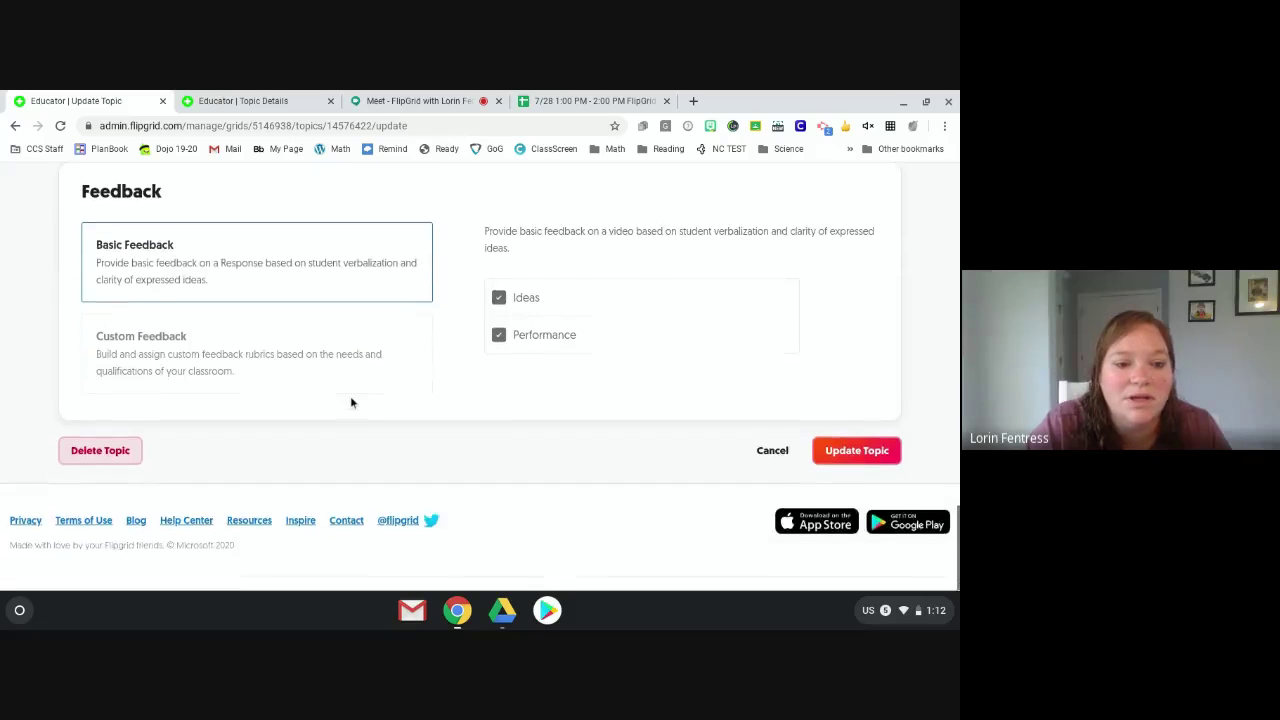
pyautogui.scroll(10, 351, 400)
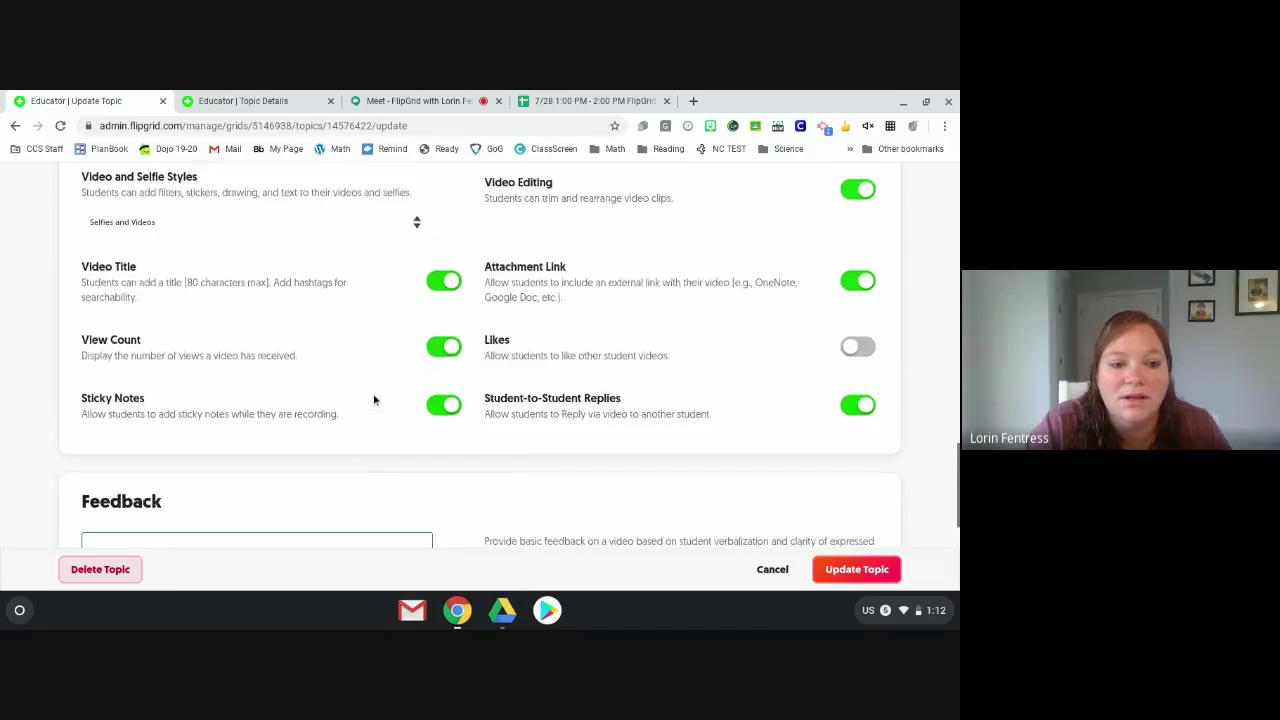
pyautogui.scroll(2, 374, 400)
pyautogui.scroll(-1, 374, 400)
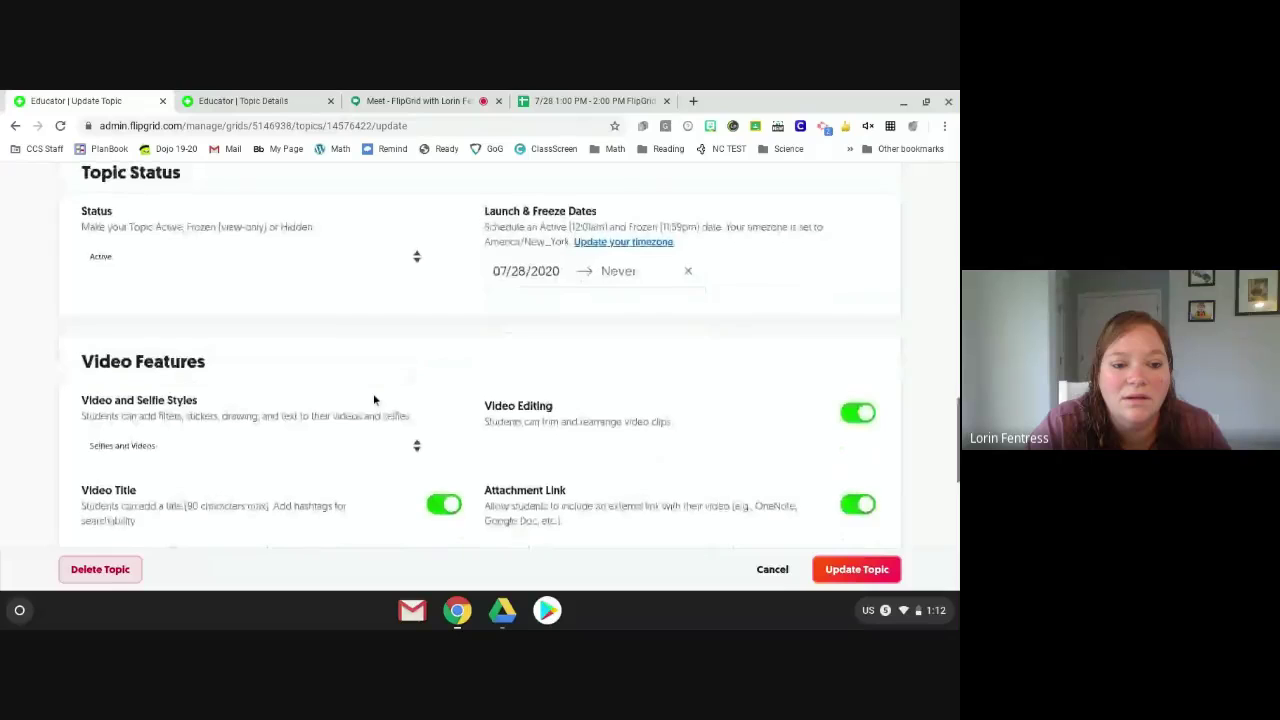
pyautogui.scroll(-1, 415, 423)
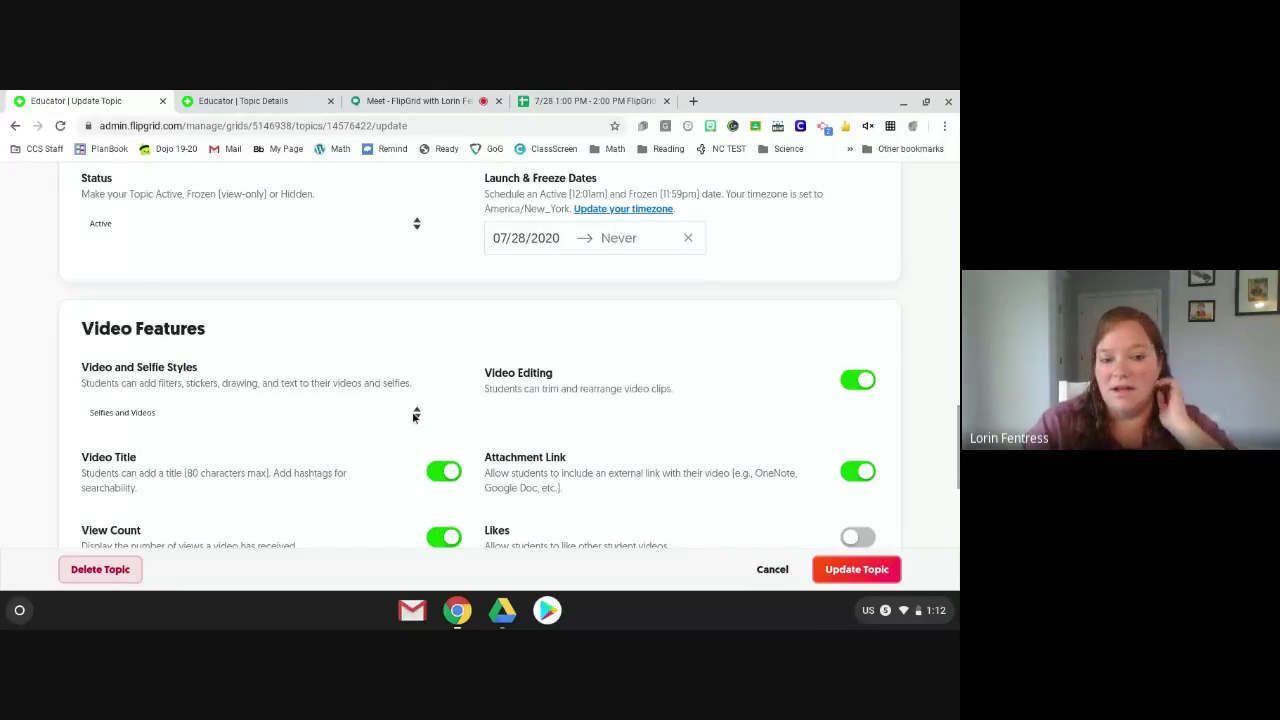
# - Read the Video and Selfie Styles description, briefly glancing at the Bridge to Terabithia responses tab
pyautogui.click(415, 412)
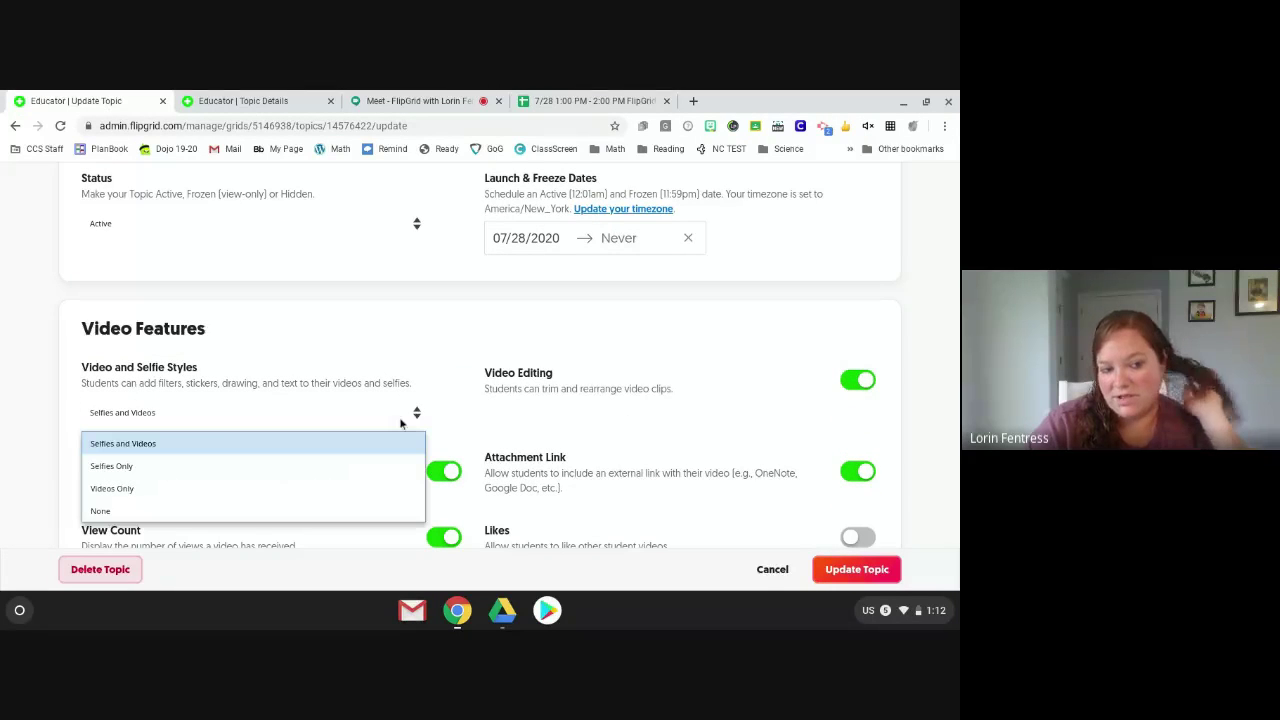
pyautogui.click(181, 440)
pyautogui.moveTo(411, 383); pyautogui.dragTo(258, 383)
pyautogui.click(258, 383)
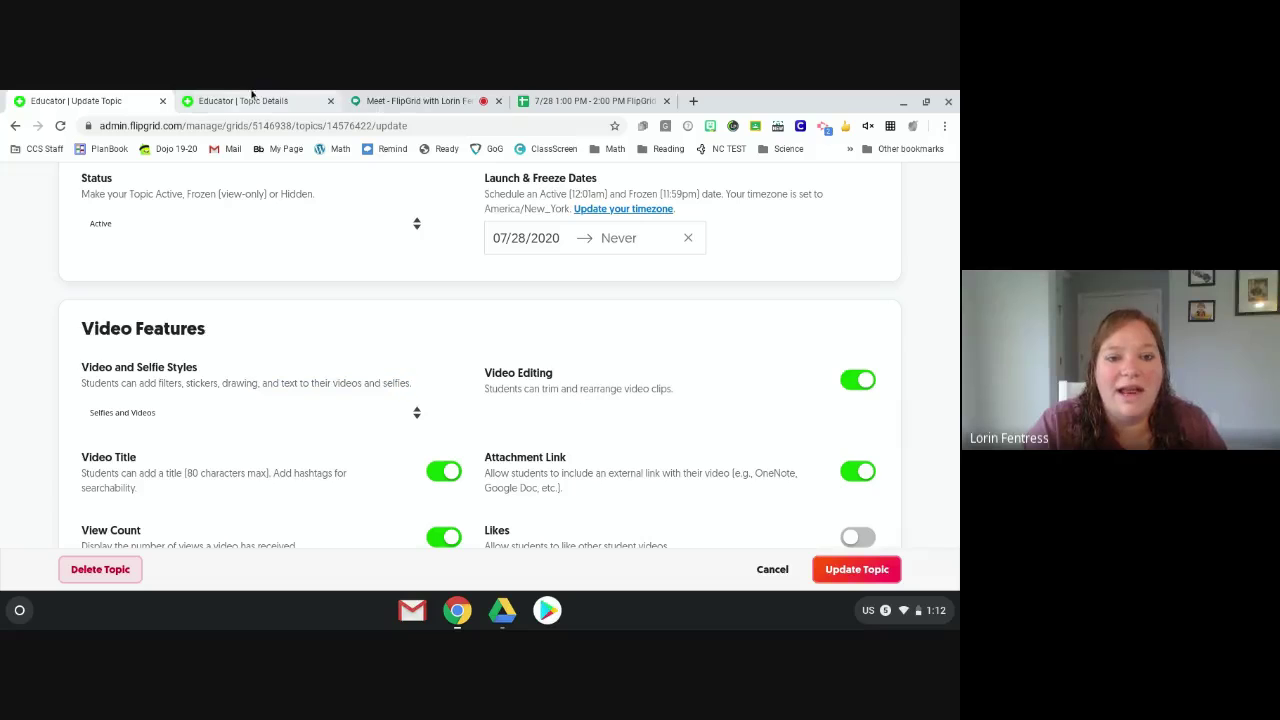
pyautogui.click(286, 100)
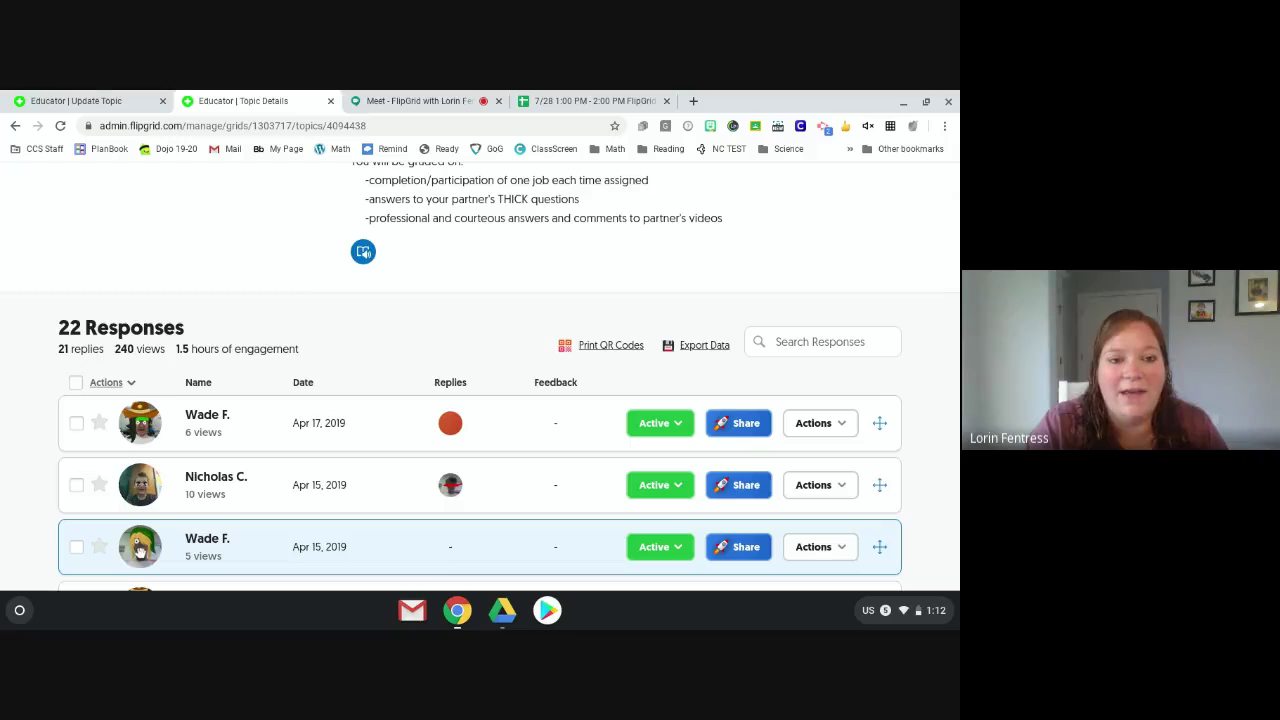
pyautogui.click(95, 97)
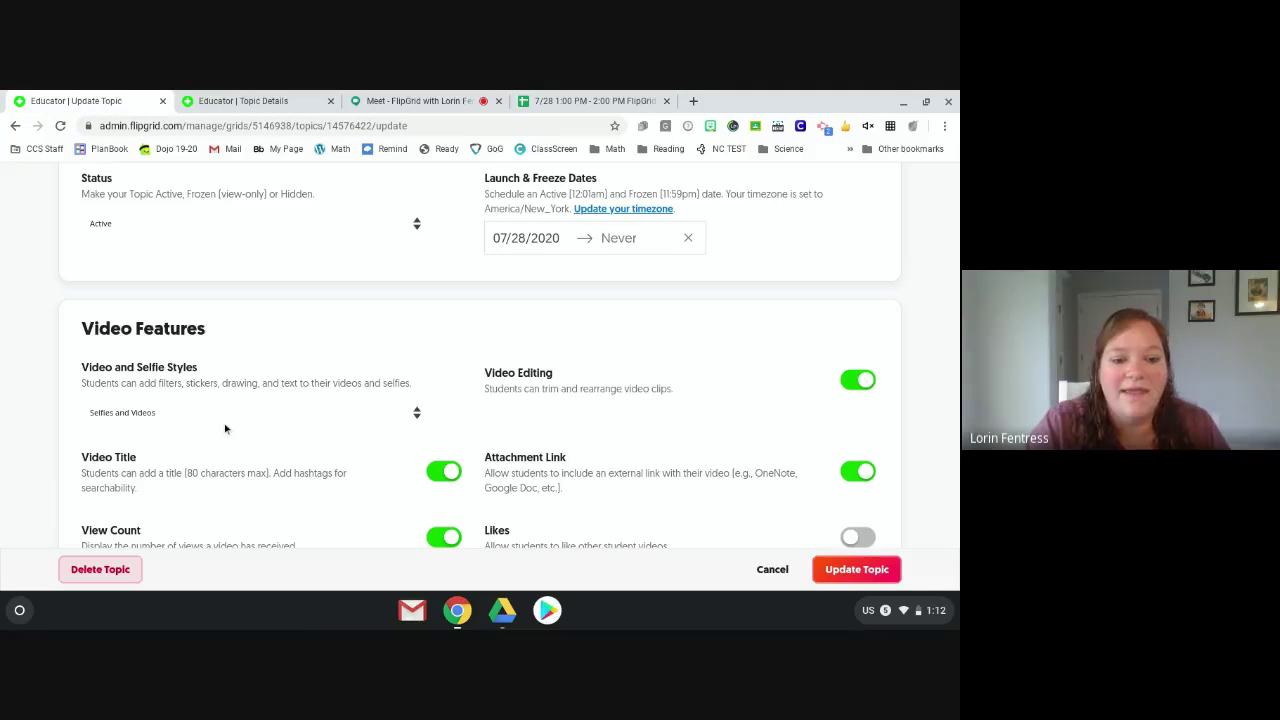
# - Try Video and Selfie Styles as None, then Videos Only, then settle on Selfies Only
pyautogui.moveTo(158, 384); pyautogui.dragTo(406, 384)
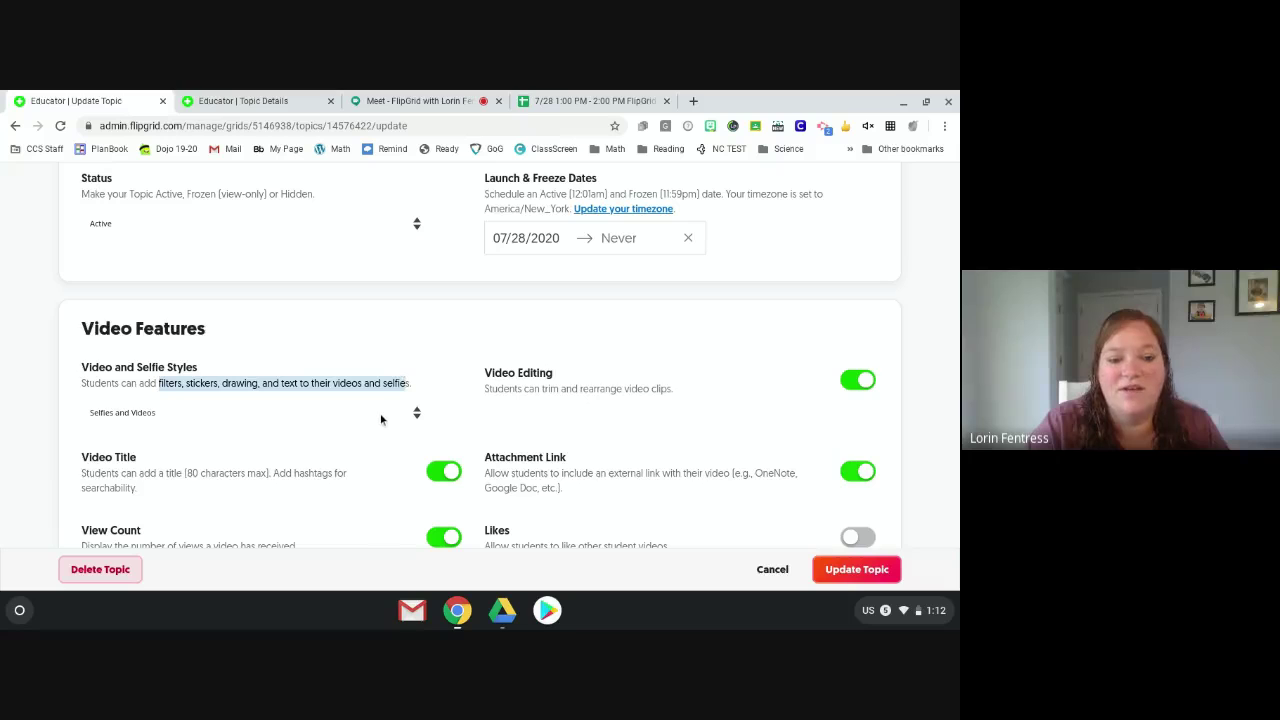
pyautogui.click(380, 413)
pyautogui.click(283, 424)
pyautogui.click(255, 426)
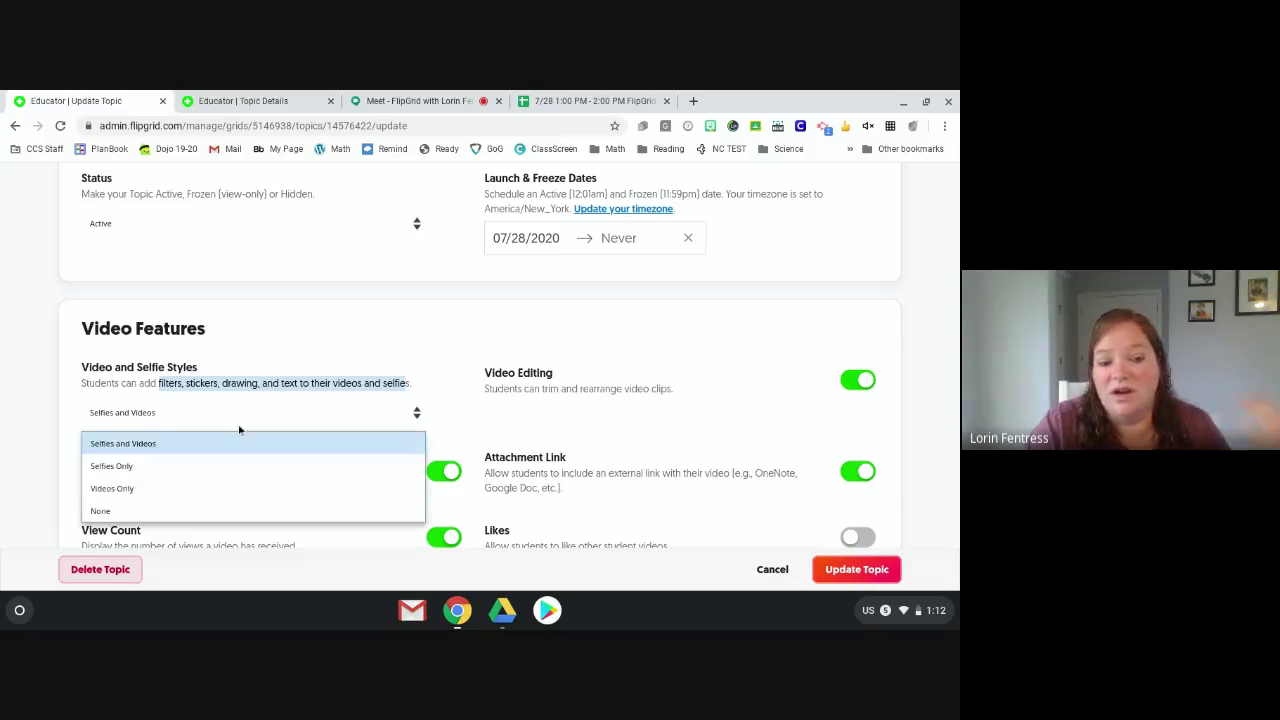
pyautogui.click(230, 510)
pyautogui.click(185, 427)
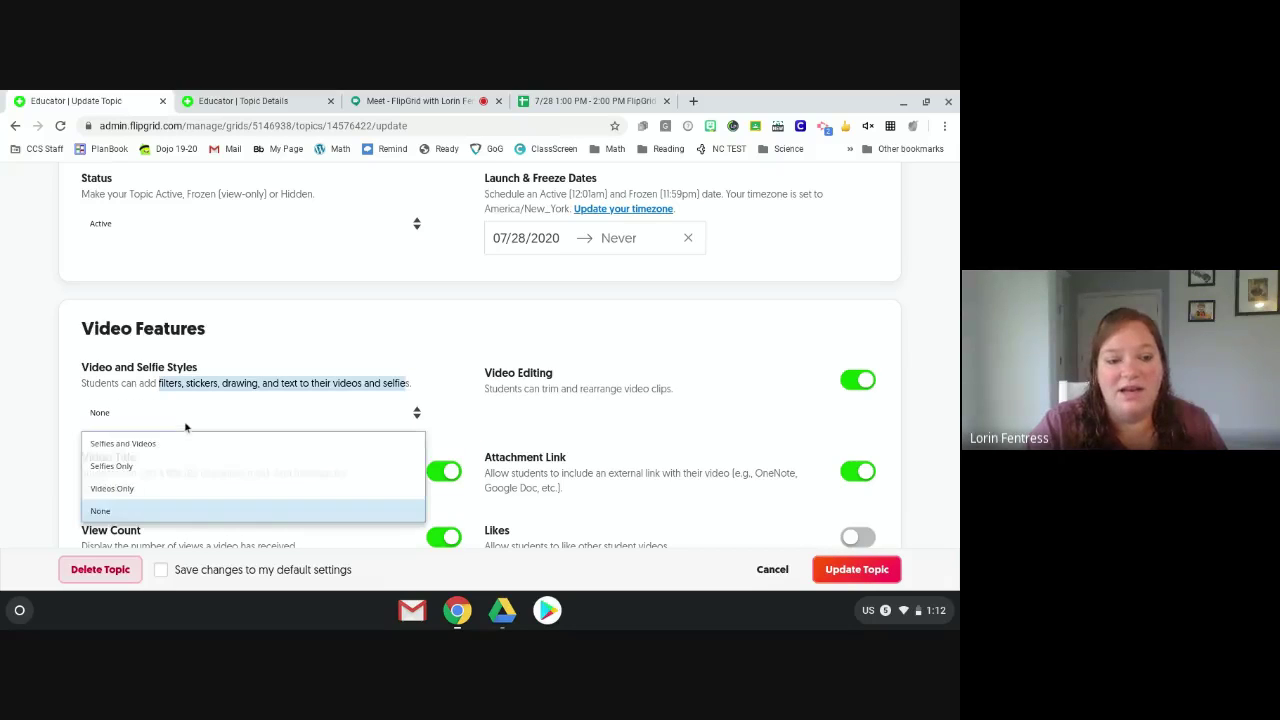
pyautogui.click(166, 489)
pyautogui.click(240, 410)
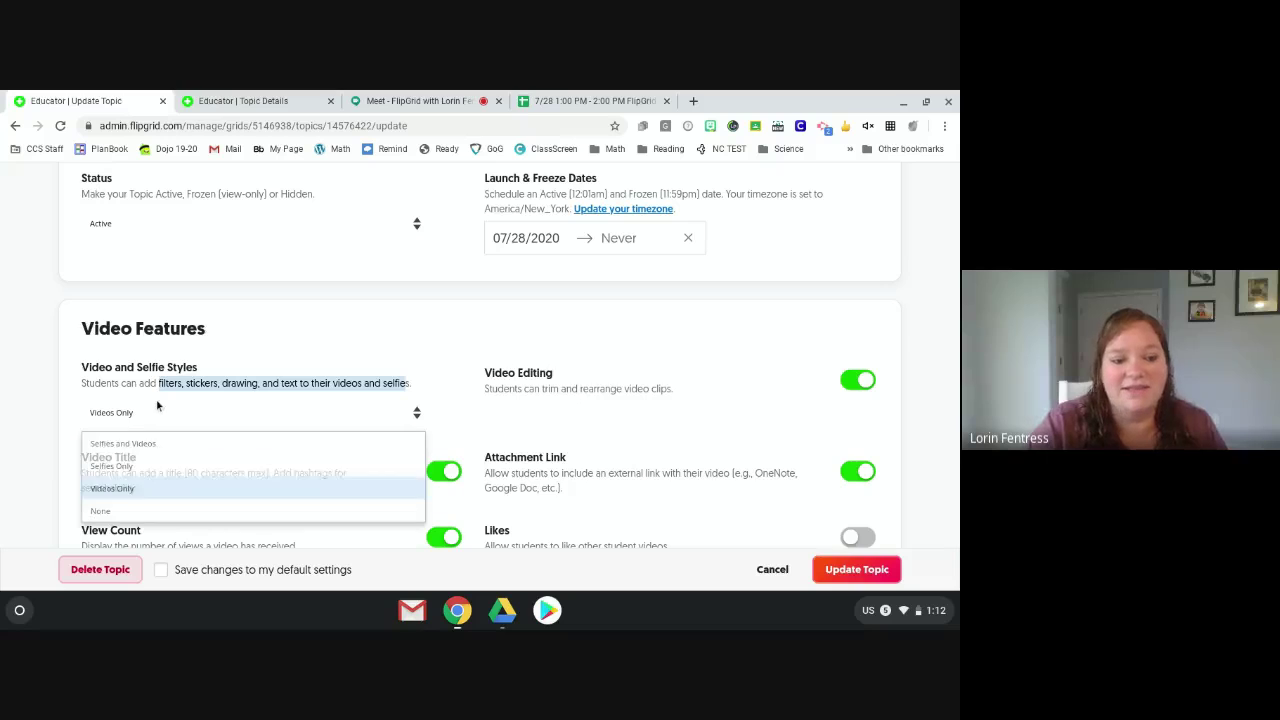
pyautogui.click(133, 465)
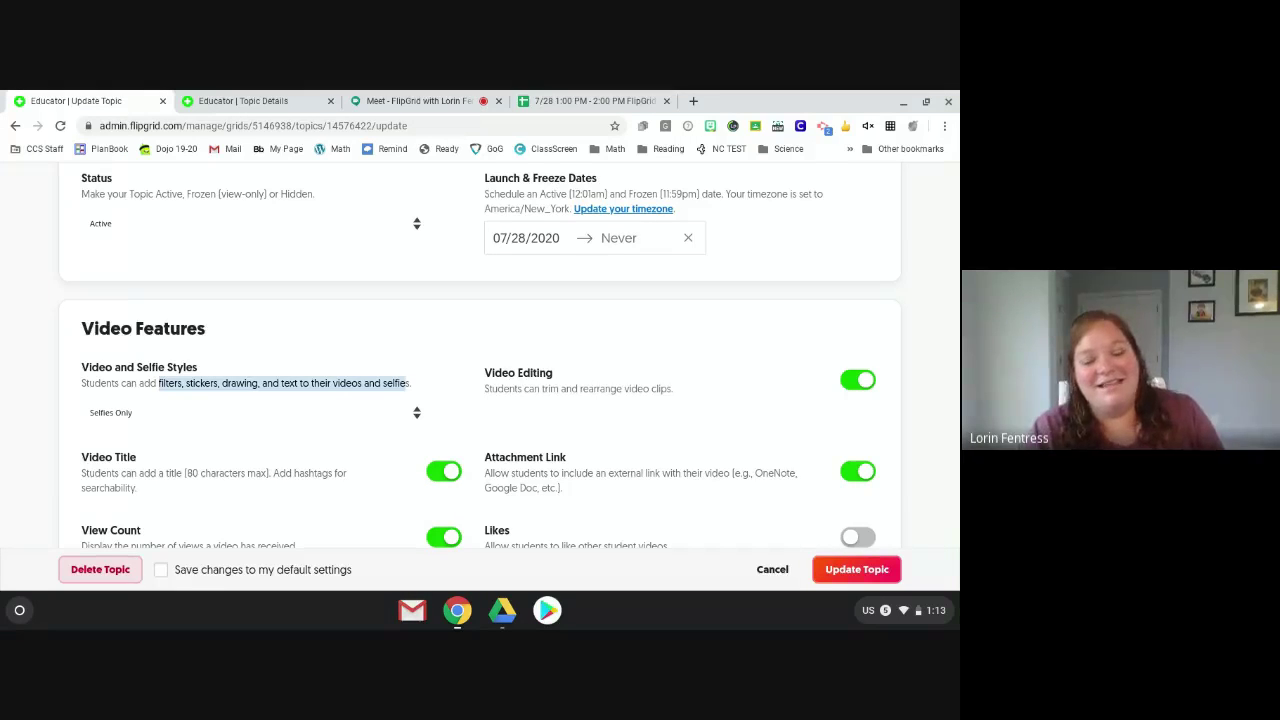
# - Confirm Selfies Only is kept and scroll down to the Feedback section
pyautogui.click(128, 415)
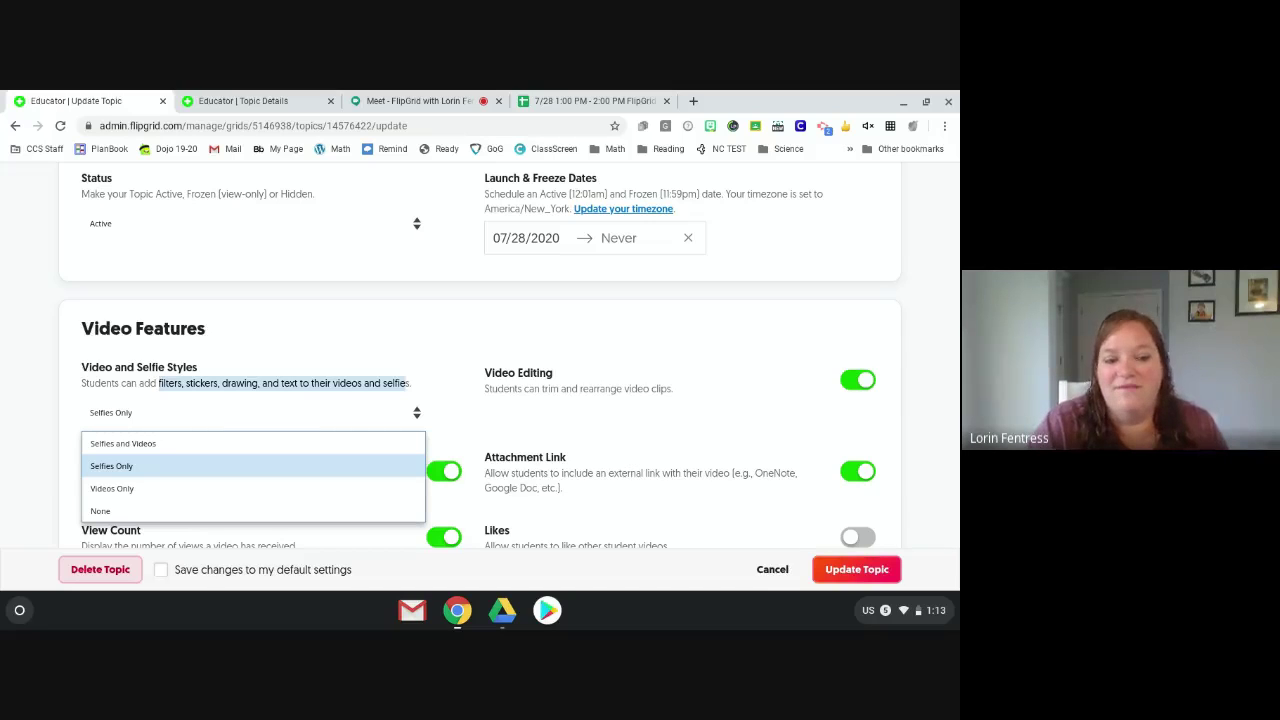
pyautogui.click(176, 470)
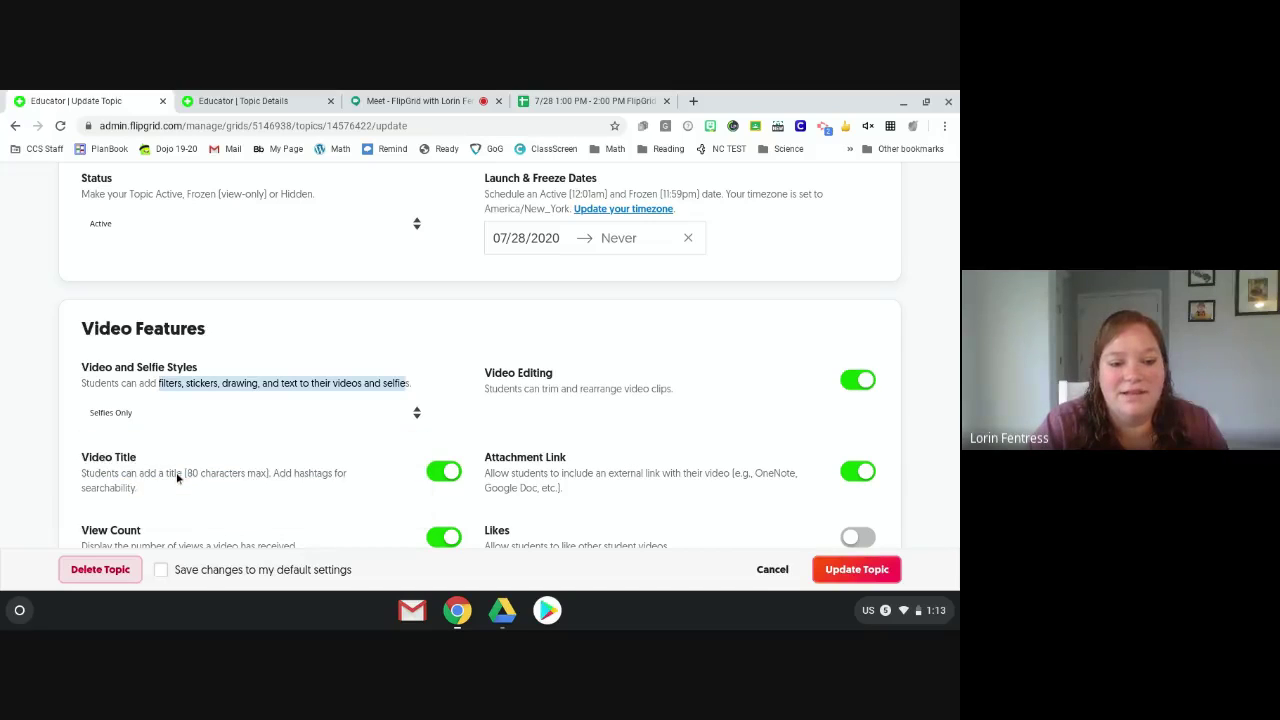
pyautogui.click(364, 306)
pyautogui.scroll(-1, 414, 337)
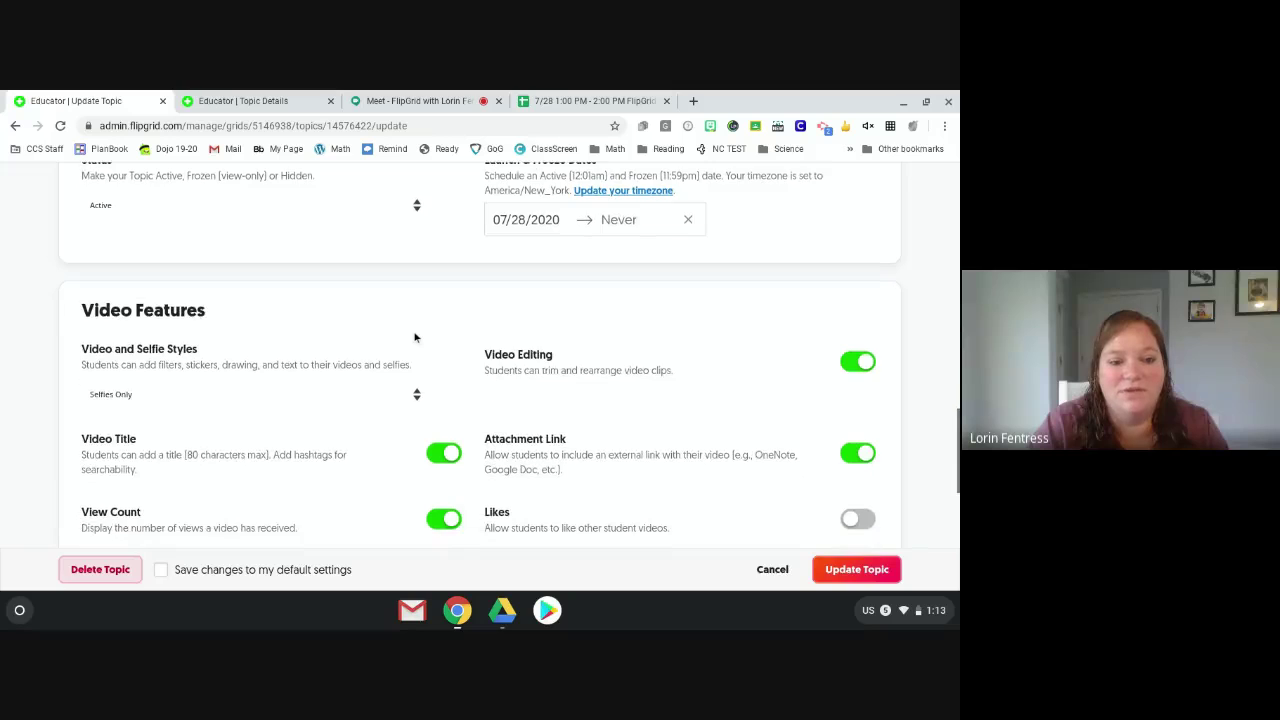
pyautogui.scroll(-5, 491, 330)
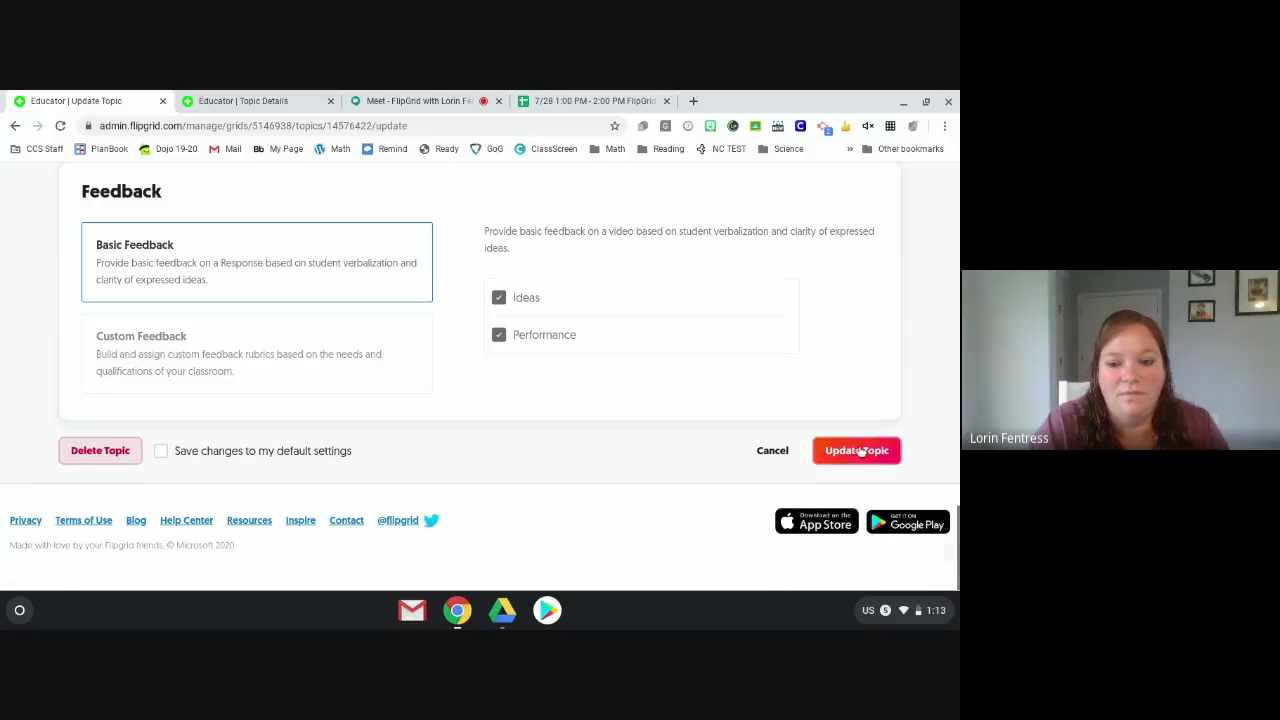
# - Save the Introduction topic with Update Topic and view its details showing 0 Responses
pyautogui.click(855, 452)
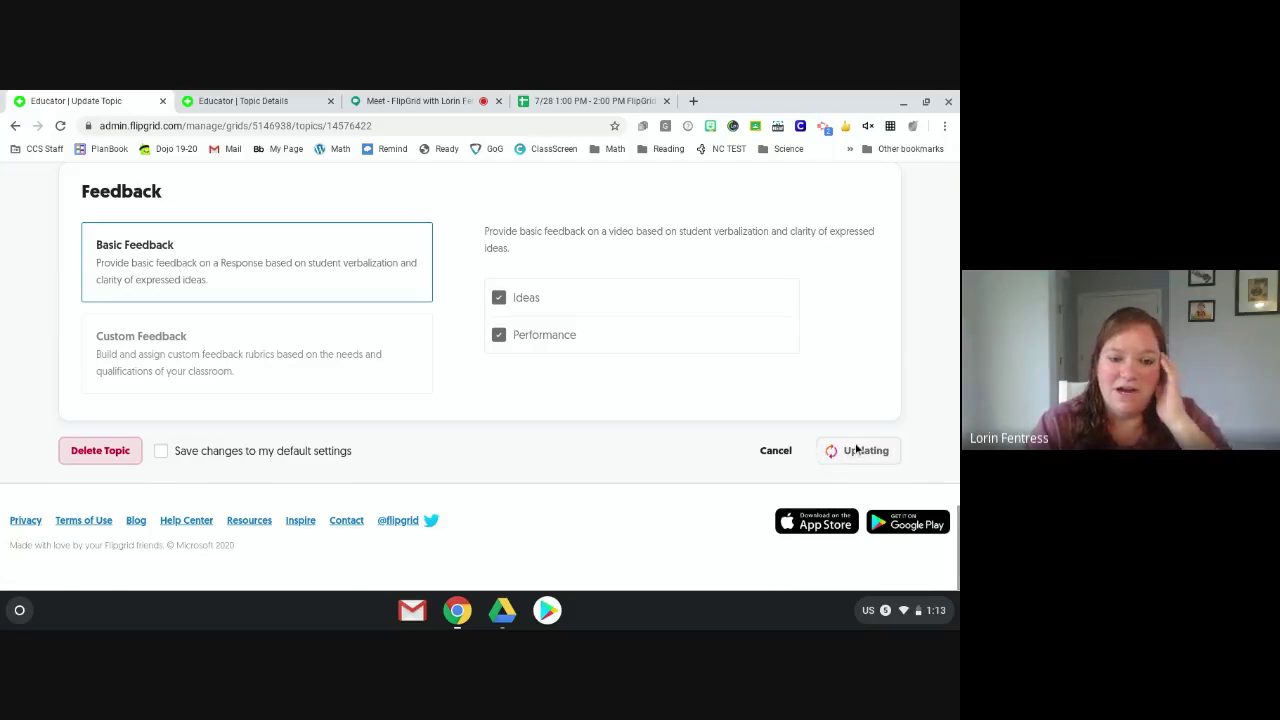
pyautogui.scroll(-3, 645, 412)
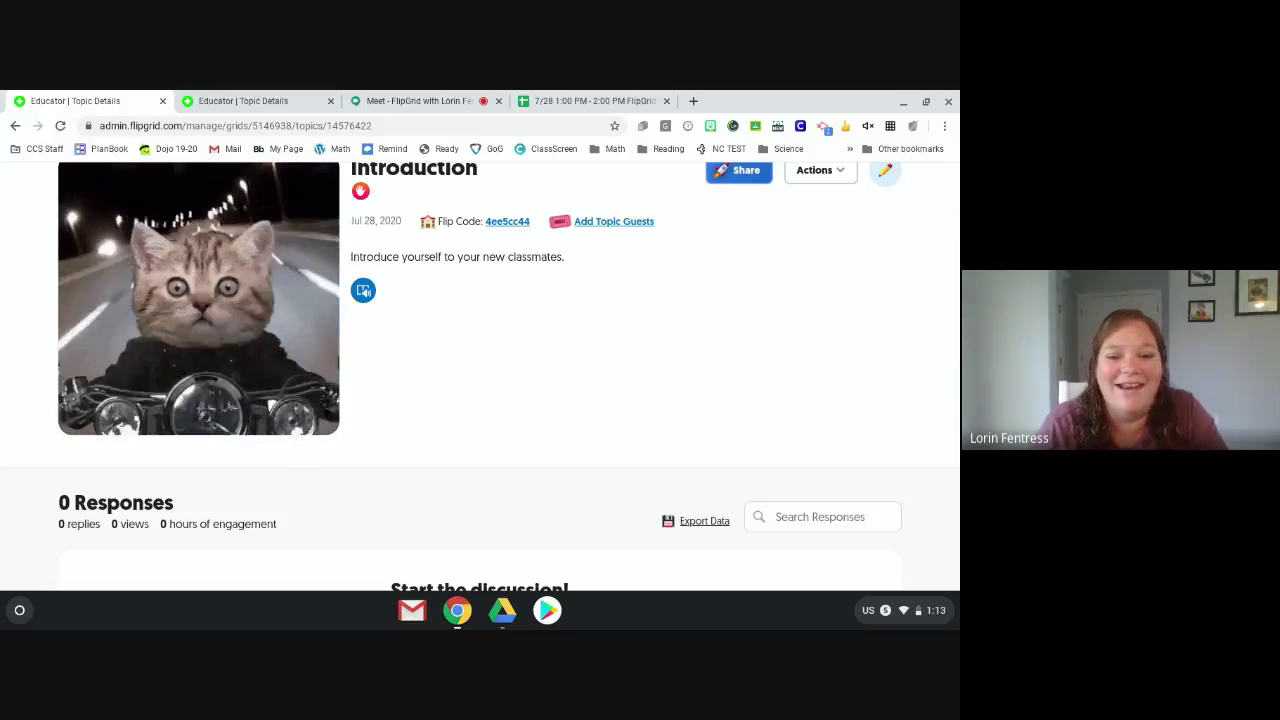
pyautogui.scroll(-3, 600, 390)
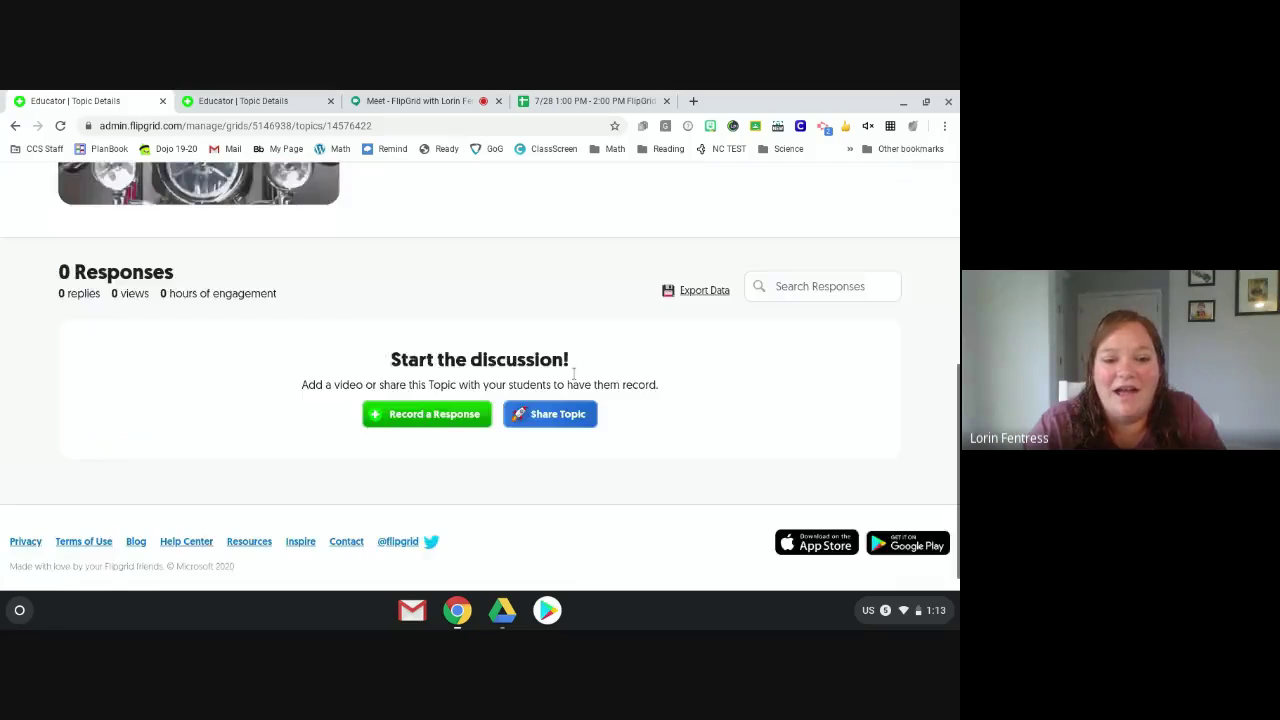
pyautogui.scroll(5, 573, 373)
# - Have Immersive Reader read the topic prompt aloud, then exit back to the topic details
pyautogui.click(363, 460)
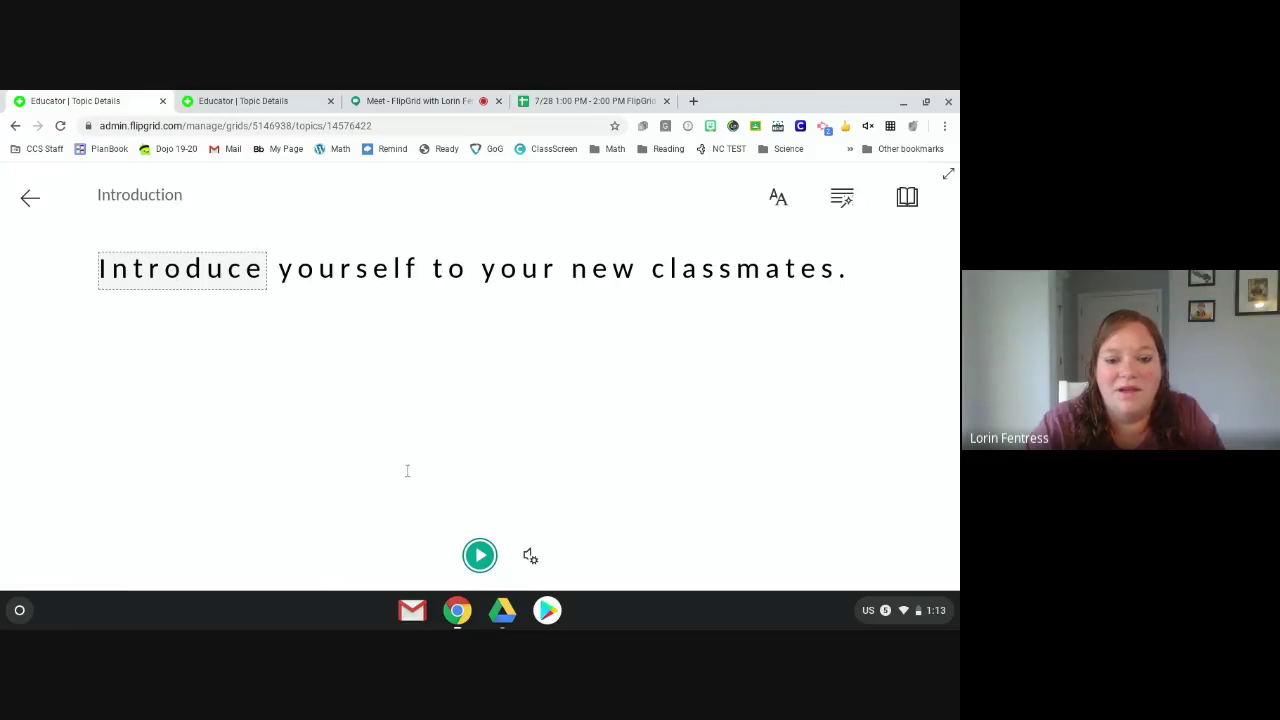
pyautogui.click(481, 556)
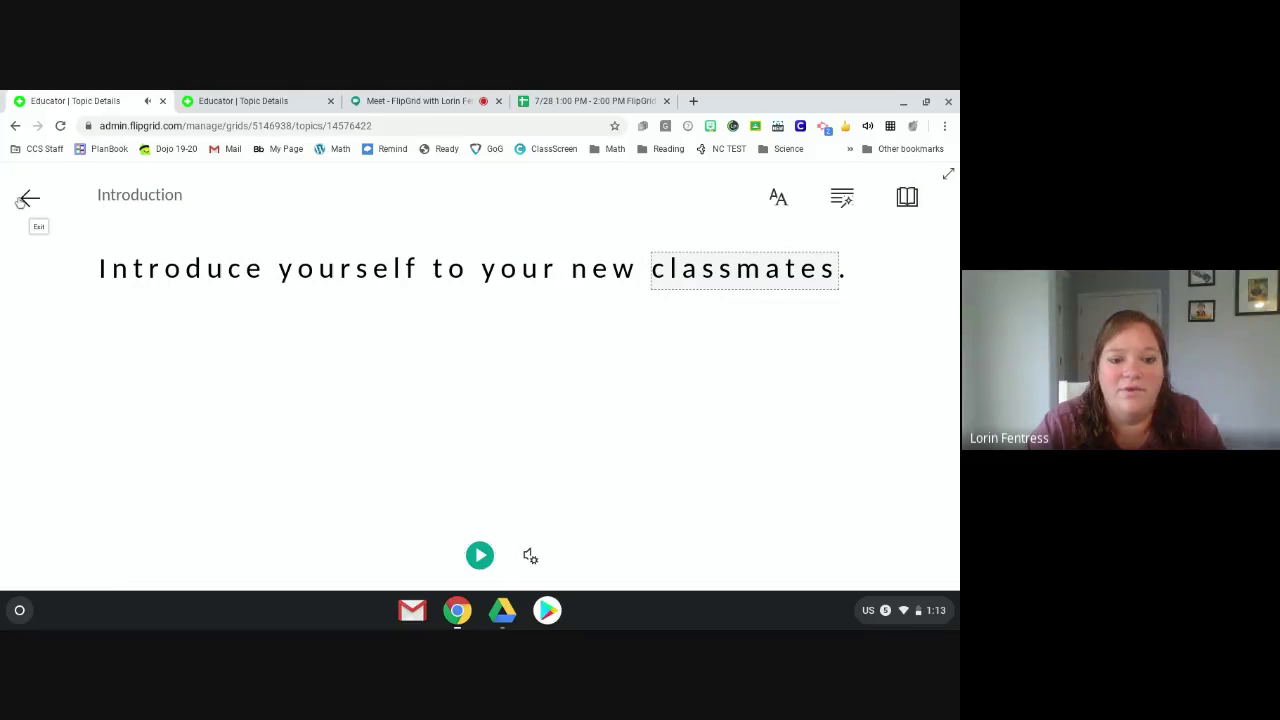
pyautogui.click(22, 200)
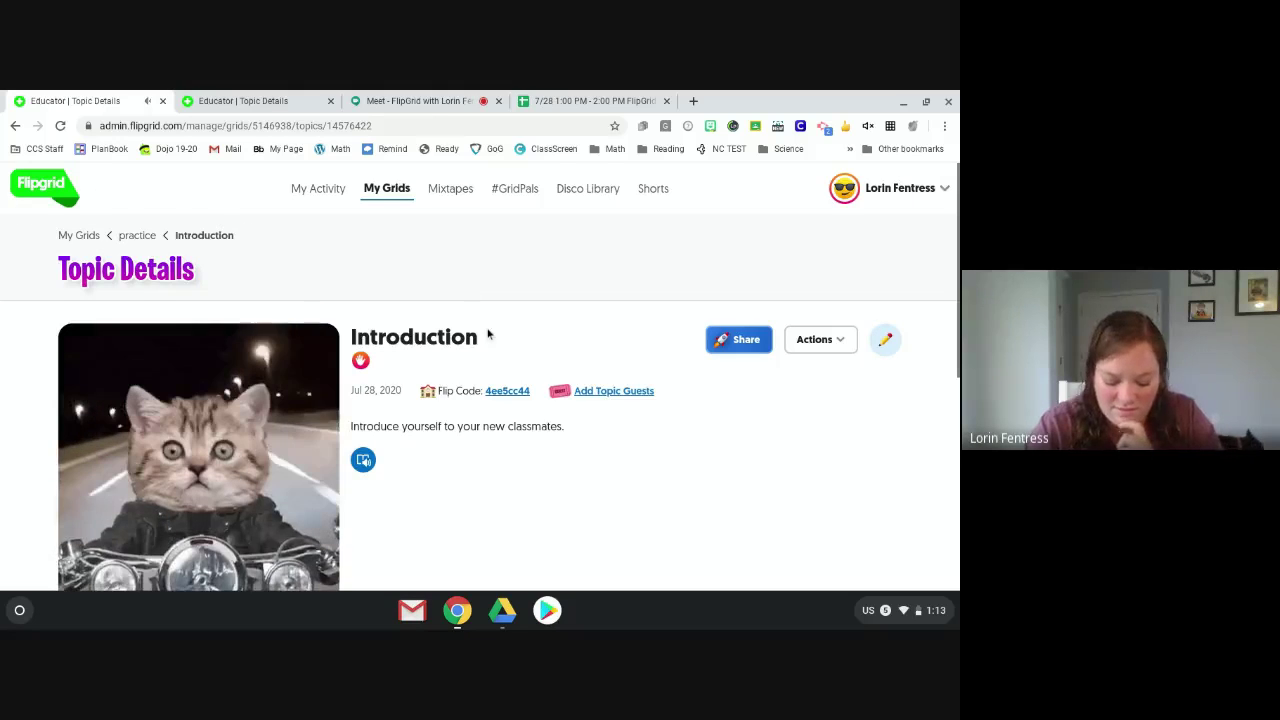
# - Scroll through the topic details page, then switch to the Google Meet call tab
pyautogui.scroll(-1, 489, 336)
pyautogui.scroll(-3, 514, 358)
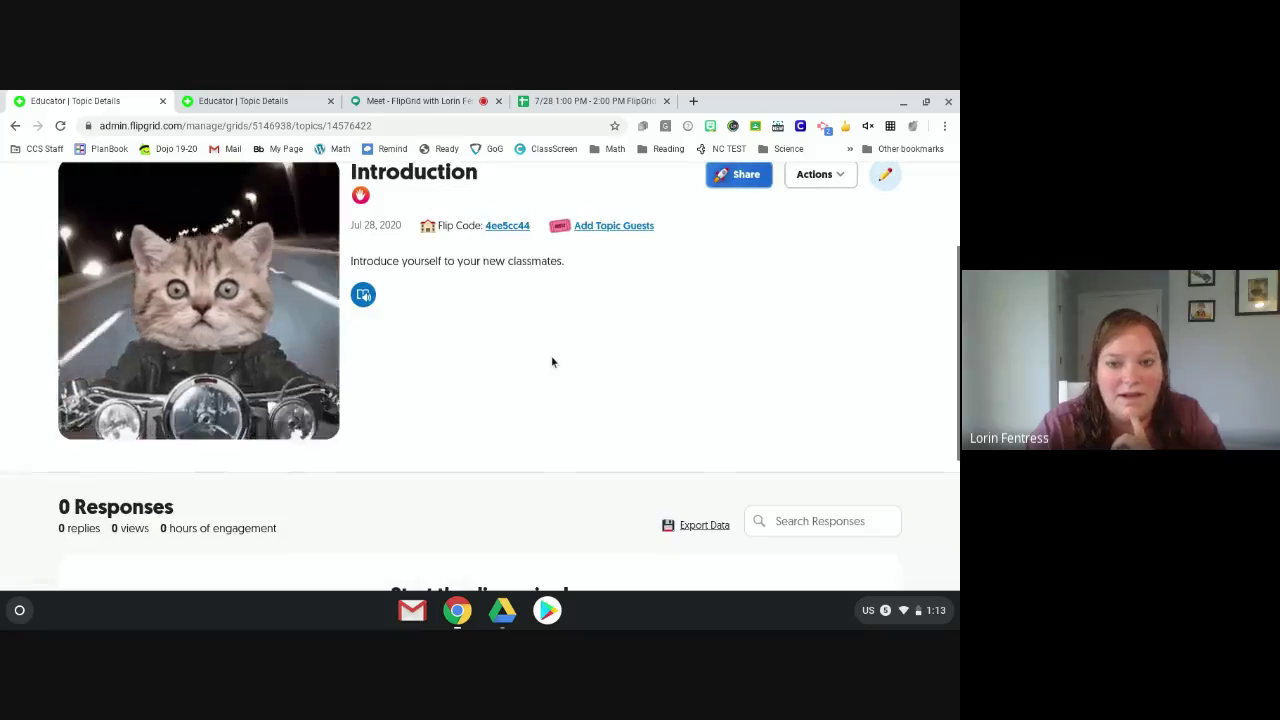
pyautogui.scroll(1, 669, 246)
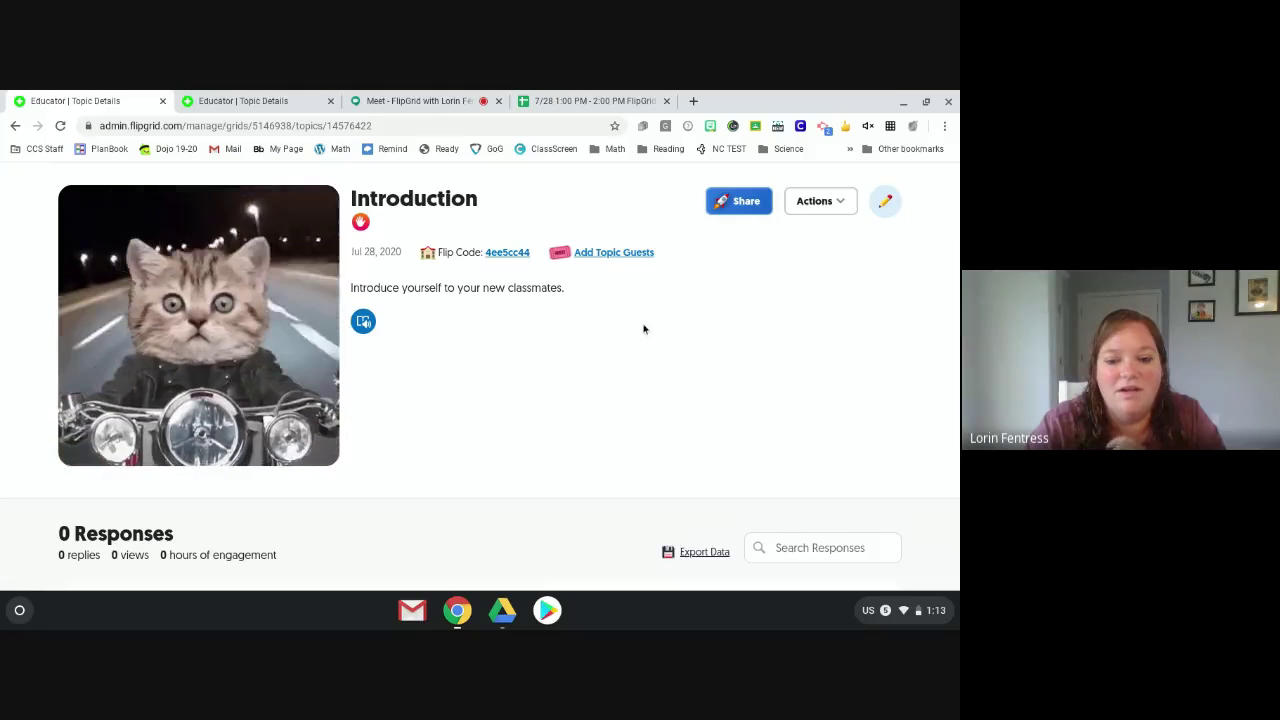
pyautogui.scroll(-1, 643, 329)
pyautogui.scroll(3, 643, 329)
pyautogui.scroll(-4, 640, 334)
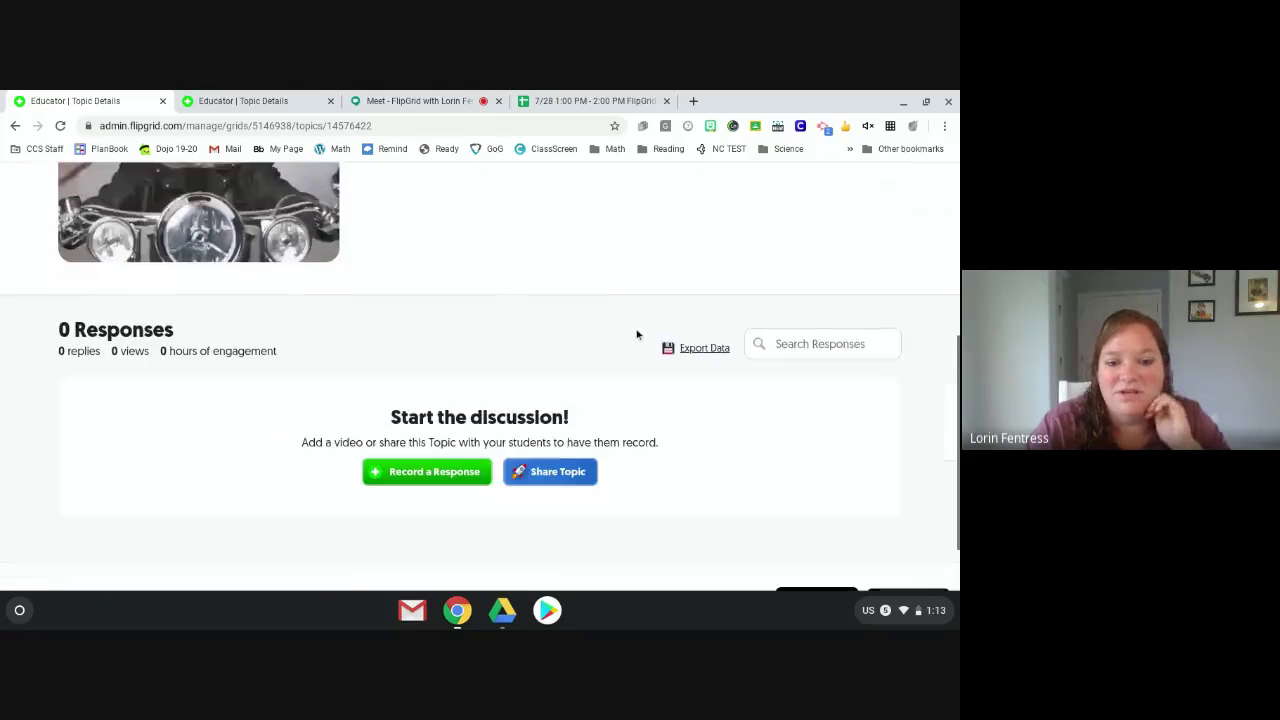
pyautogui.scroll(-1, 626, 337)
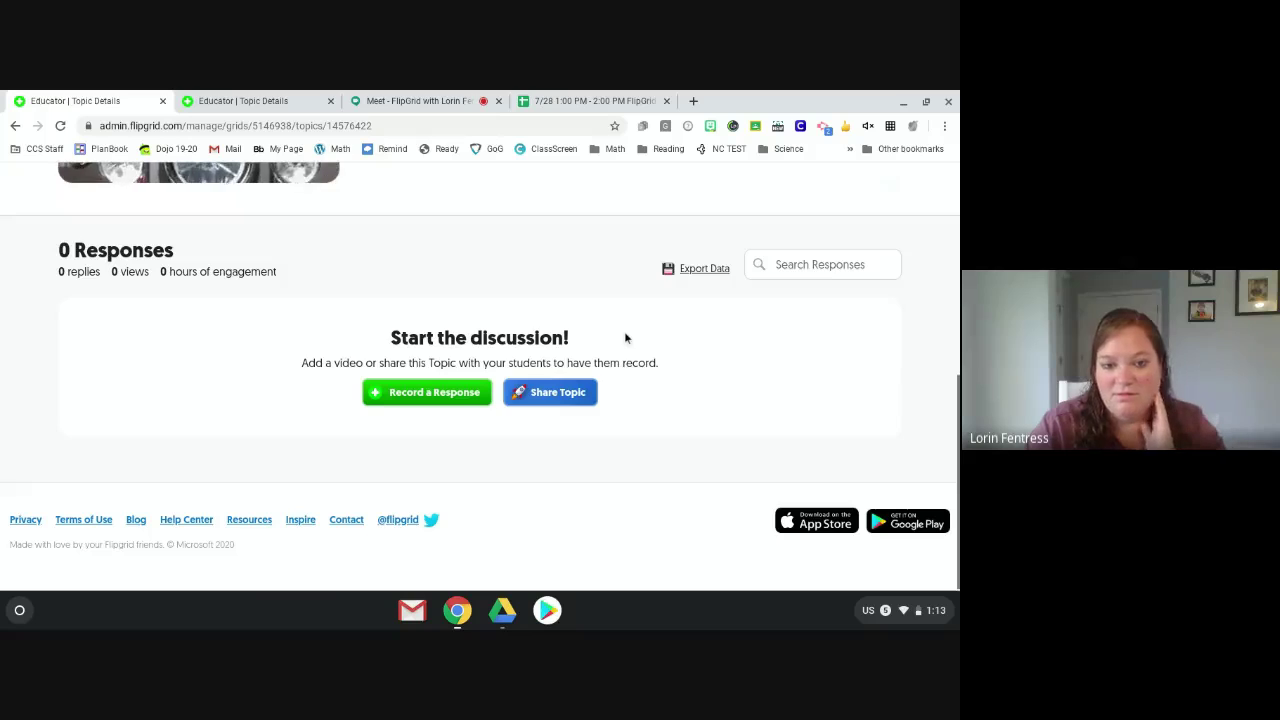
pyautogui.scroll(5, 626, 337)
pyautogui.click(444, 98)
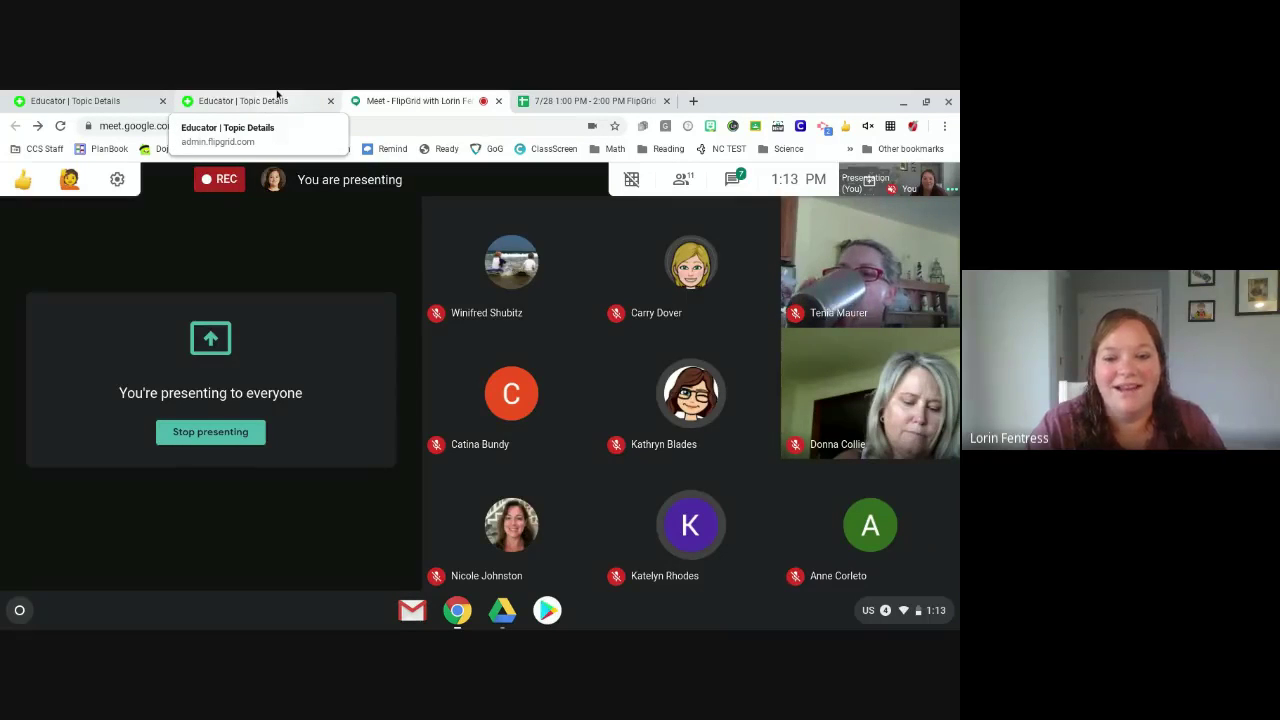
# - Return to the Educator Flipgrid tab and browse the My Grids list of 12 grids
pyautogui.click(278, 96)
pyautogui.scroll(-1, 642, 305)
pyautogui.scroll(5, 686, 320)
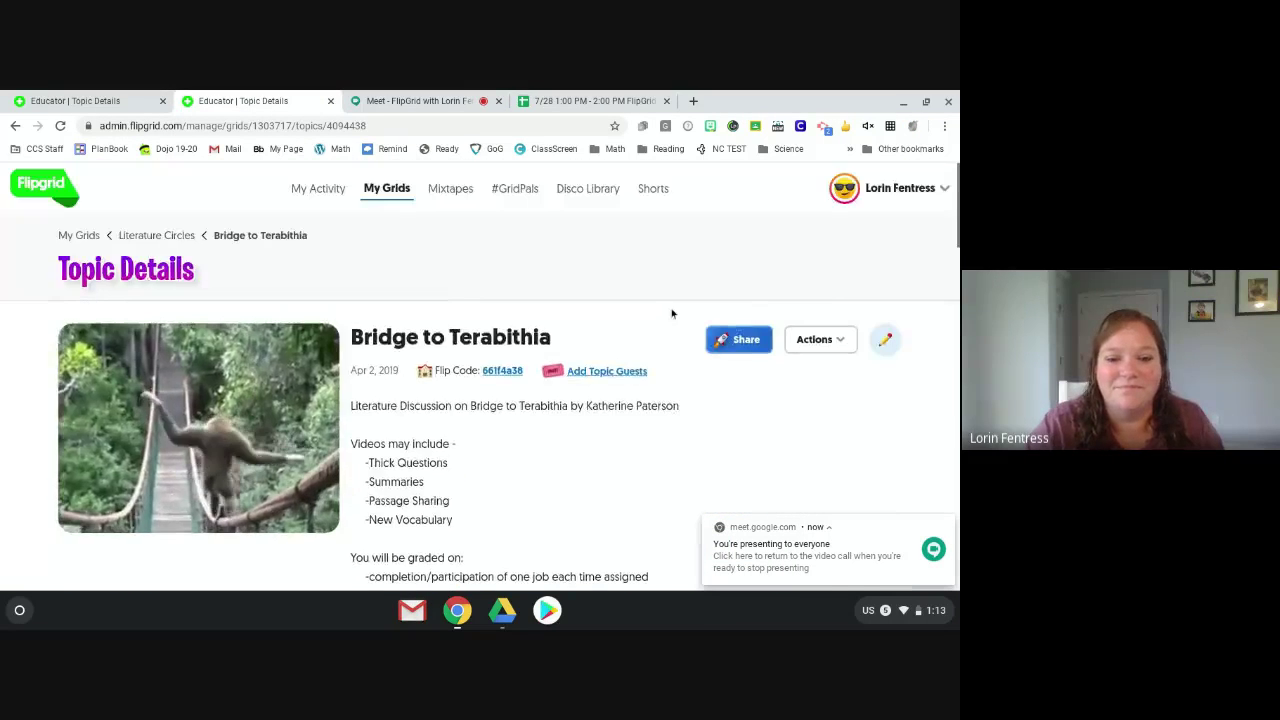
pyautogui.scroll(1, 345, 194)
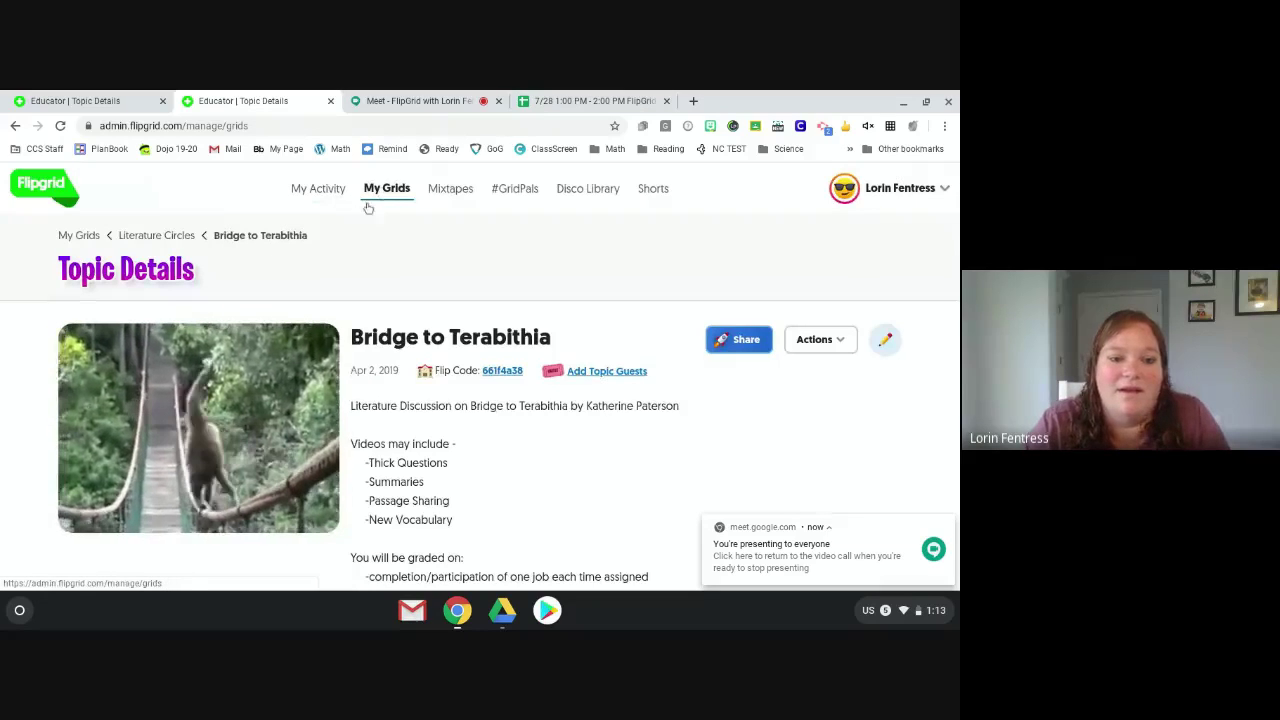
pyautogui.click(367, 200)
pyautogui.scroll(-5, 349, 343)
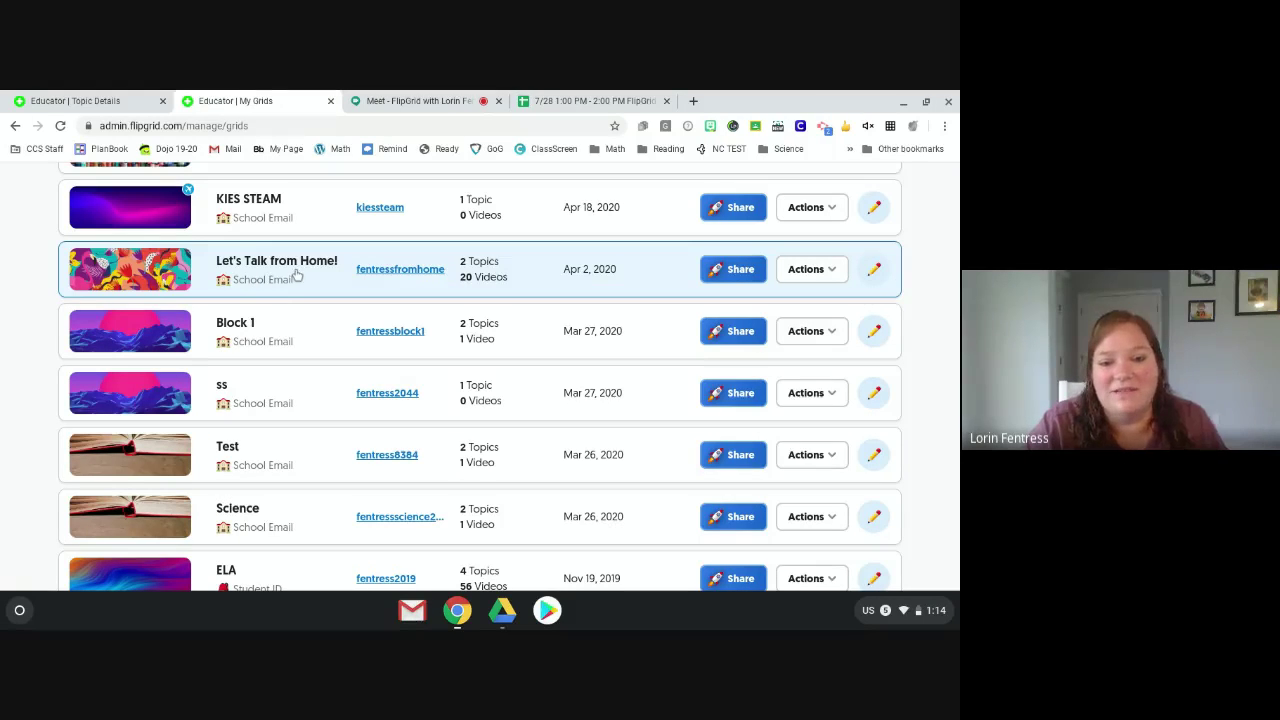
pyautogui.scroll(-4, 291, 278)
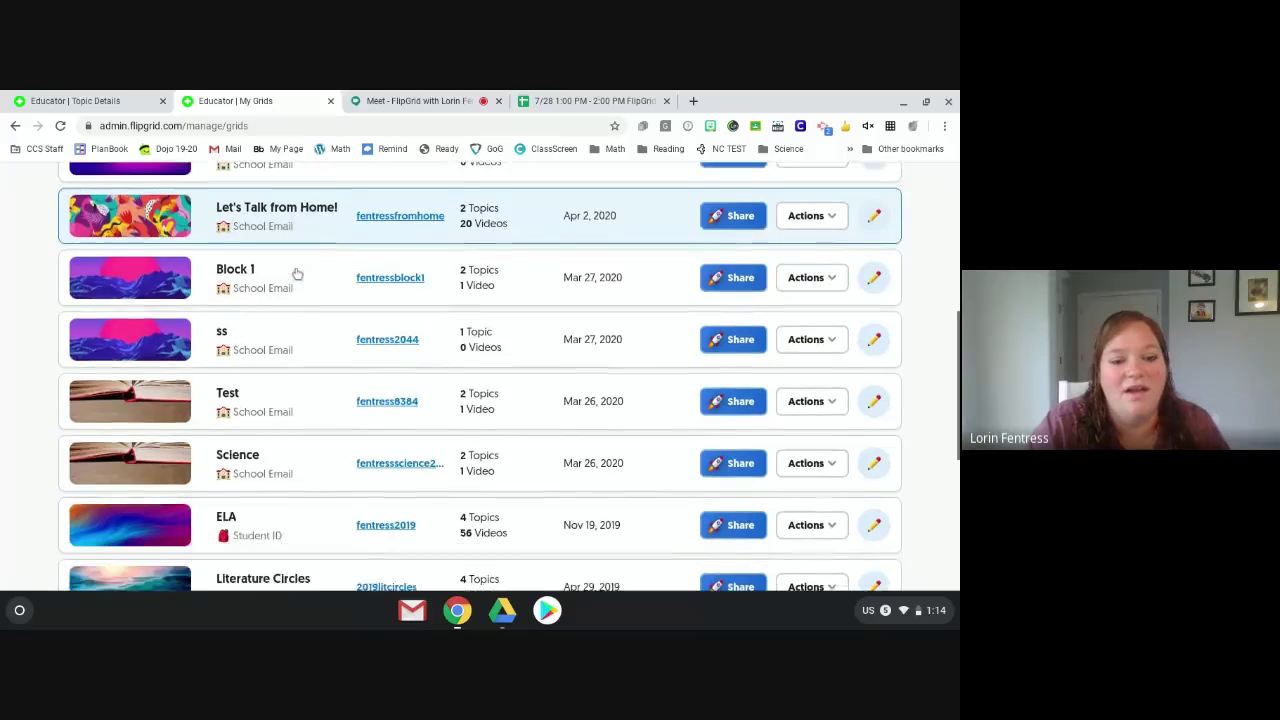
pyautogui.scroll(-2, 290, 338)
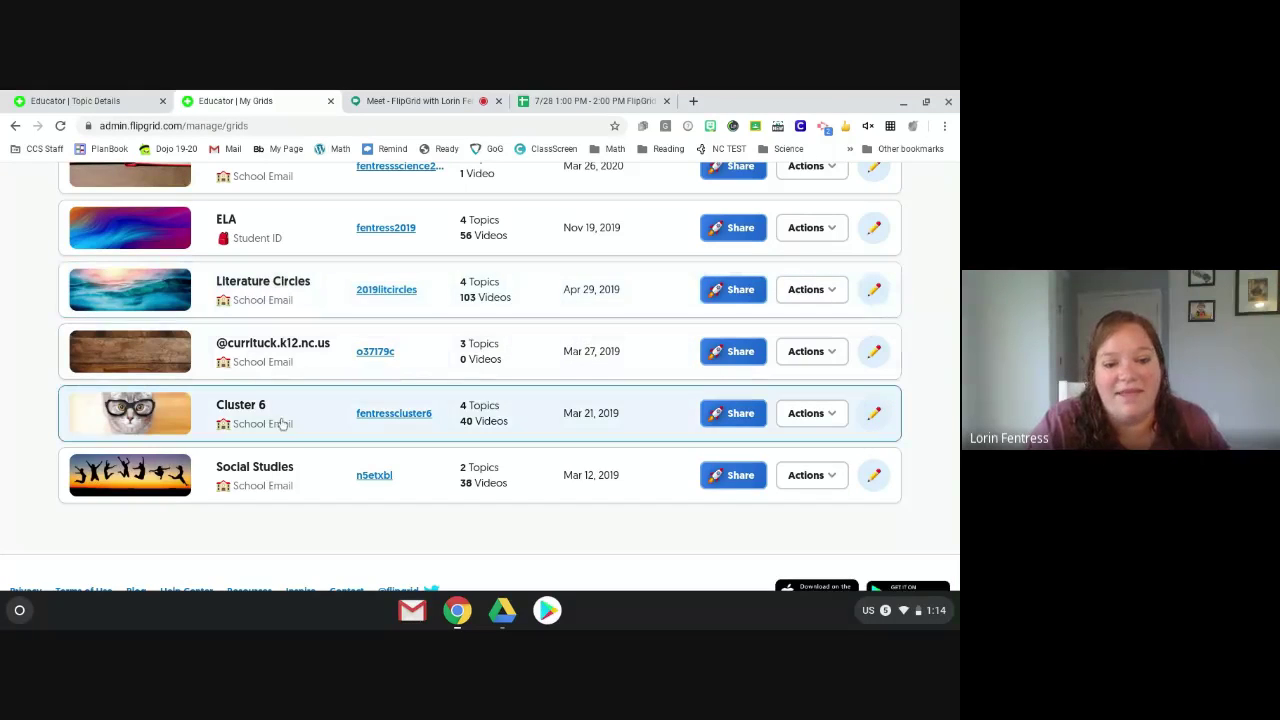
pyautogui.scroll(5, 278, 423)
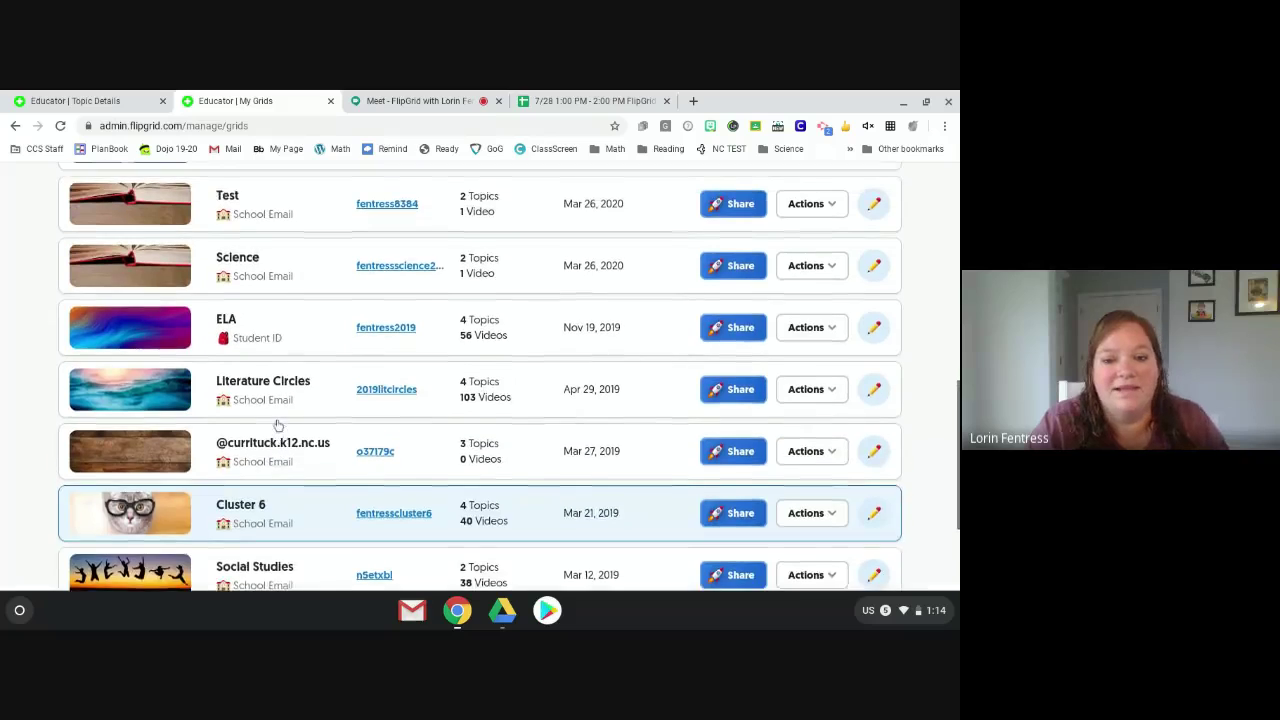
pyautogui.scroll(10, 278, 423)
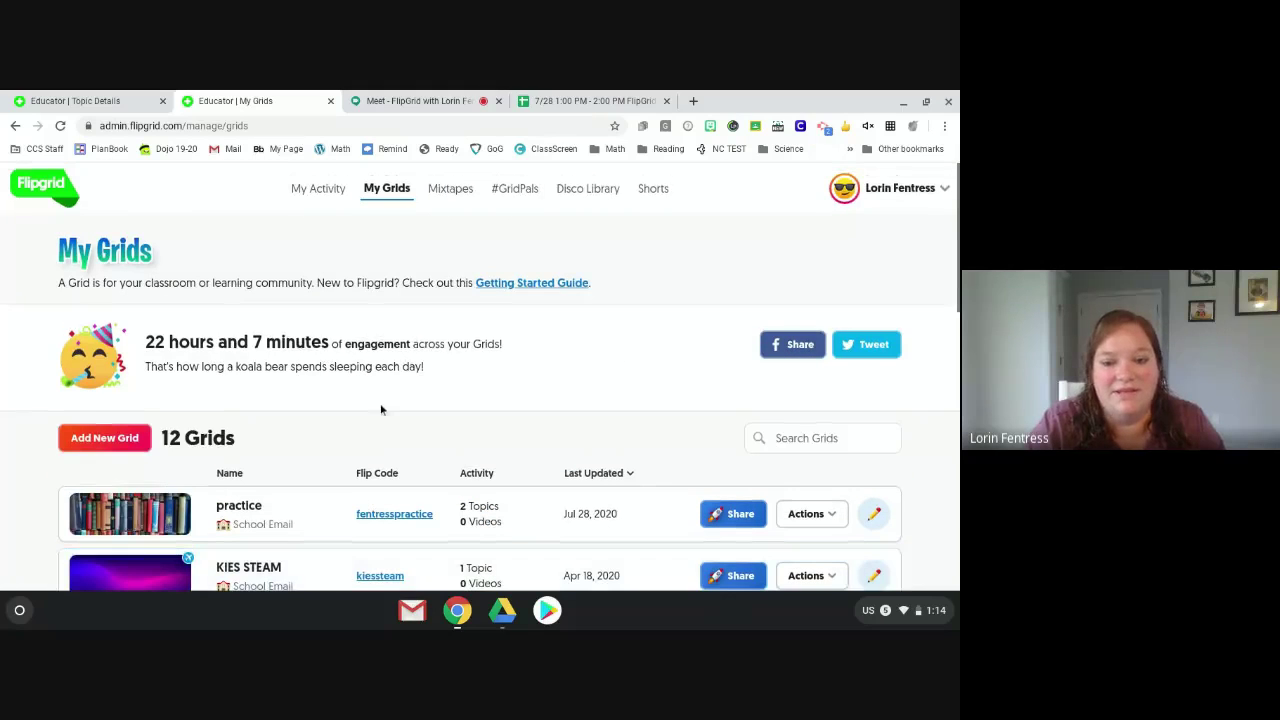
# - Glance at the Google Meet tab, then return and scroll My Grids back to the practice row
pyautogui.scroll(-2, 415, 403)
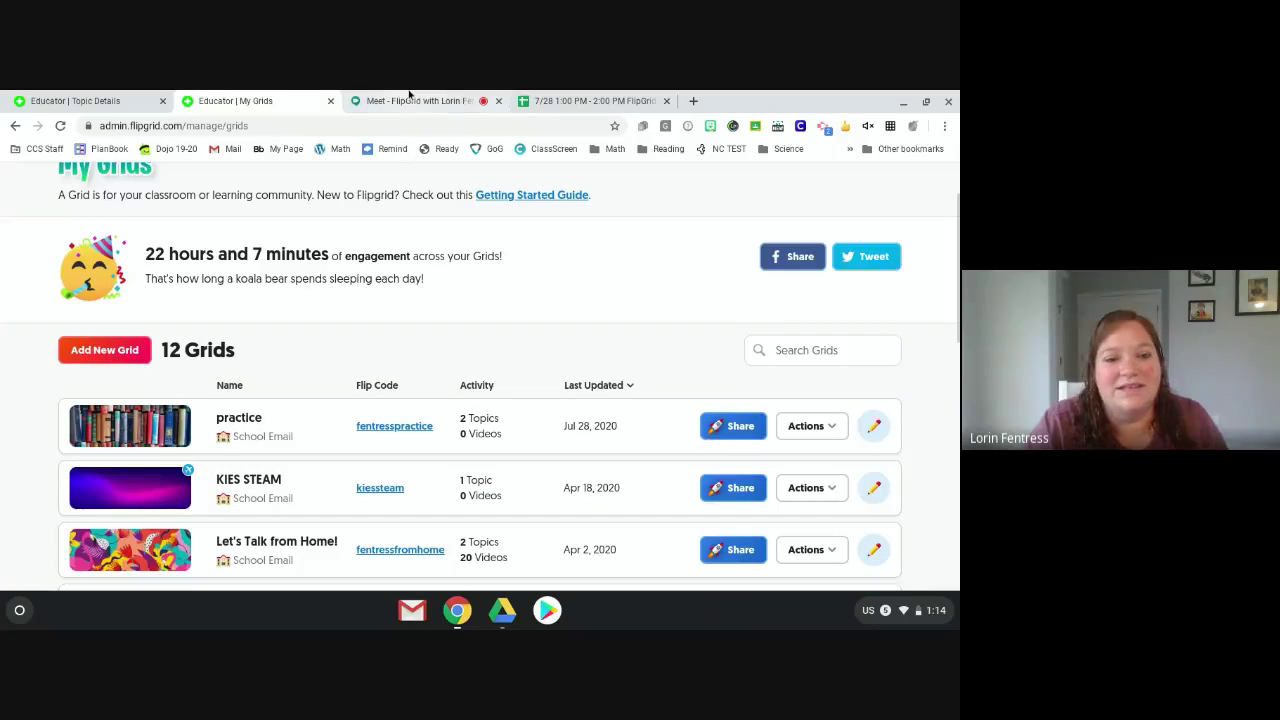
pyautogui.click(409, 100)
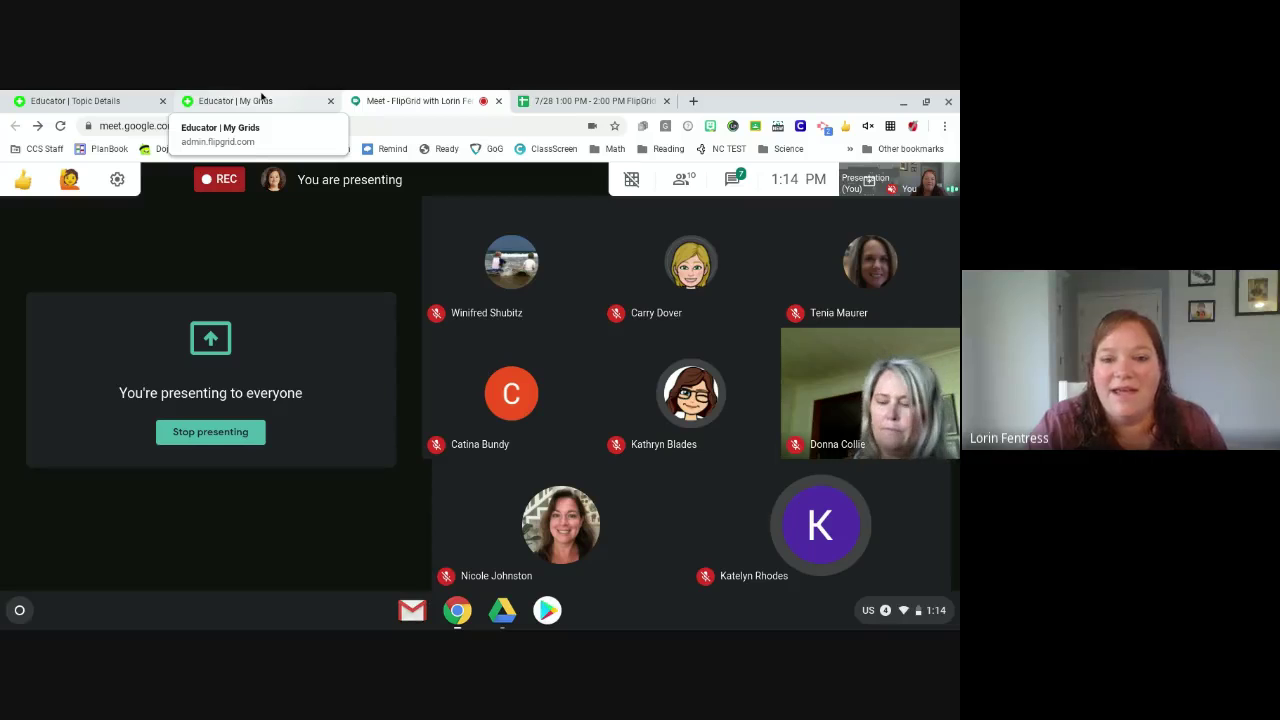
pyautogui.click(262, 96)
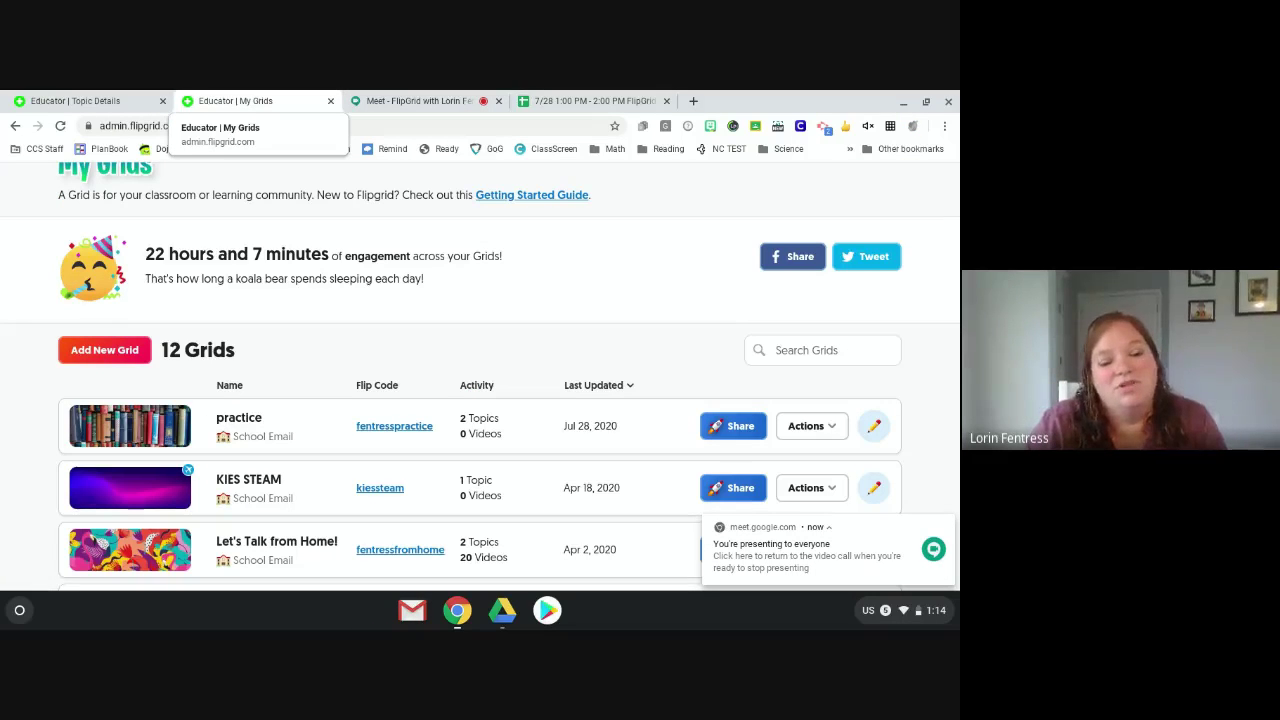
pyautogui.scroll(-3, 397, 252)
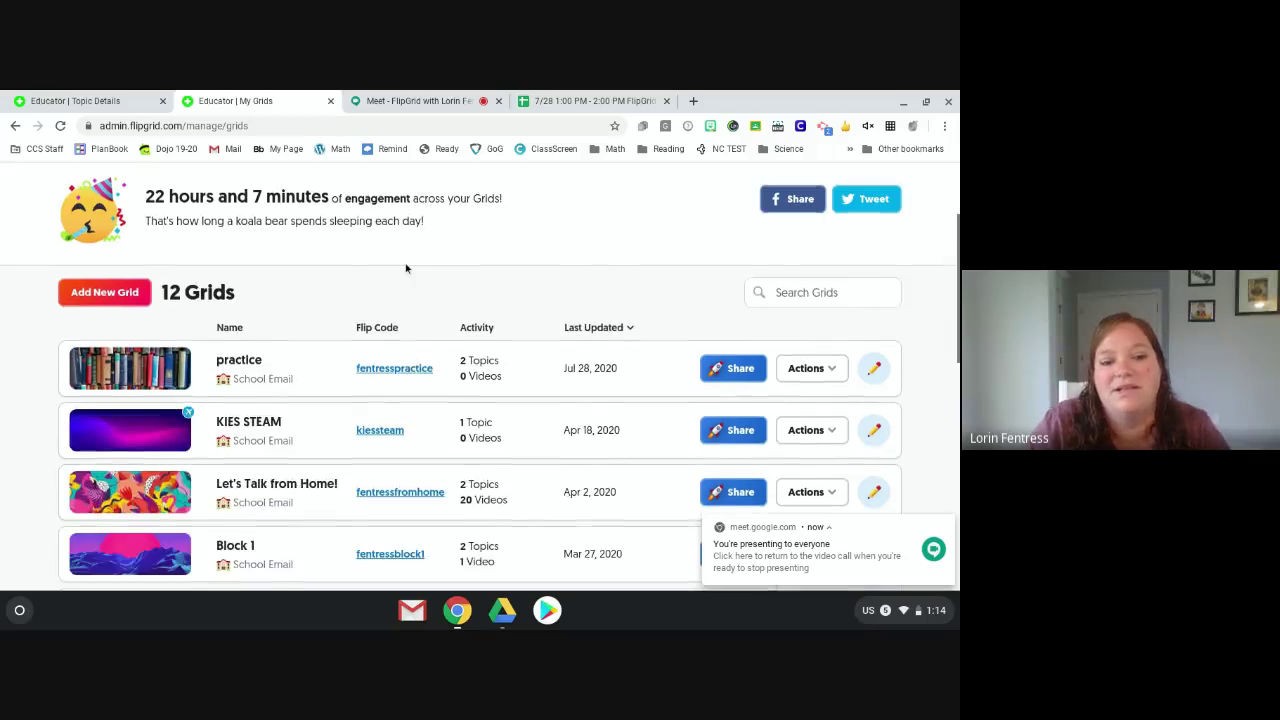
pyautogui.scroll(-2, 390, 240)
pyautogui.scroll(5, 385, 232)
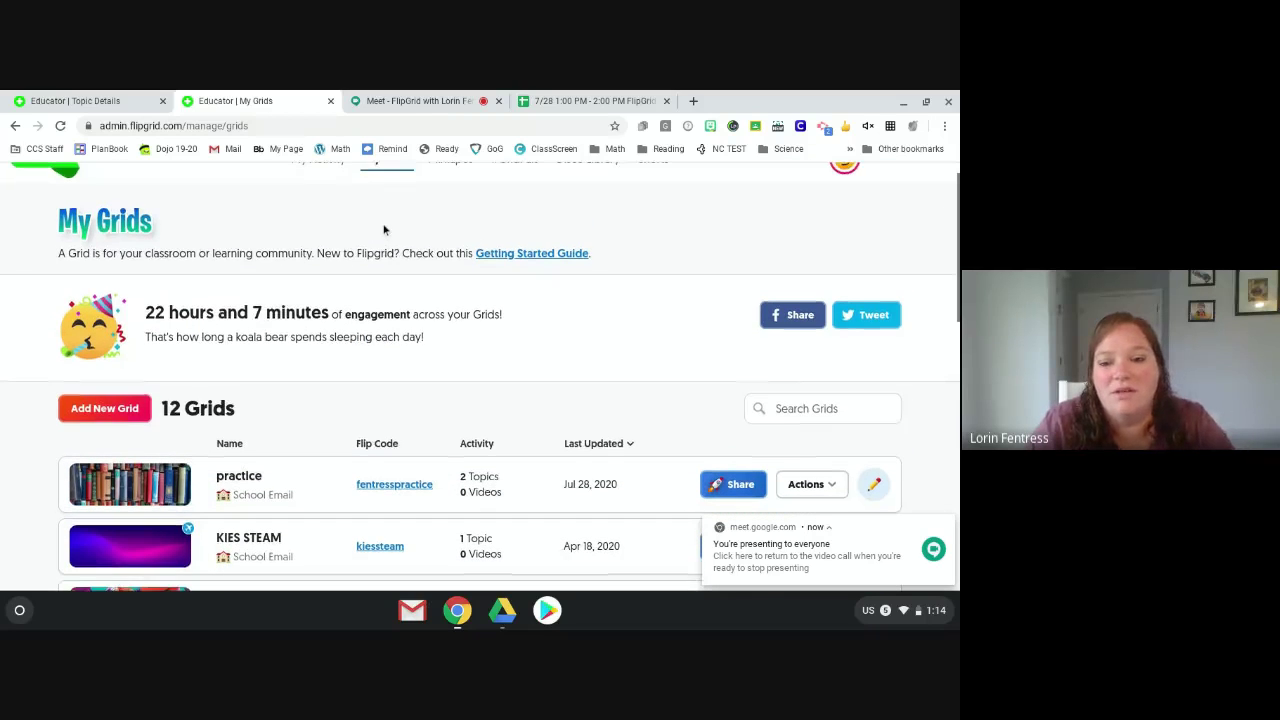
pyautogui.scroll(-2, 388, 288)
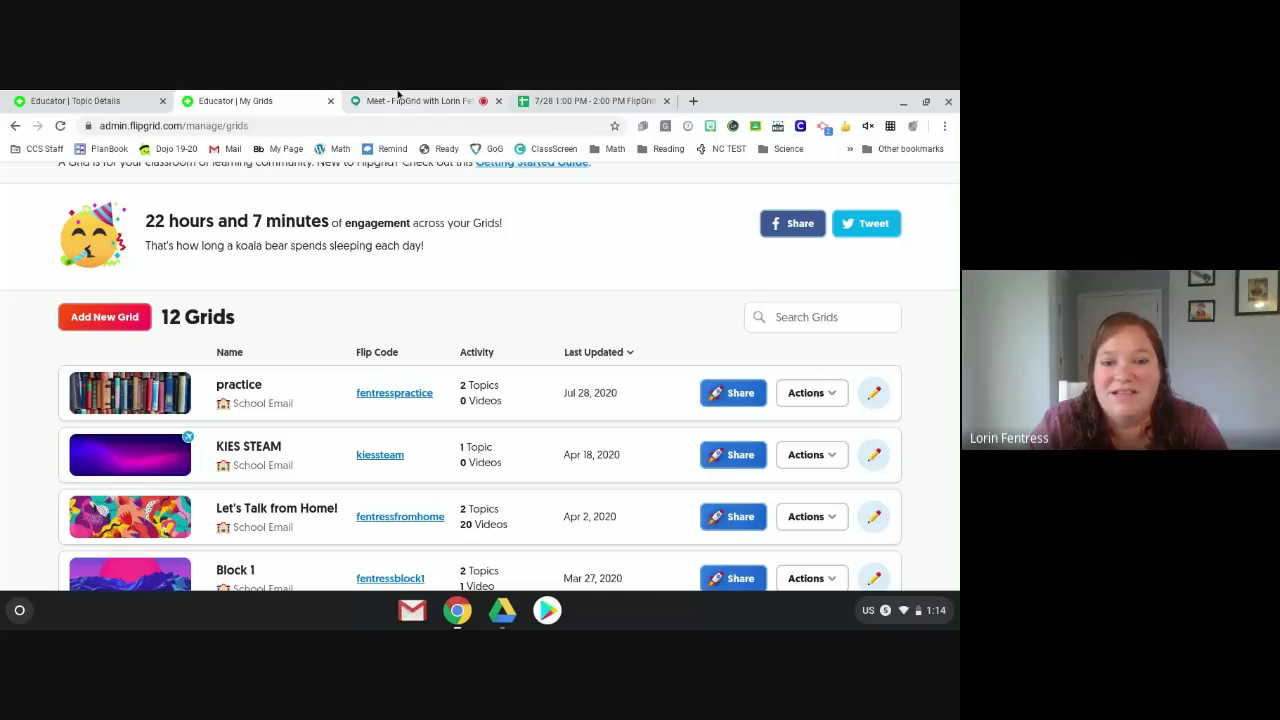
pyautogui.scroll(-5, 428, 317)
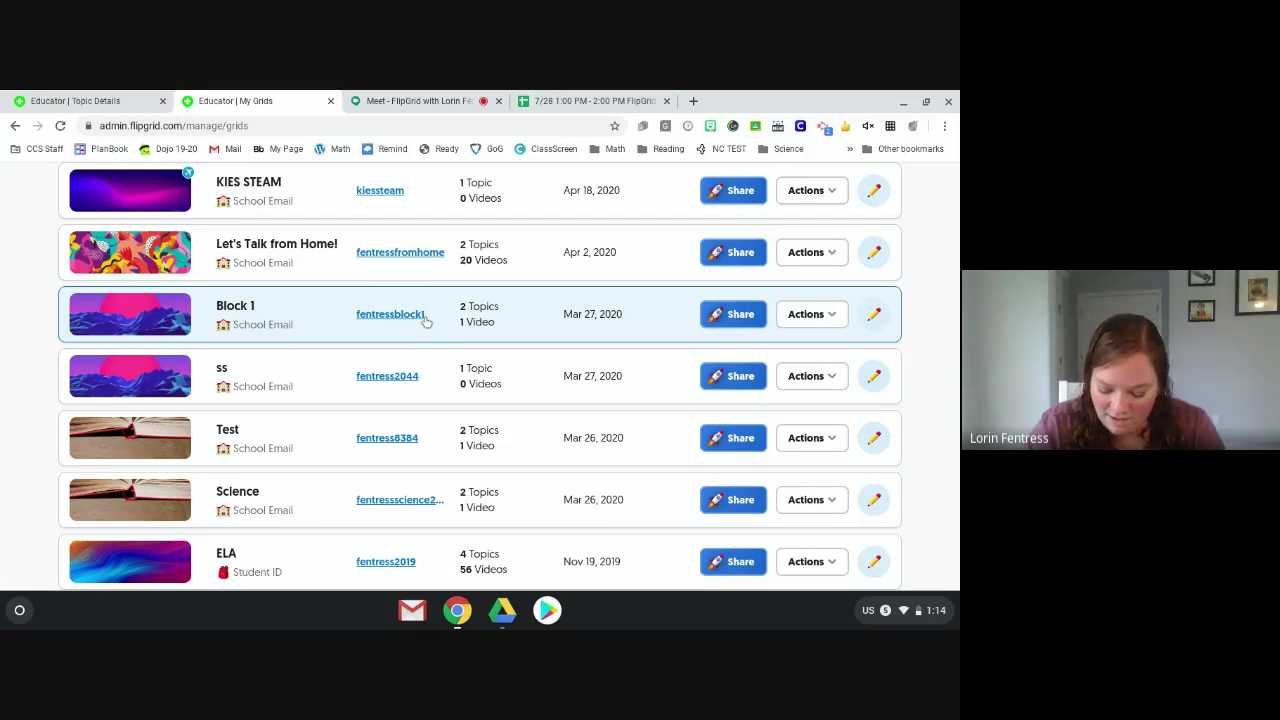
pyautogui.scroll(1, 428, 323)
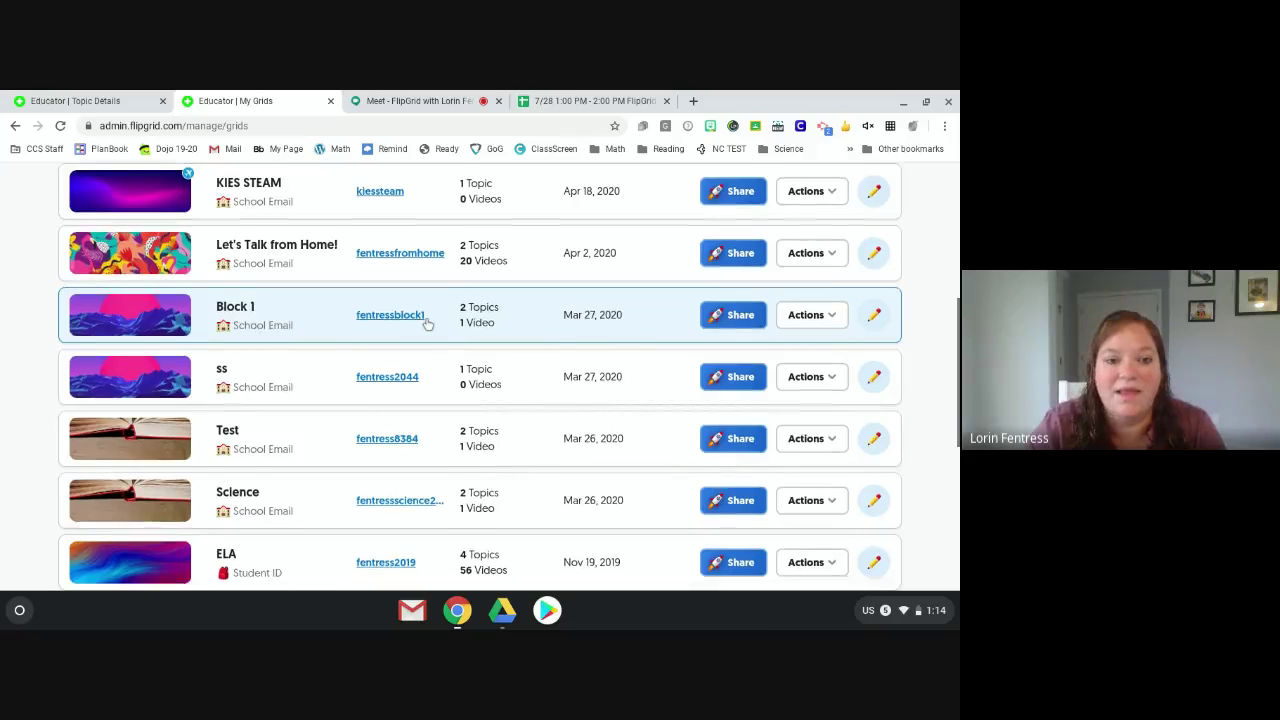
pyautogui.scroll(7, 428, 323)
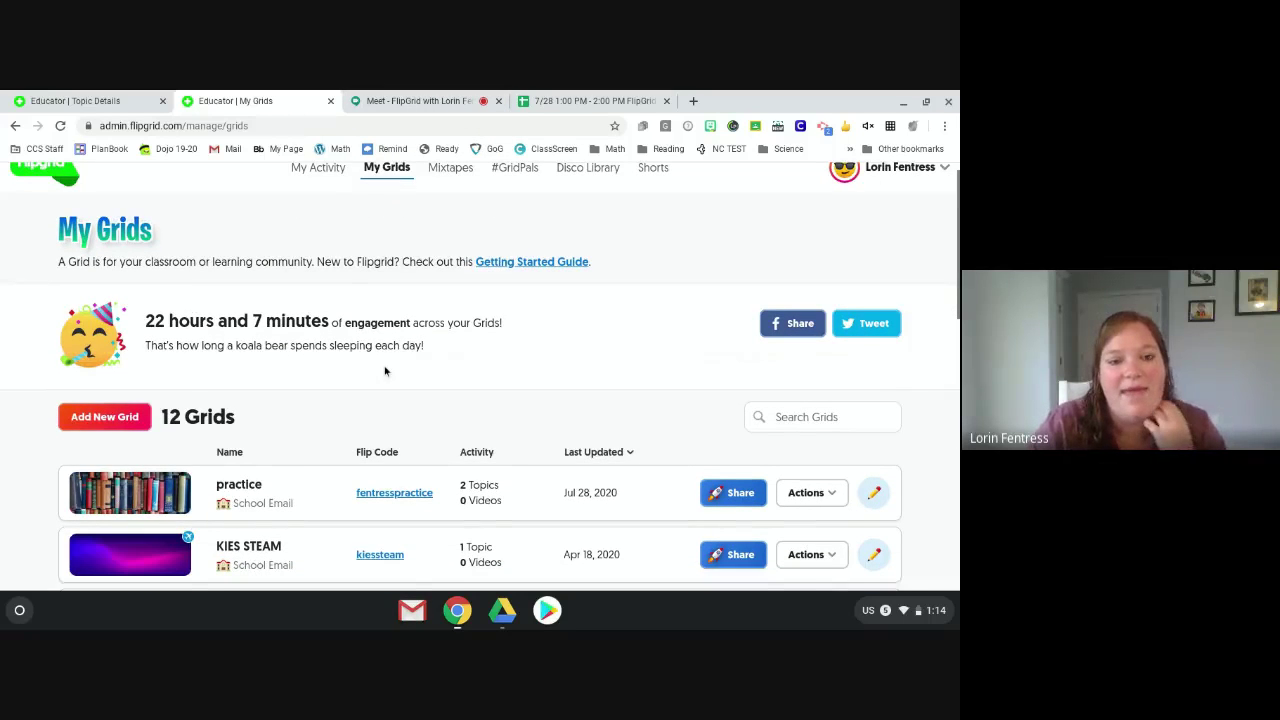
pyautogui.scroll(-4, 385, 371)
pyautogui.scroll(4, 338, 297)
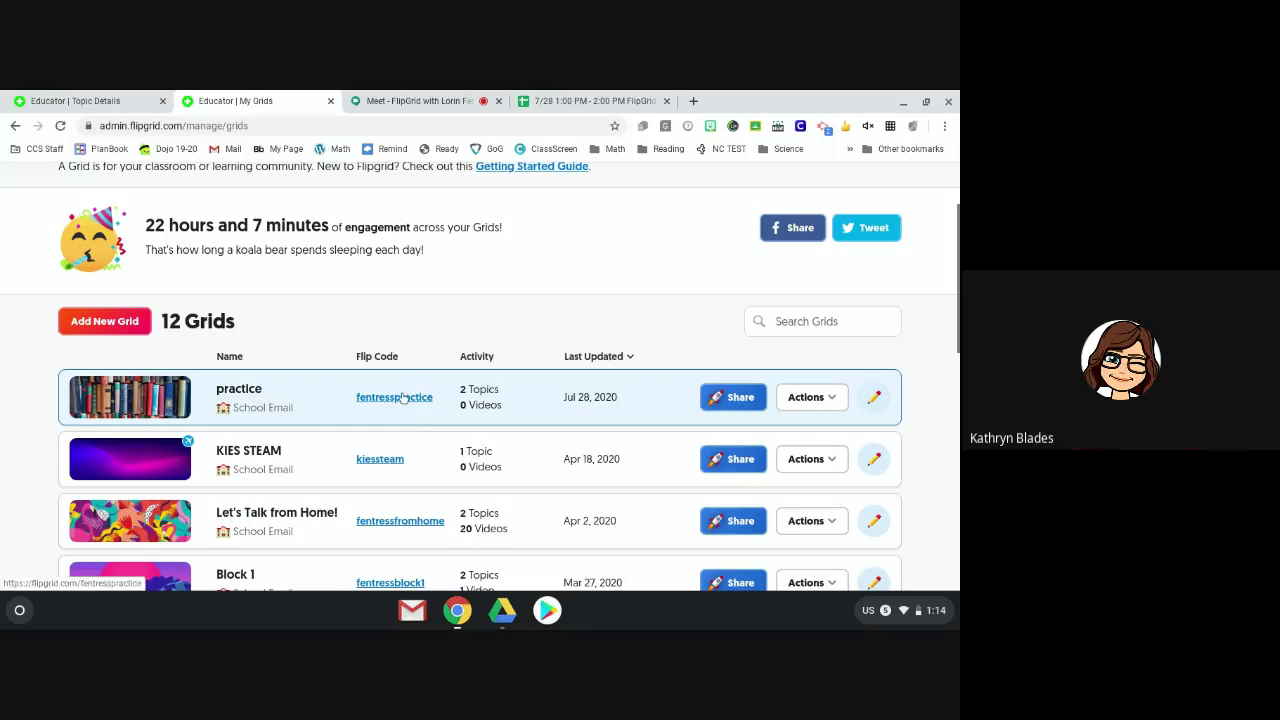
pyautogui.click(403, 398)
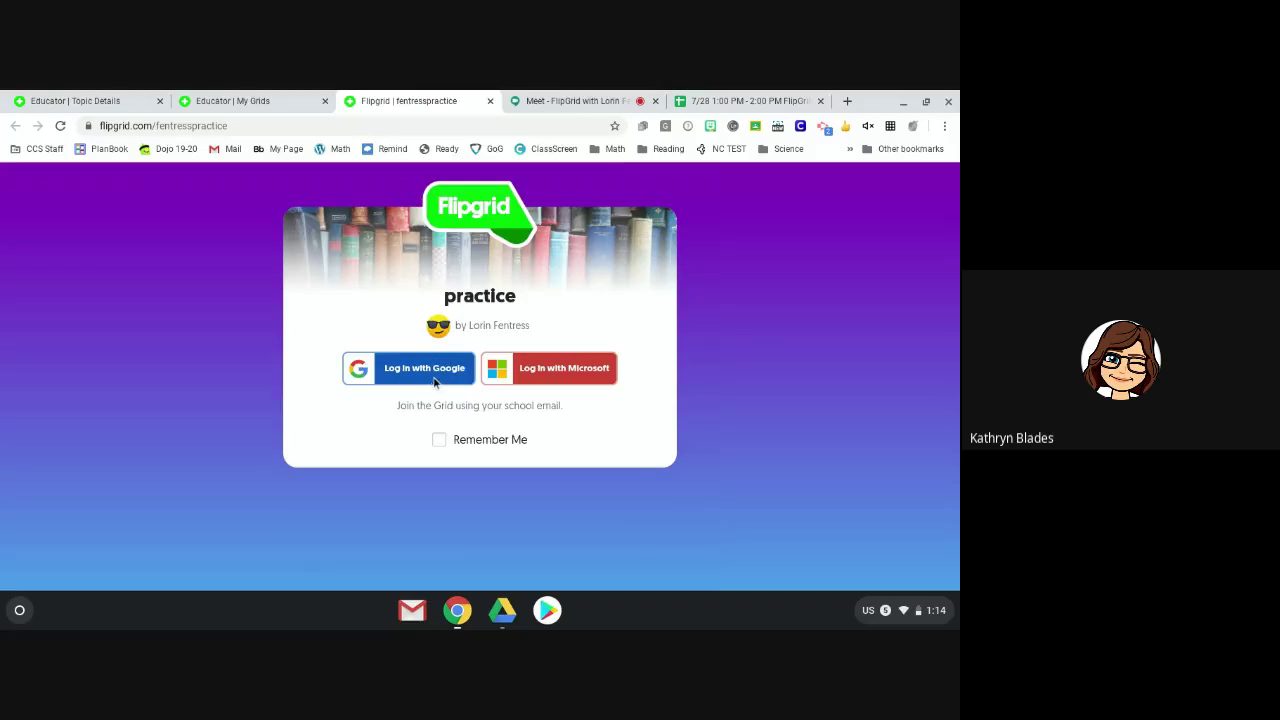
pyautogui.click(434, 378)
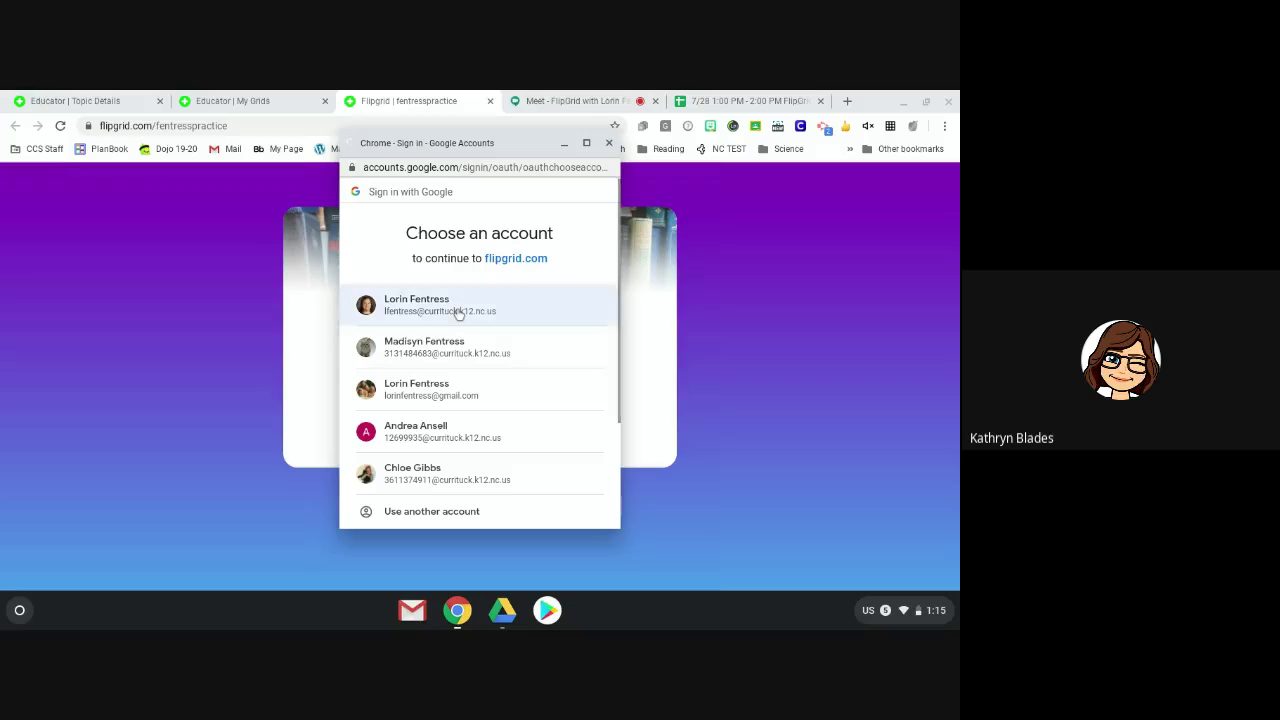
pyautogui.click(458, 314)
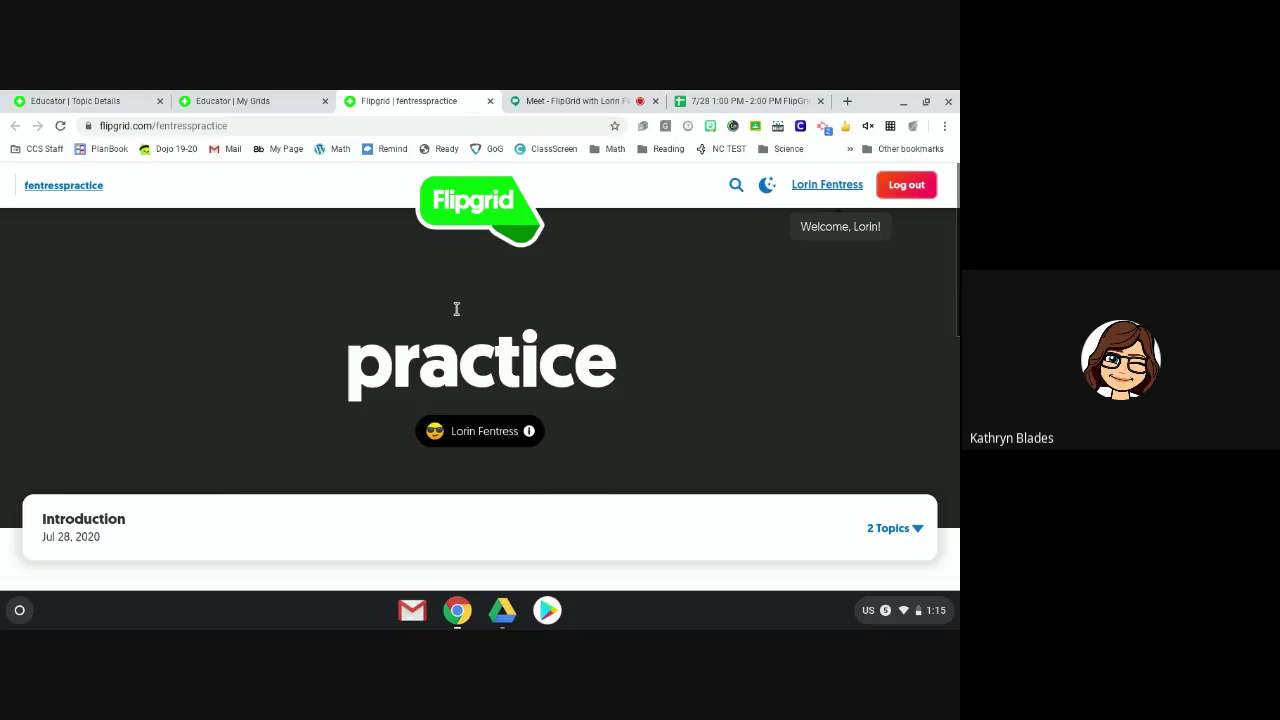
# - Scroll the practice grid's Introduction topic, then return to the Educator My Grids tab
pyautogui.scroll(-3, 456, 309)
pyautogui.scroll(1, 457, 312)
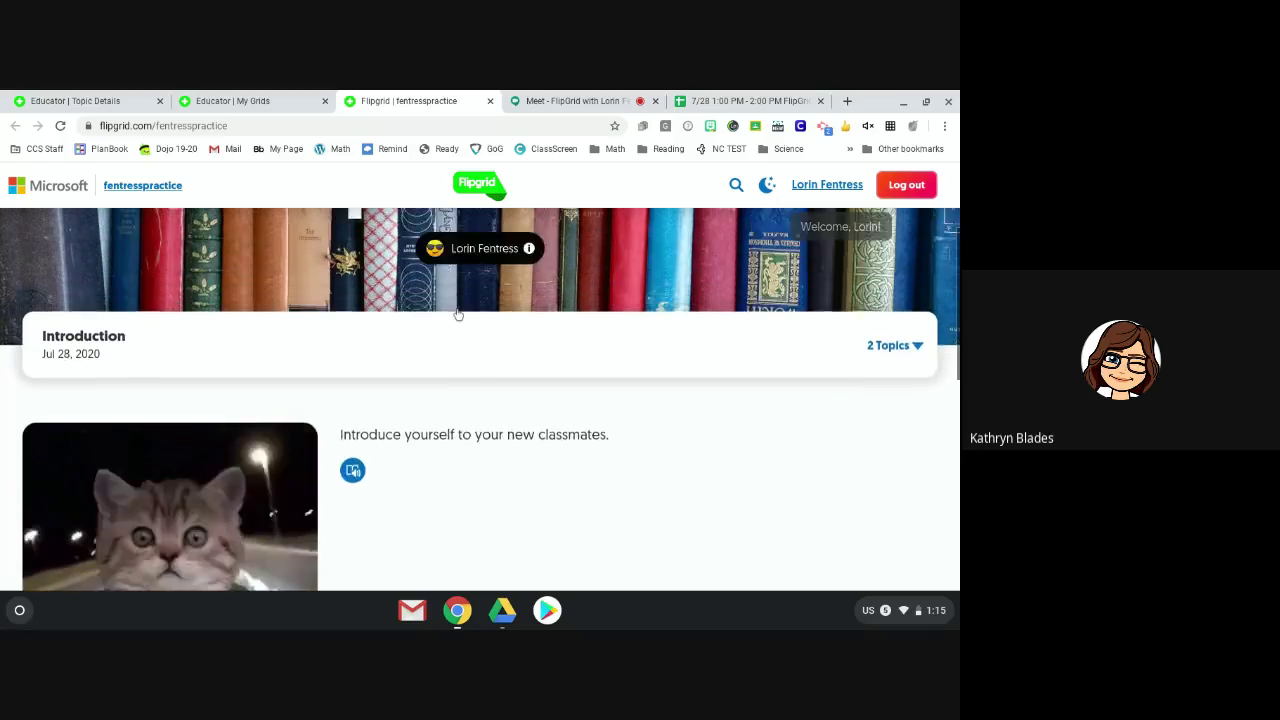
pyautogui.scroll(-1, 457, 316)
pyautogui.scroll(-5, 457, 316)
pyautogui.scroll(6, 457, 314)
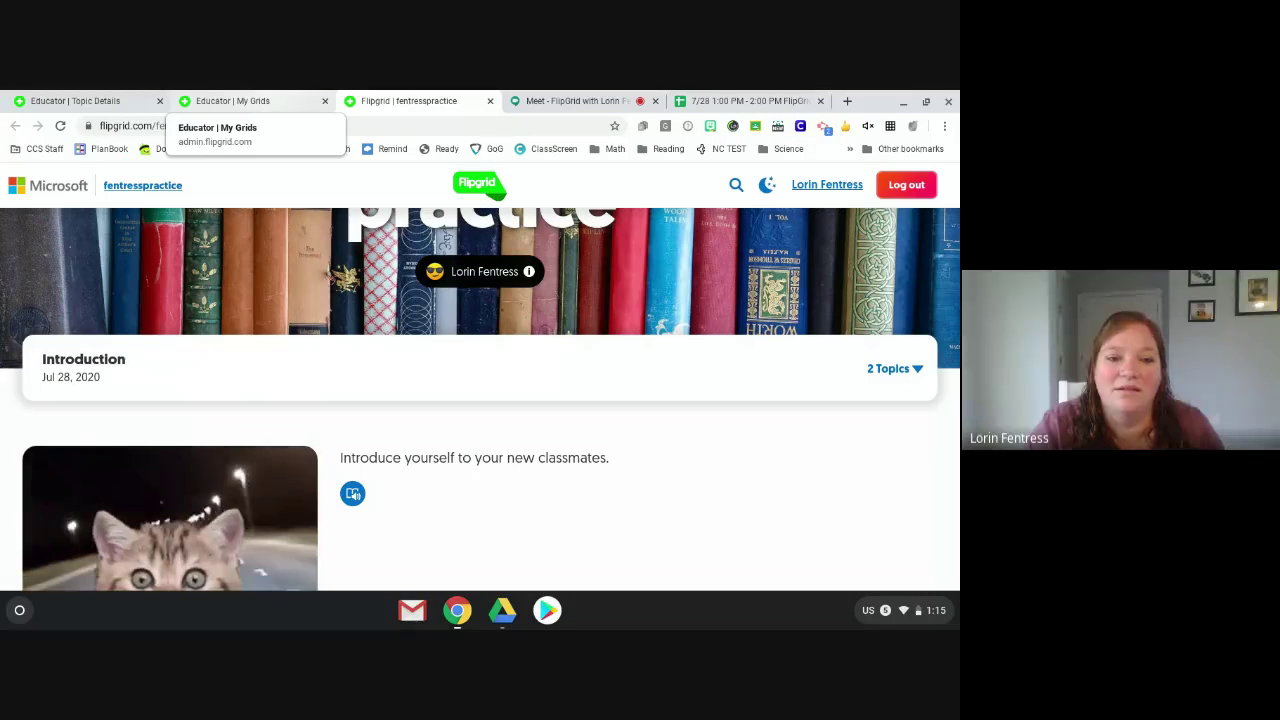
pyautogui.click(265, 101)
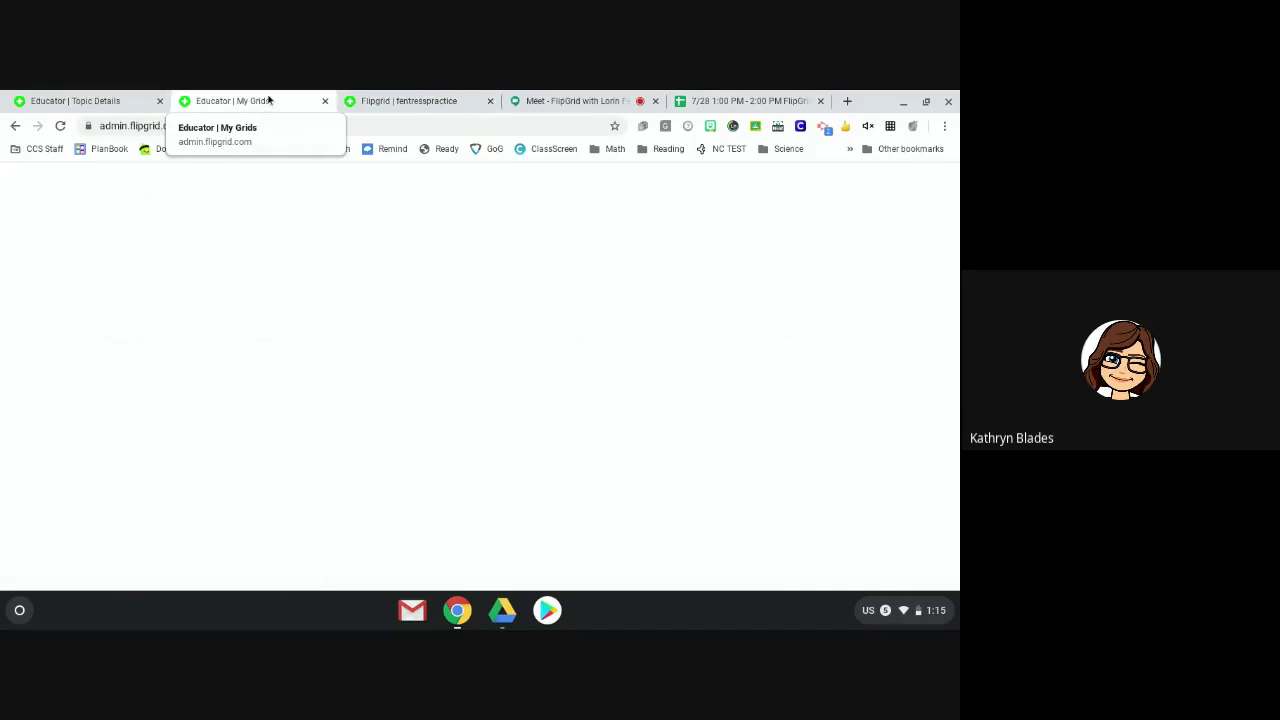
pyautogui.scroll(-1, 383, 363)
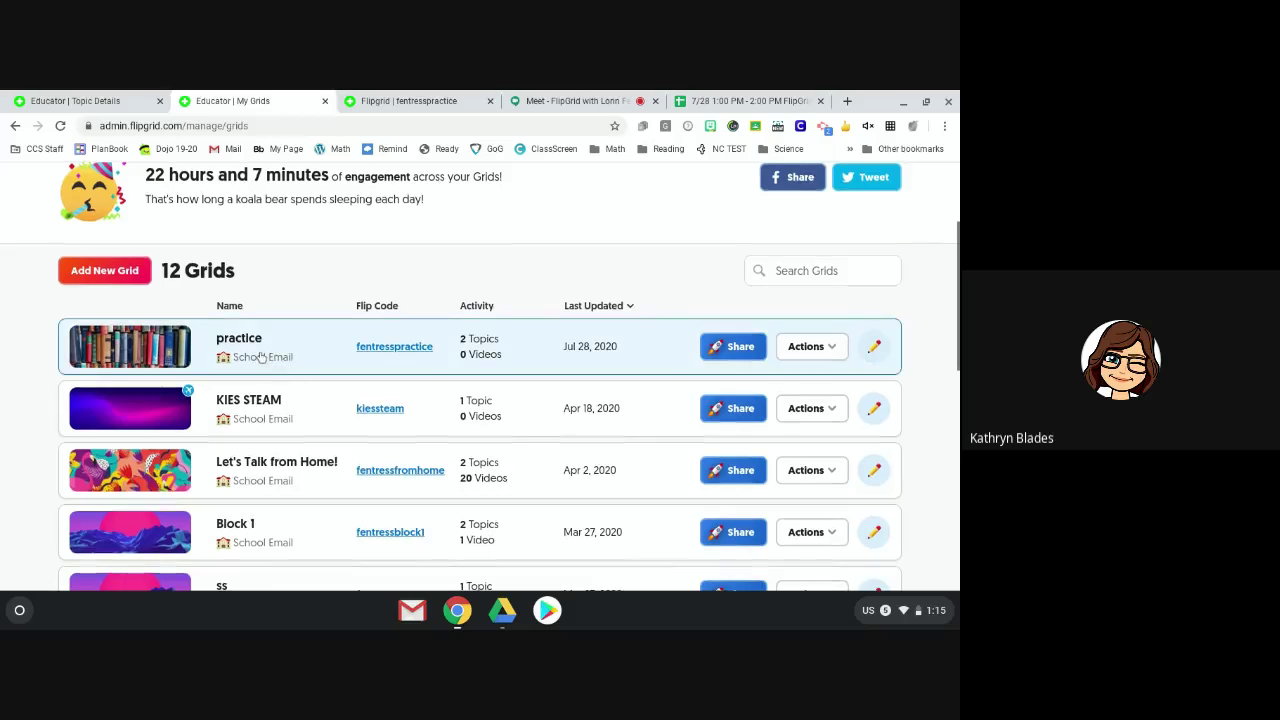
pyautogui.click(810, 346)
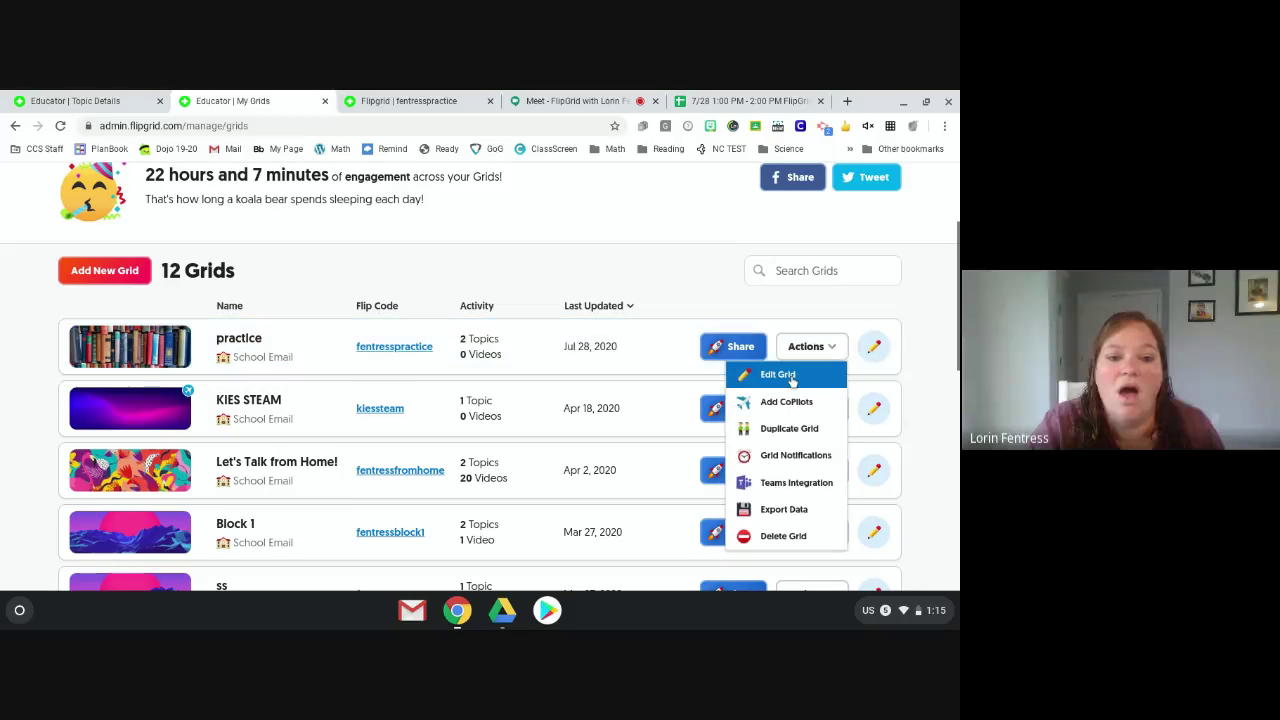
pyautogui.click(778, 375)
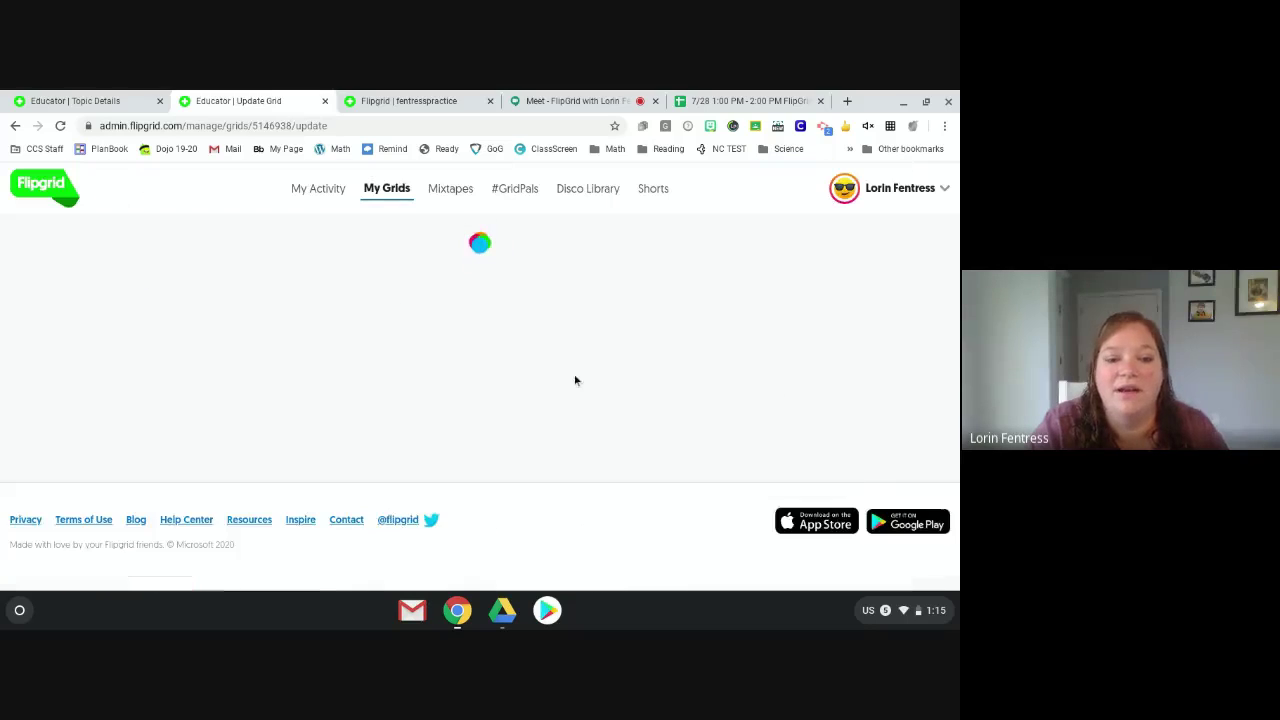
pyautogui.scroll(-4, 525, 380)
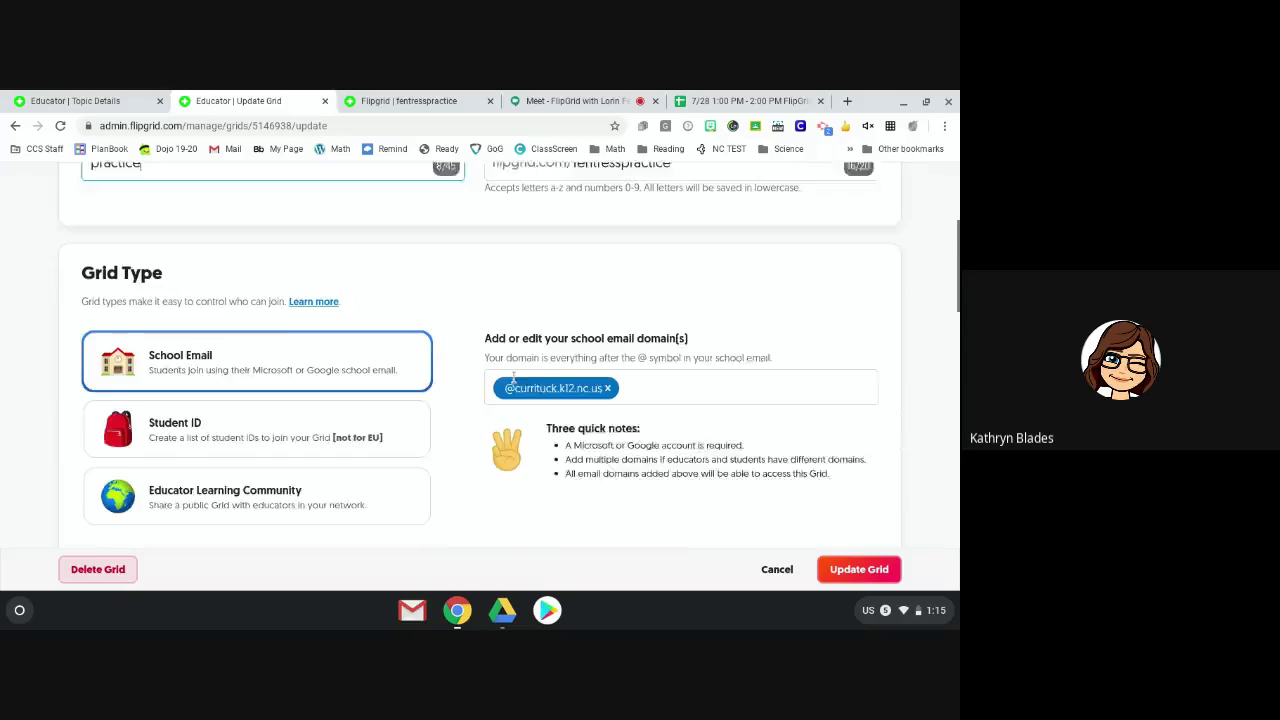
pyautogui.scroll(-3, 513, 376)
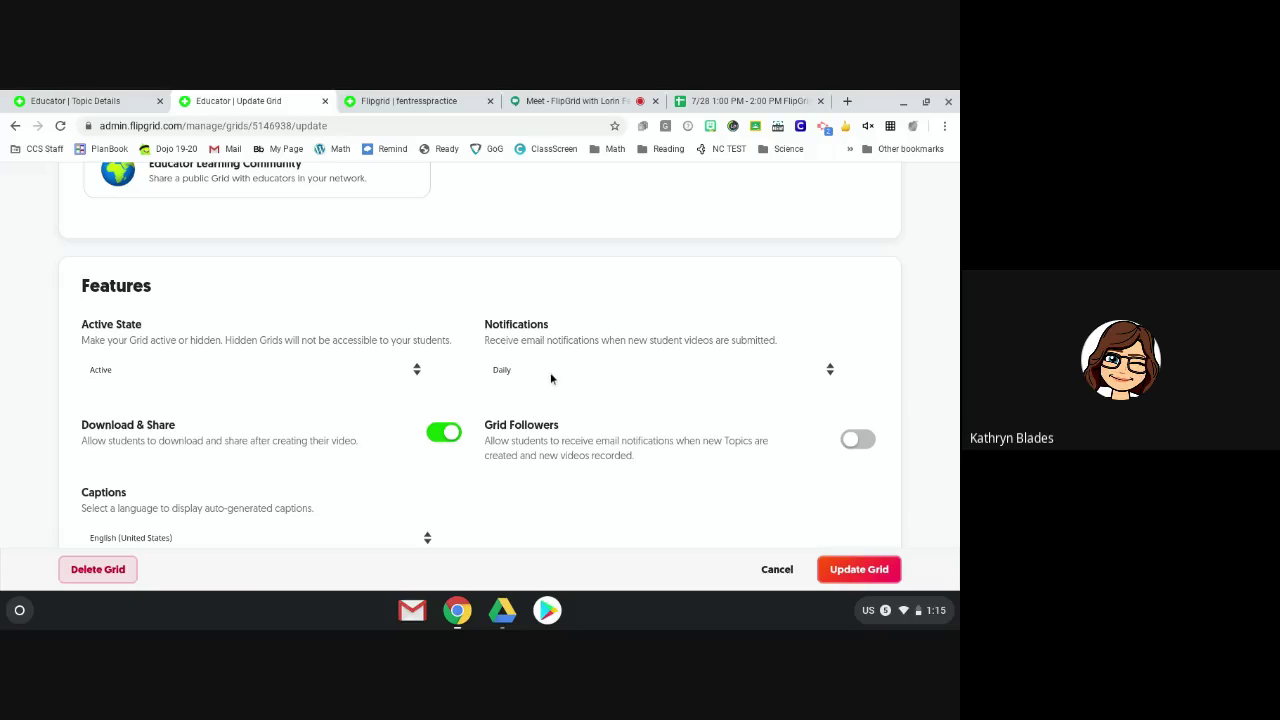
pyautogui.click(440, 440)
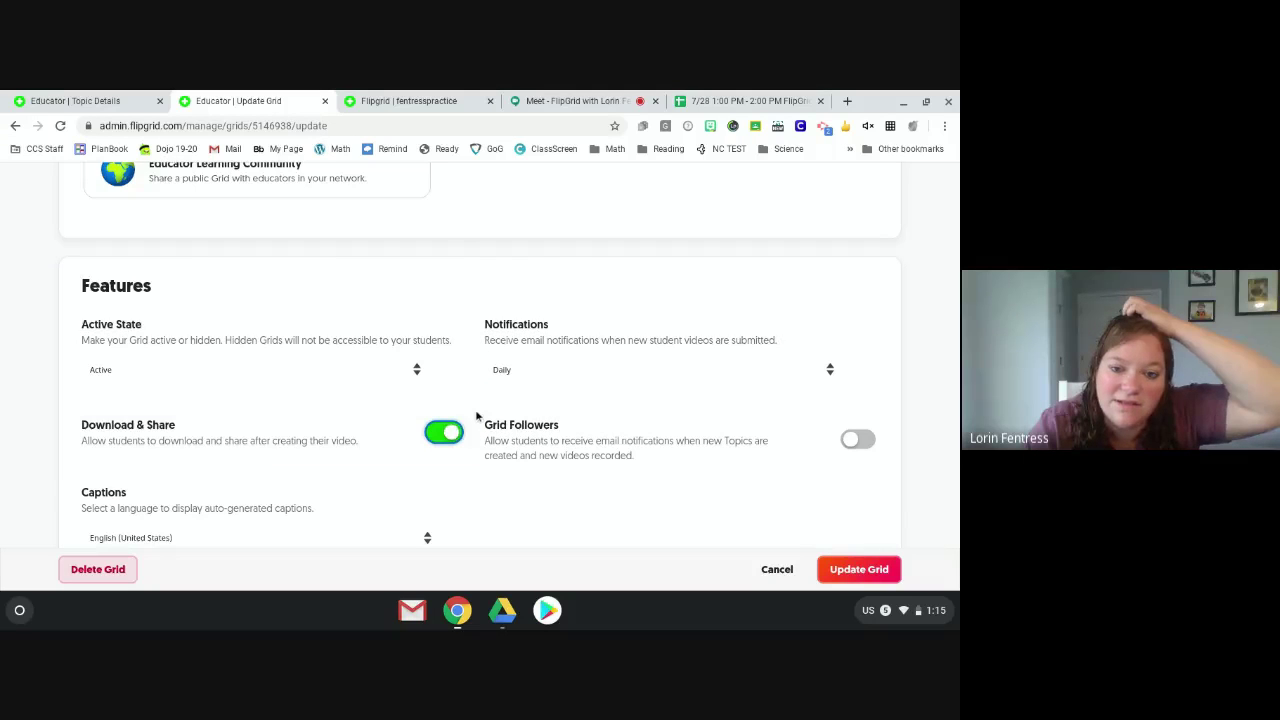
pyautogui.scroll(-3, 534, 355)
pyautogui.scroll(10, 535, 359)
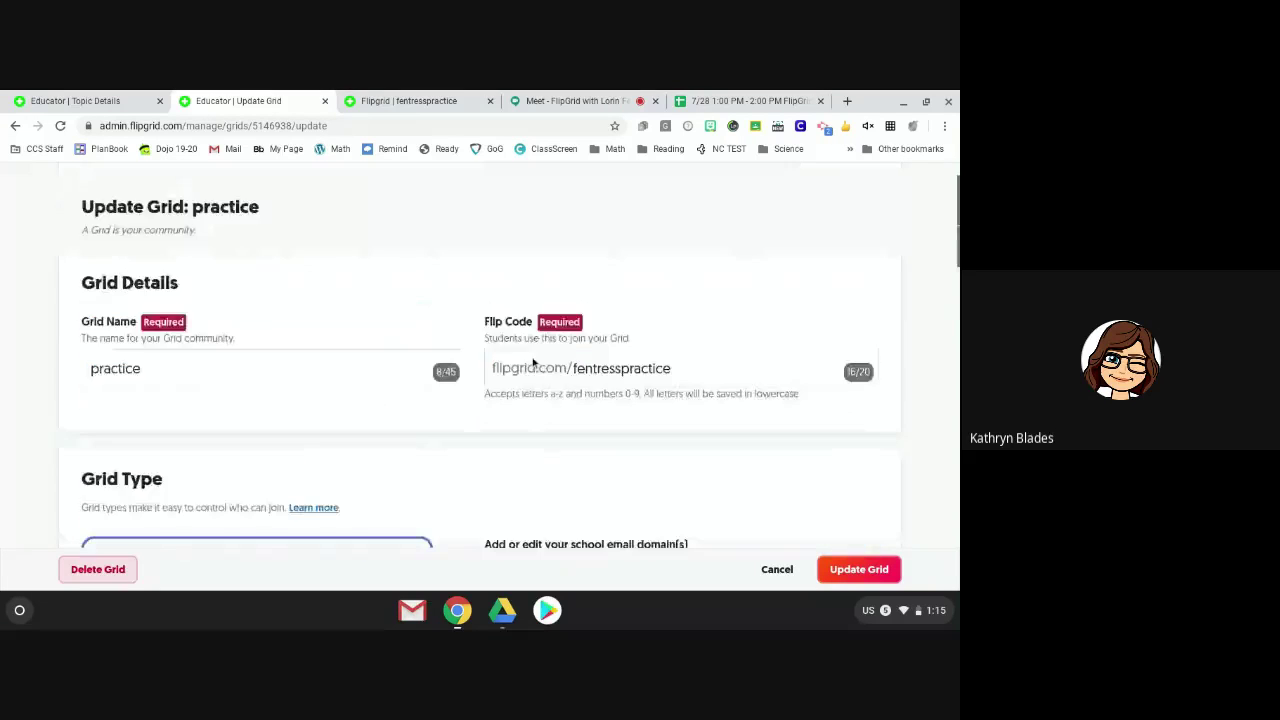
pyautogui.click(15, 126)
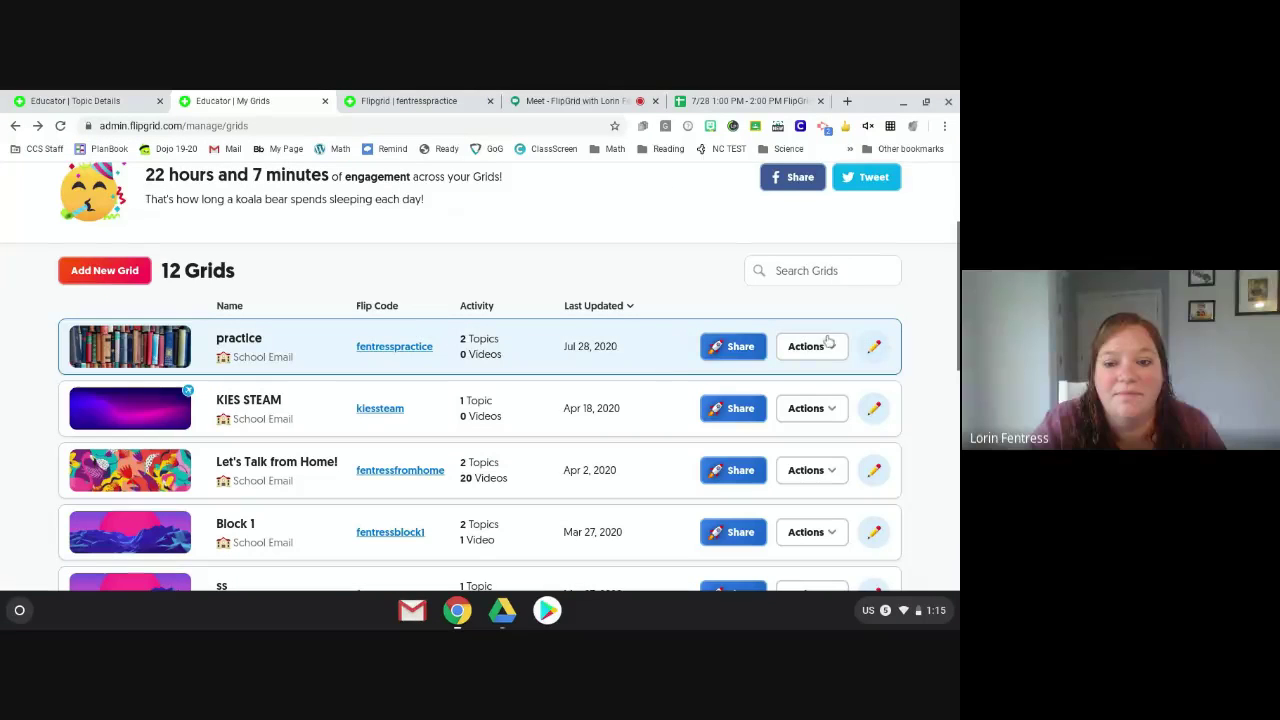
pyautogui.click(835, 347)
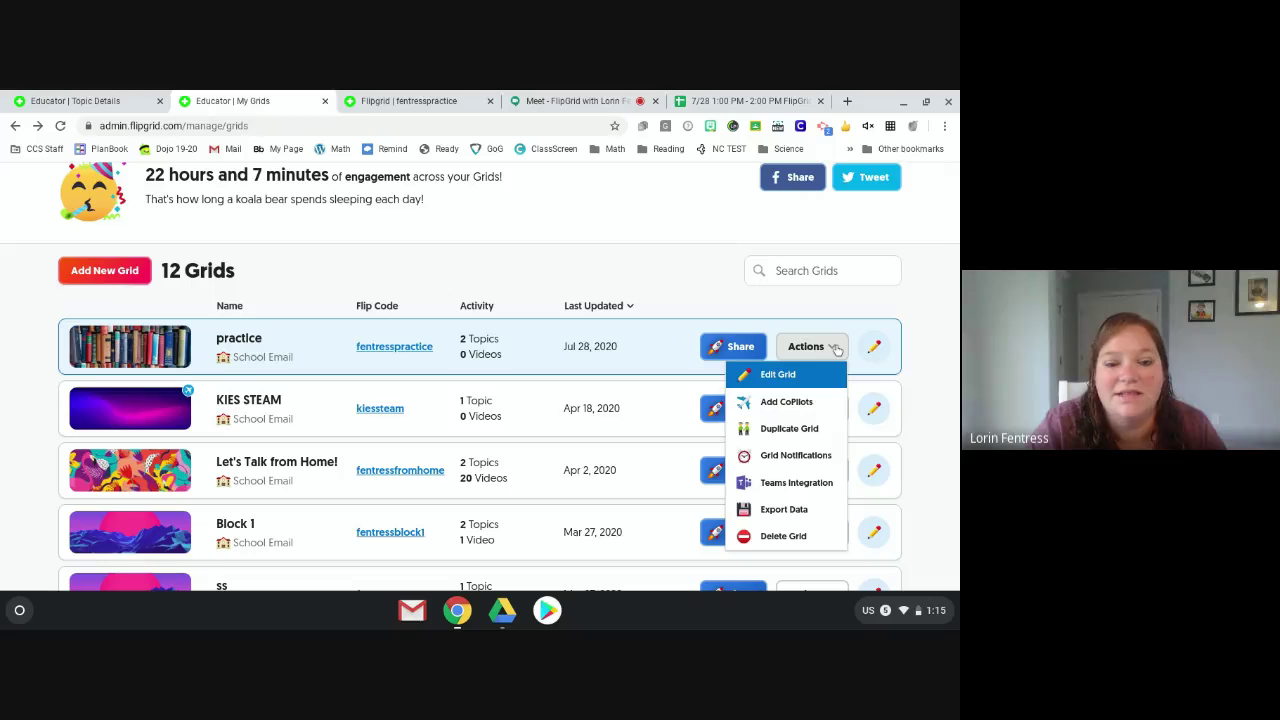
pyautogui.click(837, 348)
pyautogui.click(876, 348)
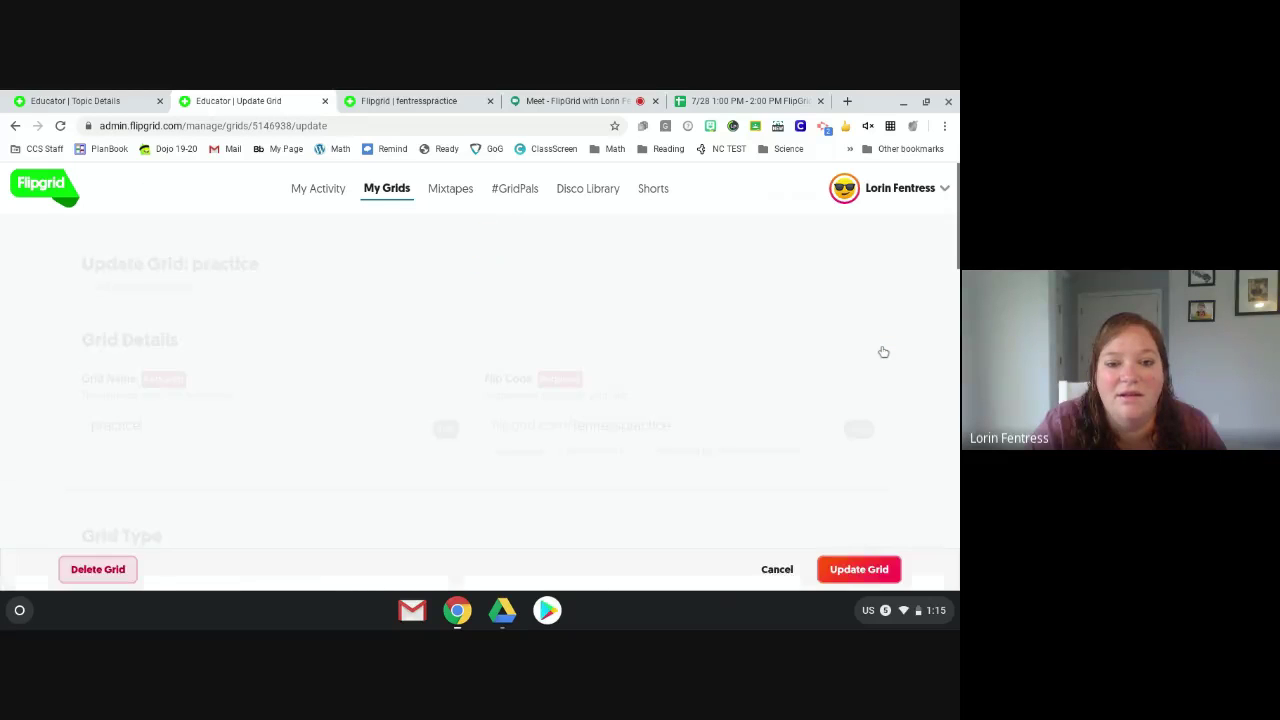
pyautogui.scroll(-5, 808, 354)
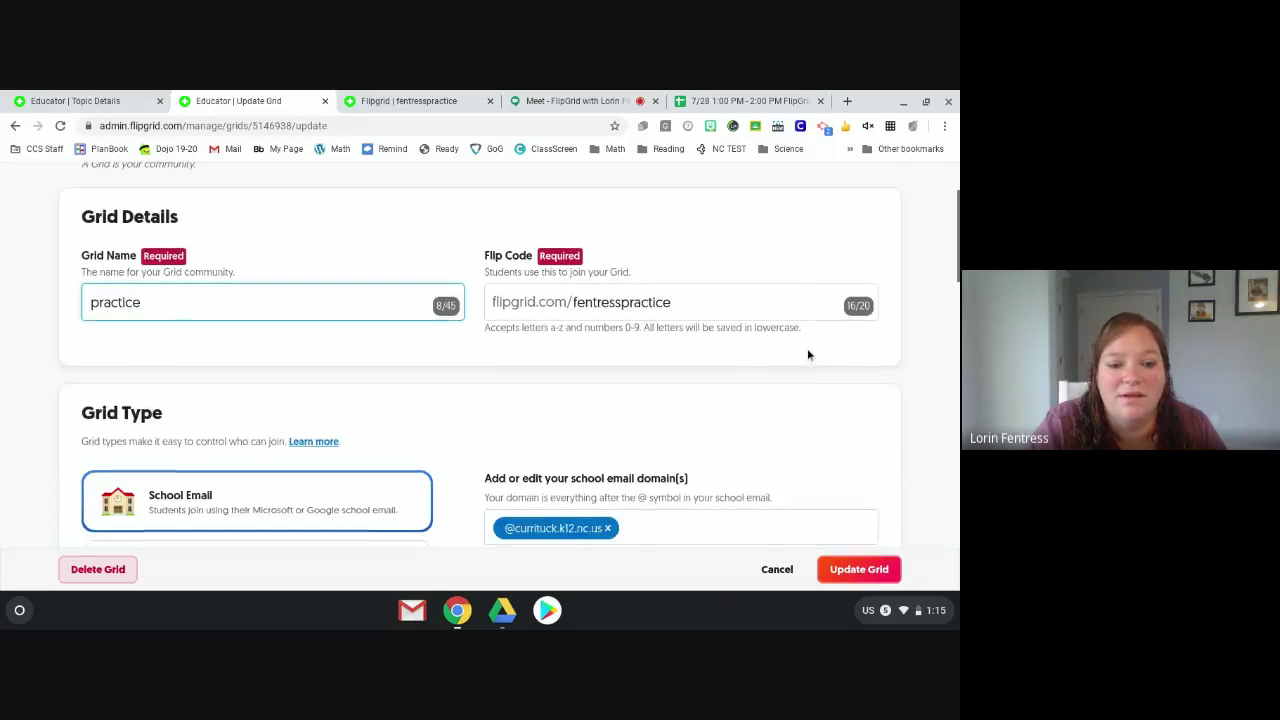
pyautogui.scroll(-3, 800, 354)
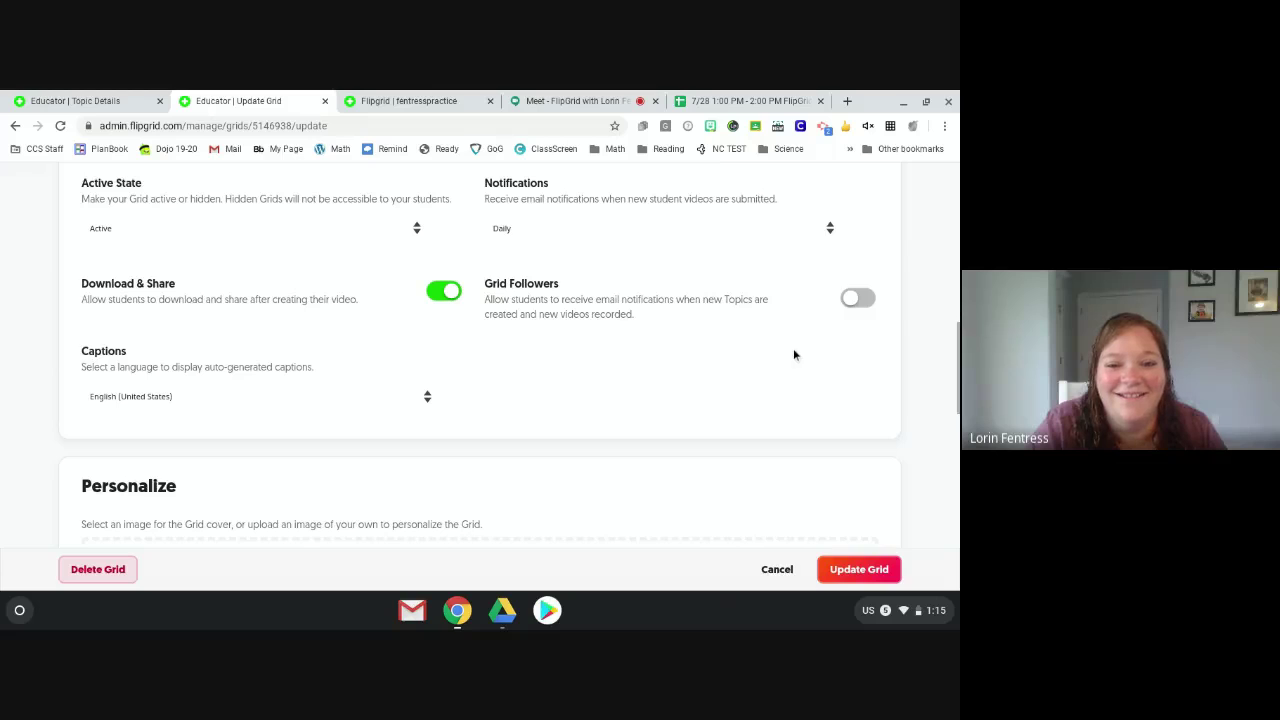
pyautogui.scroll(-5, 793, 355)
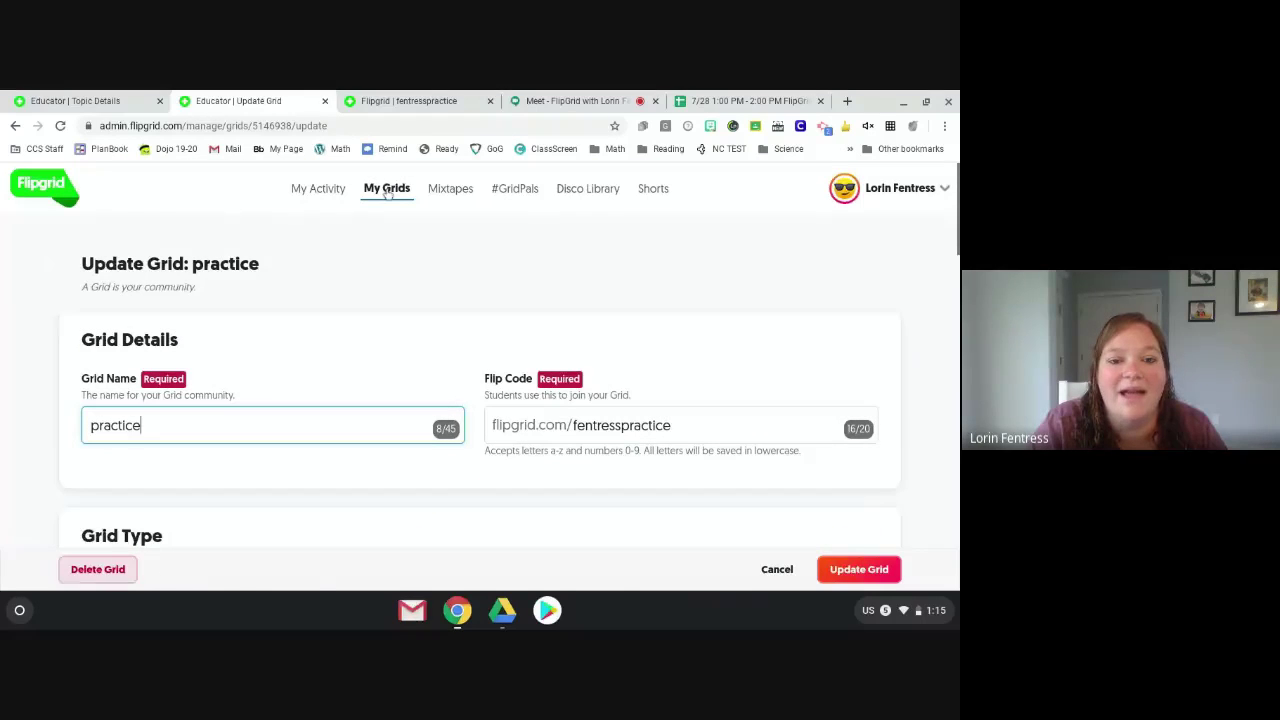
pyautogui.click(387, 192)
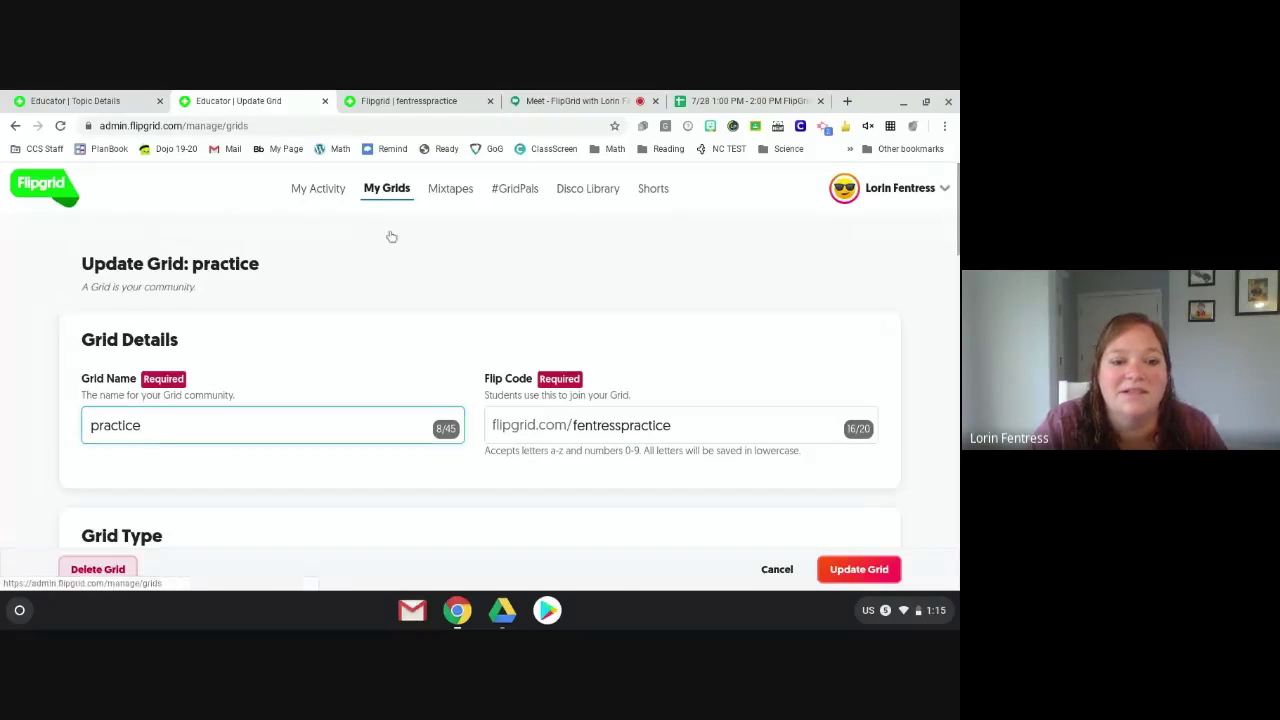
pyautogui.scroll(-2, 275, 429)
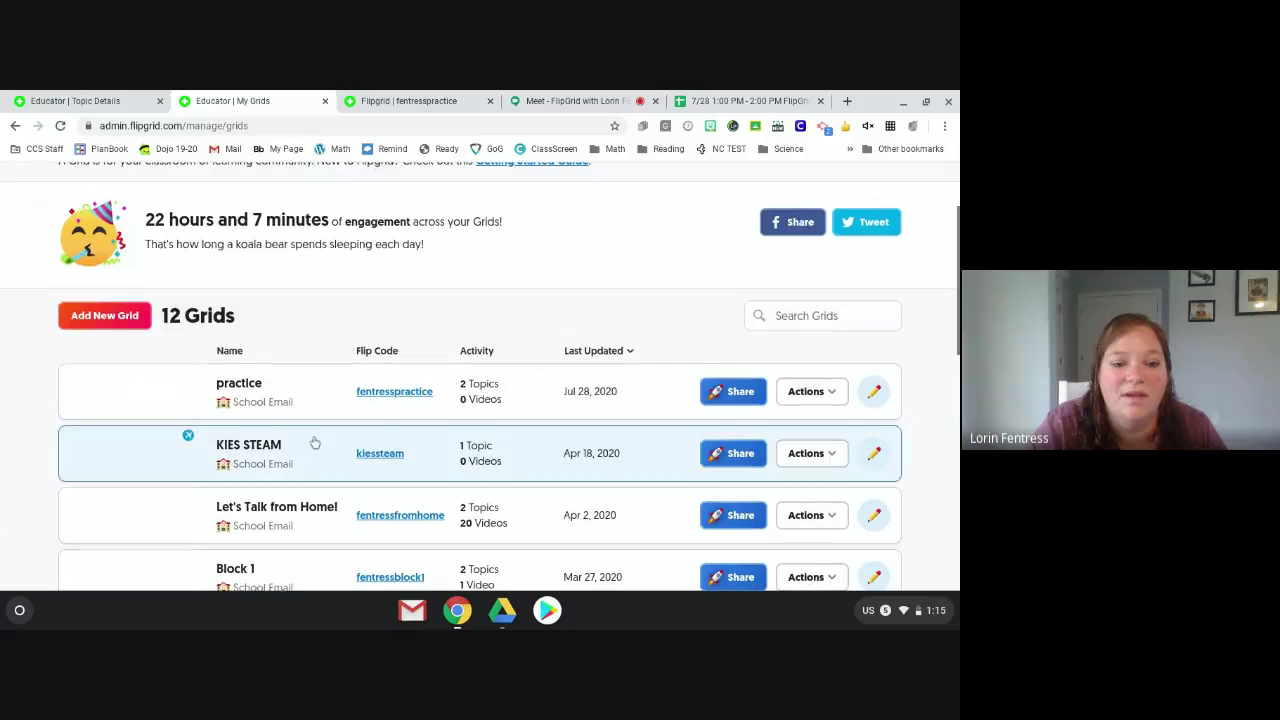
pyautogui.click(391, 393)
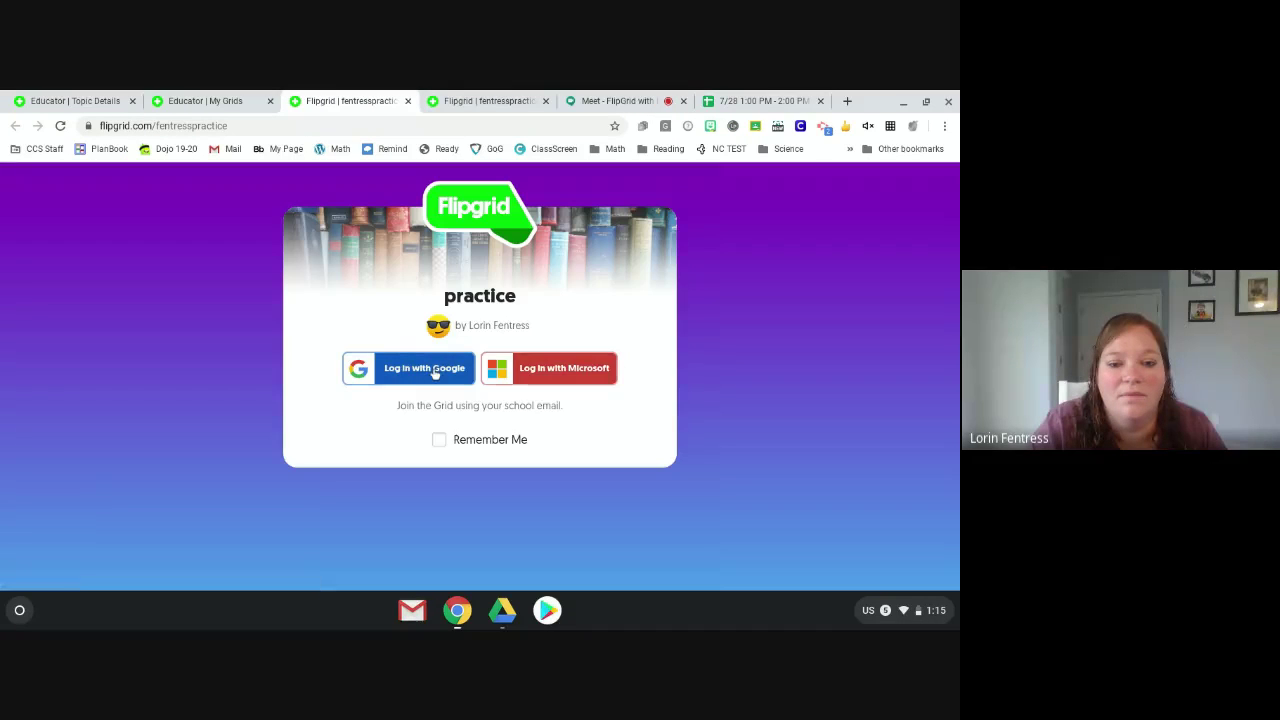
pyautogui.click(429, 373)
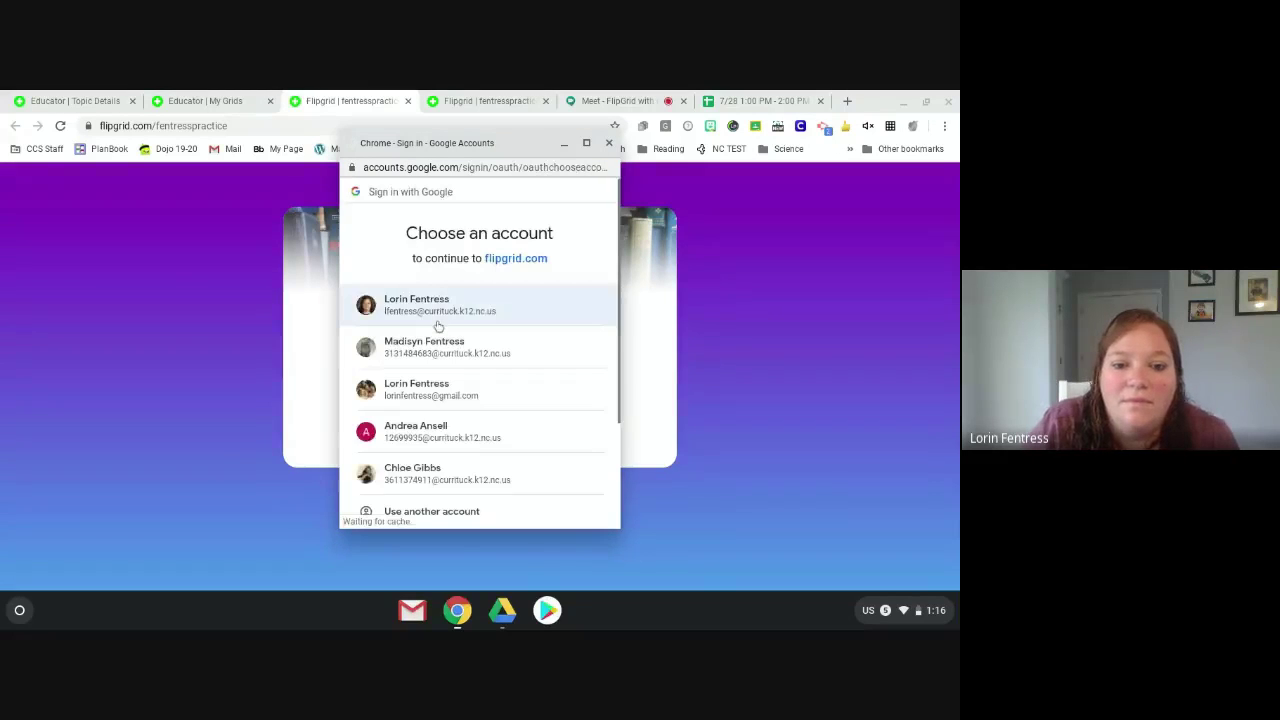
pyautogui.click(440, 320)
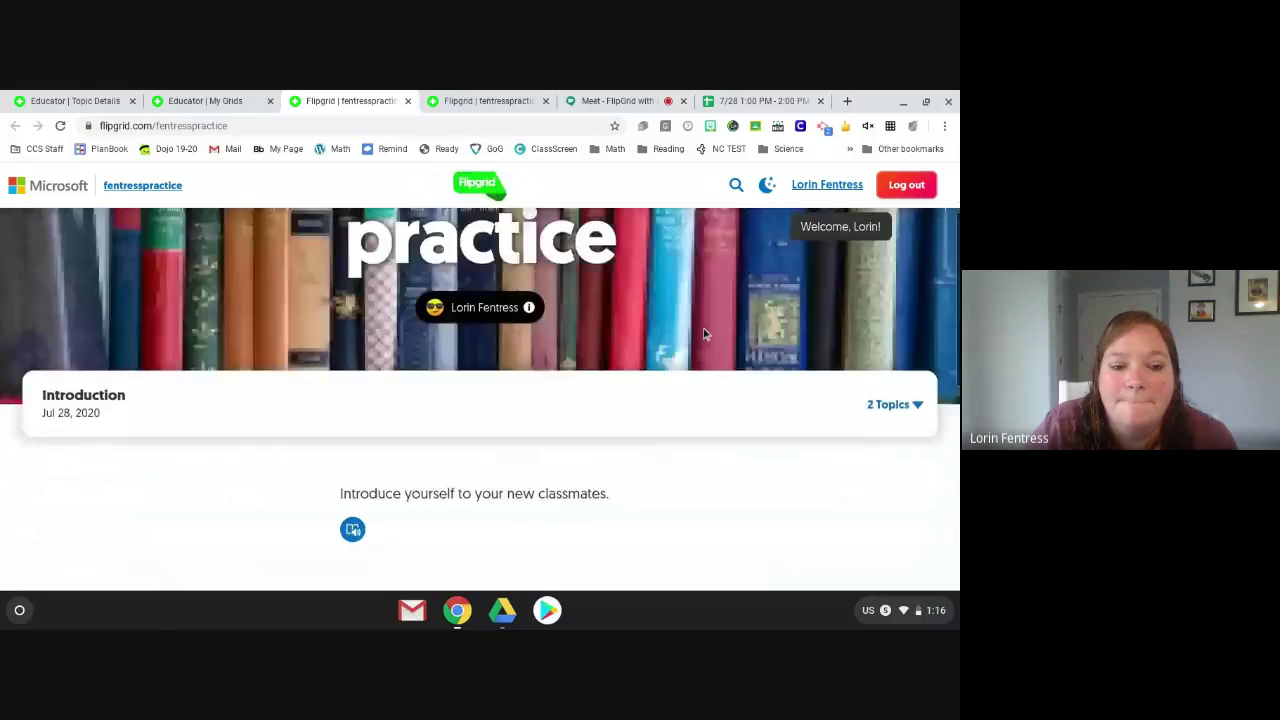
pyautogui.scroll(-1, 684, 345)
pyautogui.scroll(-6, 486, 329)
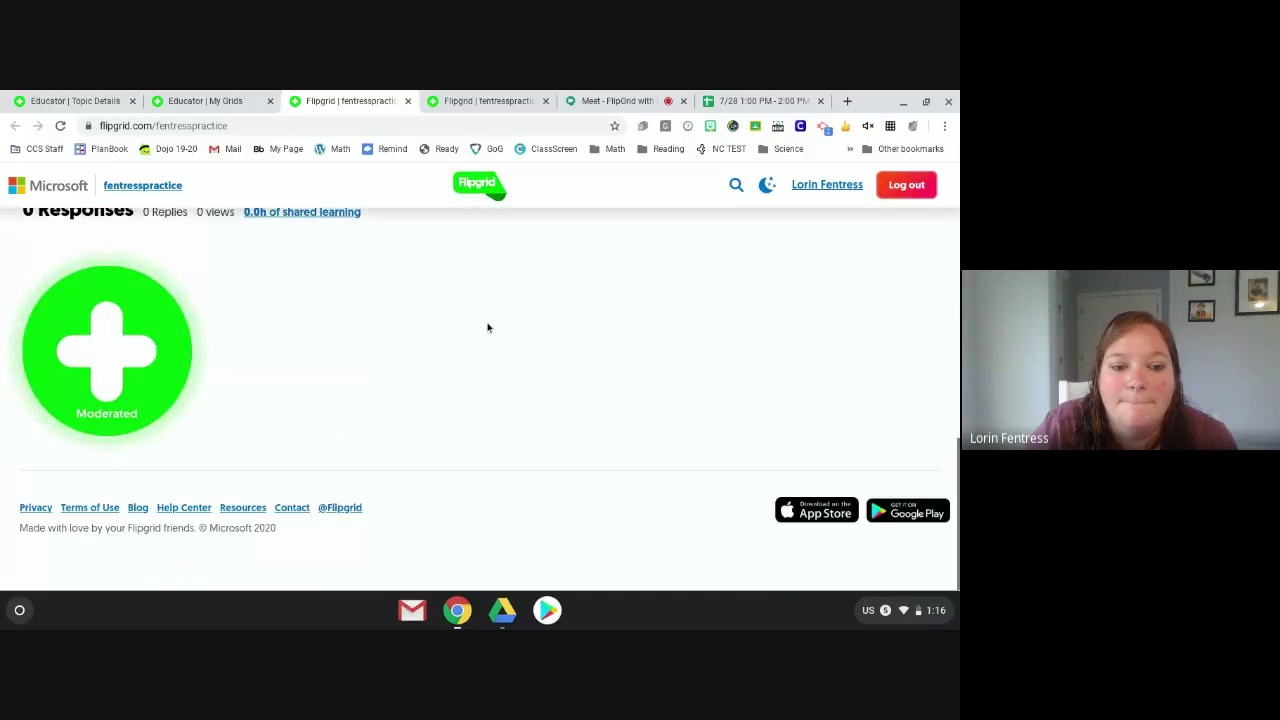
pyautogui.scroll(5, 486, 329)
pyautogui.click(218, 93)
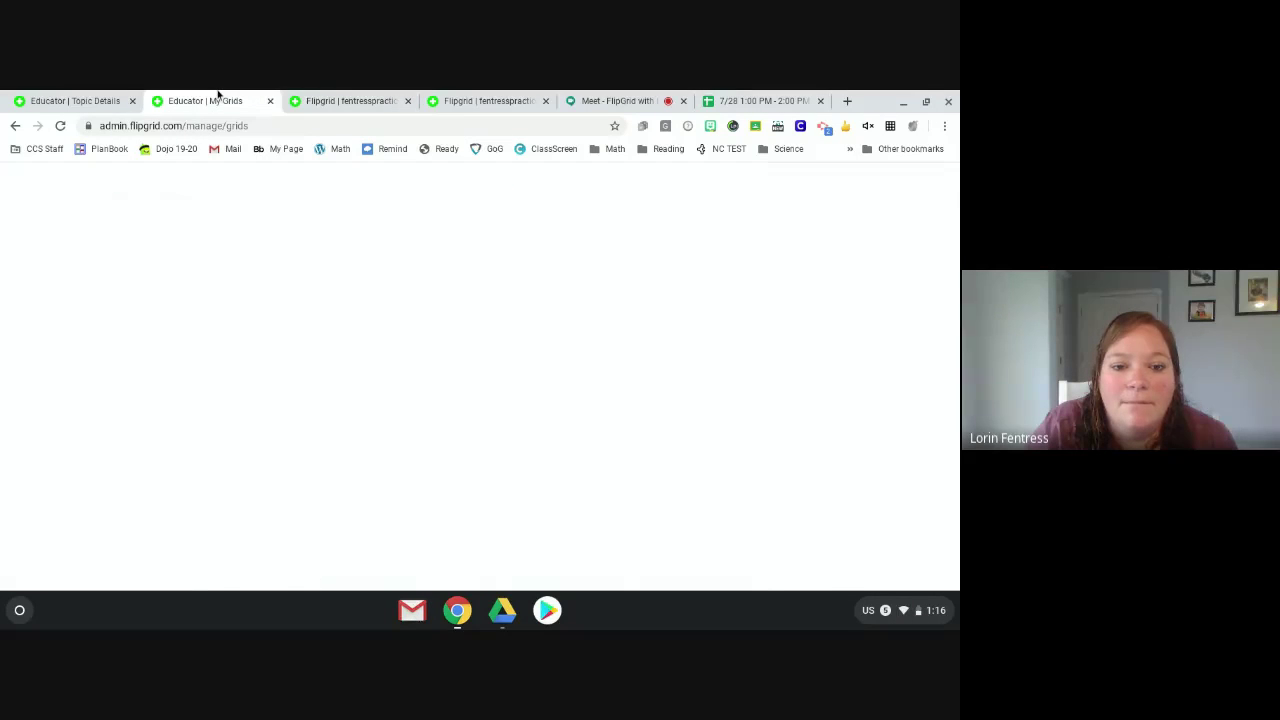
pyautogui.click(320, 97)
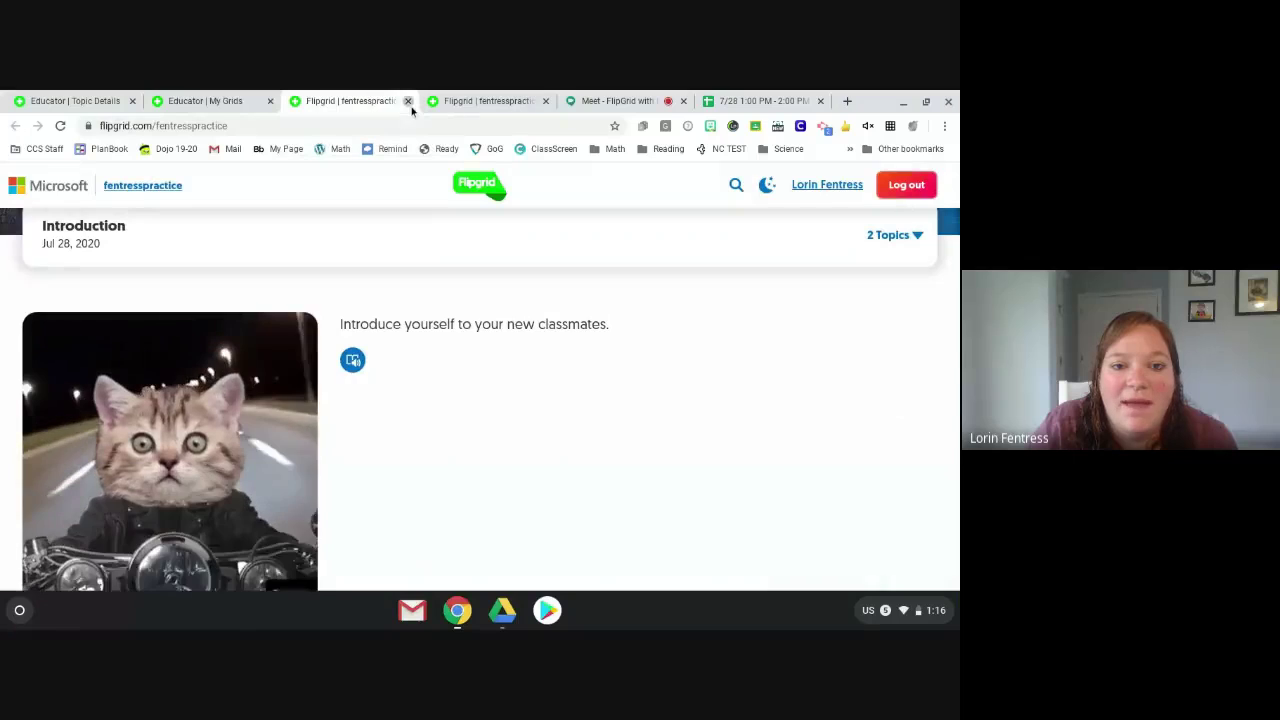
pyautogui.click(408, 101)
pyautogui.click(408, 101)
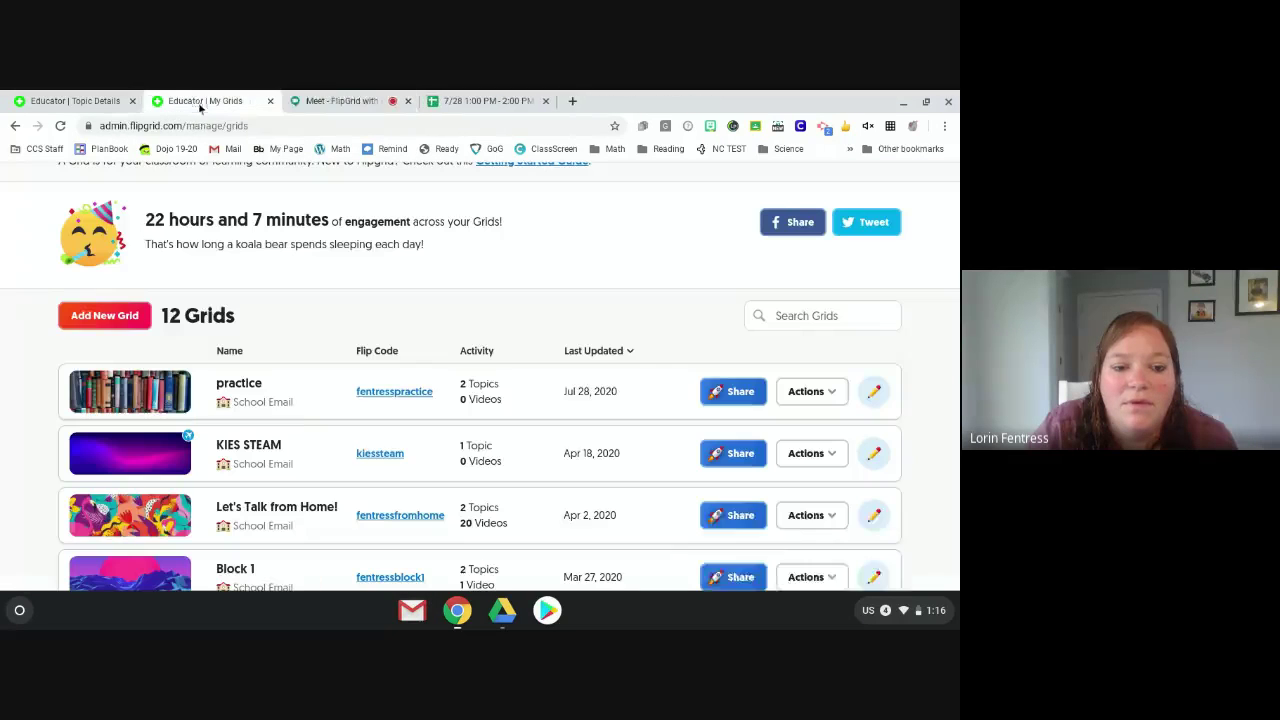
# - Open the practice grid's details and choose Edit Topic from the Introduction topic's Actions menu
pyautogui.scroll(-2, 402, 364)
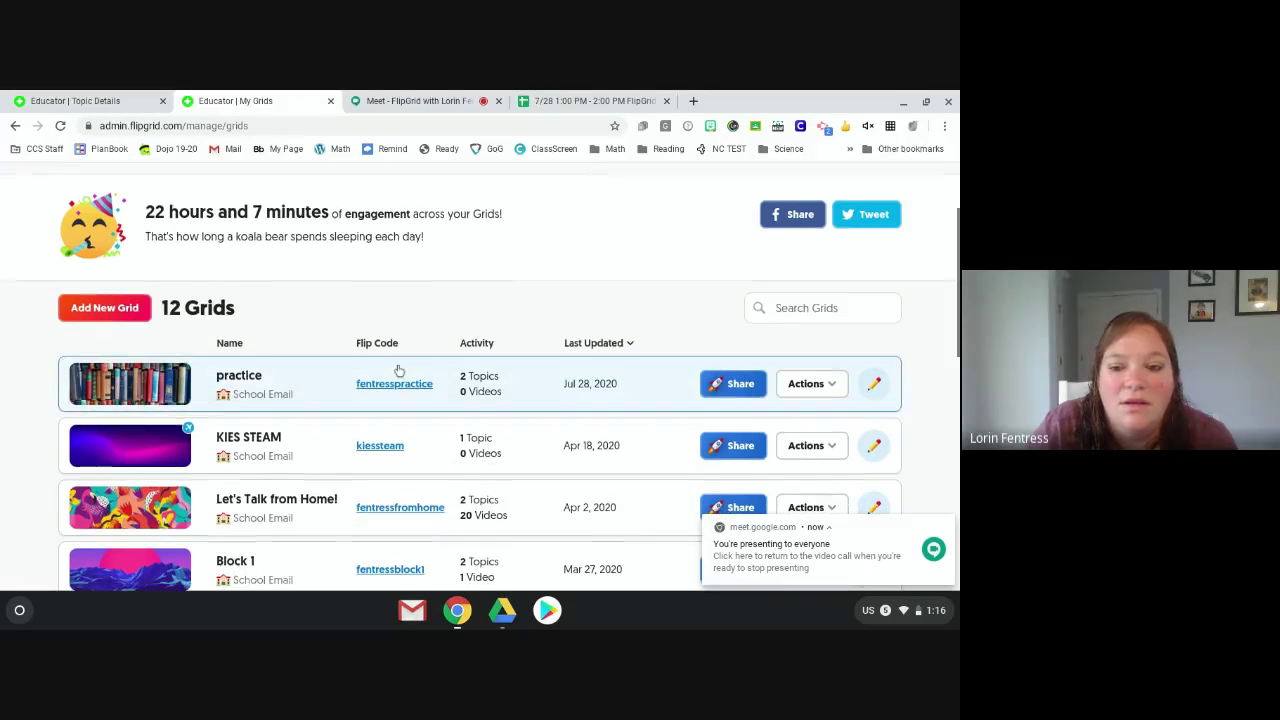
pyautogui.scroll(3, 495, 350)
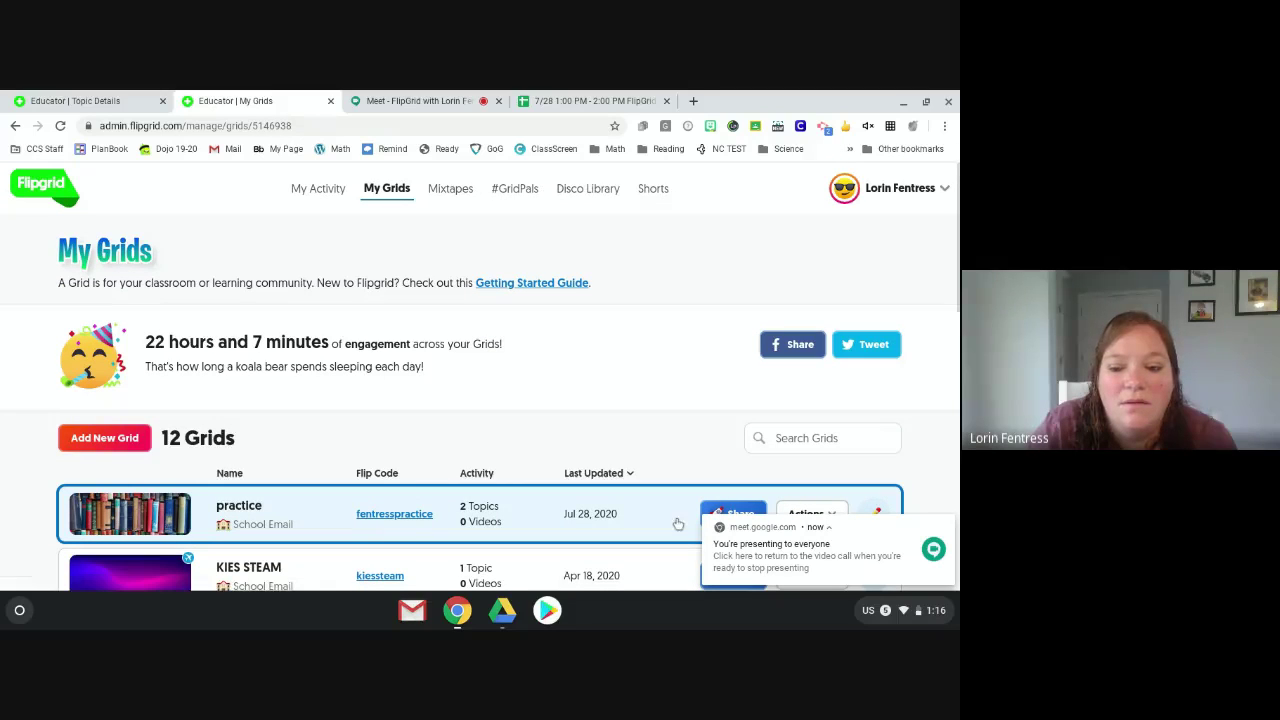
pyautogui.click(640, 514)
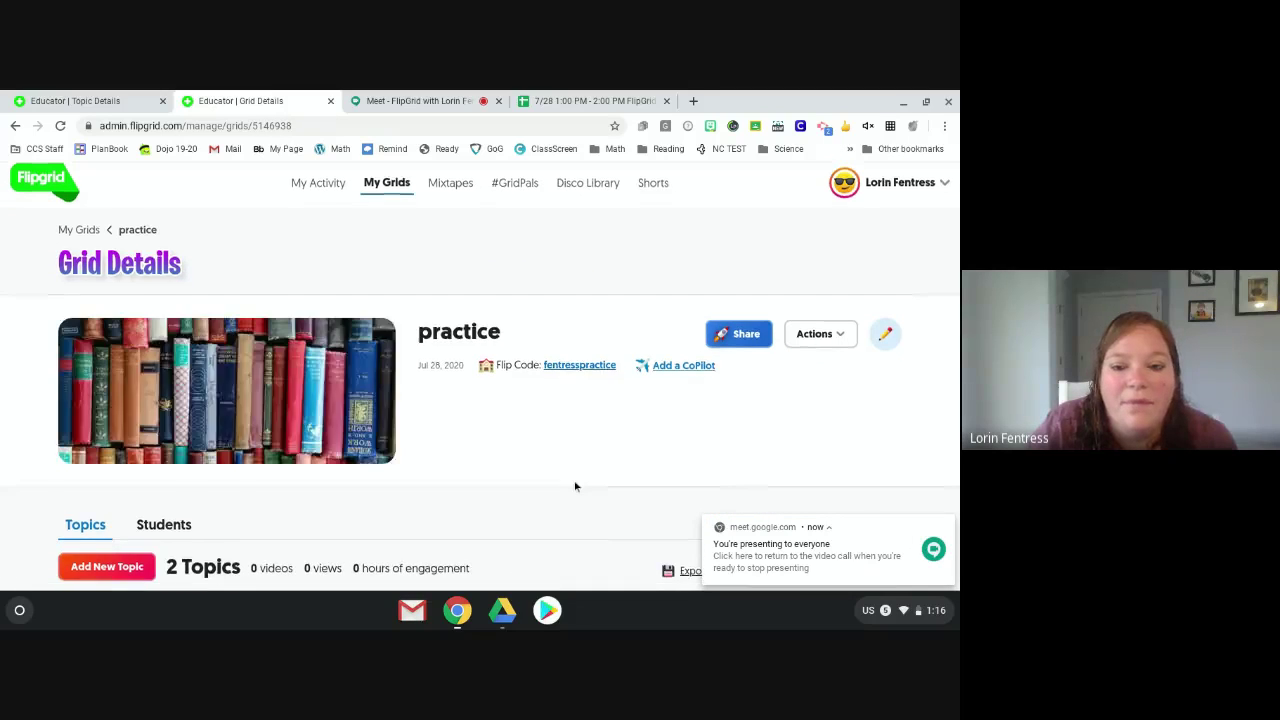
pyautogui.scroll(-3, 648, 459)
pyautogui.scroll(1, 648, 459)
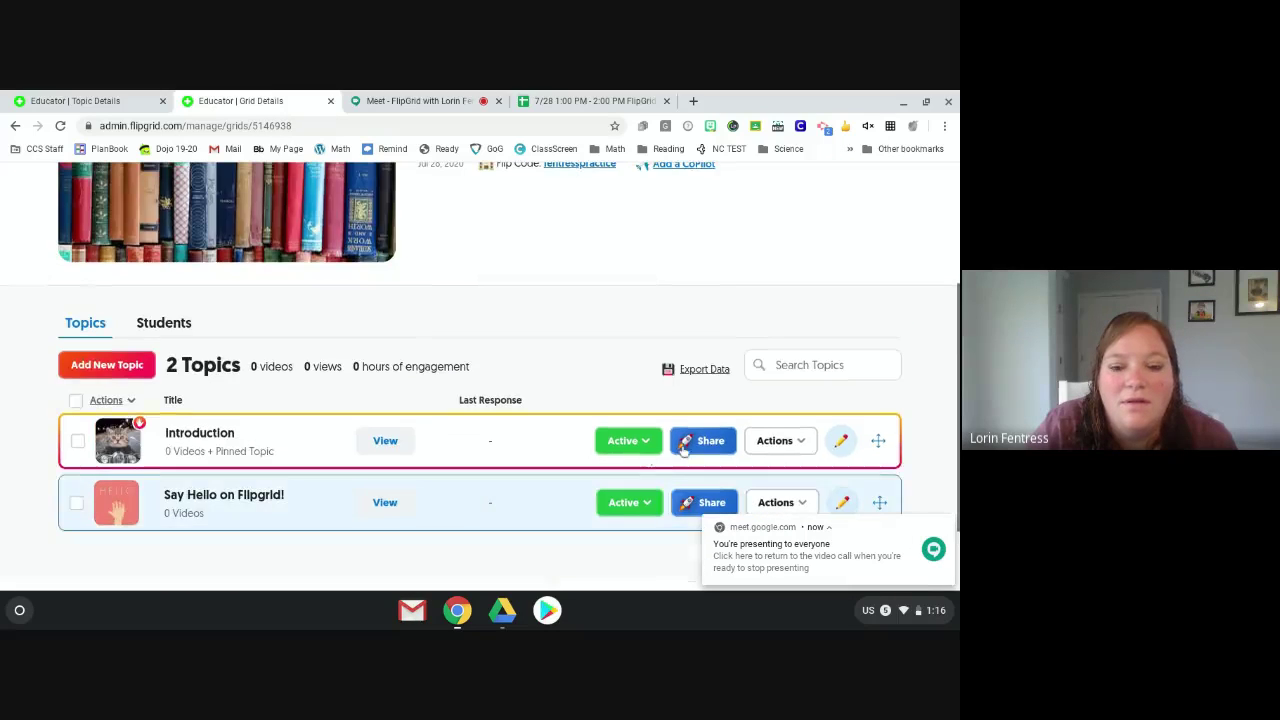
pyautogui.click(795, 440)
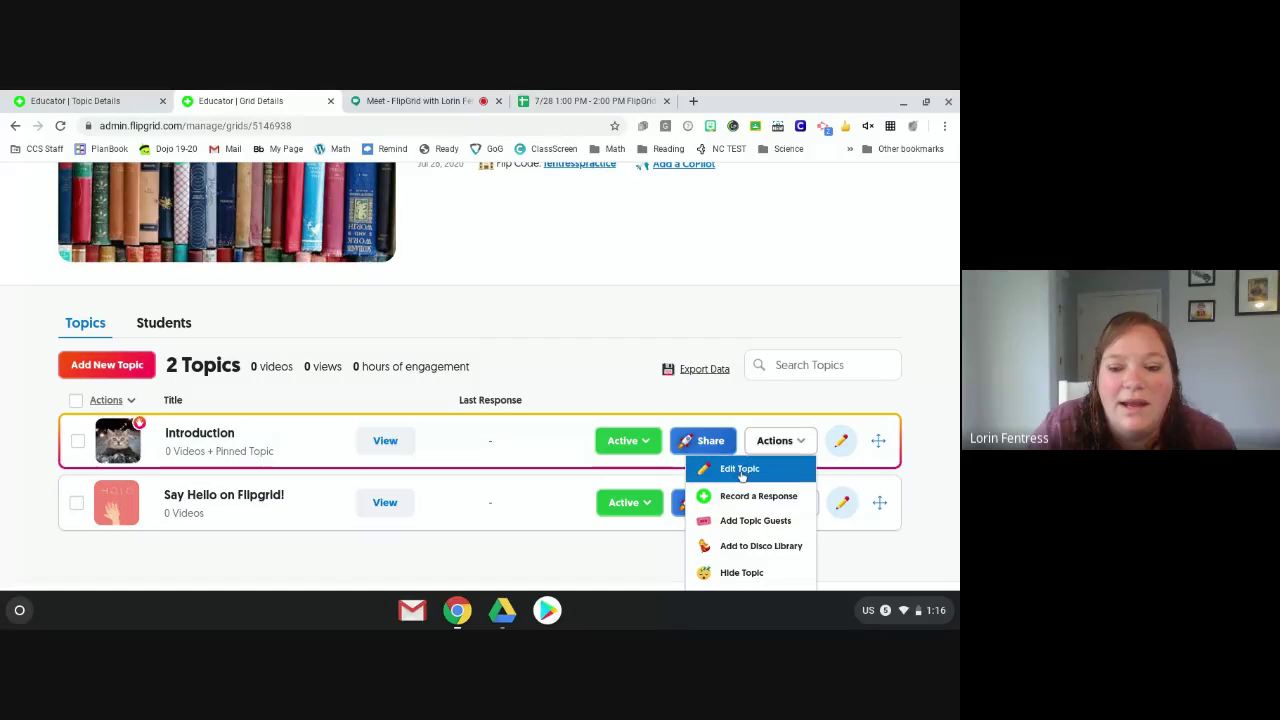
pyautogui.click(741, 470)
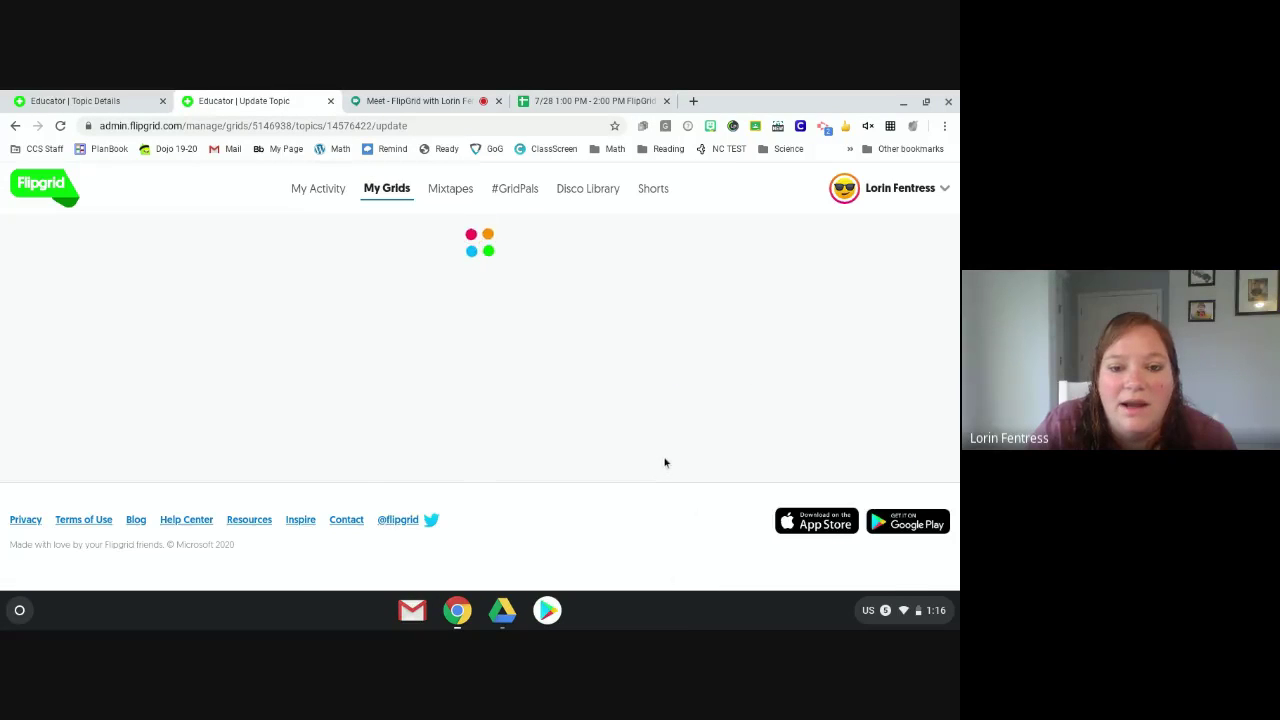
# - Scroll the Update Topic form and confirm Video and Selfie Styles stays Selfies Only
pyautogui.scroll(-3, 520, 430)
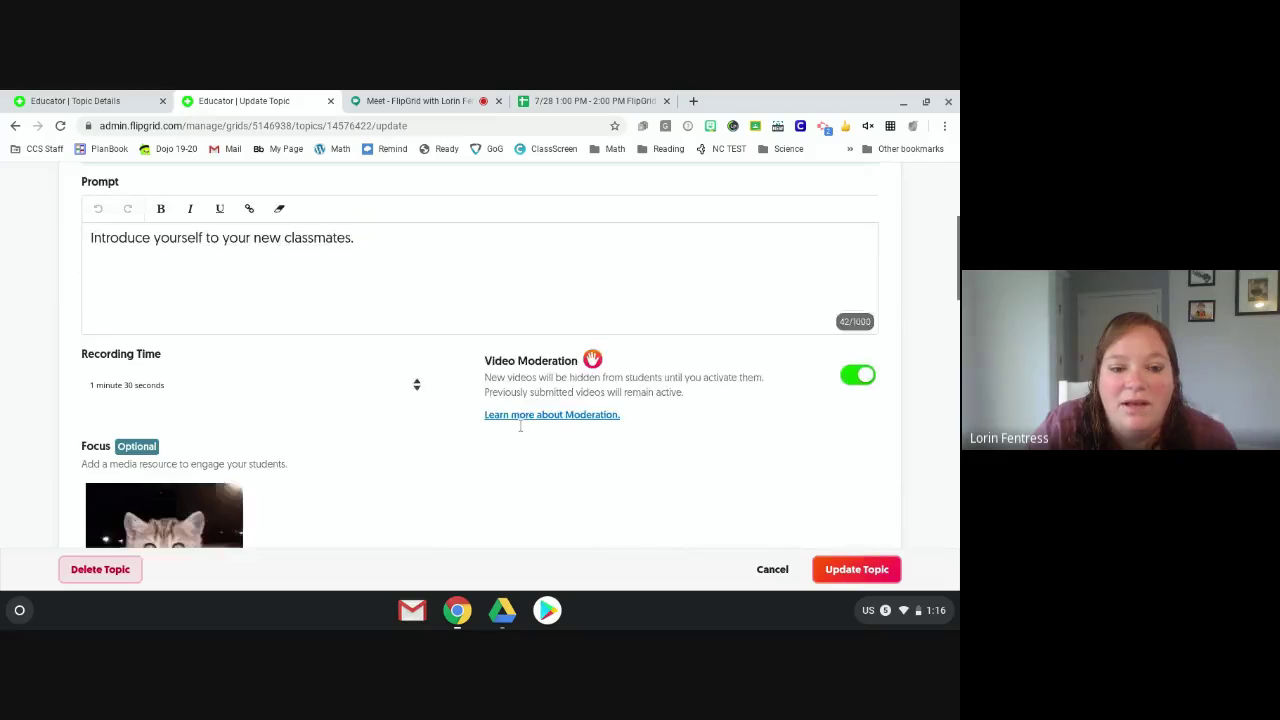
pyautogui.scroll(-5, 520, 431)
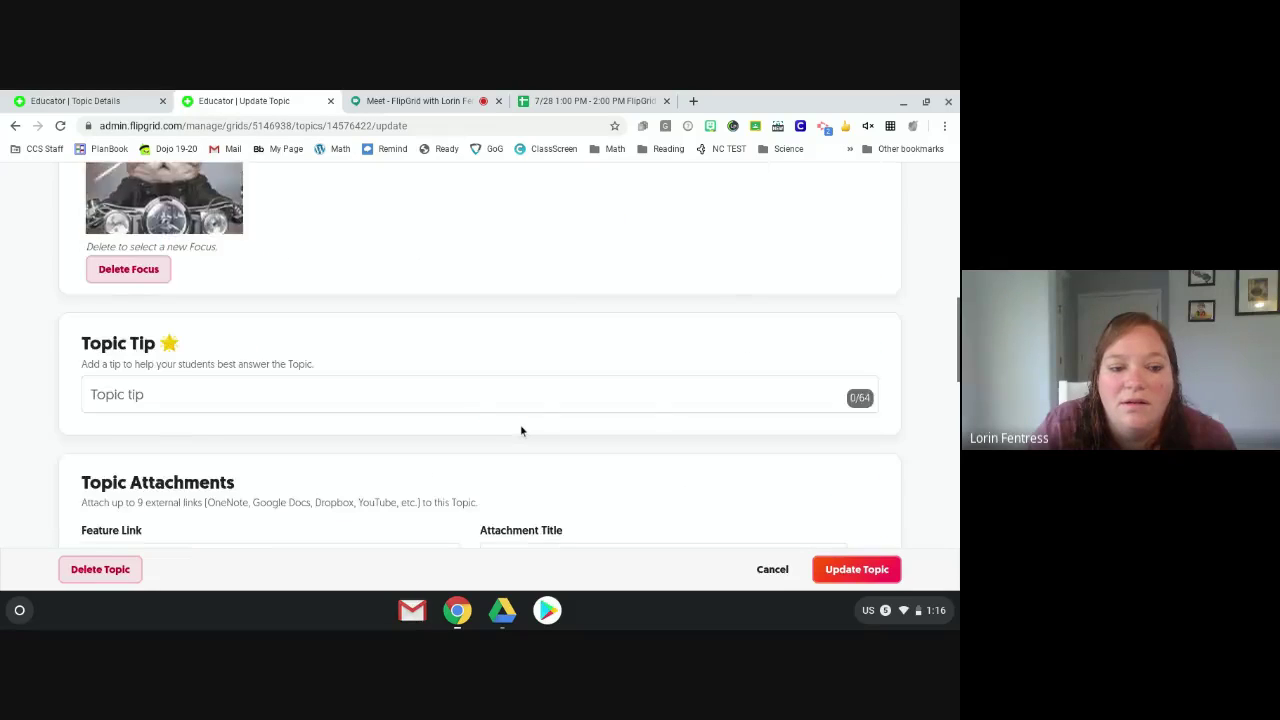
pyautogui.scroll(-2, 520, 431)
pyautogui.rightClick(520, 431)
pyautogui.scroll(-6, 431, 391)
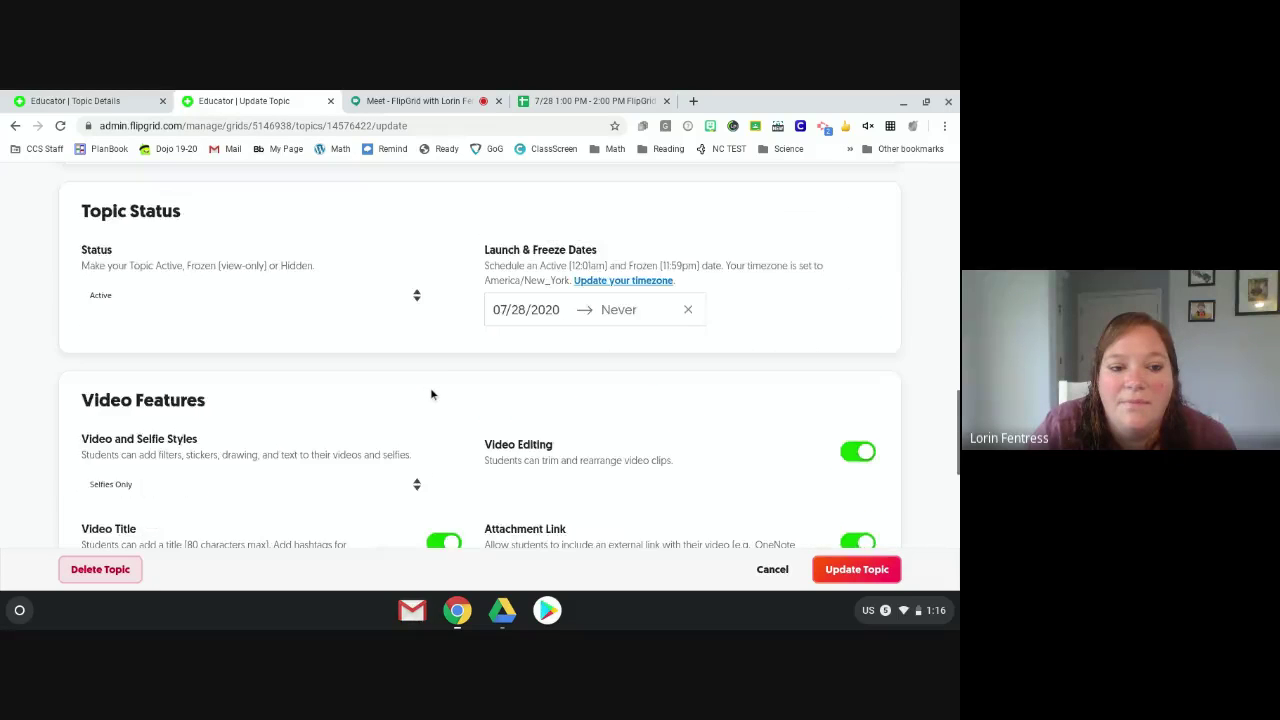
pyautogui.scroll(-1, 431, 393)
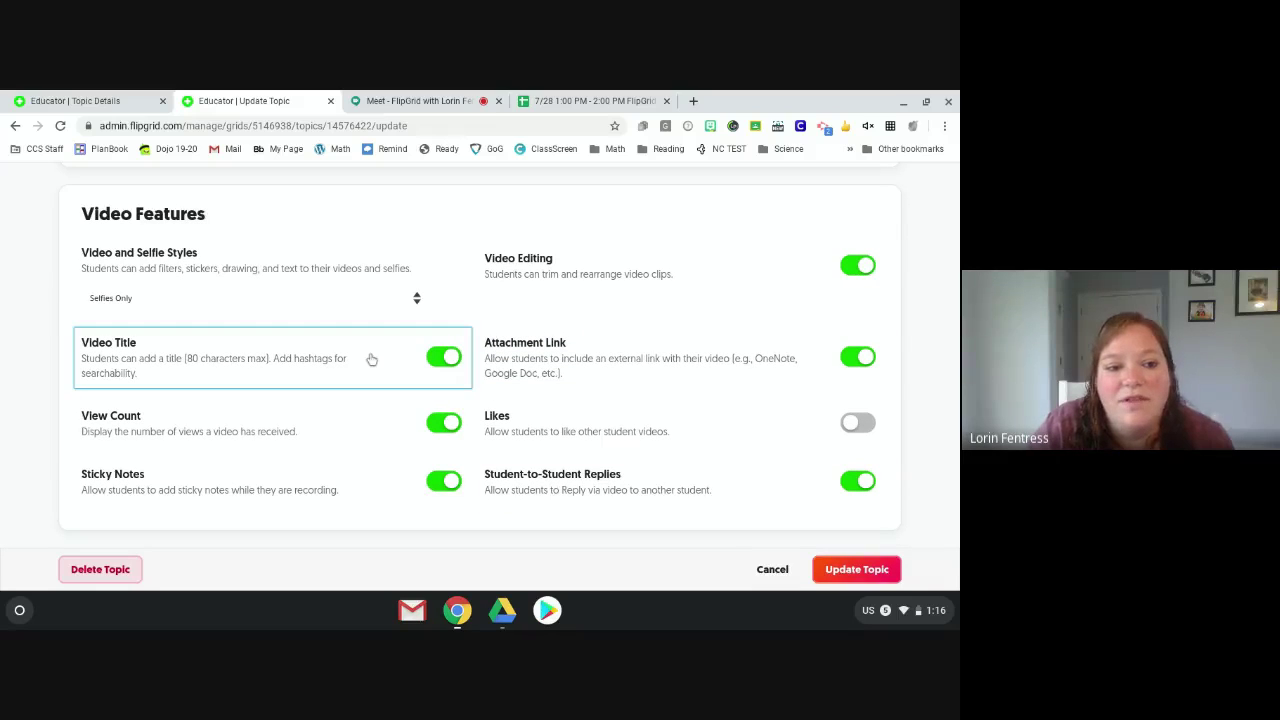
pyautogui.click(121, 304)
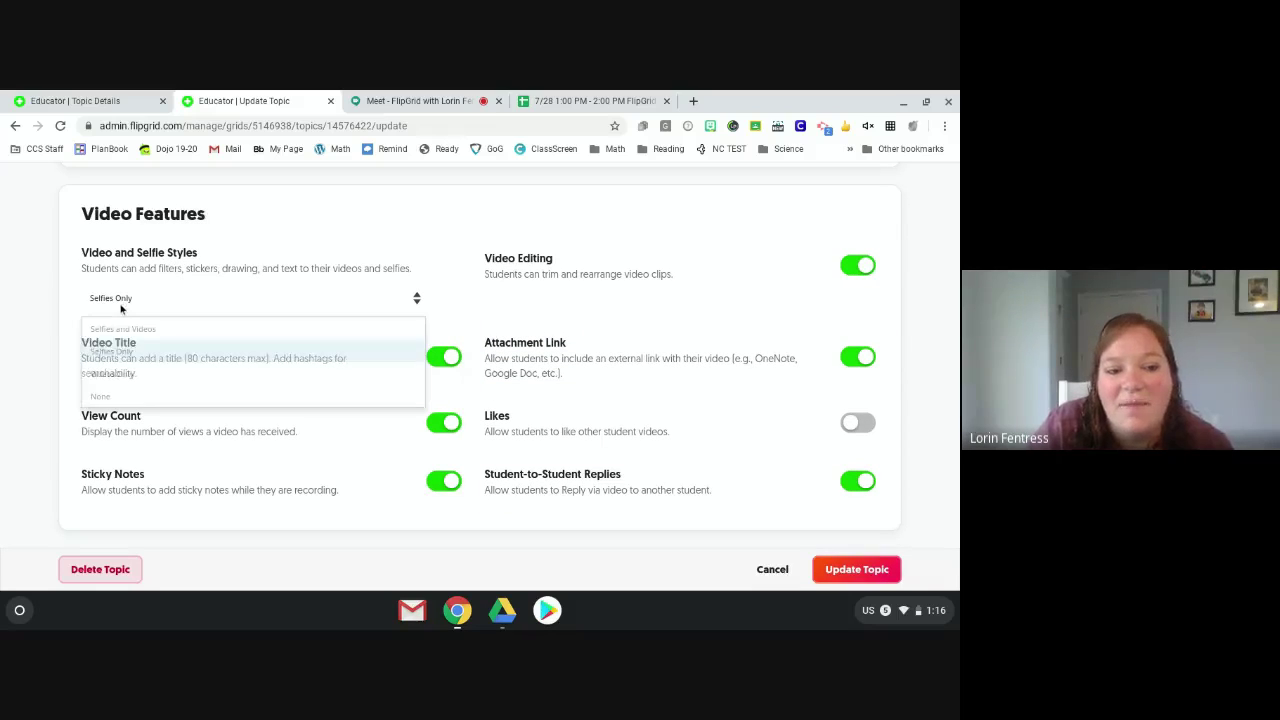
pyautogui.click(268, 279)
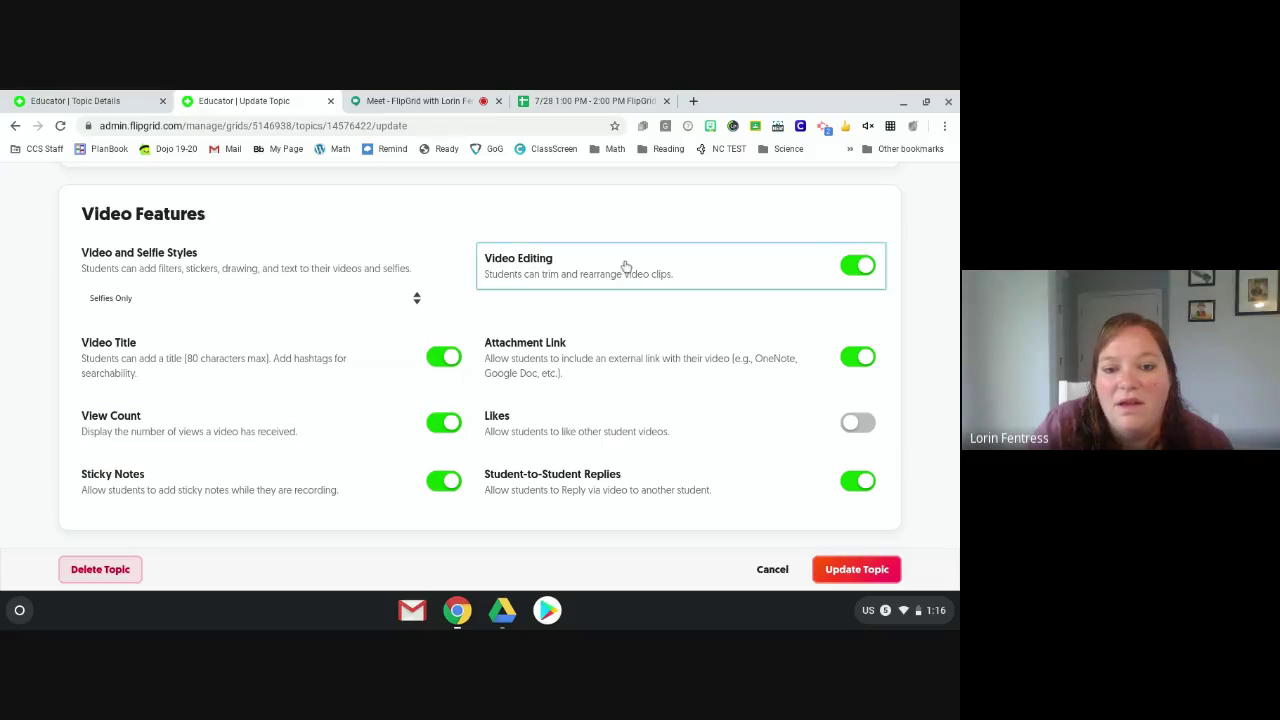
# - Toggle Video Editing off and back on, leaving it enabled
pyautogui.click(858, 265)
pyautogui.click(858, 265)
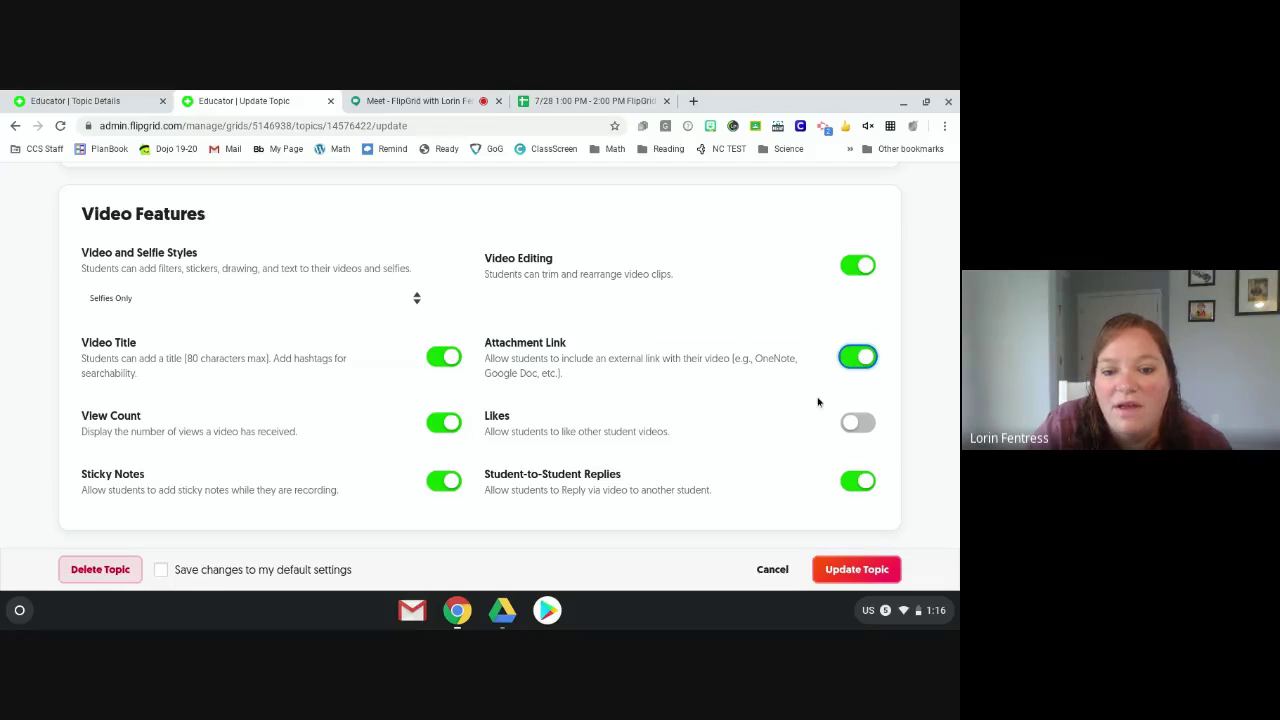
pyautogui.rightClick(862, 427)
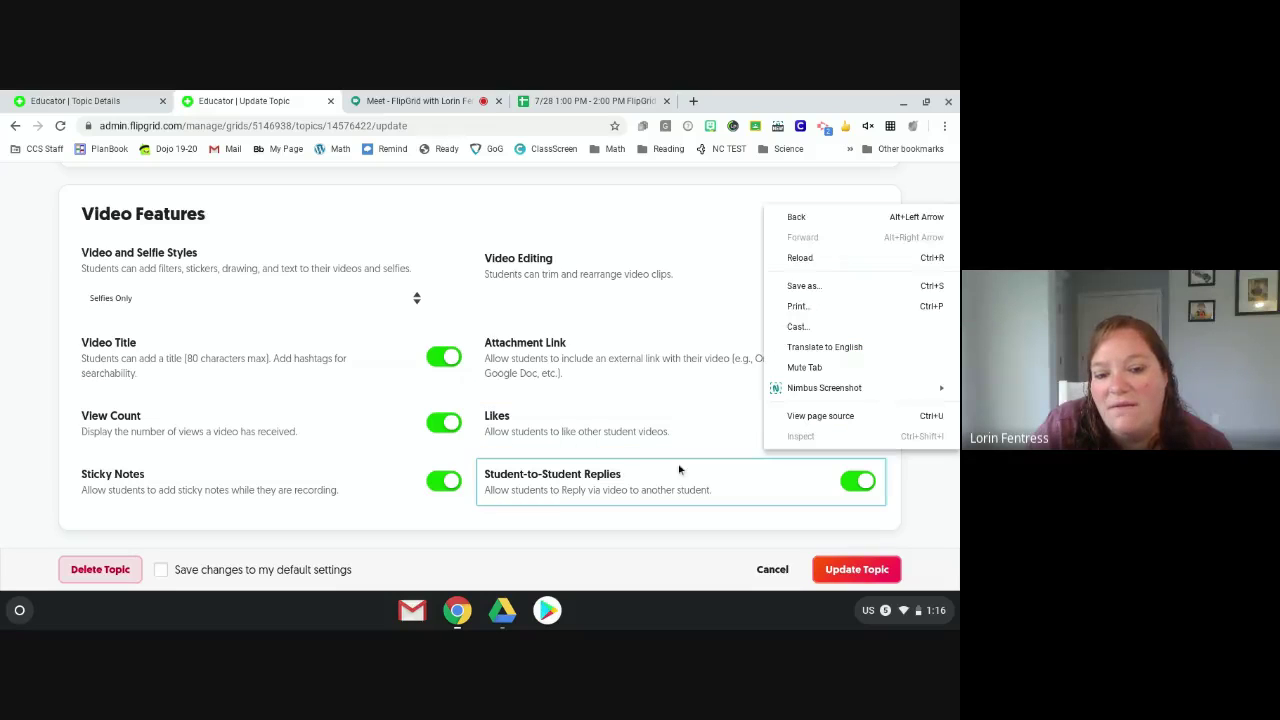
pyautogui.click(640, 487)
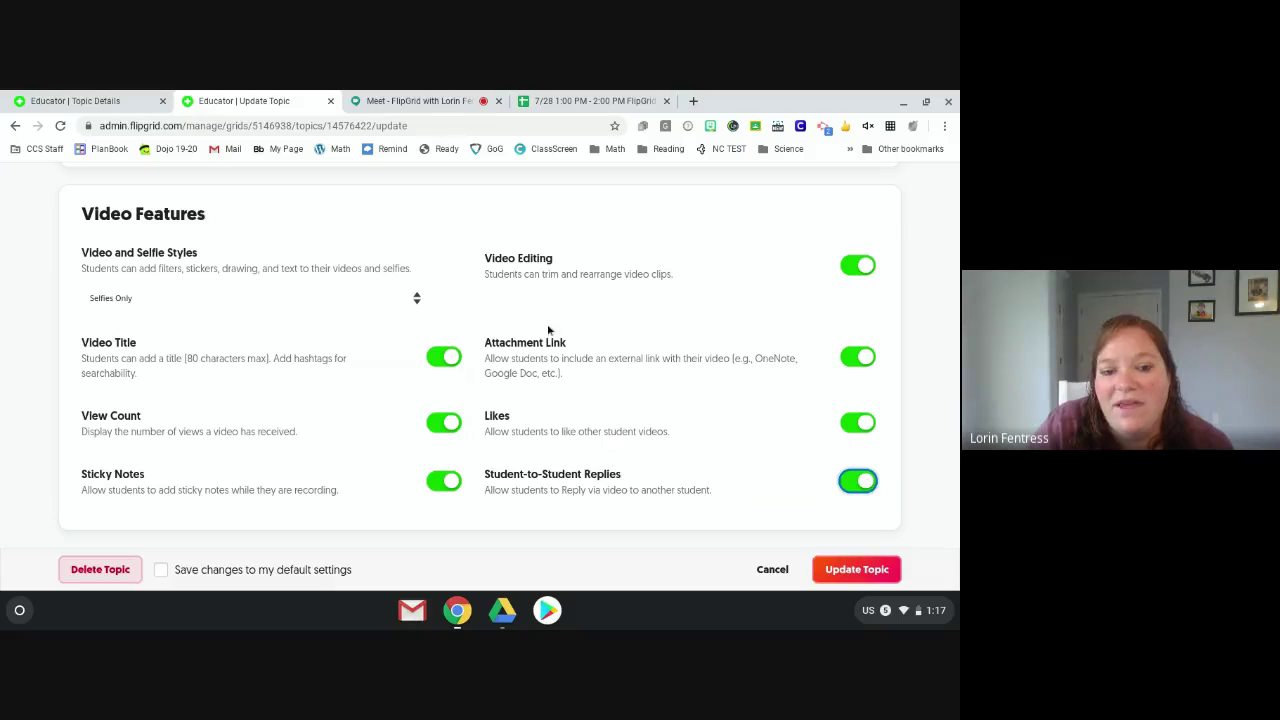
# - Scroll up and down the Update Topic form to review the Video Features settings
pyautogui.scroll(4, 720, 403)
pyautogui.scroll(10, 720, 403)
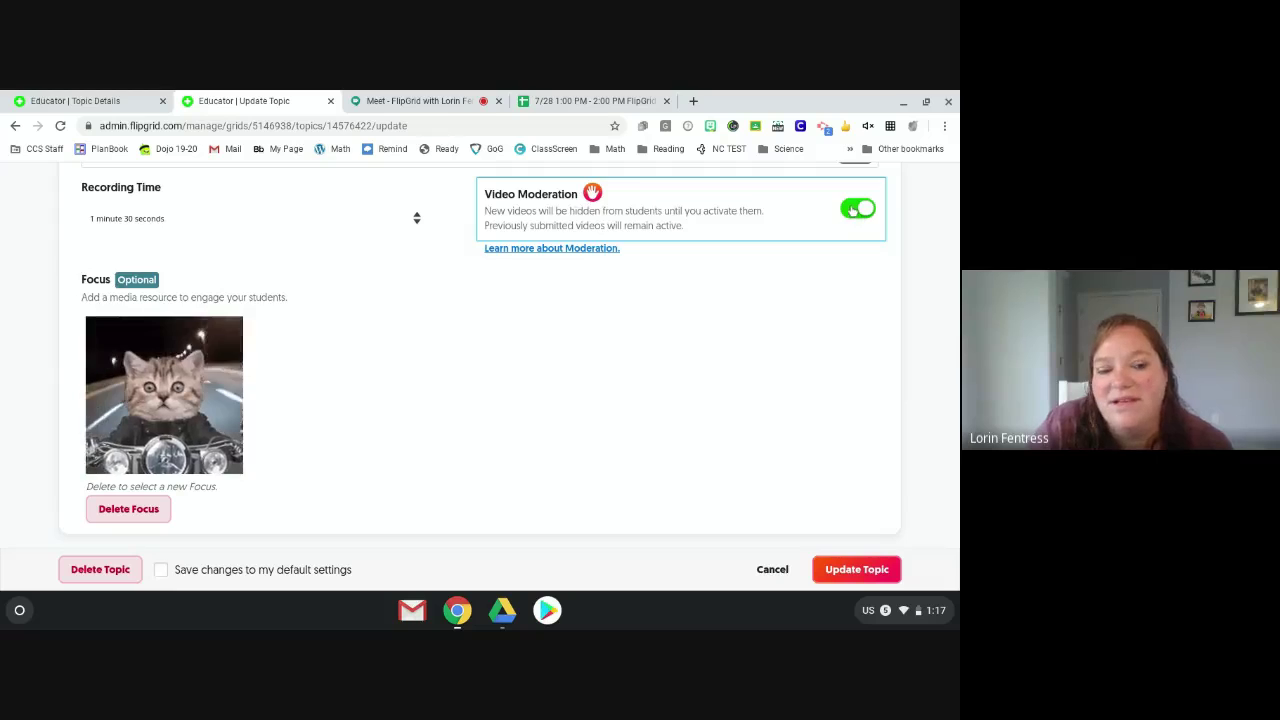
pyautogui.scroll(-6, 746, 340)
pyautogui.scroll(-5, 731, 358)
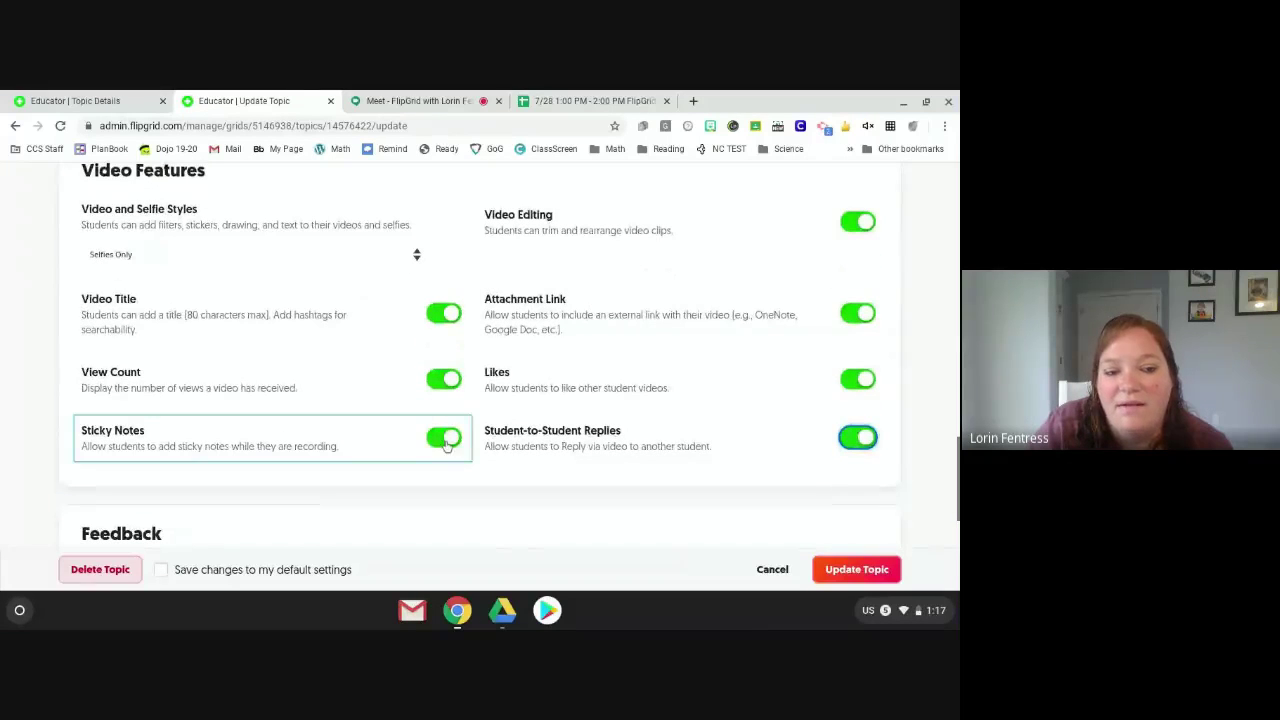
pyautogui.scroll(1, 298, 270)
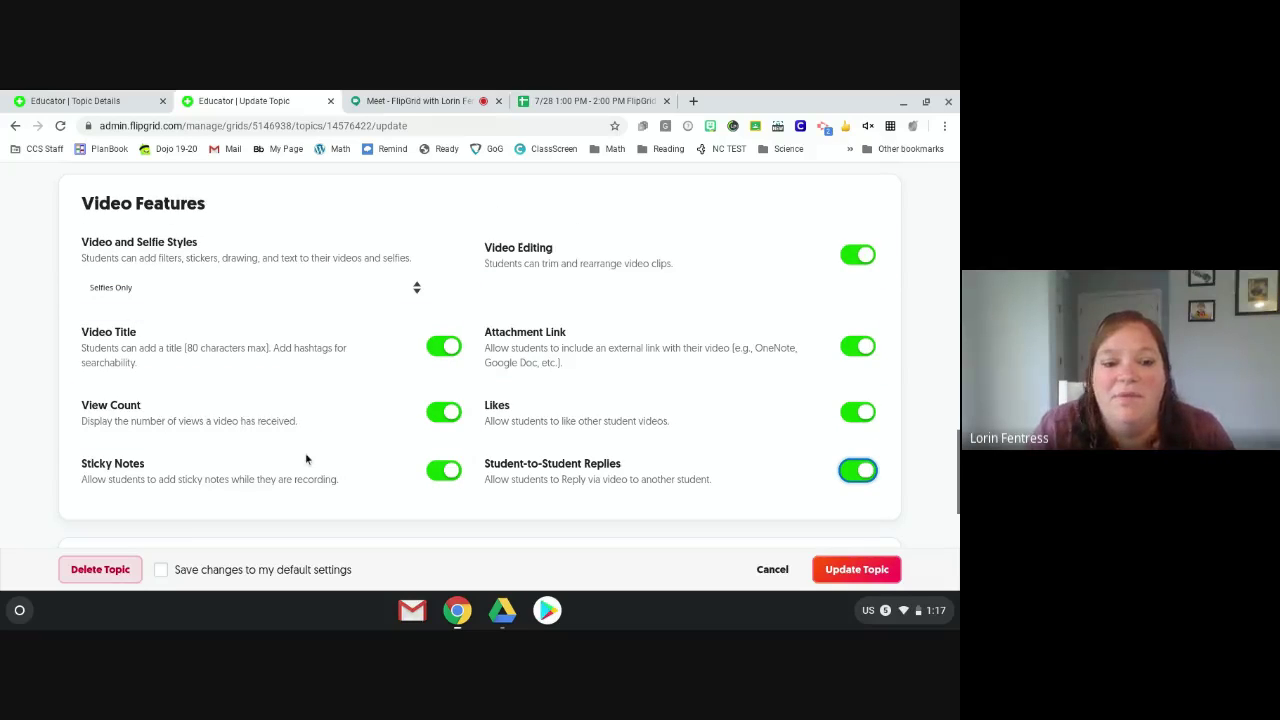
pyautogui.scroll(-3, 463, 407)
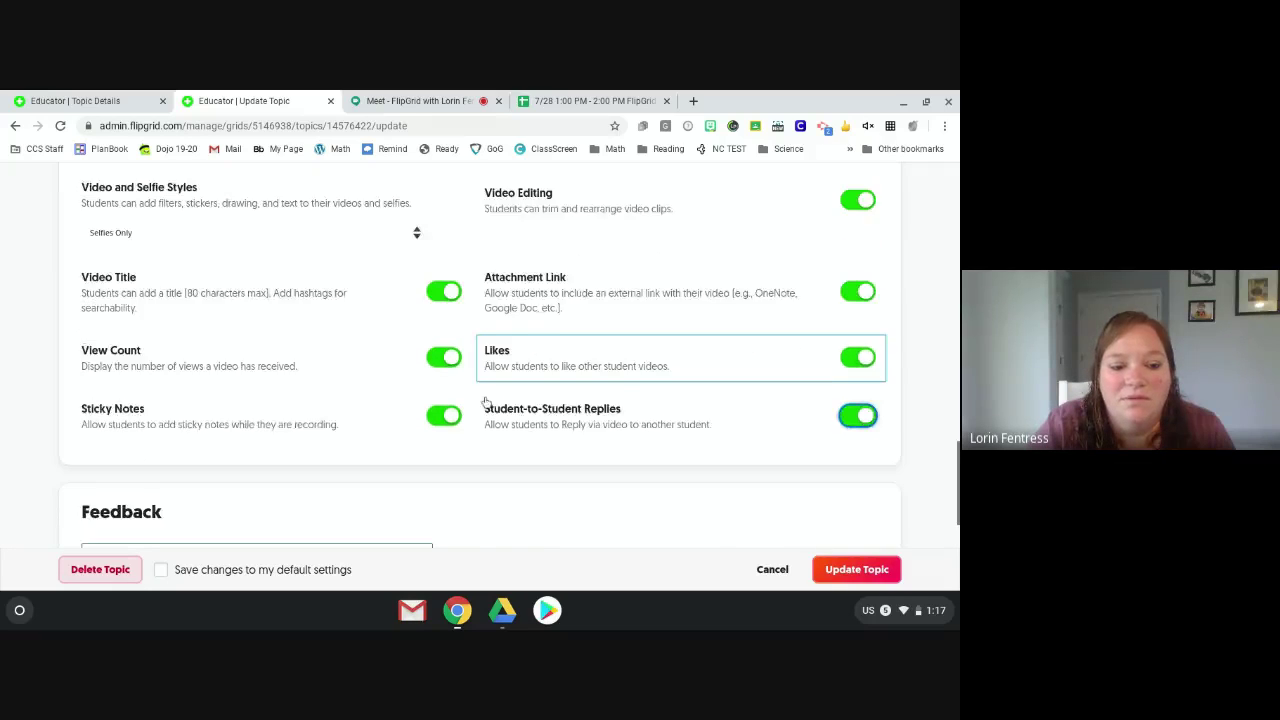
pyautogui.scroll(5, 479, 415)
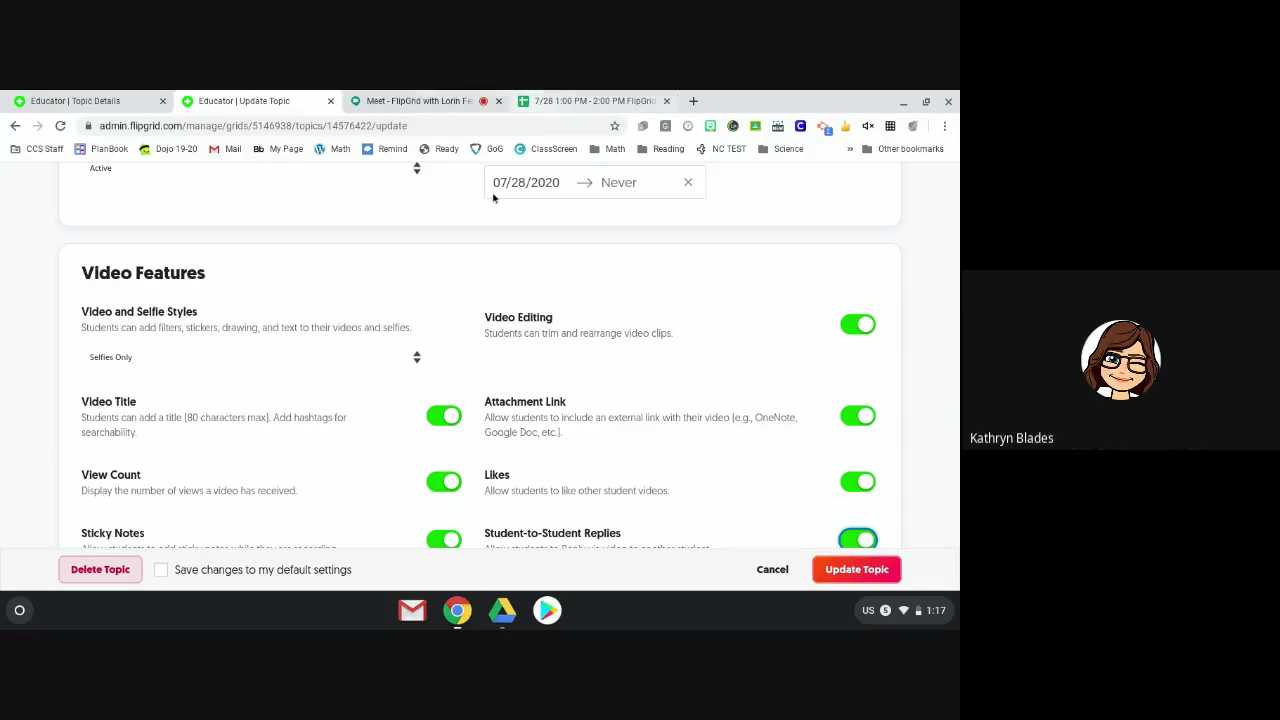
pyautogui.scroll(-5, 520, 346)
pyautogui.scroll(15, 505, 370)
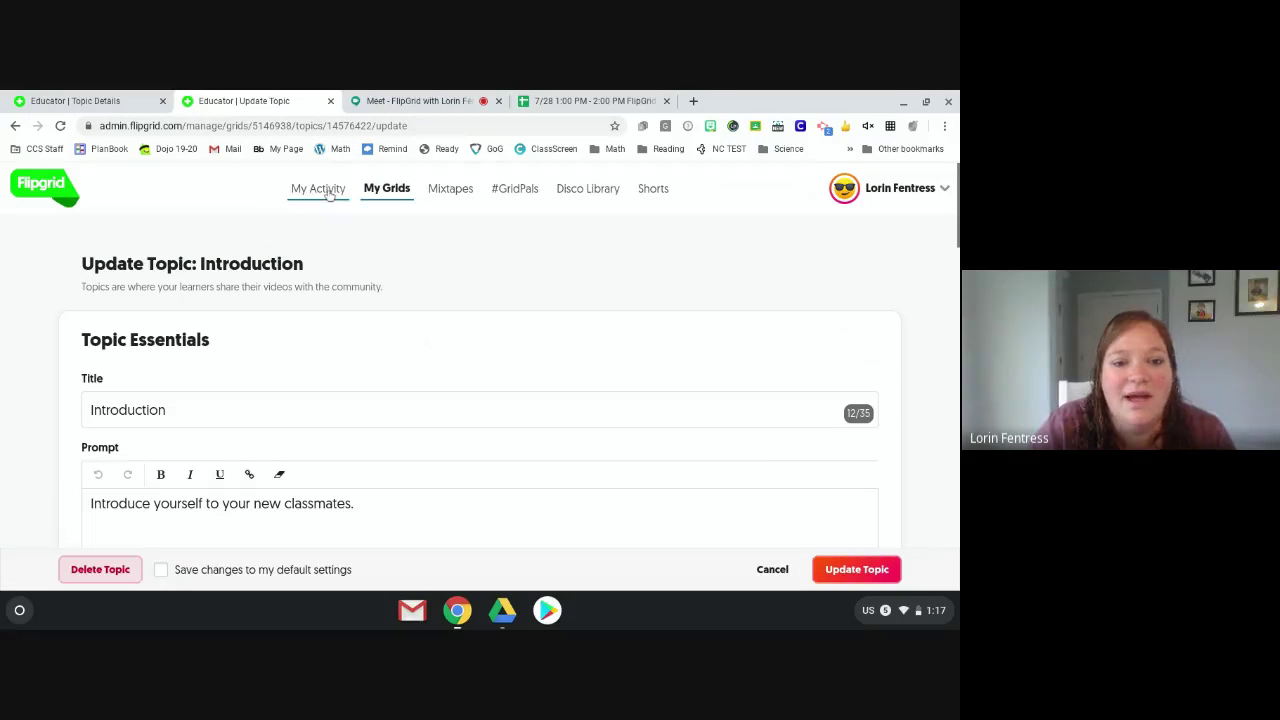
# - View the My Activity dashboard, then go back to the My Grids list
pyautogui.click(330, 194)
pyautogui.scroll(-3, 440, 340)
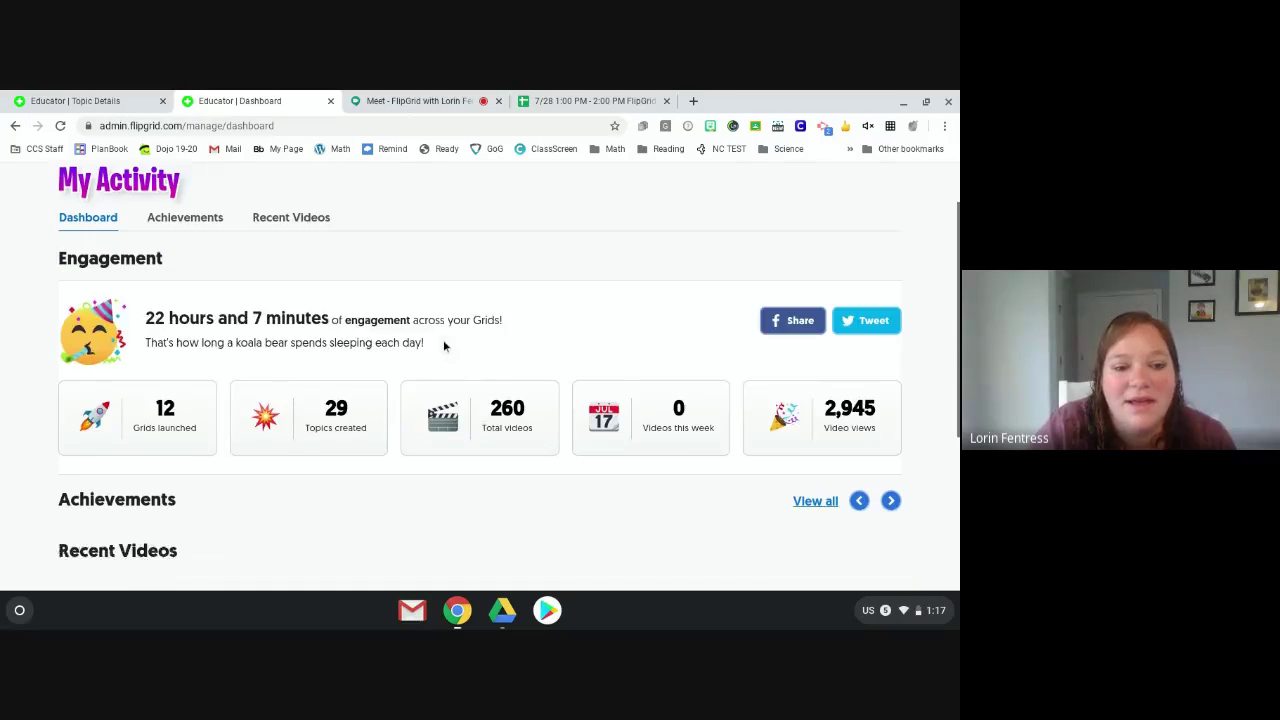
pyautogui.scroll(-5, 436, 349)
pyautogui.scroll(7, 434, 351)
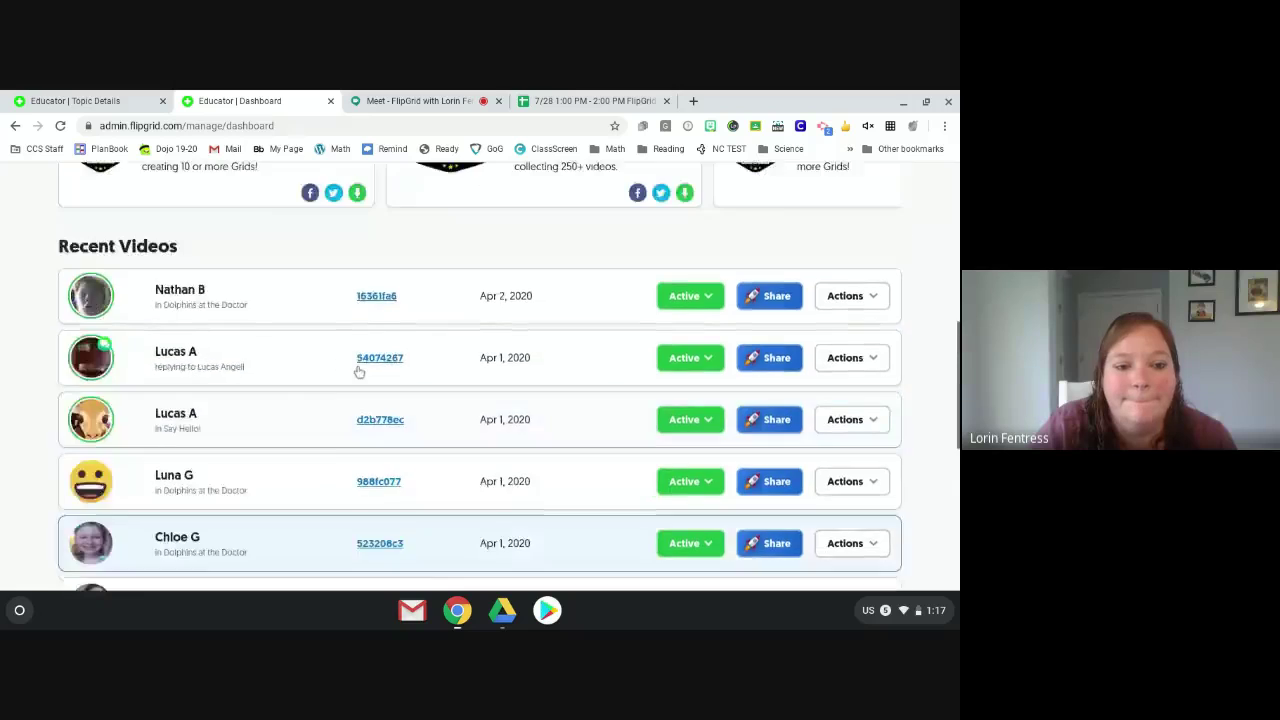
pyautogui.scroll(1, 360, 372)
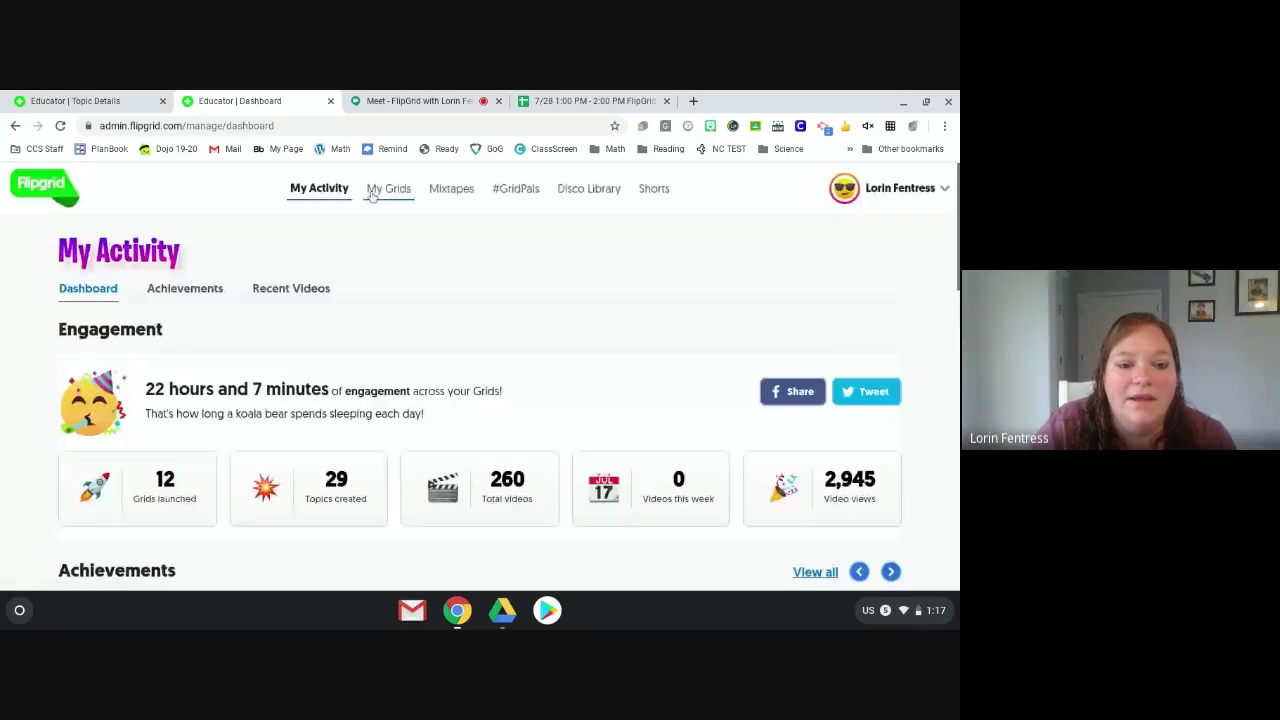
pyautogui.click(389, 192)
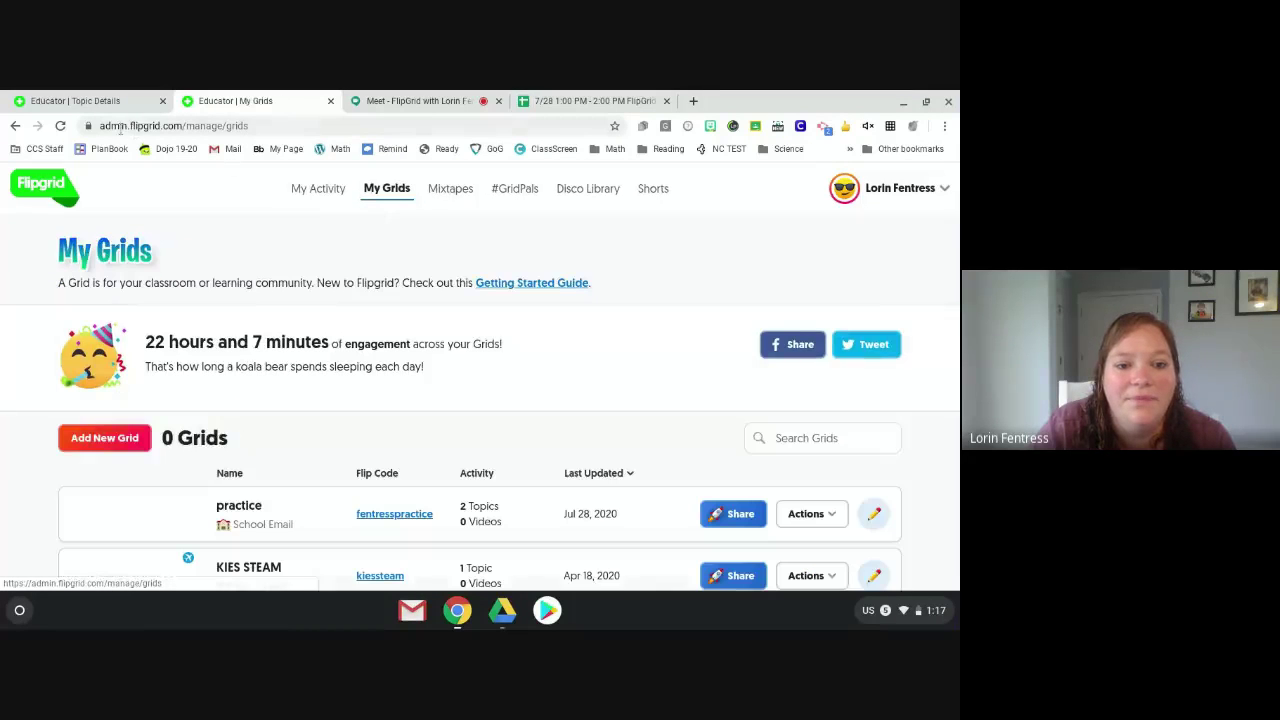
pyautogui.click(410, 514)
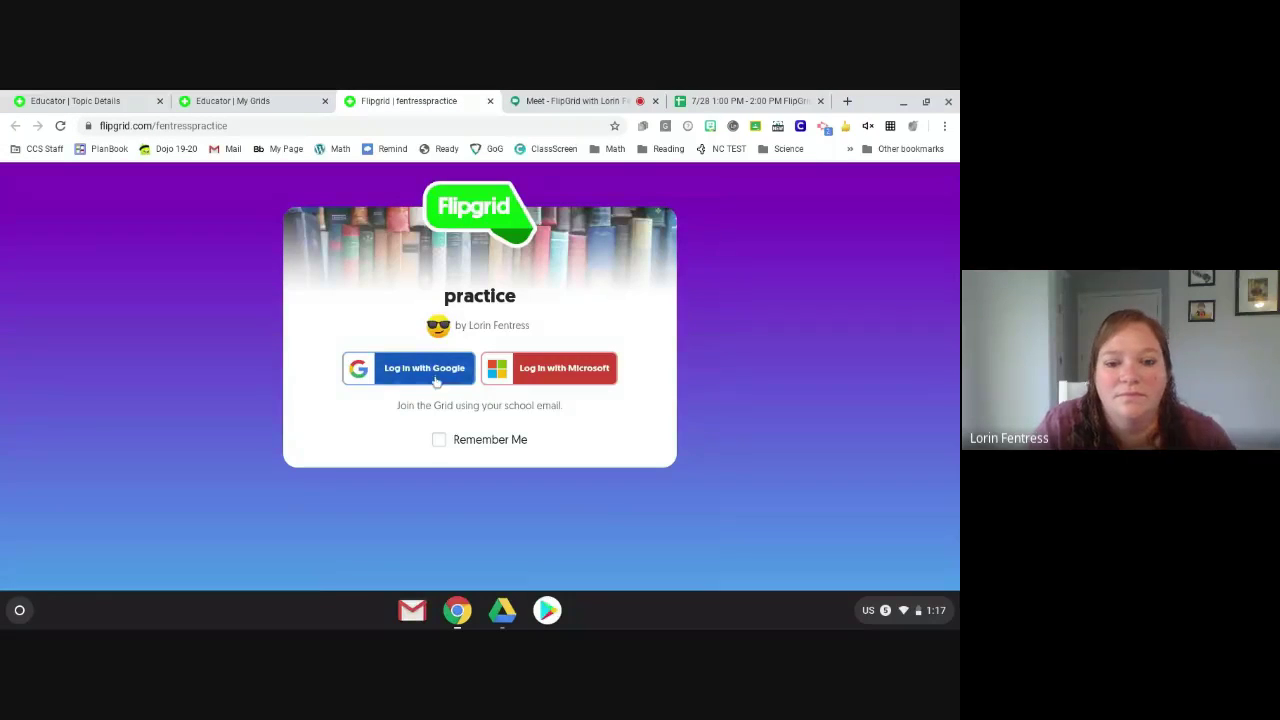
pyautogui.click(435, 378)
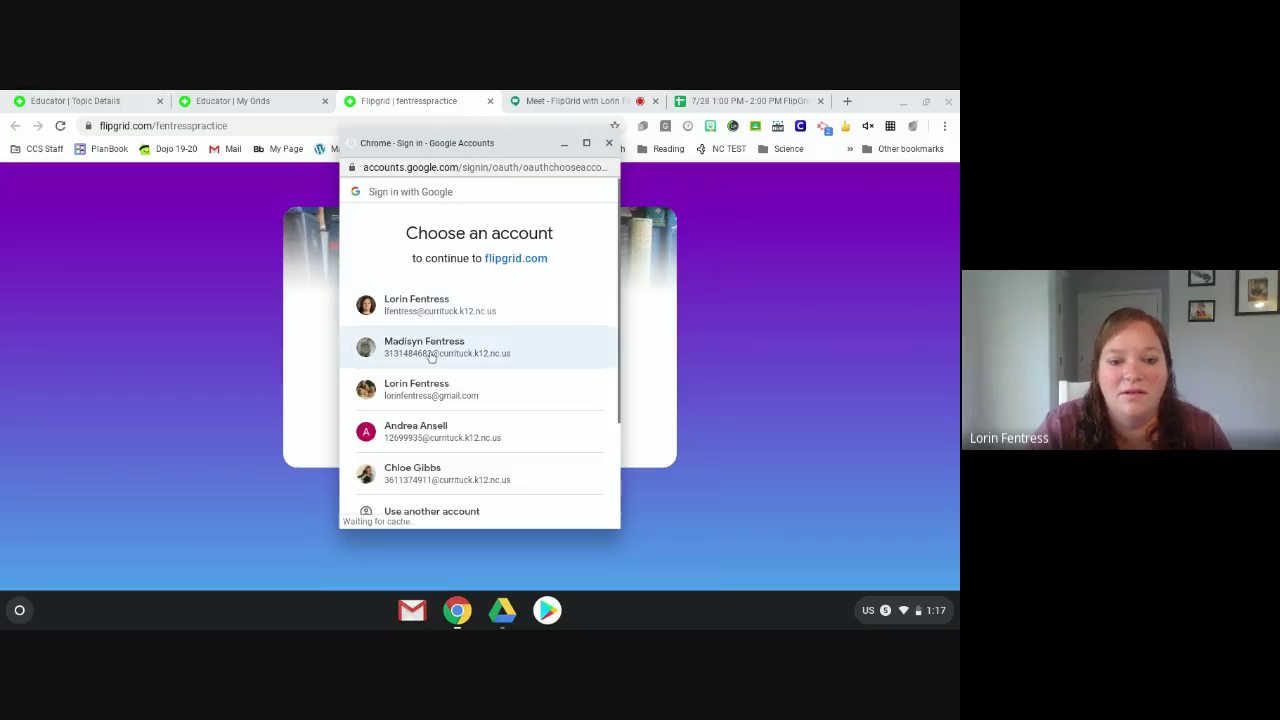
pyautogui.click(432, 352)
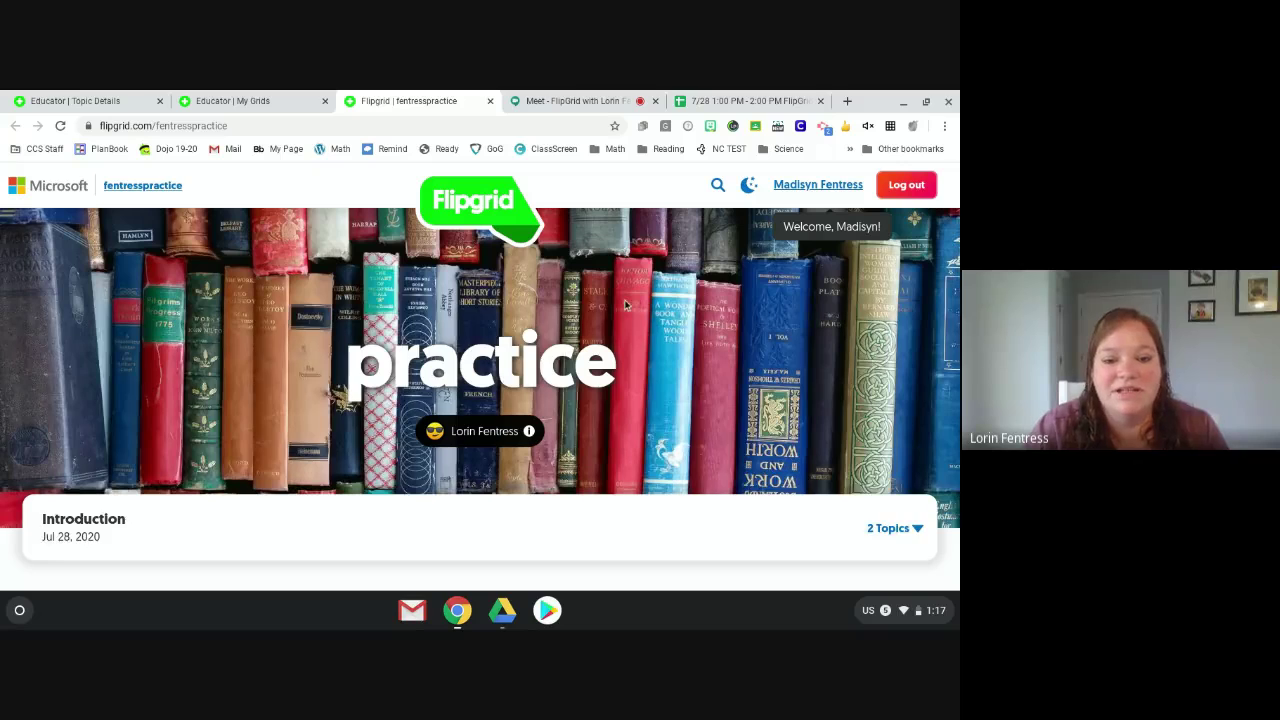
# - Expand and collapse the topic list, then scroll down to the 0 Responses area
pyautogui.scroll(-1, 465, 345)
pyautogui.click(323, 414)
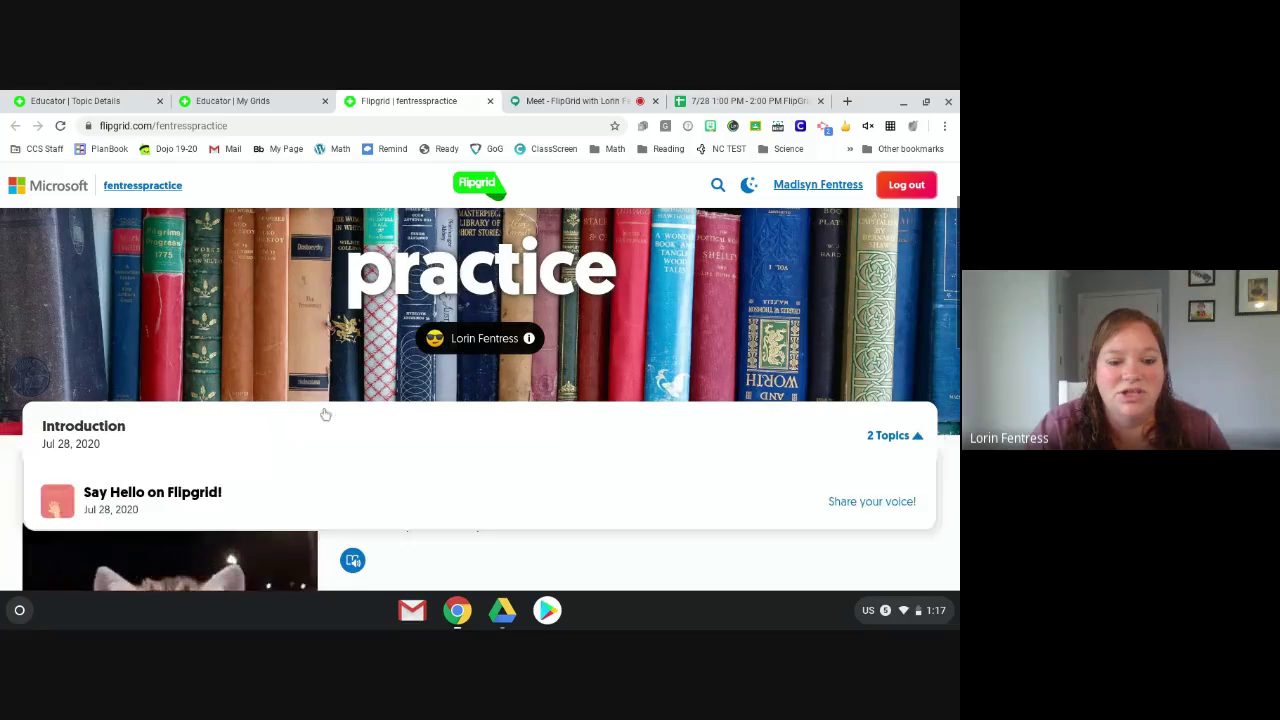
pyautogui.click(274, 411)
pyautogui.scroll(-3, 417, 340)
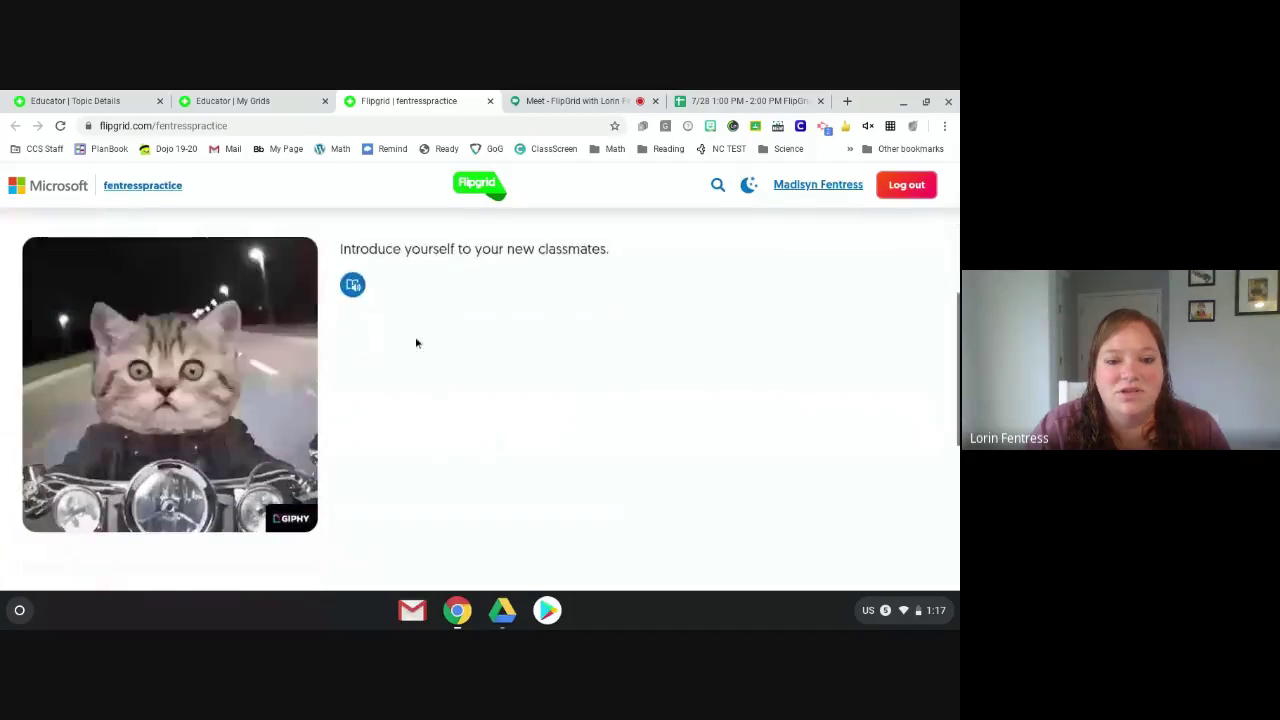
pyautogui.scroll(-3, 509, 284)
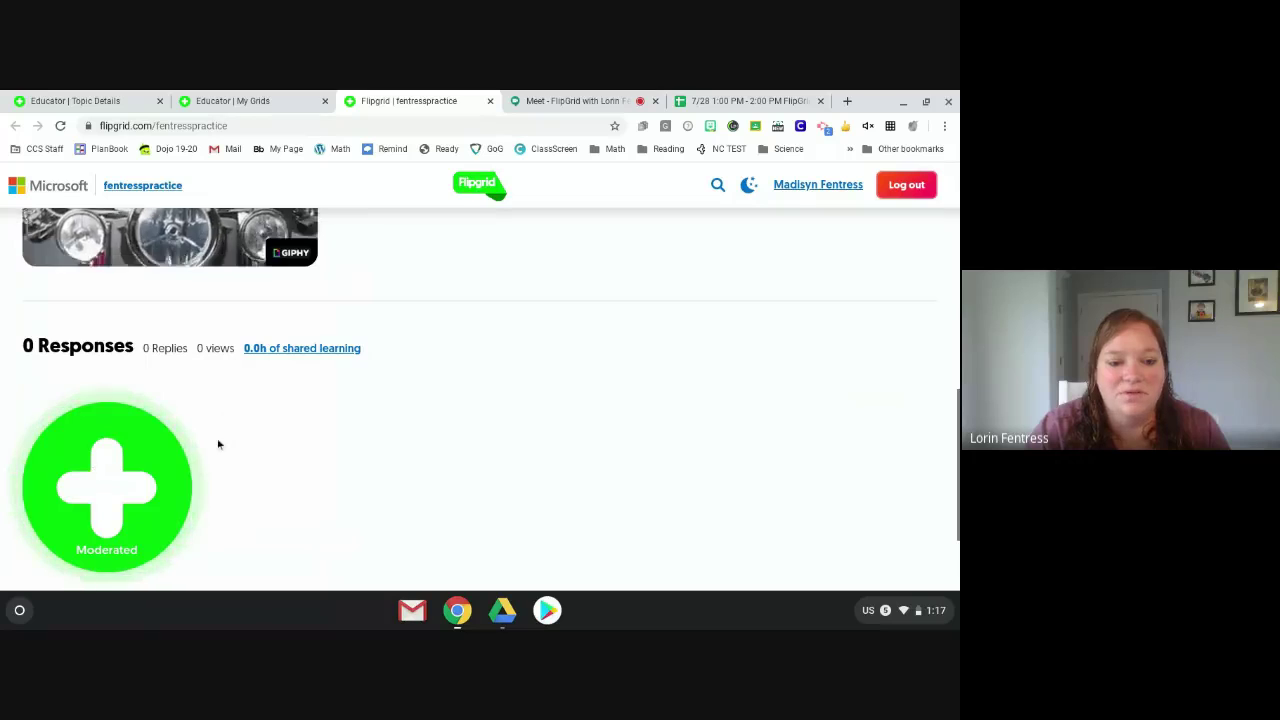
pyautogui.scroll(-1, 190, 445)
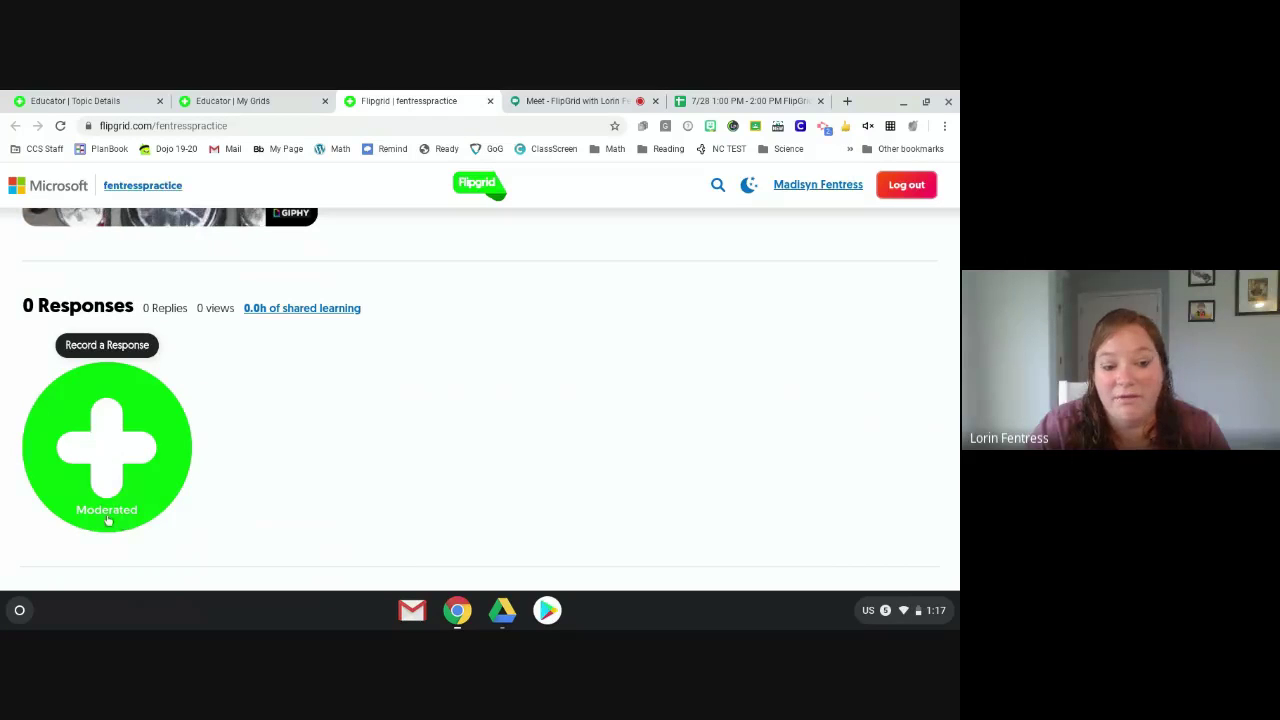
# - Record a short Introduction response with a pause and resume, checking the topic prompt before finishing
pyautogui.click(123, 420)
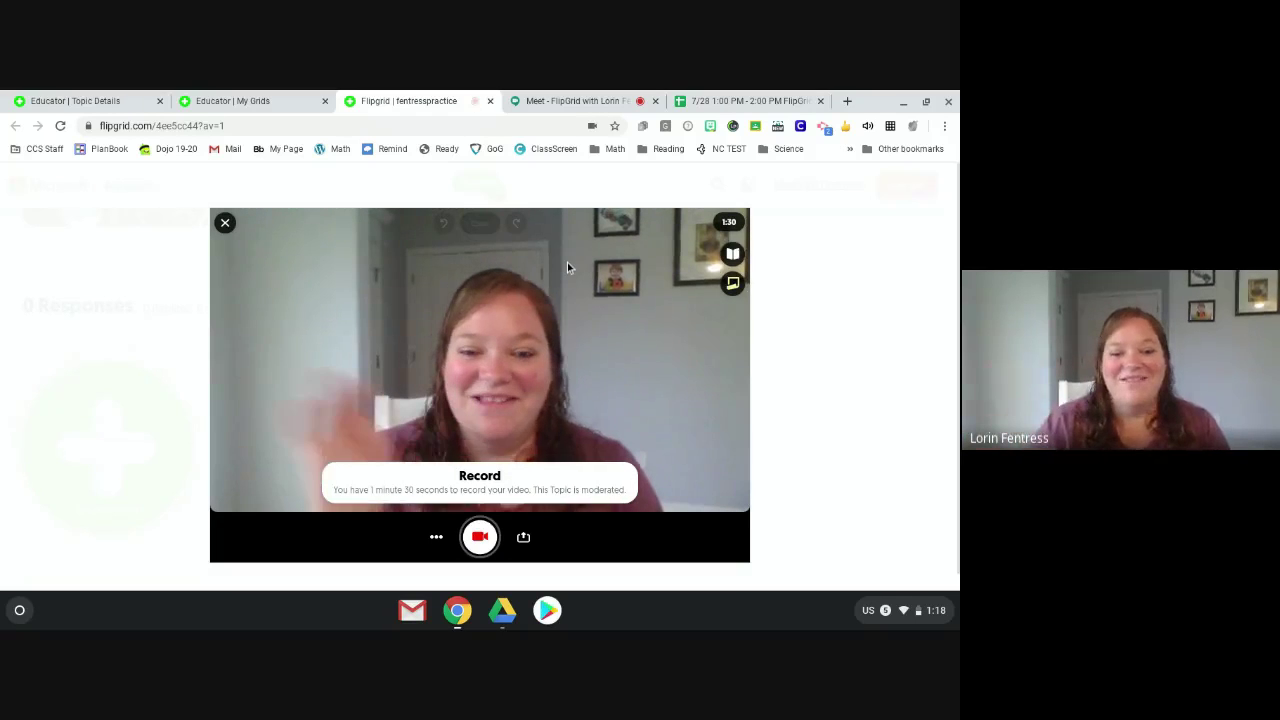
pyautogui.click(476, 546)
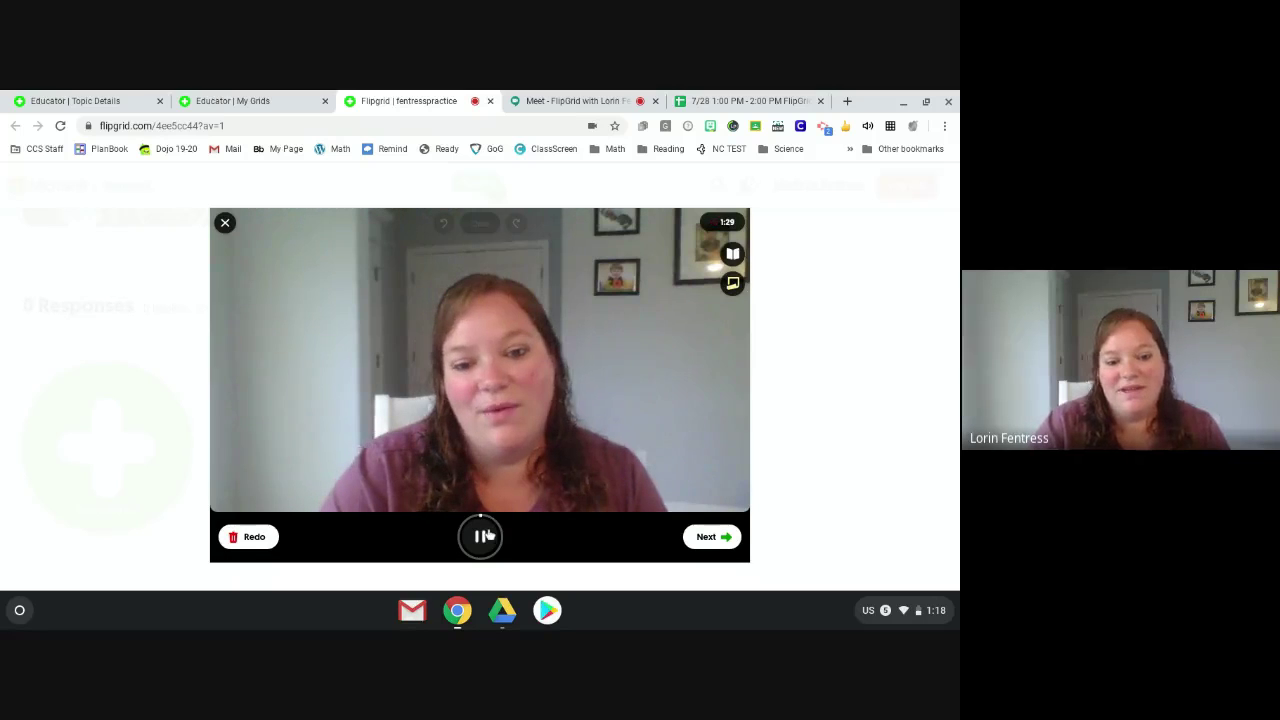
pyautogui.click(484, 537)
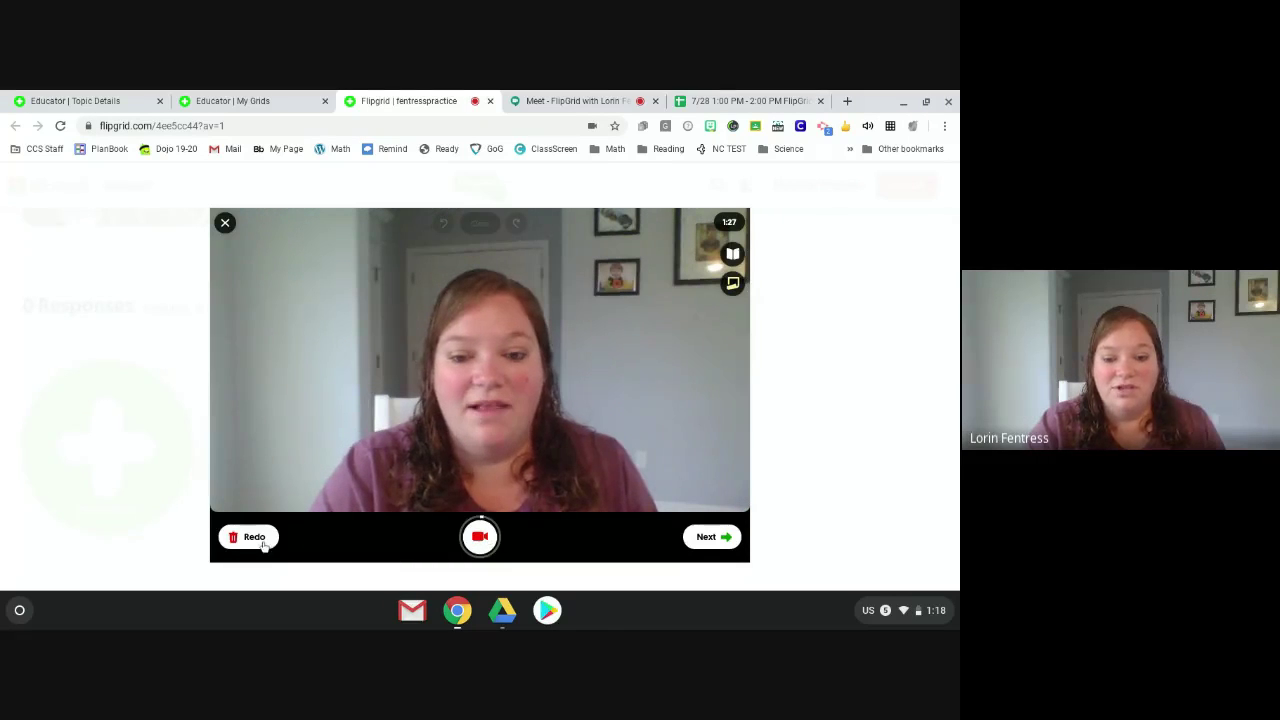
pyautogui.click(481, 538)
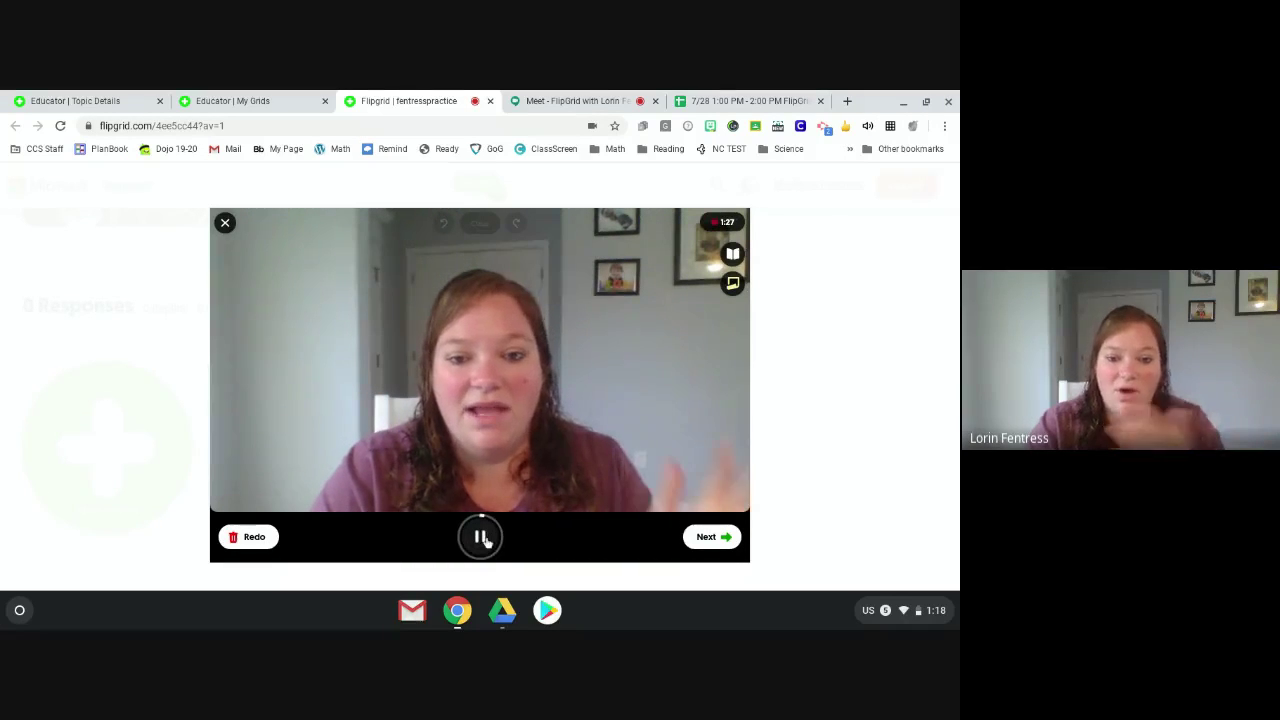
pyautogui.click(486, 538)
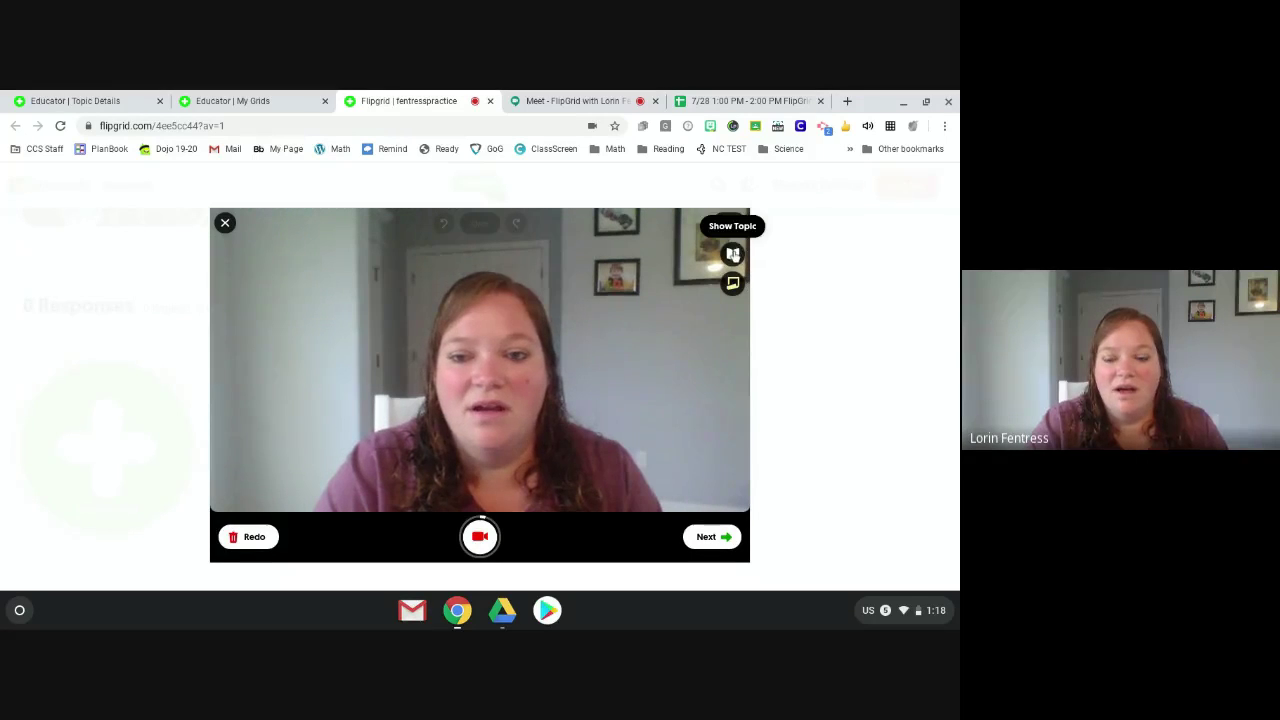
pyautogui.click(733, 254)
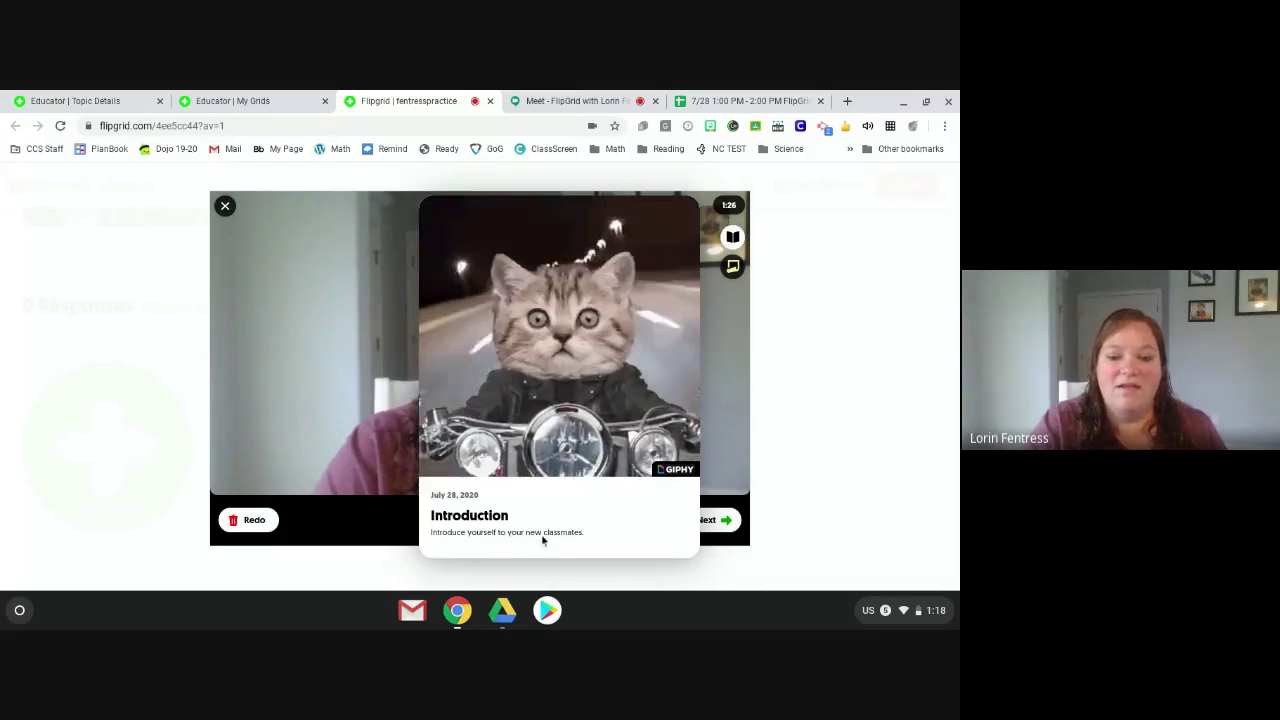
pyautogui.click(732, 236)
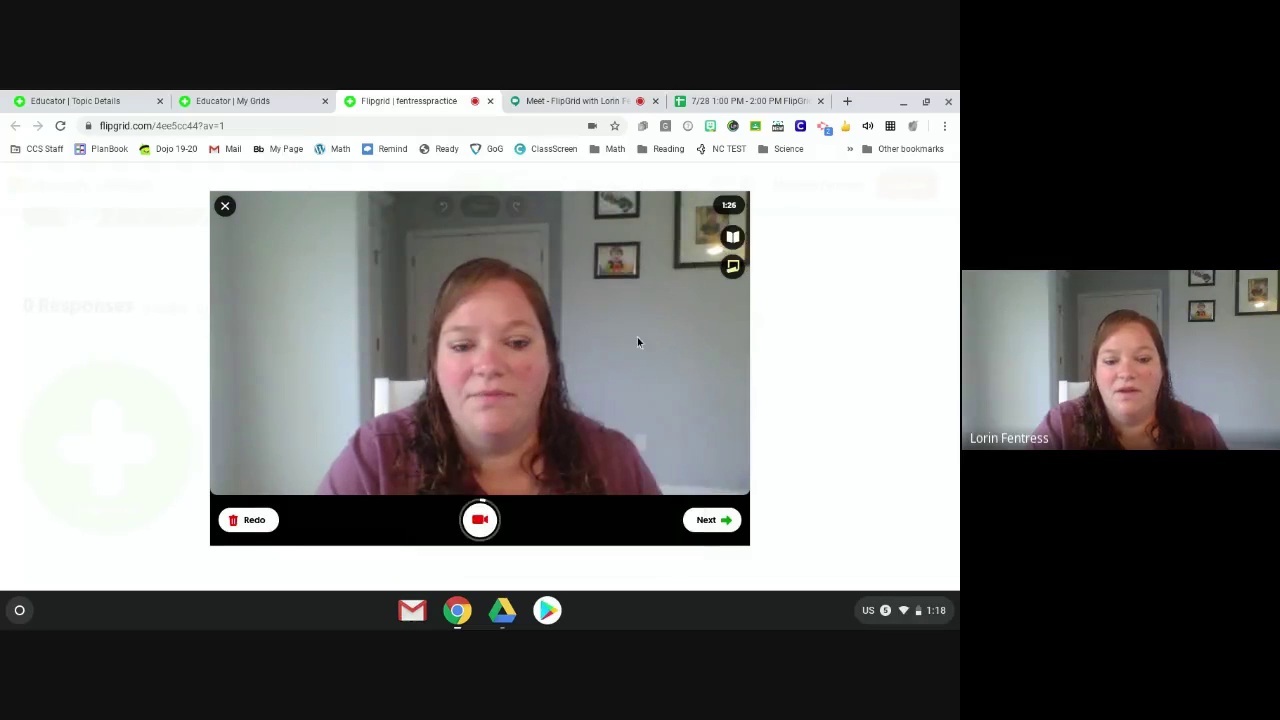
pyautogui.click(480, 519)
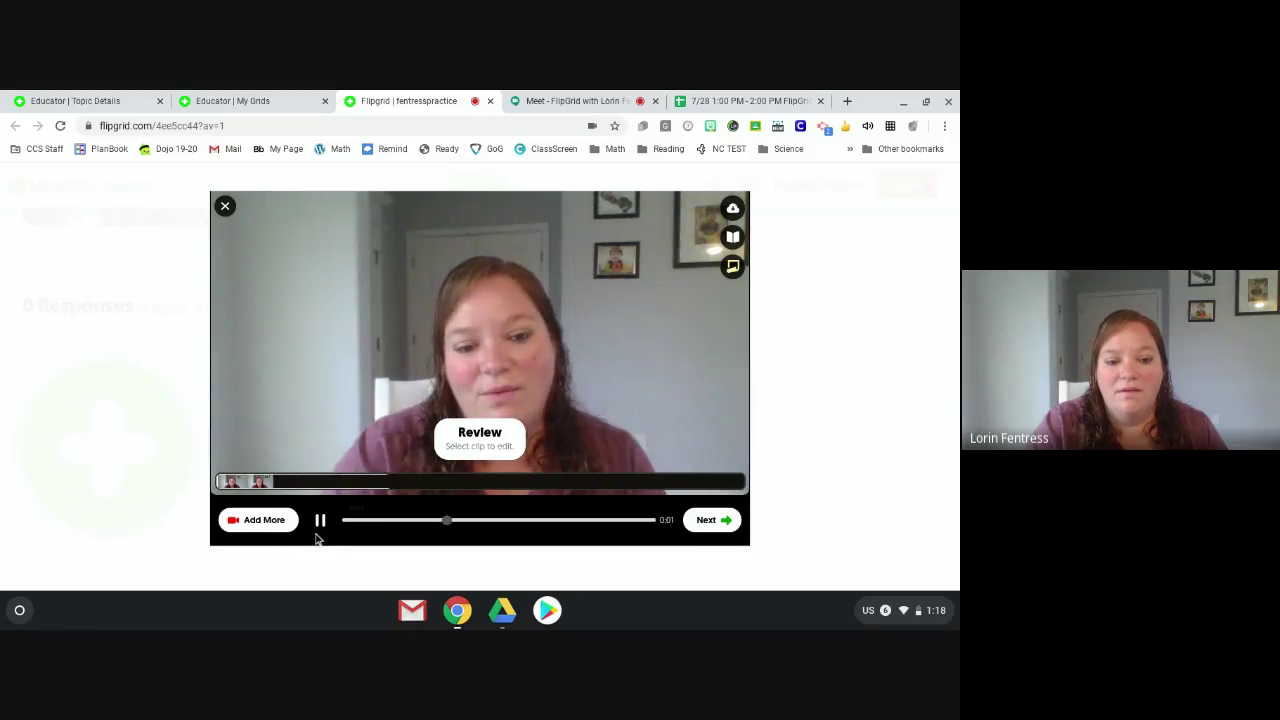
# - Decorate the selfie with a repositioned emoji sticker and a cyan scribble above the face
pyautogui.click(723, 522)
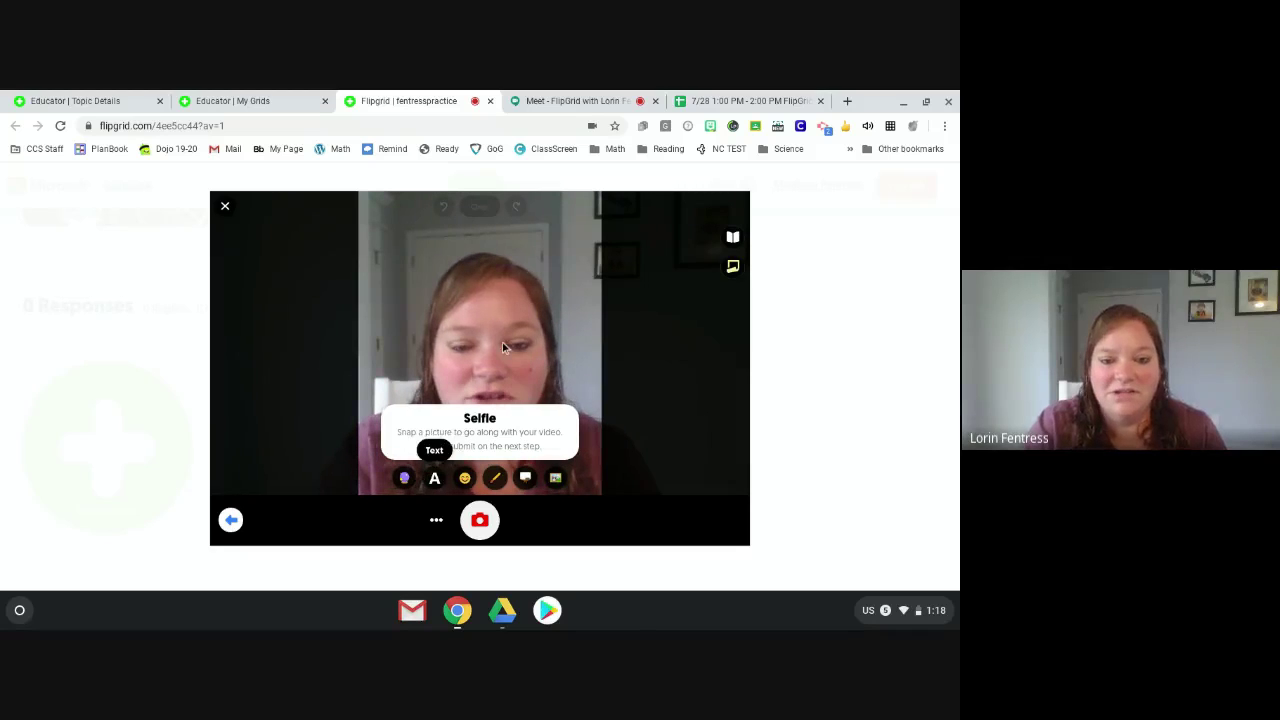
pyautogui.click(467, 479)
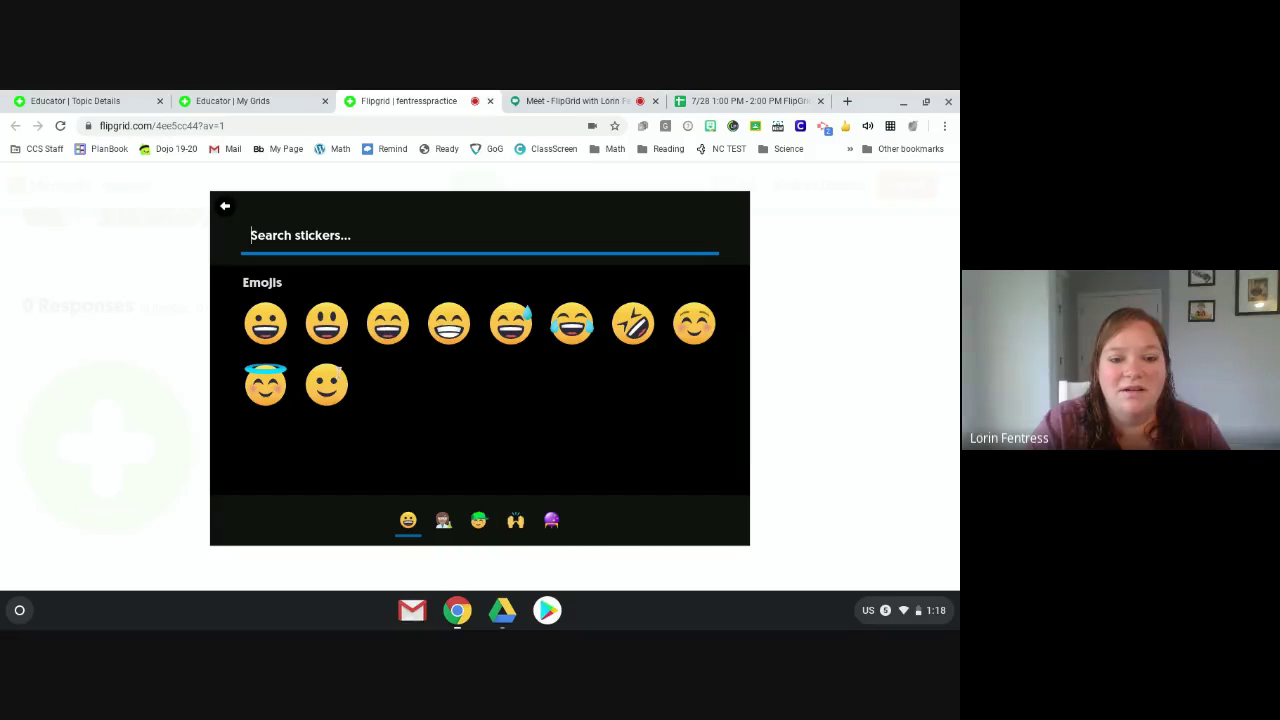
pyautogui.click(330, 319)
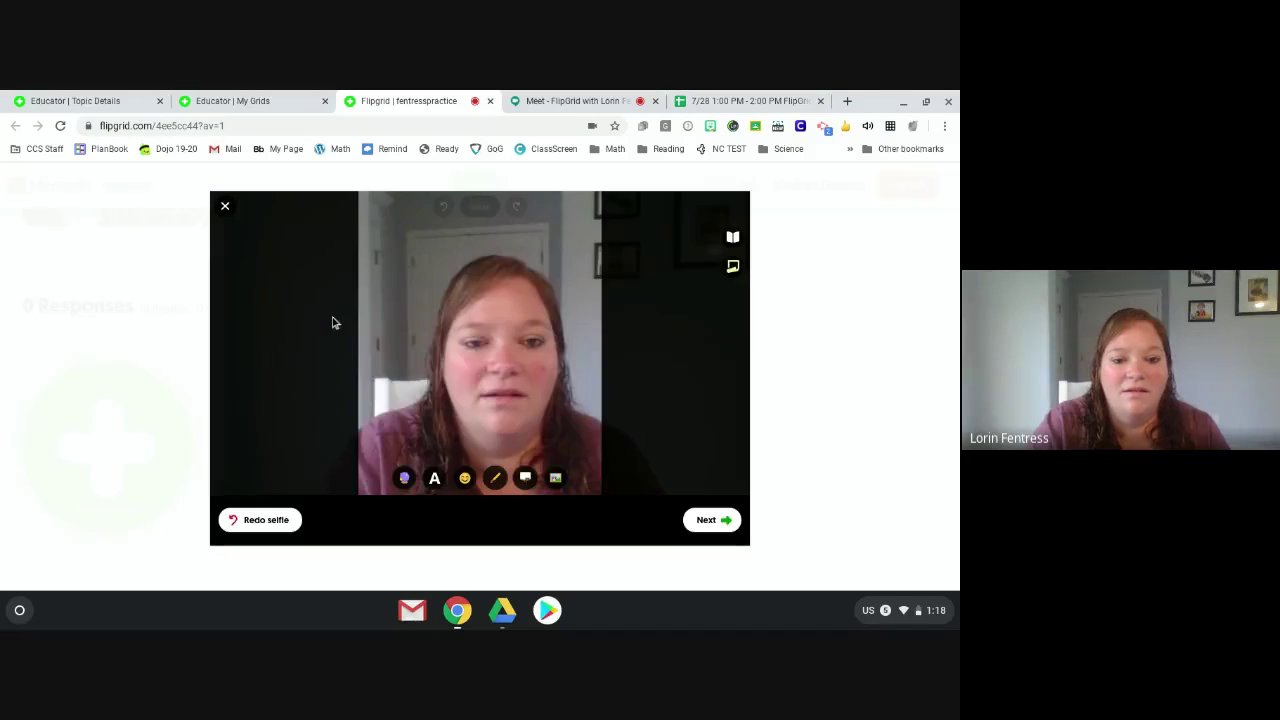
pyautogui.moveTo(486, 352); pyautogui.dragTo(446, 312)
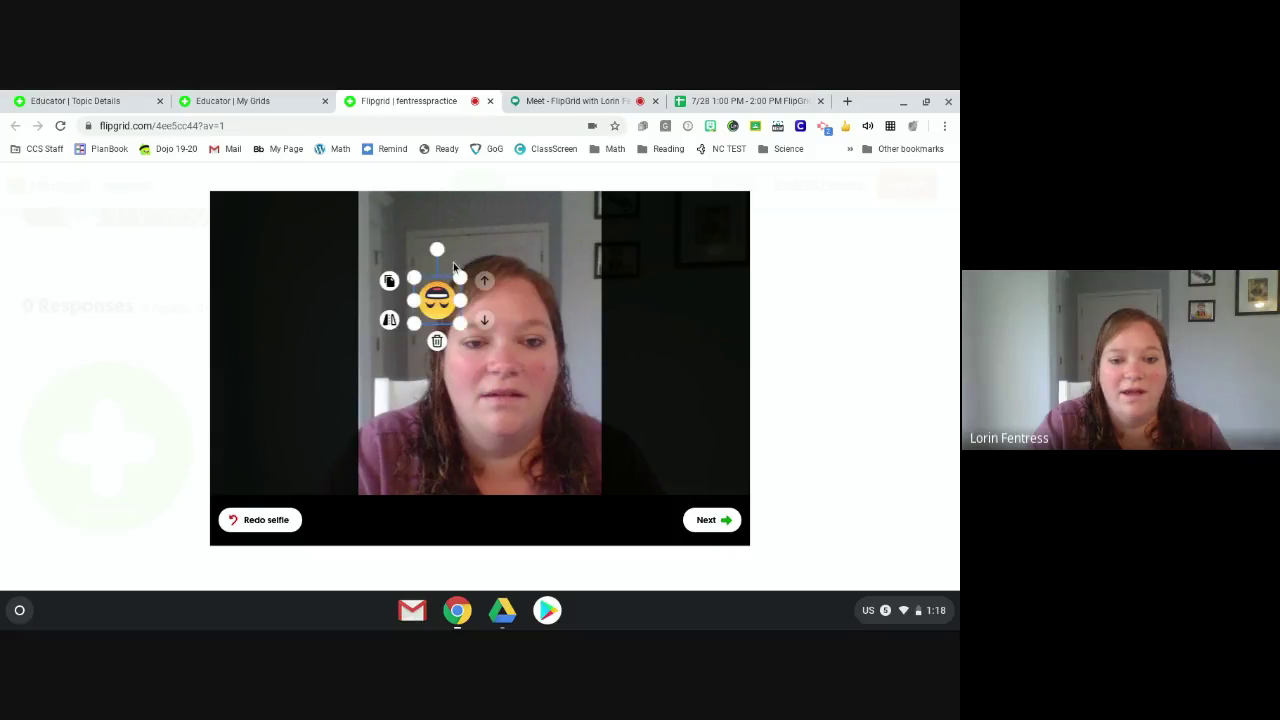
pyautogui.click(512, 354)
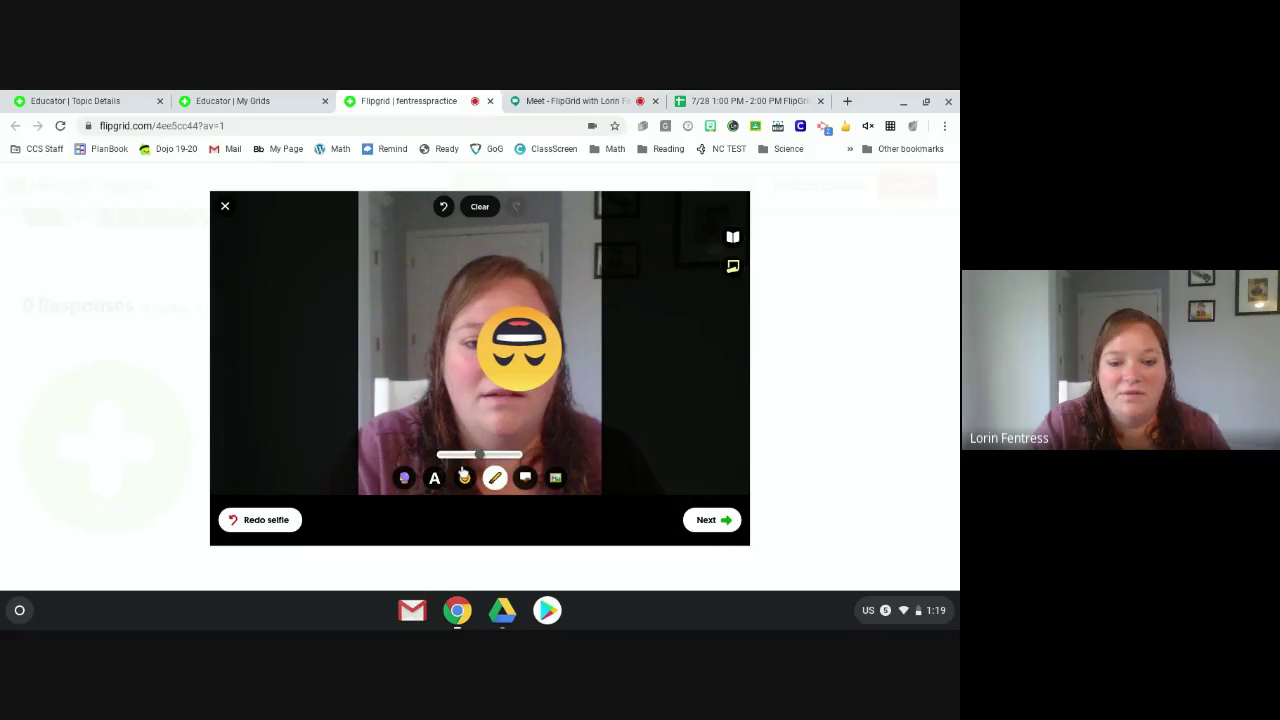
pyautogui.moveTo(382, 307); pyautogui.dragTo(406, 292)
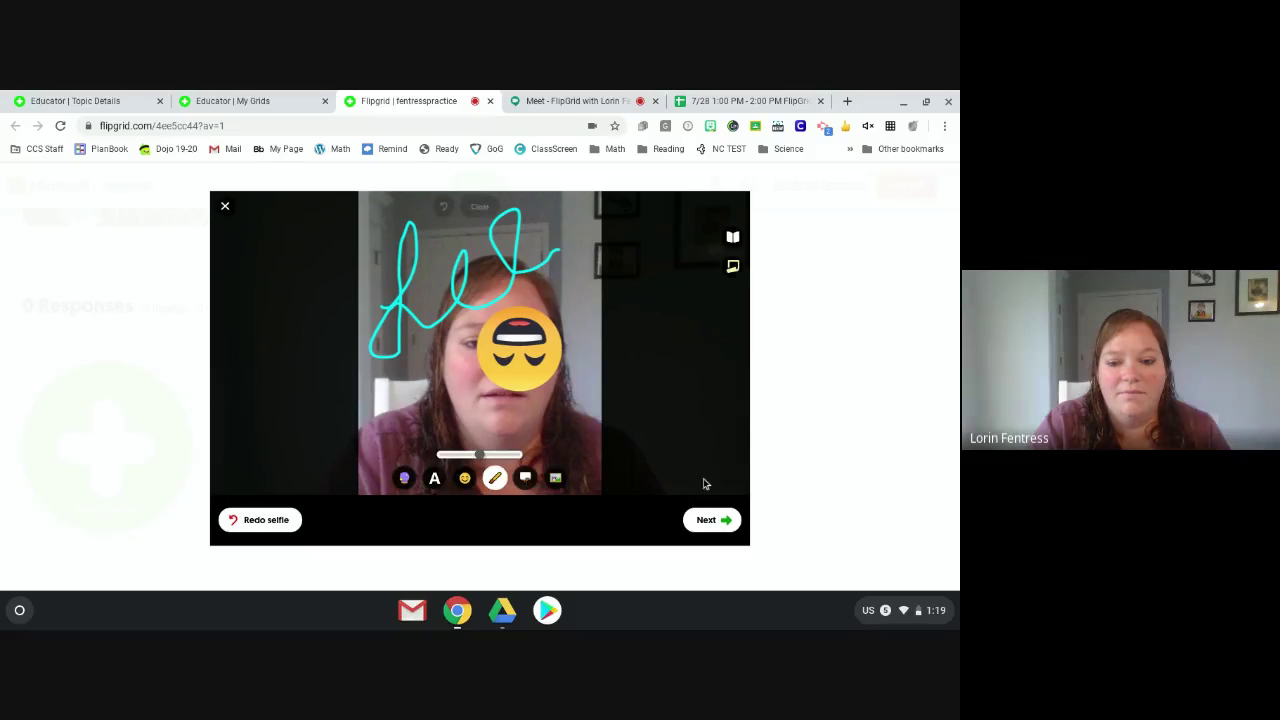
pyautogui.click(714, 520)
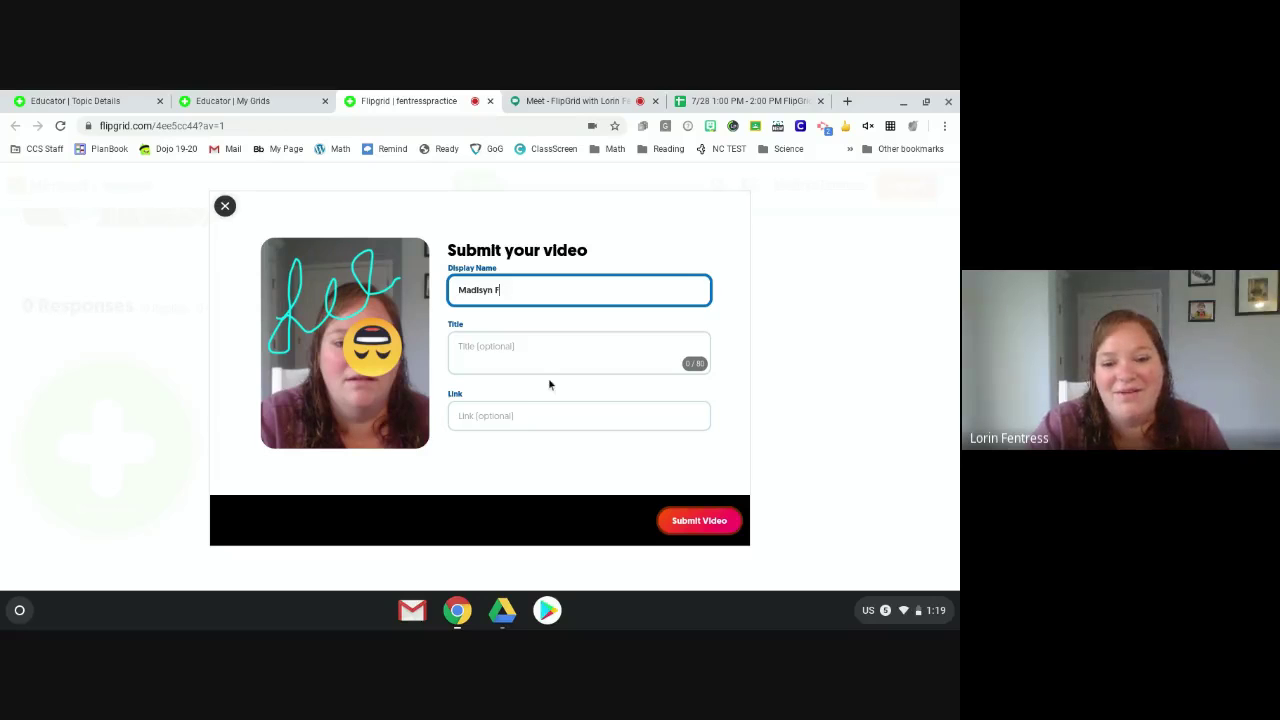
# - Submit the response video, dismiss the confirmation, and scroll through the Introduction topic page
pyautogui.click(697, 524)
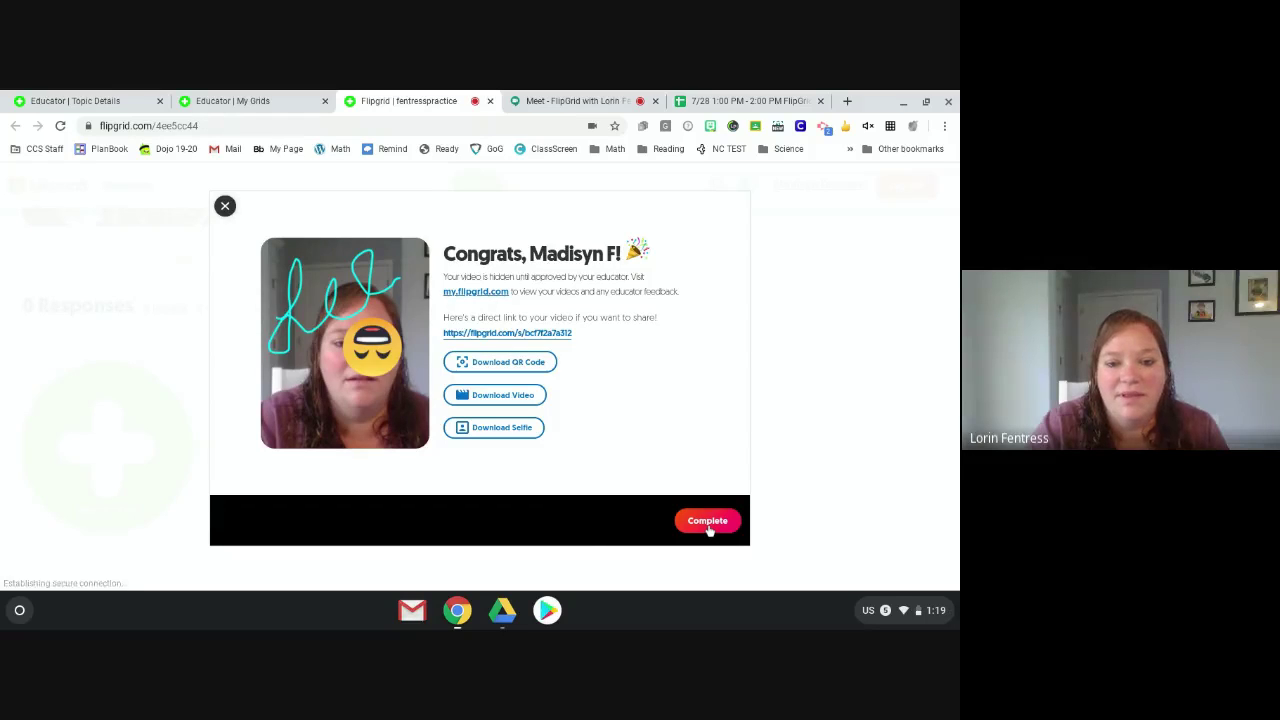
pyautogui.click(709, 524)
pyautogui.scroll(-1, 437, 460)
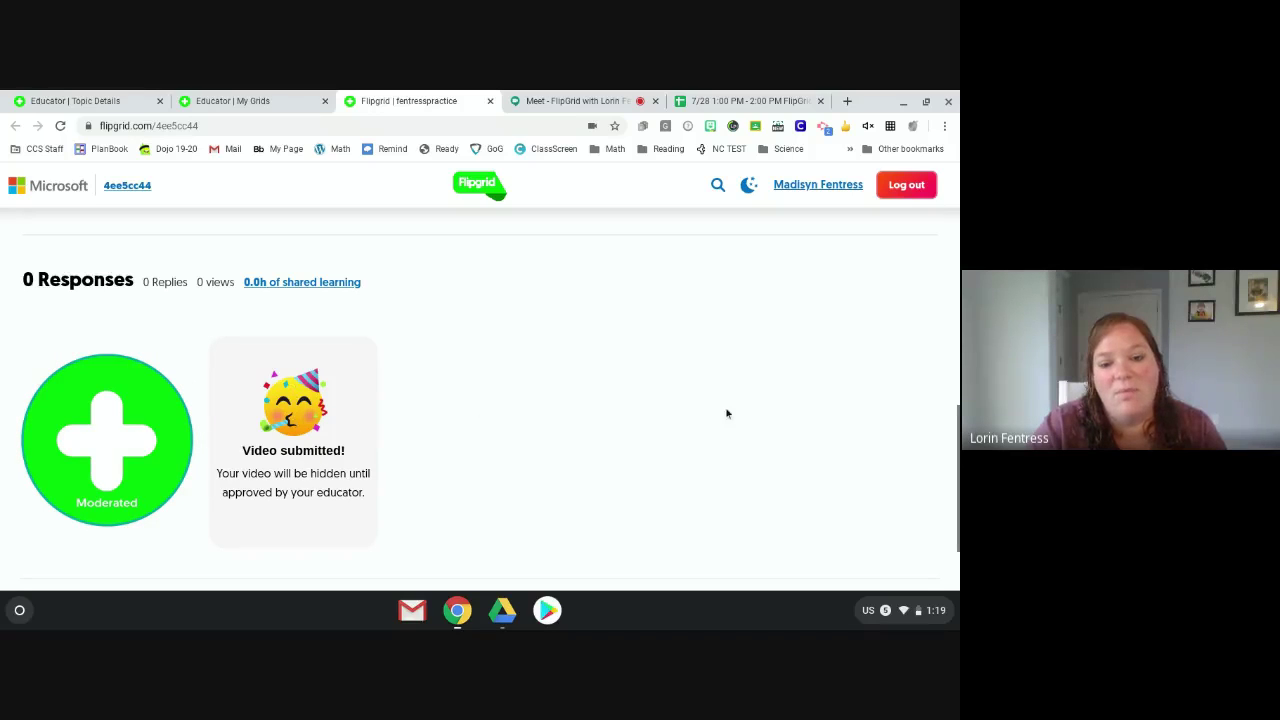
pyautogui.scroll(-3, 790, 471)
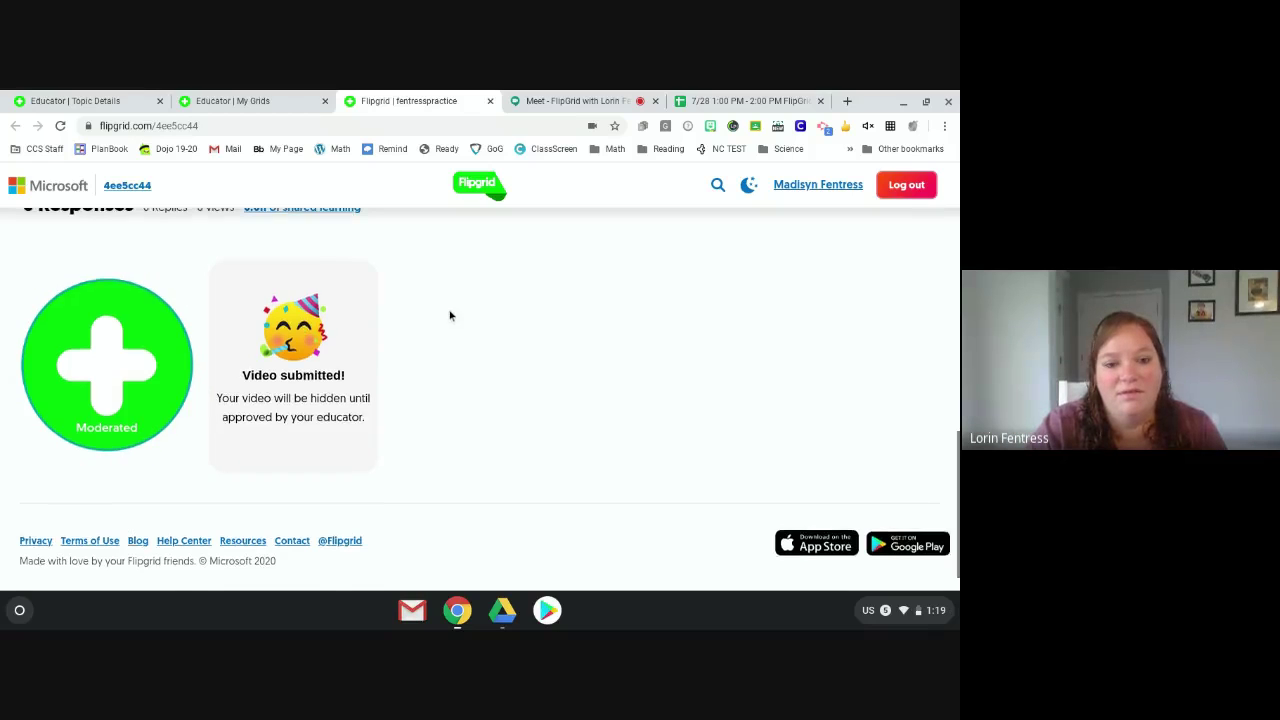
pyautogui.scroll(10, 450, 316)
pyautogui.scroll(3, 460, 325)
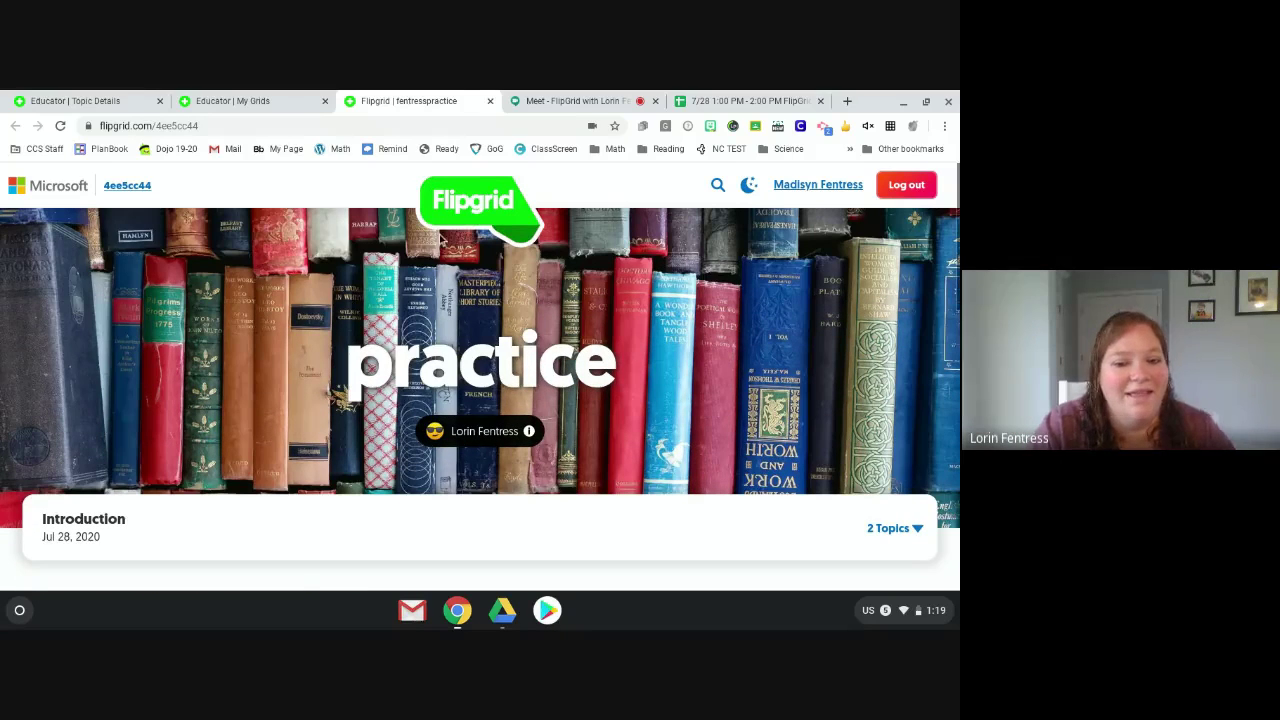
pyautogui.scroll(-8, 395, 233)
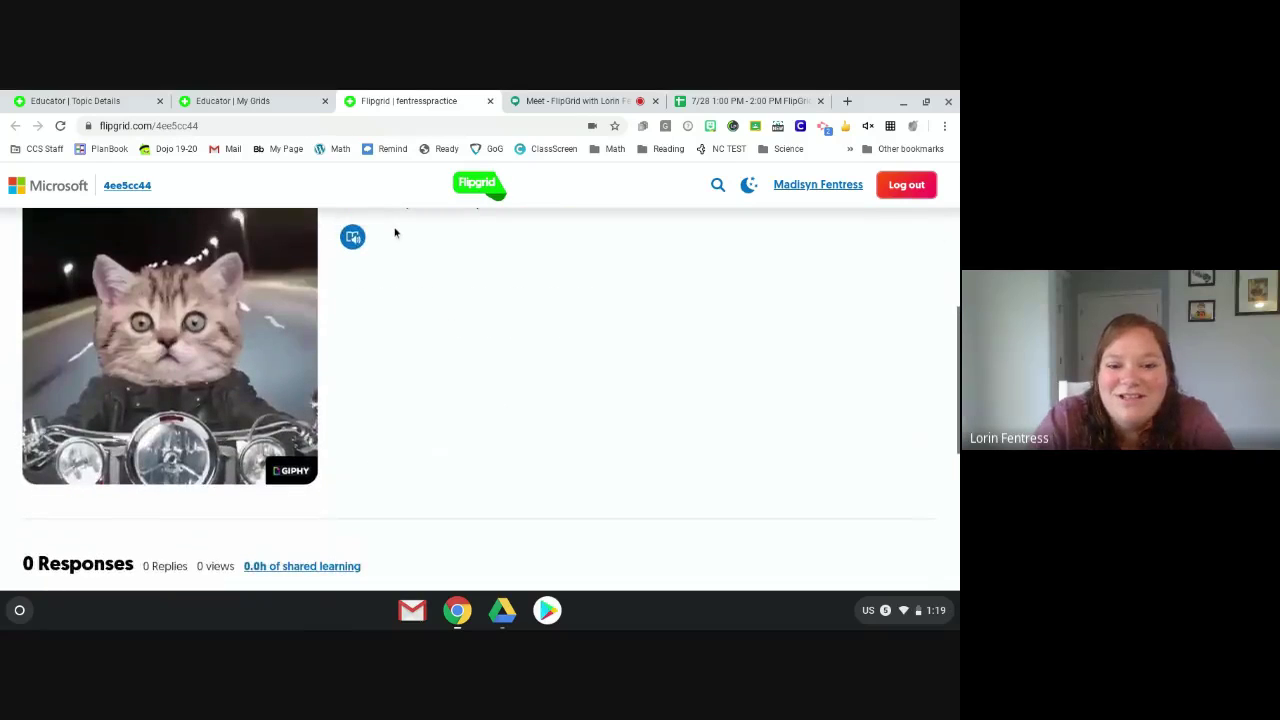
# - Close the student-view and My Grids browser tabs, returning to the Introduction Topic Details tab
pyautogui.click(258, 101)
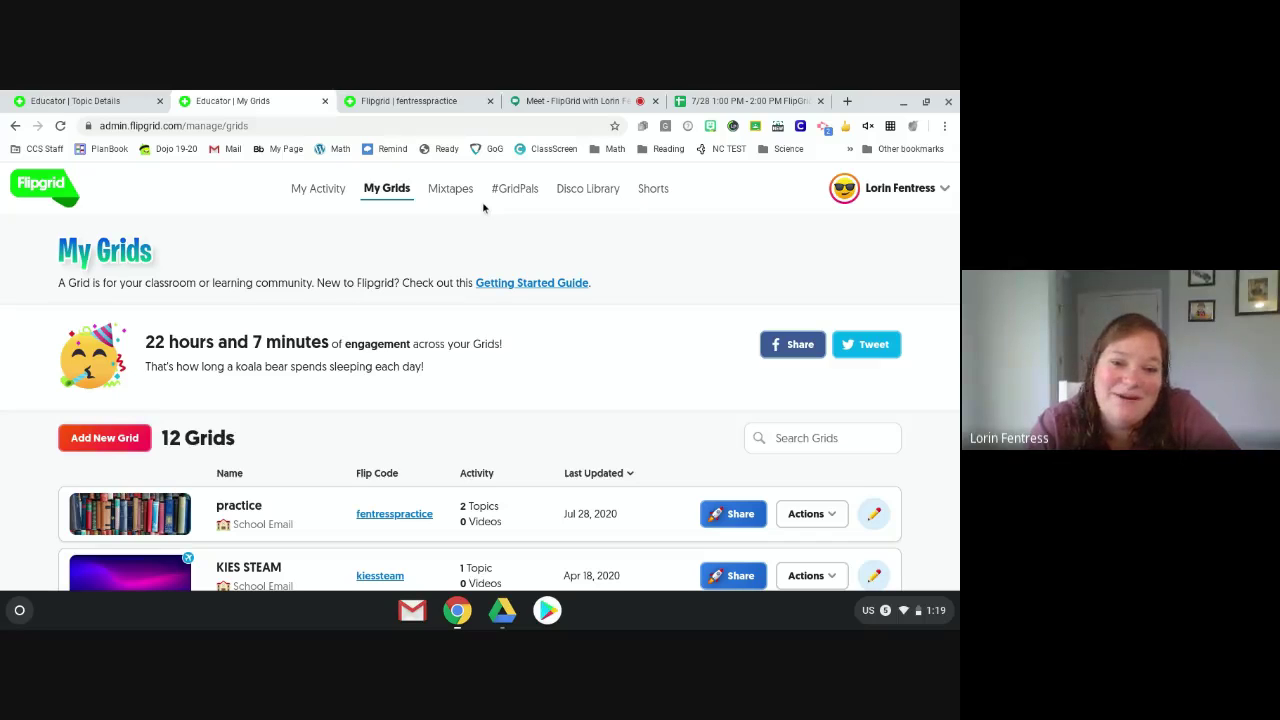
pyautogui.click(120, 101)
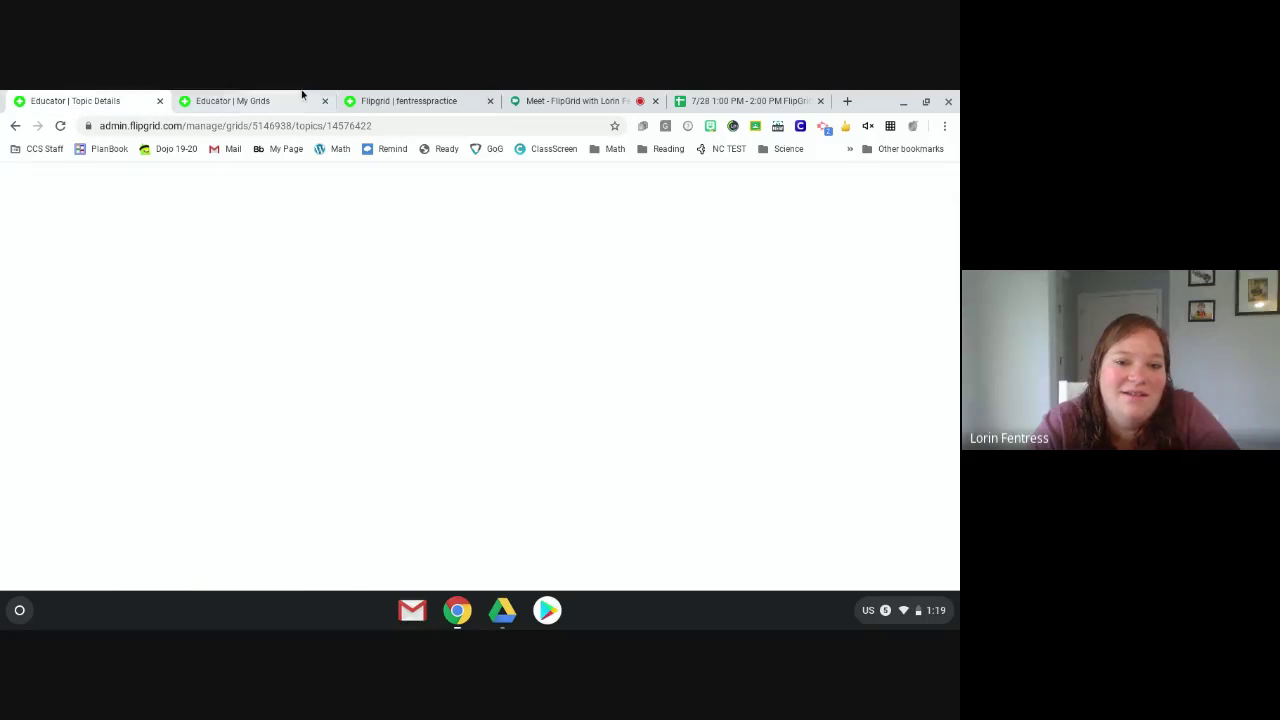
pyautogui.click(299, 102)
pyautogui.click(120, 101)
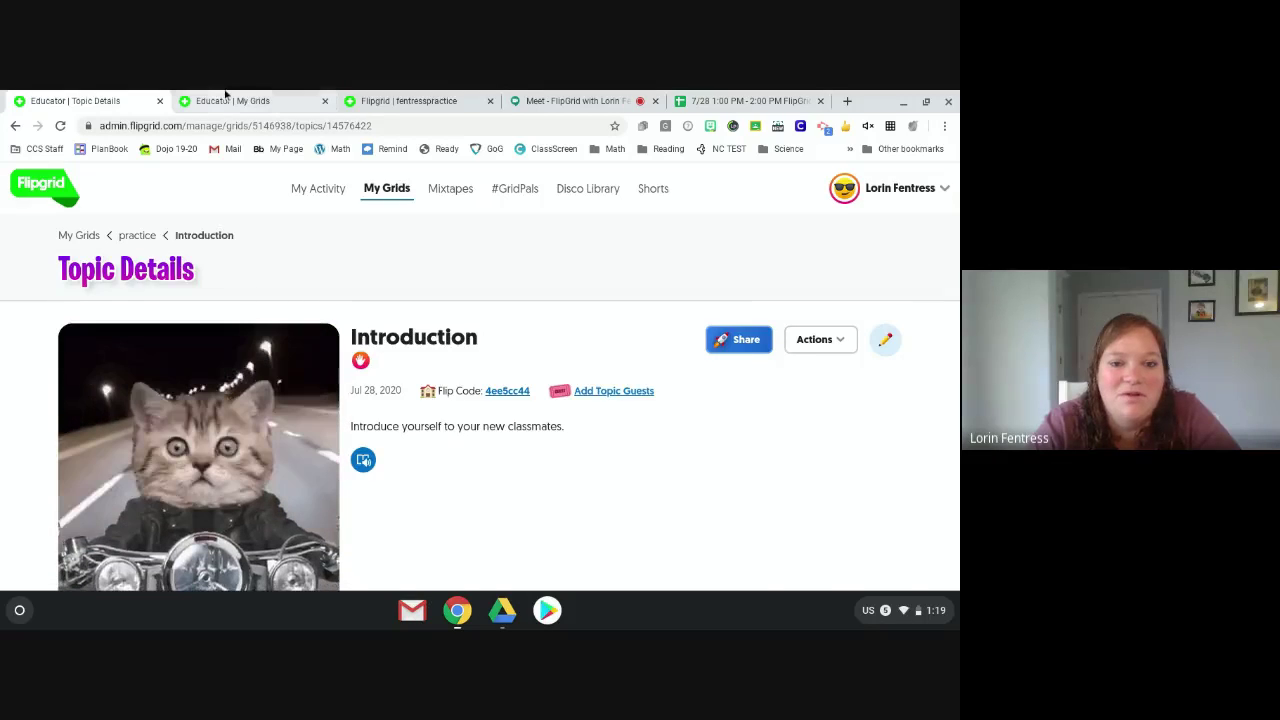
pyautogui.click(420, 101)
pyautogui.click(490, 101)
pyautogui.click(324, 101)
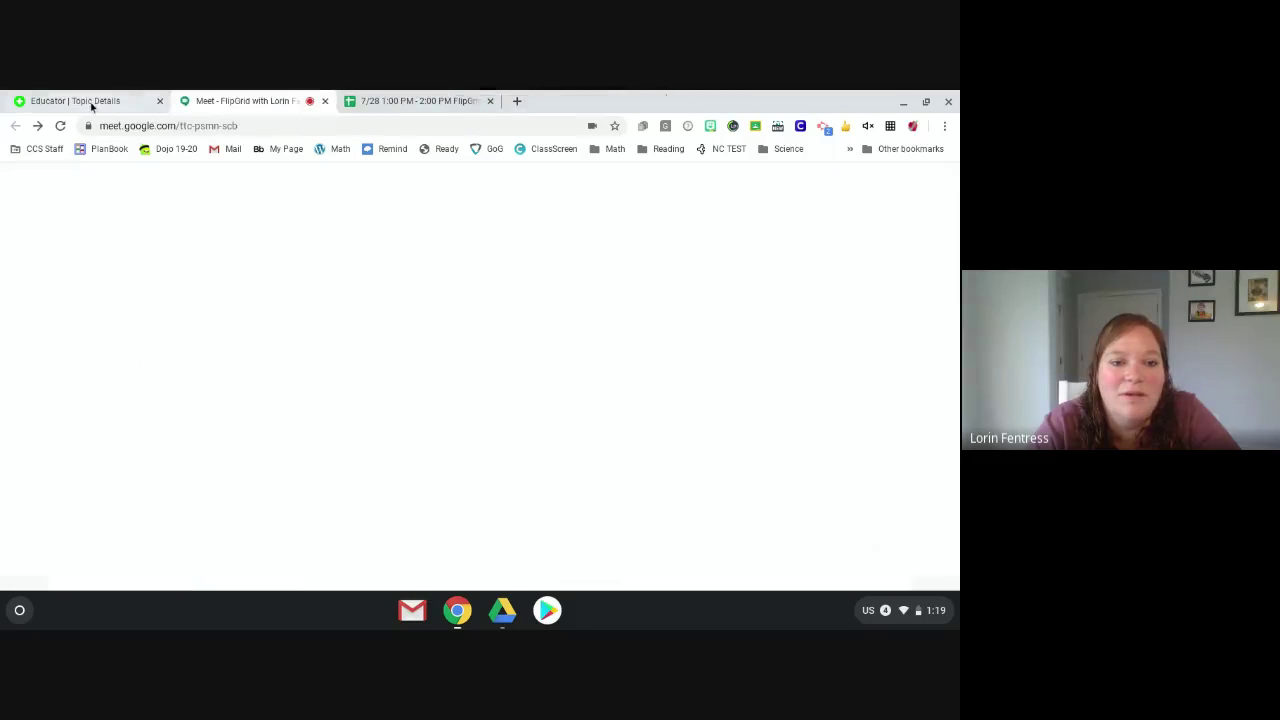
pyautogui.click(90, 103)
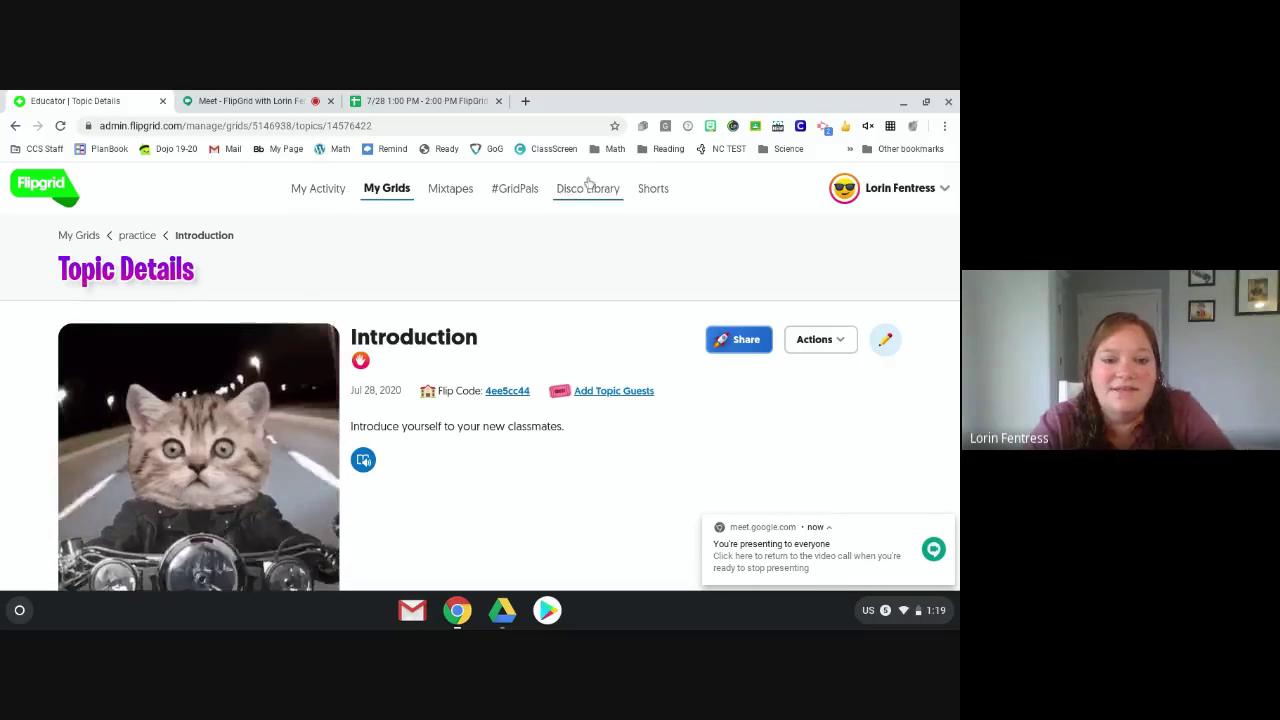
pyautogui.click(326, 193)
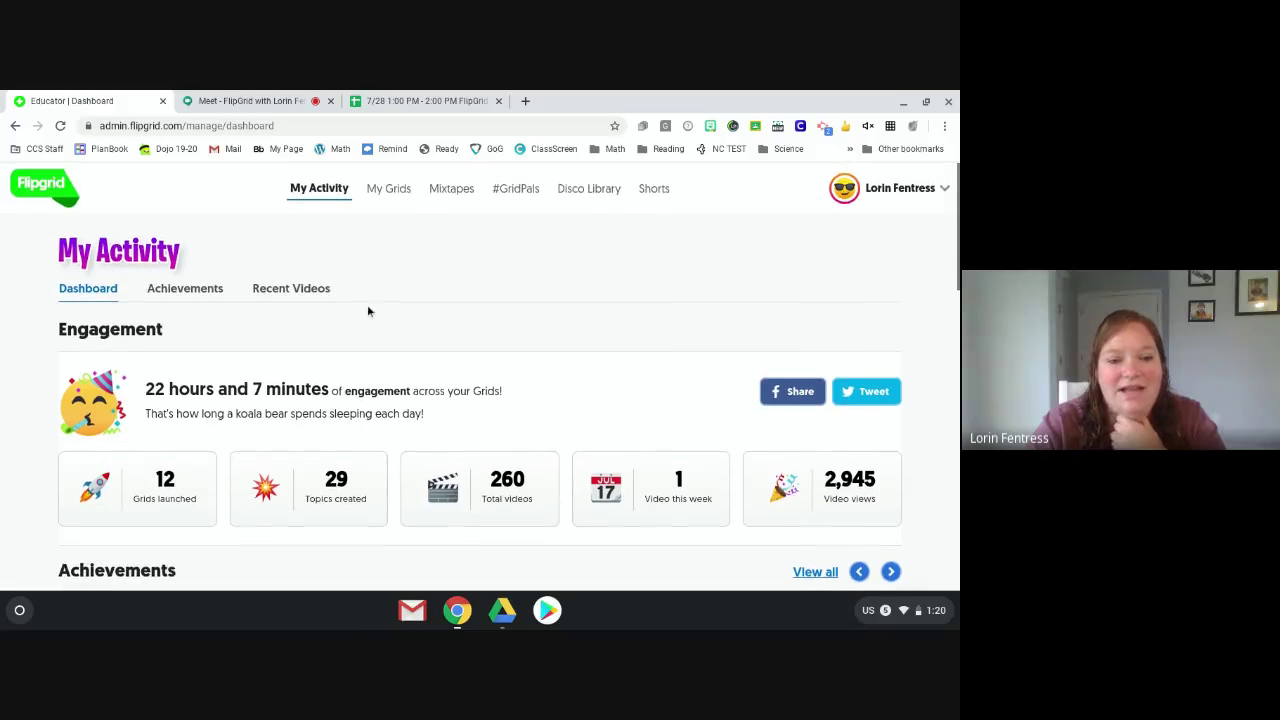
pyautogui.scroll(-2, 367, 311)
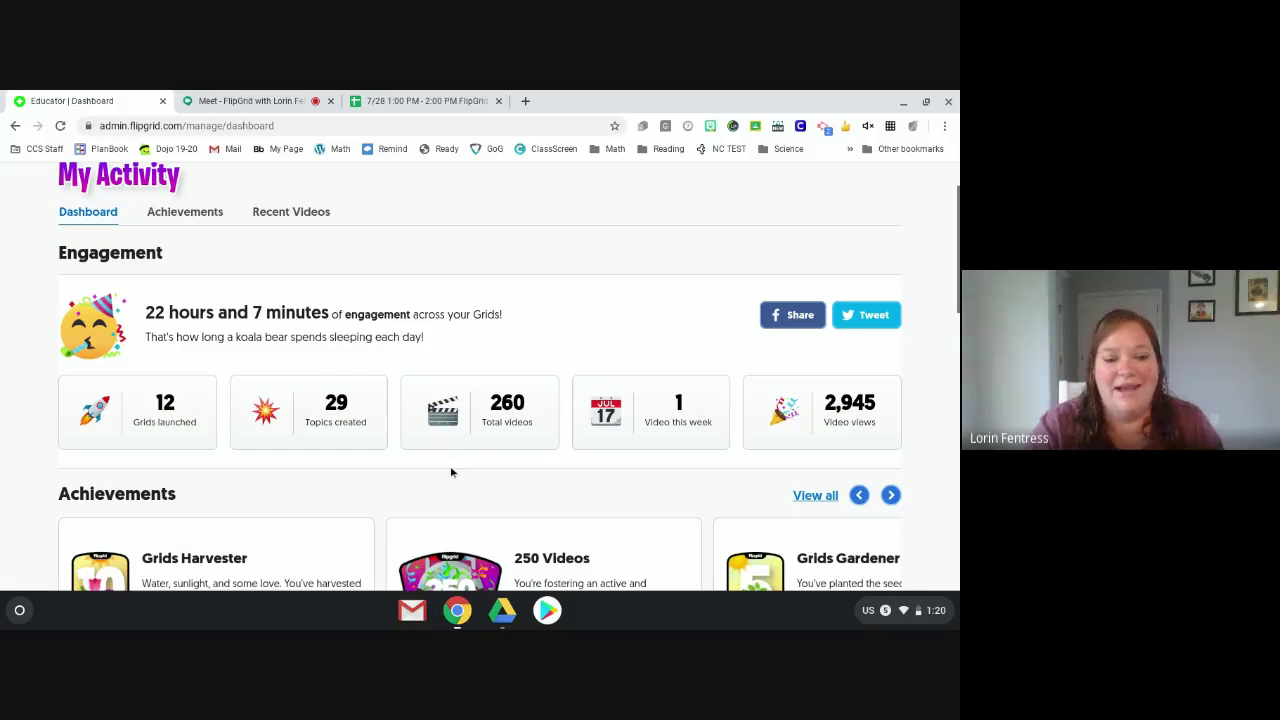
pyautogui.scroll(-2, 445, 472)
pyautogui.scroll(4, 480, 477)
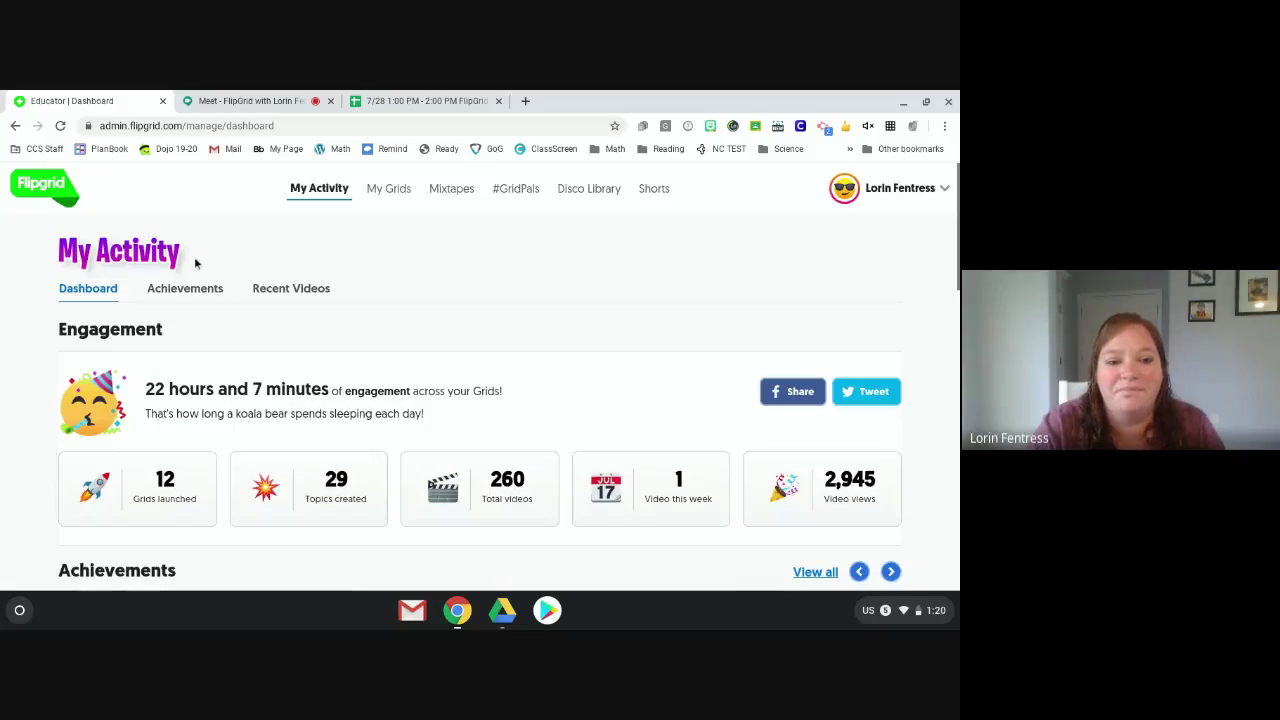
pyautogui.click(382, 195)
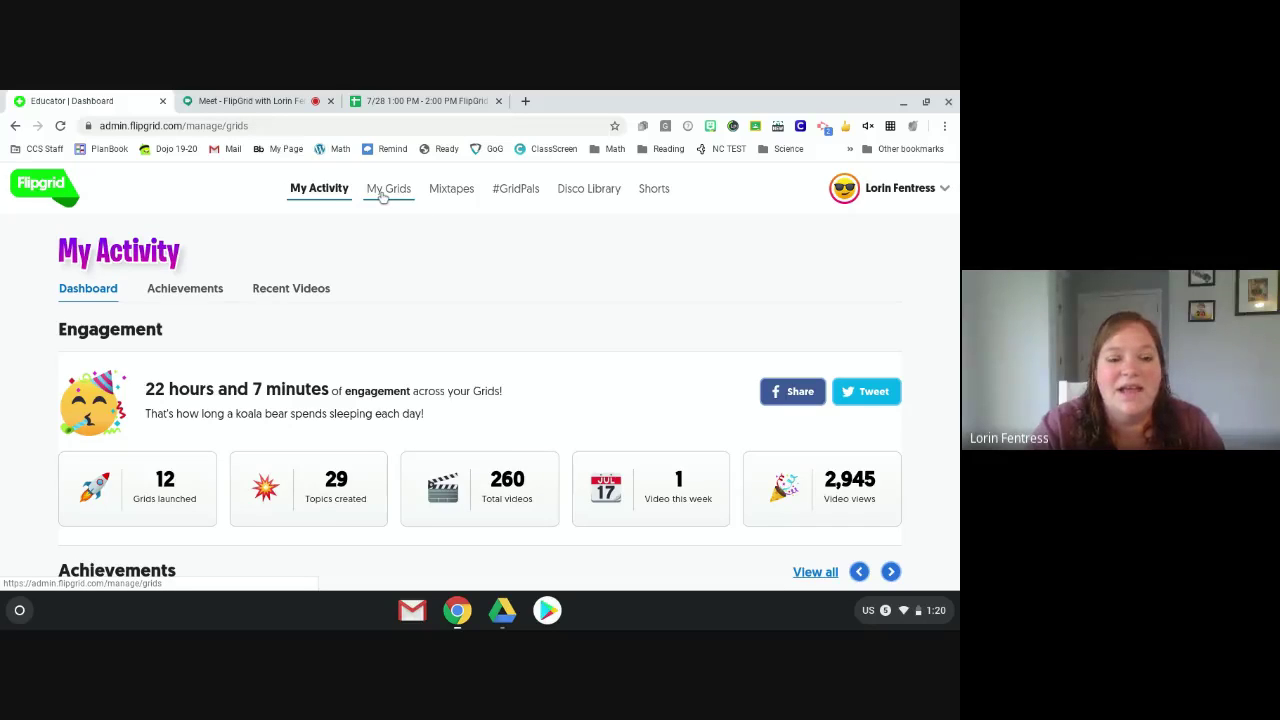
pyautogui.scroll(-5, 365, 420)
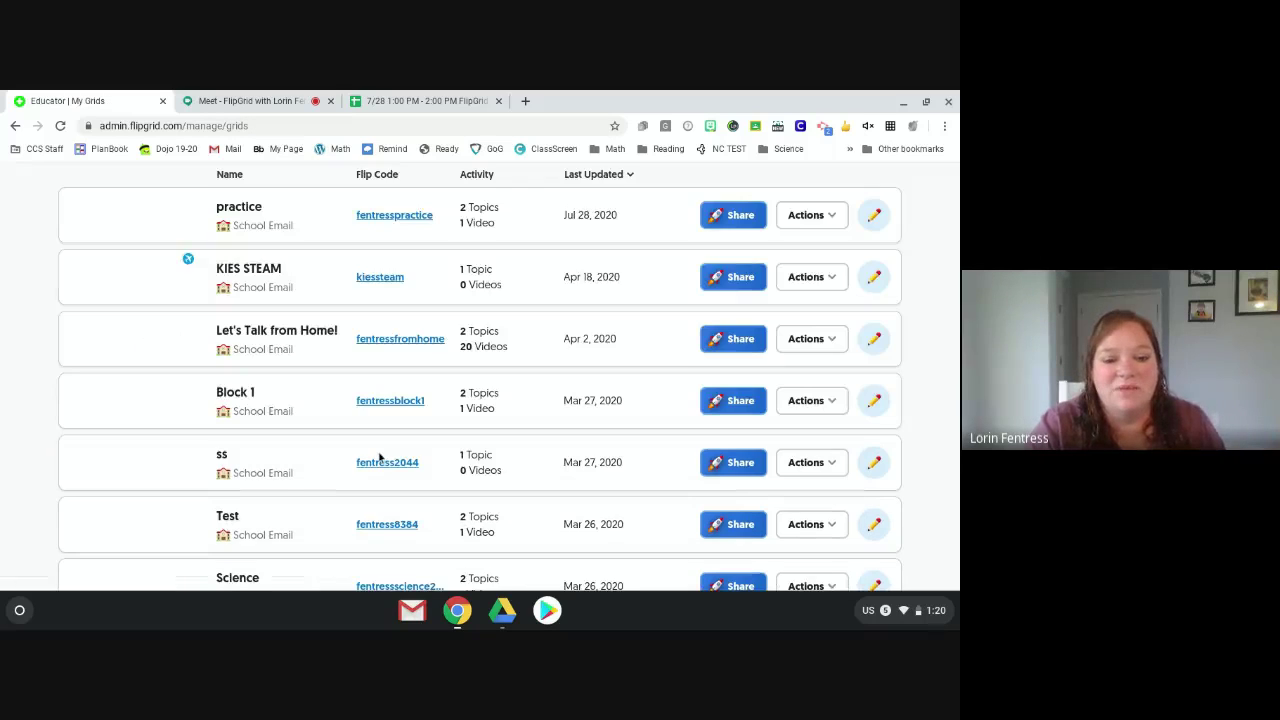
pyautogui.scroll(-2, 362, 430)
pyautogui.scroll(5, 470, 390)
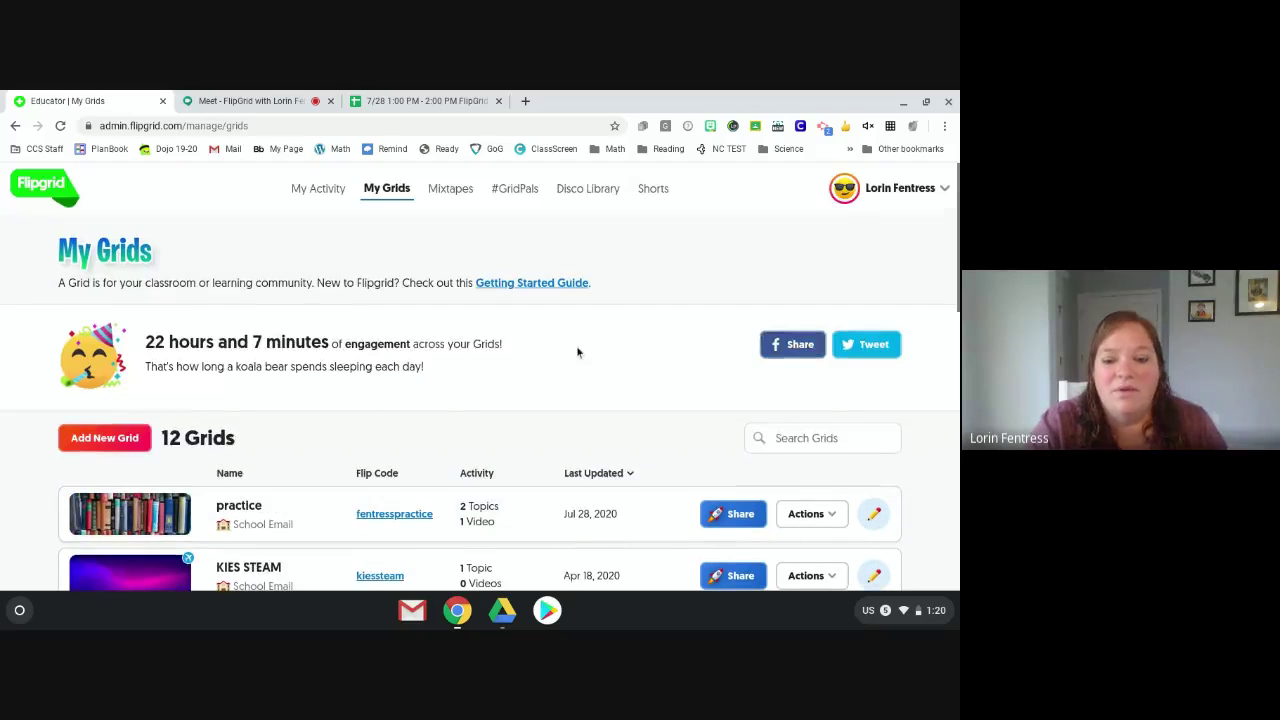
pyautogui.click(818, 514)
pyautogui.scroll(-3, 818, 517)
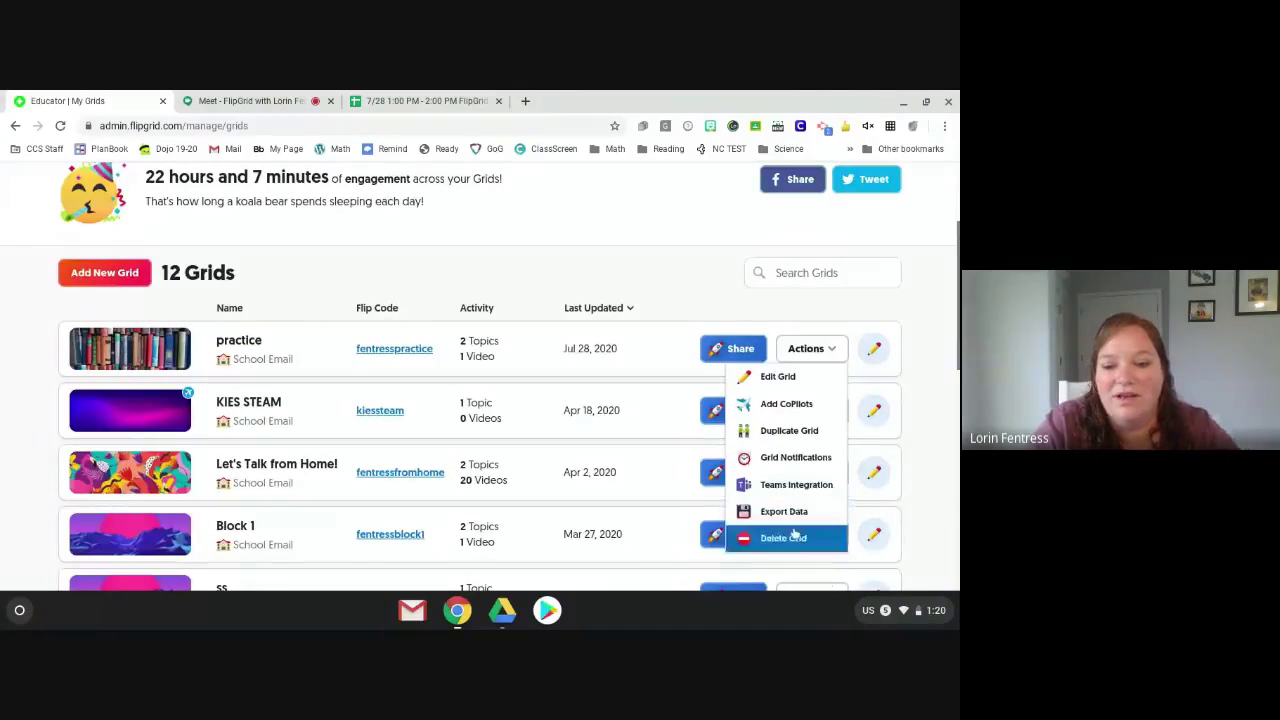
pyautogui.click(627, 265)
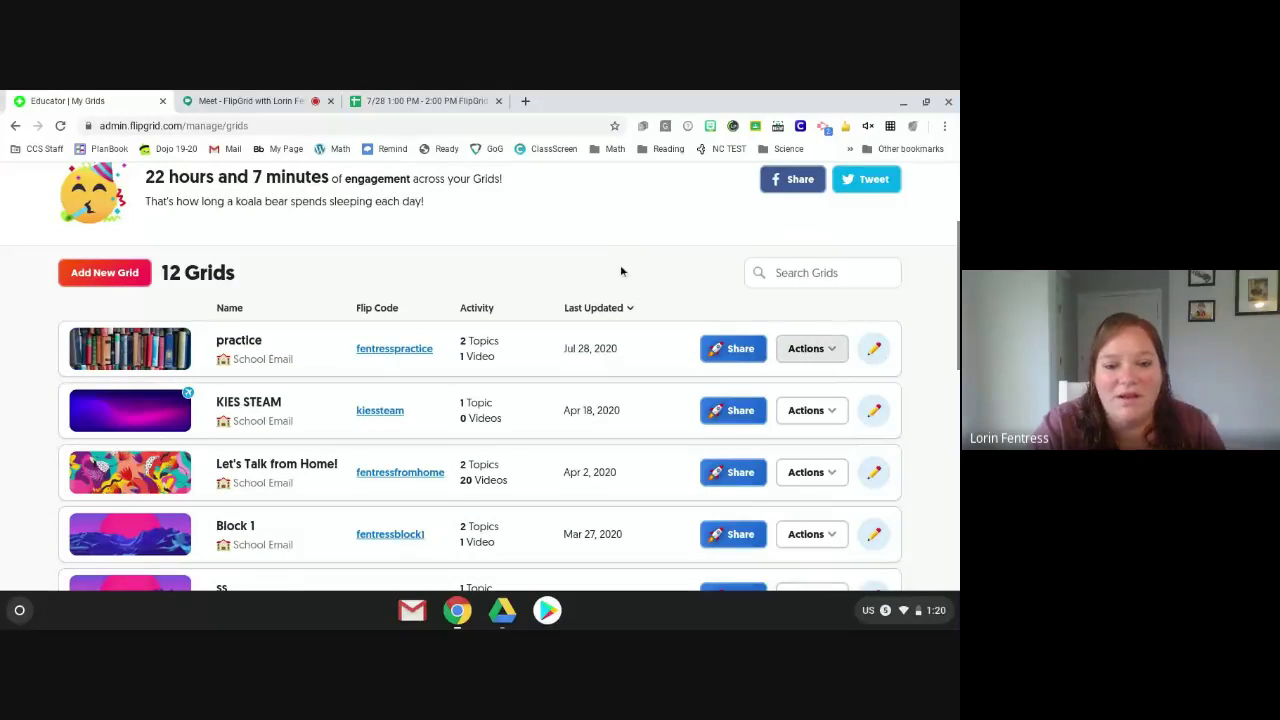
pyautogui.scroll(3, 527, 281)
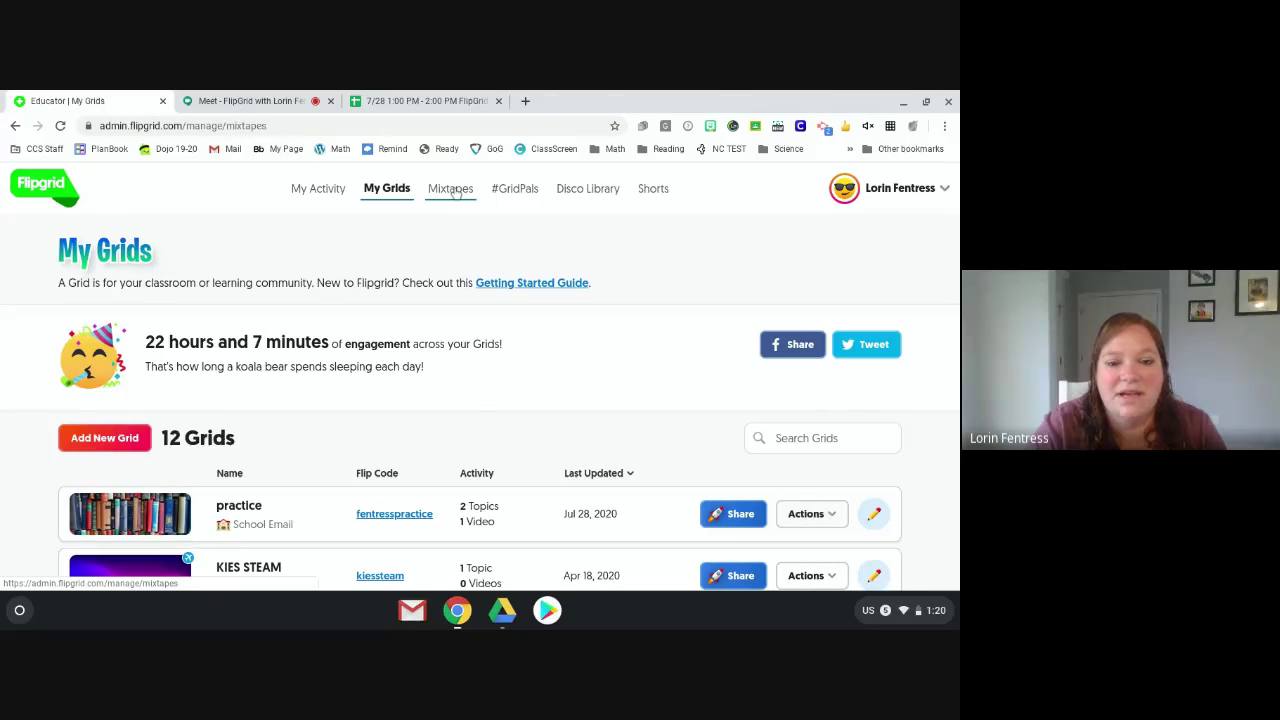
# - Open My Mixtapes, which lists the single mixtape Test with 0 videos
pyautogui.click(452, 190)
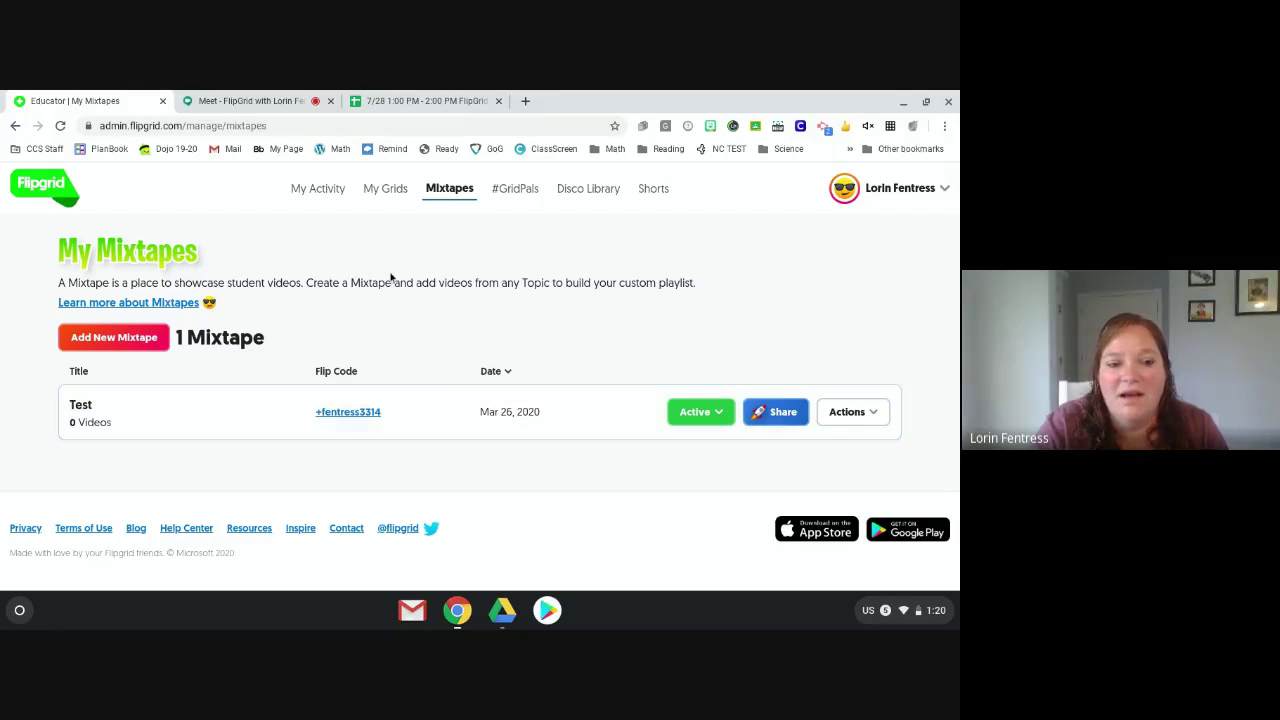
pyautogui.moveTo(321, 281); pyautogui.dragTo(492, 283)
pyautogui.click(501, 272)
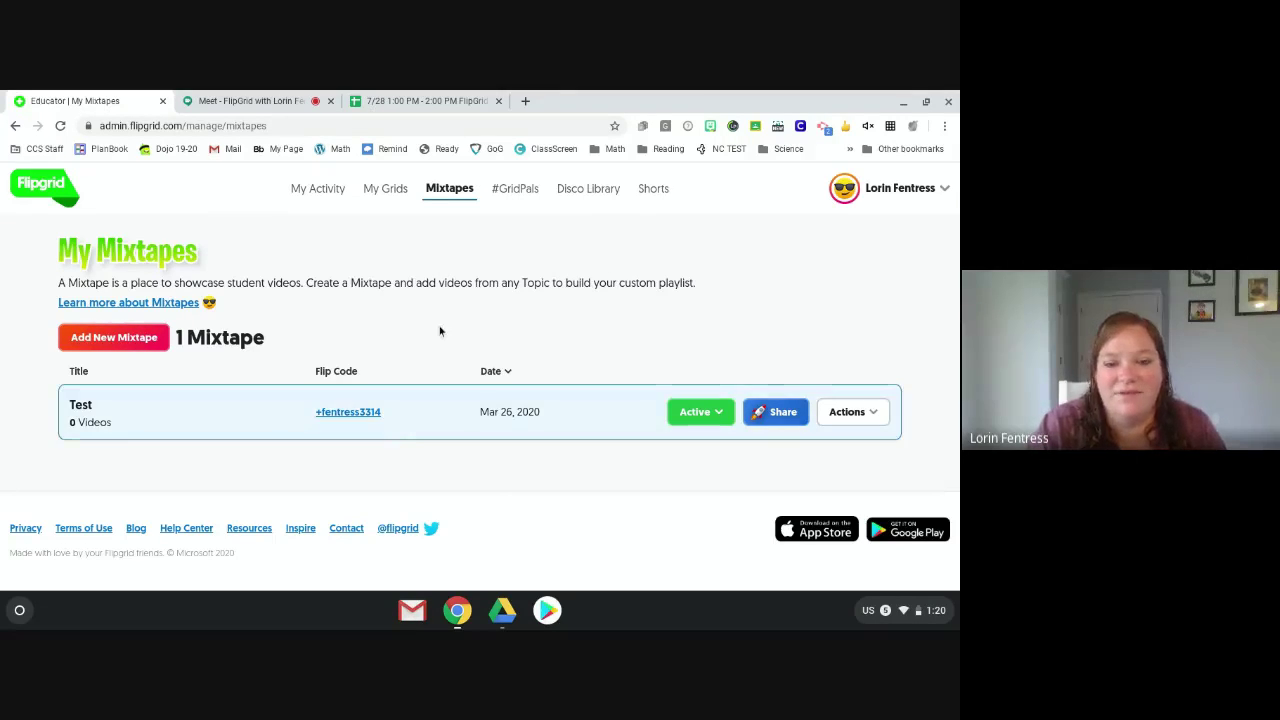
# - Open #GridPals, scroll to the map of 28327 GridPals, and view two GridPal profile cards
pyautogui.click(515, 189)
pyautogui.scroll(-2, 459, 289)
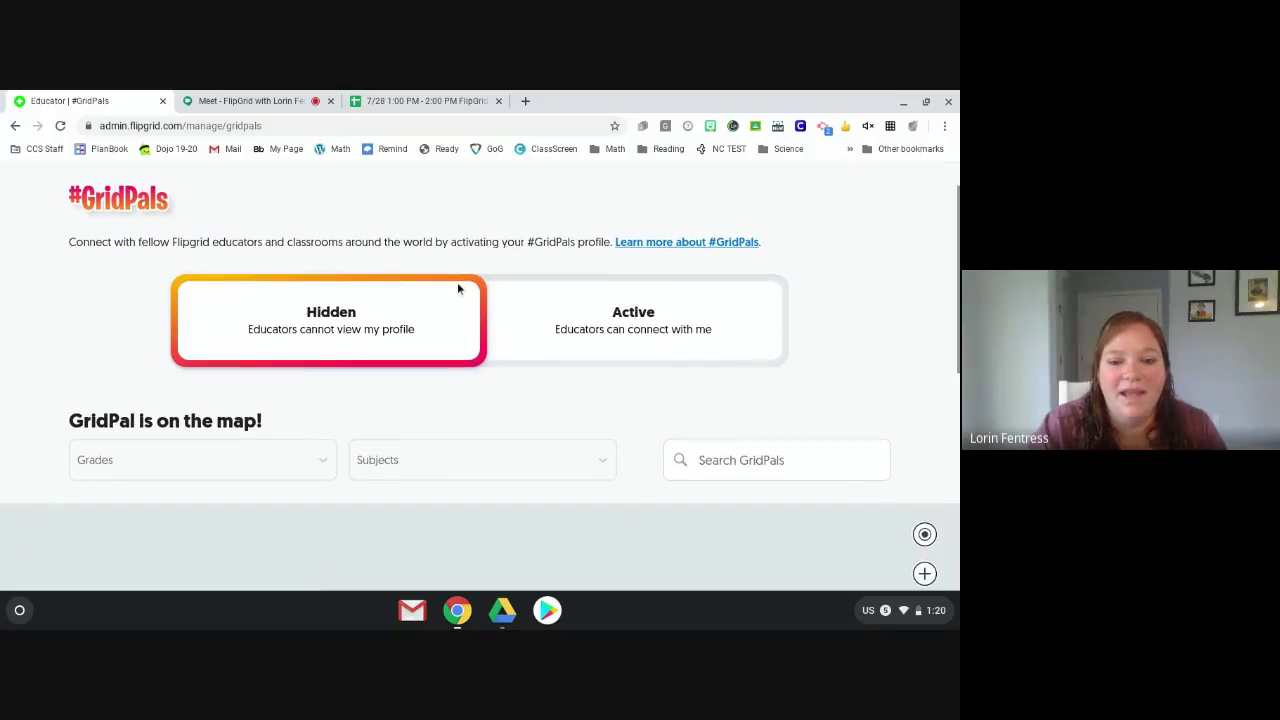
pyautogui.scroll(-1, 476, 297)
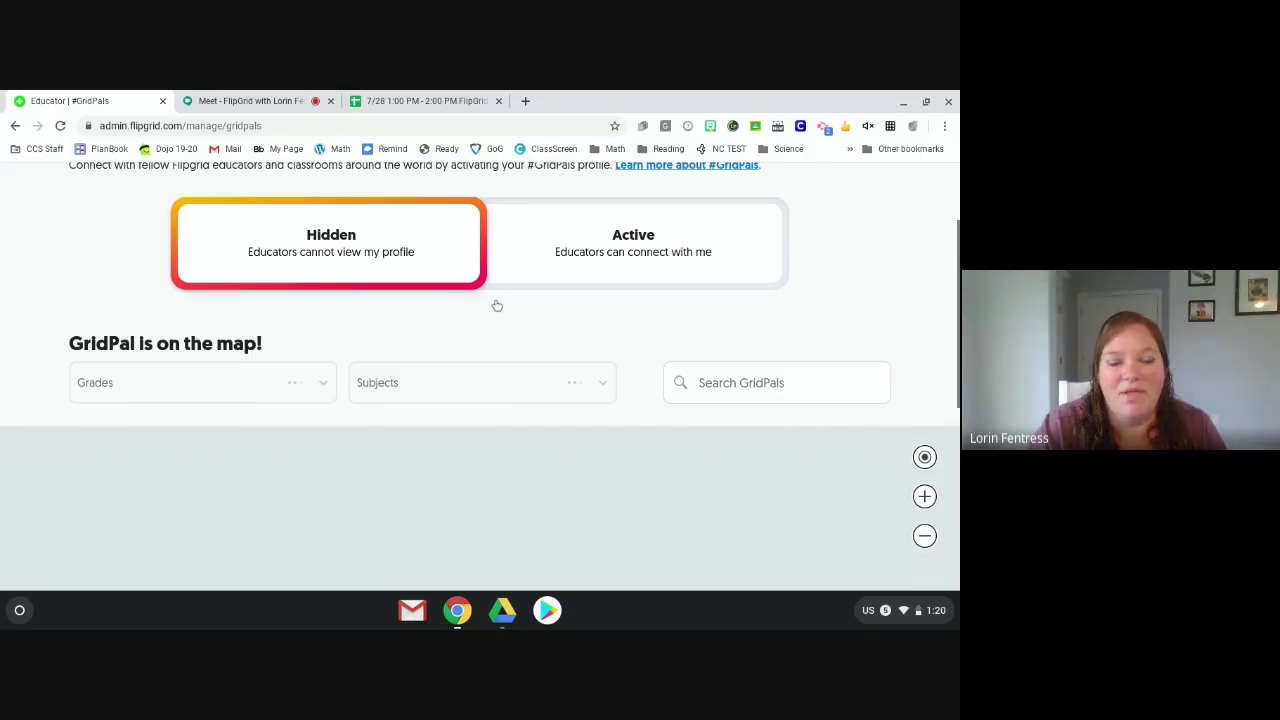
pyautogui.scroll(-3, 495, 305)
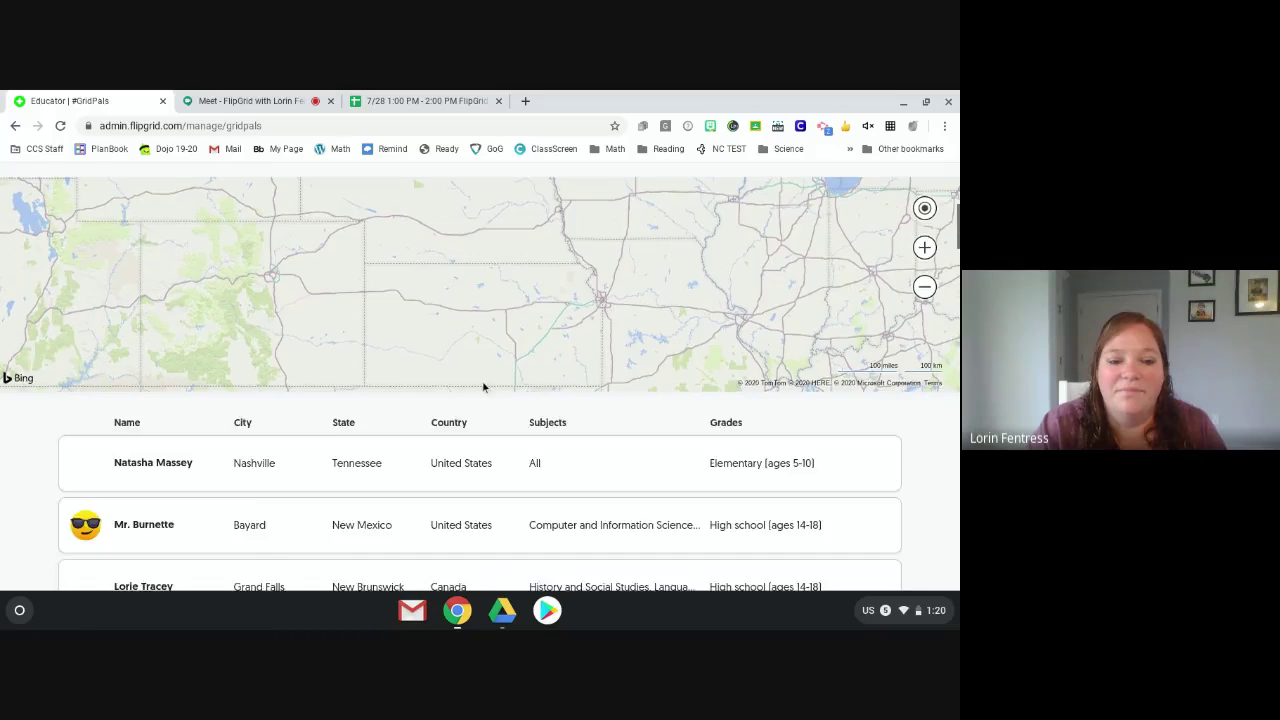
pyautogui.scroll(-1, 631, 333)
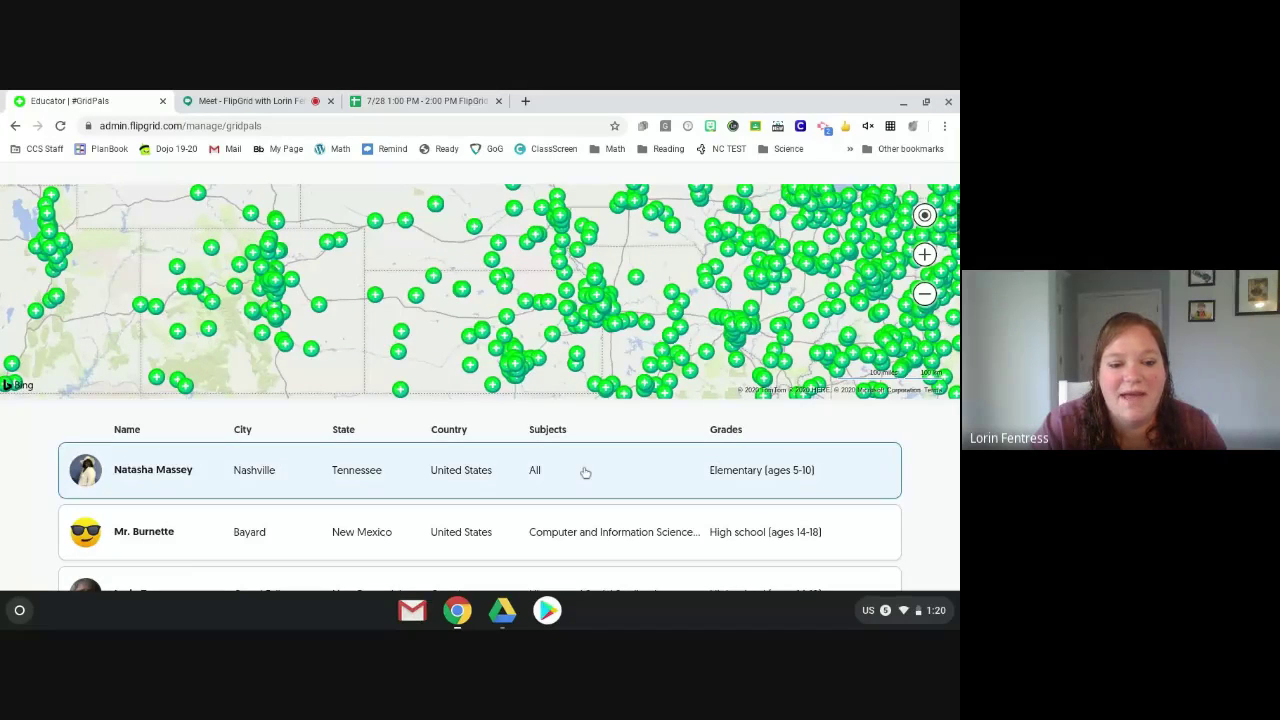
pyautogui.scroll(-1, 585, 472)
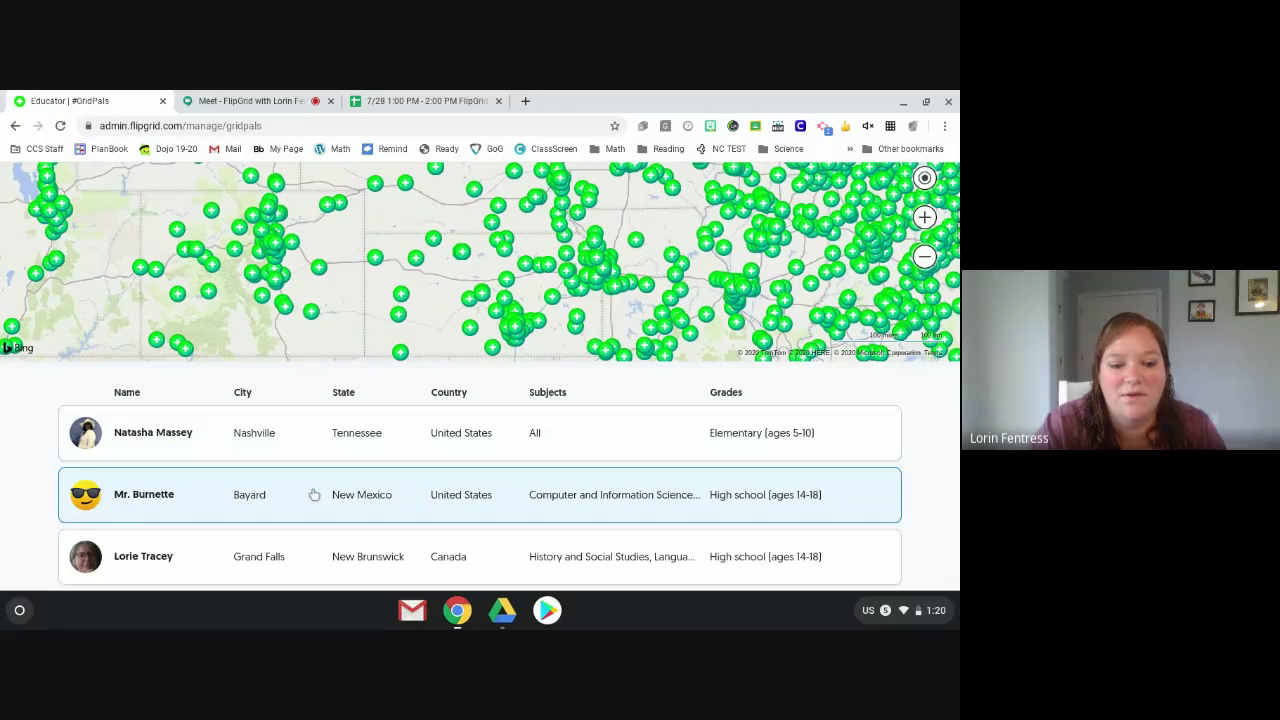
pyautogui.click(318, 493)
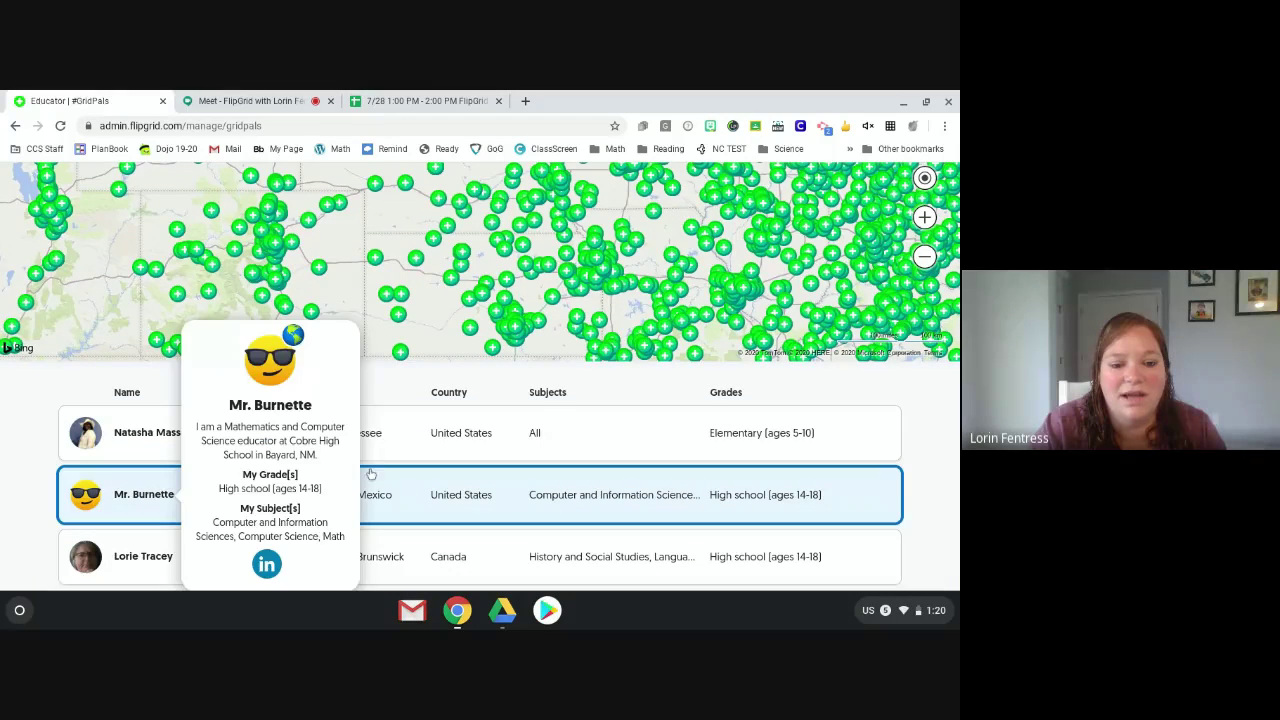
pyautogui.click(459, 430)
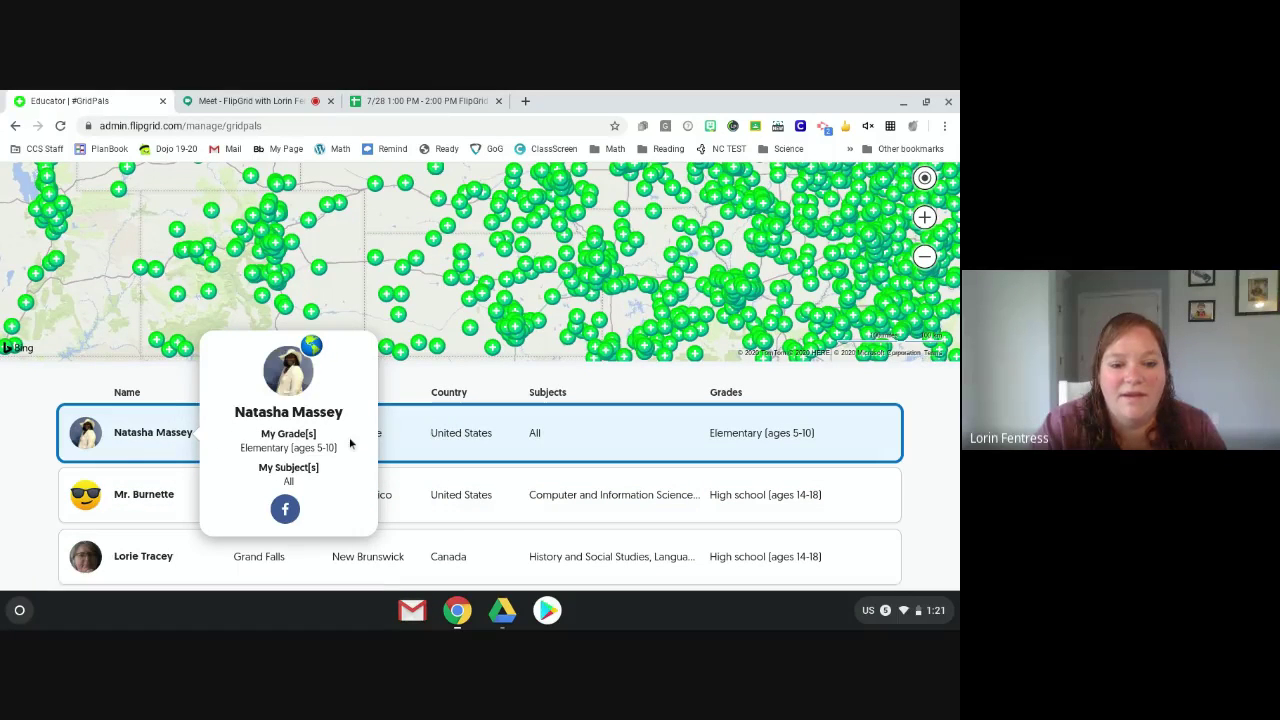
pyautogui.scroll(4, 466, 414)
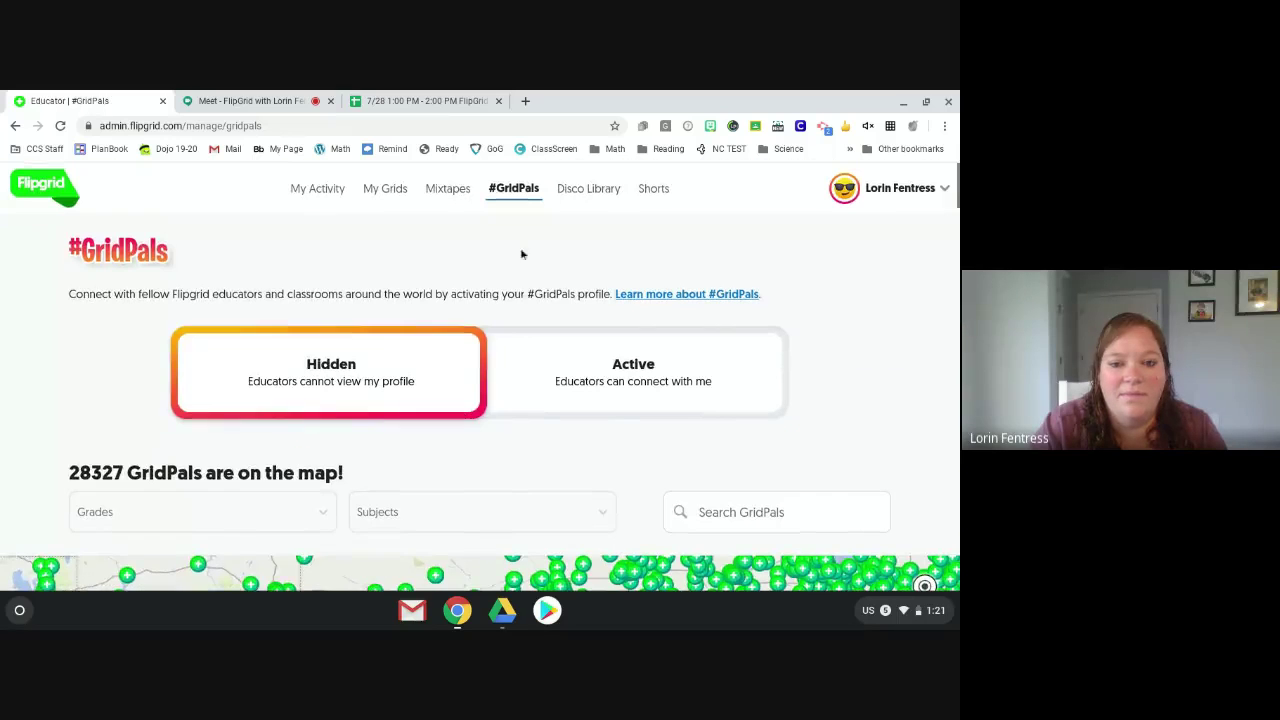
# - Open the Disco Library and scroll past WeeklyHits down to the Featured Disco Playlists
pyautogui.click(597, 189)
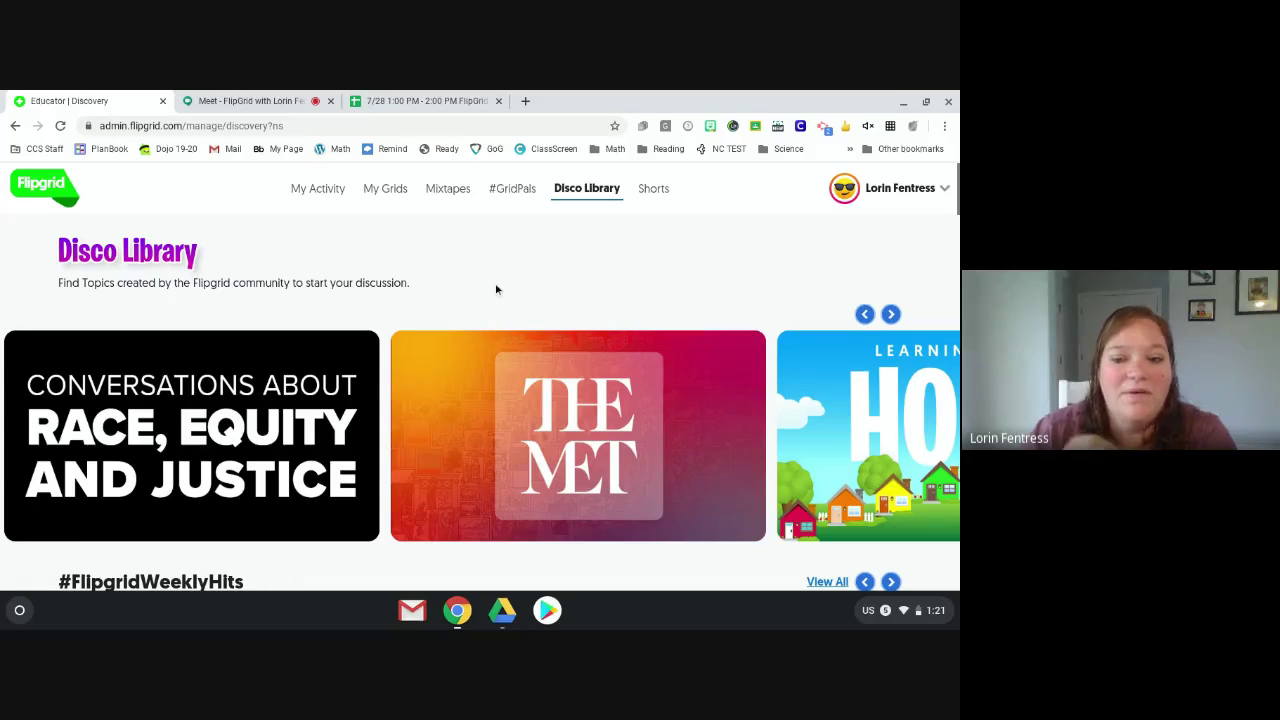
pyautogui.scroll(-1, 497, 289)
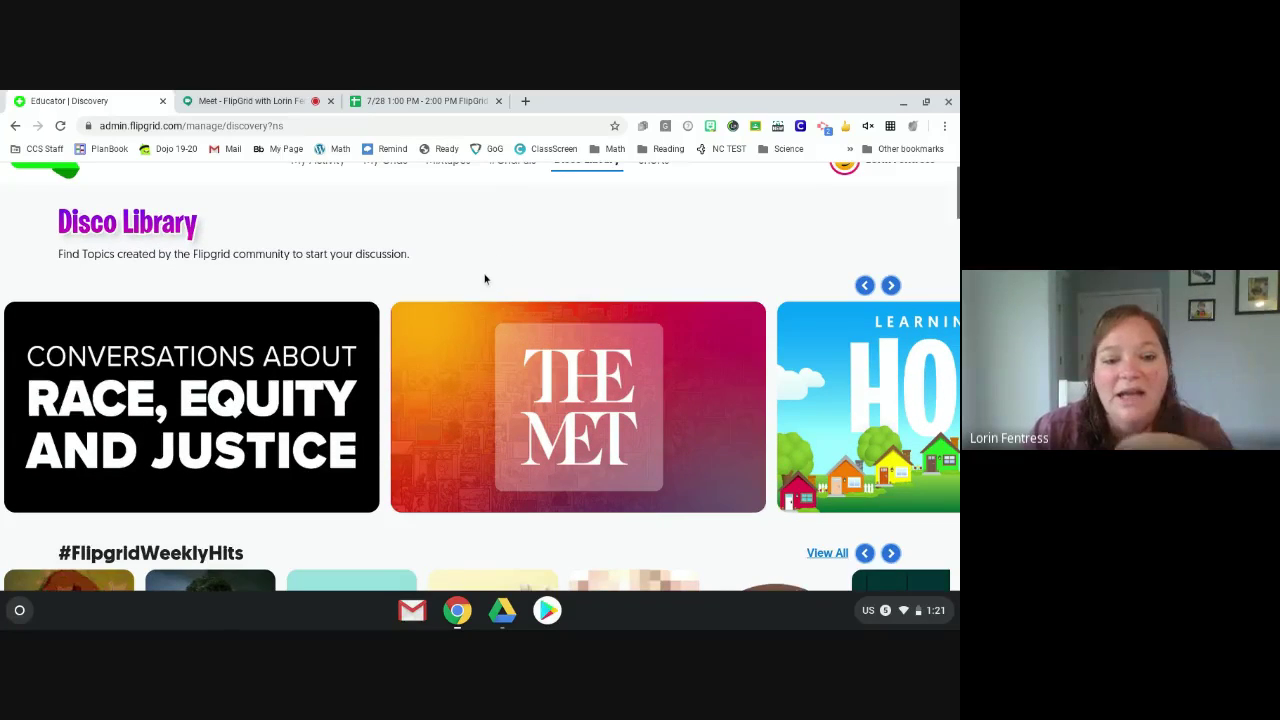
pyautogui.scroll(-3, 484, 279)
pyautogui.scroll(-5, 465, 283)
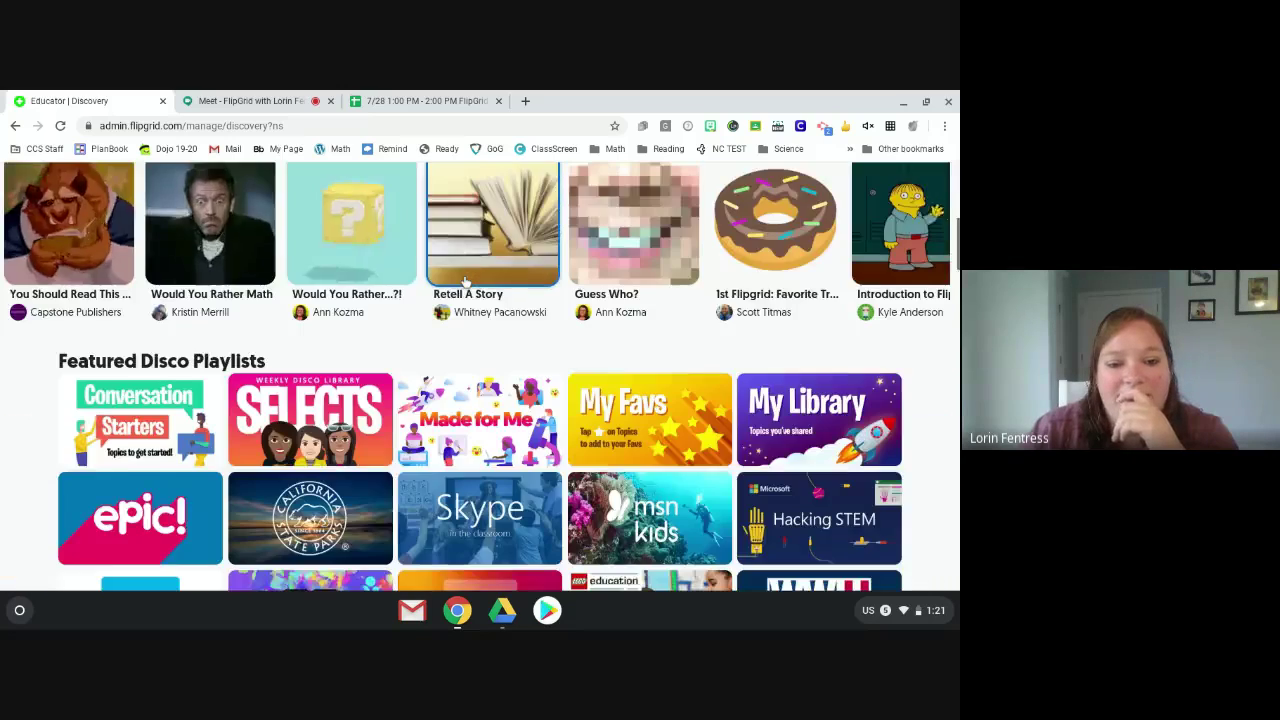
pyautogui.scroll(-3, 465, 283)
pyautogui.scroll(-2, 465, 283)
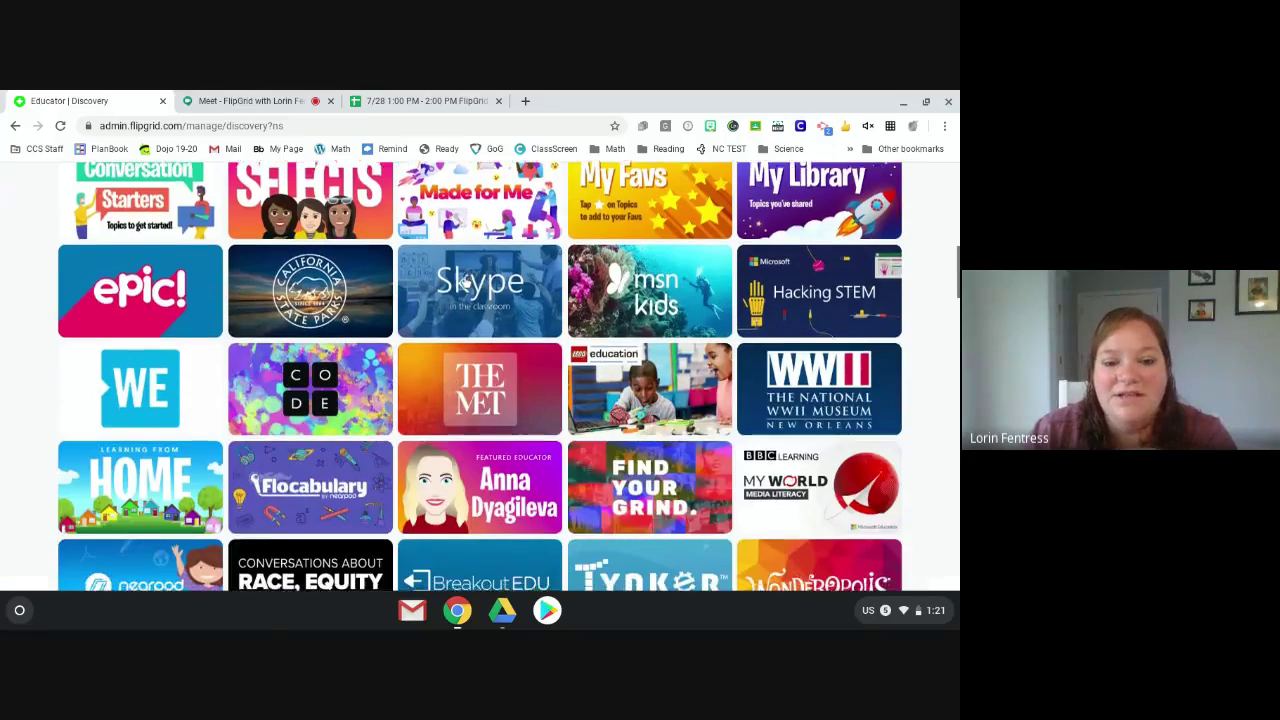
pyautogui.scroll(8, 465, 283)
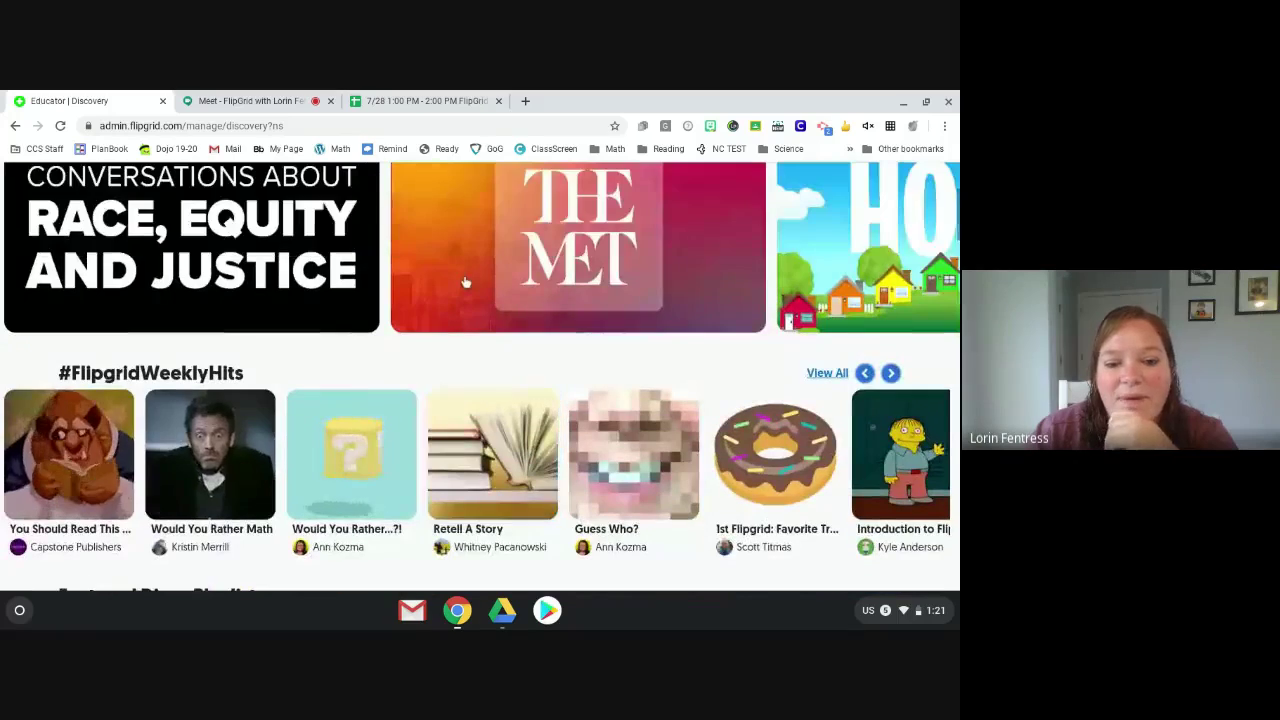
pyautogui.scroll(-1, 465, 283)
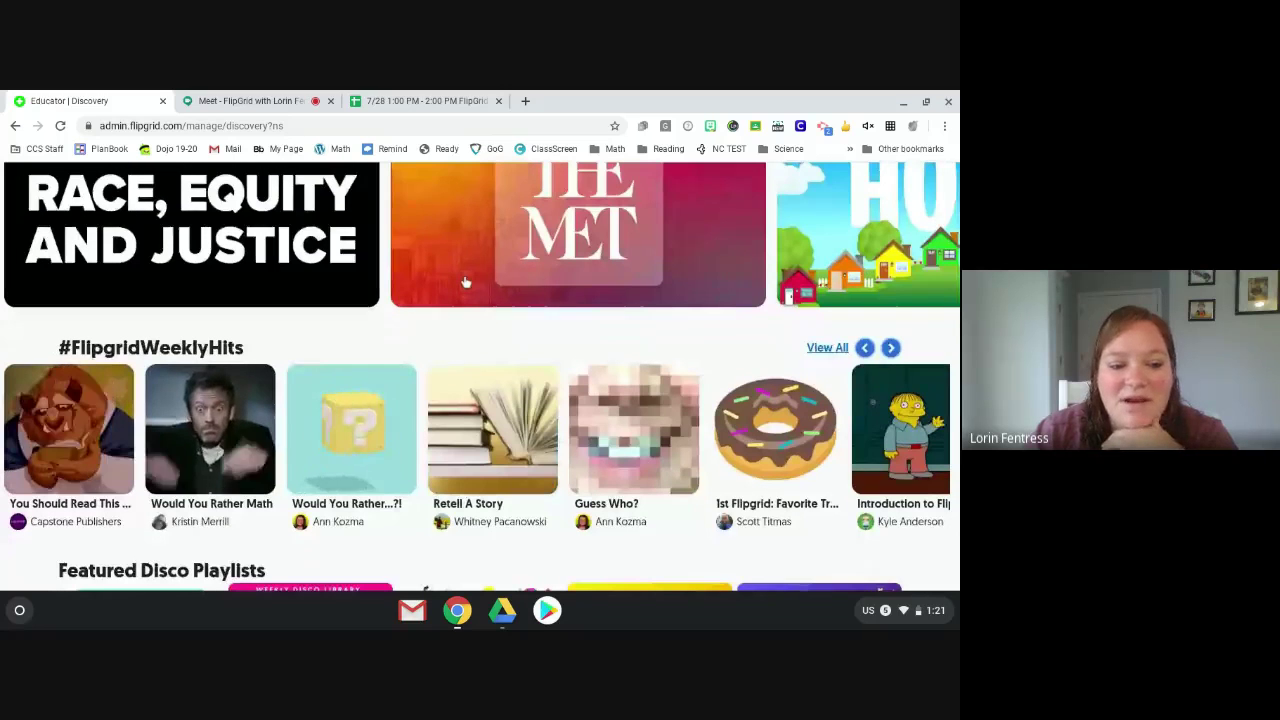
pyautogui.scroll(-4, 465, 283)
pyautogui.scroll(-3, 465, 283)
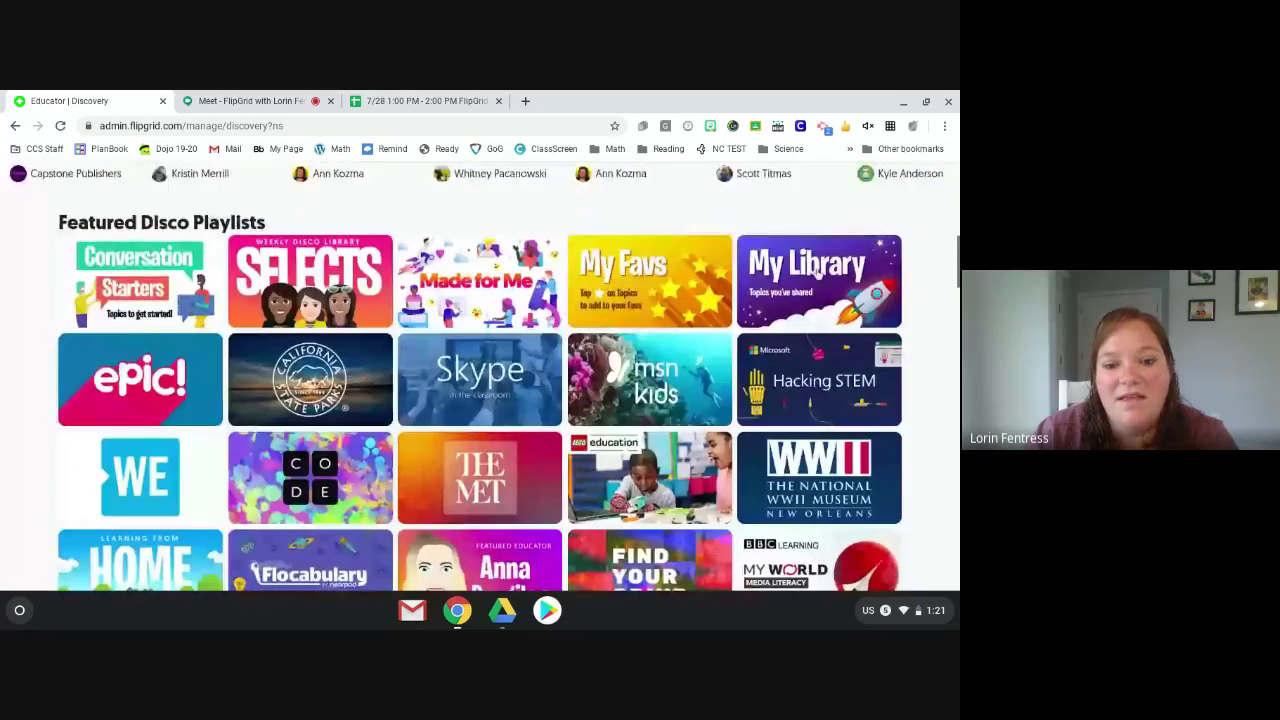
pyautogui.scroll(-3, 313, 325)
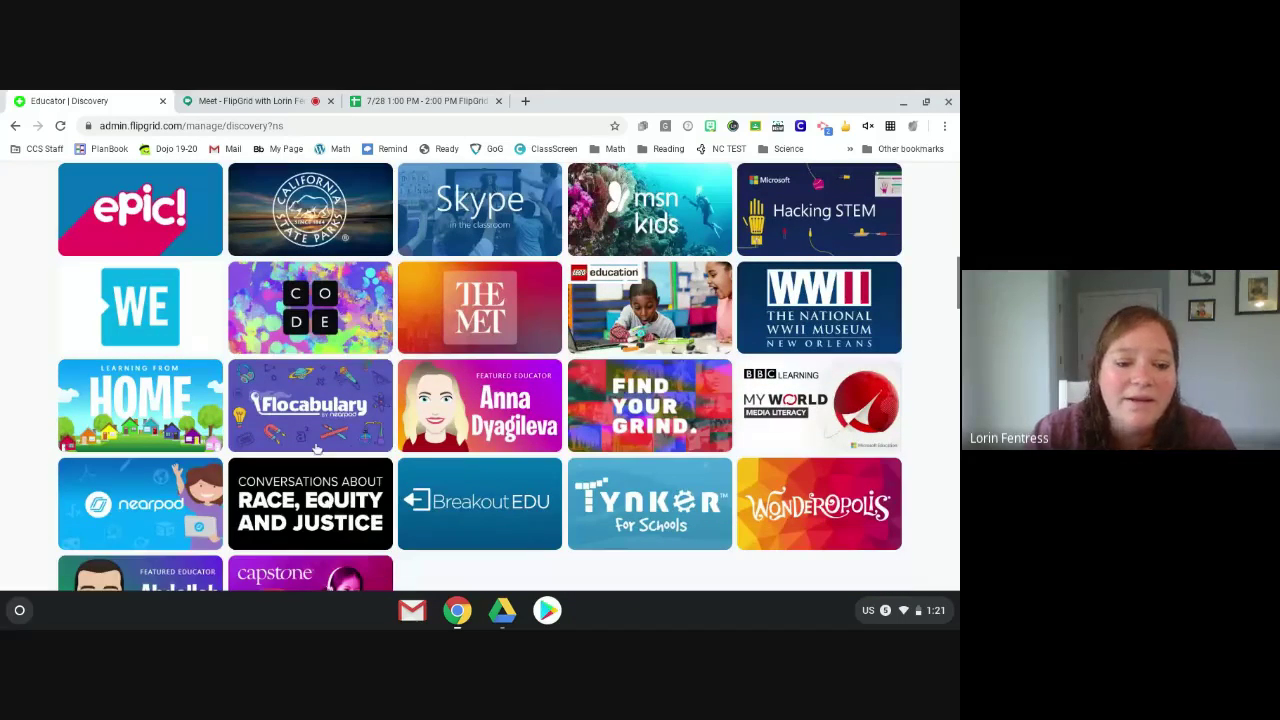
pyautogui.scroll(-1, 520, 455)
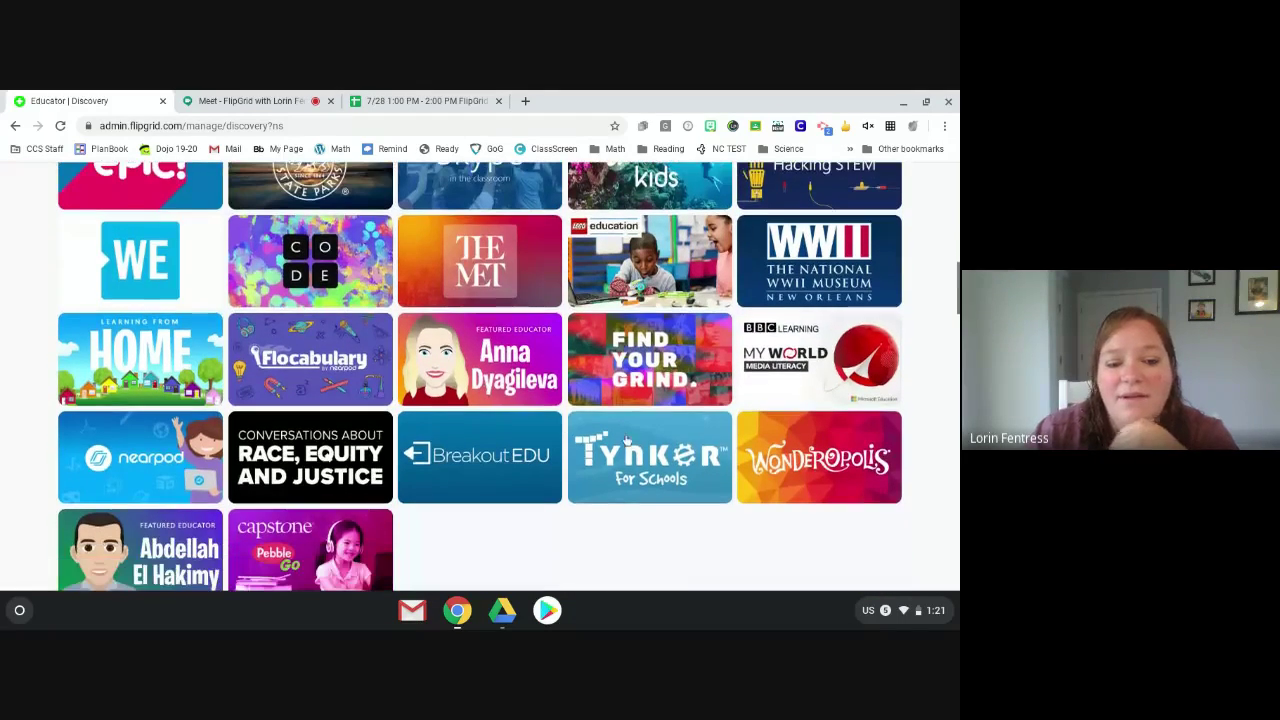
pyautogui.scroll(2, 583, 430)
# - Open the Epic! playlist and view the Showing Kindness topic's Add this Topic details
pyautogui.click(172, 289)
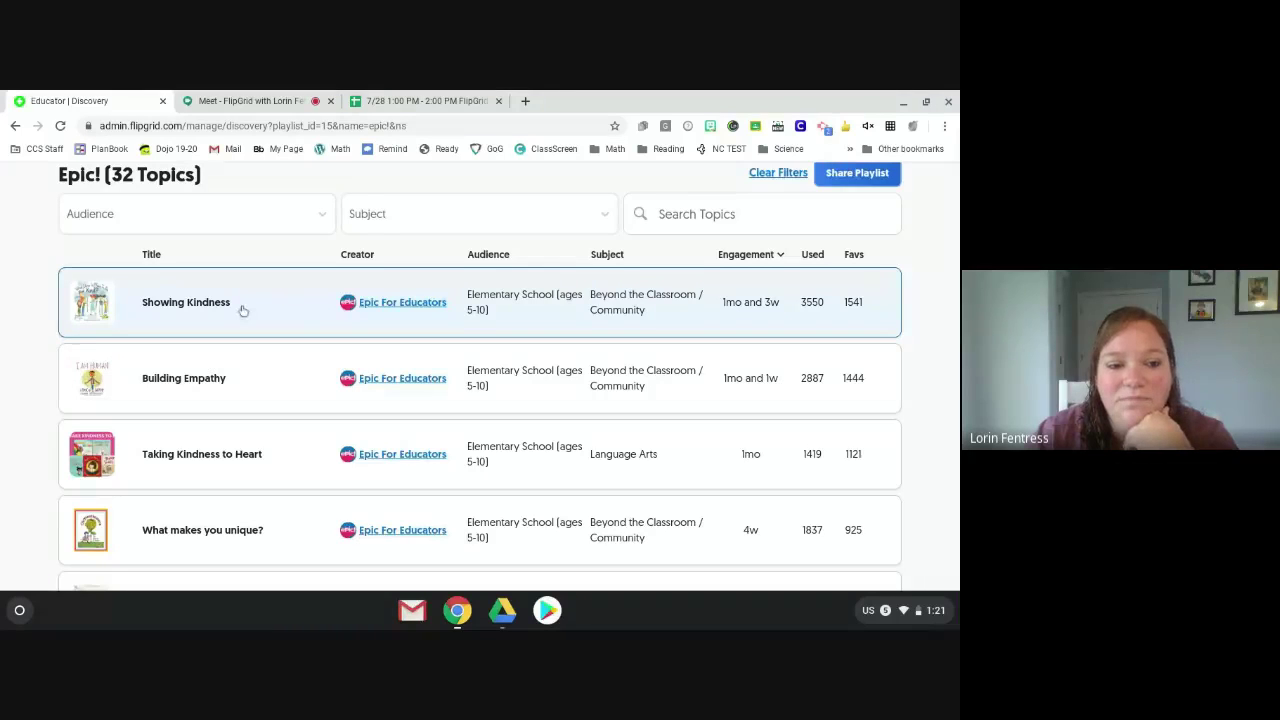
pyautogui.click(180, 307)
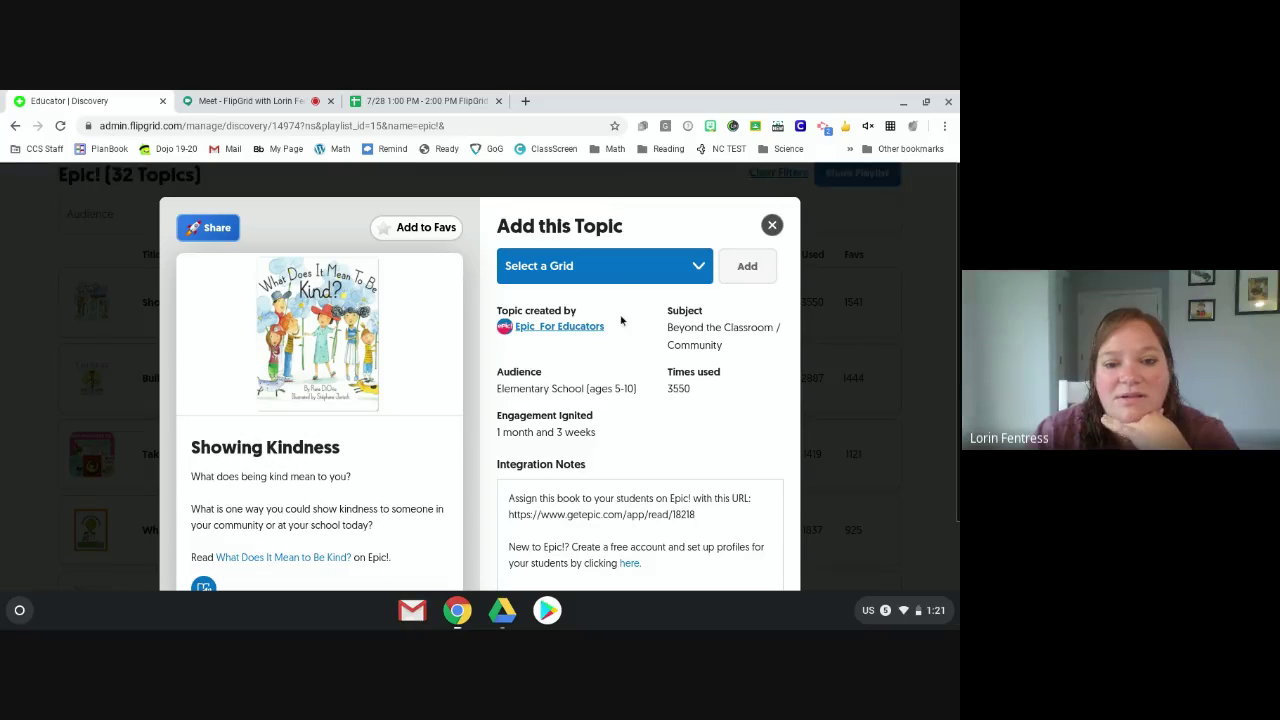
pyautogui.scroll(-1, 615, 313)
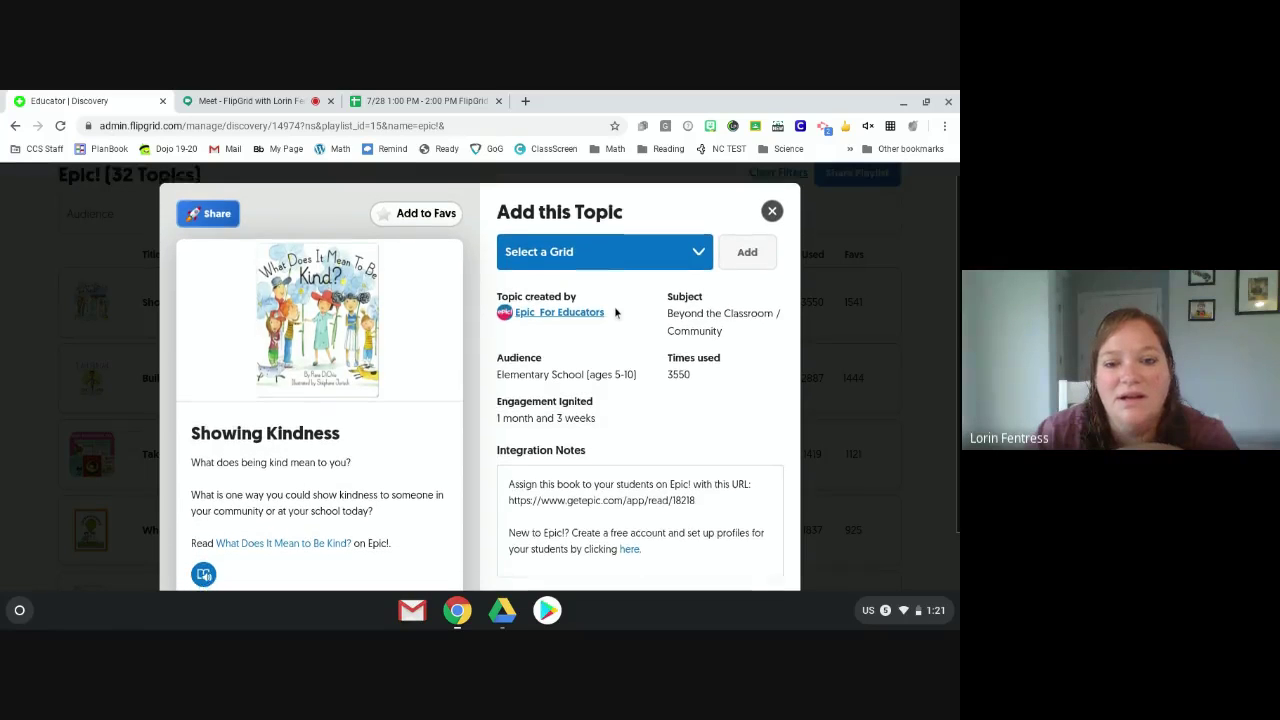
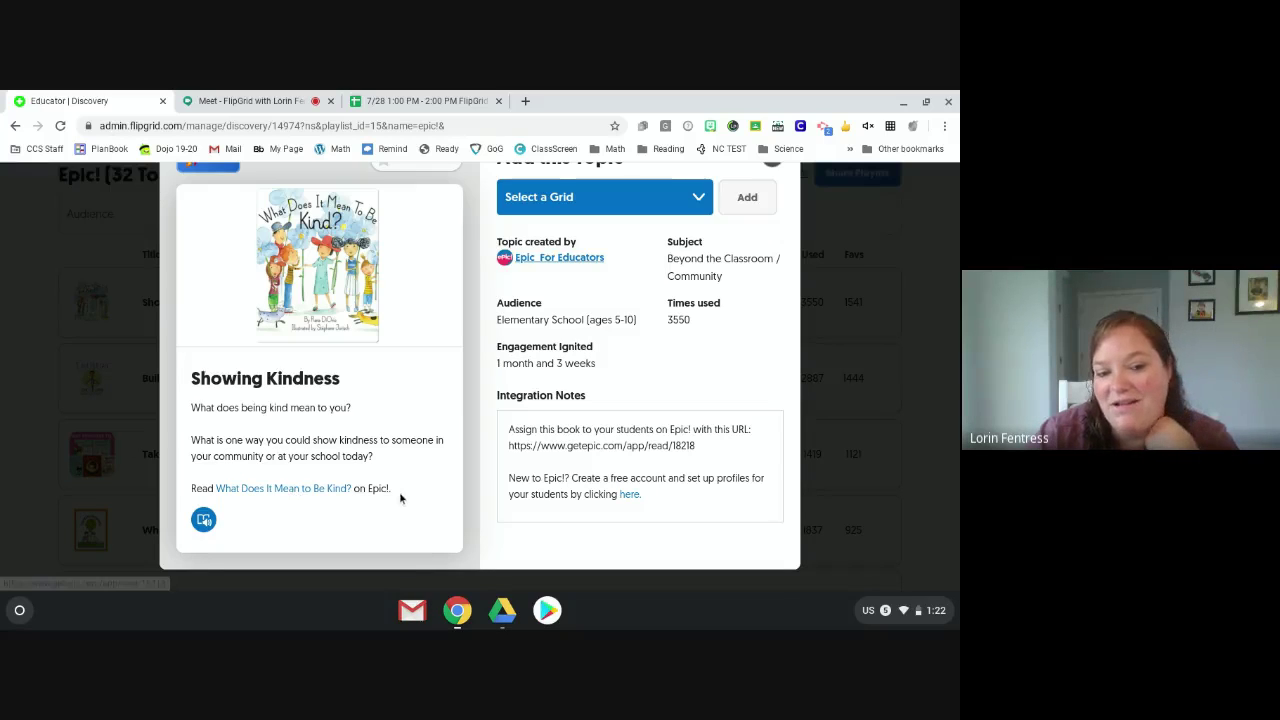
# - Add the Epic! playlist's Showing Kindness topic to the practice grid (2 Topics)
pyautogui.scroll(-1, 330, 480)
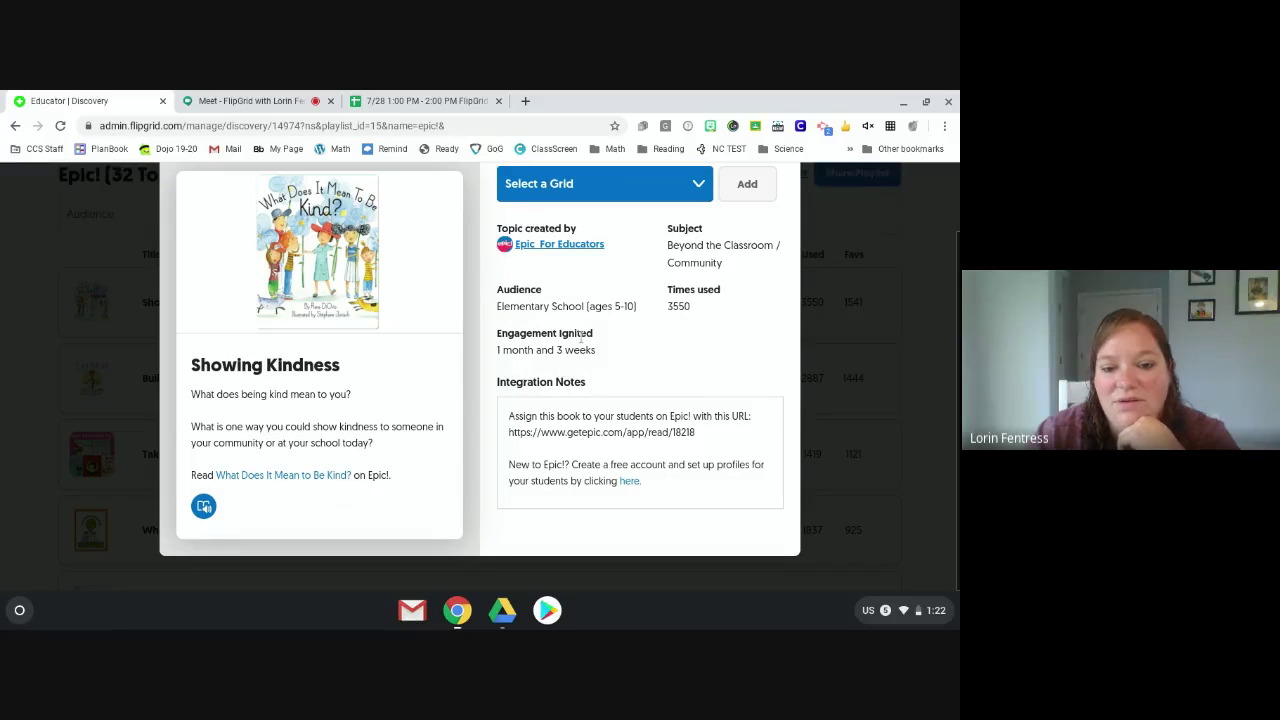
pyautogui.moveTo(541, 409); pyautogui.dragTo(665, 419)
pyautogui.click(665, 419)
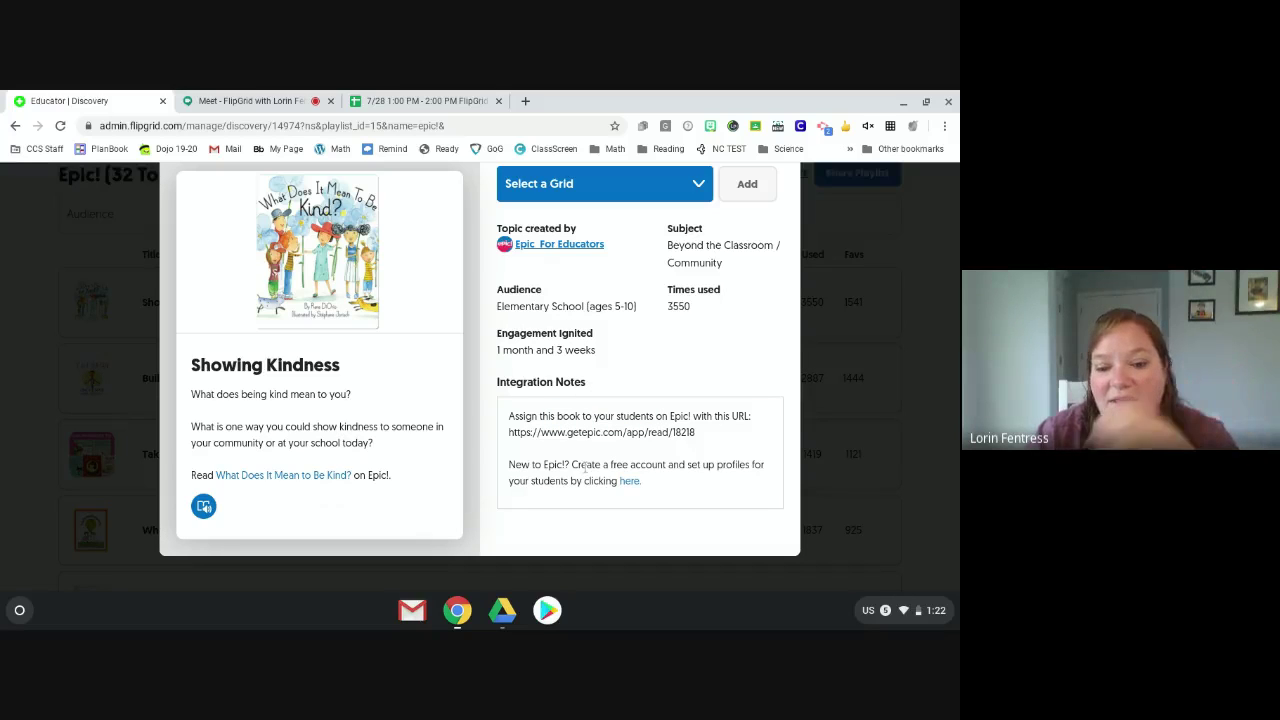
pyautogui.scroll(2, 650, 360)
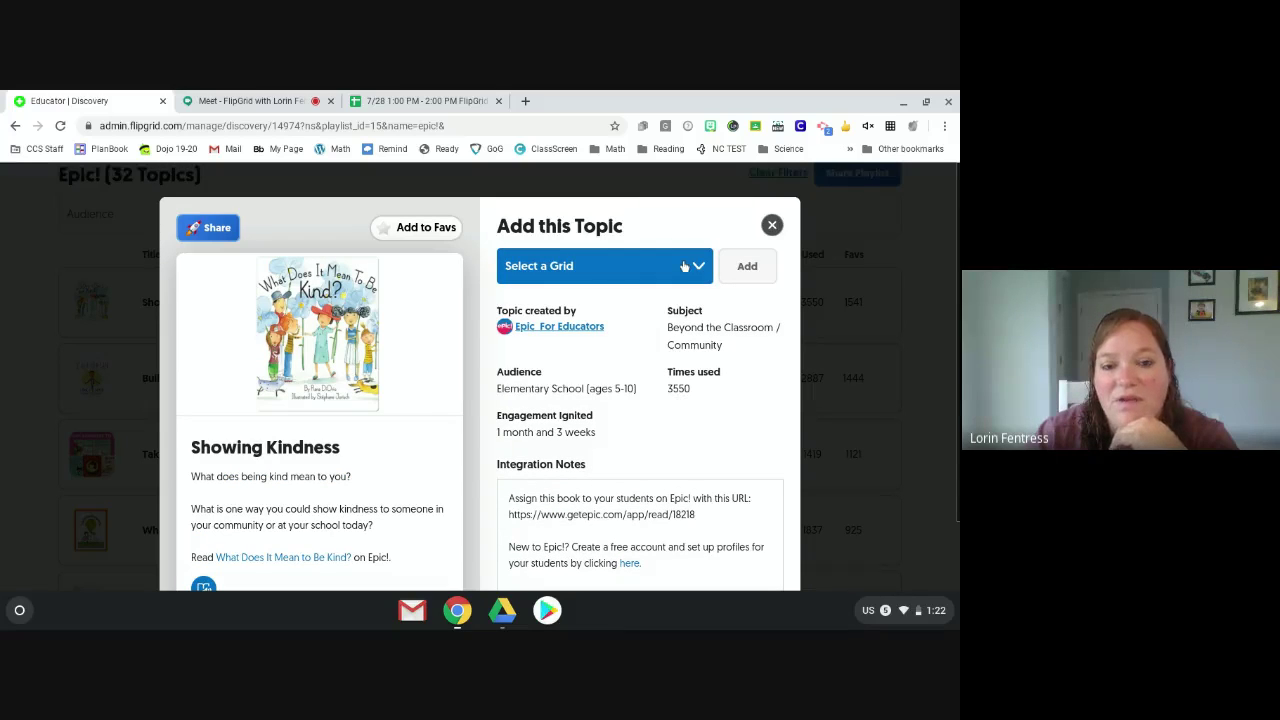
pyautogui.click(645, 272)
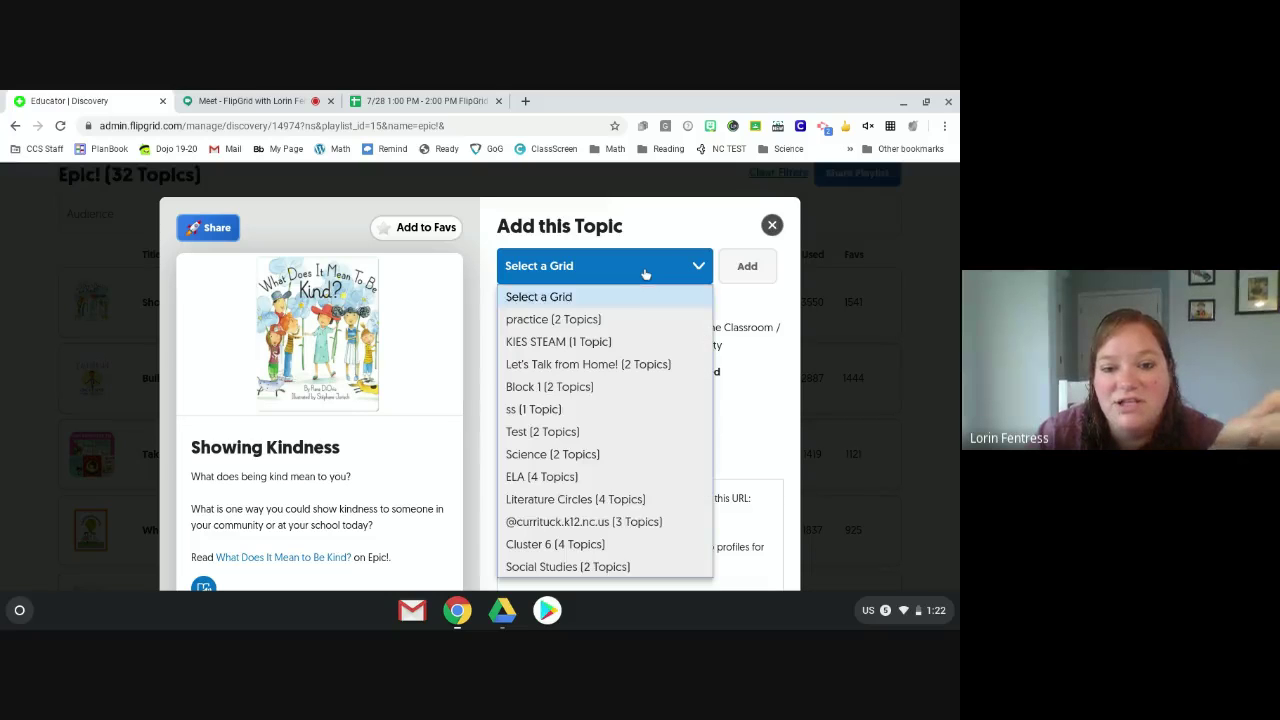
pyautogui.click(602, 319)
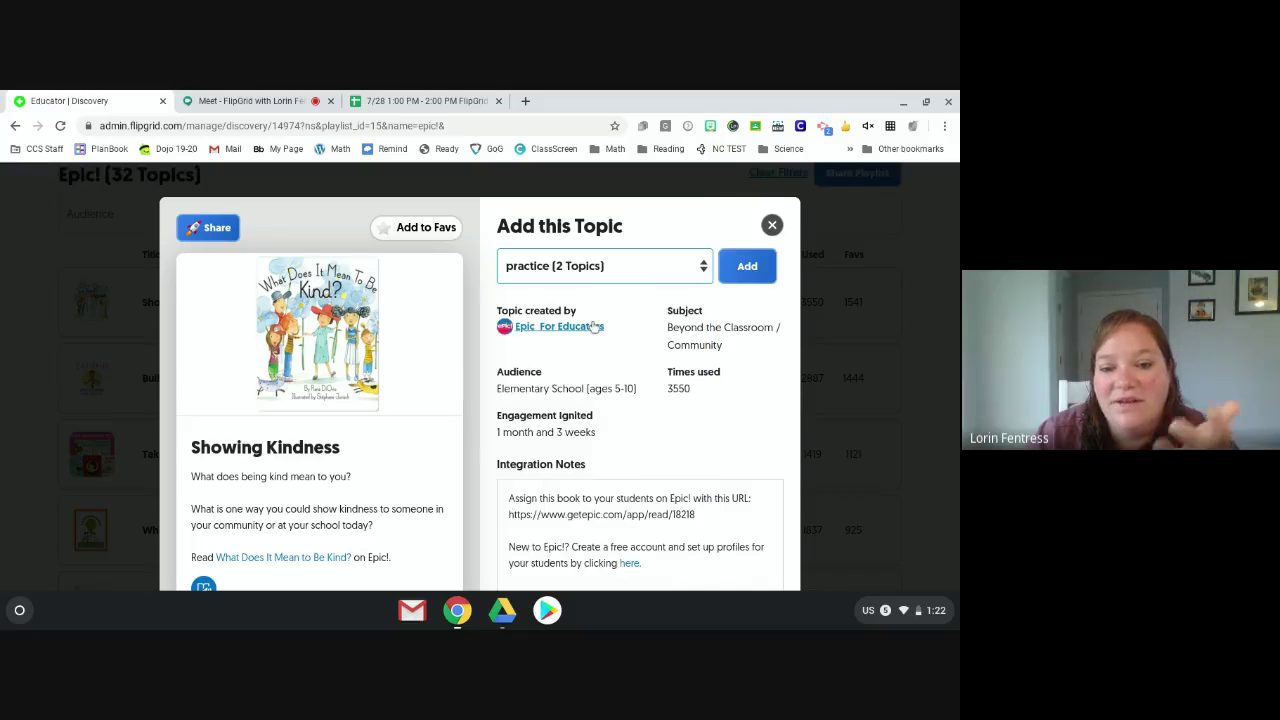
pyautogui.click(753, 274)
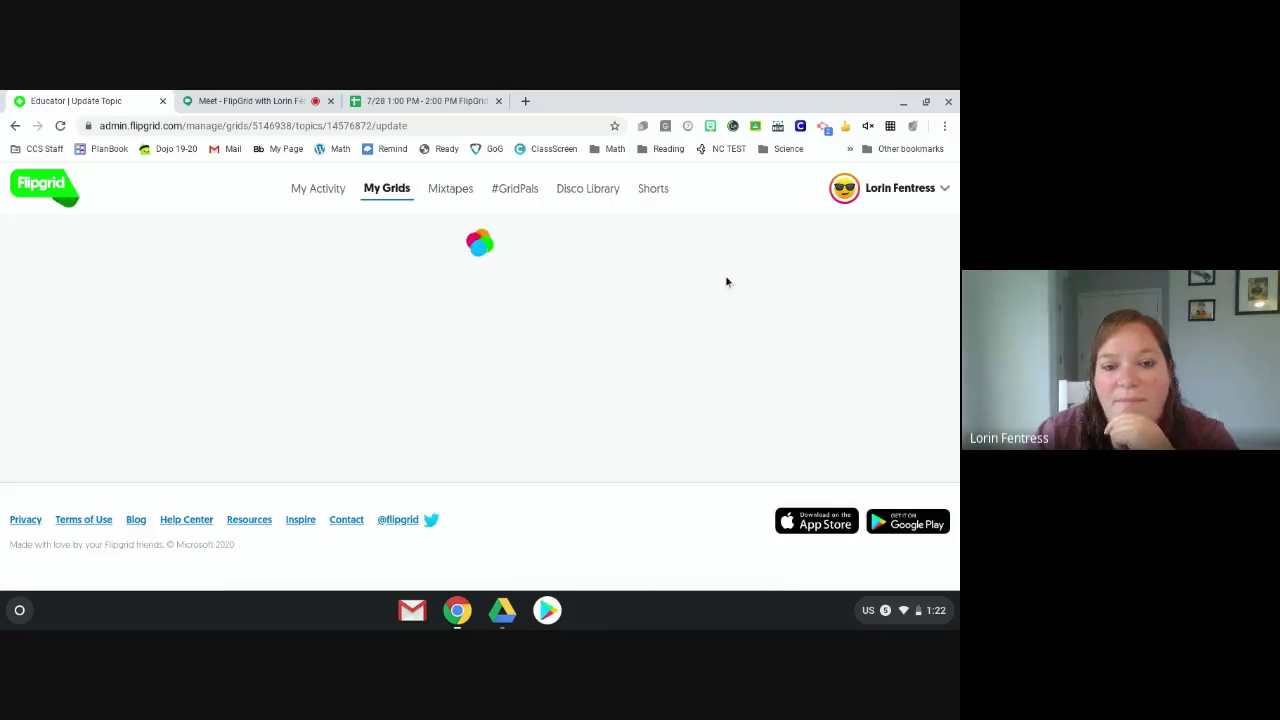
# - Turn on Video Moderation for Showing Kindness and save it with Update Topic
pyautogui.scroll(-3, 351, 371)
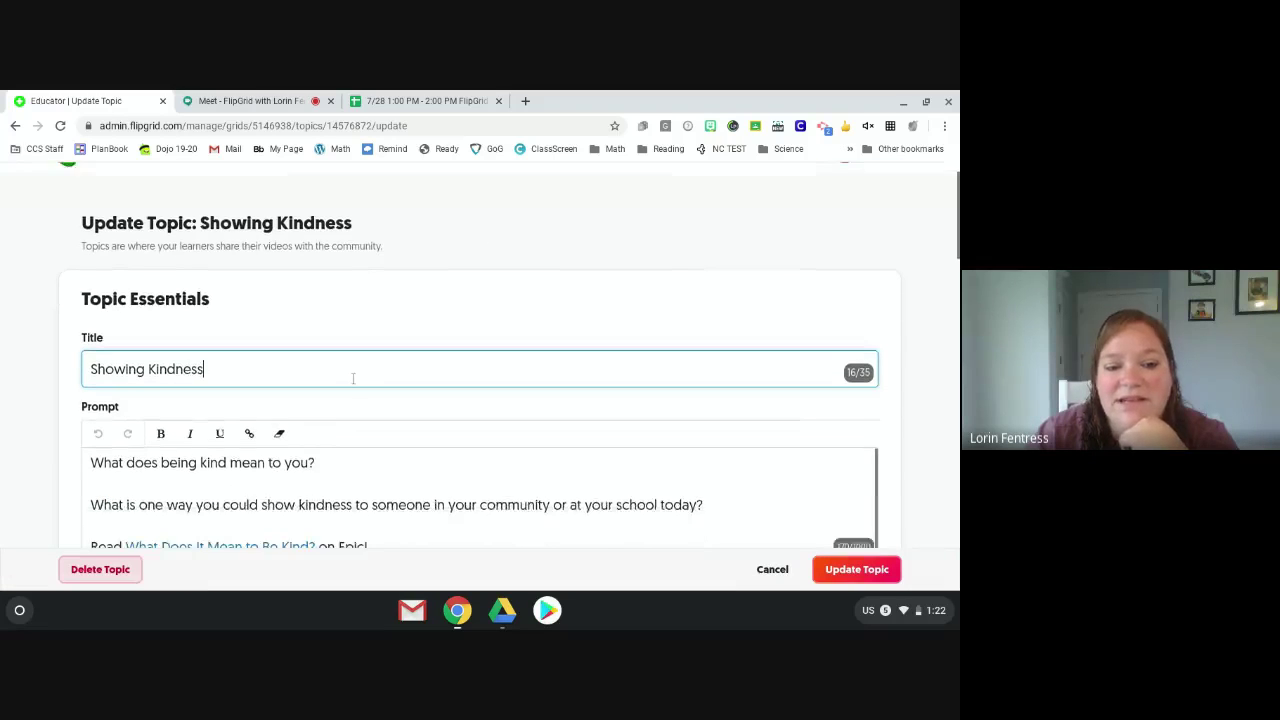
pyautogui.scroll(-3, 354, 392)
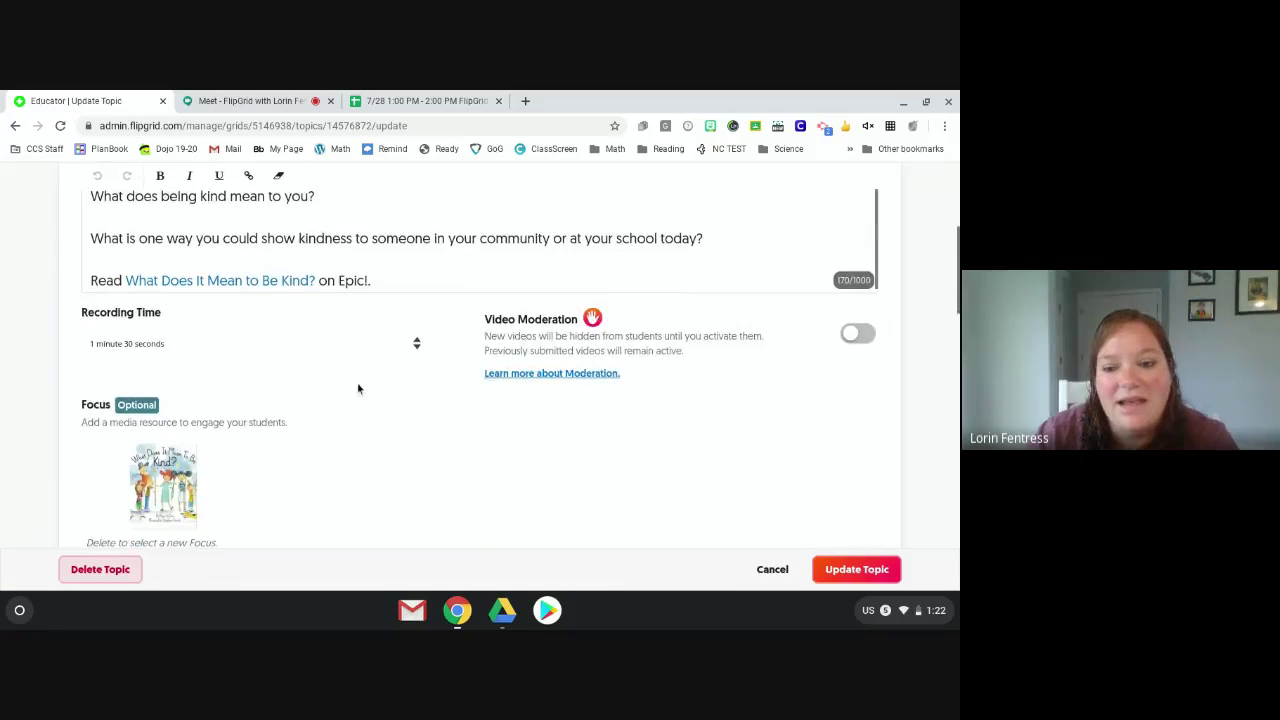
pyautogui.click(855, 335)
pyautogui.scroll(-9, 623, 360)
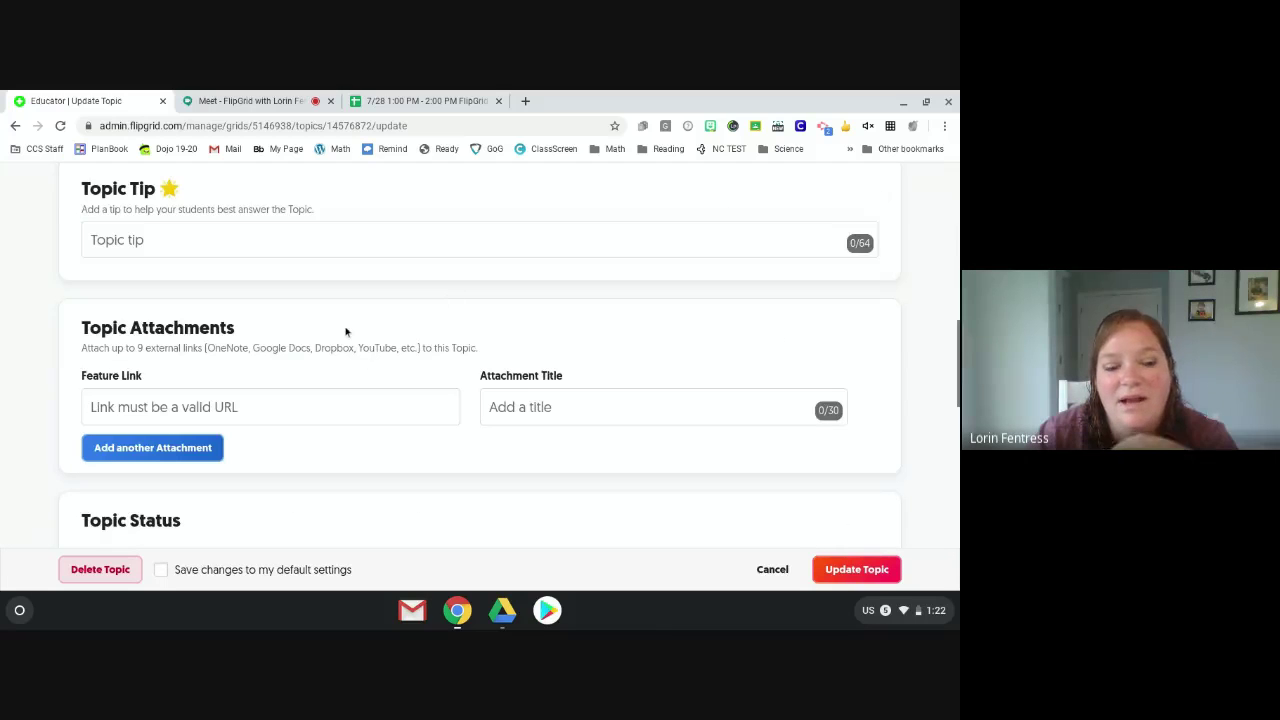
pyautogui.scroll(-4, 477, 397)
pyautogui.scroll(12, 503, 389)
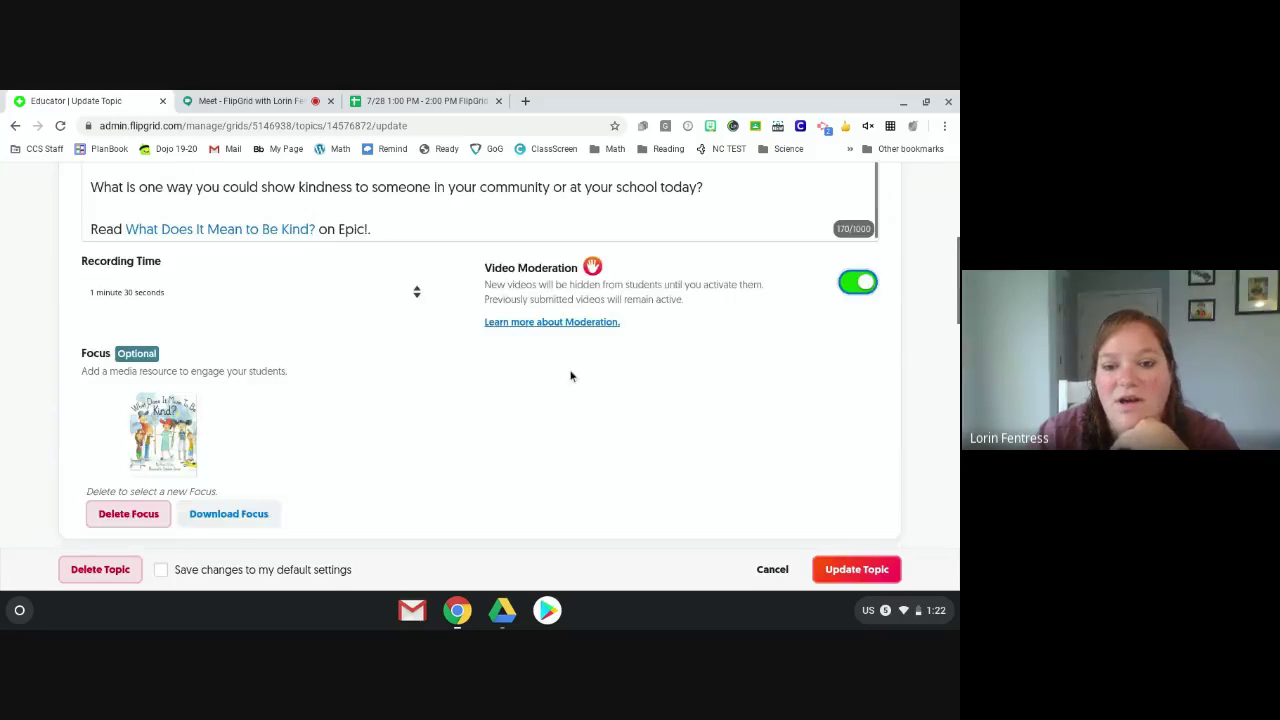
pyautogui.scroll(1, 766, 306)
pyautogui.scroll(-6, 563, 334)
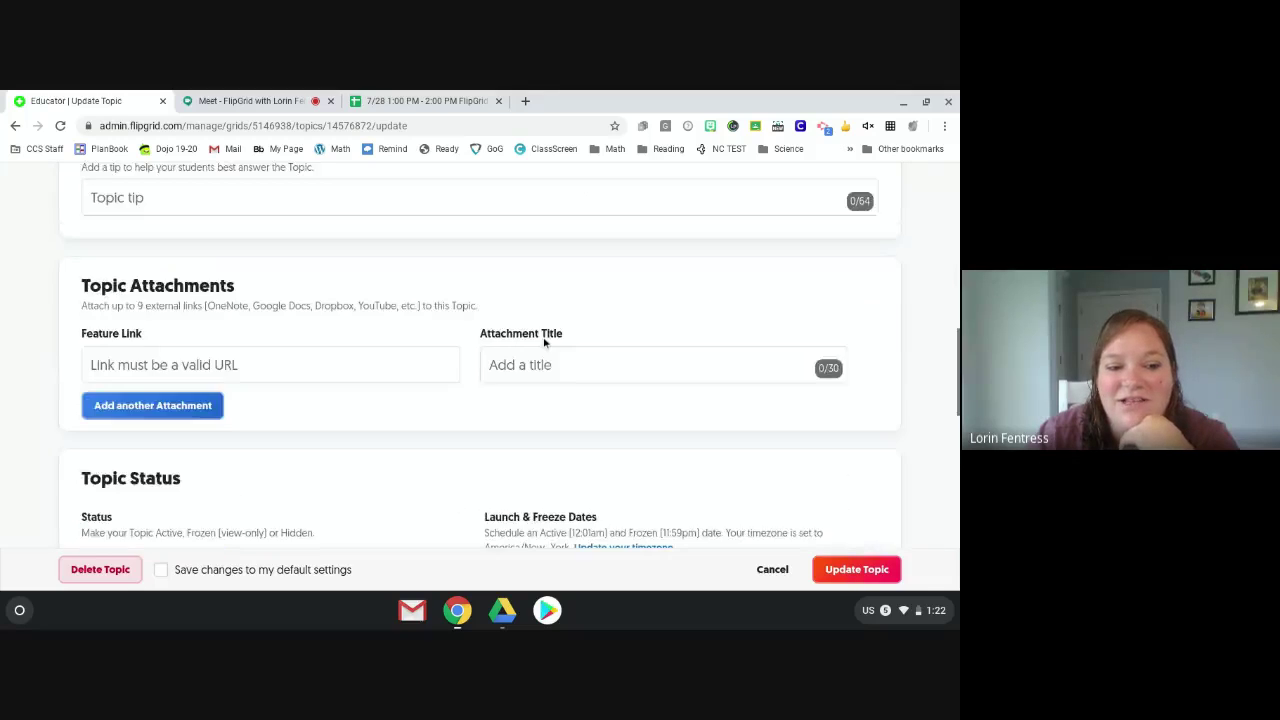
pyautogui.scroll(-5, 543, 337)
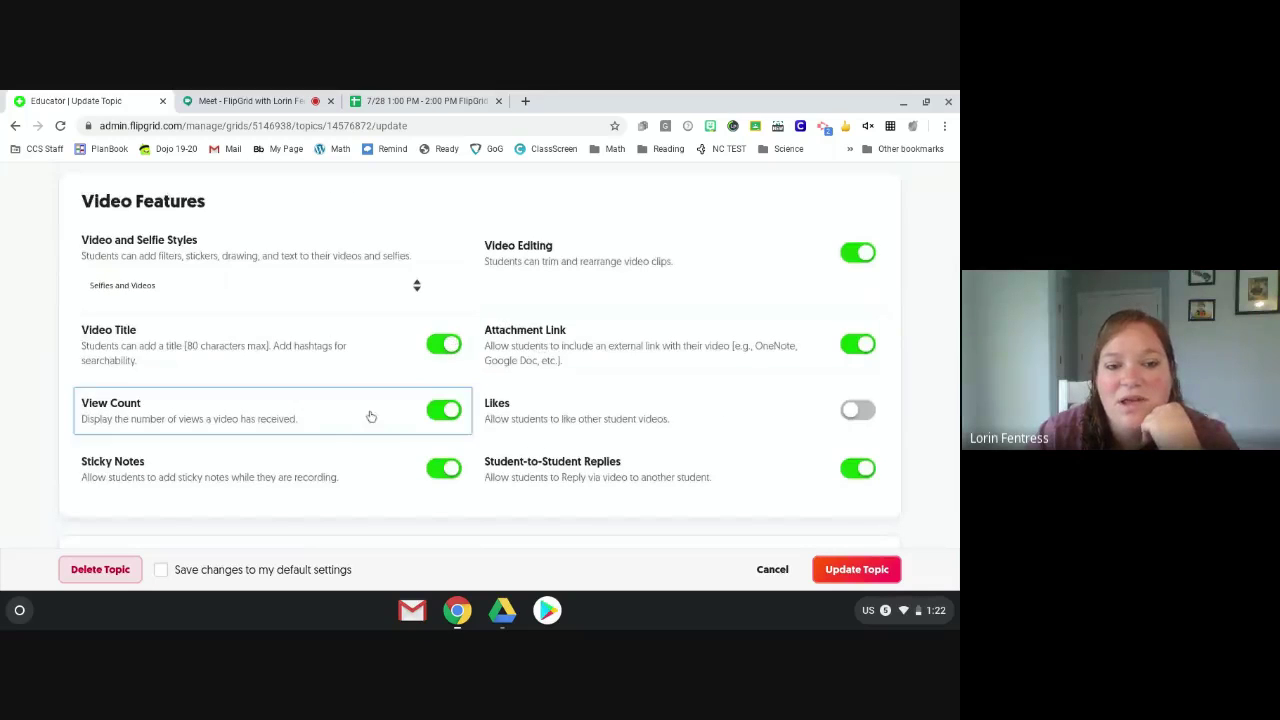
pyautogui.scroll(-2, 524, 376)
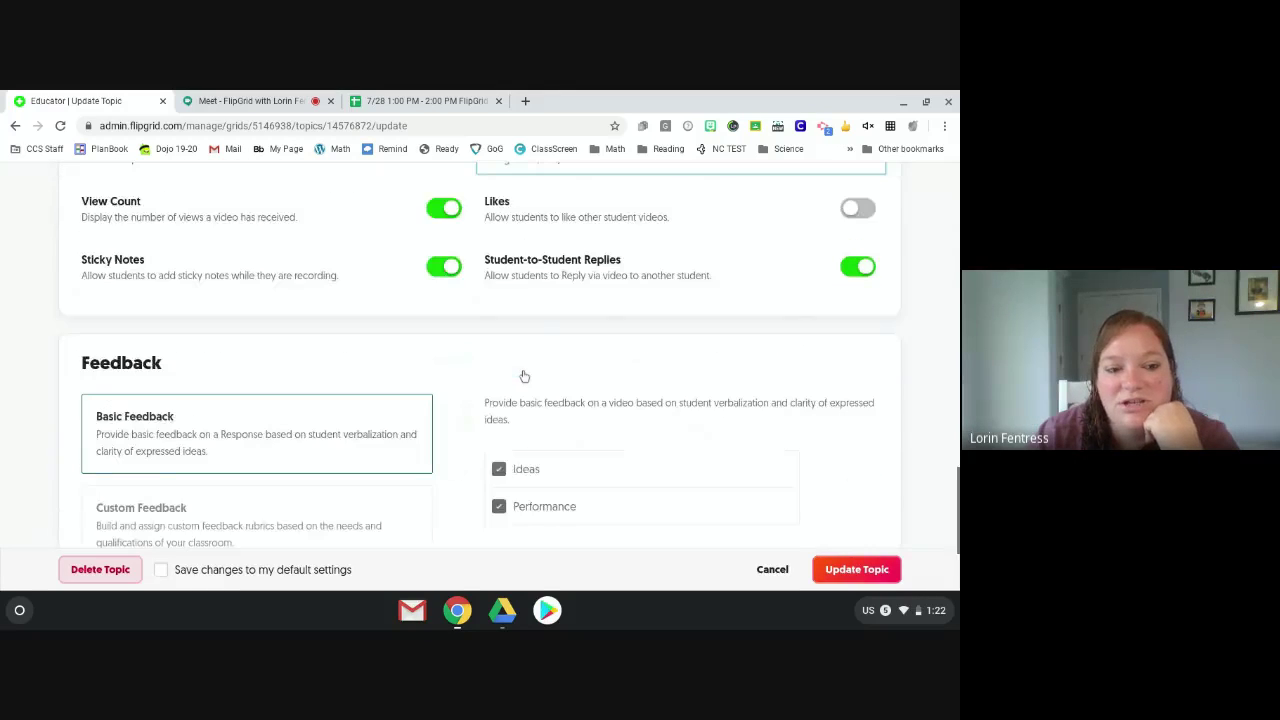
pyautogui.scroll(-2, 524, 376)
pyautogui.click(835, 447)
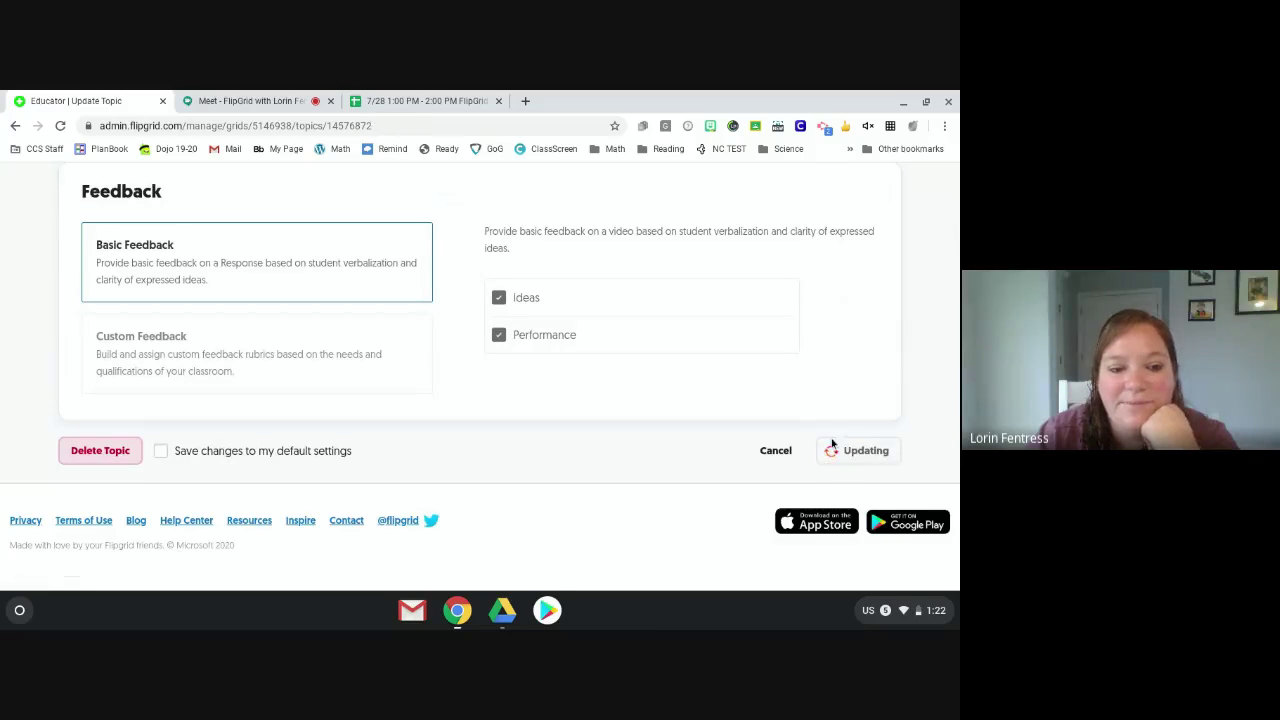
# - View the saved Showing Kindness topic's share link, close it, and go to the Disco Library
pyautogui.scroll(-1, 408, 386)
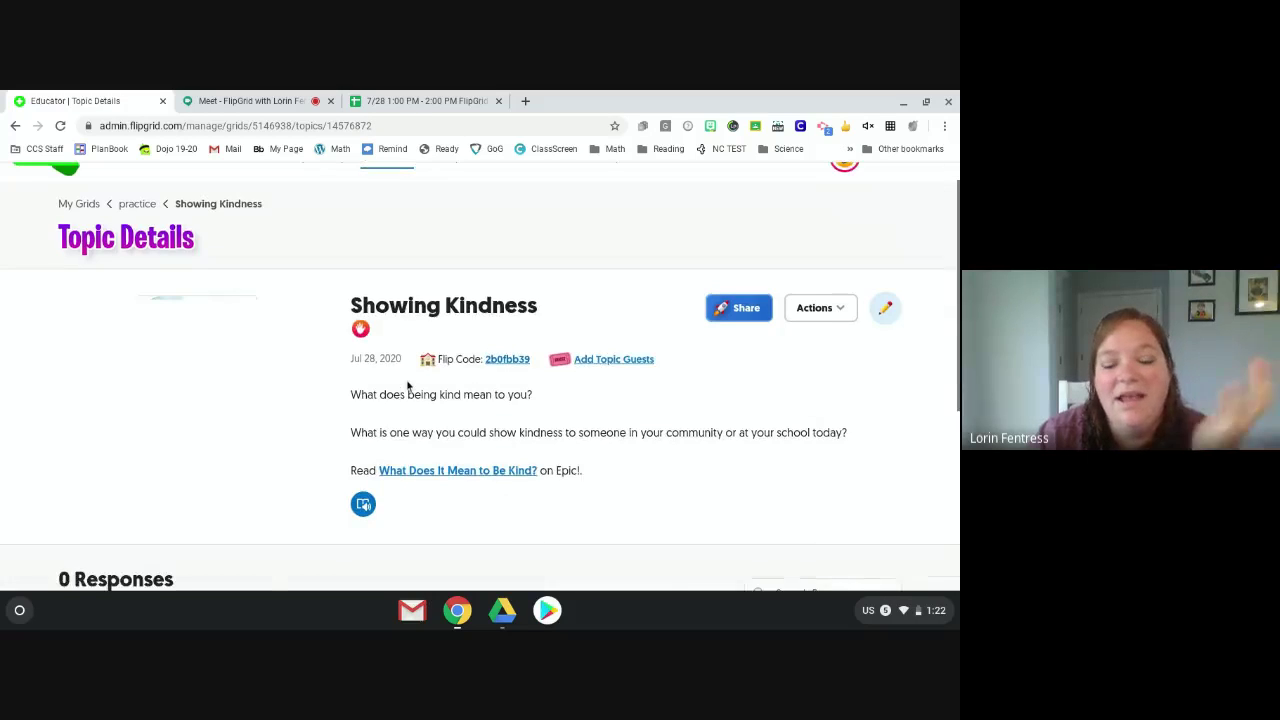
pyautogui.scroll(-1, 408, 386)
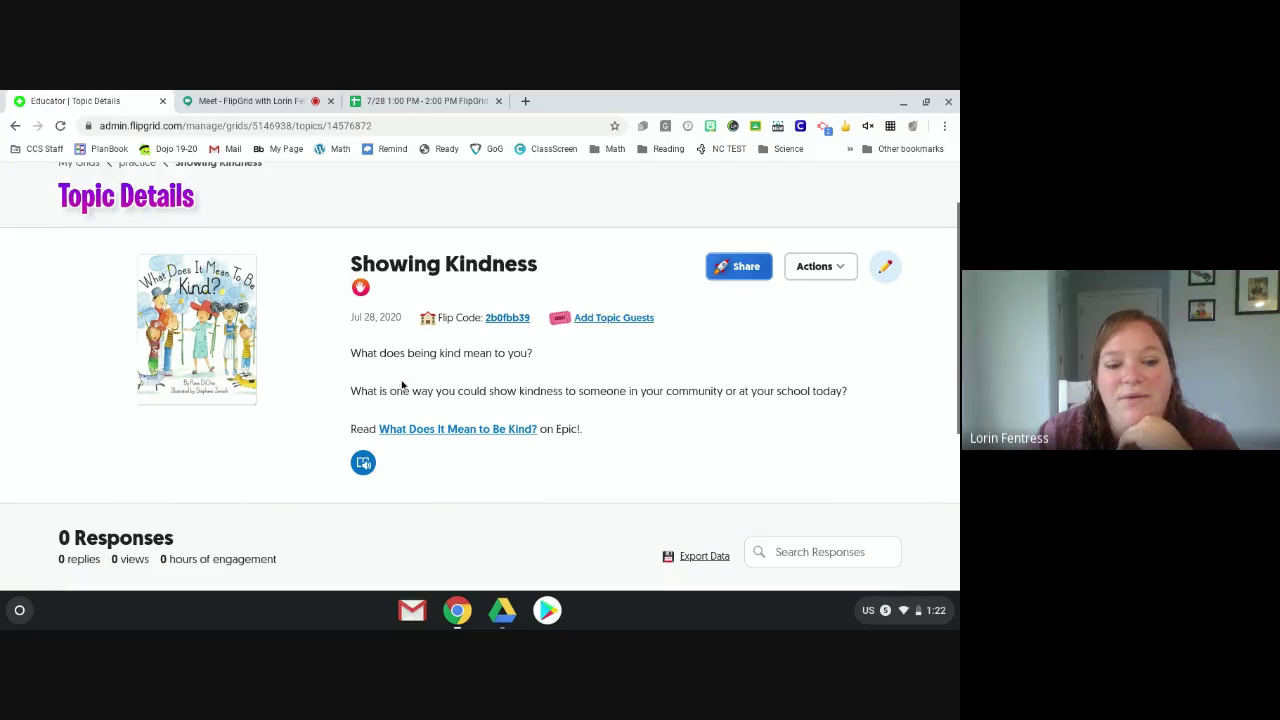
pyautogui.scroll(-4, 402, 385)
pyautogui.scroll(3, 594, 377)
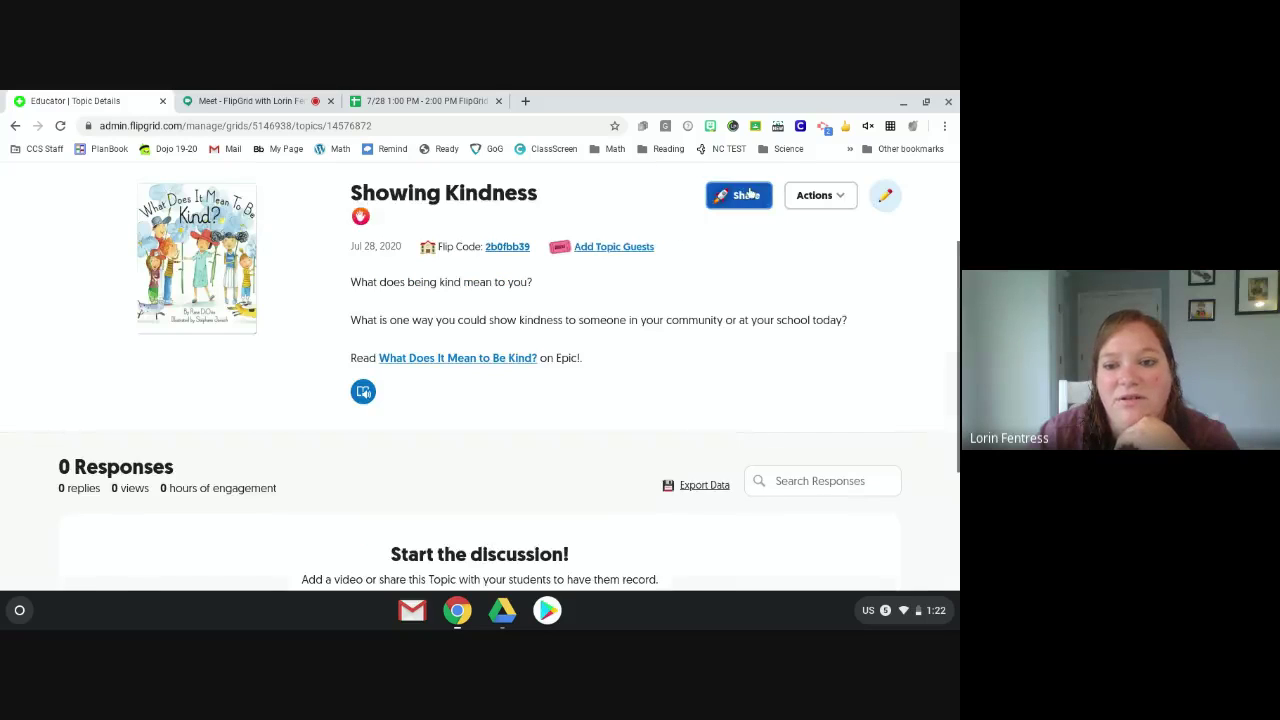
pyautogui.click(749, 193)
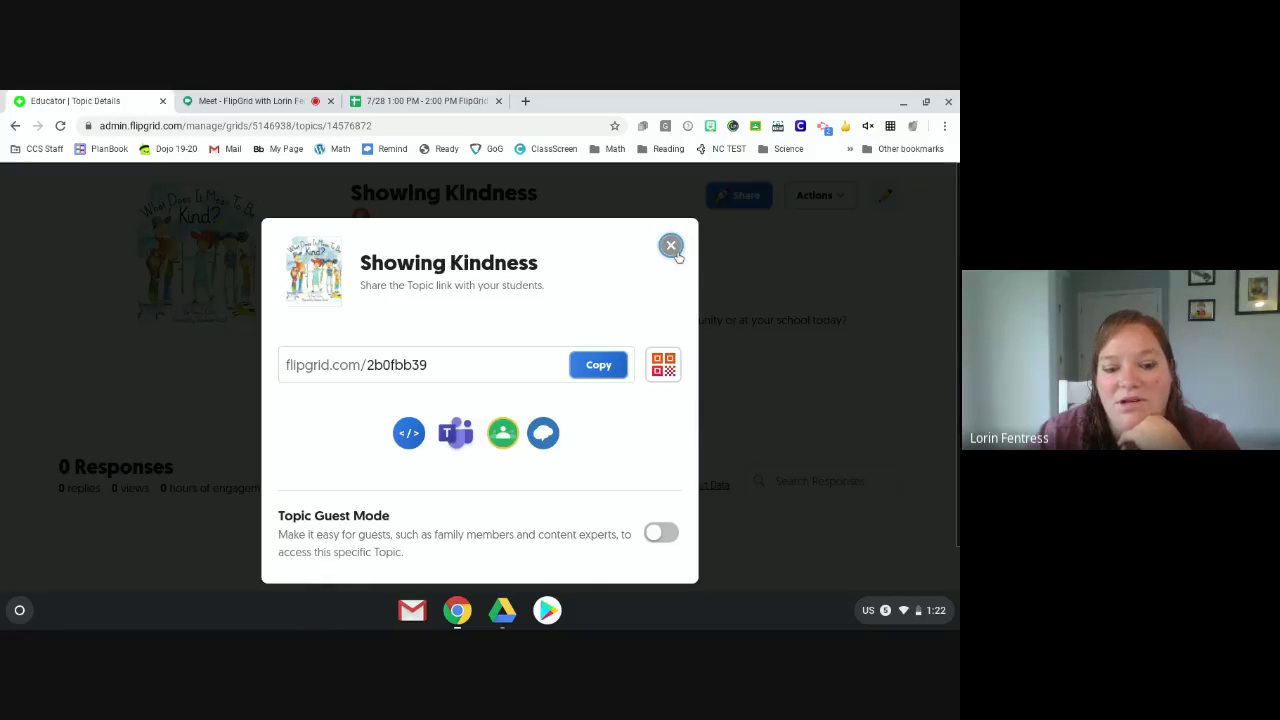
pyautogui.click(671, 245)
pyautogui.scroll(-1, 562, 432)
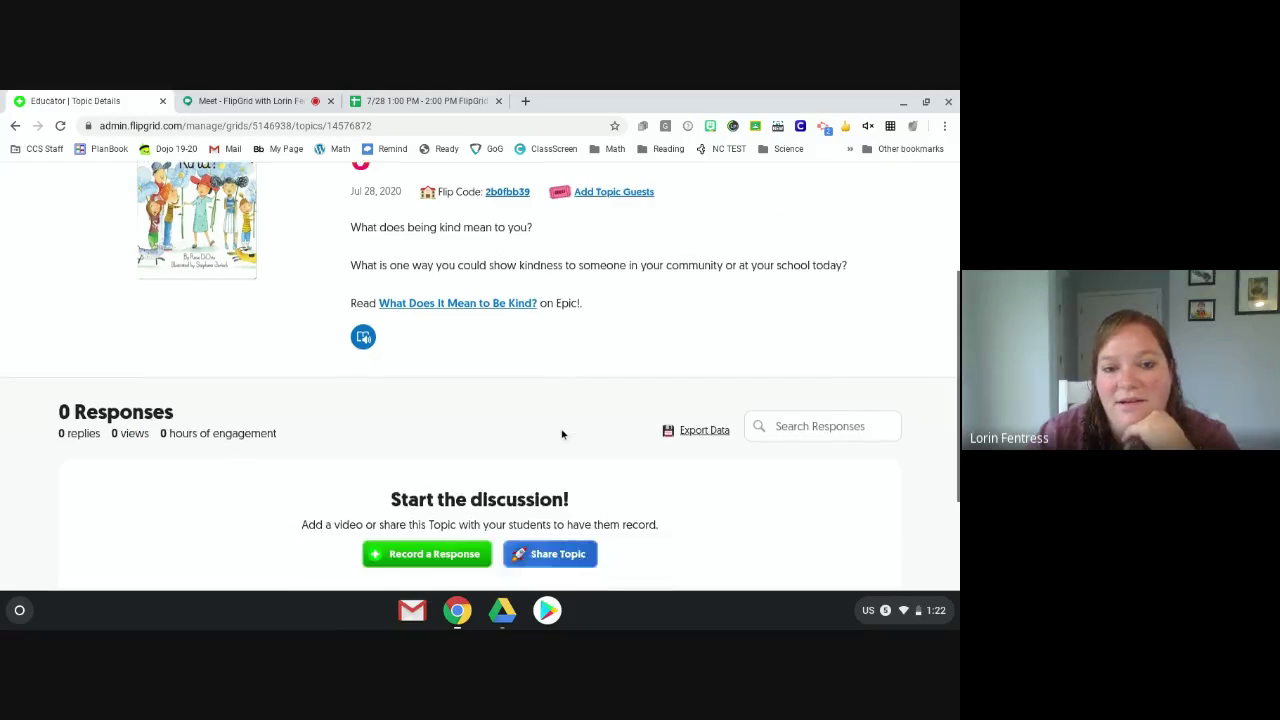
pyautogui.scroll(4, 562, 434)
pyautogui.click(582, 194)
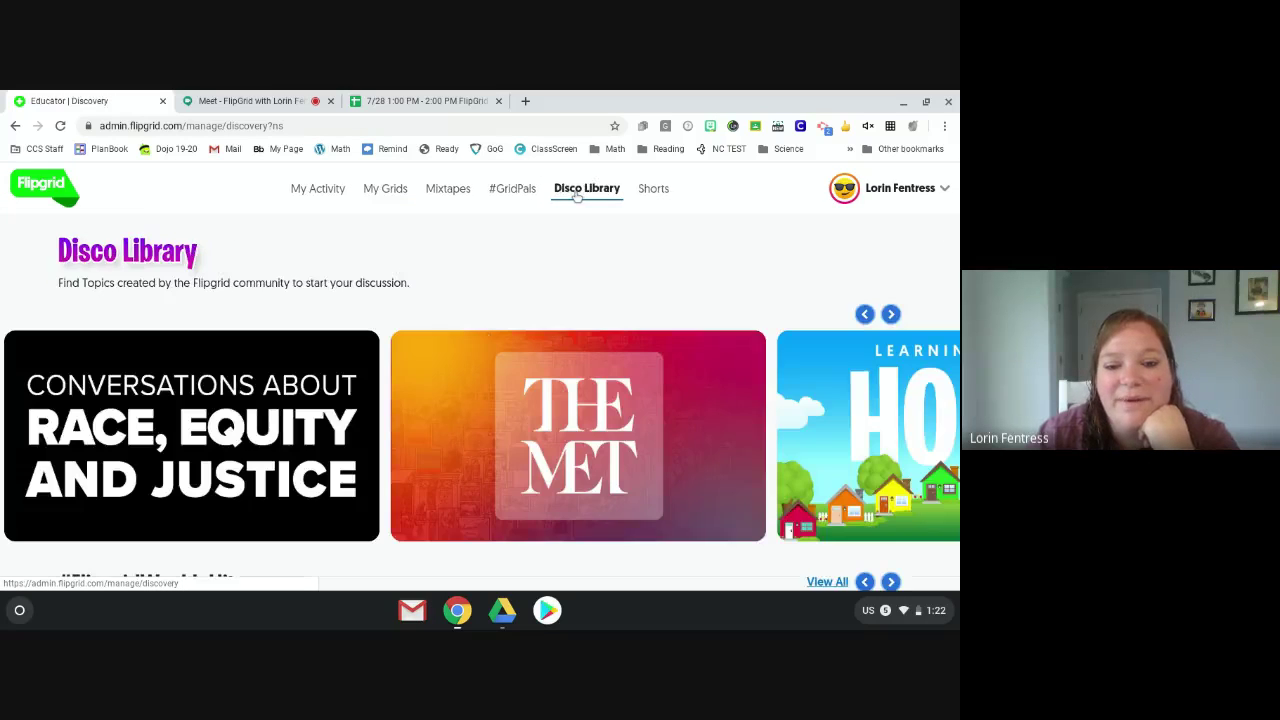
# - Filter the Disco Library topics to the Elementary School (ages 5-10) audience
pyautogui.scroll(-3, 494, 343)
pyautogui.scroll(-8, 494, 343)
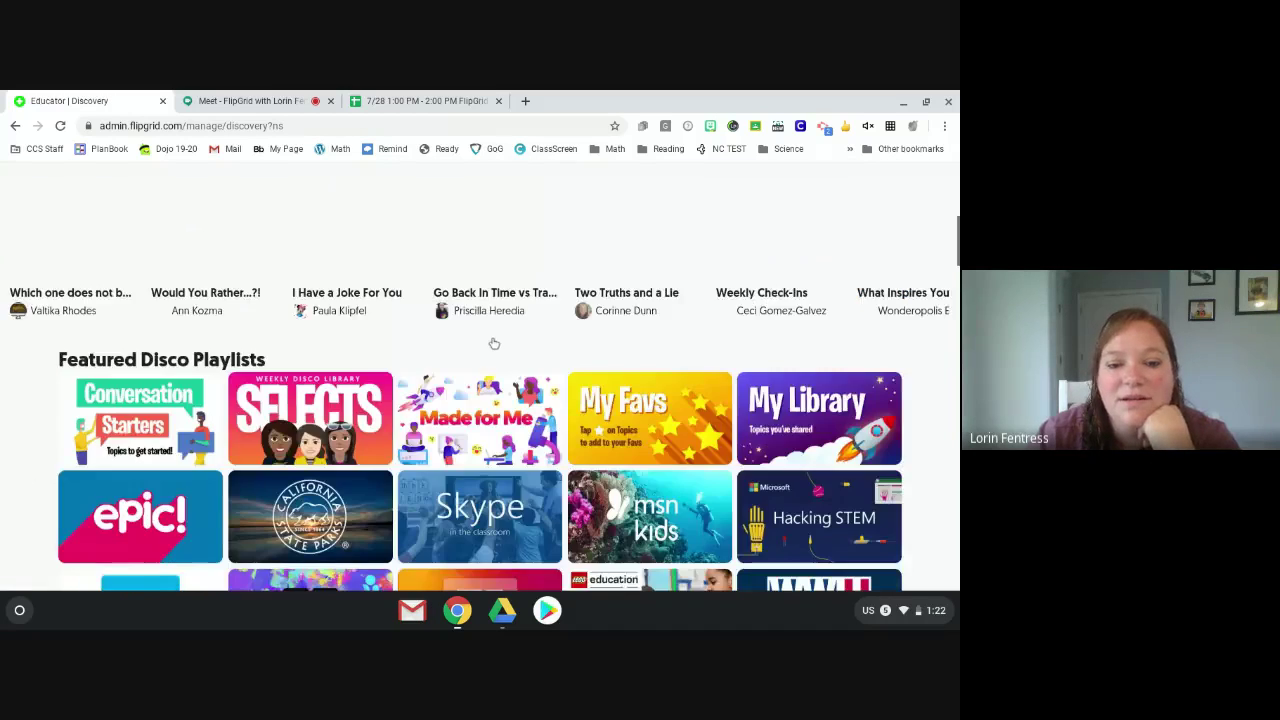
pyautogui.scroll(-1, 455, 325)
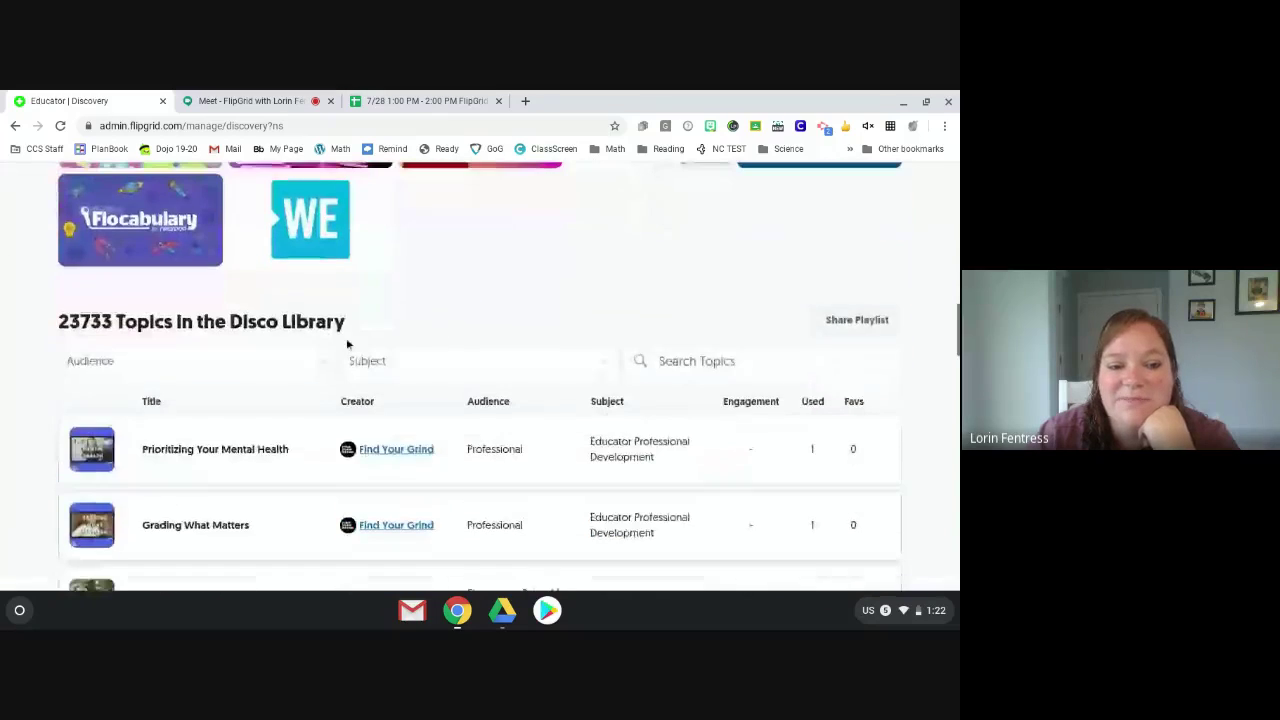
pyautogui.click(263, 364)
pyautogui.scroll(-1, 322, 362)
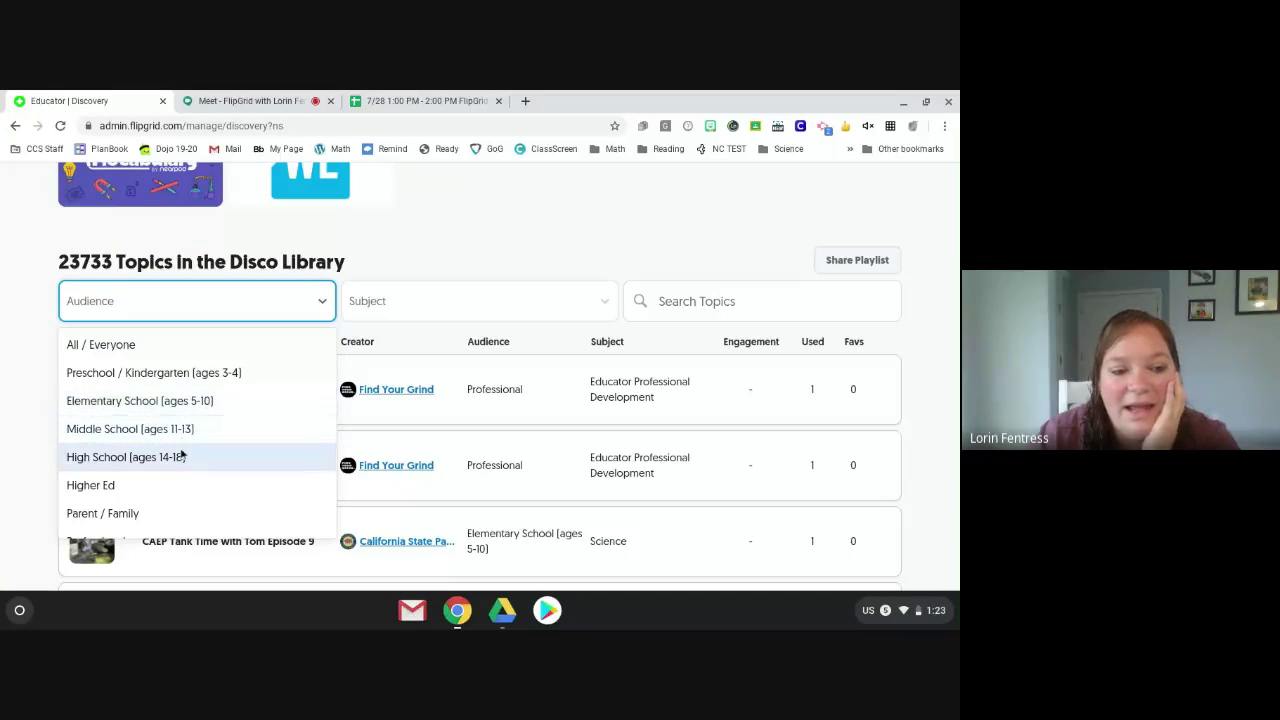
pyautogui.click(191, 402)
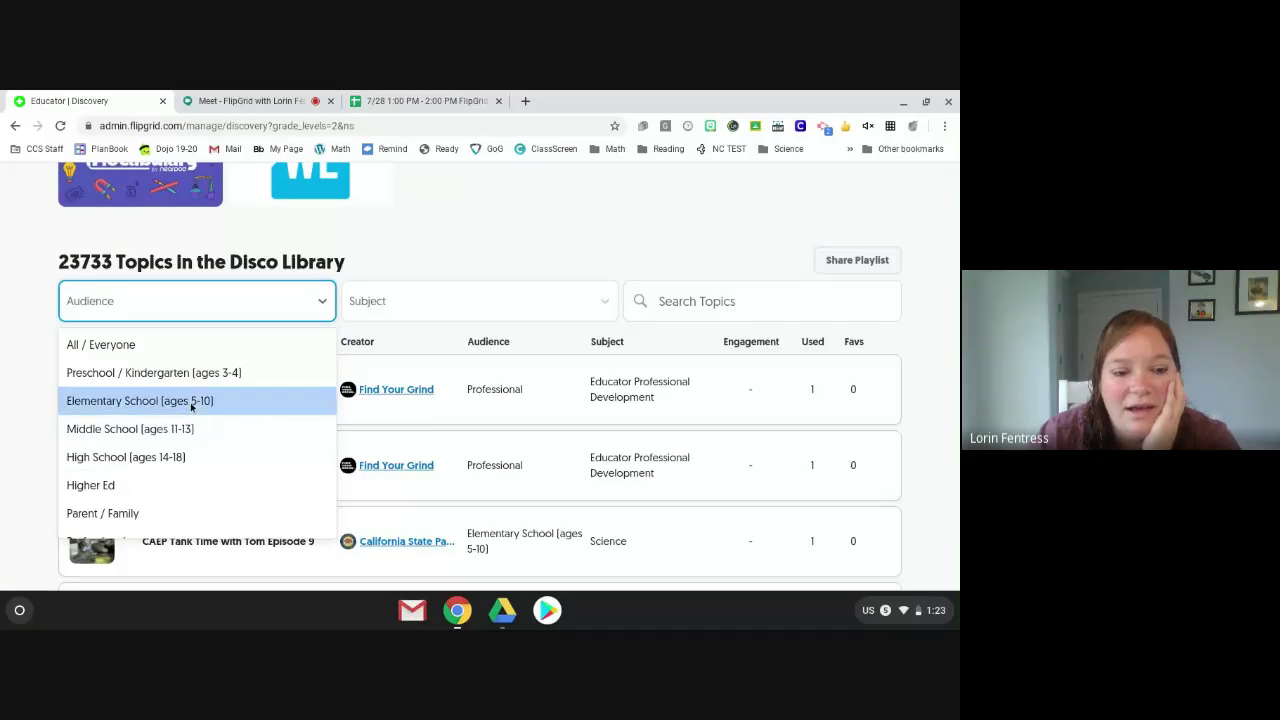
# - Try a subject search for 'frac', then view and dismiss the Share Playlist link
pyautogui.click(405, 300)
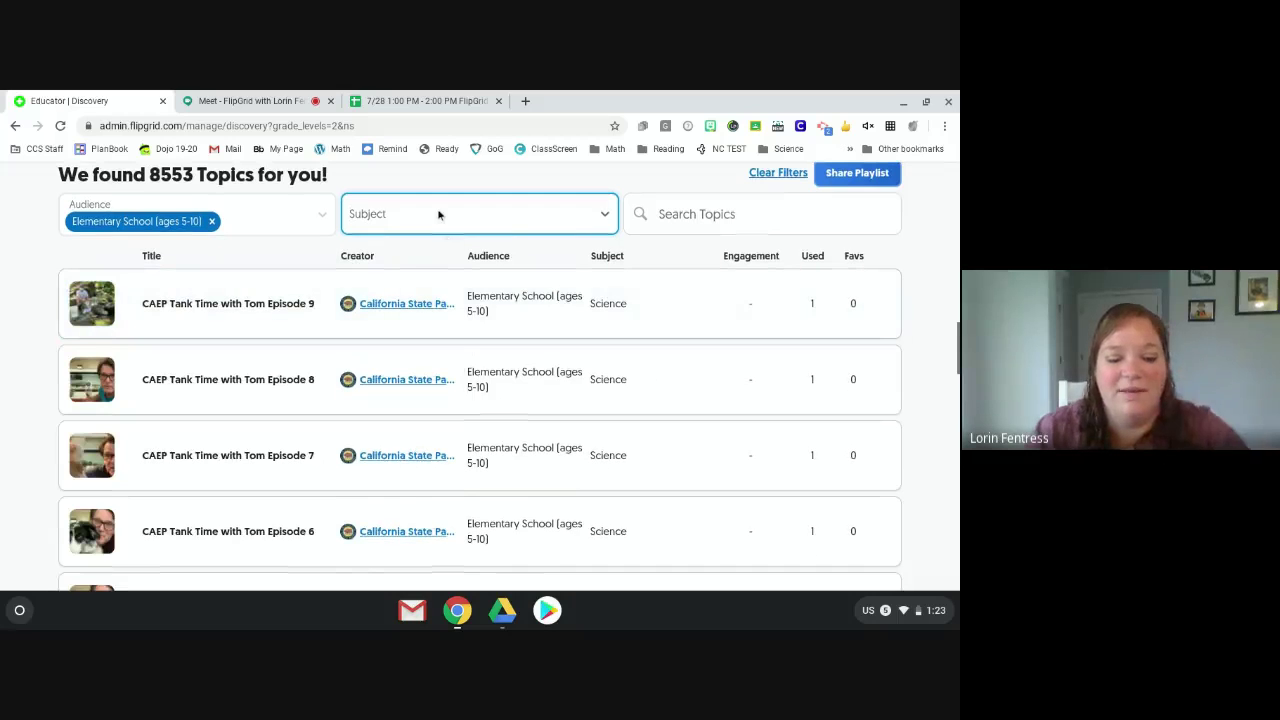
pyautogui.write('fractions')
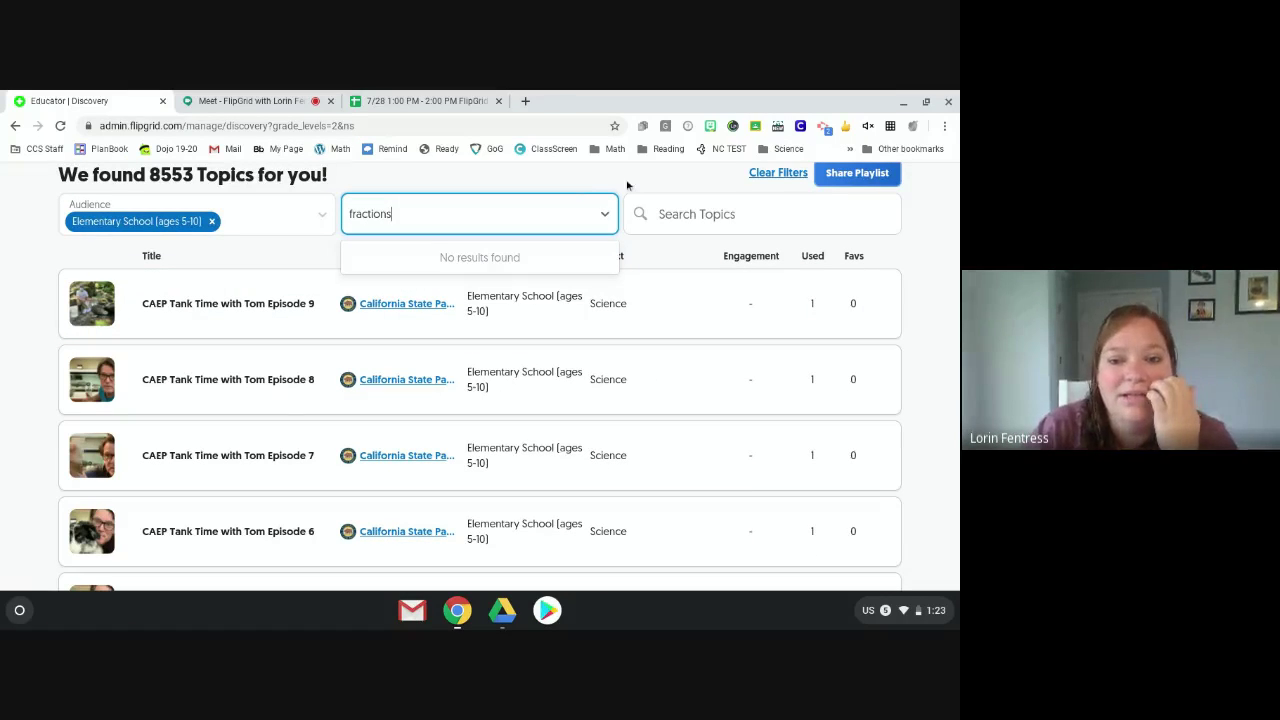
pyautogui.click(627, 185)
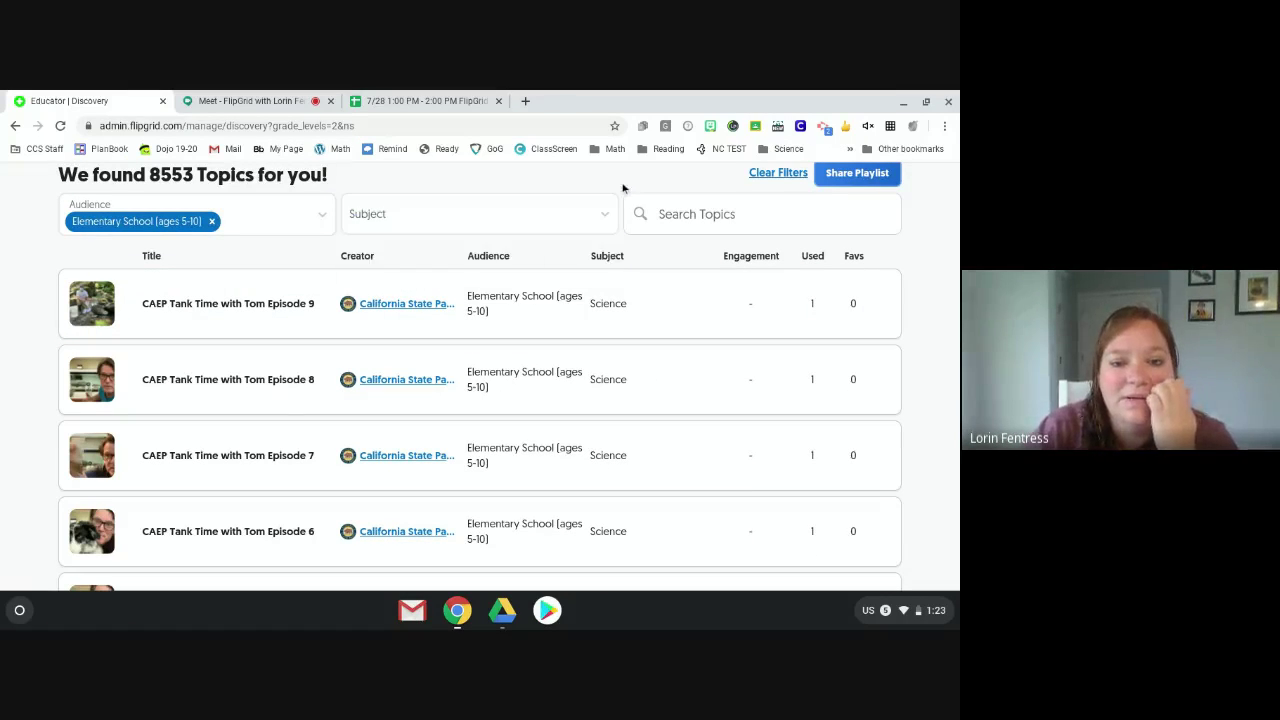
pyautogui.click(855, 175)
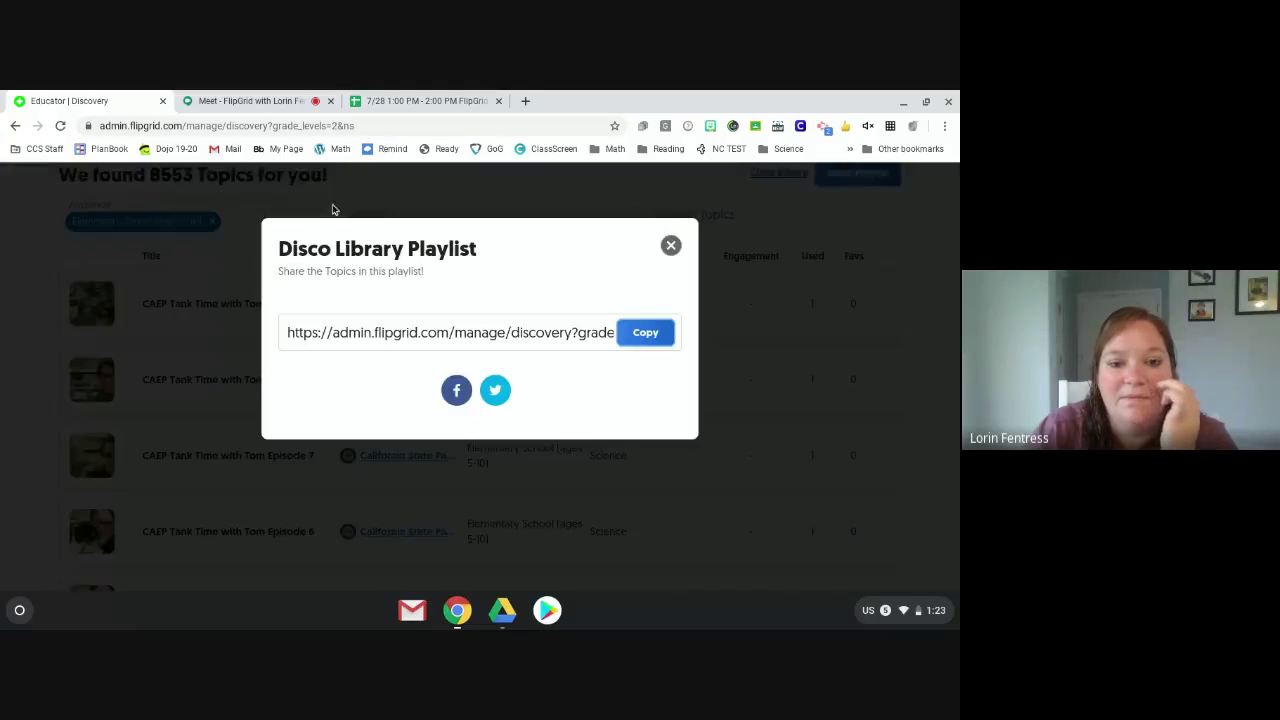
pyautogui.press('Escape')
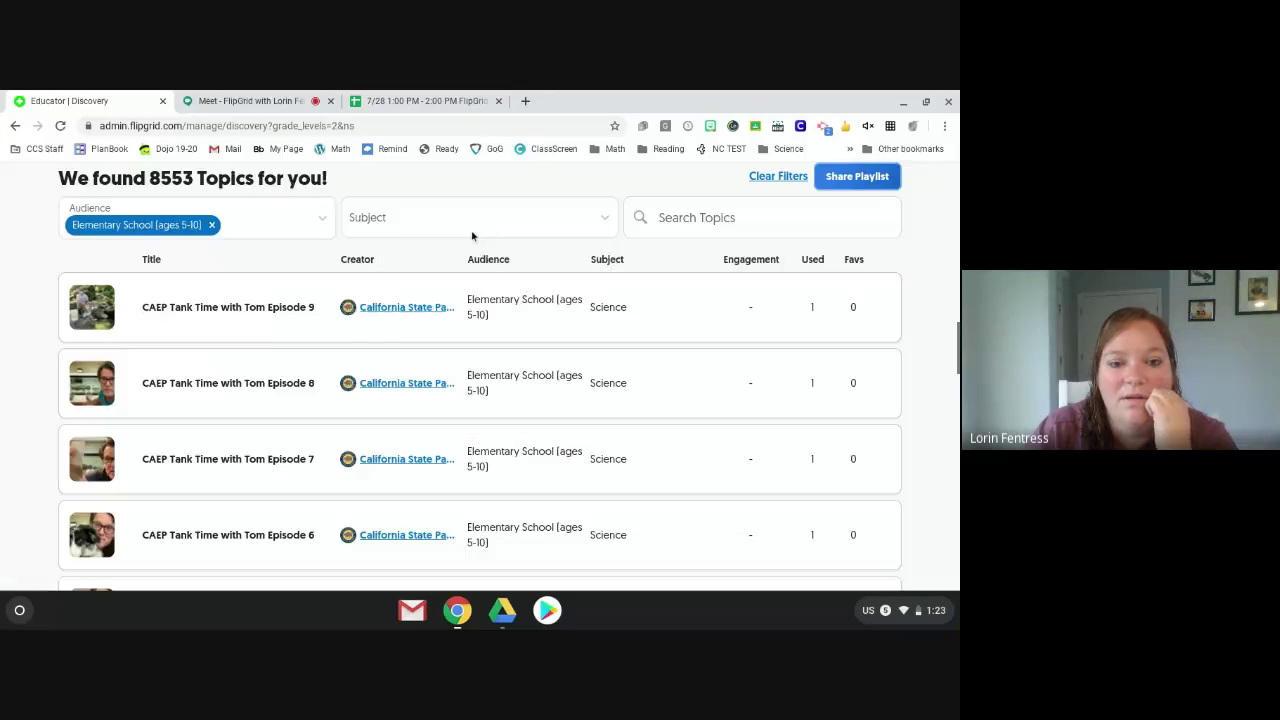
# - Set the Subject filter to Math
pyautogui.click(614, 230)
pyautogui.scroll(-3, 423, 360)
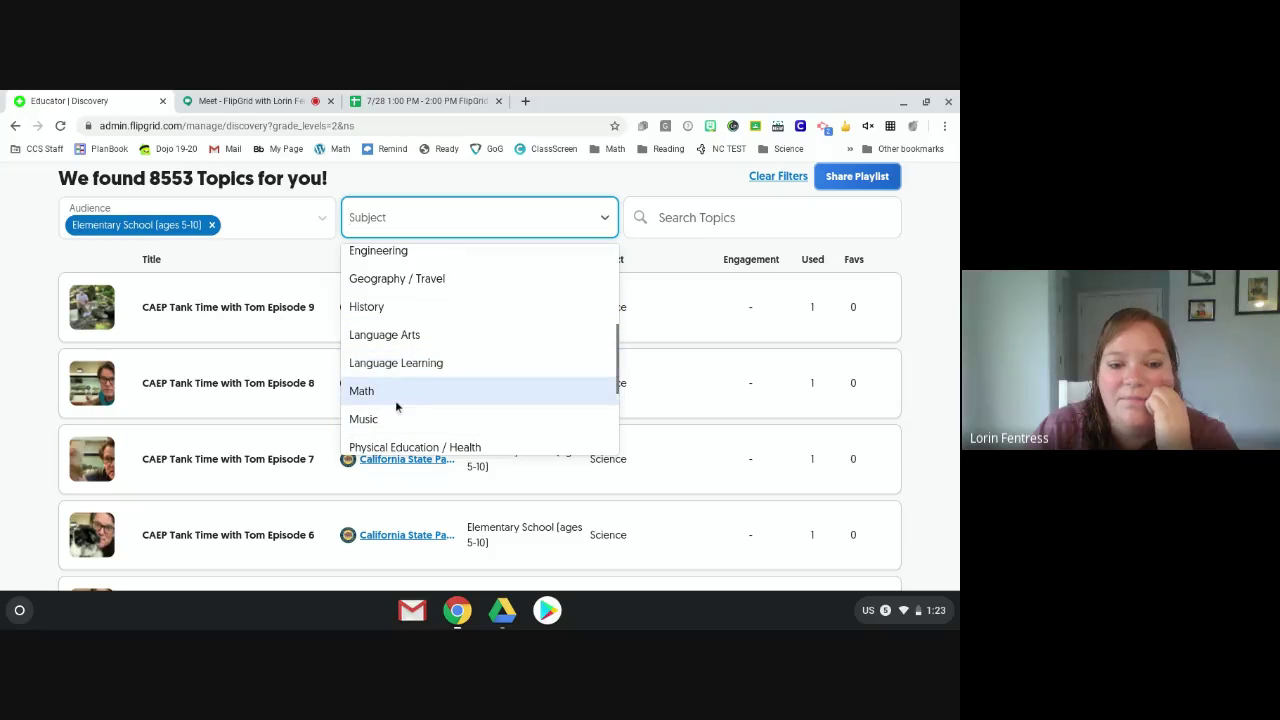
pyautogui.click(395, 395)
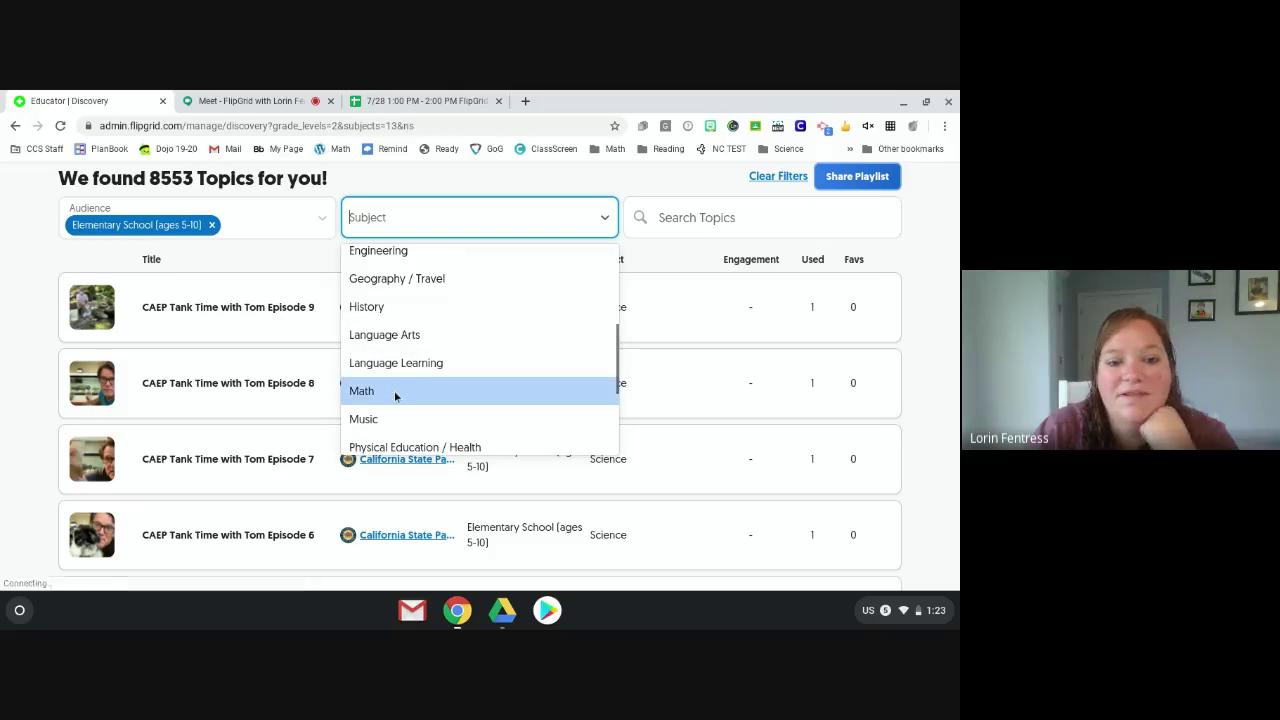
pyautogui.click(668, 217)
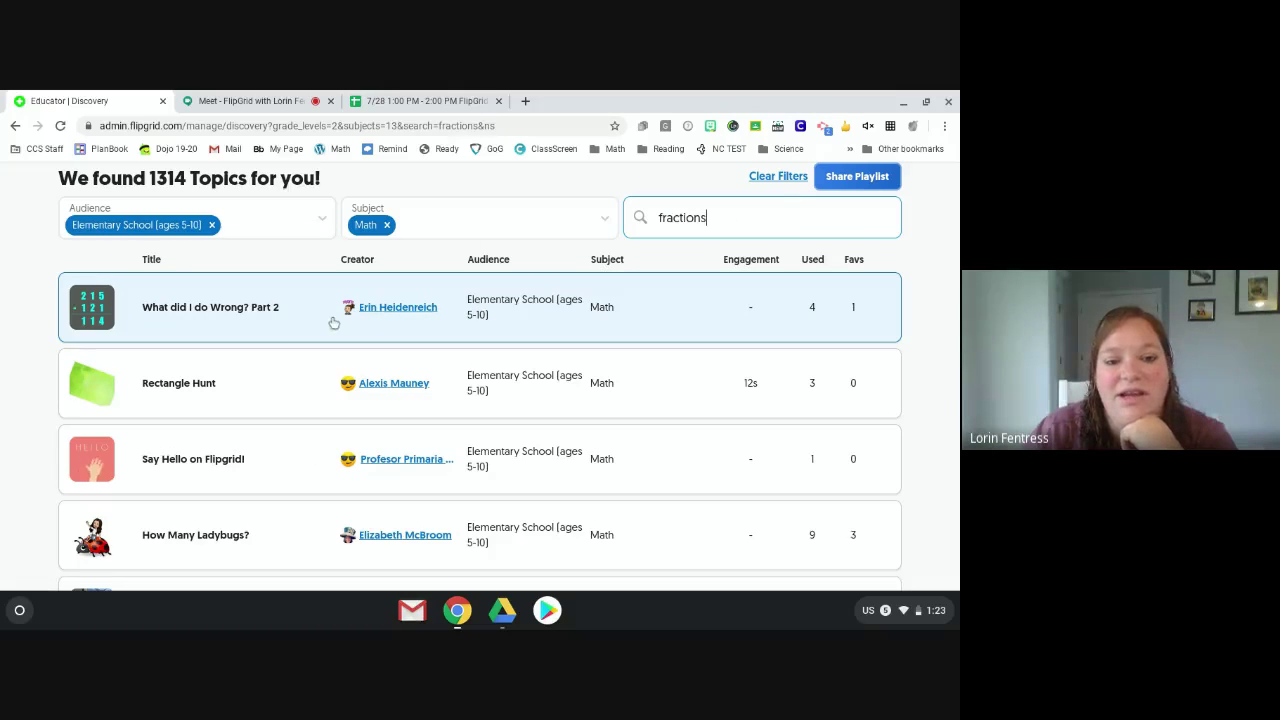
# - Preview the Rectangle Hunt topic details, then close it to the 376 fractions results
pyautogui.click(210, 388)
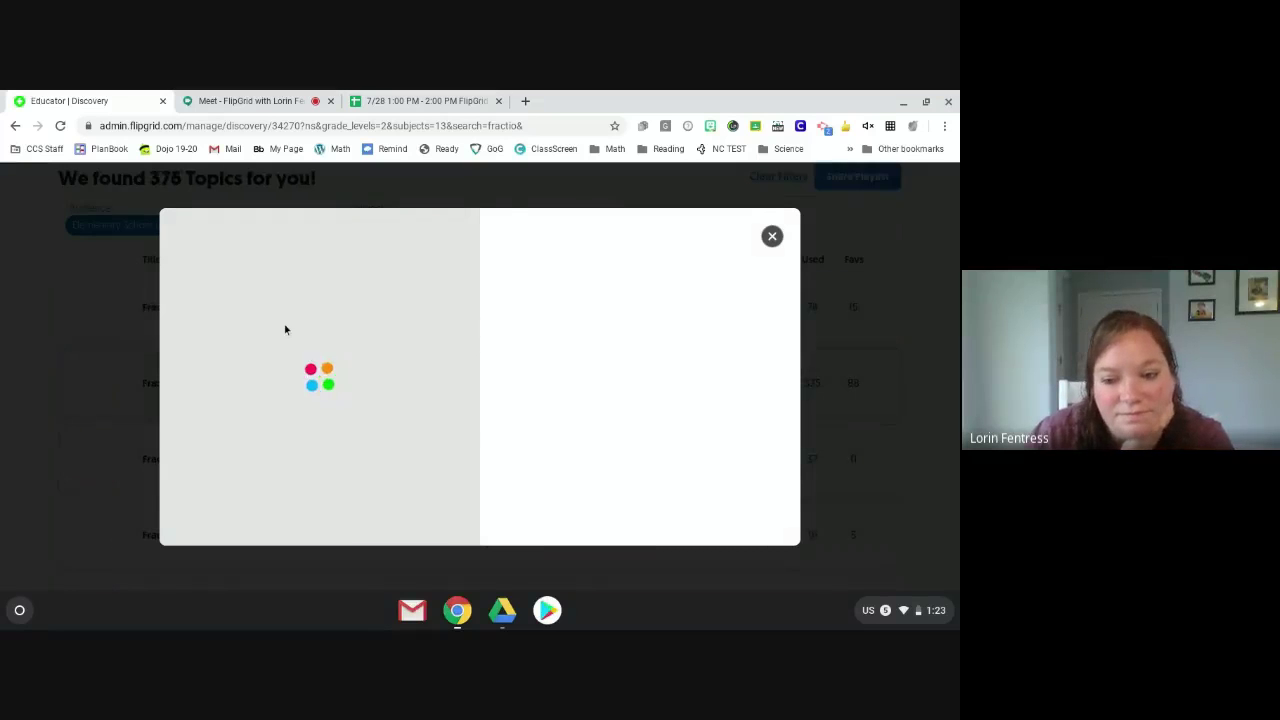
pyautogui.scroll(-2, 402, 423)
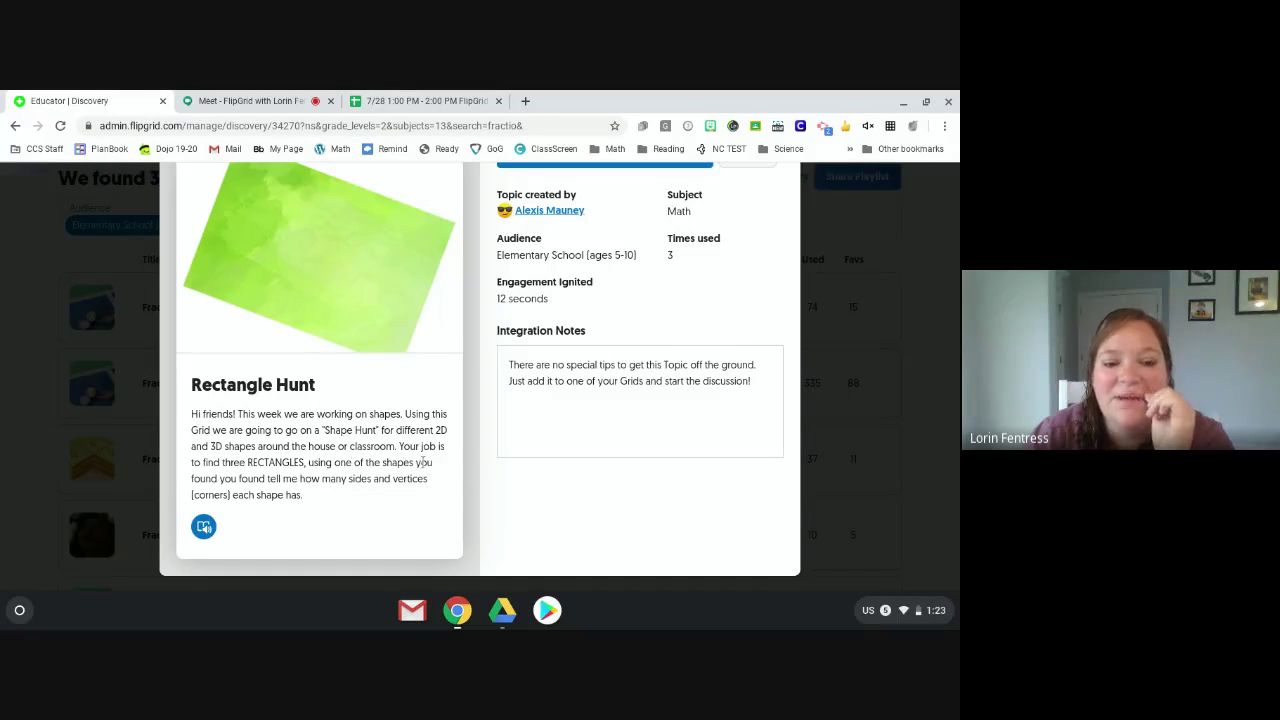
pyautogui.scroll(2, 428, 462)
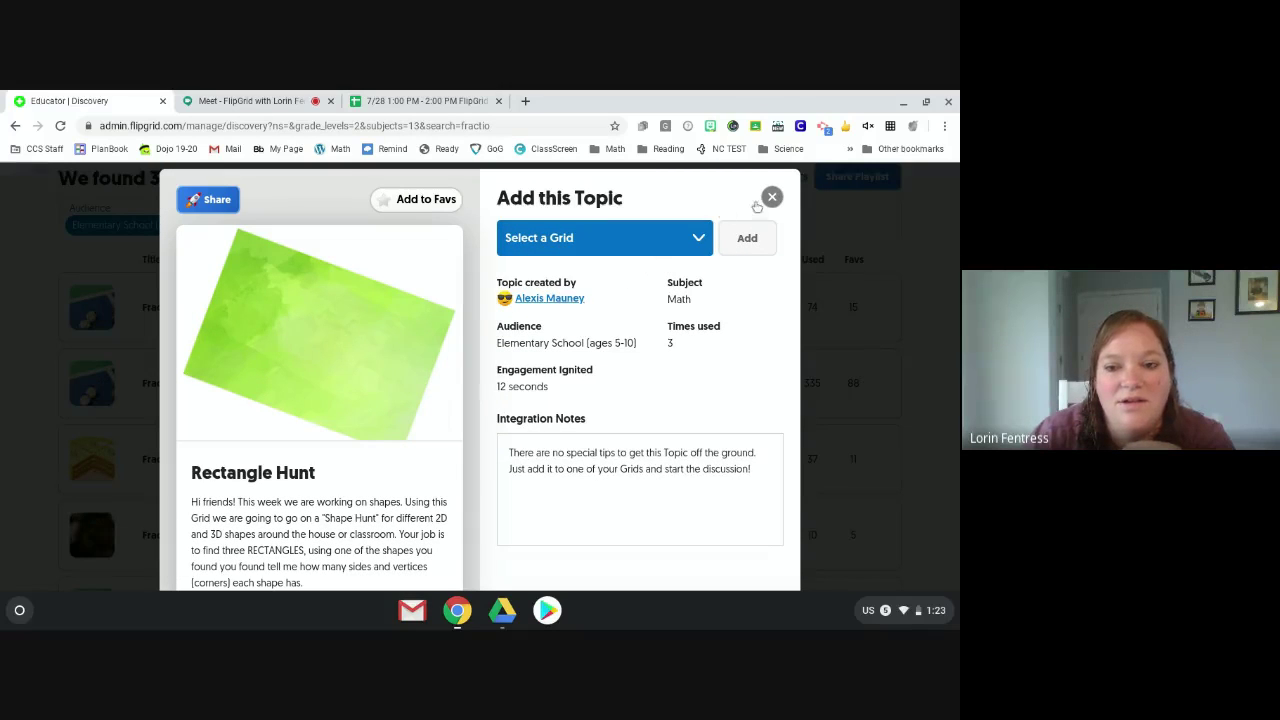
pyautogui.click(772, 197)
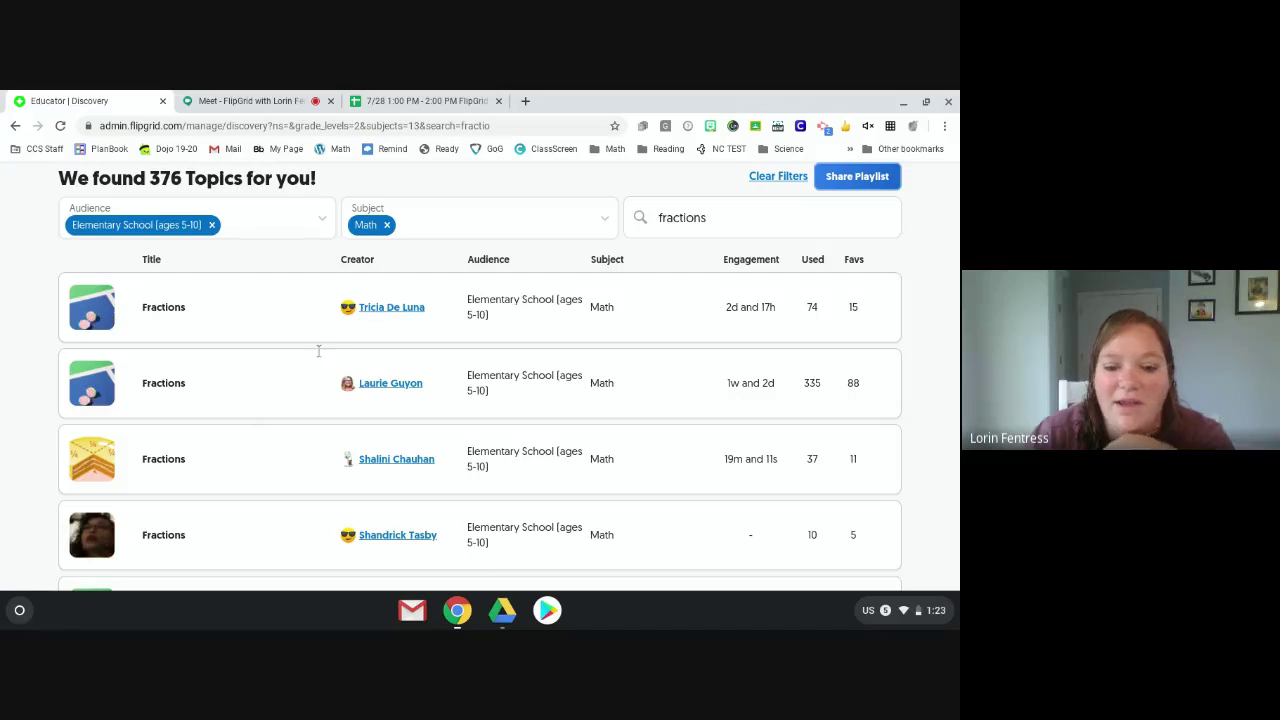
pyautogui.scroll(-3, 586, 386)
pyautogui.scroll(6, 586, 386)
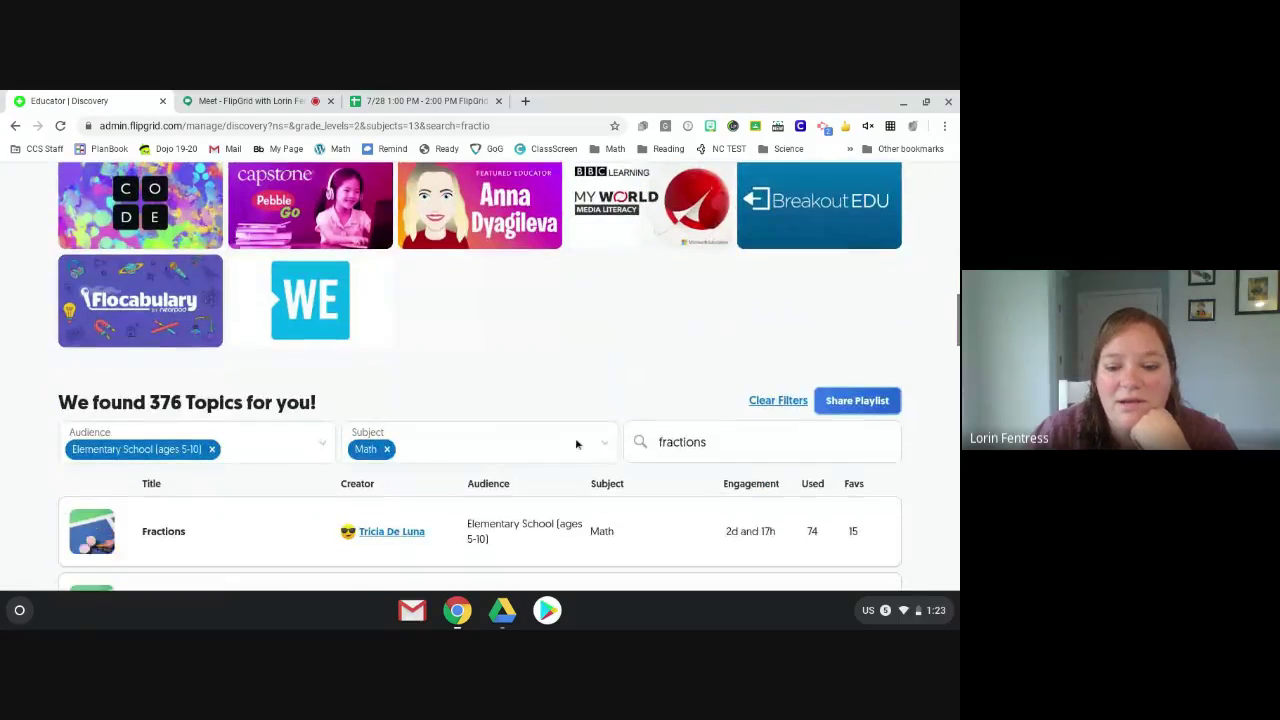
# - Clear the 'fractions' search and remove the Math subject filter, keeping Elementary School
pyautogui.press('BackSpace')
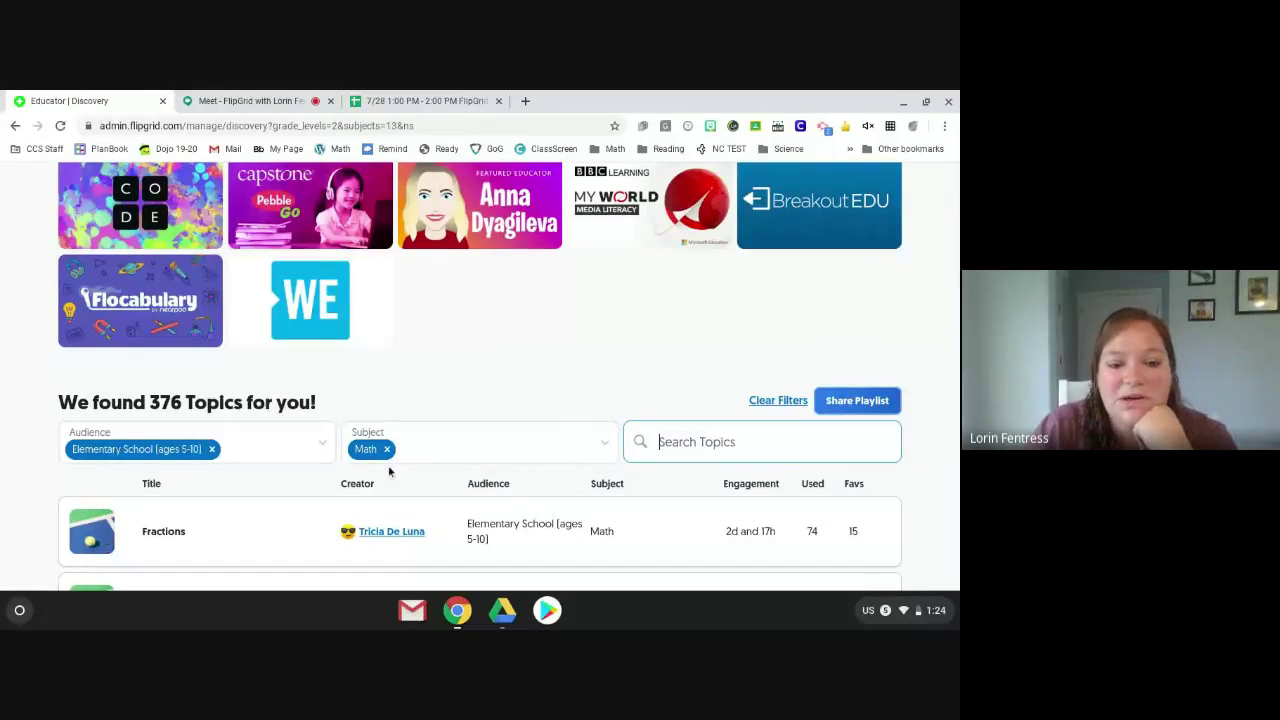
pyautogui.click(339, 453)
pyautogui.press('BackSpace')
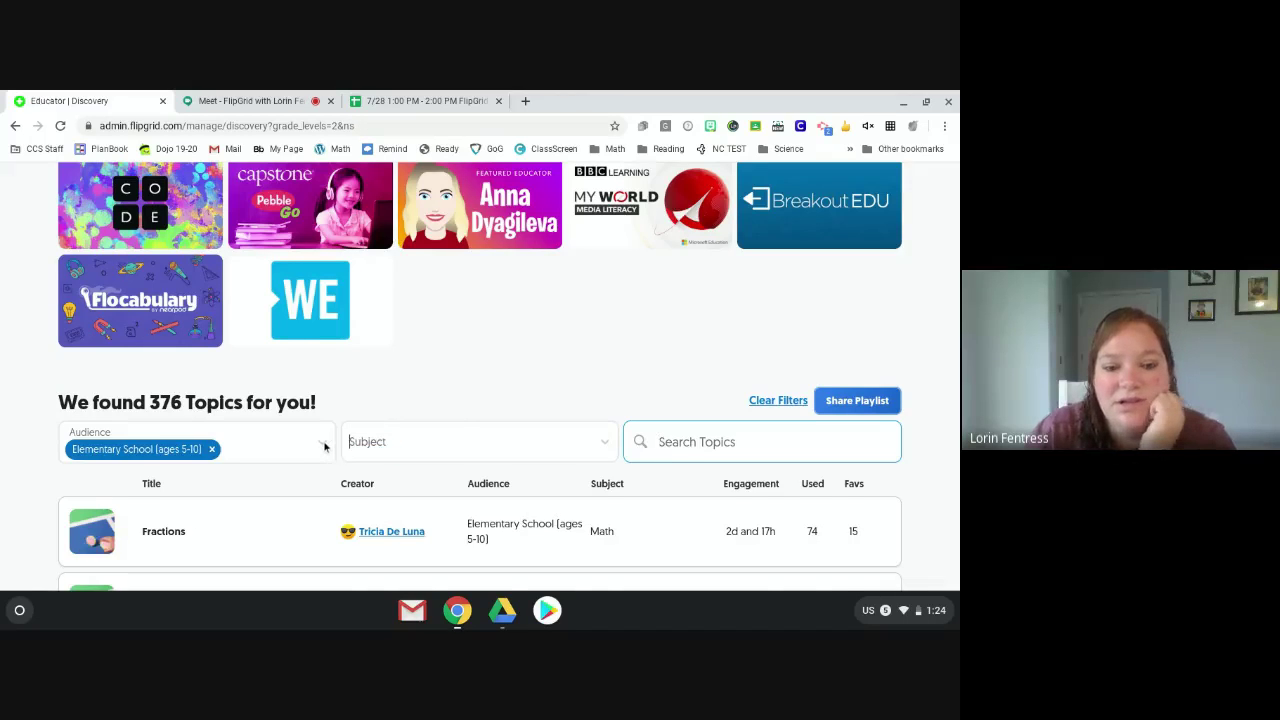
pyautogui.click(324, 447)
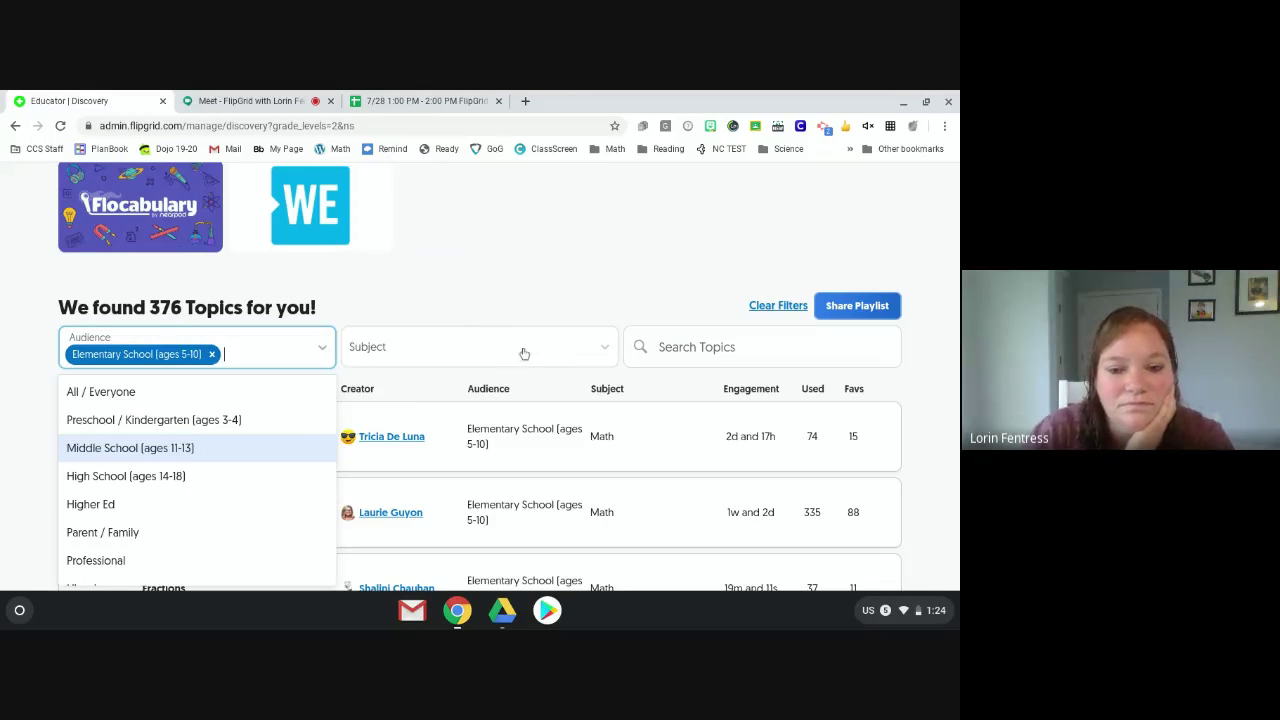
pyautogui.scroll(6, 542, 351)
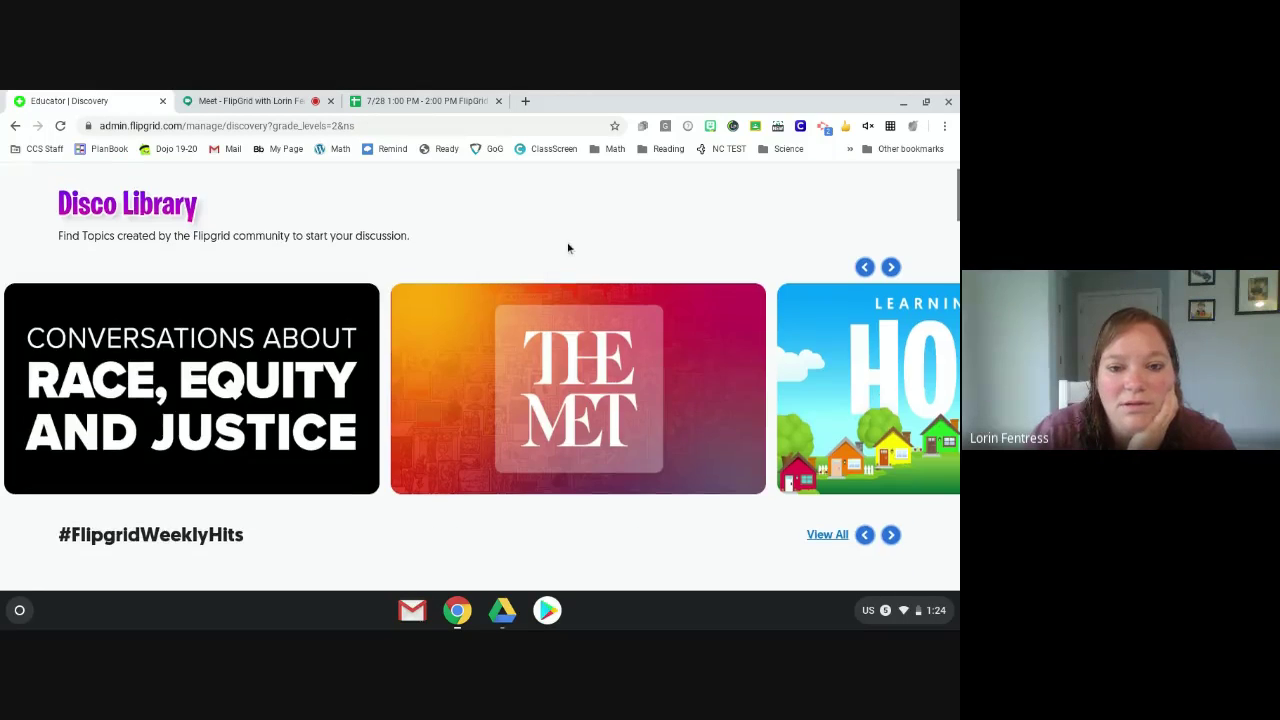
pyautogui.scroll(1, 568, 248)
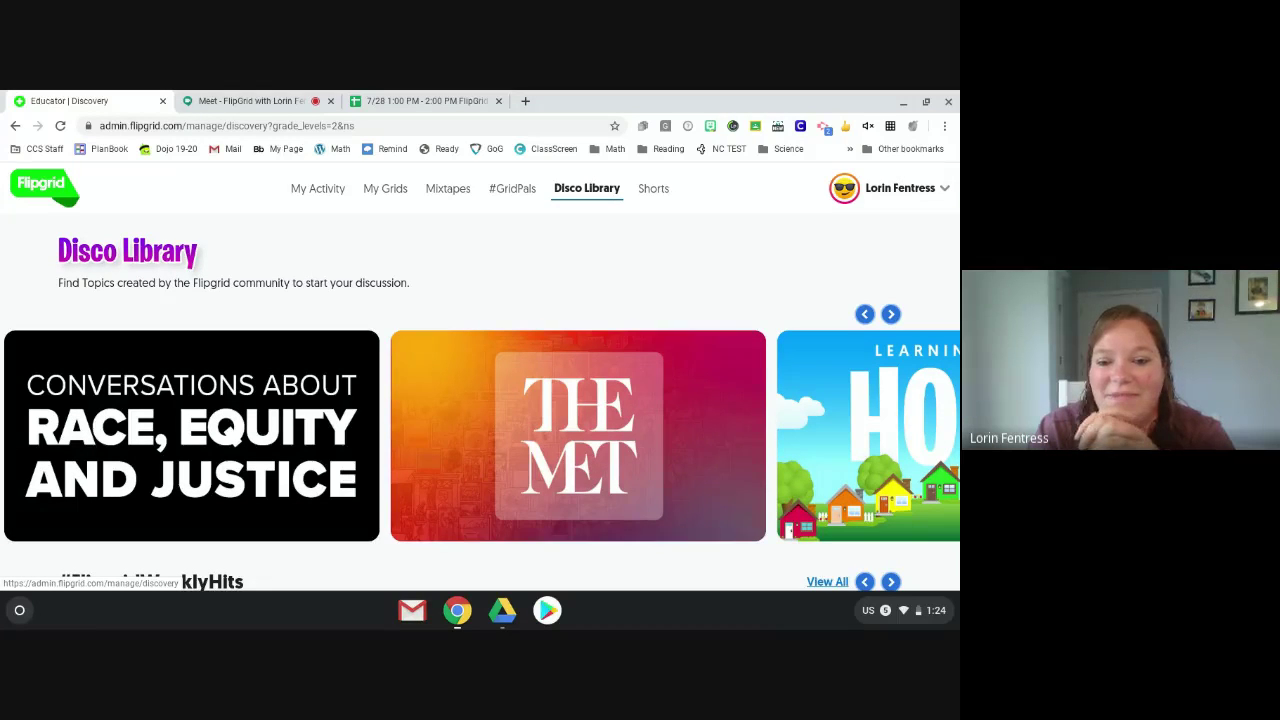
pyautogui.scroll(-3, 505, 345)
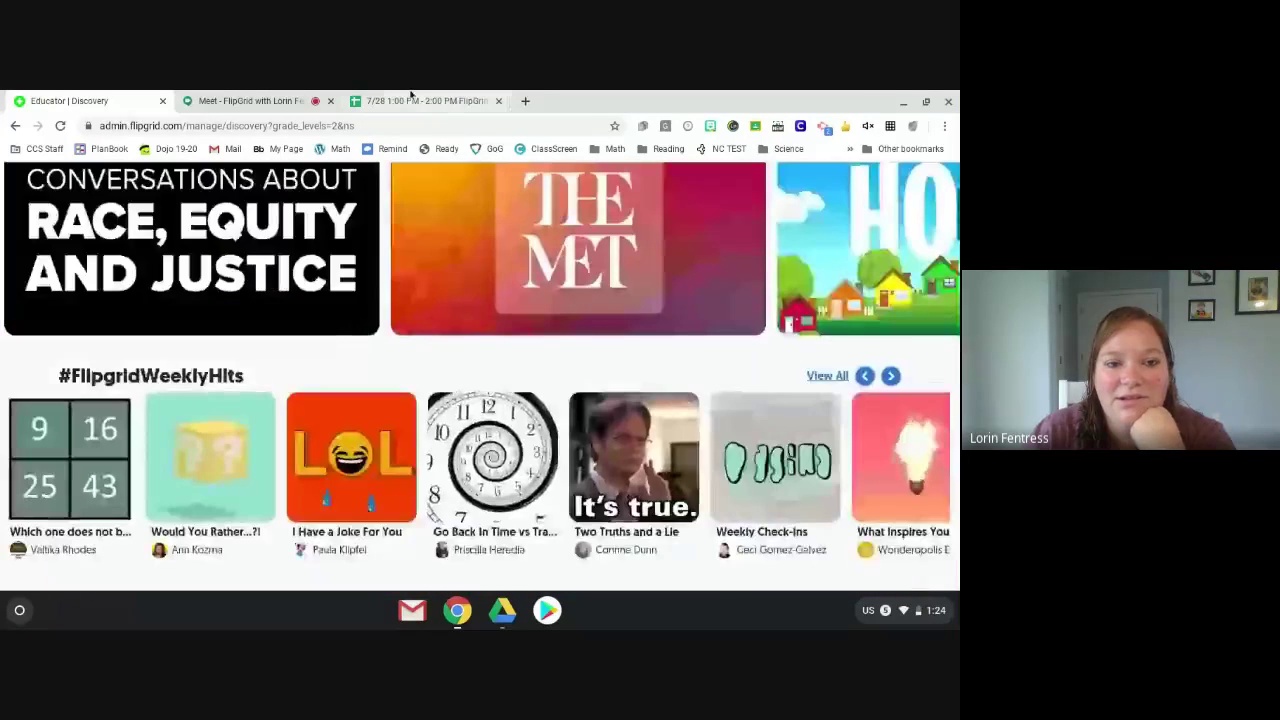
# - Check the Meet call, return to Flipgrid Discovery, and dismiss the presenting notification
pyautogui.click(252, 100)
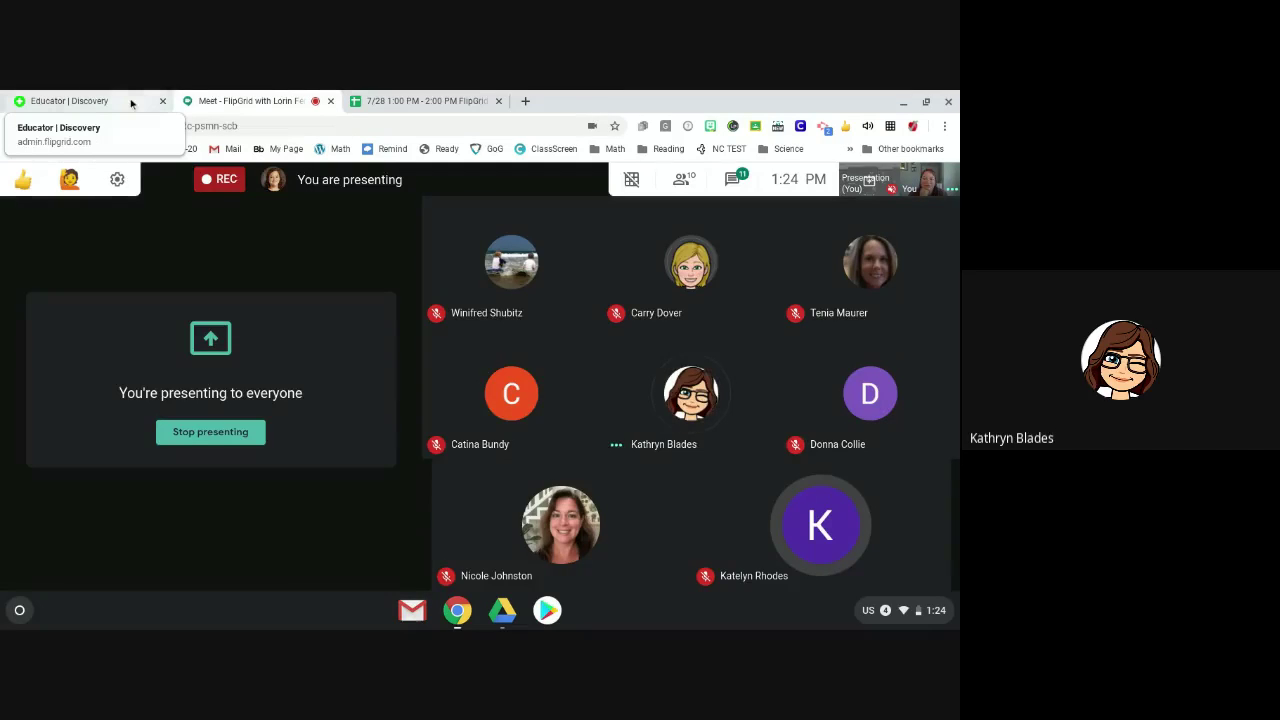
pyautogui.click(131, 103)
pyautogui.scroll(3, 505, 389)
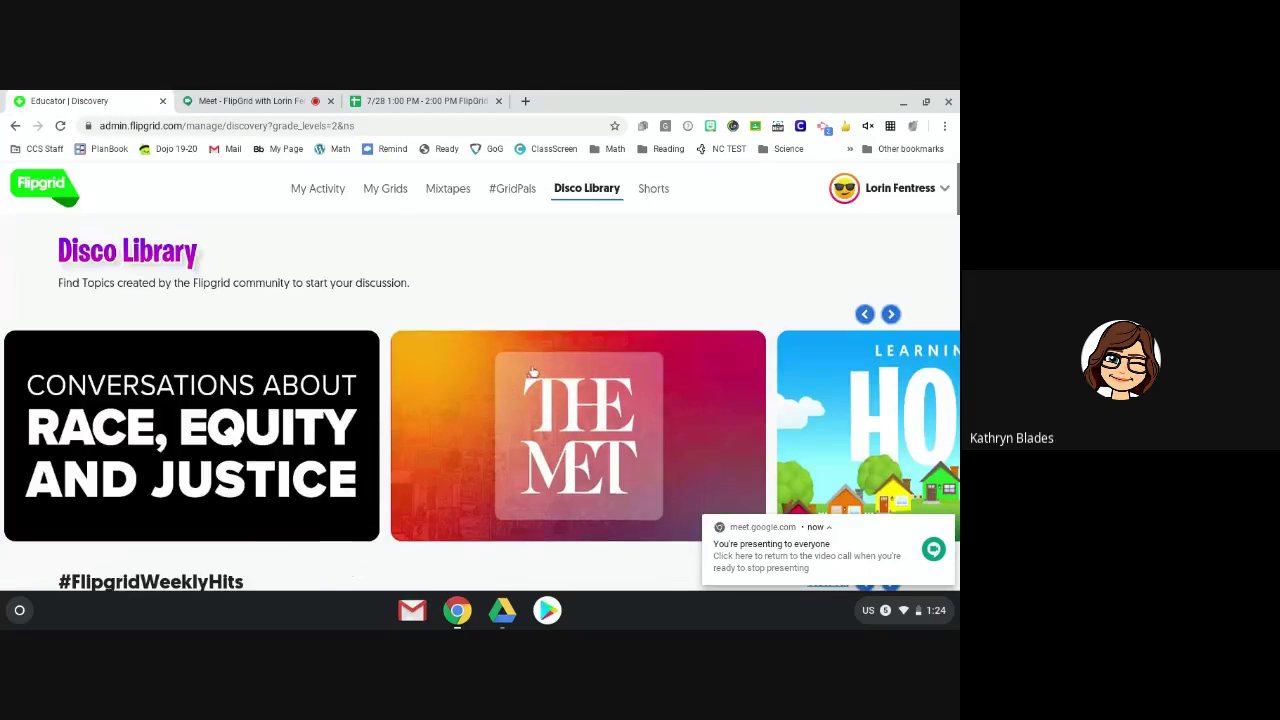
pyautogui.click(943, 525)
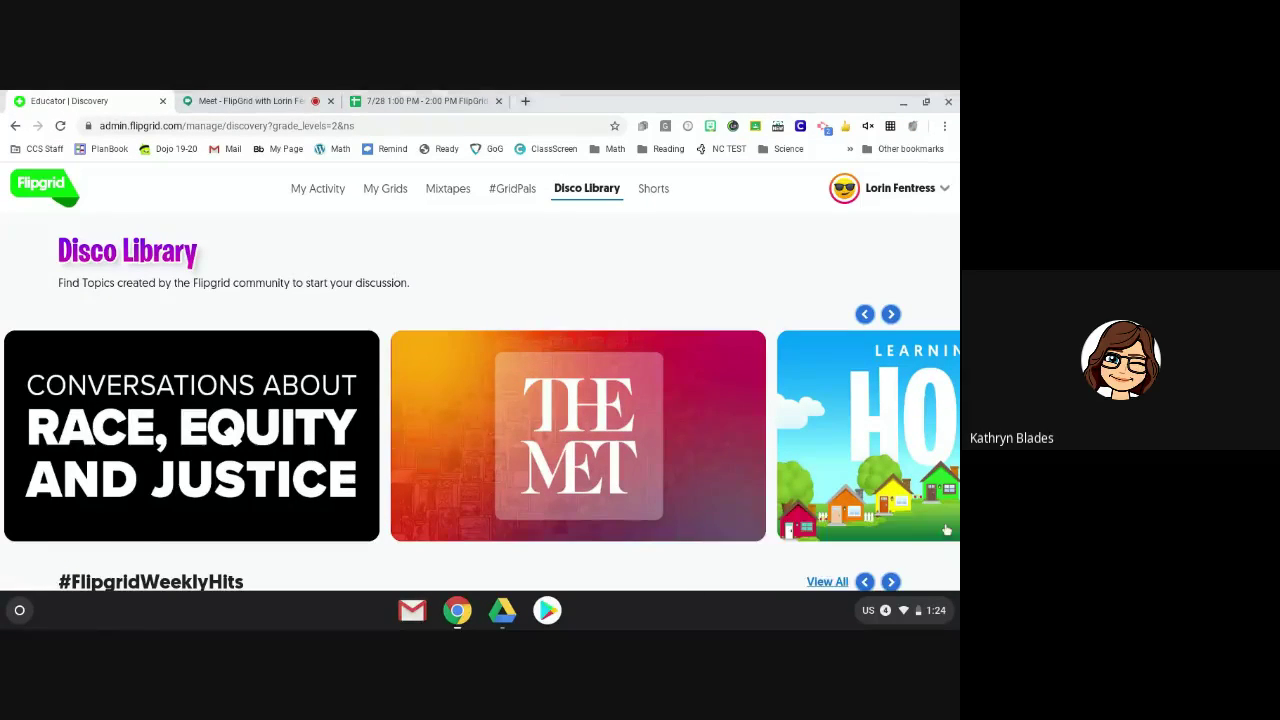
pyautogui.scroll(-1, 586, 323)
pyautogui.scroll(1, 339, 217)
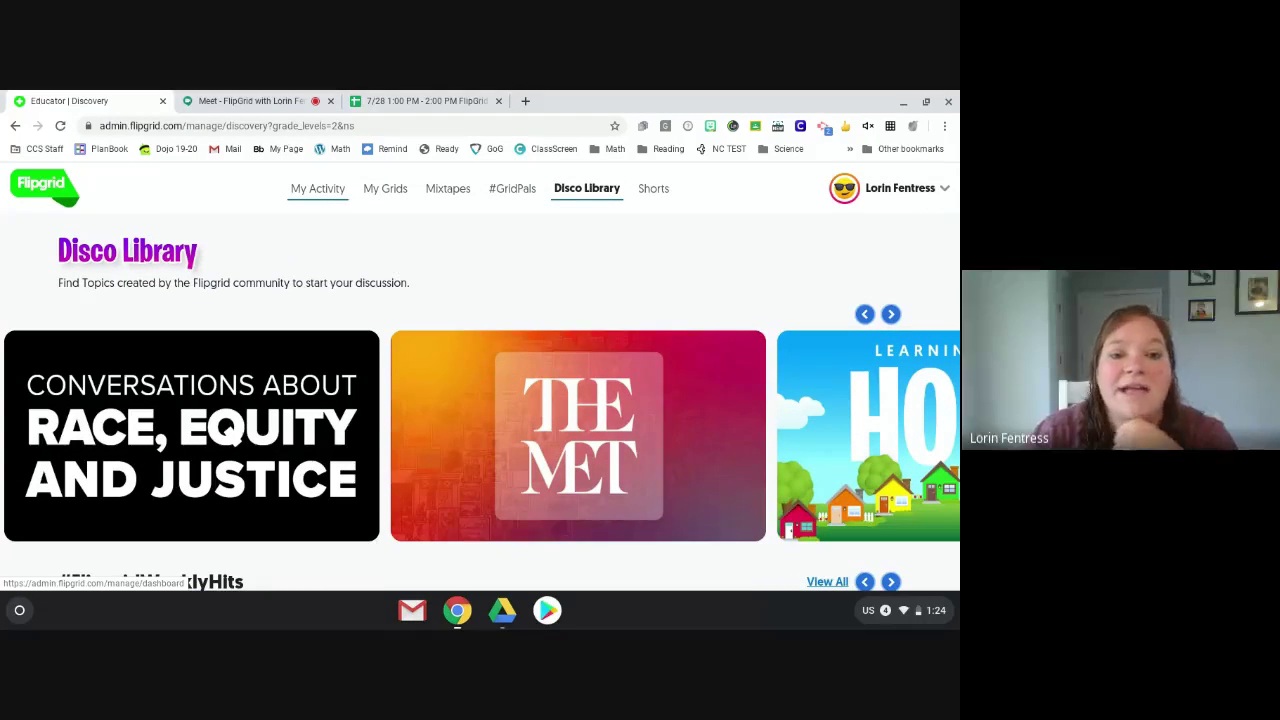
pyautogui.click(397, 192)
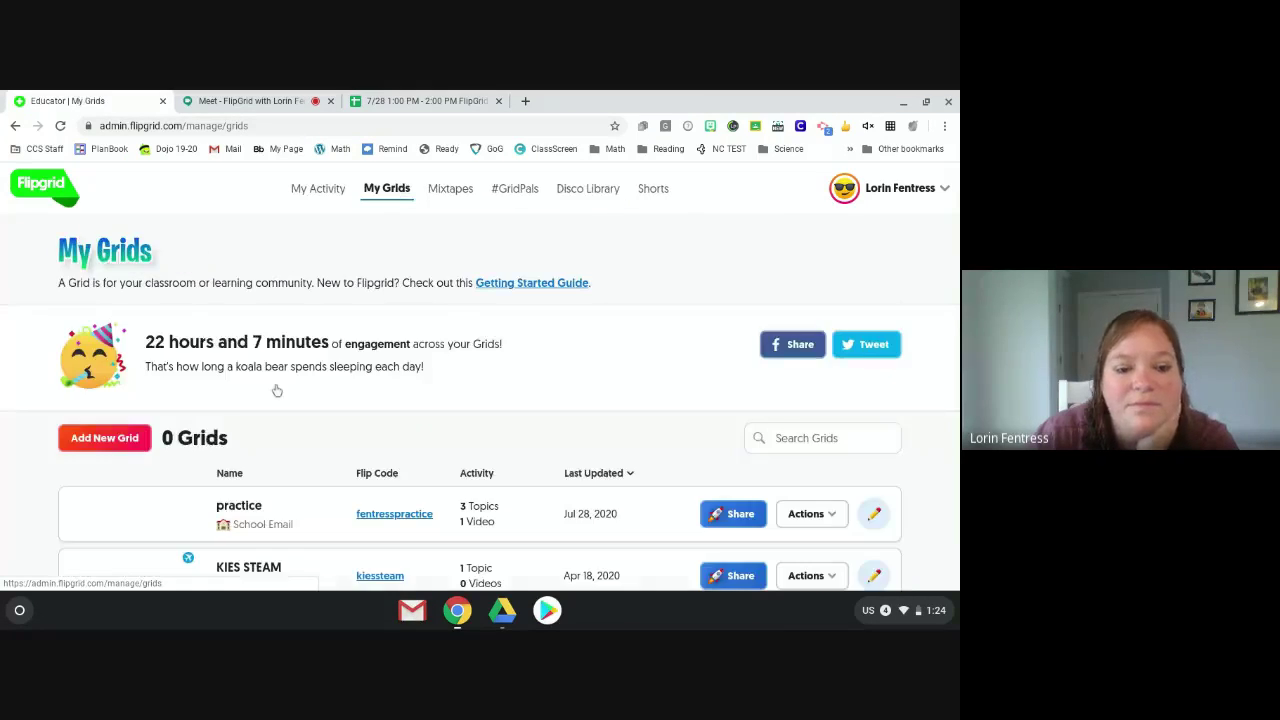
pyautogui.scroll(-1, 257, 508)
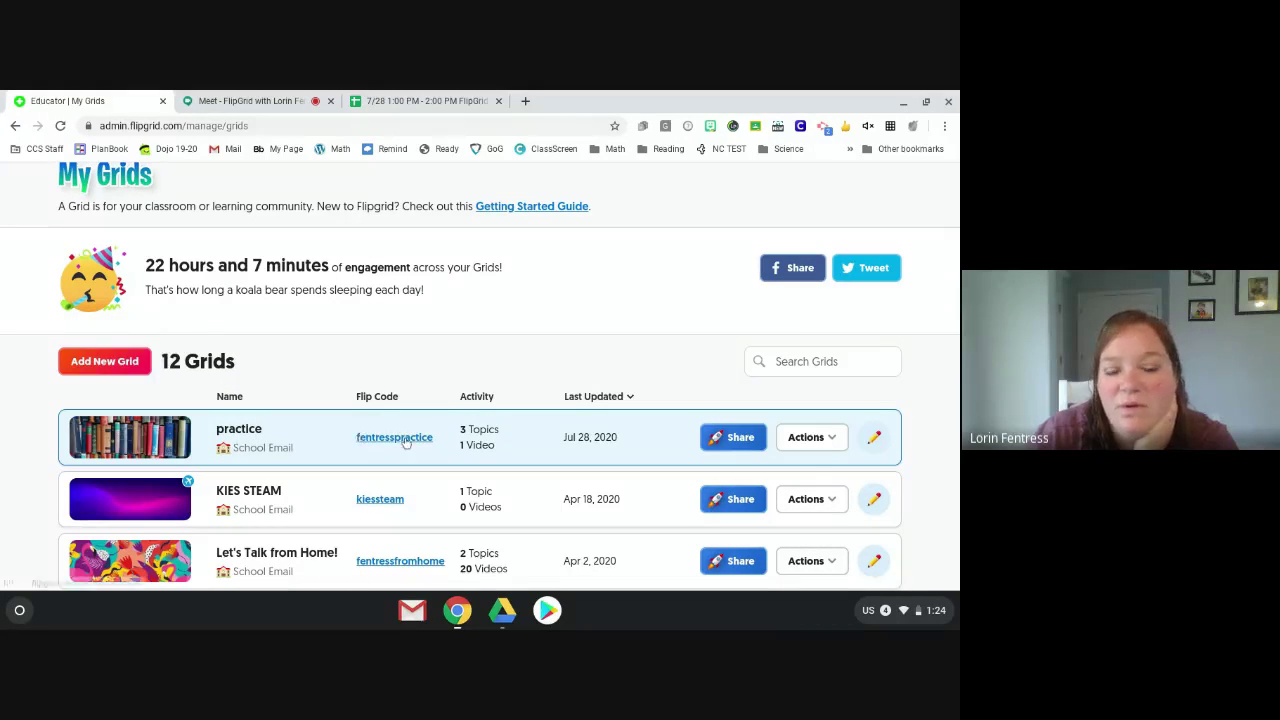
pyautogui.click(362, 438)
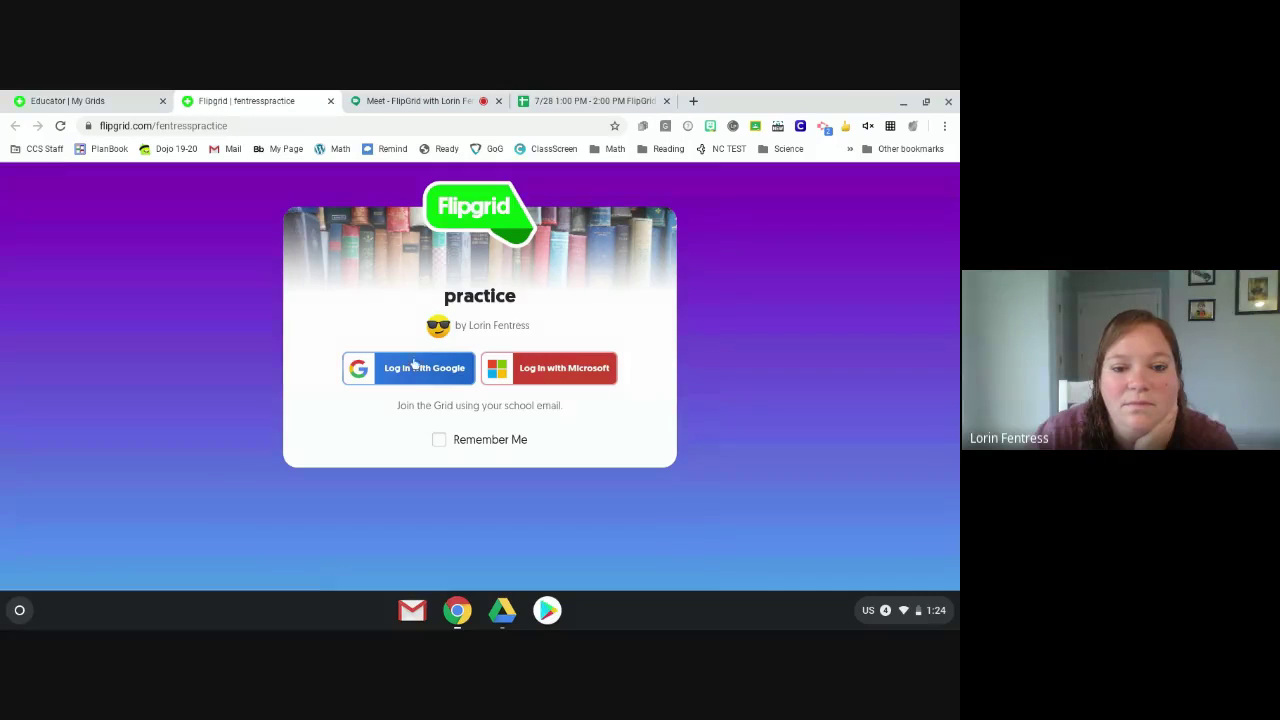
pyautogui.click(419, 377)
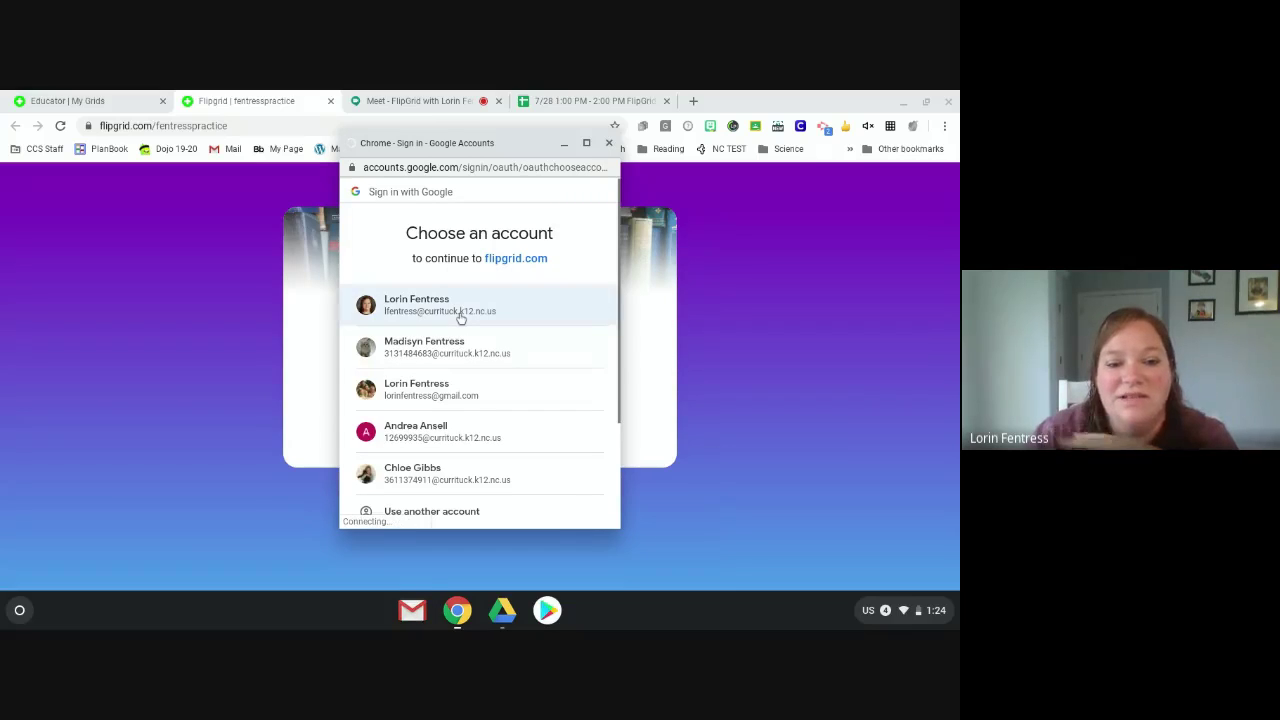
pyautogui.click(460, 310)
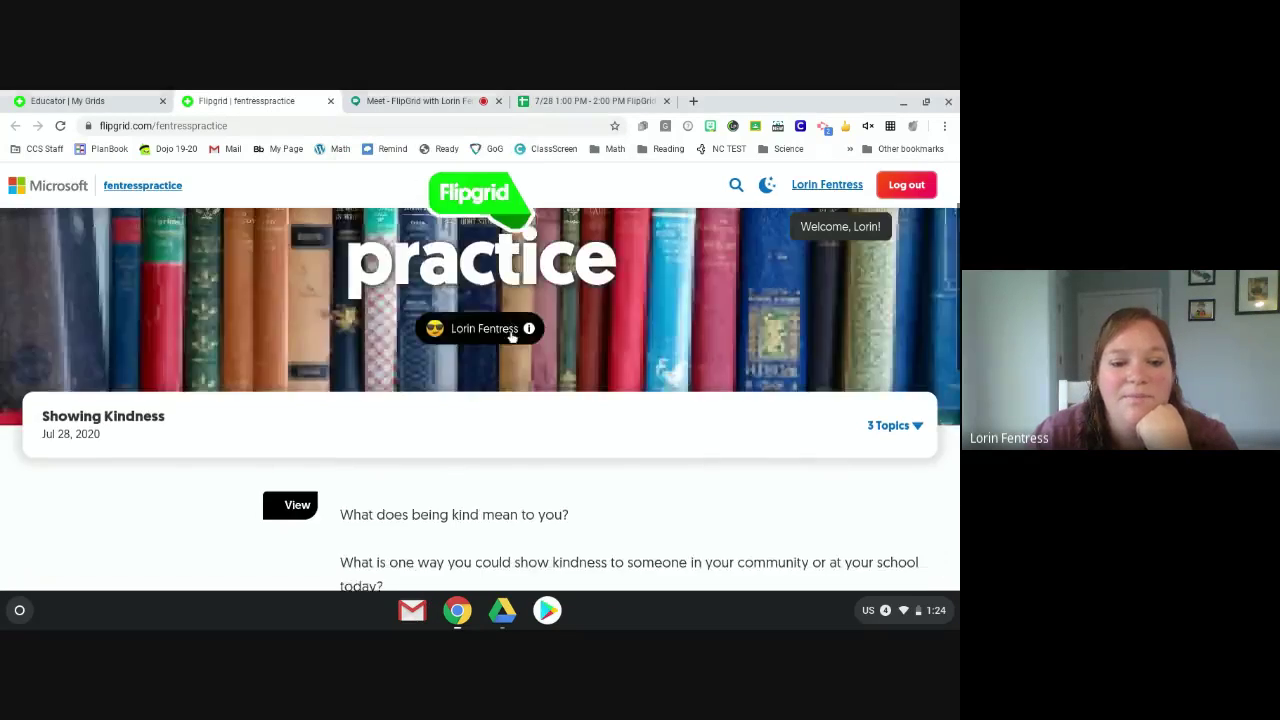
# - Open the Introduction topic from the grid's topic list, showing 0 responses
pyautogui.scroll(-3, 510, 333)
pyautogui.scroll(-2, 510, 333)
pyautogui.scroll(1, 476, 345)
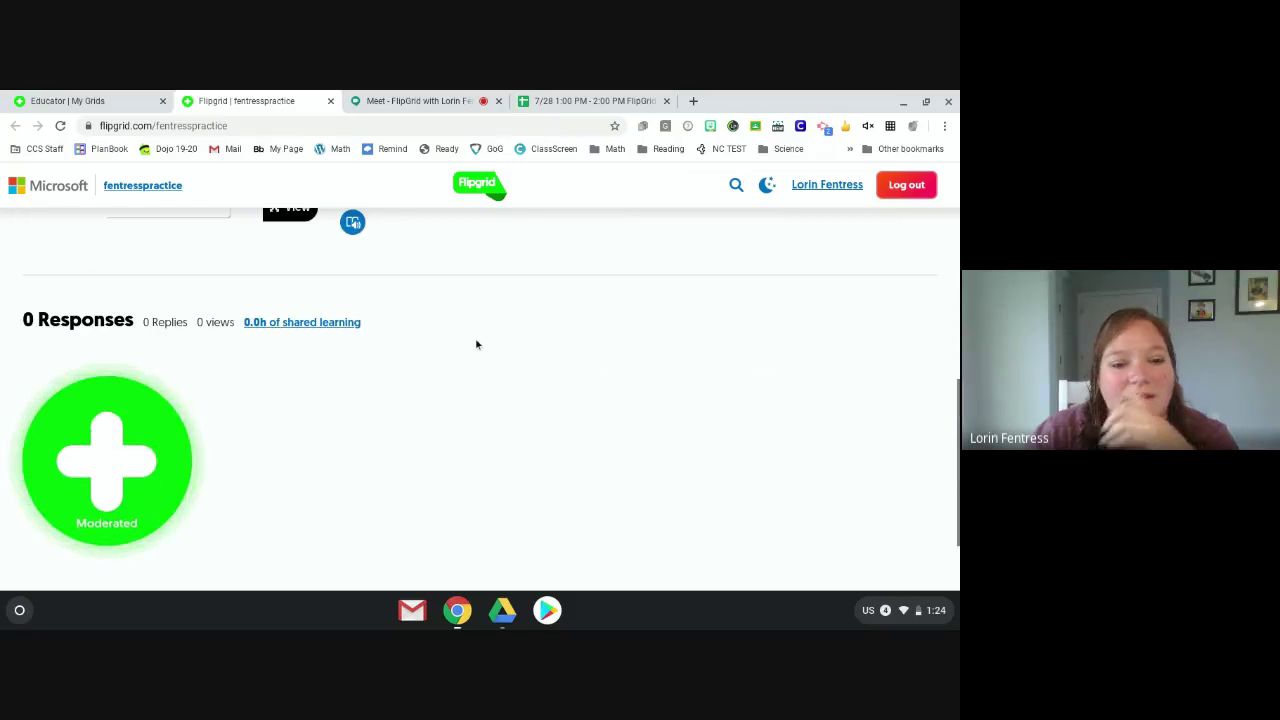
pyautogui.scroll(2, 476, 345)
pyautogui.scroll(3, 477, 345)
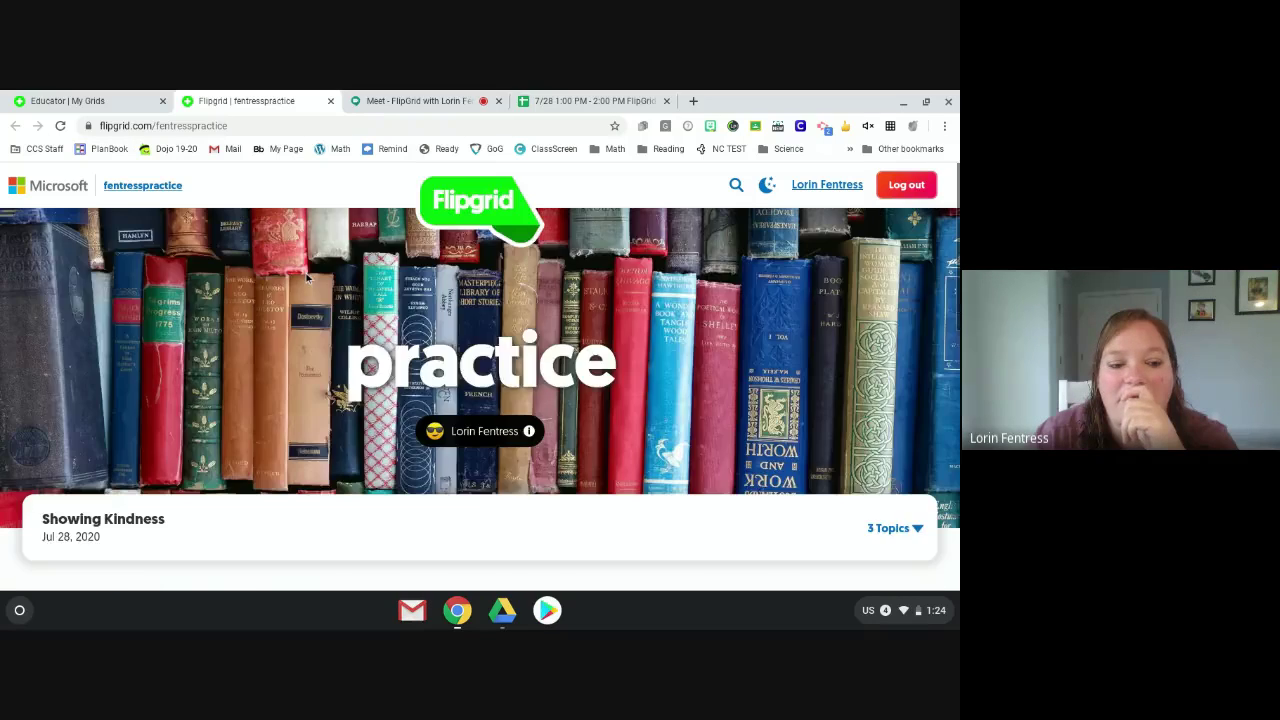
pyautogui.scroll(-3, 288, 228)
pyautogui.scroll(2, 331, 291)
pyautogui.click(907, 414)
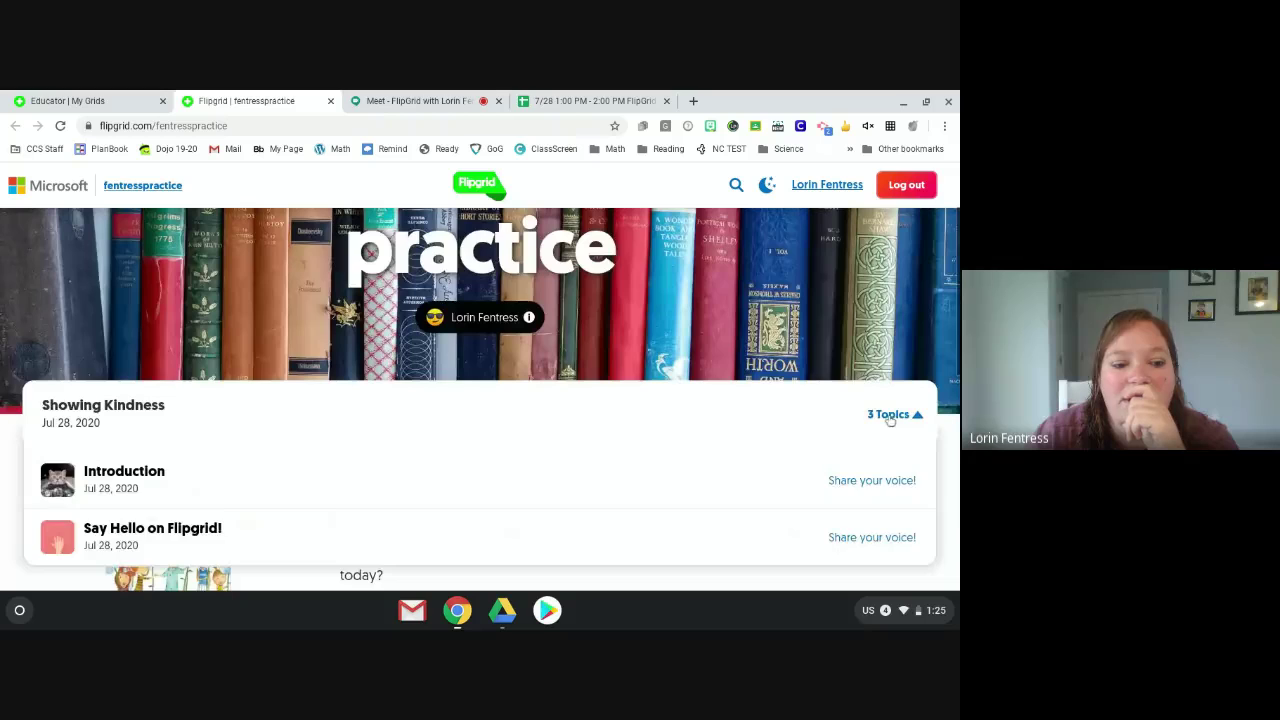
pyautogui.click(234, 483)
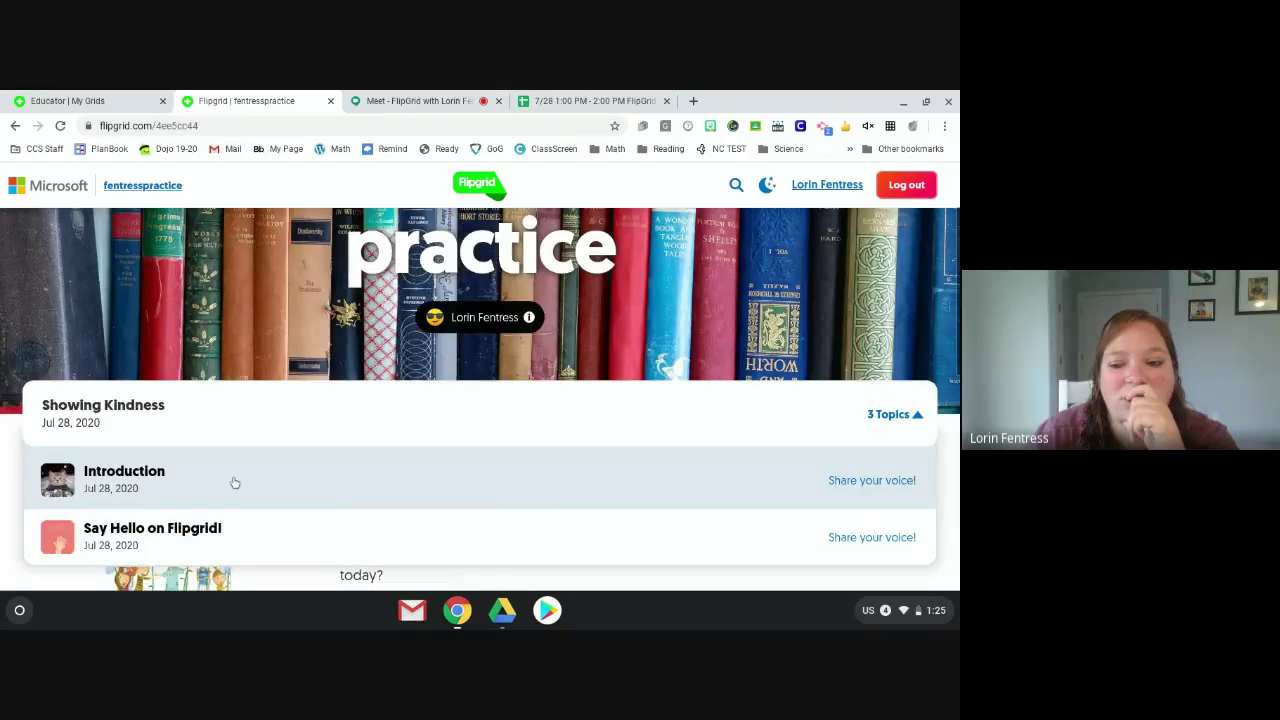
pyautogui.scroll(-2, 425, 398)
pyautogui.scroll(-2, 433, 397)
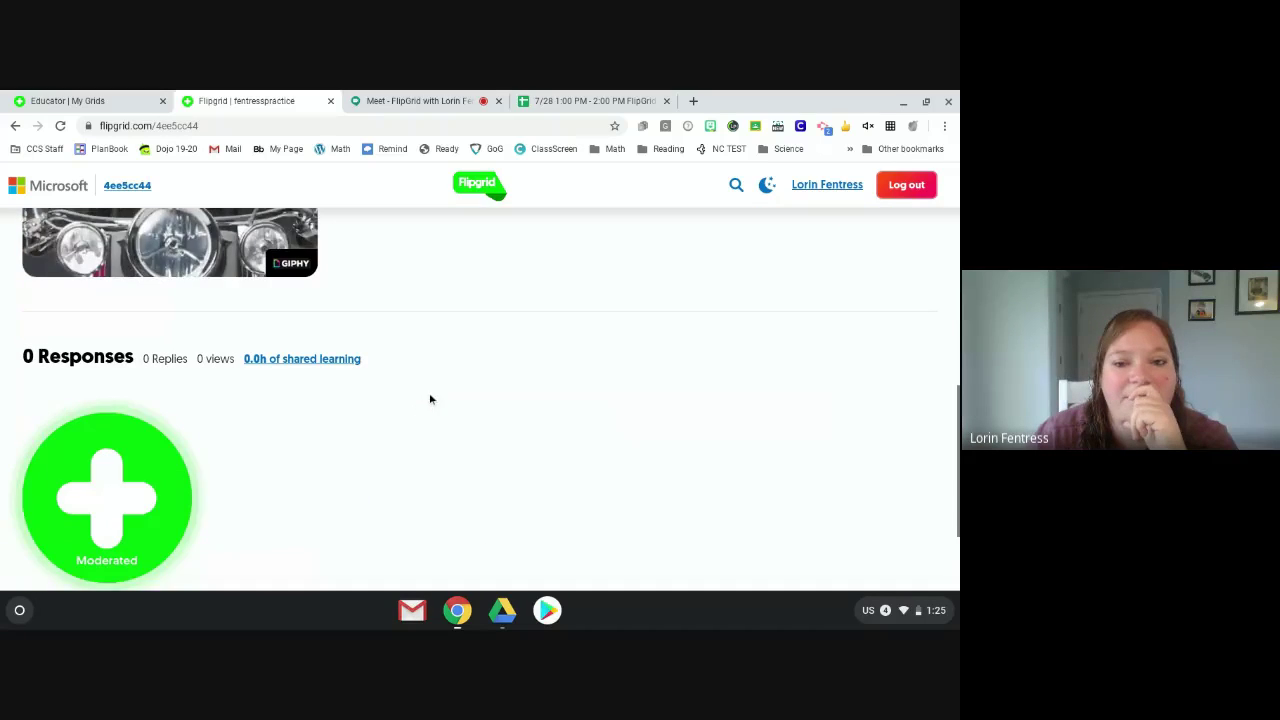
pyautogui.click(848, 186)
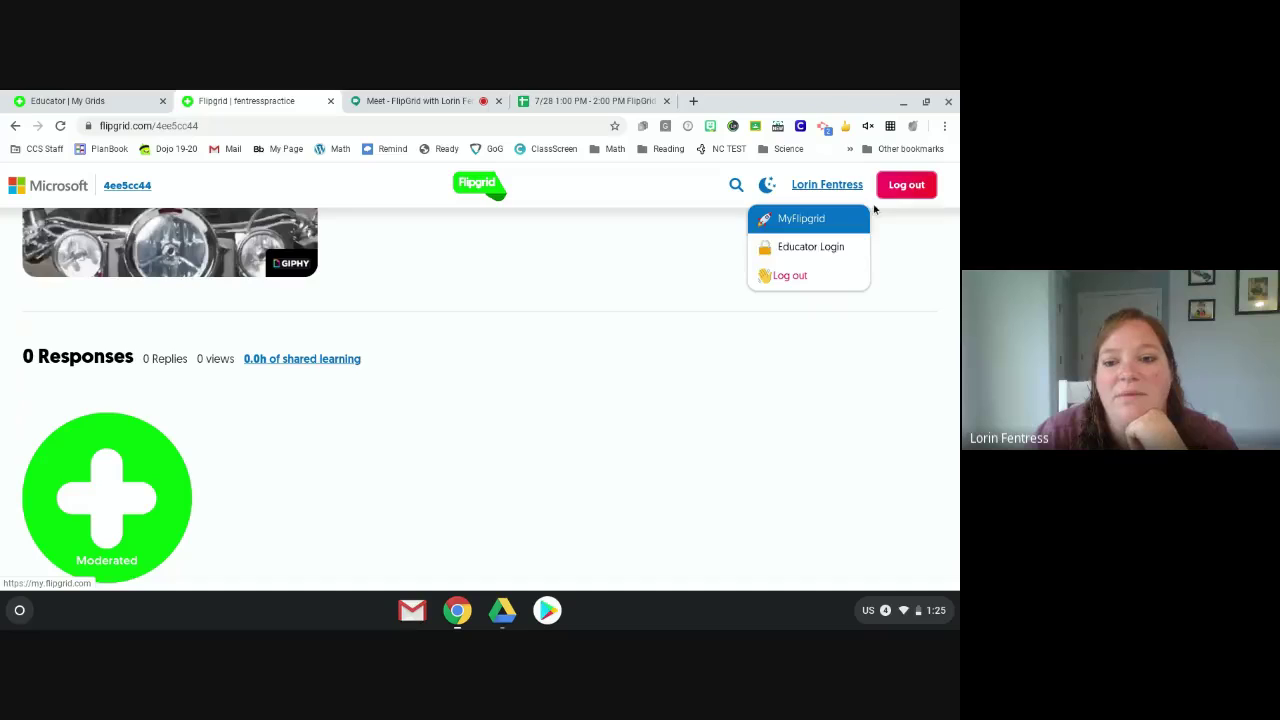
# - Open the educator site in a new tab and close the student-view tab
pyautogui.click(826, 247)
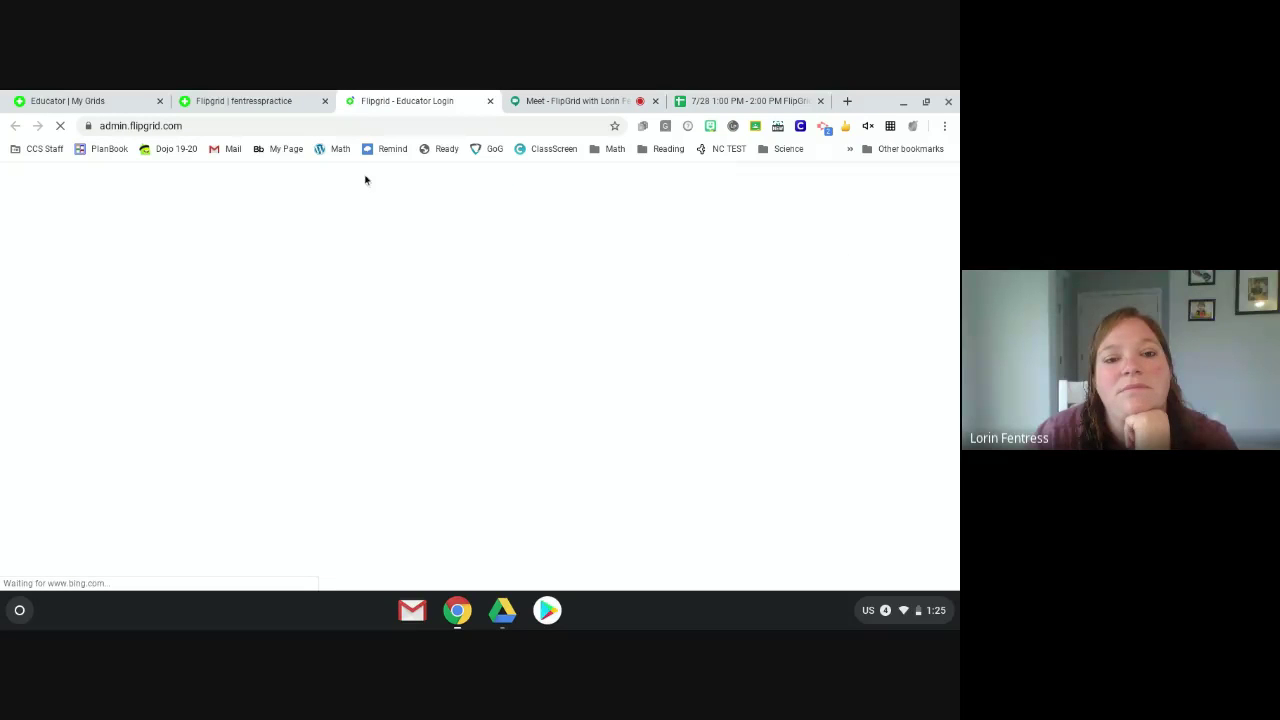
pyautogui.click(326, 102)
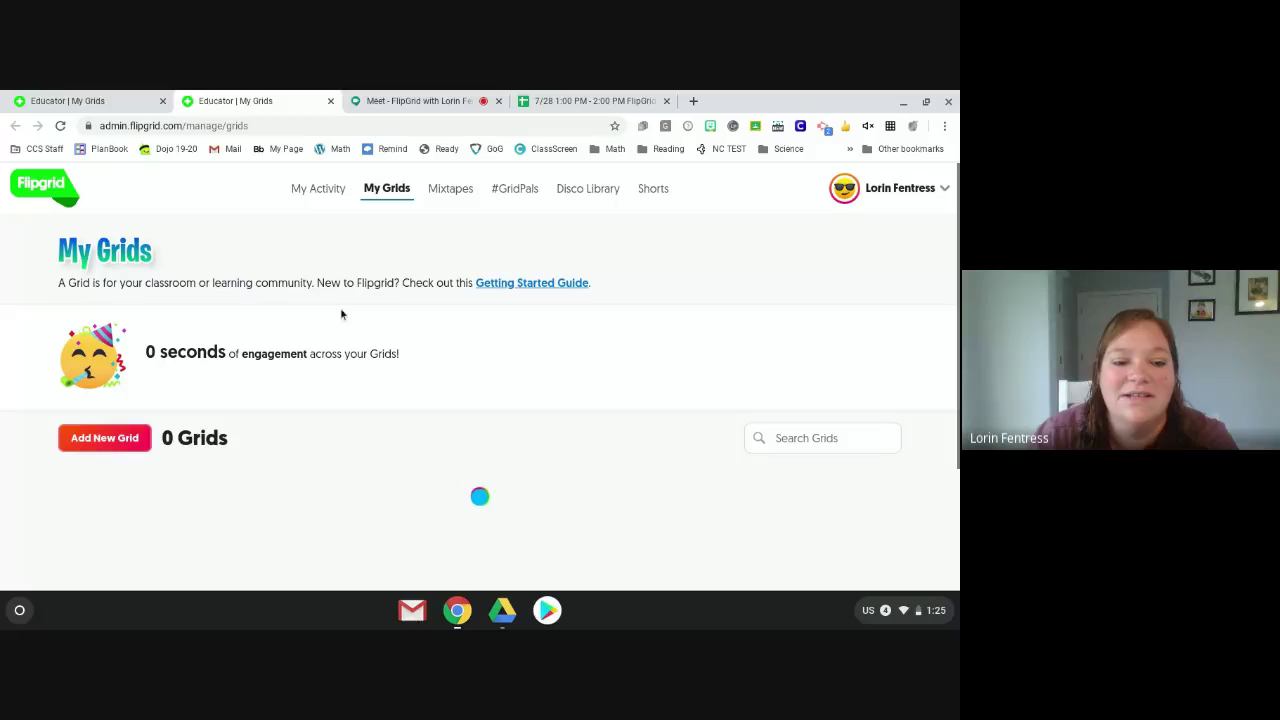
pyautogui.scroll(-2, 331, 329)
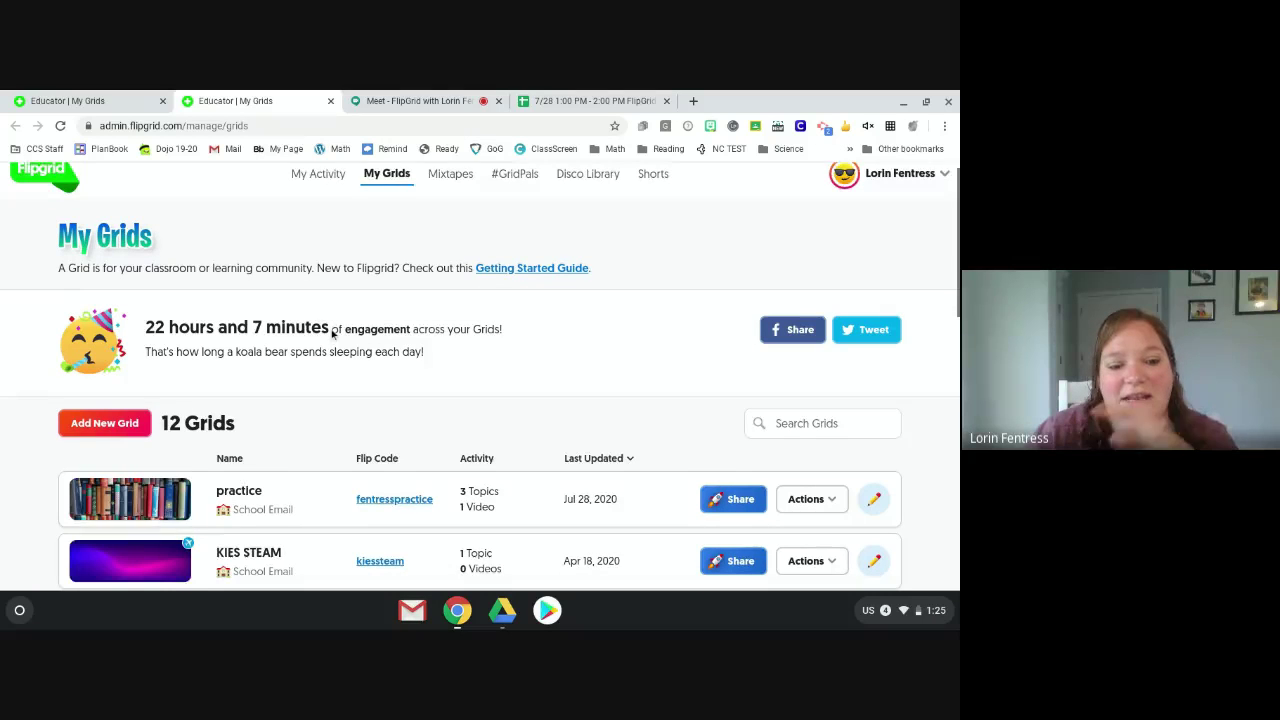
pyautogui.scroll(-1, 310, 398)
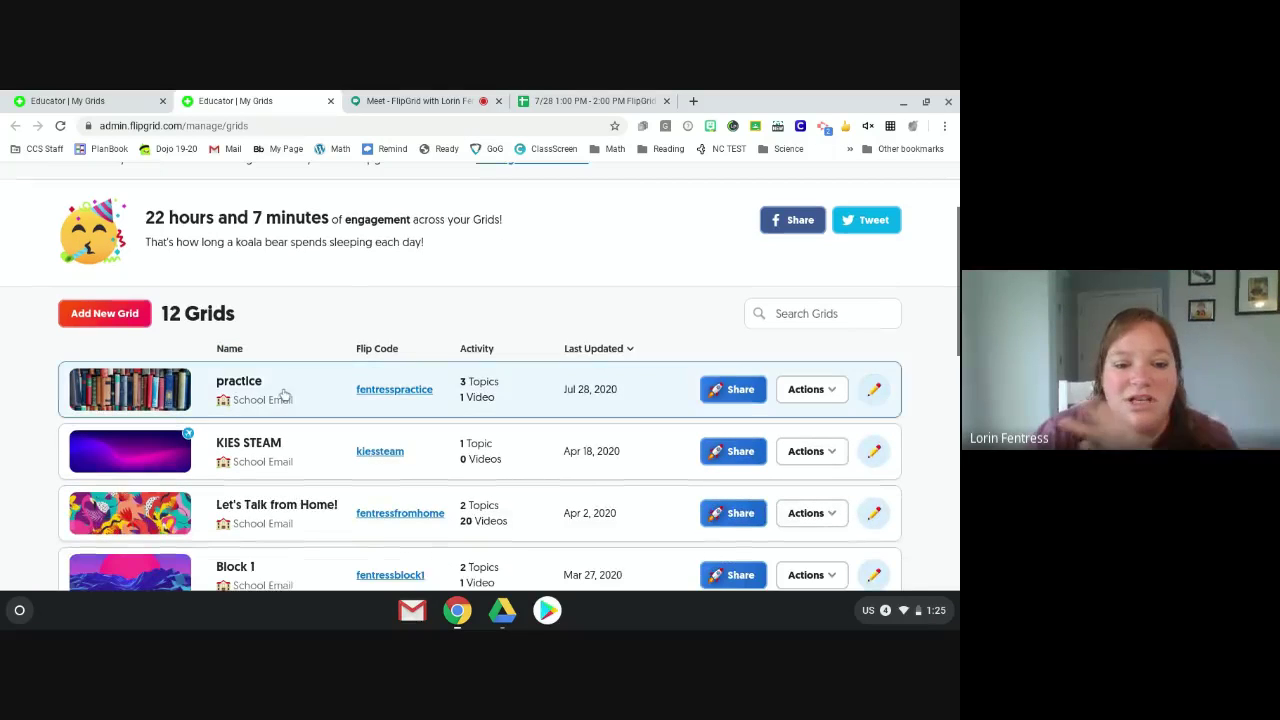
pyautogui.scroll(3, 304, 260)
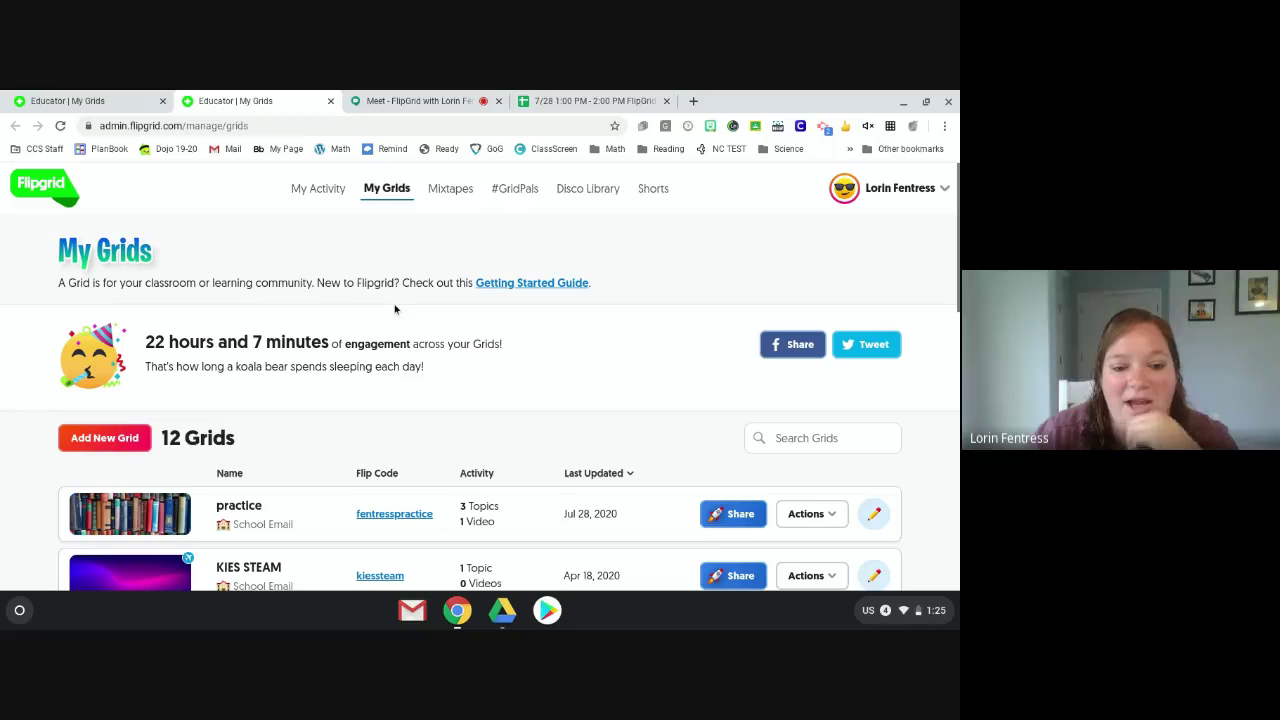
pyautogui.scroll(-2, 388, 440)
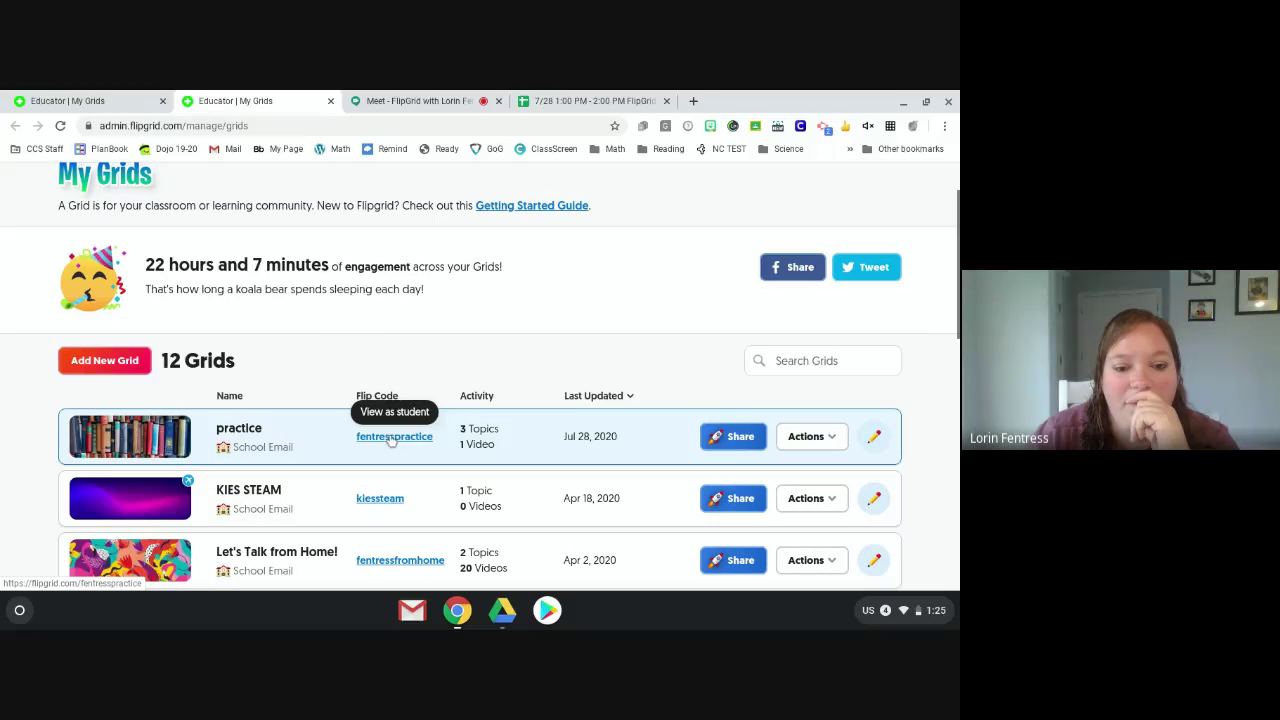
# - Reopen the practice grid's student view with Google sign-in and view the Introduction topic
pyautogui.click(390, 438)
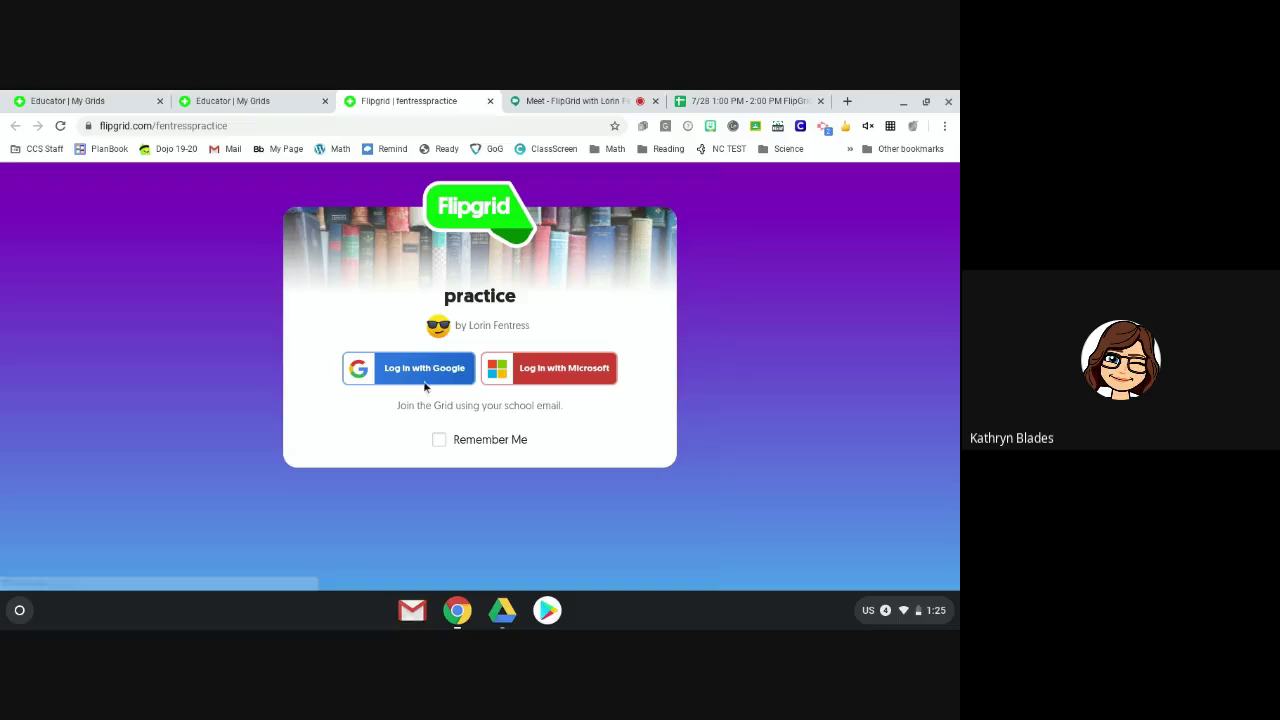
pyautogui.click(425, 380)
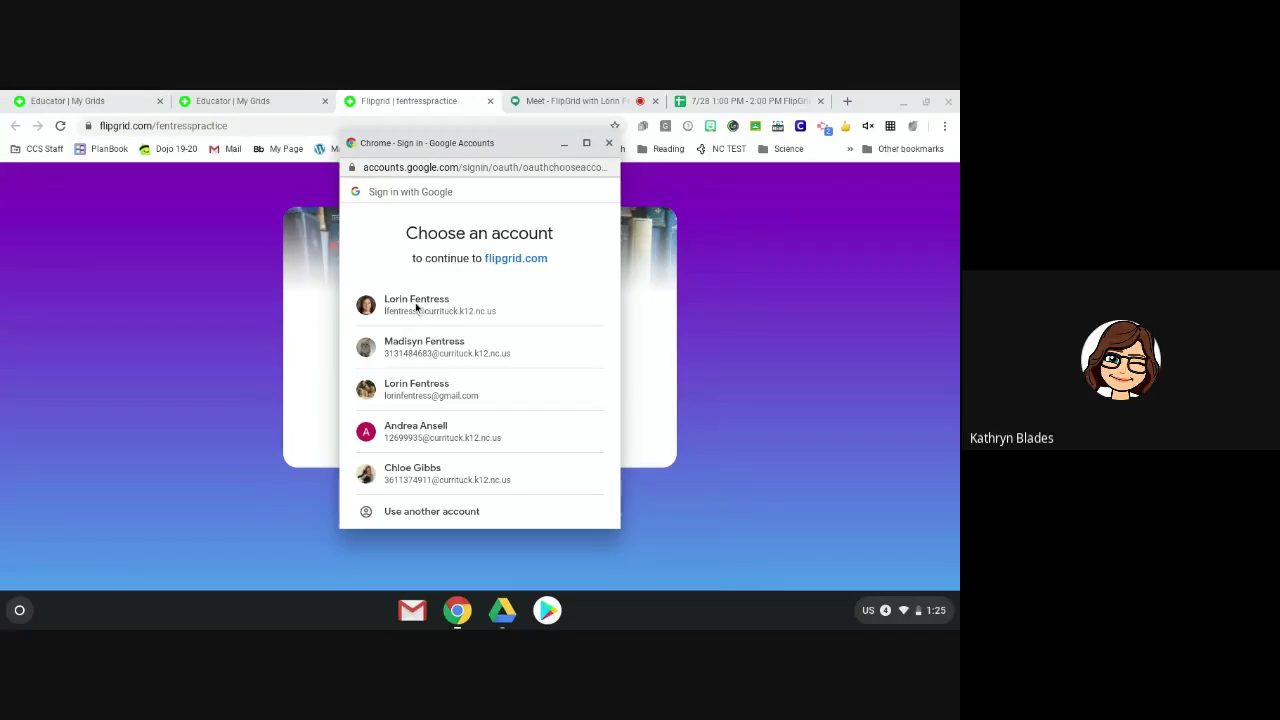
pyautogui.click(398, 308)
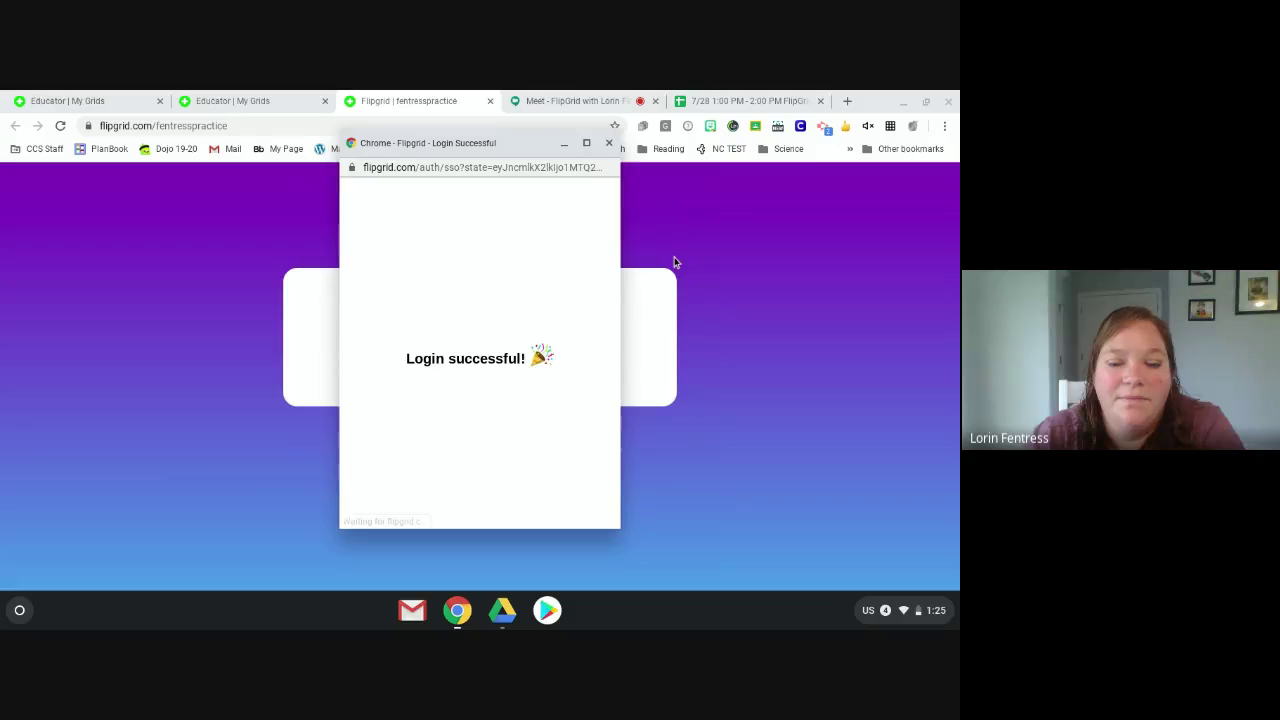
pyautogui.scroll(-2, 458, 325)
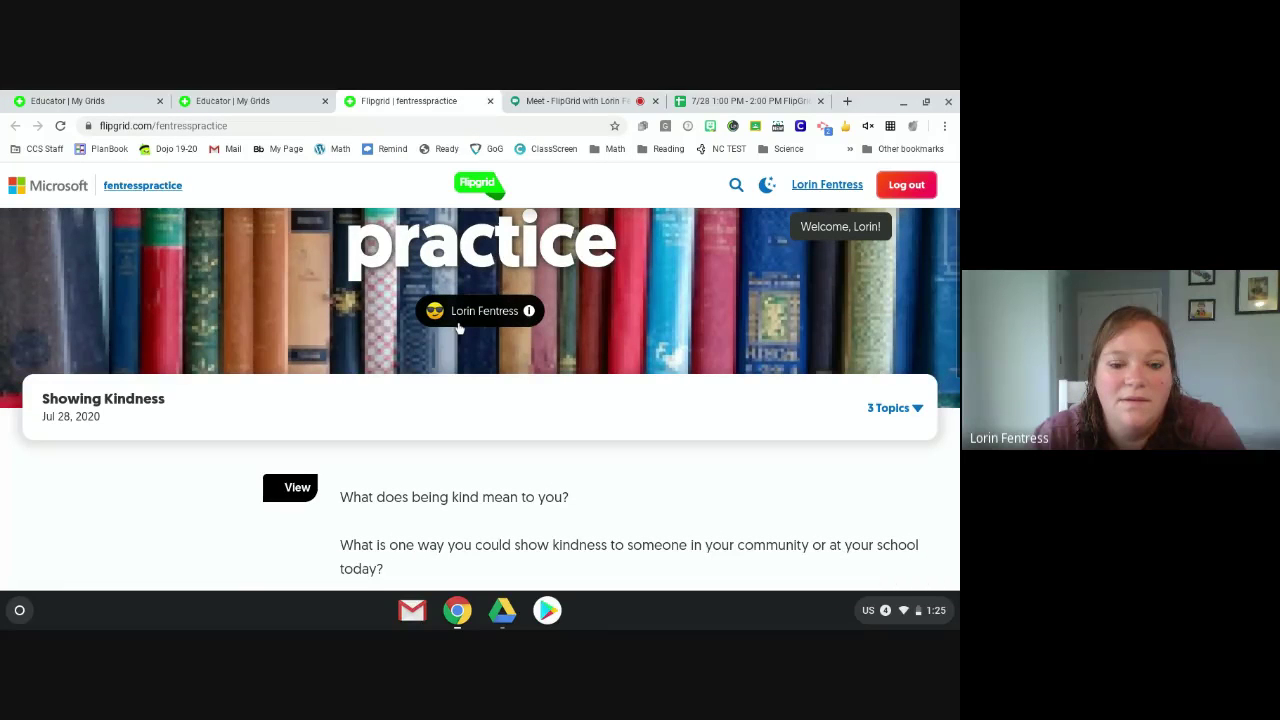
pyautogui.scroll(-4, 458, 325)
pyautogui.scroll(5, 458, 325)
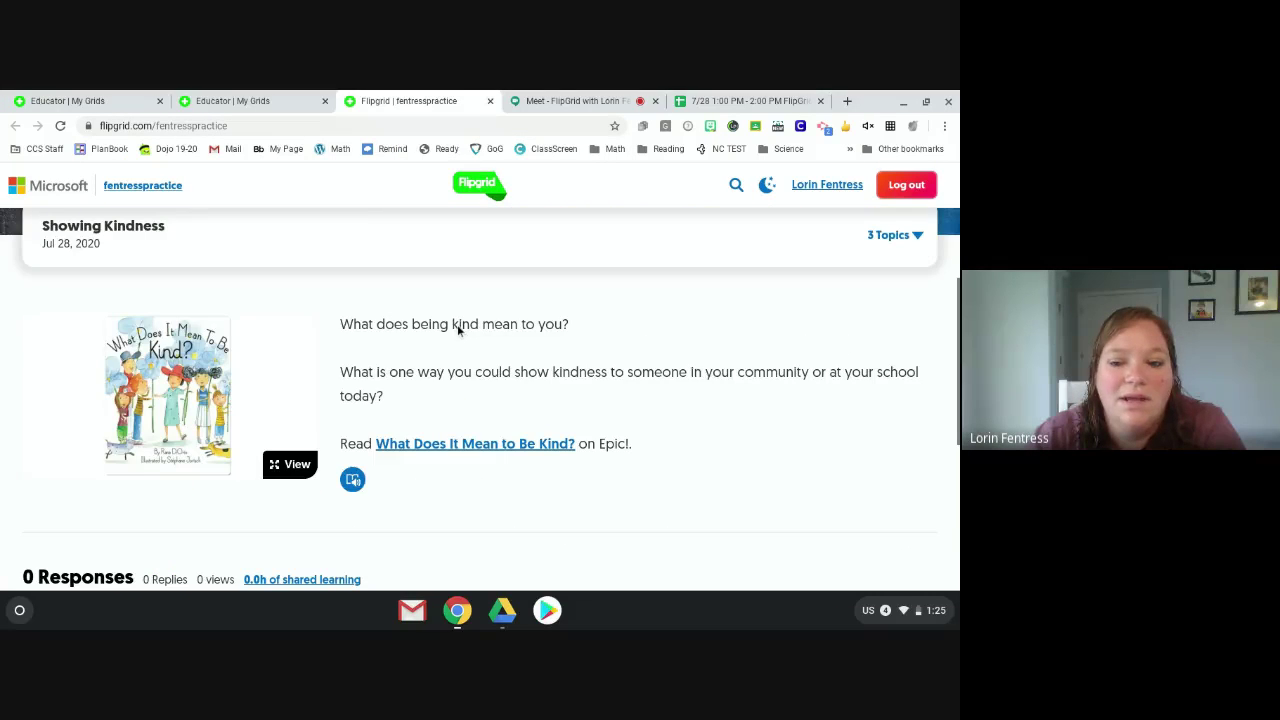
pyautogui.click(895, 528)
pyautogui.click(214, 449)
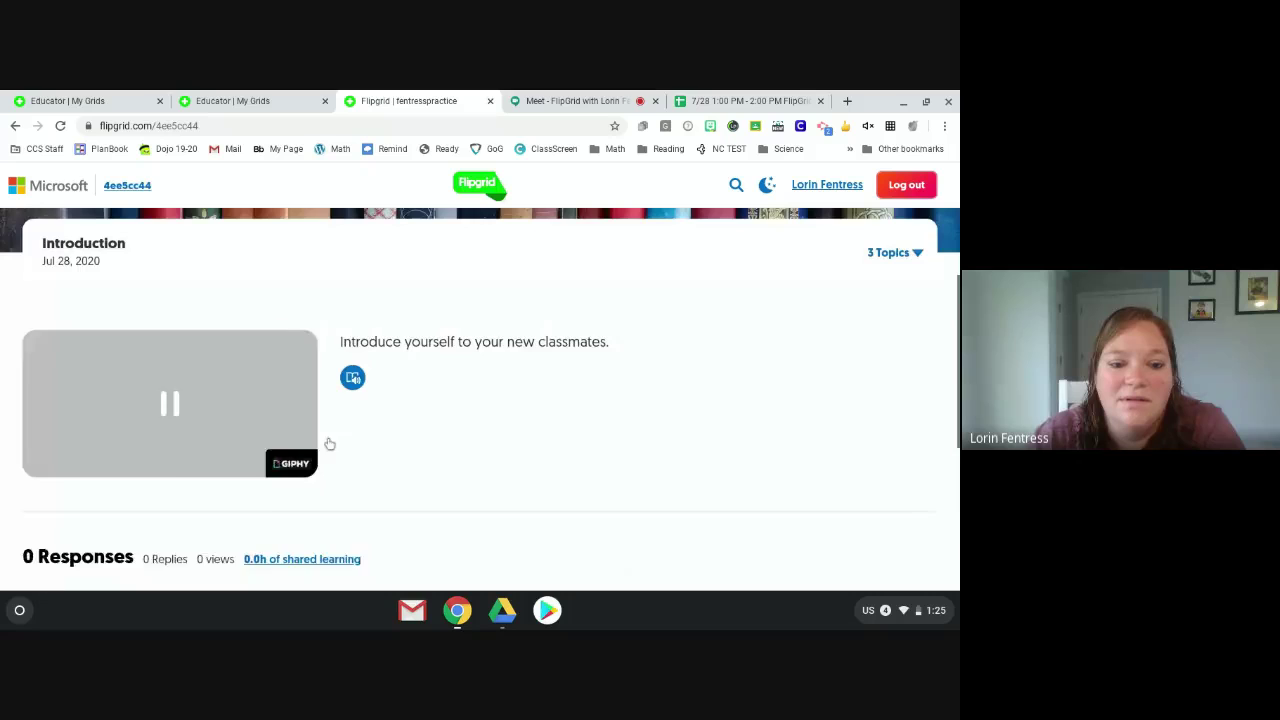
pyautogui.scroll(-3, 554, 433)
pyautogui.scroll(5, 546, 429)
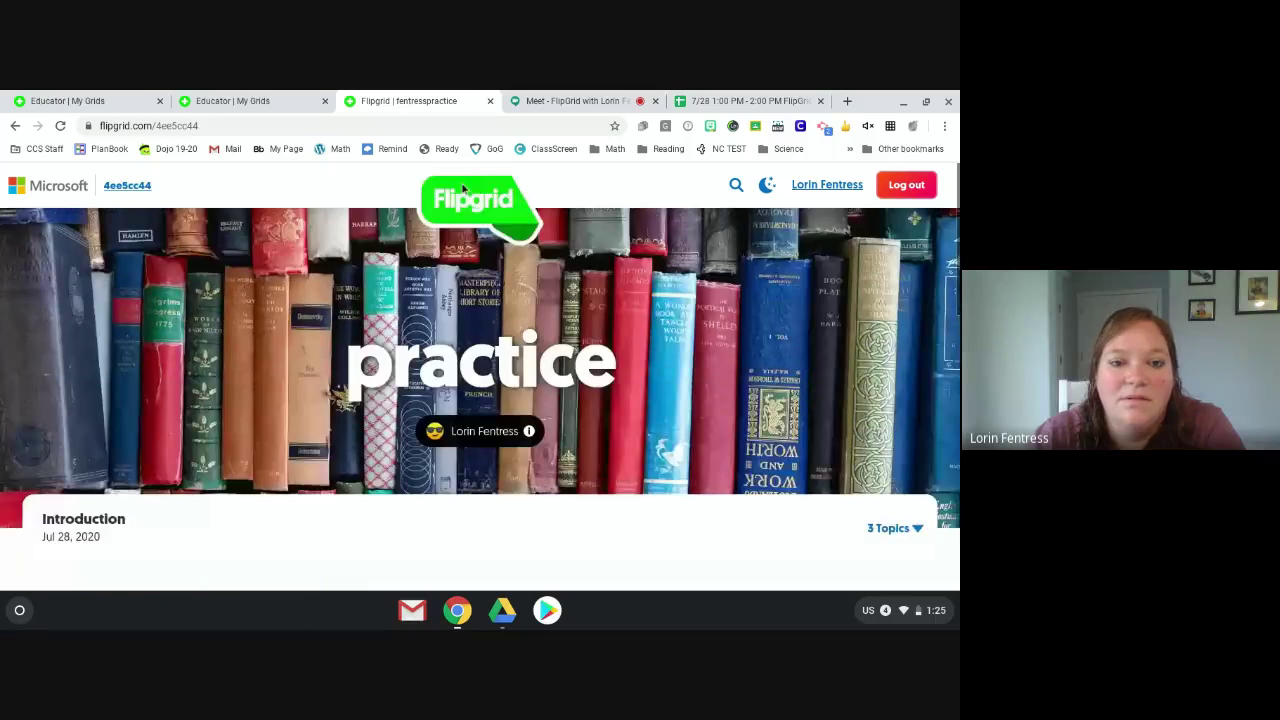
# - Close the student-view and duplicate tabs, returning to My Grids
pyautogui.click(490, 101)
pyautogui.click(324, 101)
pyautogui.click(80, 101)
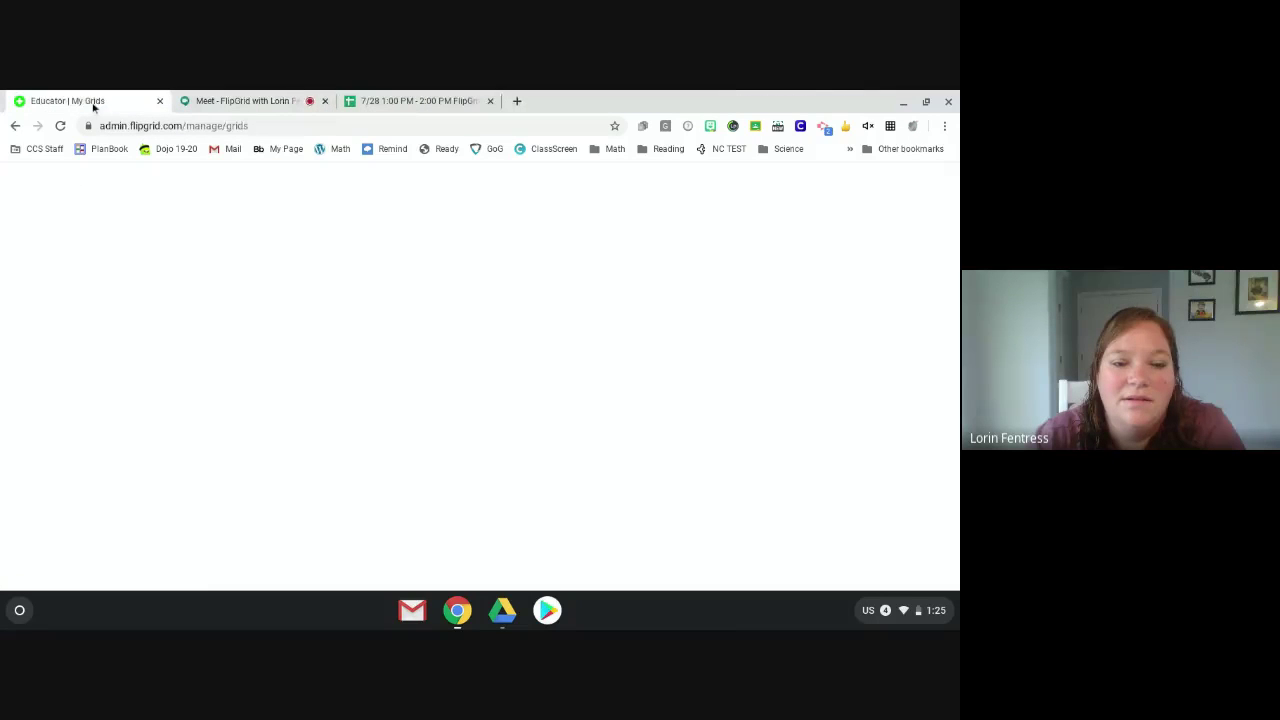
# - Open the practice grid, then its Introduction topic, and scroll to its one Hidden response
pyautogui.click(285, 449)
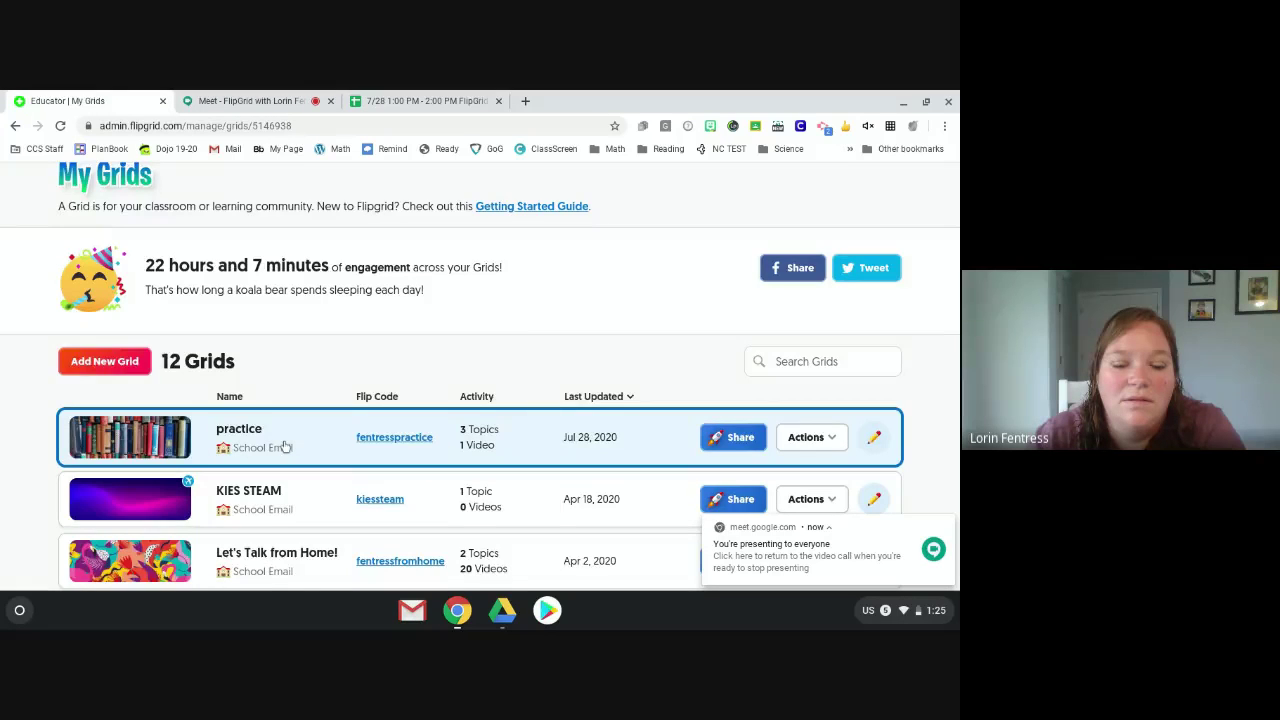
pyautogui.scroll(-4, 290, 405)
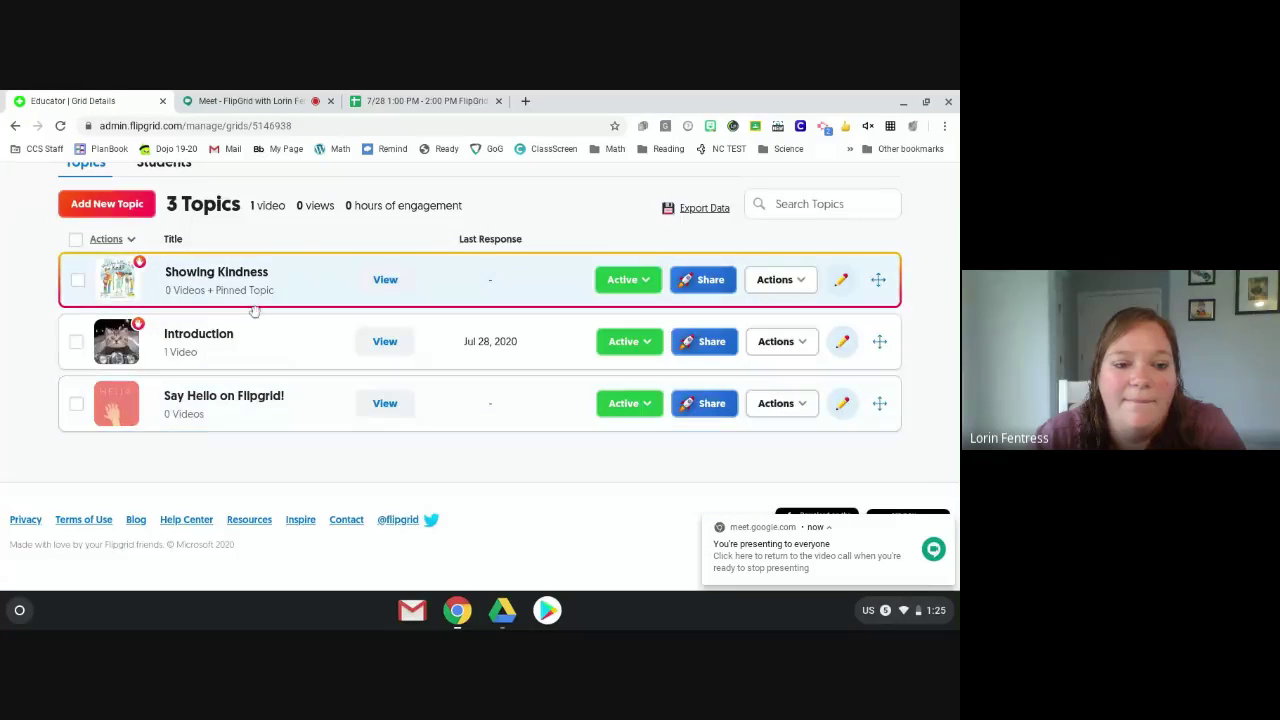
pyautogui.click(197, 343)
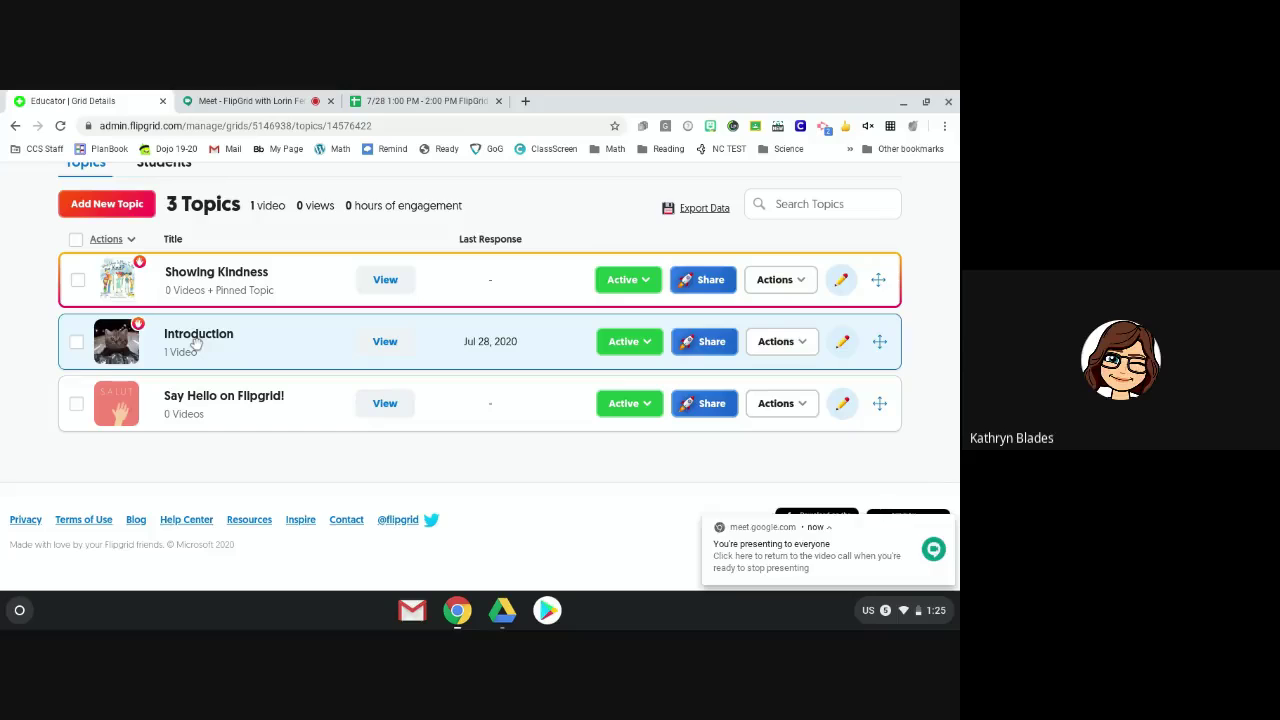
pyautogui.scroll(-1, 270, 337)
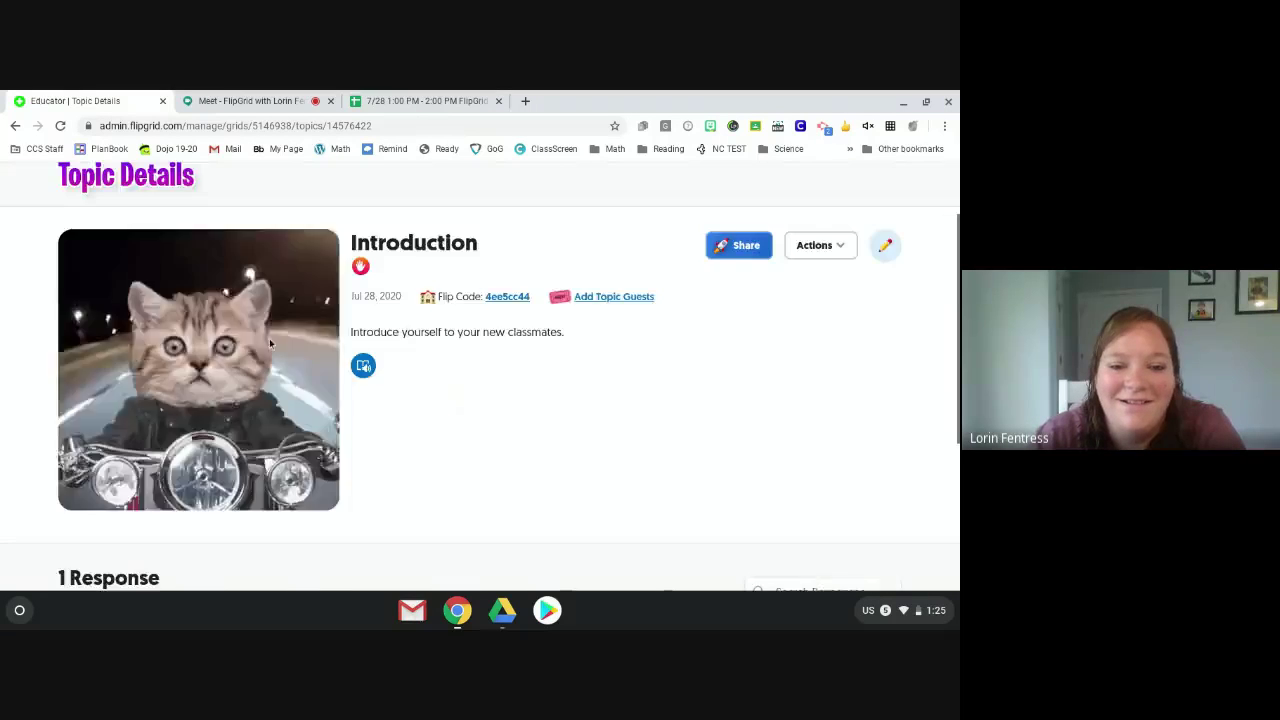
pyautogui.scroll(-3, 269, 338)
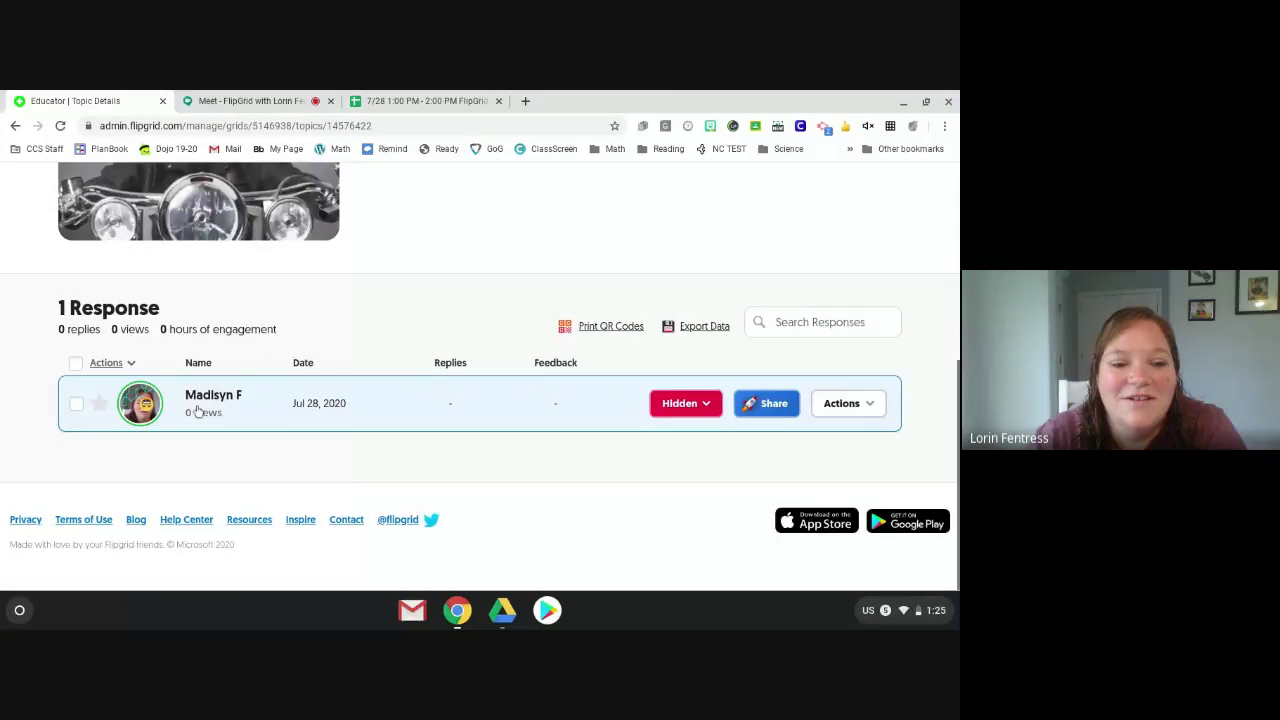
pyautogui.scroll(1, 393, 345)
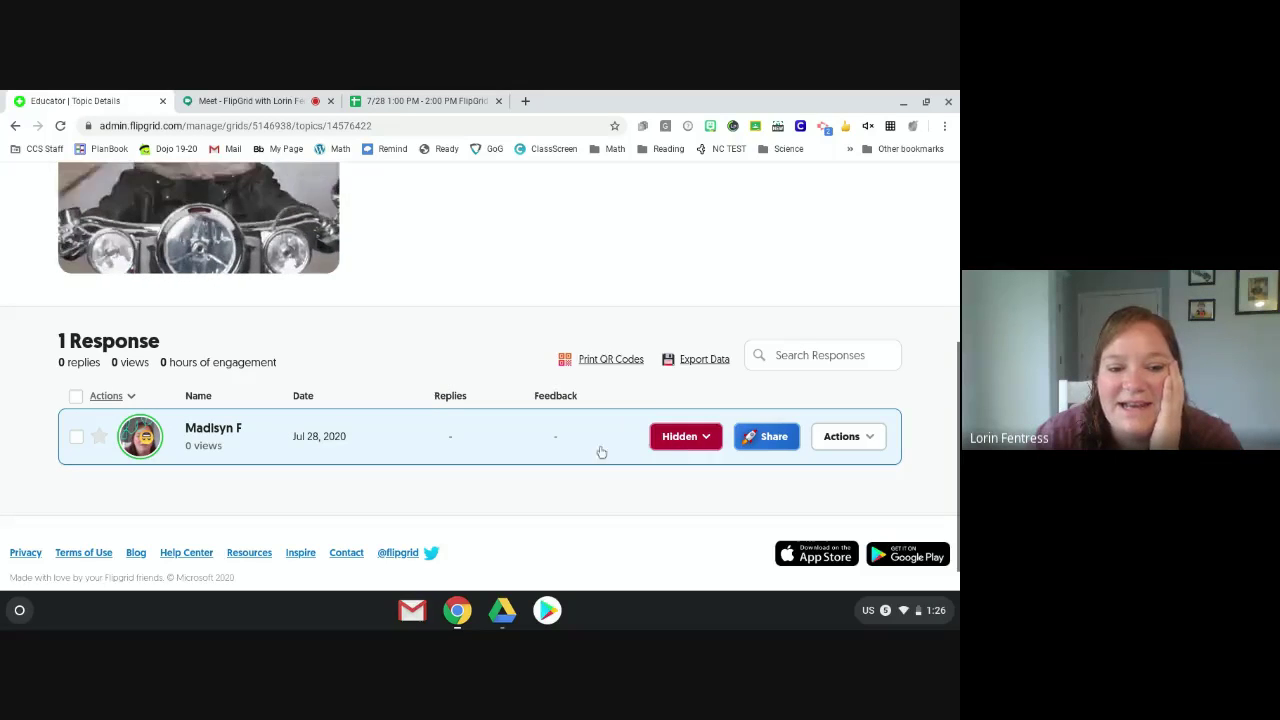
# - Open and play the student's Introduction response video, then close it
pyautogui.click(228, 437)
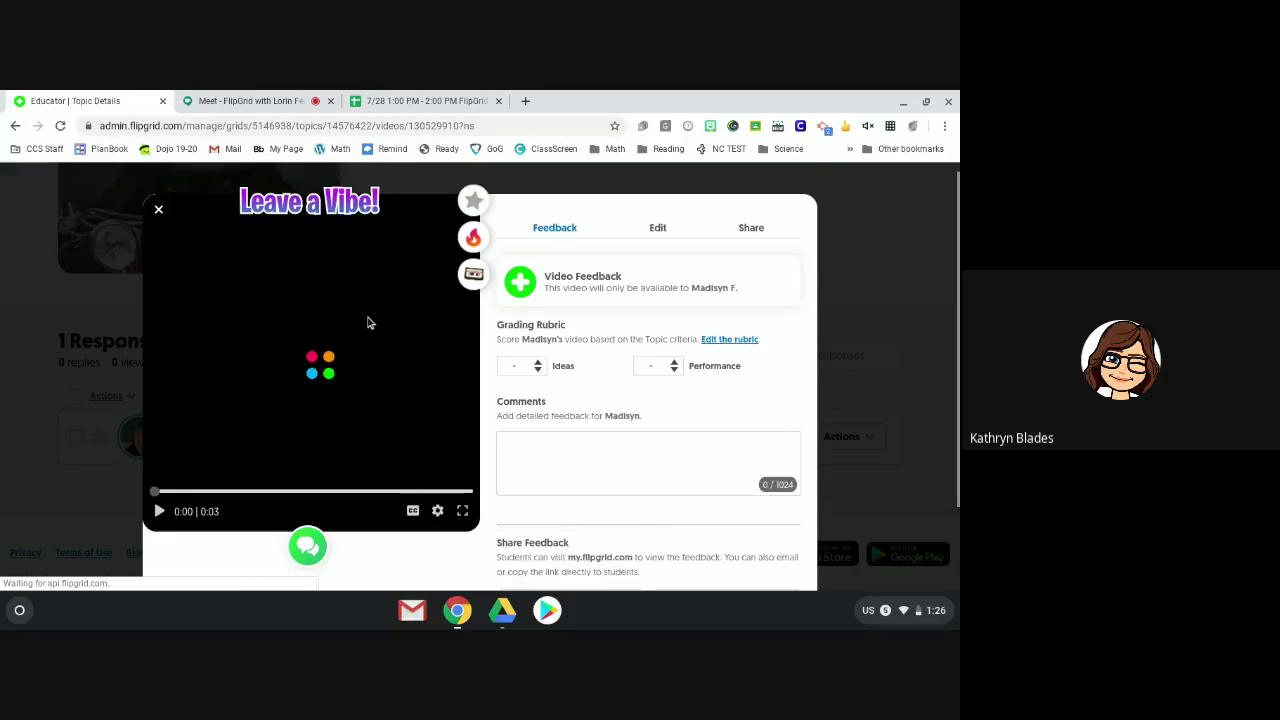
pyautogui.scroll(-1, 370, 318)
pyautogui.scroll(2, 330, 465)
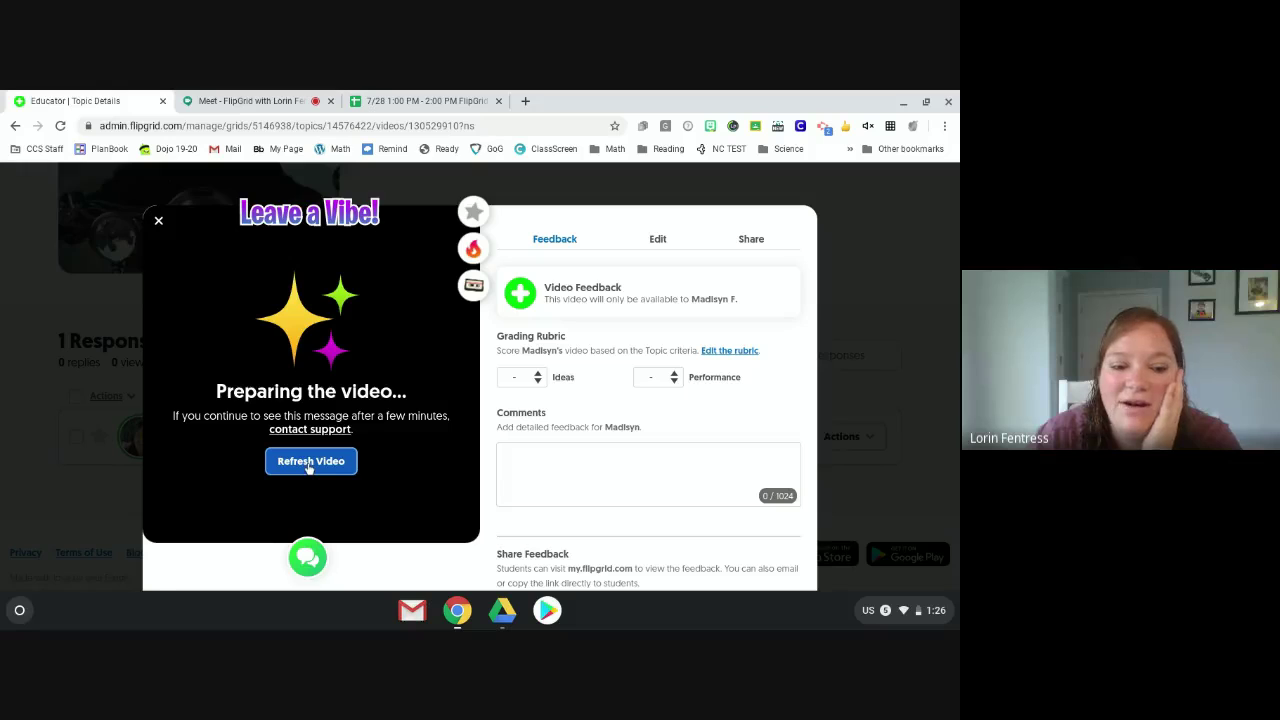
pyautogui.click(310, 466)
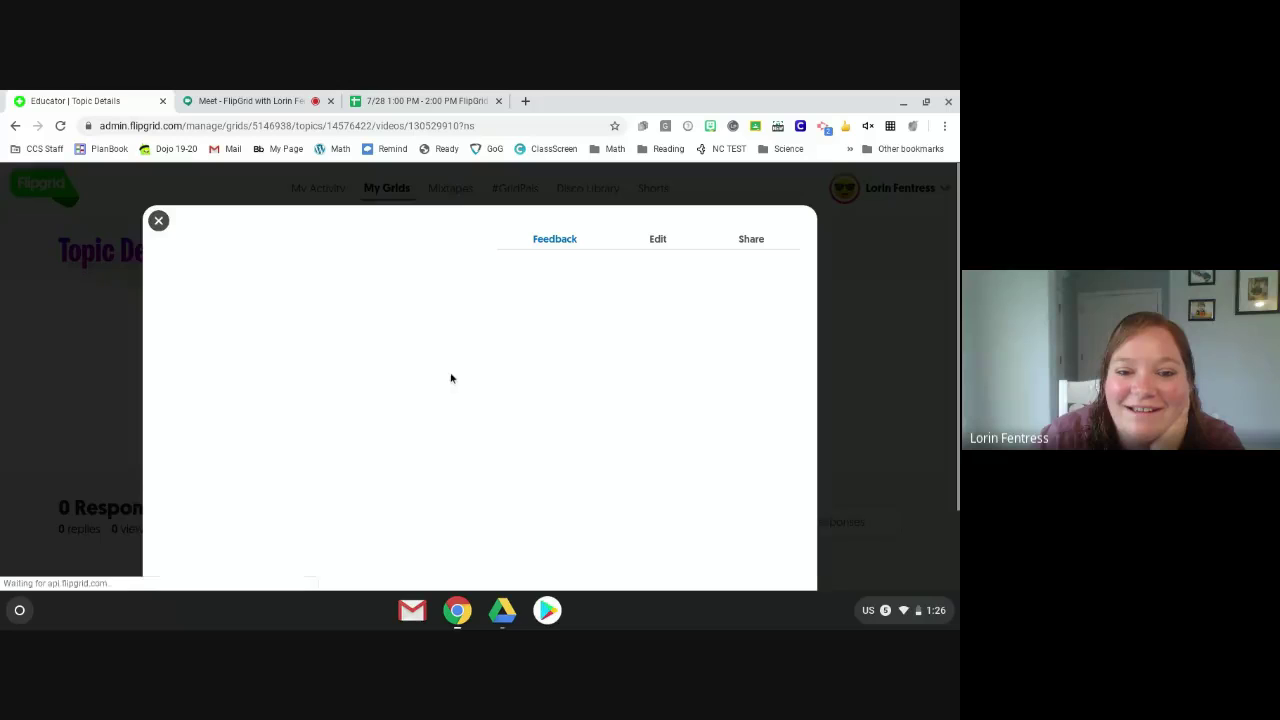
pyautogui.scroll(-3, 400, 380)
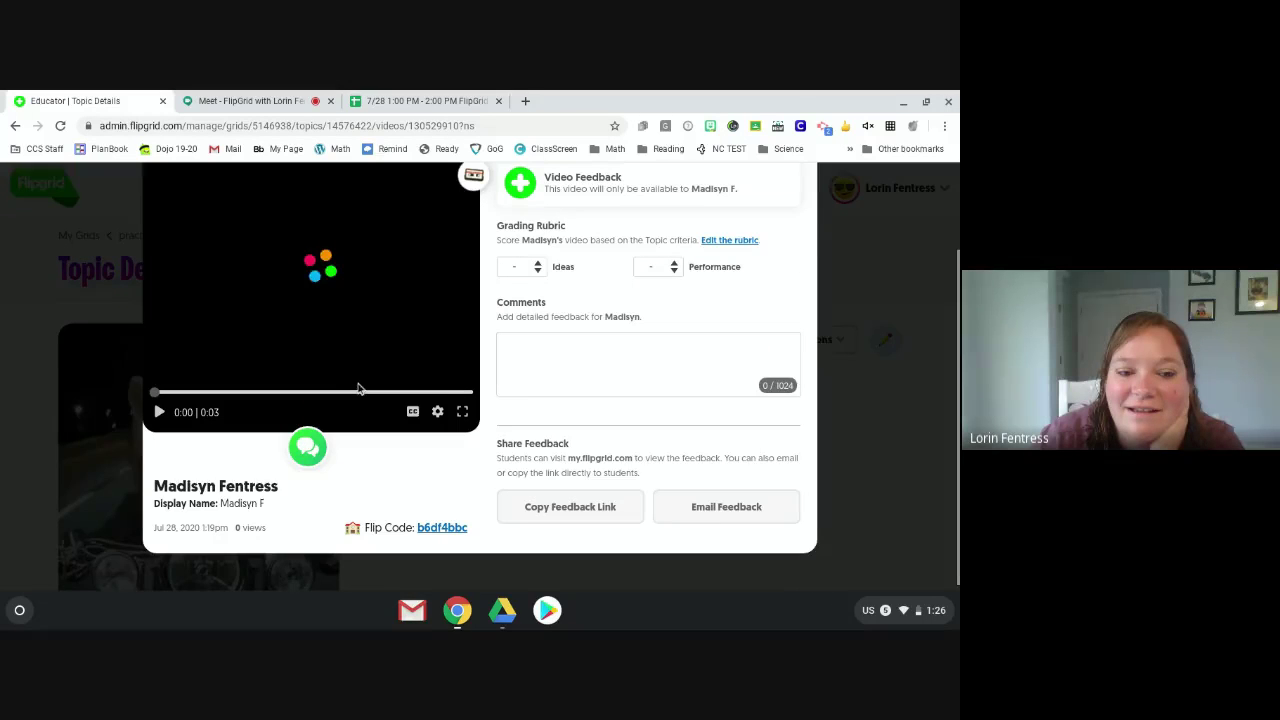
pyautogui.scroll(2, 320, 403)
pyautogui.click(159, 478)
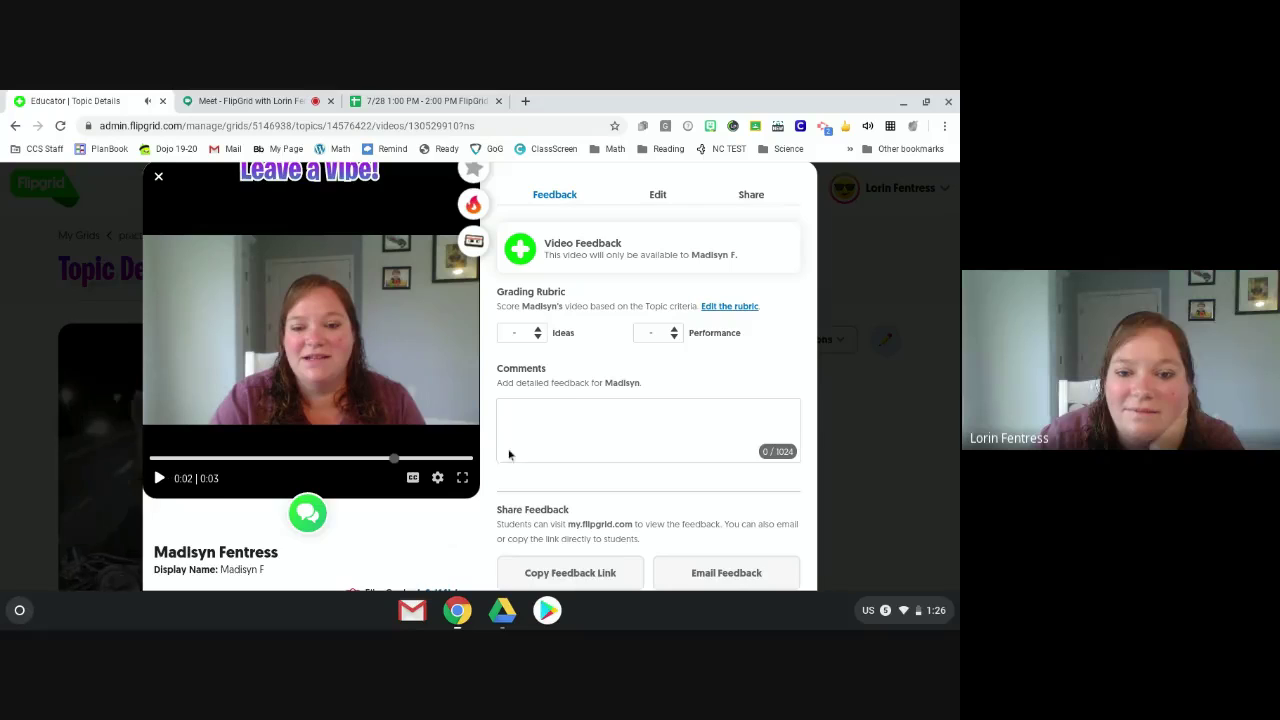
pyautogui.scroll(-1, 508, 423)
pyautogui.scroll(-1, 528, 423)
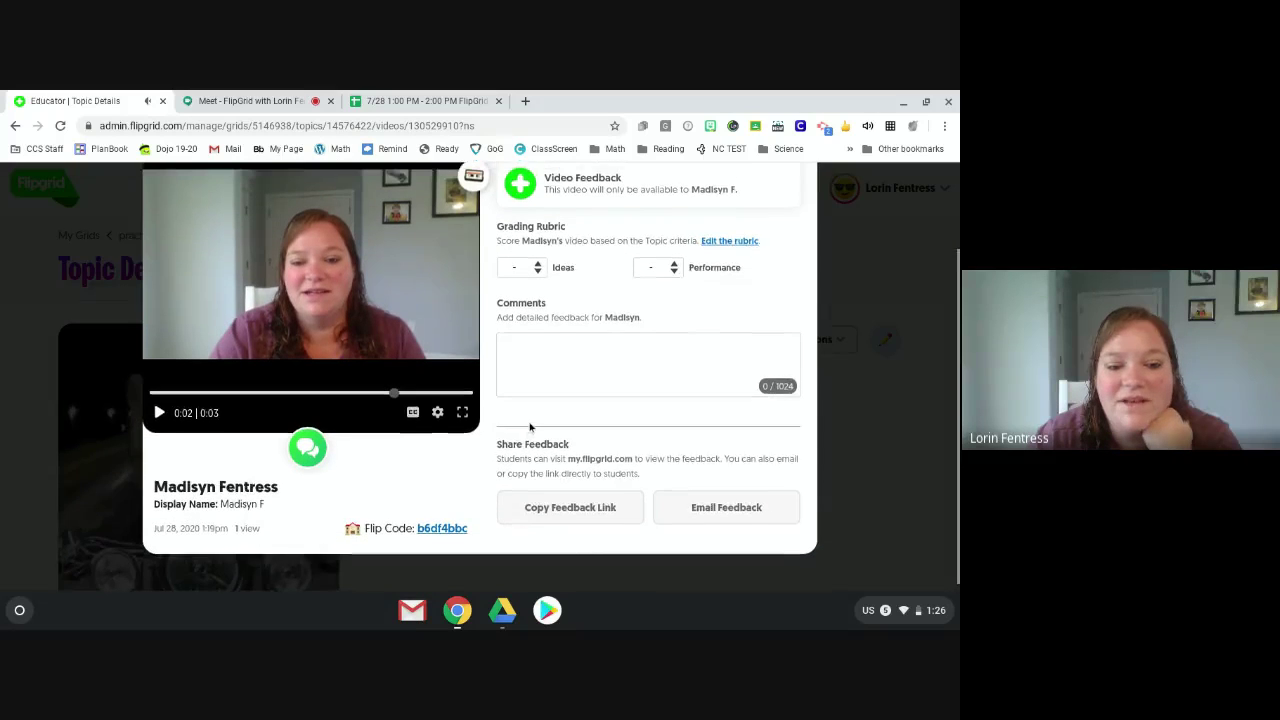
pyautogui.scroll(3, 528, 423)
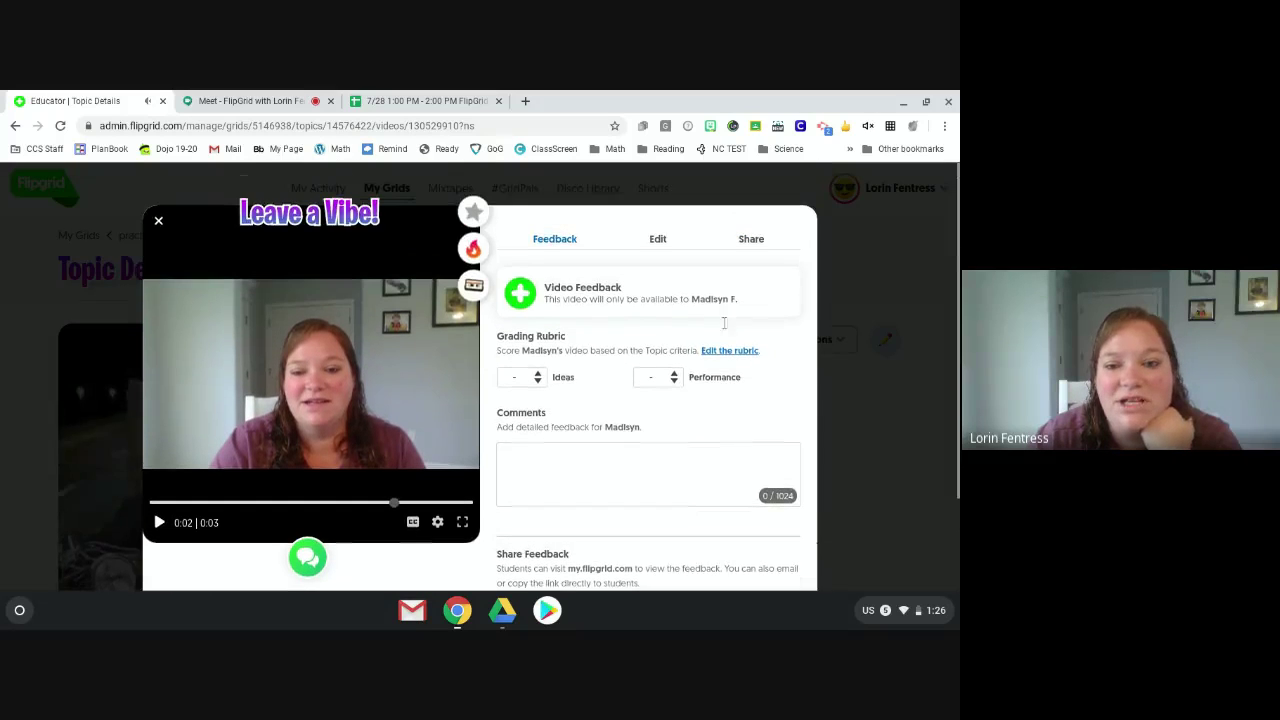
pyautogui.click(158, 219)
# - Change the response's visibility from Hidden to Active
pyautogui.scroll(-1, 786, 404)
pyautogui.scroll(-3, 786, 404)
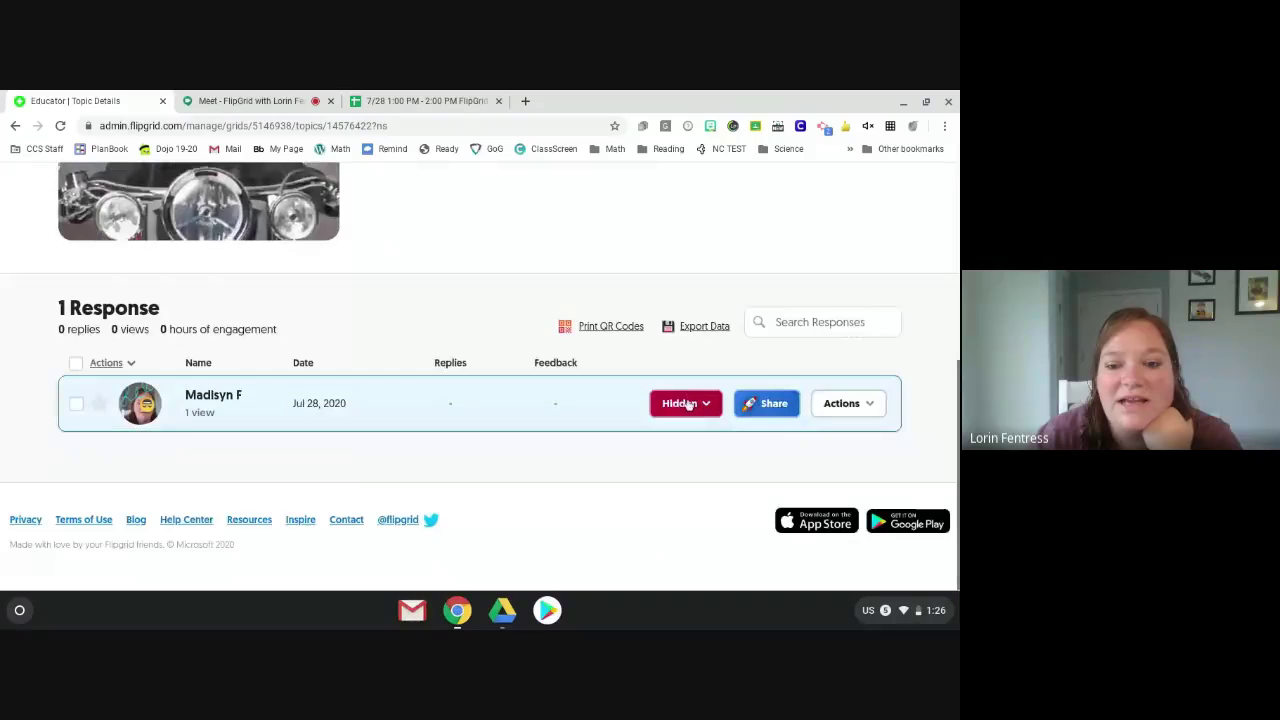
pyautogui.click(688, 403)
pyautogui.click(644, 436)
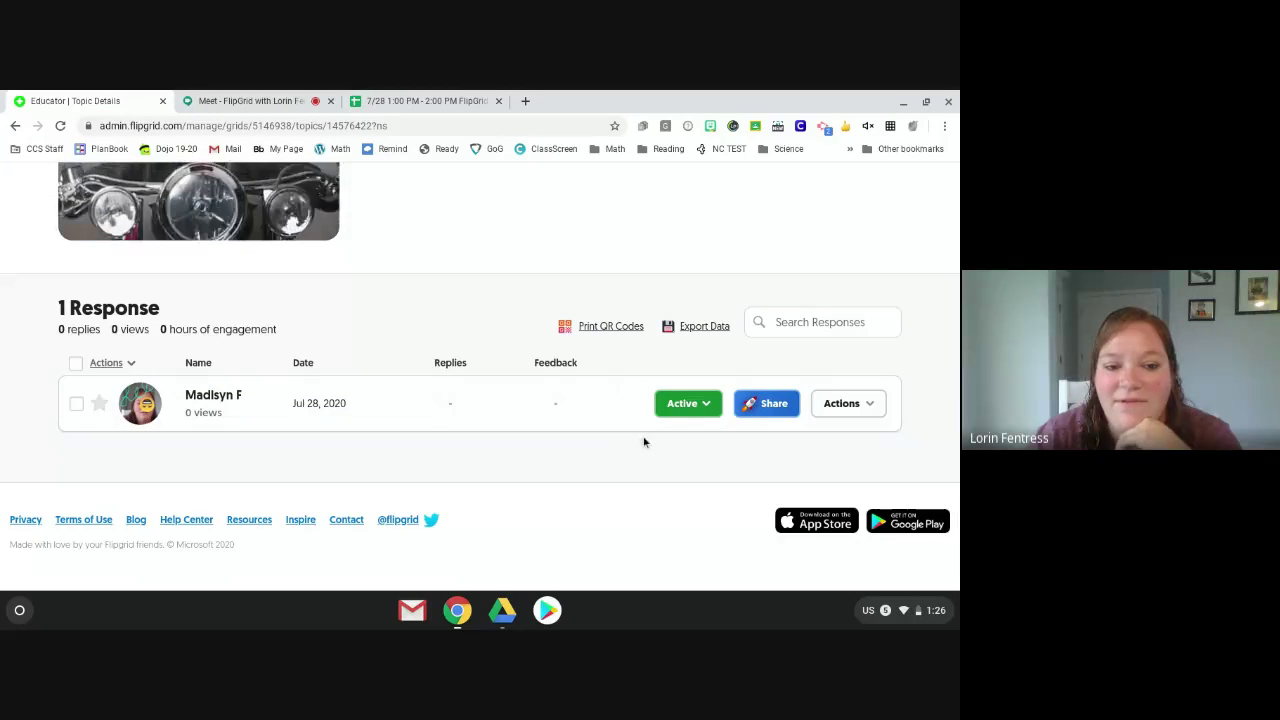
# - Score the response Ideas 3 and Performance 5 with the comment 'Great JOb!'
pyautogui.click(222, 398)
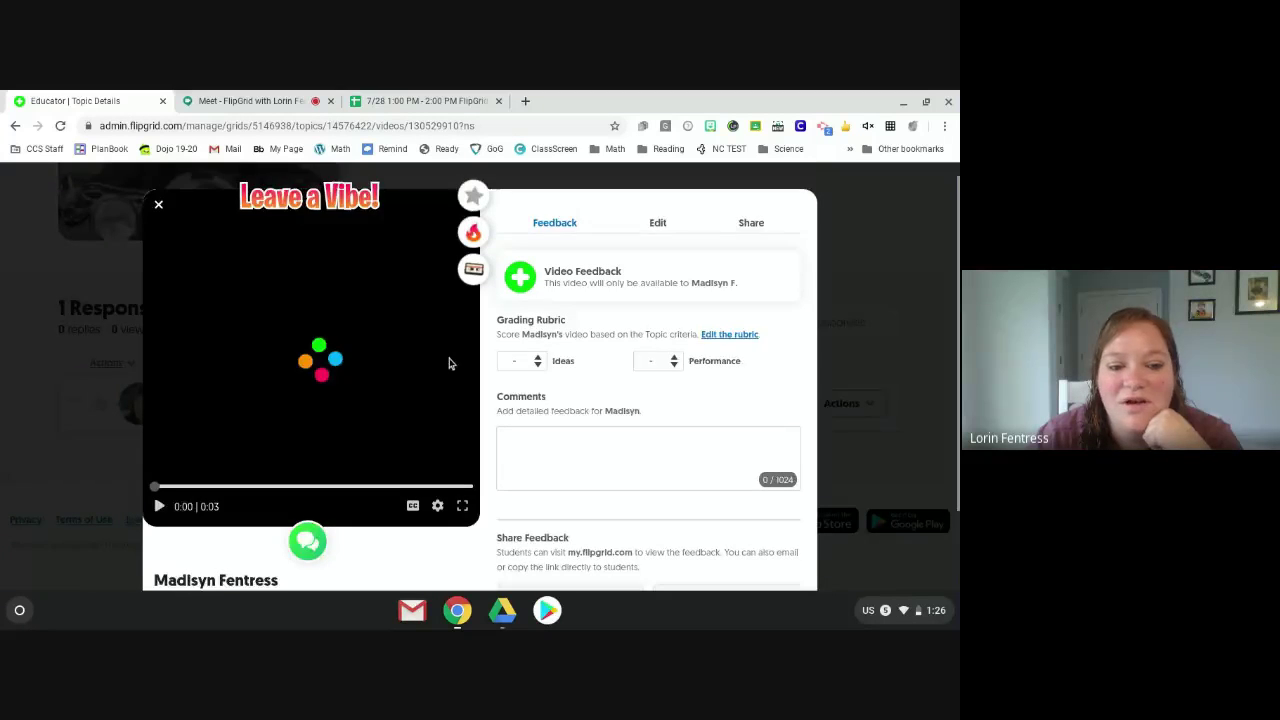
pyautogui.scroll(-2, 449, 363)
pyautogui.click(160, 406)
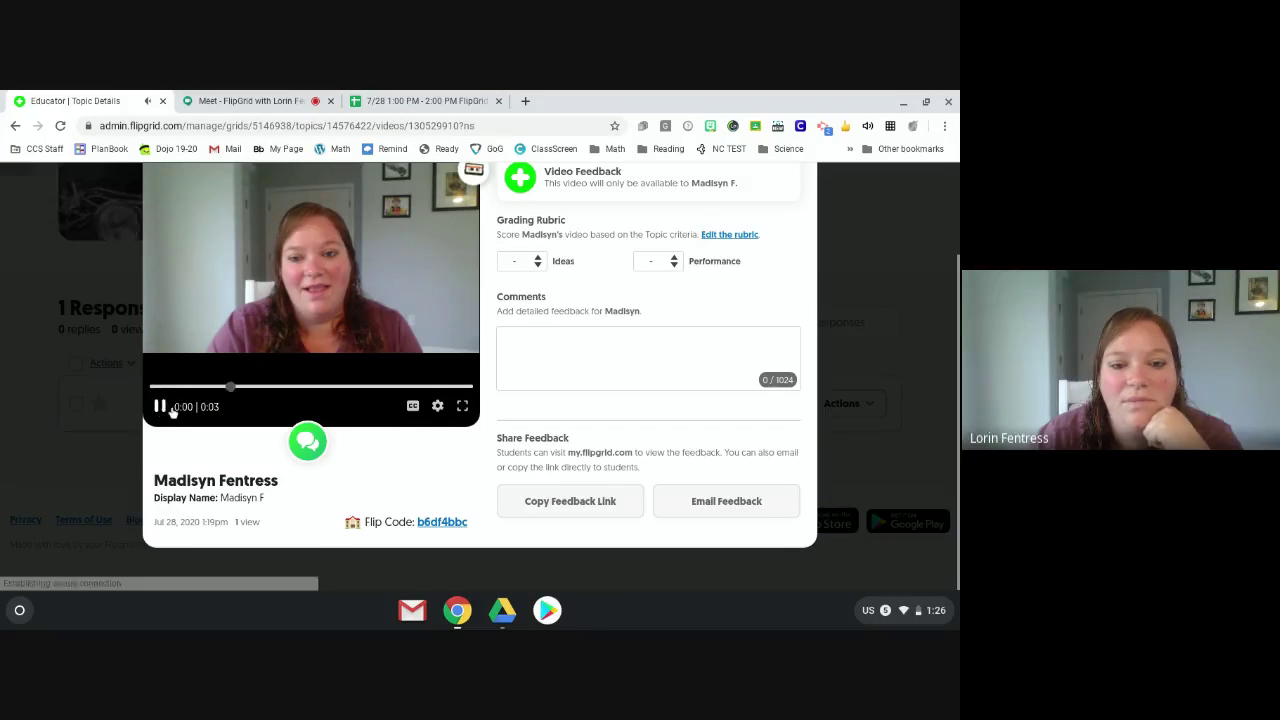
pyautogui.click(160, 406)
pyautogui.scroll(2, 557, 300)
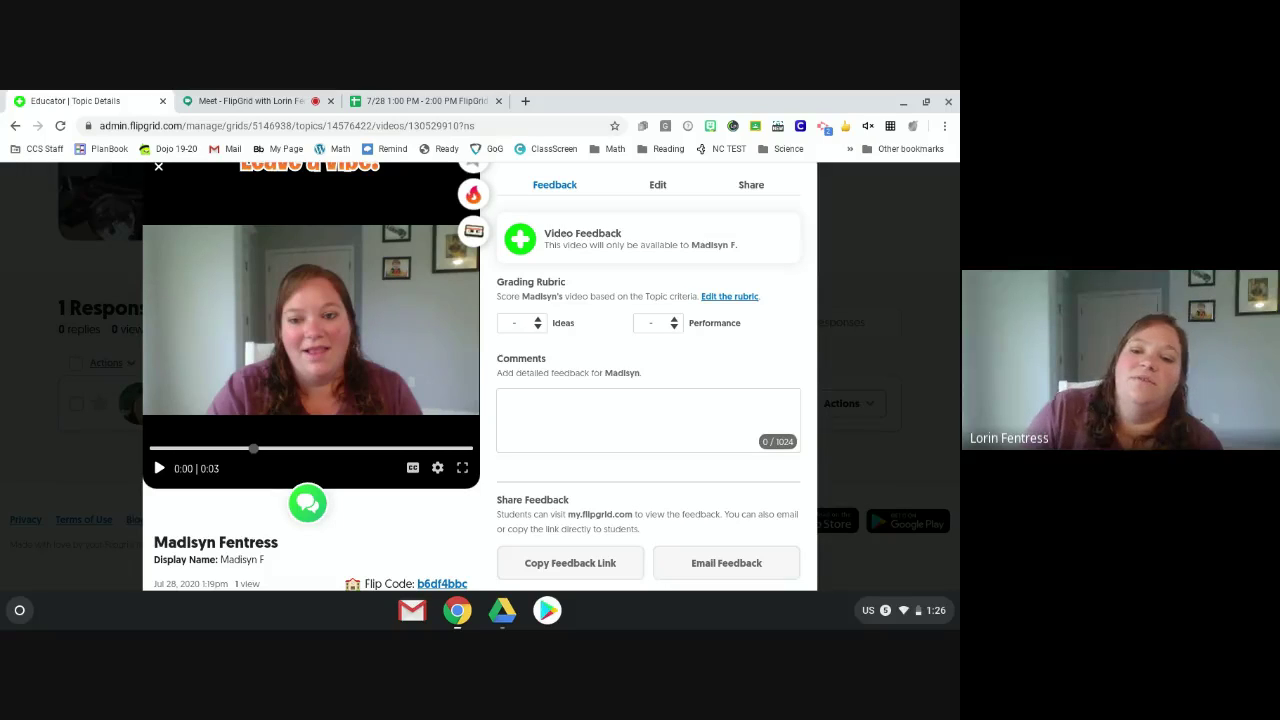
pyautogui.click(509, 324)
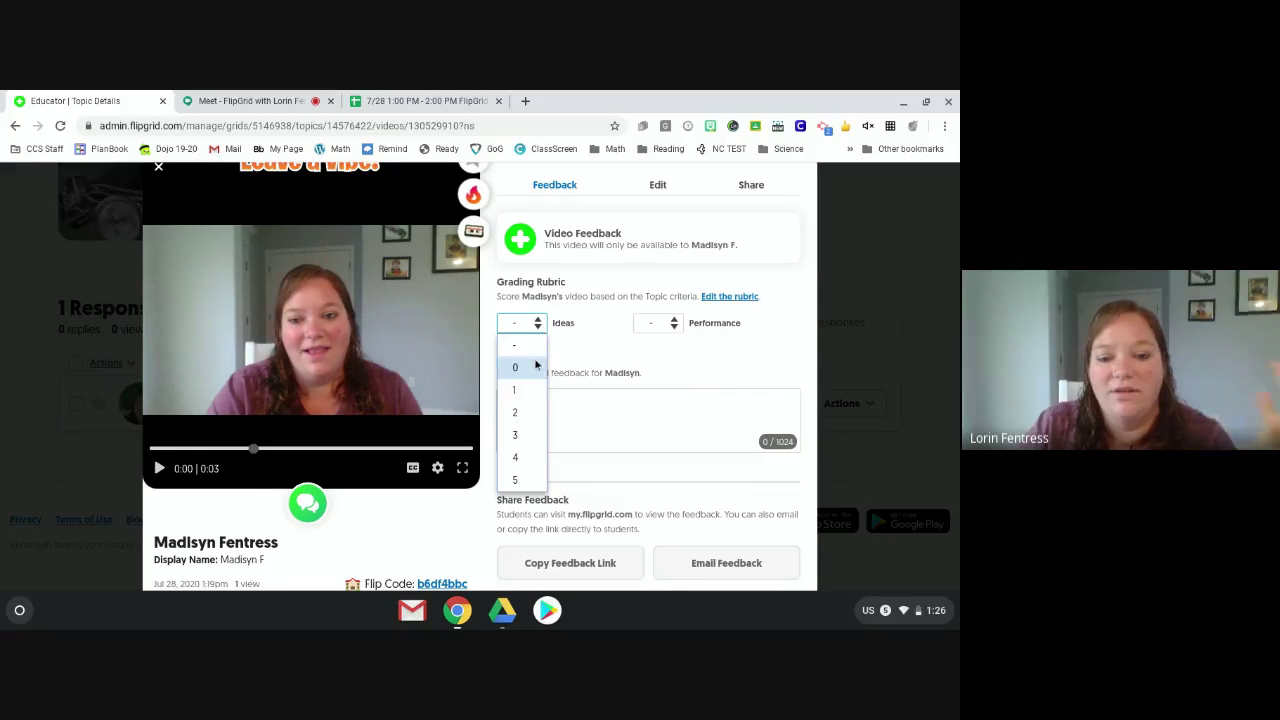
pyautogui.click(531, 436)
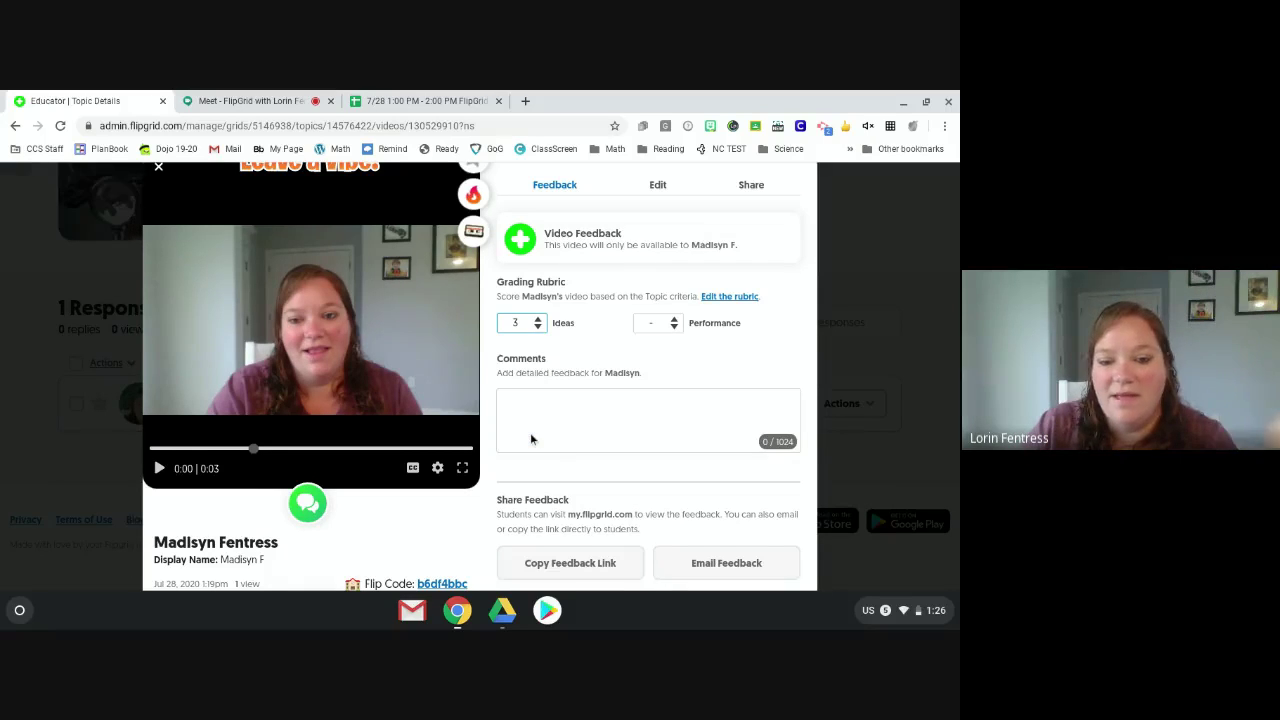
pyautogui.click(648, 323)
pyautogui.click(655, 474)
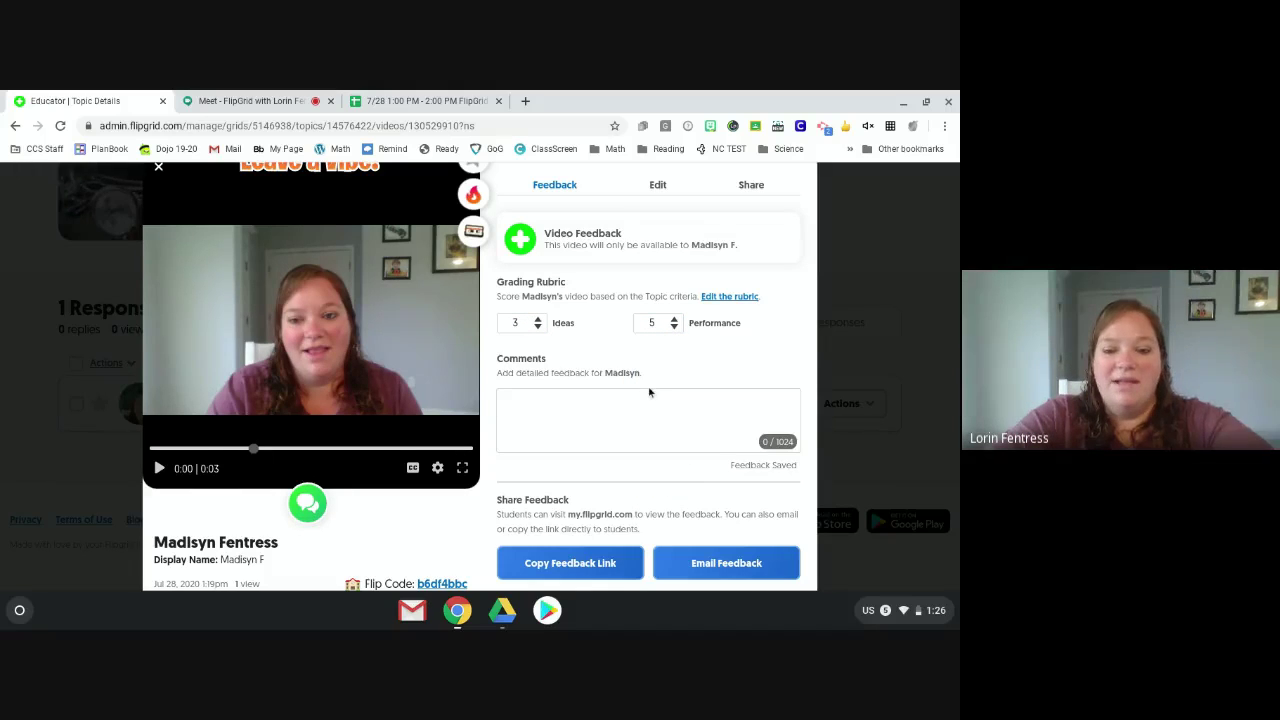
pyautogui.write('Great JOb!')
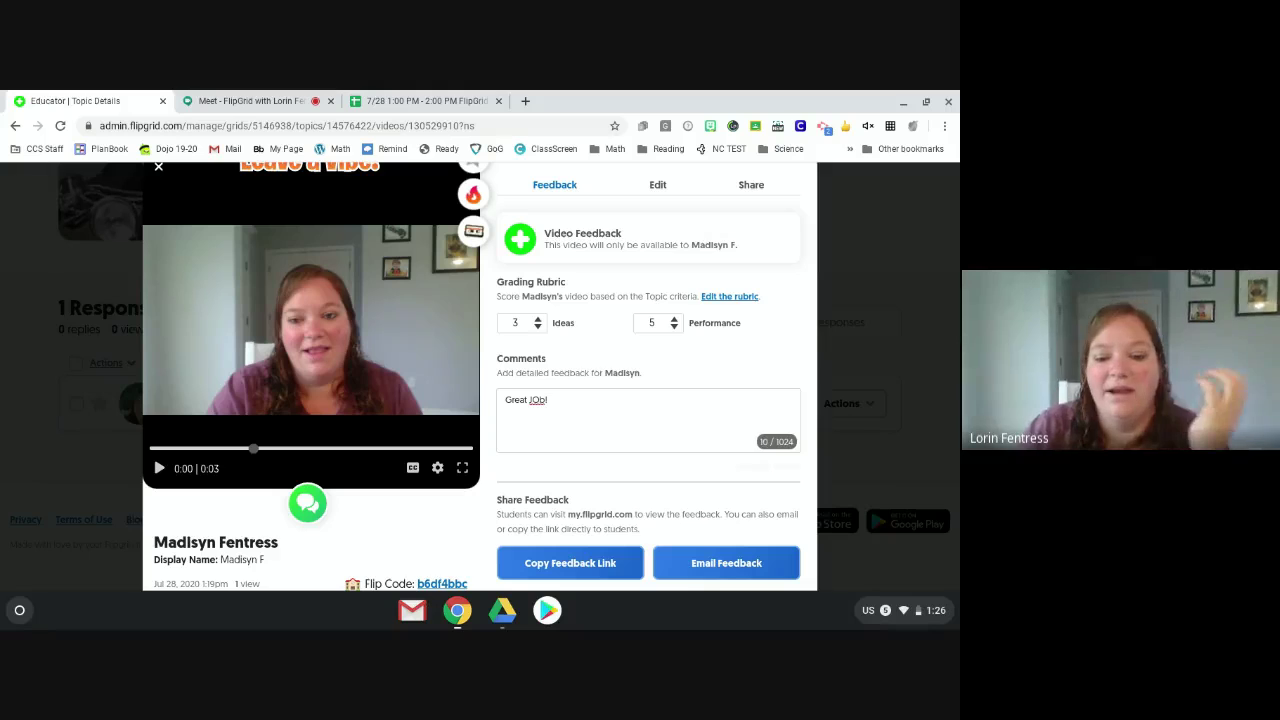
pyautogui.scroll(-1, 748, 487)
pyautogui.scroll(2, 686, 434)
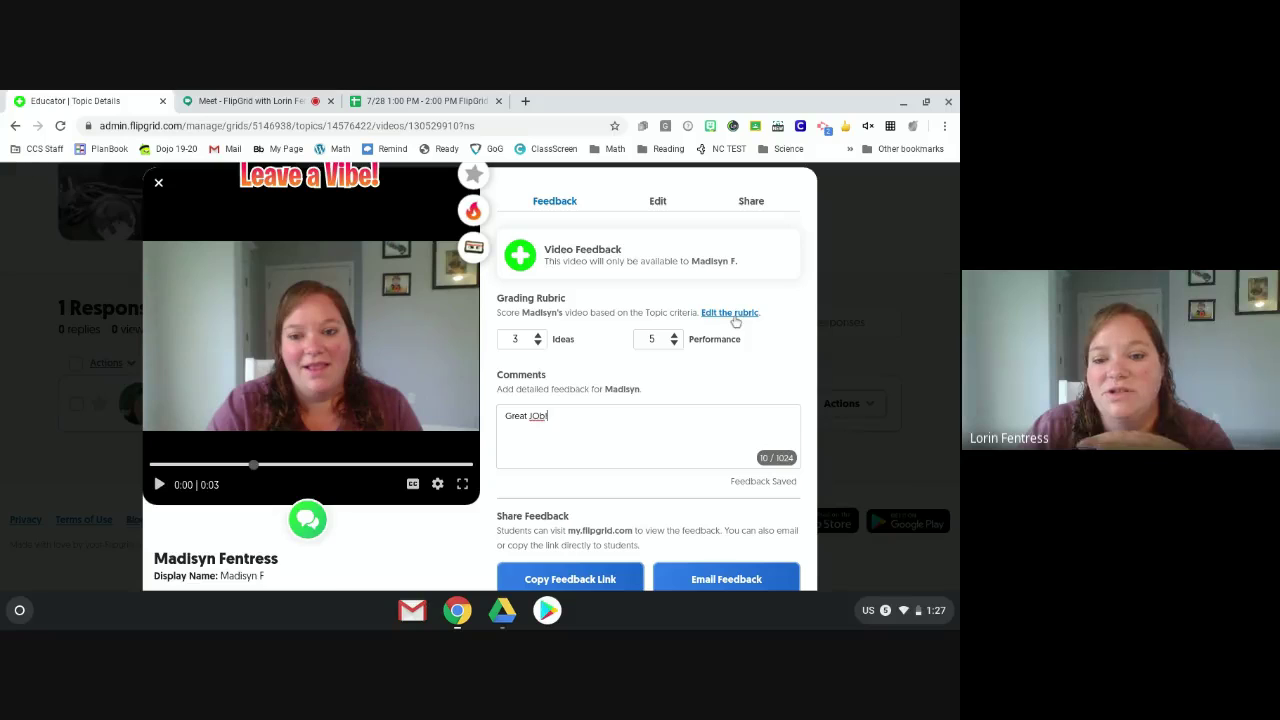
# - Switch the topic's rubric to Custom Feedback and title a new criterion 'Speech Level'
pyautogui.click(737, 314)
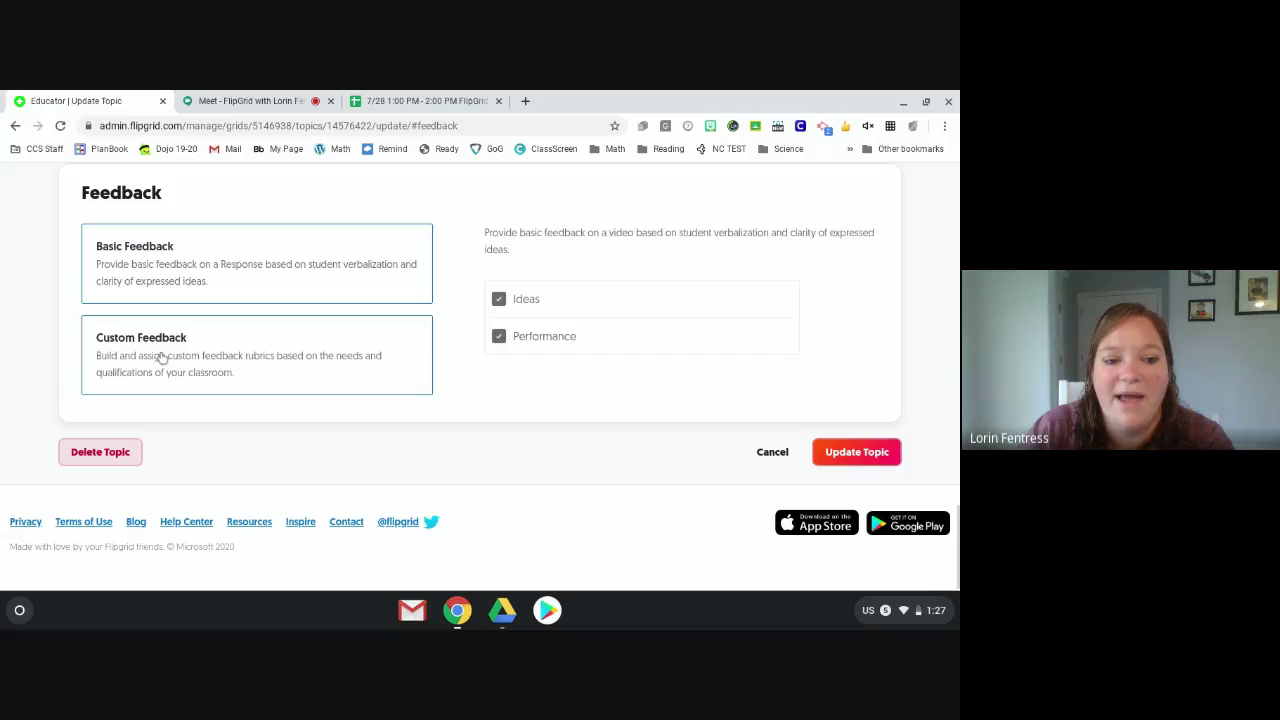
pyautogui.click(162, 357)
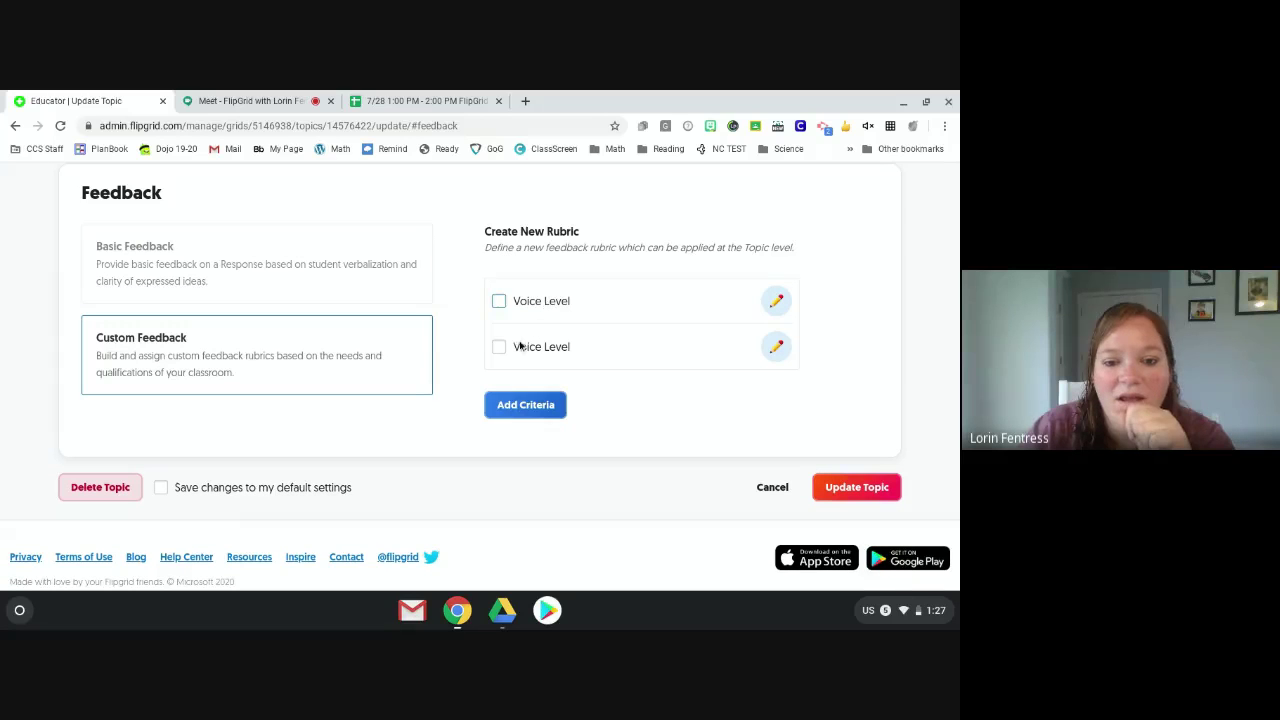
pyautogui.click(517, 408)
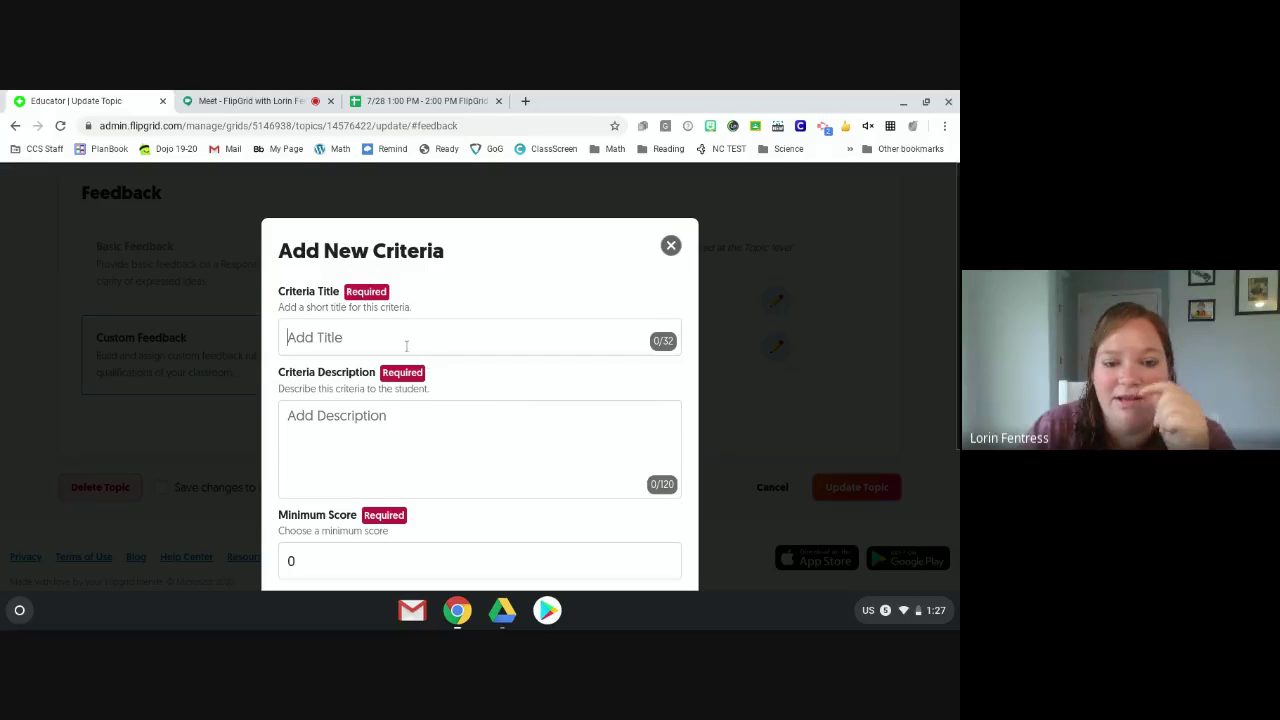
pyautogui.click(406, 346)
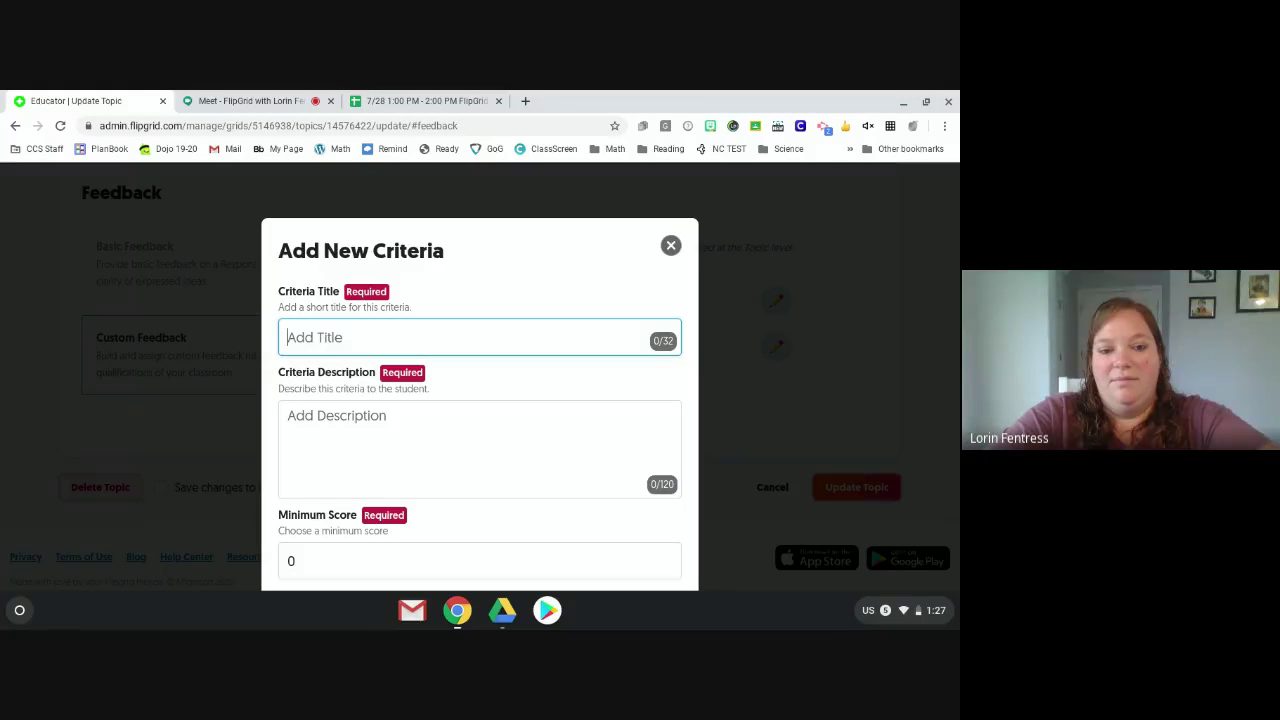
pyautogui.write('Eye Cont')
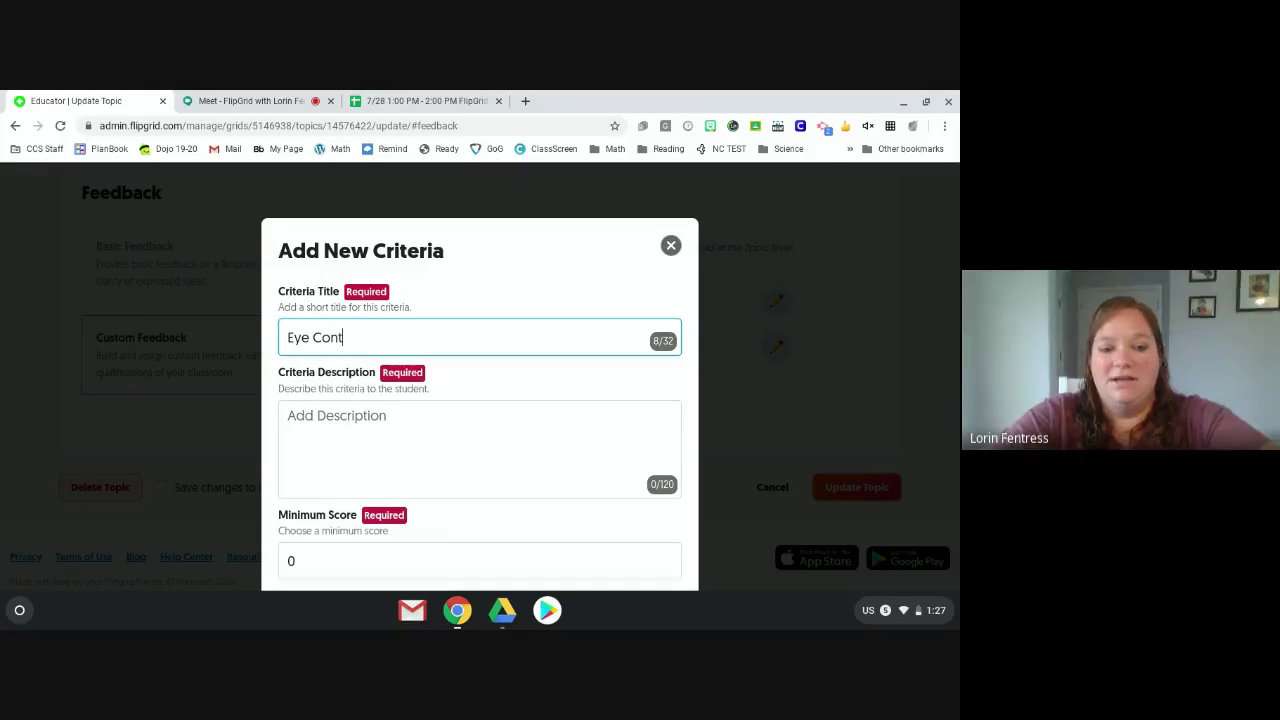
pyautogui.write('a')
pyautogui.press('BackSpace')
pyautogui.press('BackSpace')
pyautogui.press('BackSpace')
pyautogui.press('BackSpace')
pyautogui.press('BackSpace')
pyautogui.press('BackSpace')
pyautogui.press('BackSpace')
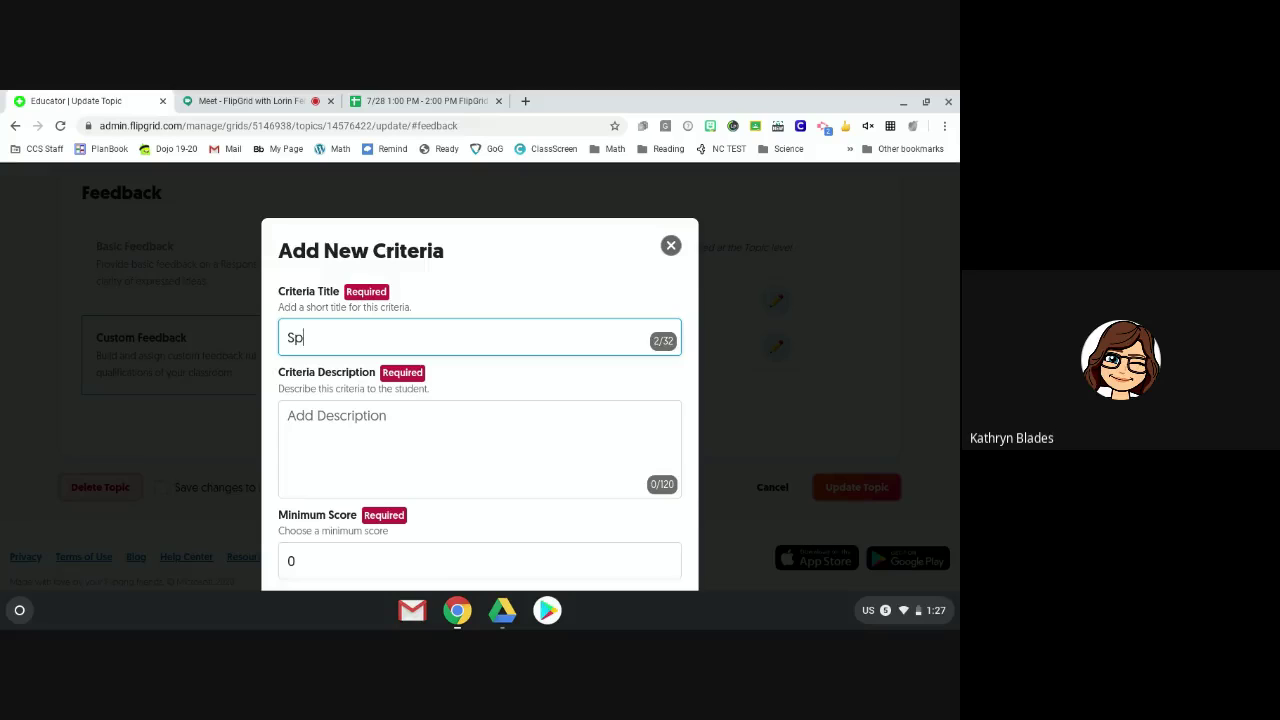
pyautogui.write('Speech L')
pyautogui.press('BackSpace')
pyautogui.press('BackSpace')
pyautogui.press('BackSpace')
pyautogui.write('evel')
# - Describe the criterion as talk loud and clear, be specific, not fast, and create it
pyautogui.click(387, 430)
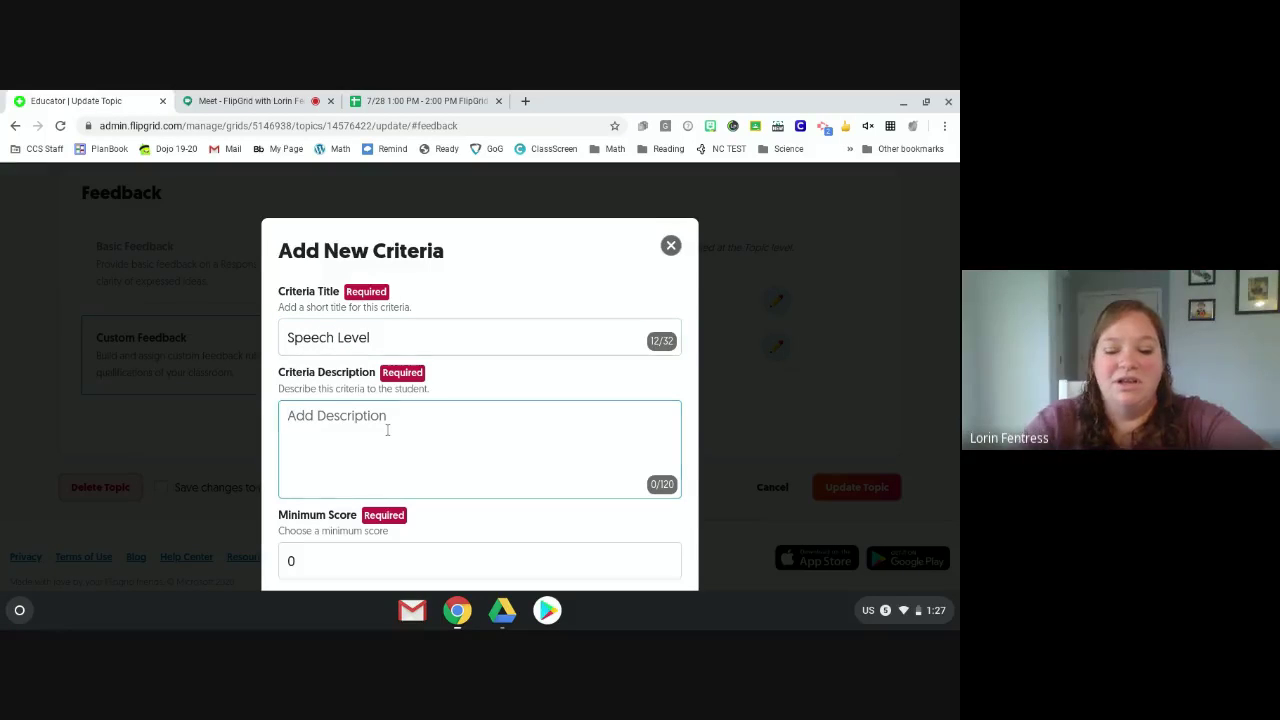
pyautogui.write('Talk loud and clear')
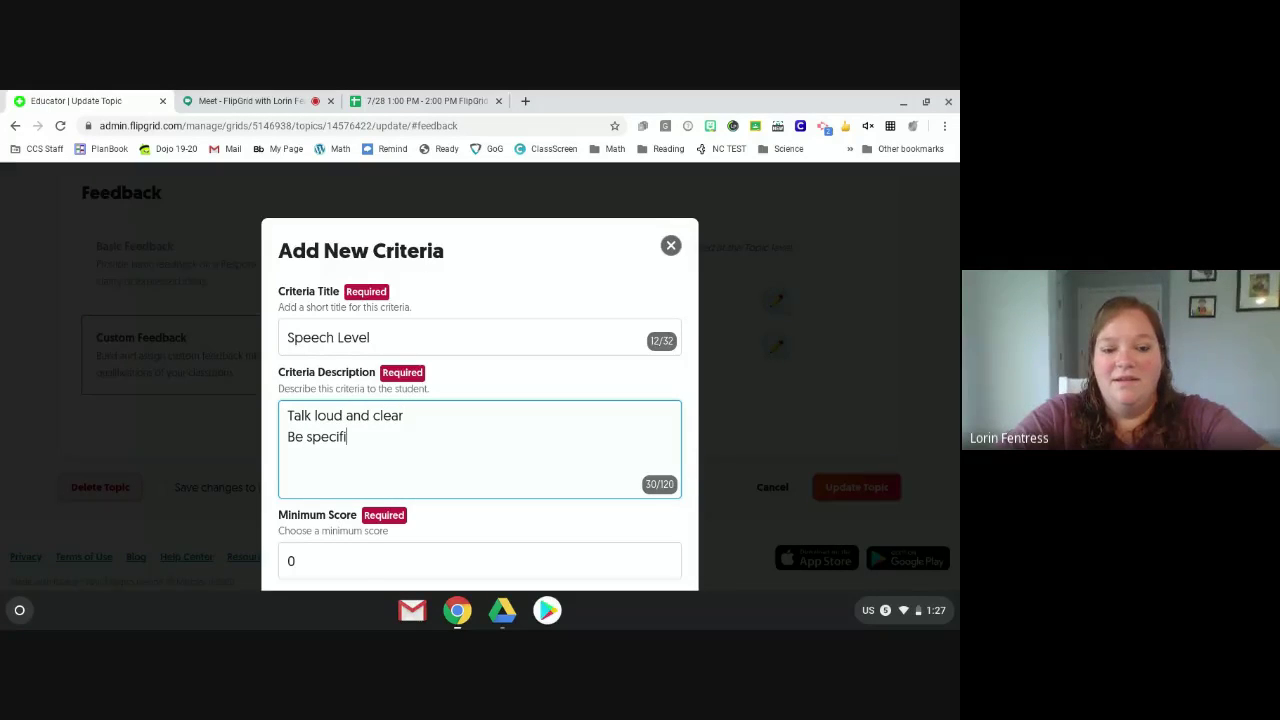
pyautogui.write('NOt ')
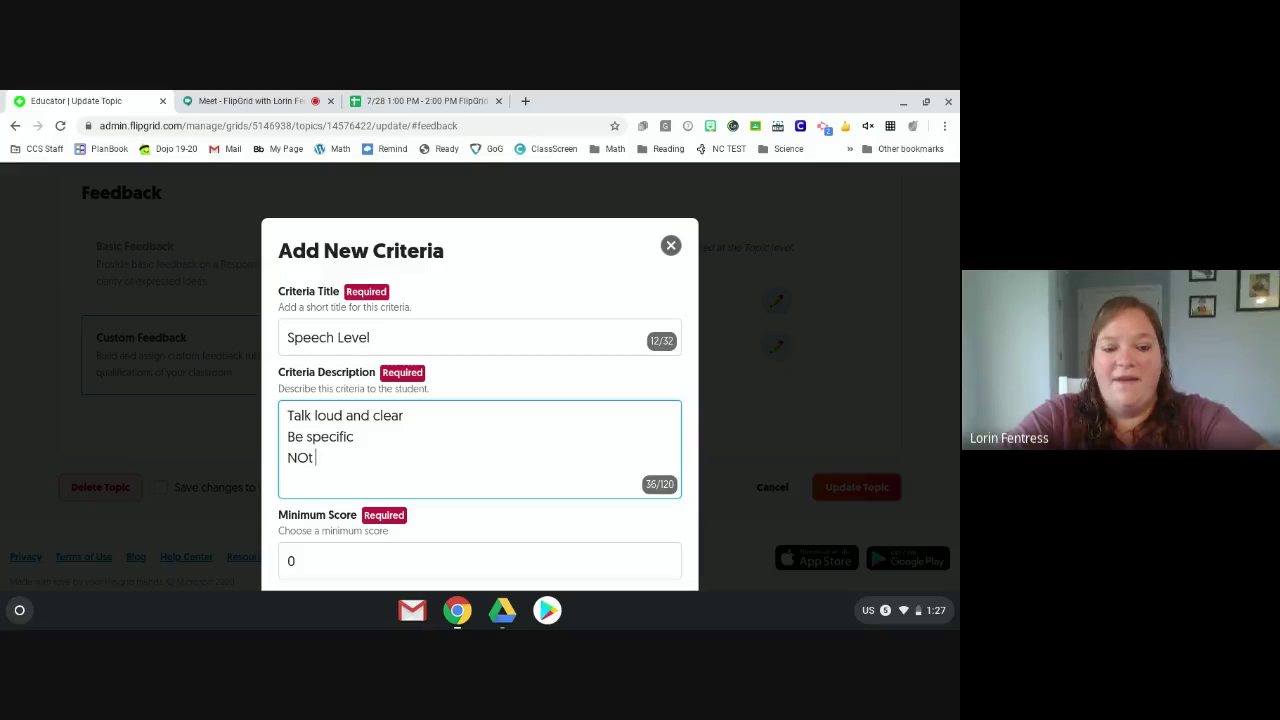
pyautogui.write('Fa')
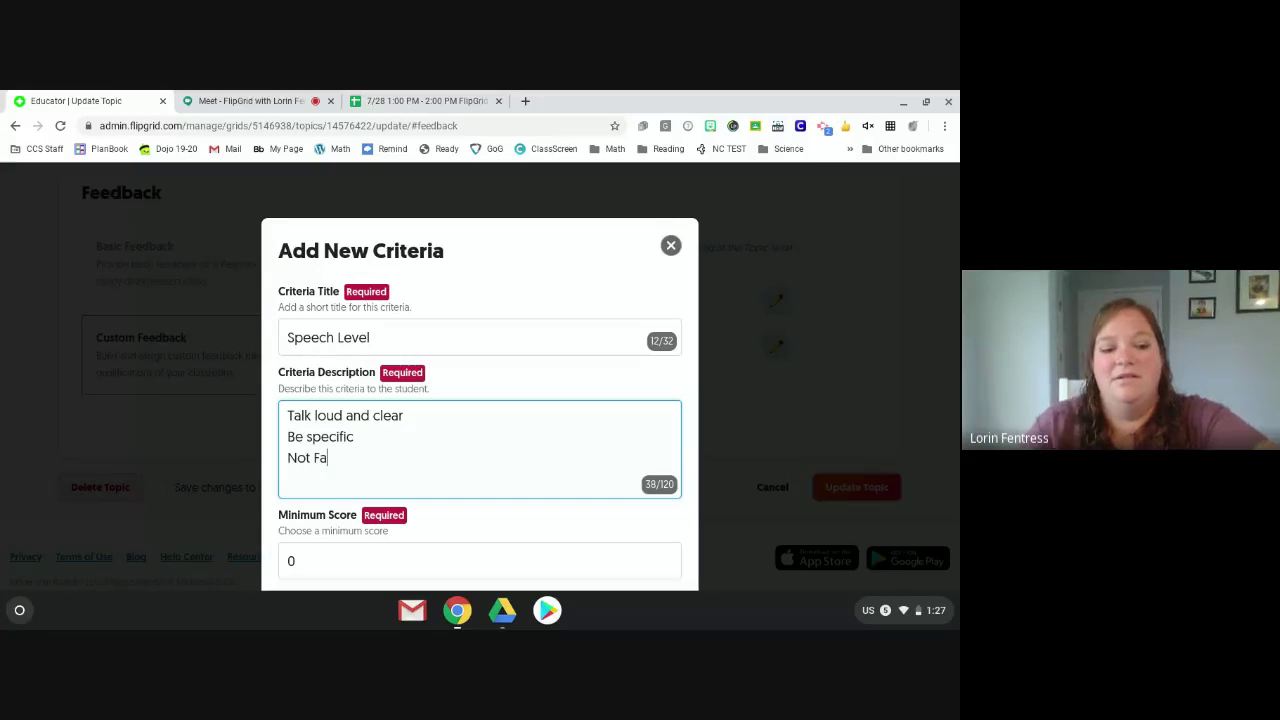
pyautogui.write('st')
pyautogui.scroll(-2, 373, 560)
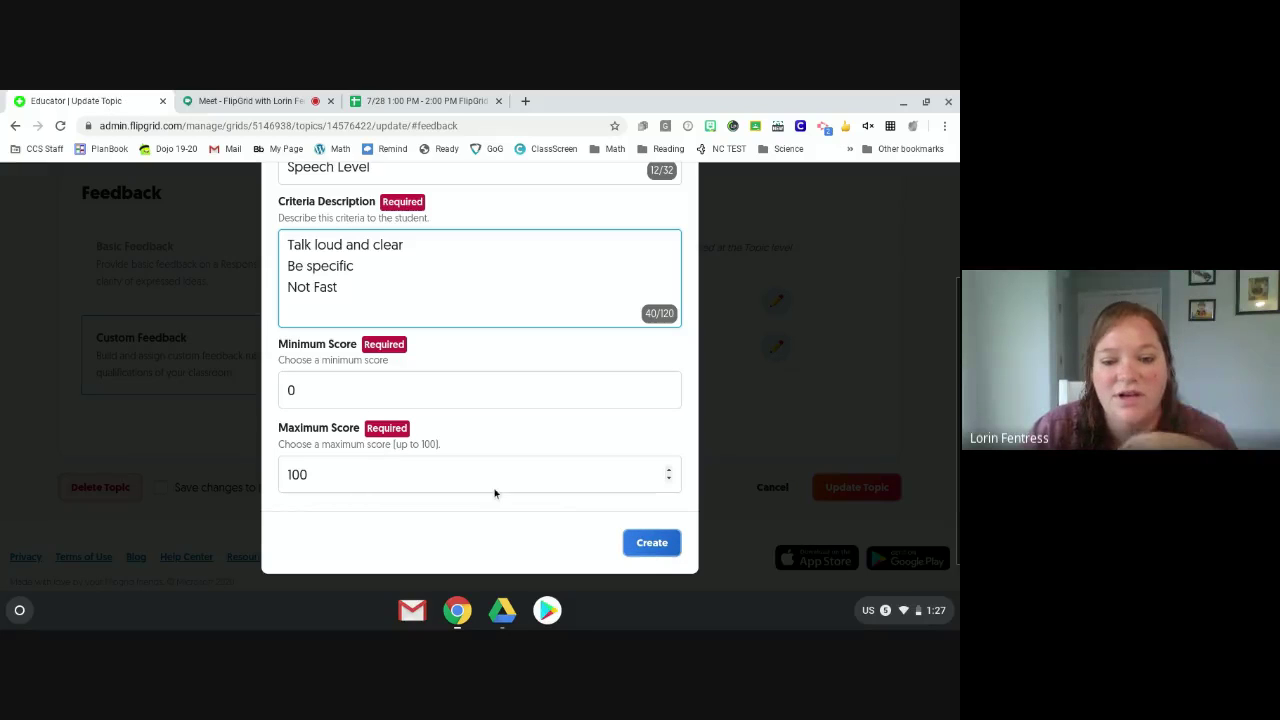
pyautogui.click(668, 555)
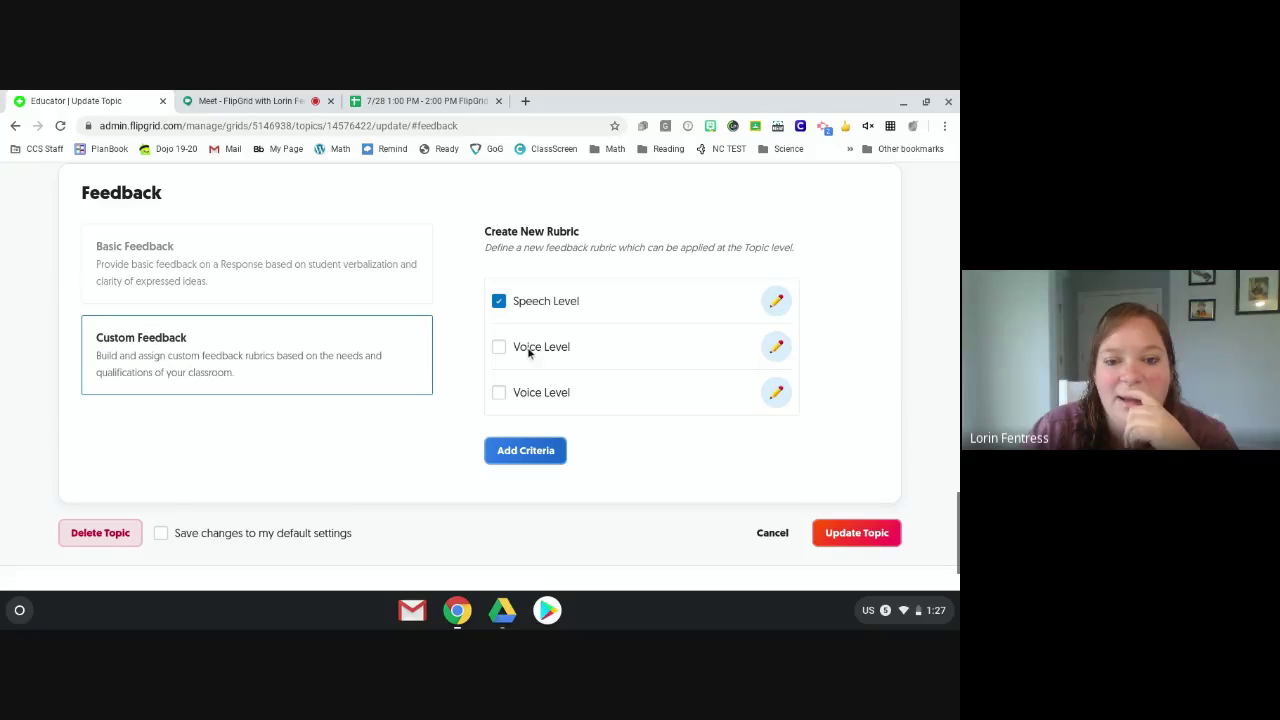
pyautogui.click(518, 449)
pyautogui.click(670, 246)
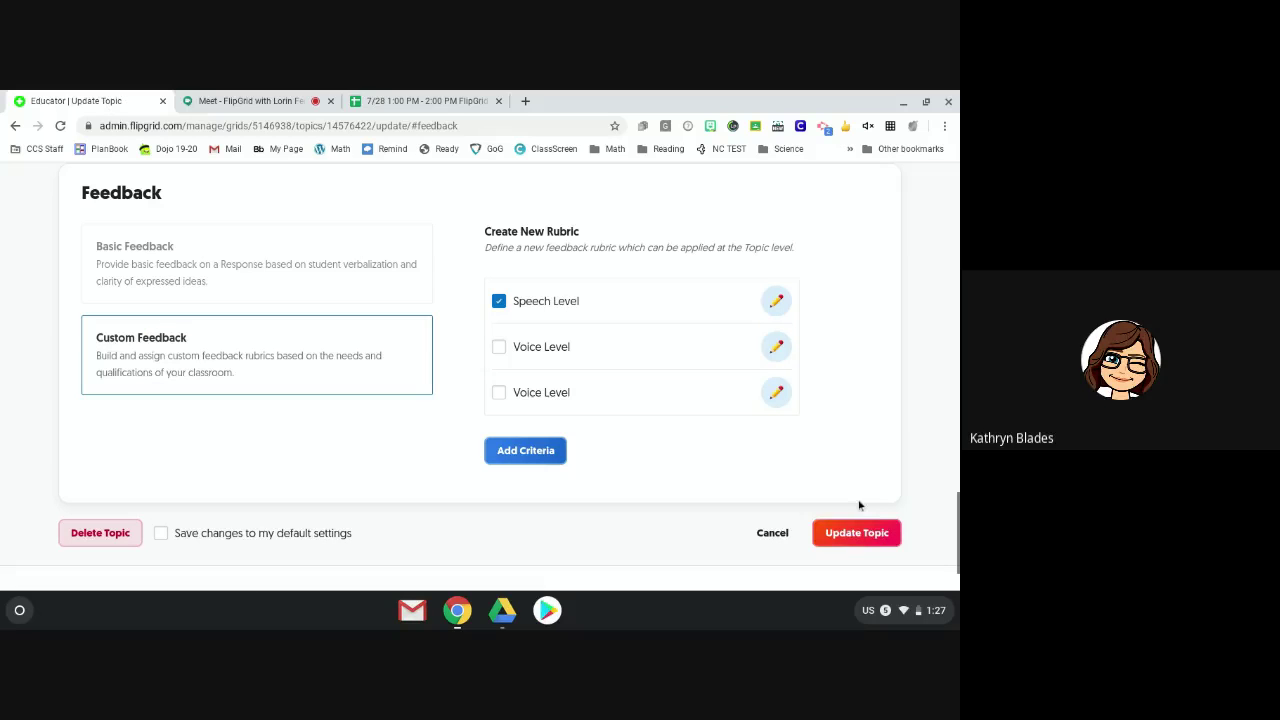
# - Save the updated topic and open the student's Introduction video response
pyautogui.click(850, 532)
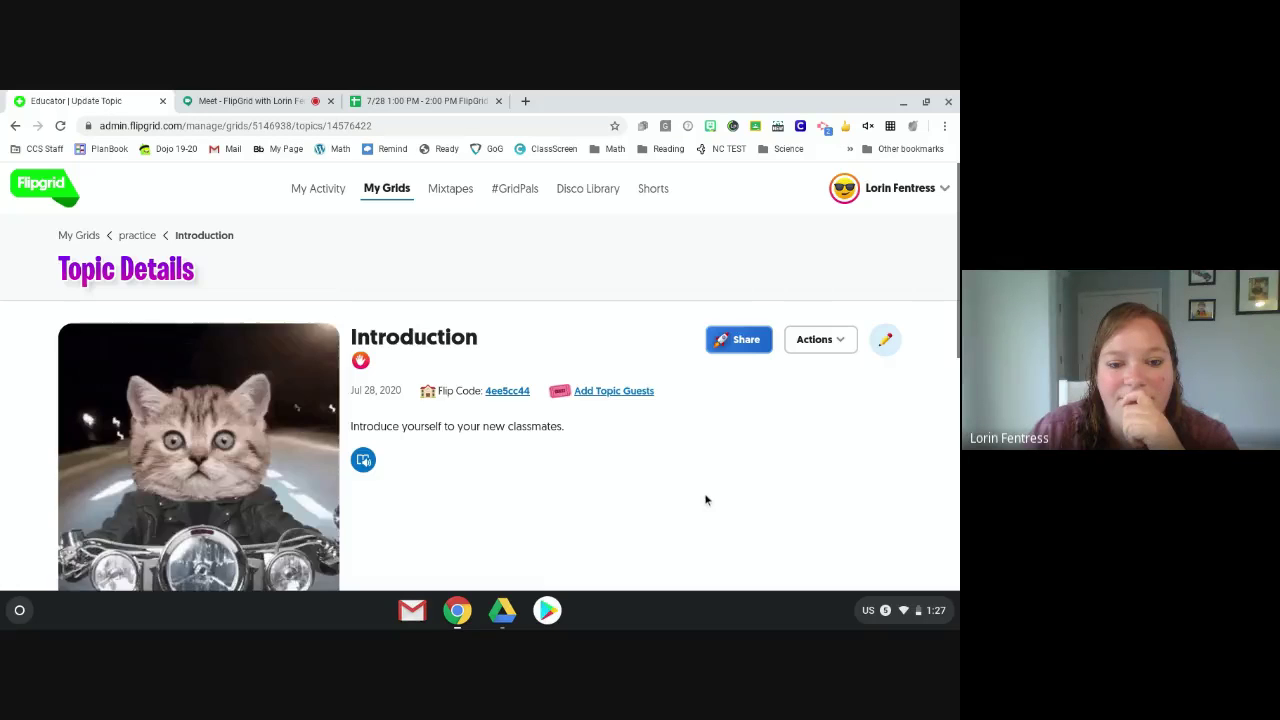
pyautogui.scroll(-4, 631, 477)
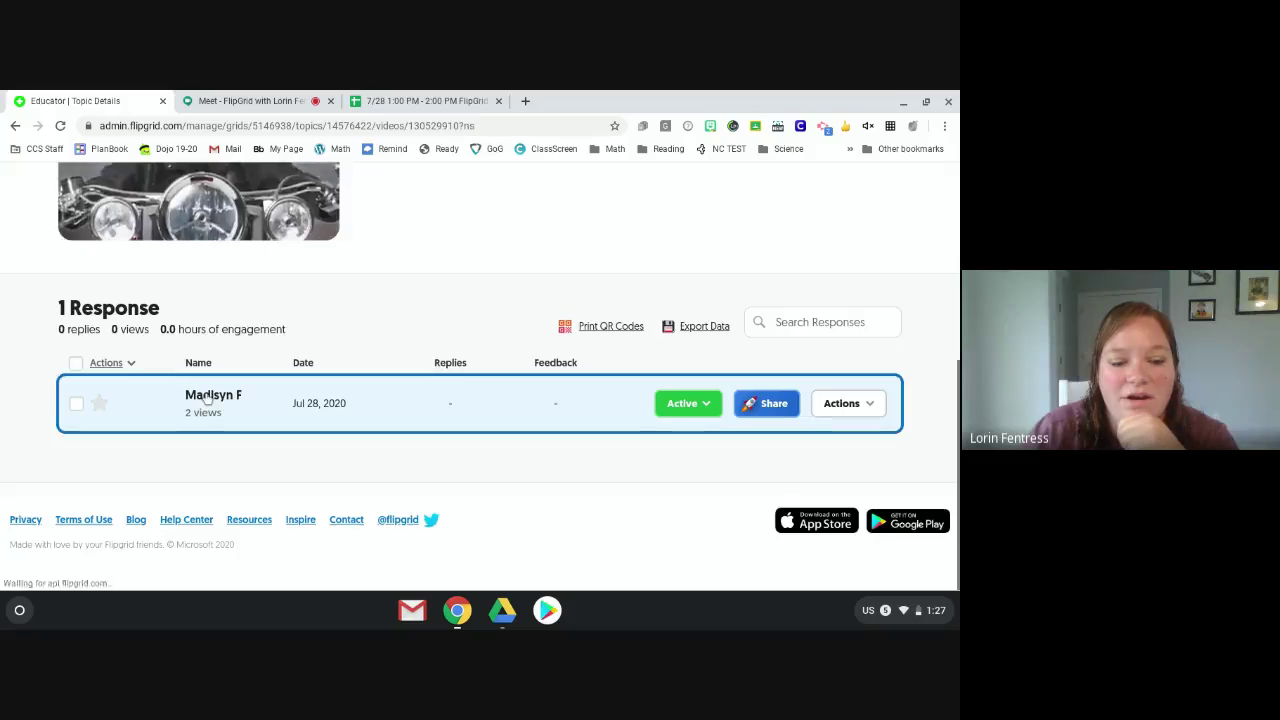
pyautogui.click(390, 398)
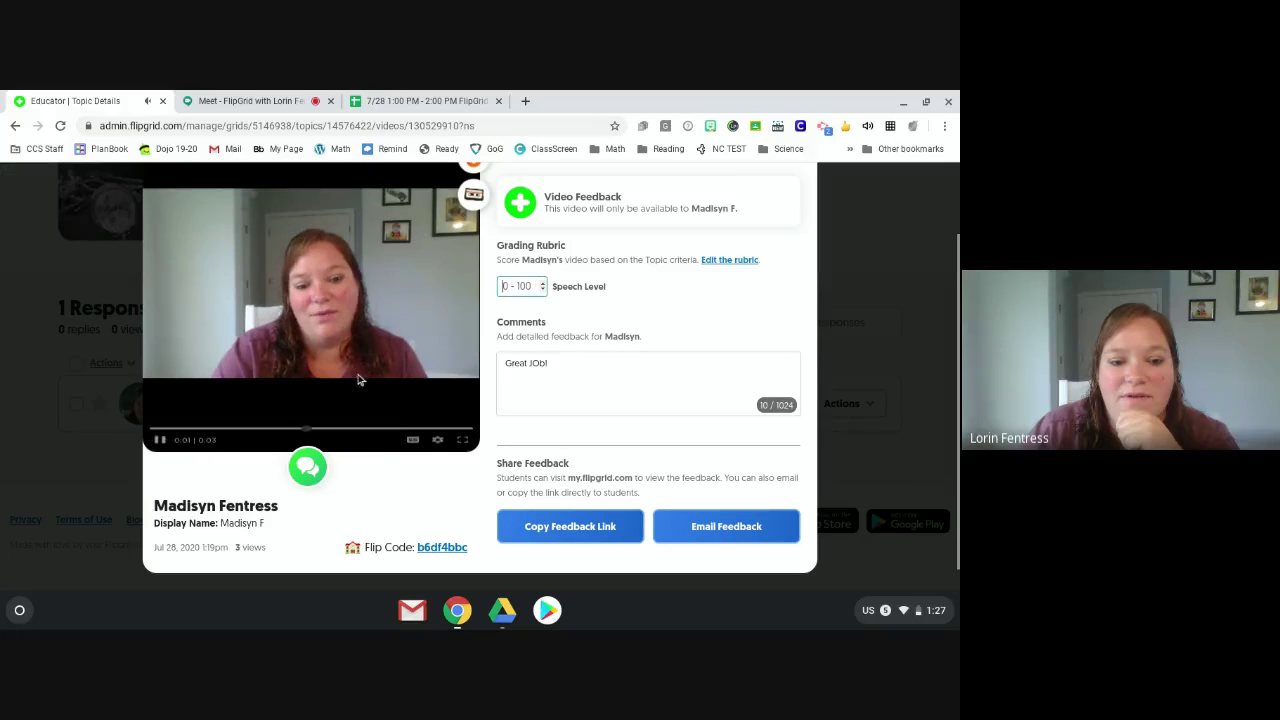
# - Give the response a Speech Level score of 80 and save the feedback
pyautogui.click(515, 286)
pyautogui.write('0')
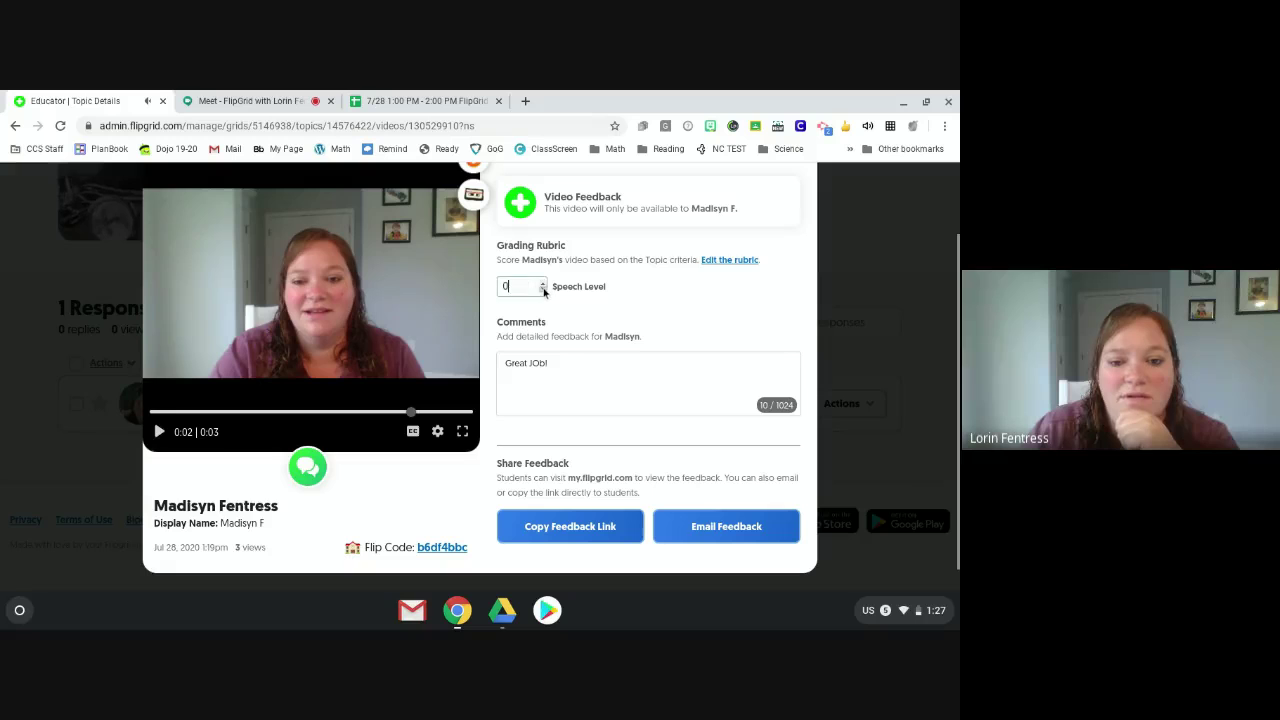
pyautogui.press('BackSpace')
pyautogui.write('78')
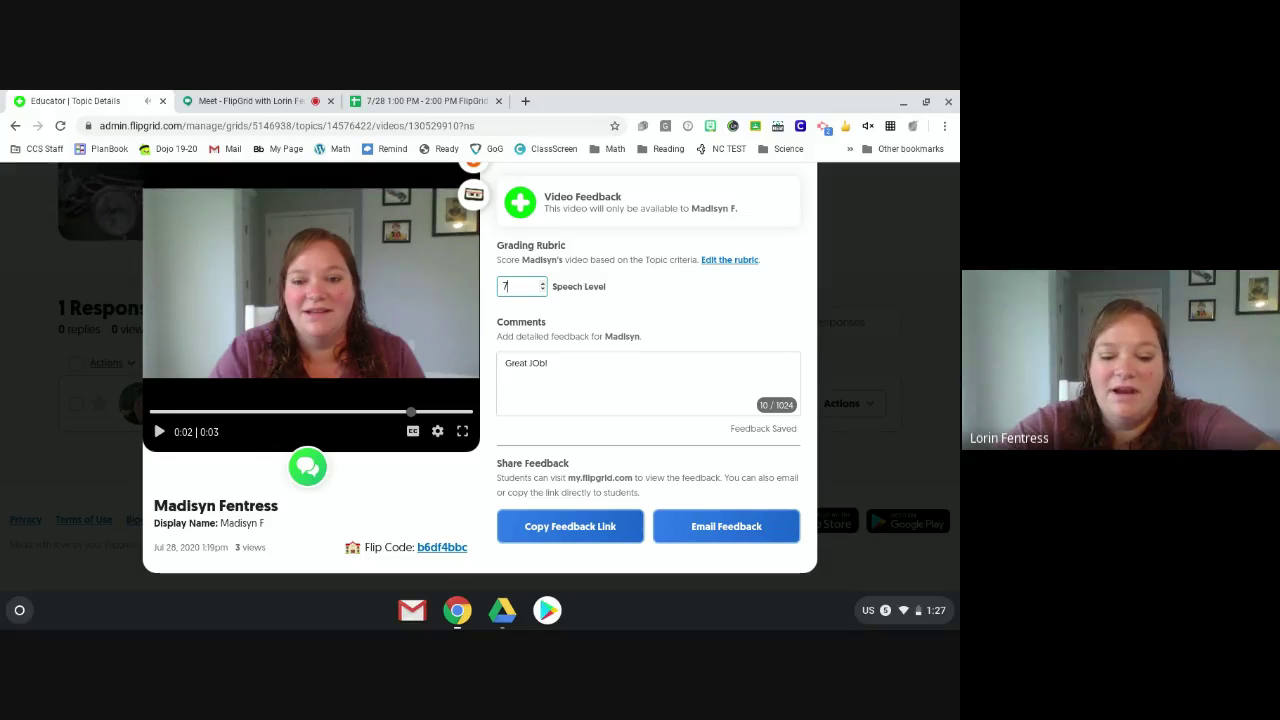
pyautogui.press('BackSpace')
pyautogui.write('80')
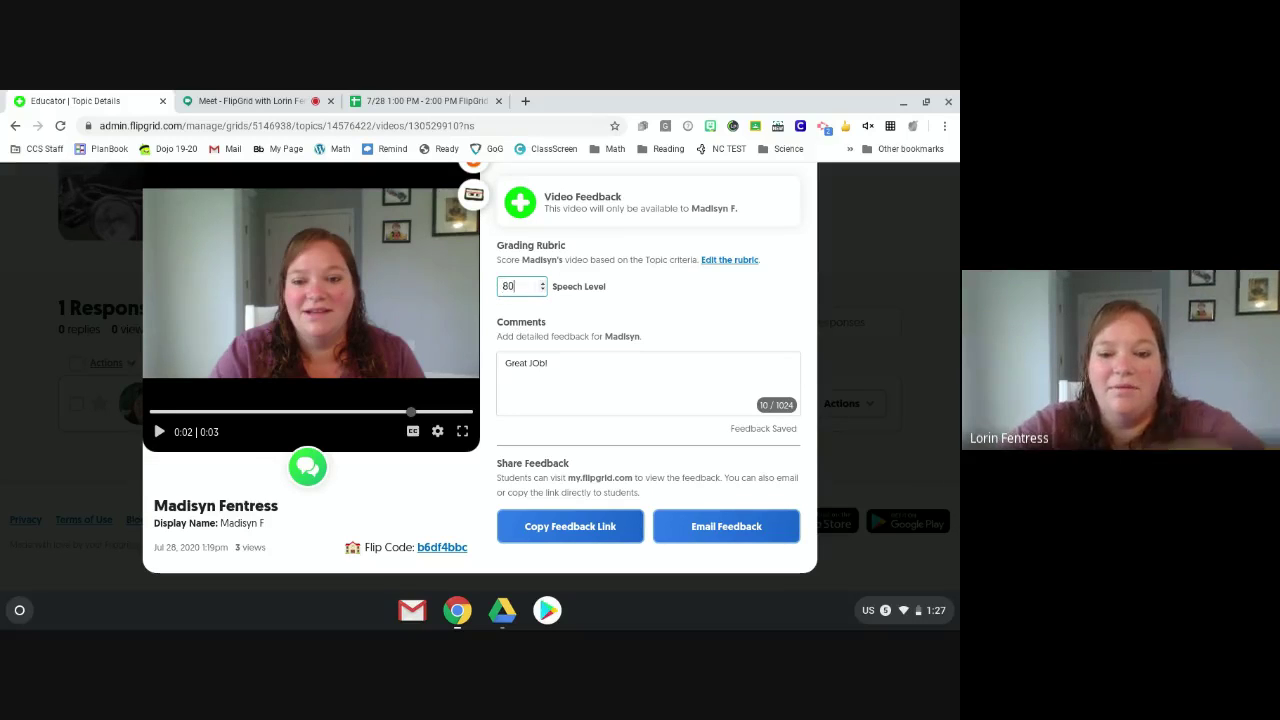
pyautogui.click(624, 260)
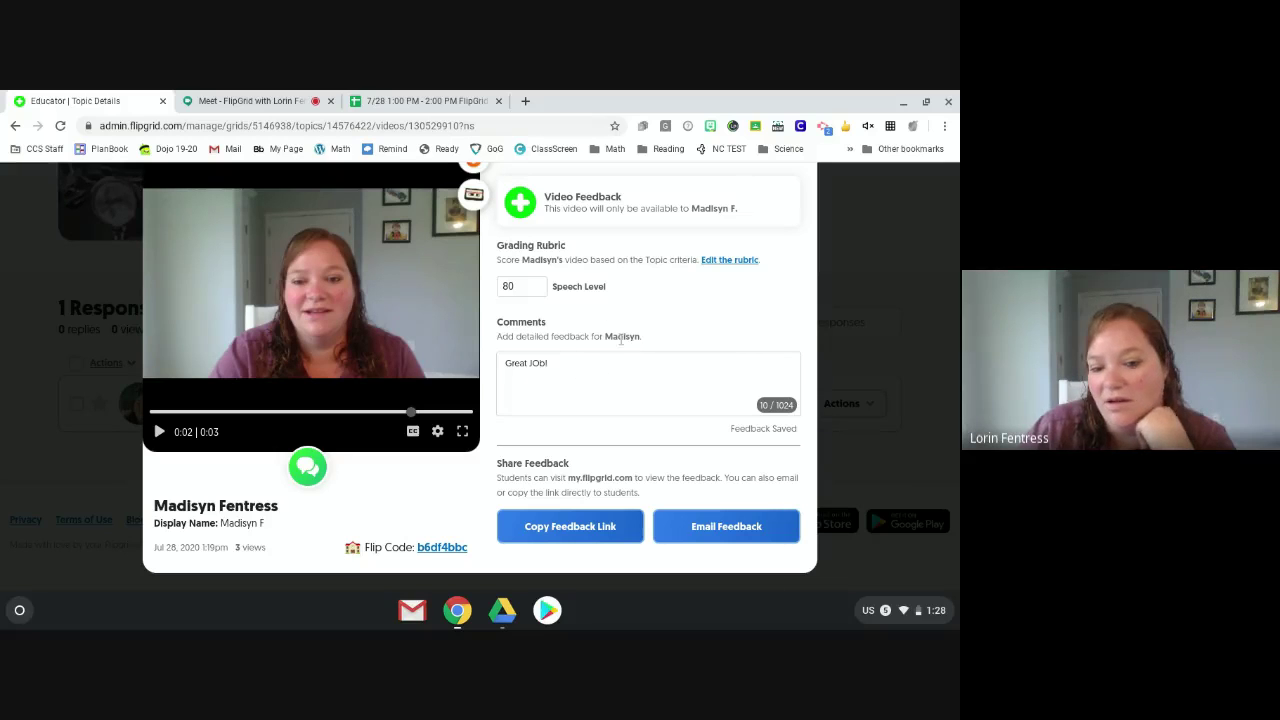
pyautogui.scroll(2, 621, 333)
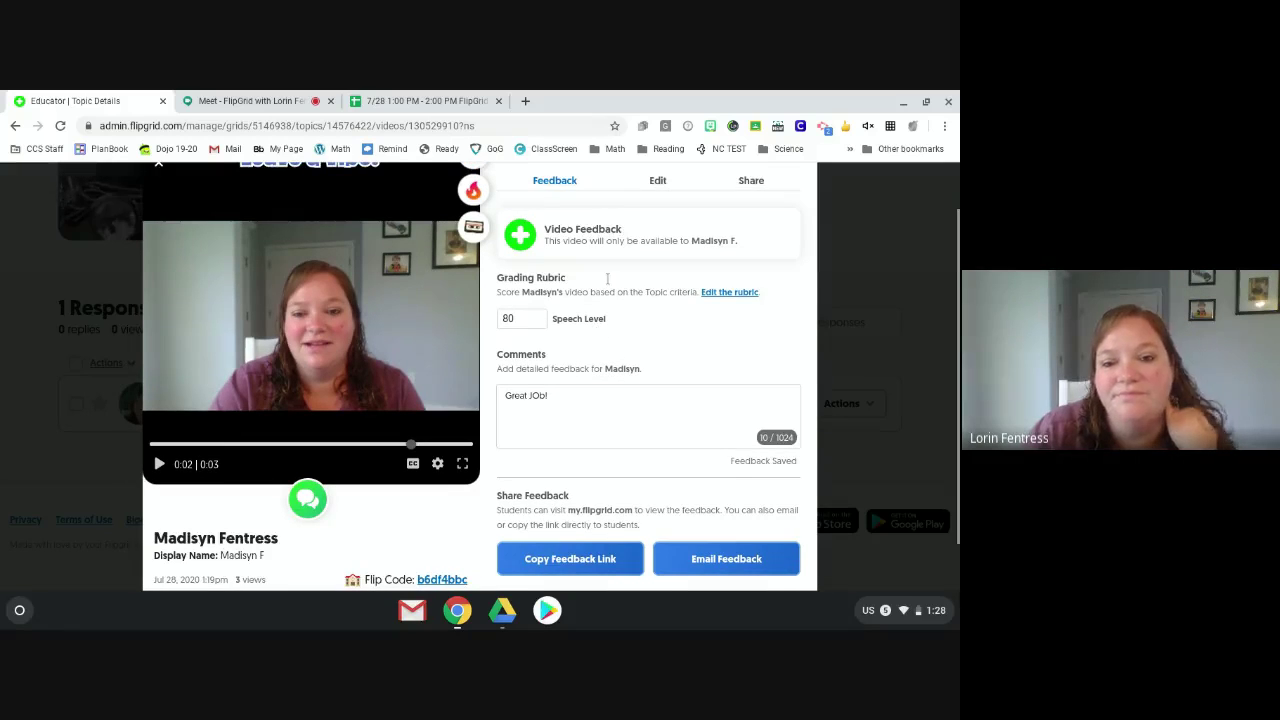
pyautogui.click(658, 215)
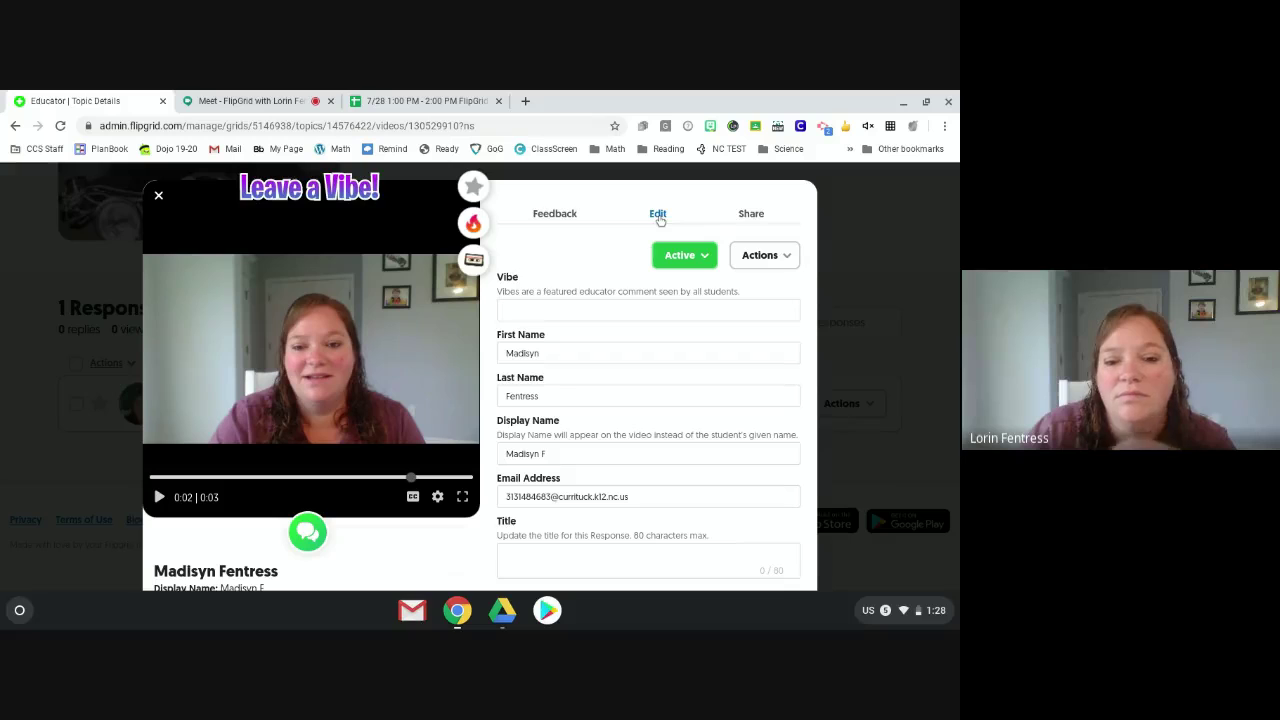
pyautogui.click(742, 216)
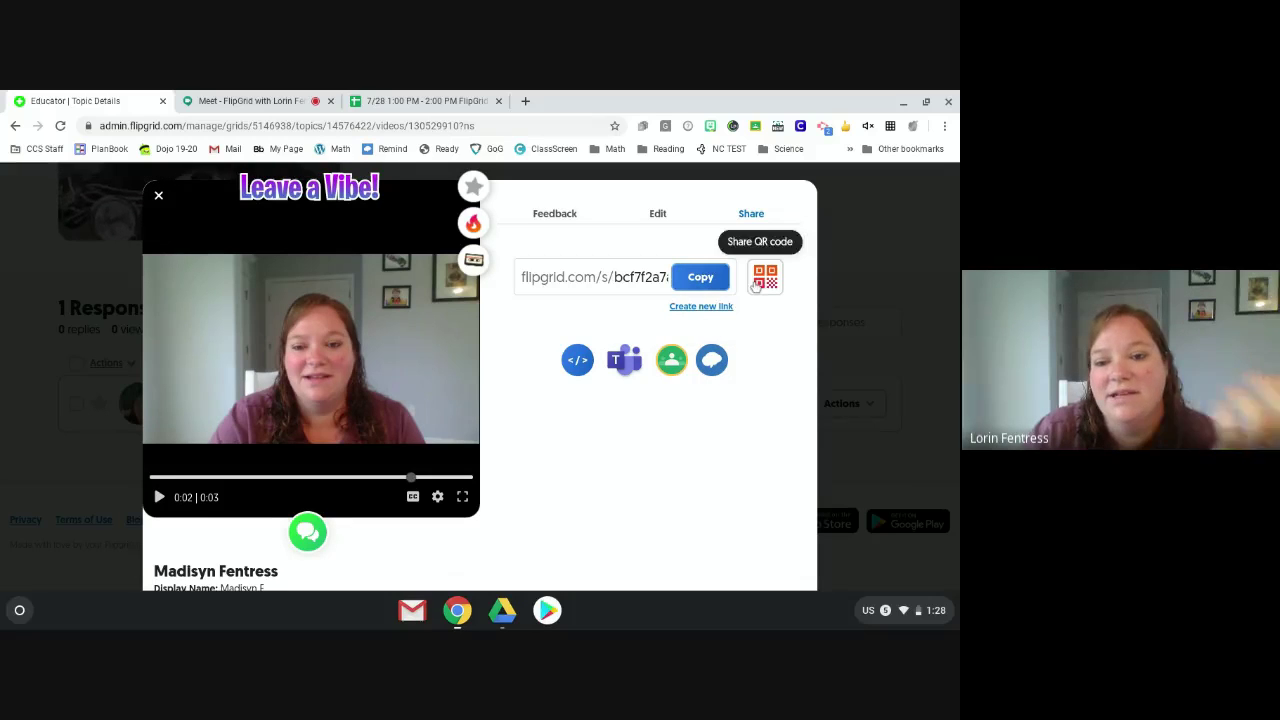
pyautogui.click(556, 214)
pyautogui.scroll(-1, 585, 314)
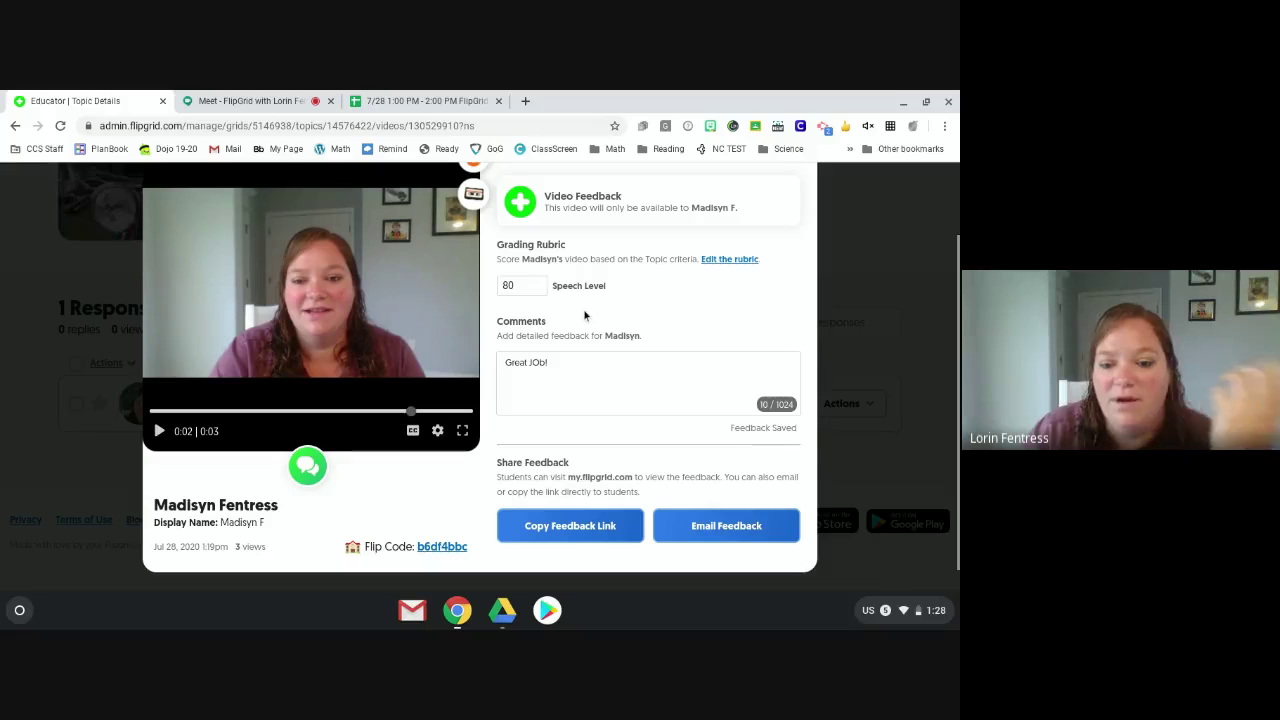
pyautogui.scroll(1, 586, 318)
pyautogui.scroll(1, 582, 318)
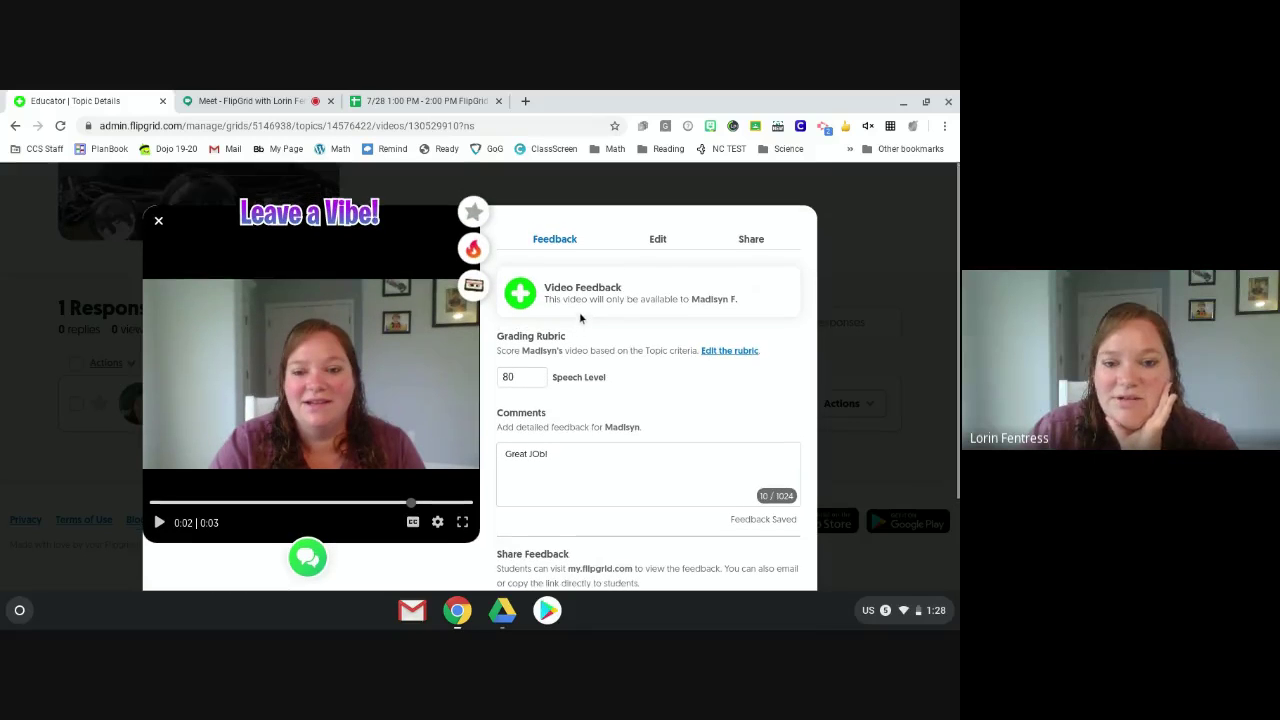
pyautogui.scroll(-2, 580, 318)
pyautogui.scroll(2, 571, 236)
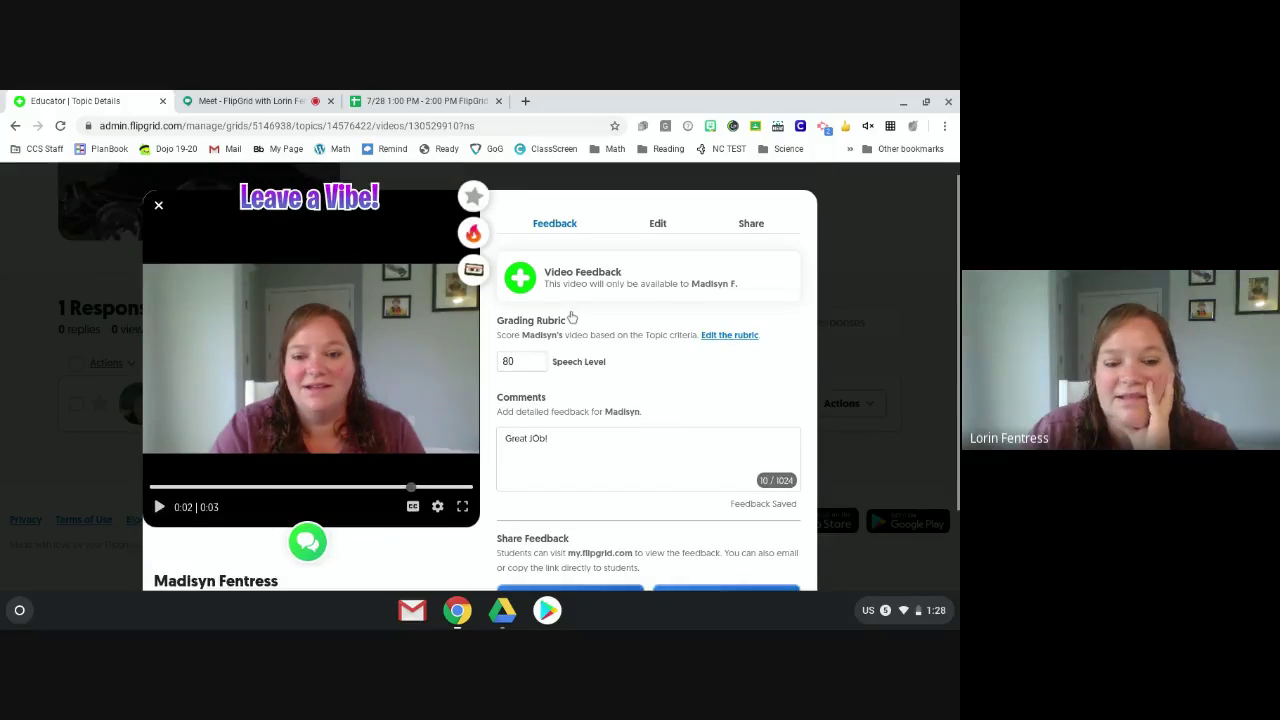
pyautogui.scroll(-2, 560, 280)
pyautogui.scroll(1, 532, 316)
pyautogui.scroll(2, 557, 327)
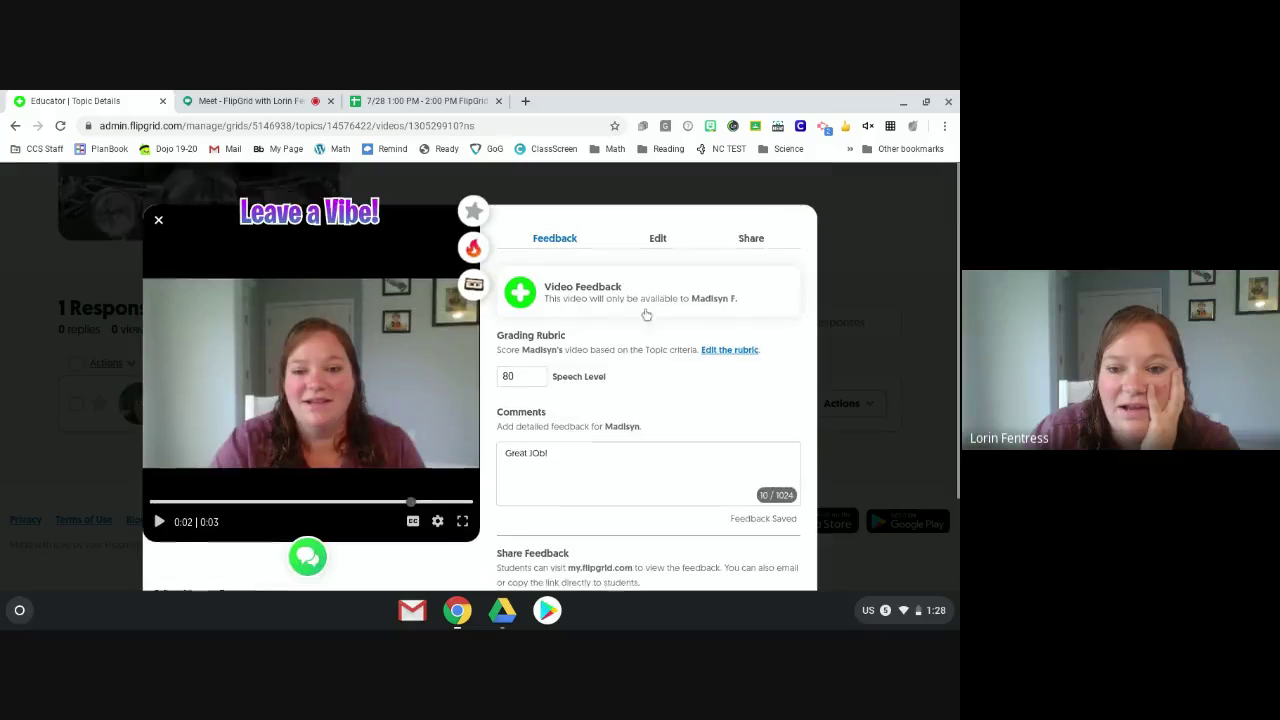
pyautogui.click(751, 239)
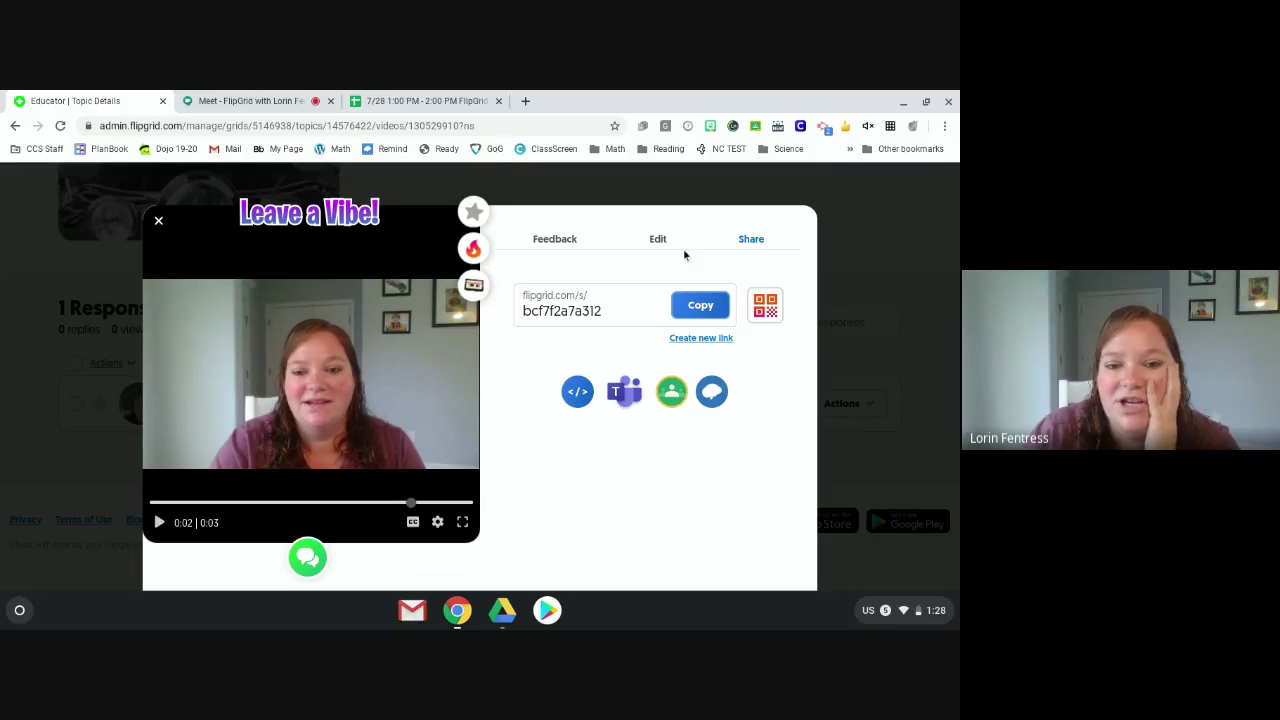
pyautogui.click(543, 244)
pyautogui.scroll(-5, 571, 320)
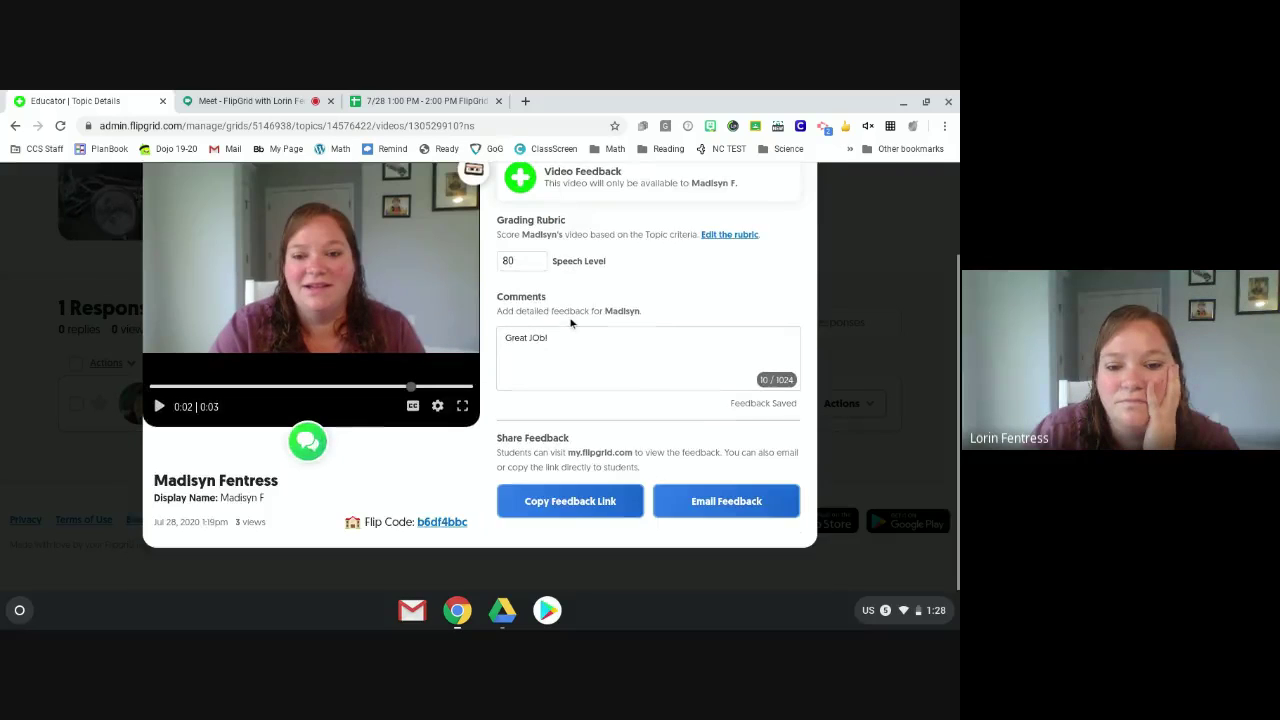
pyautogui.scroll(1, 571, 320)
pyautogui.scroll(-1, 575, 325)
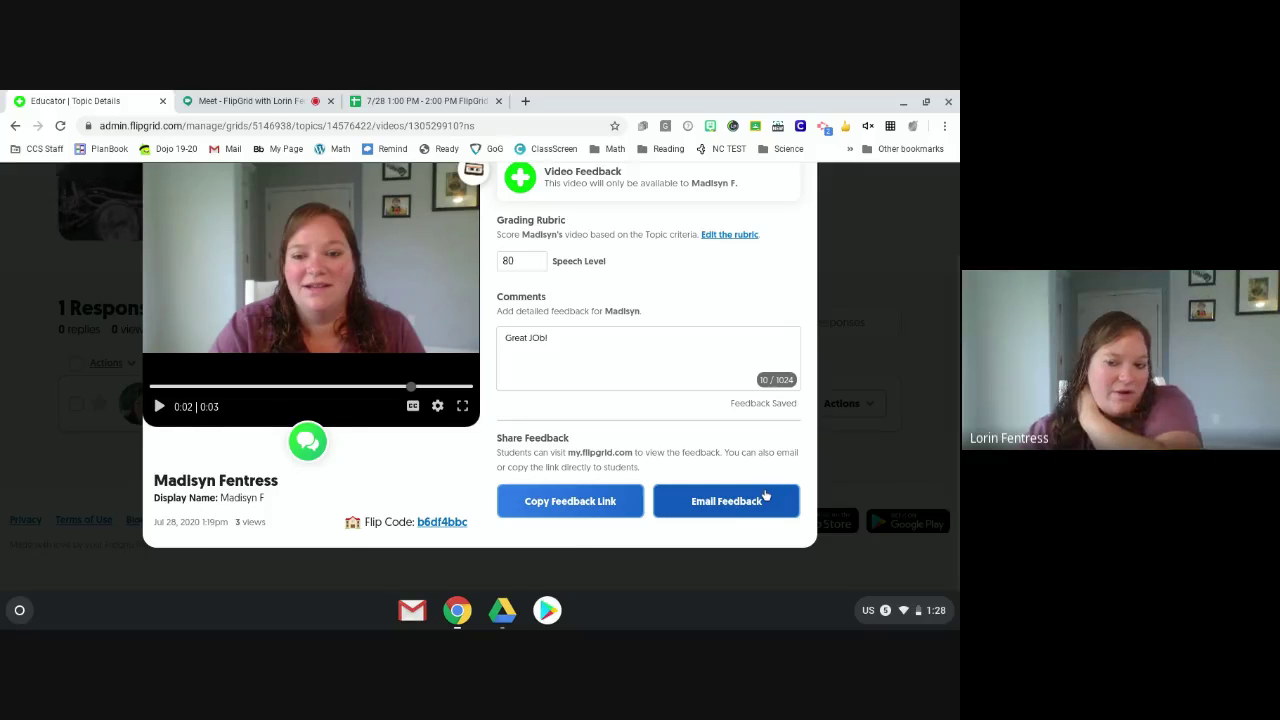
pyautogui.scroll(4, 300, 330)
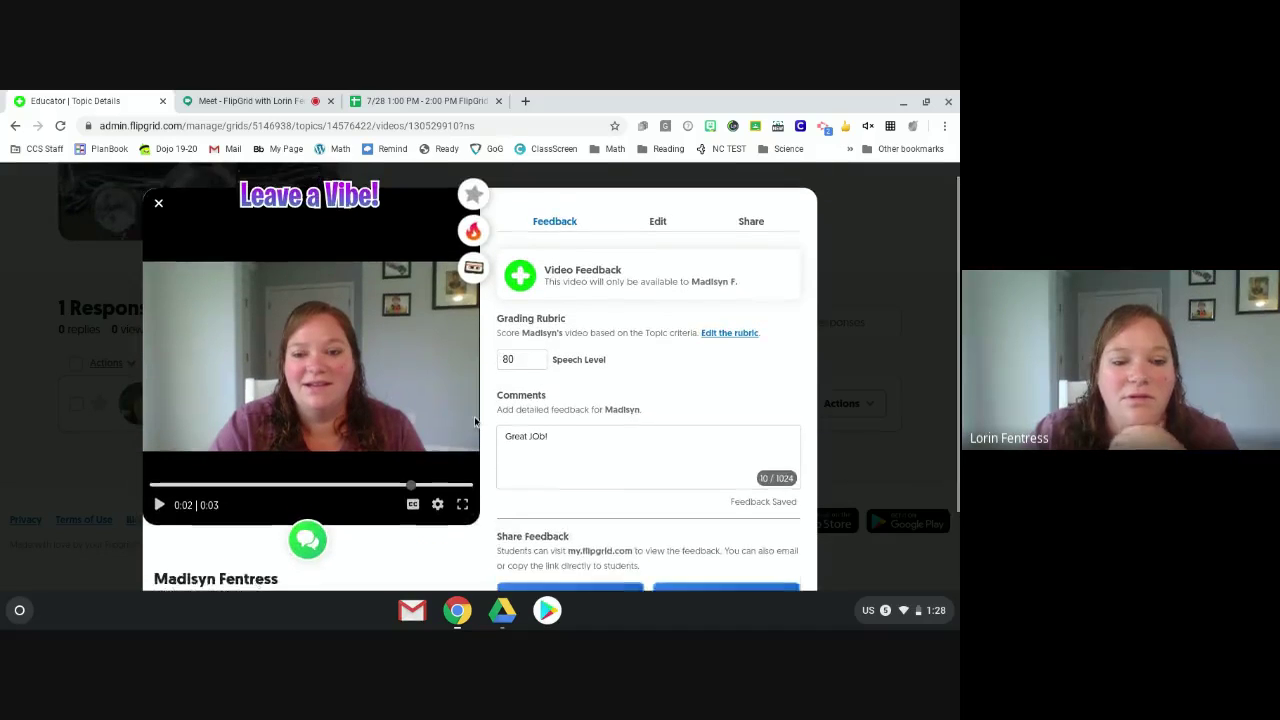
pyautogui.click(160, 221)
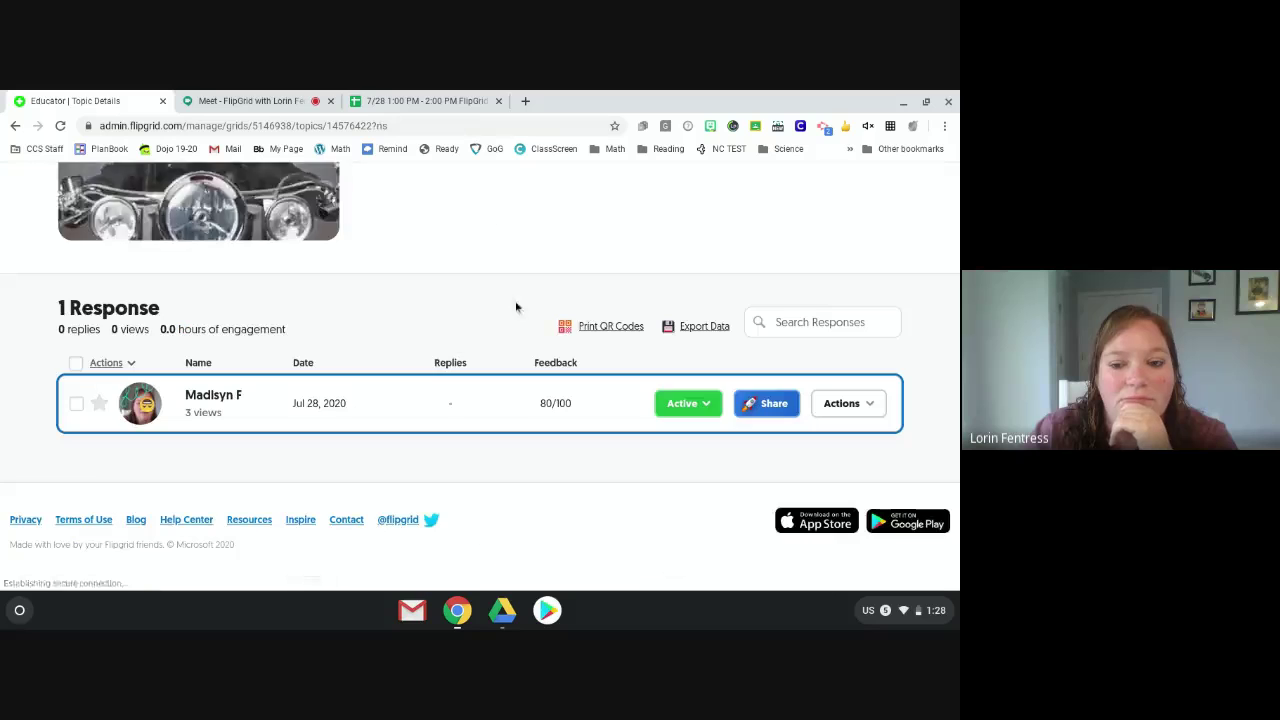
pyautogui.click(845, 403)
pyautogui.scroll(-2, 830, 480)
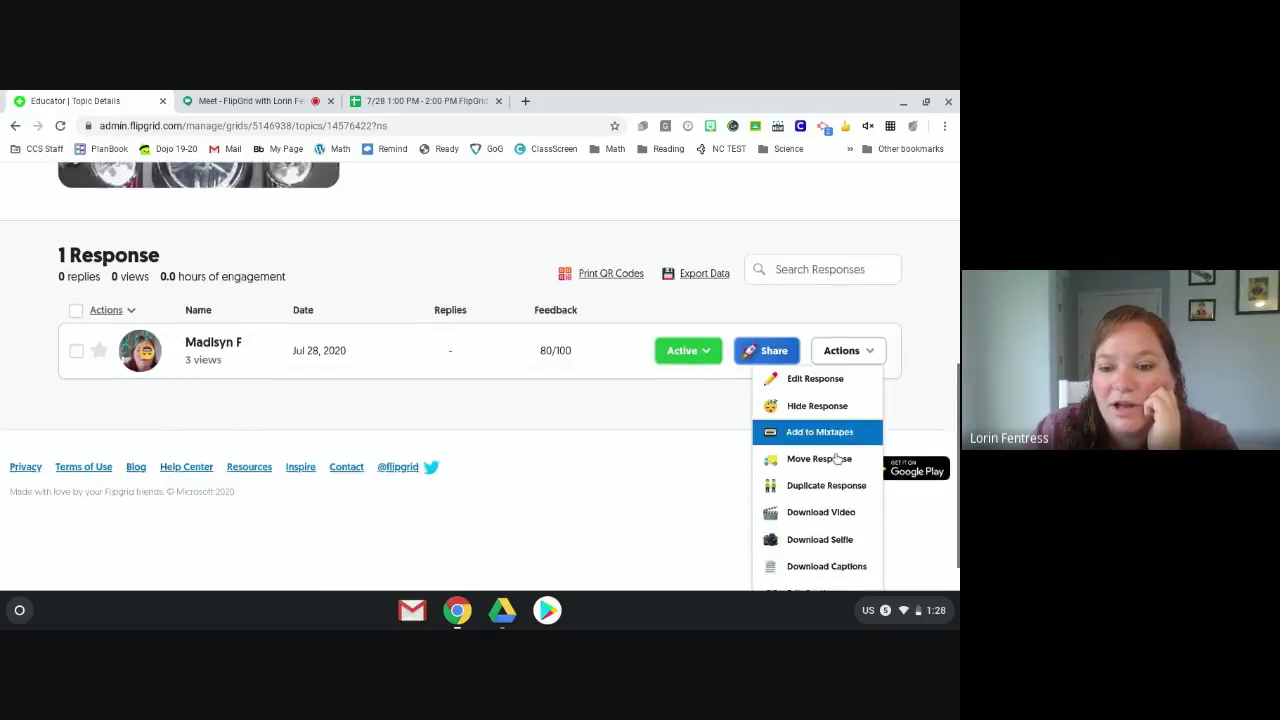
pyautogui.click(642, 305)
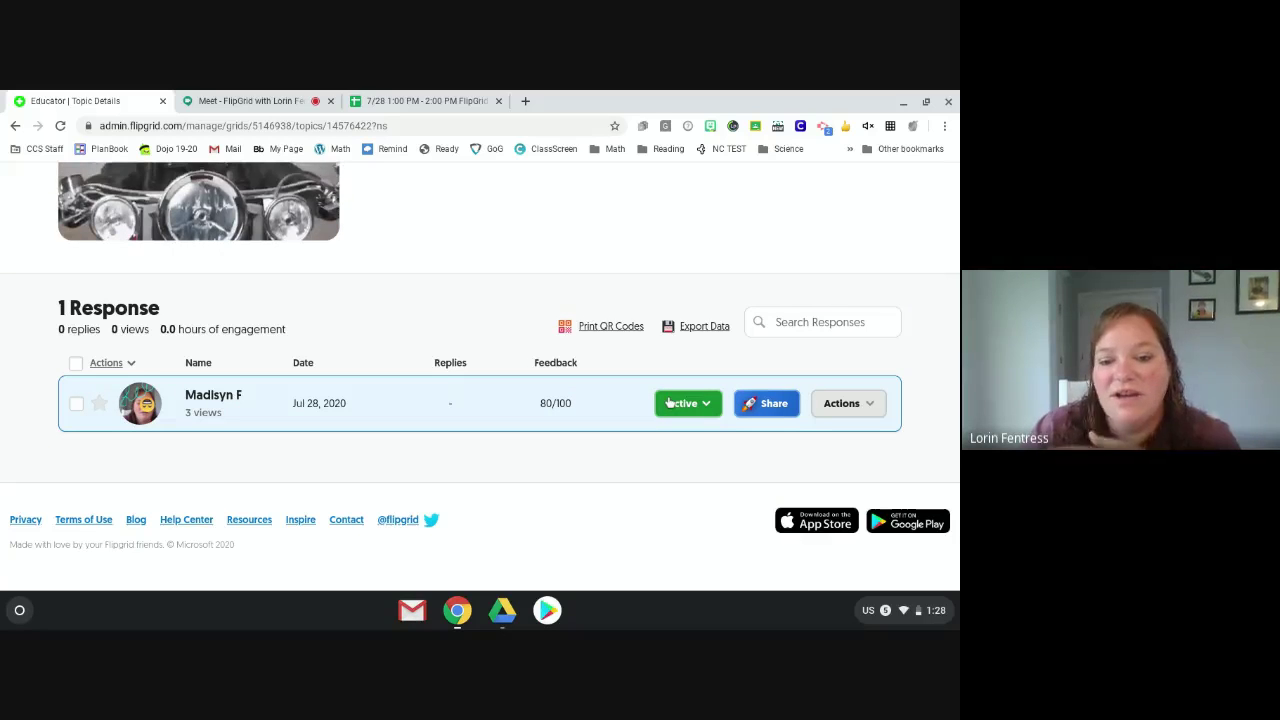
pyautogui.click(670, 403)
pyautogui.click(662, 454)
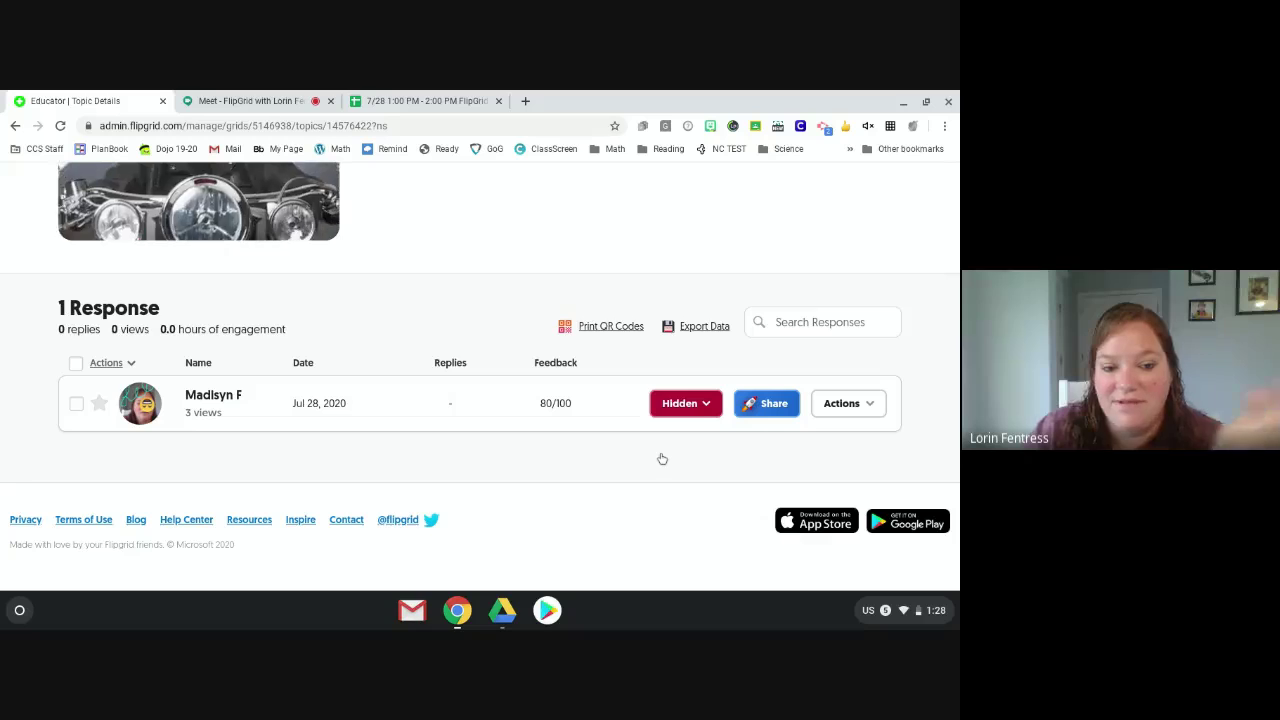
pyautogui.click(680, 403)
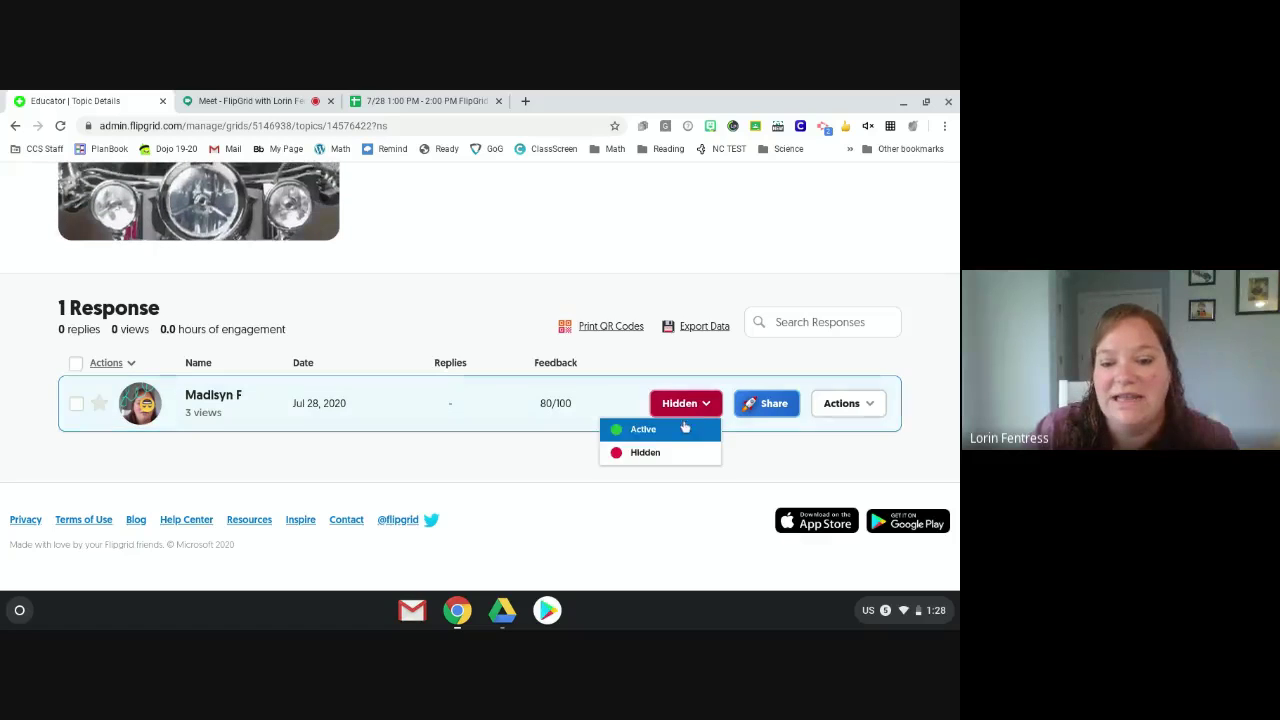
pyautogui.click(664, 452)
pyautogui.click(688, 405)
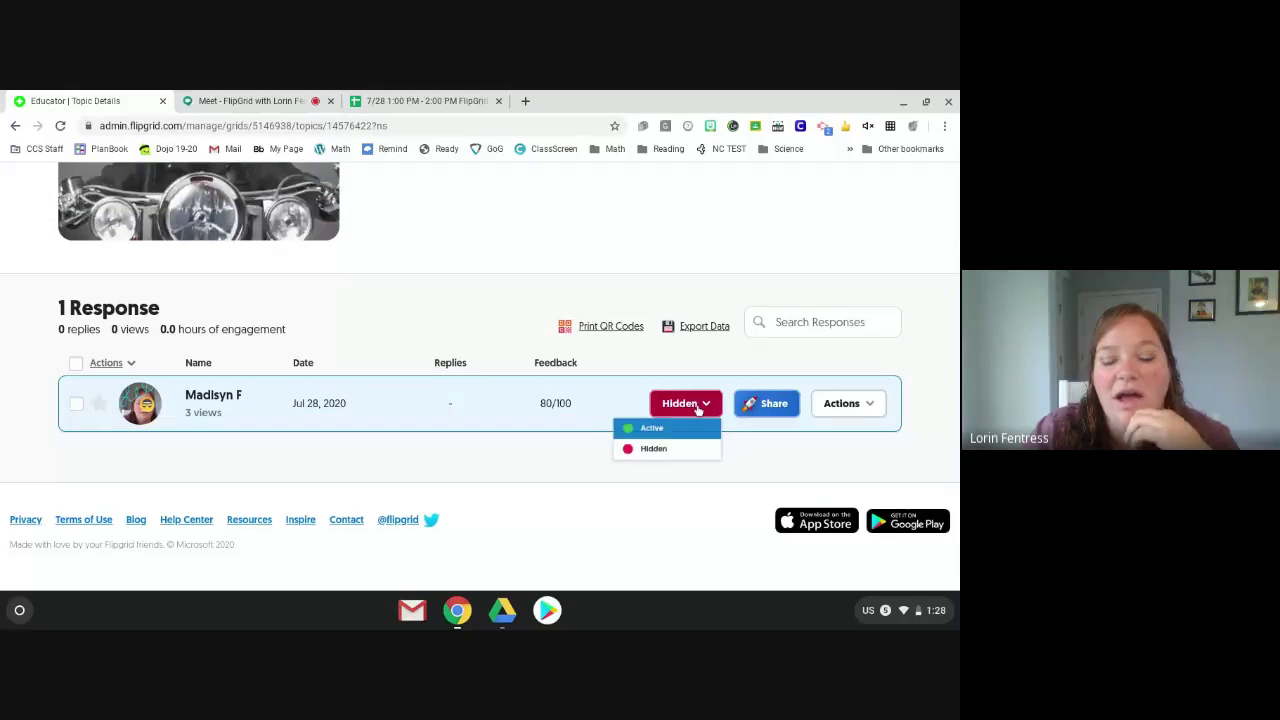
pyautogui.click(662, 453)
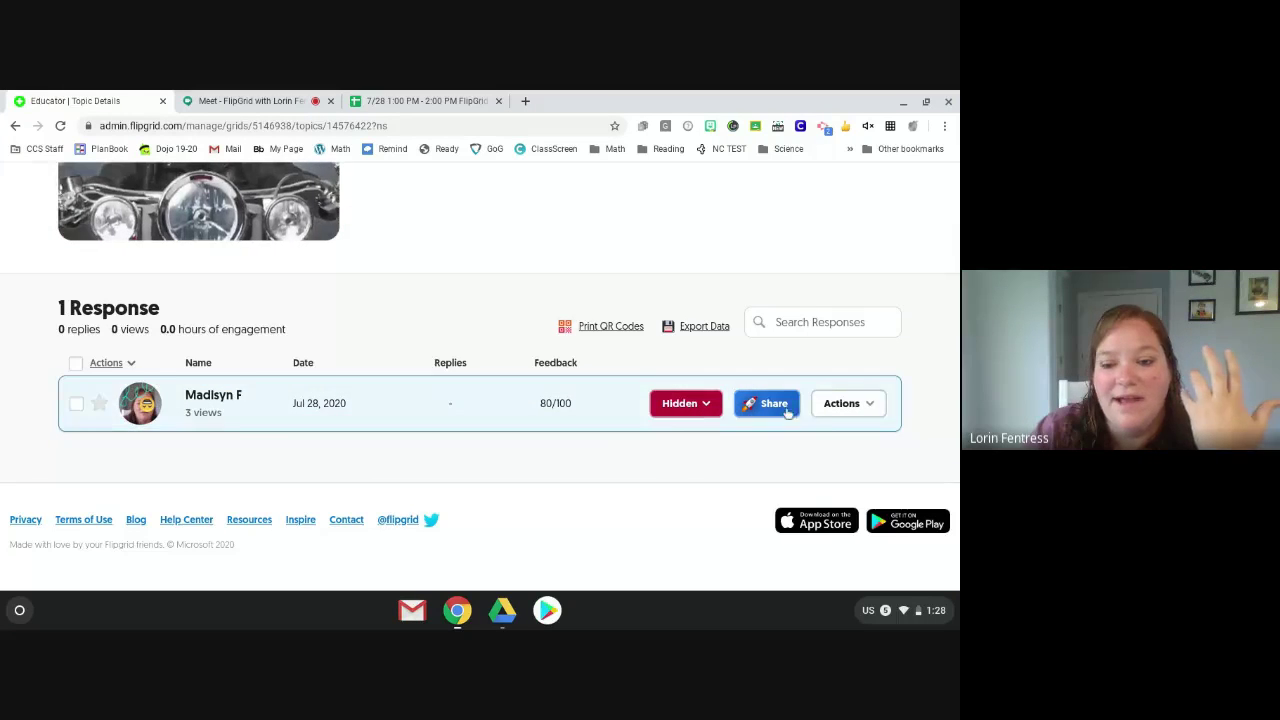
pyautogui.click(866, 403)
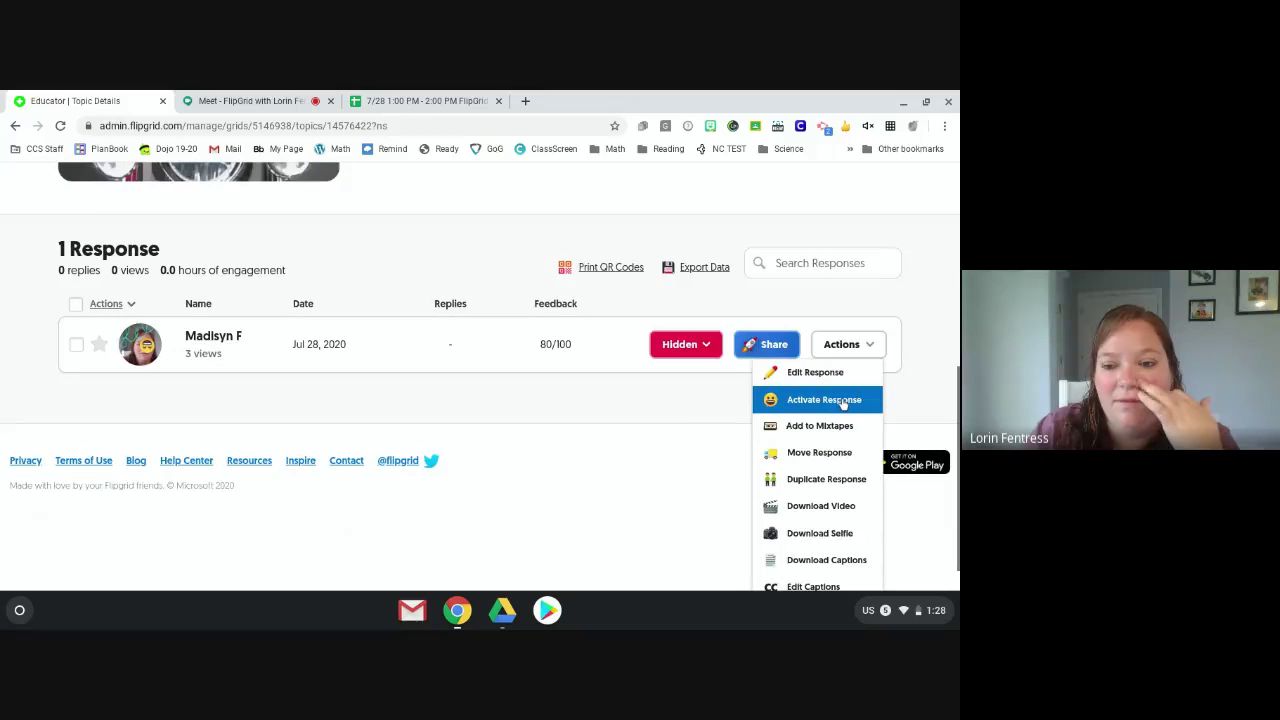
pyautogui.click(843, 400)
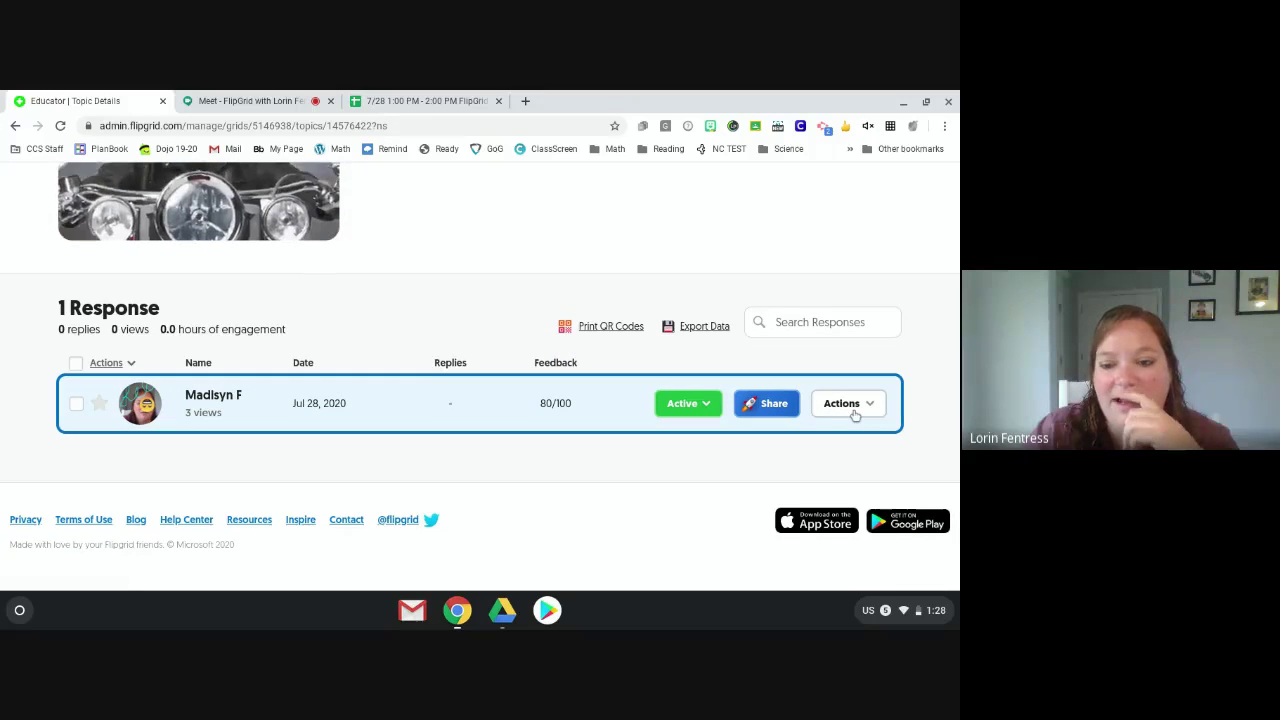
pyautogui.click(855, 403)
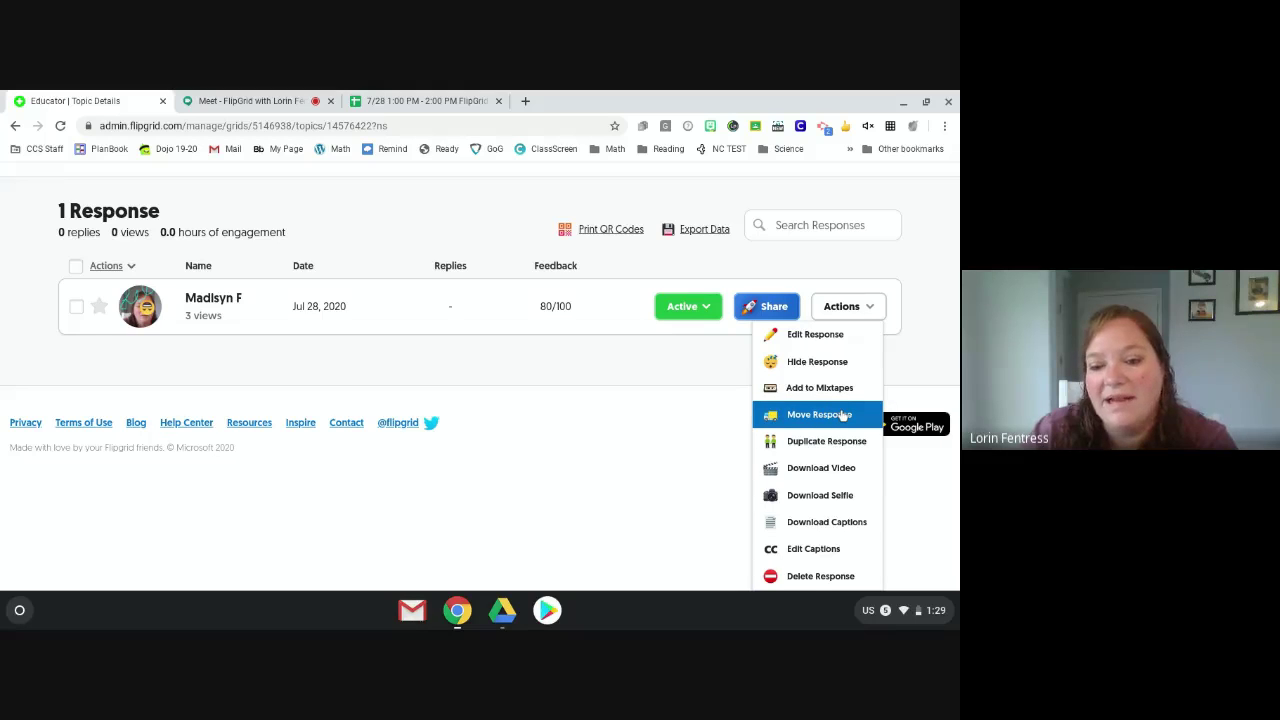
pyautogui.click(693, 374)
pyautogui.scroll(5, 620, 385)
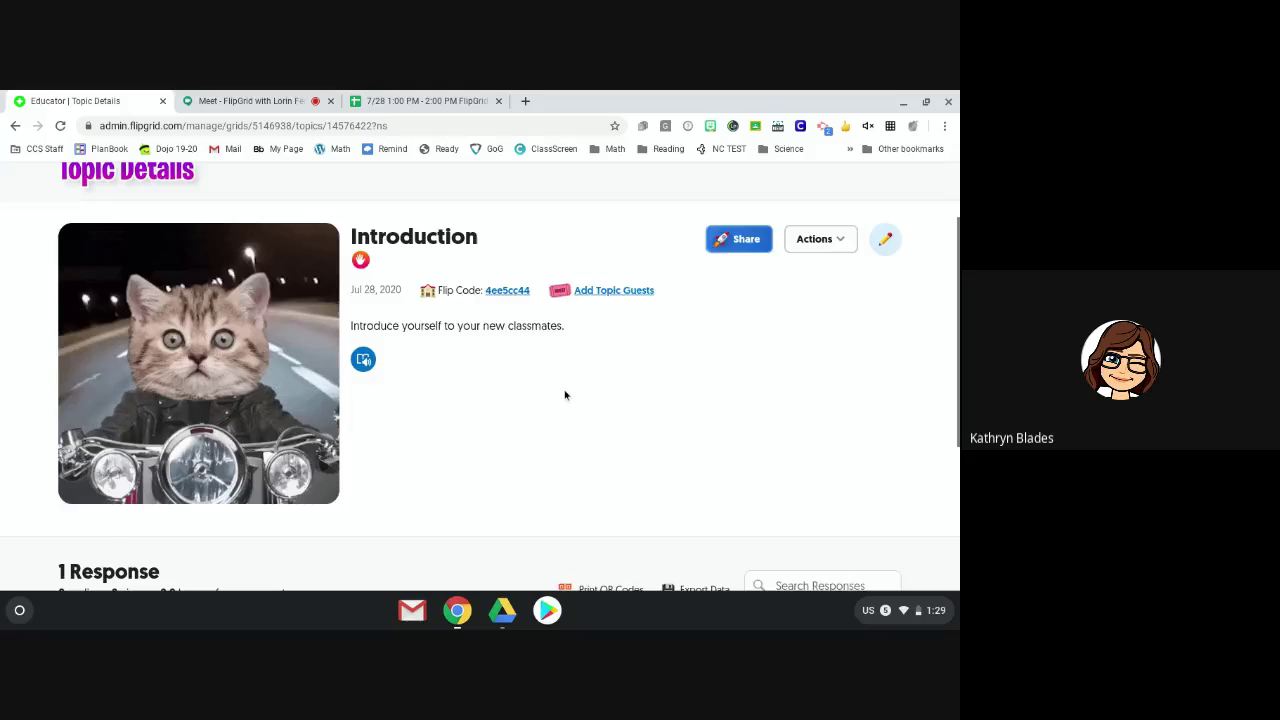
pyautogui.scroll(-5, 570, 393)
pyautogui.click(845, 408)
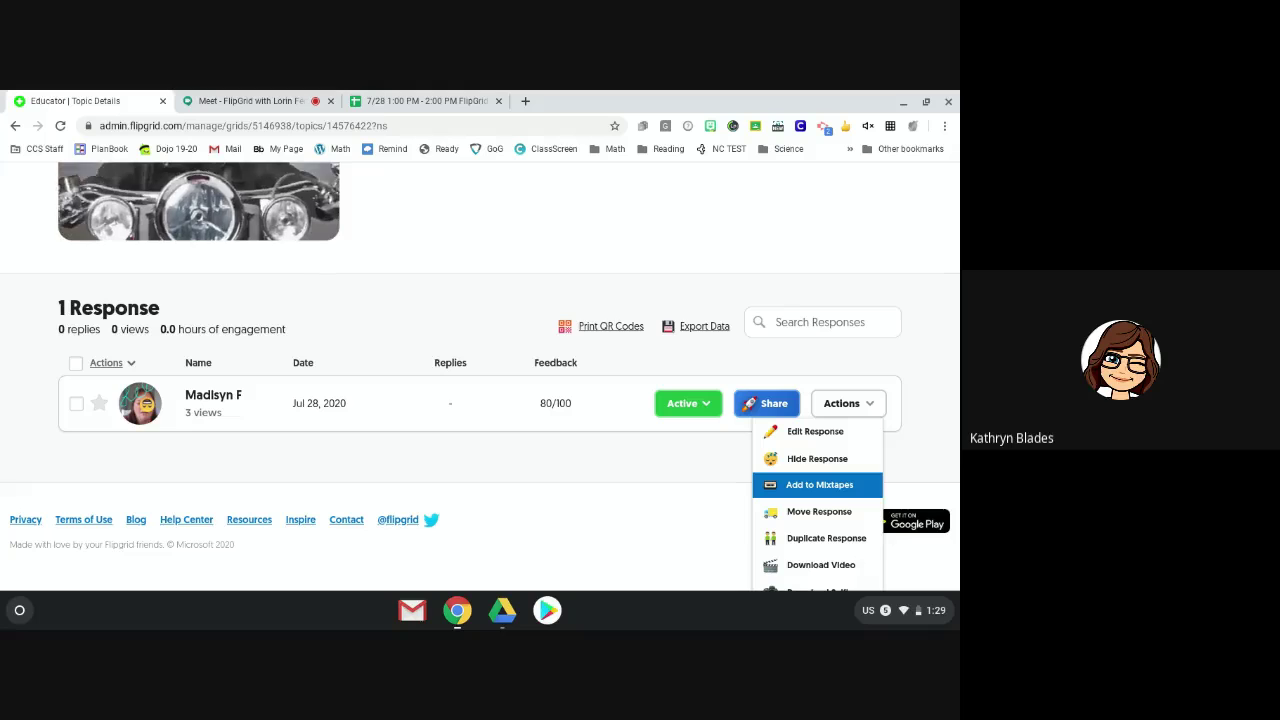
pyautogui.scroll(-1, 629, 291)
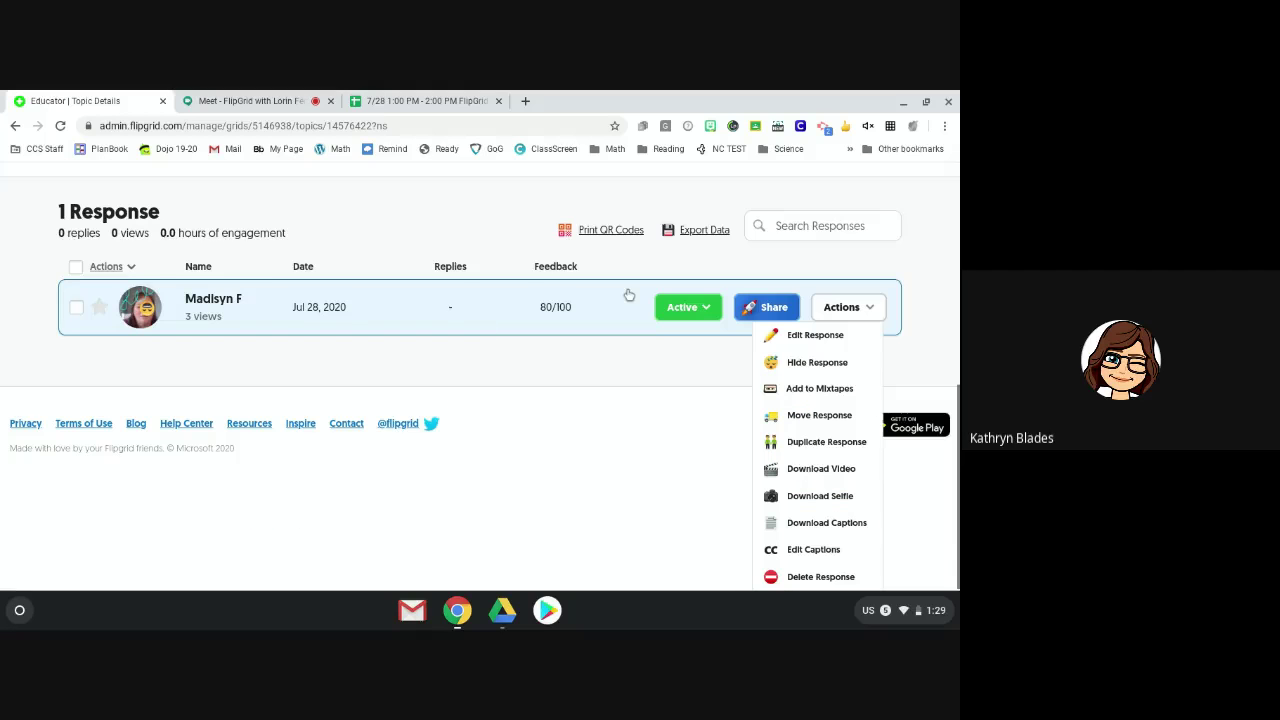
pyautogui.click(488, 360)
pyautogui.scroll(4, 486, 368)
pyautogui.scroll(2, 492, 377)
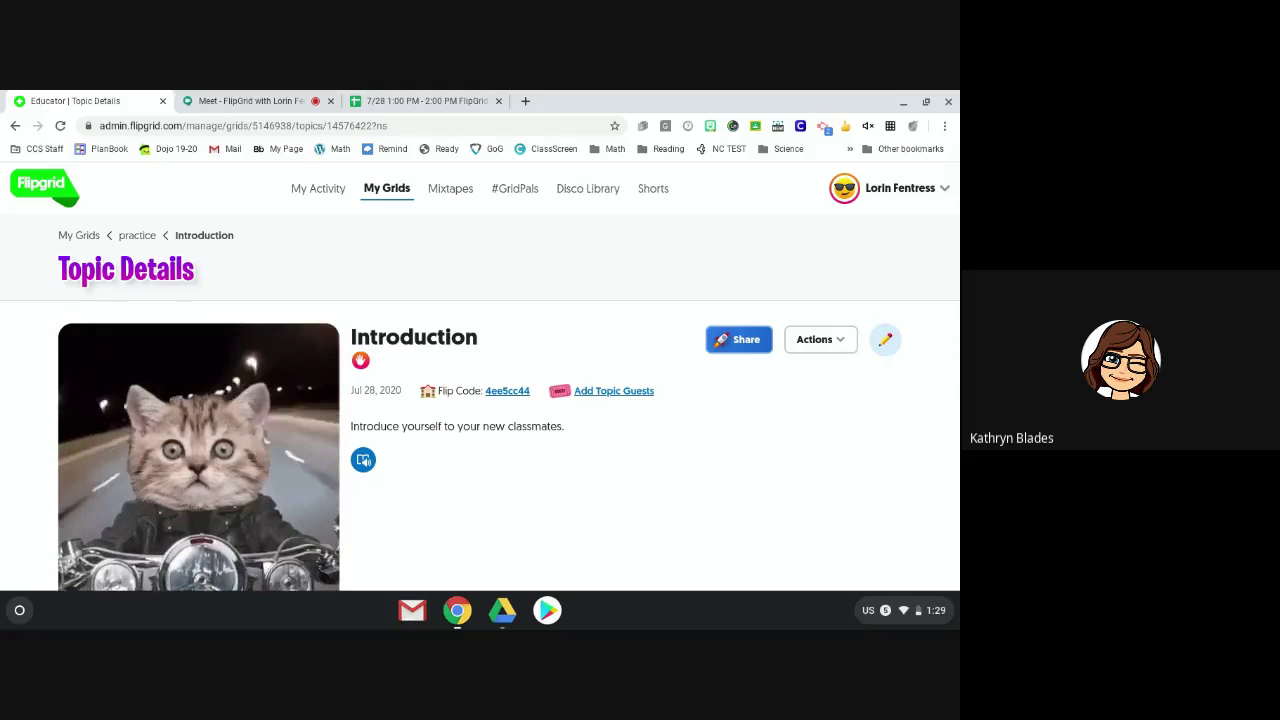
pyautogui.scroll(-4, 551, 363)
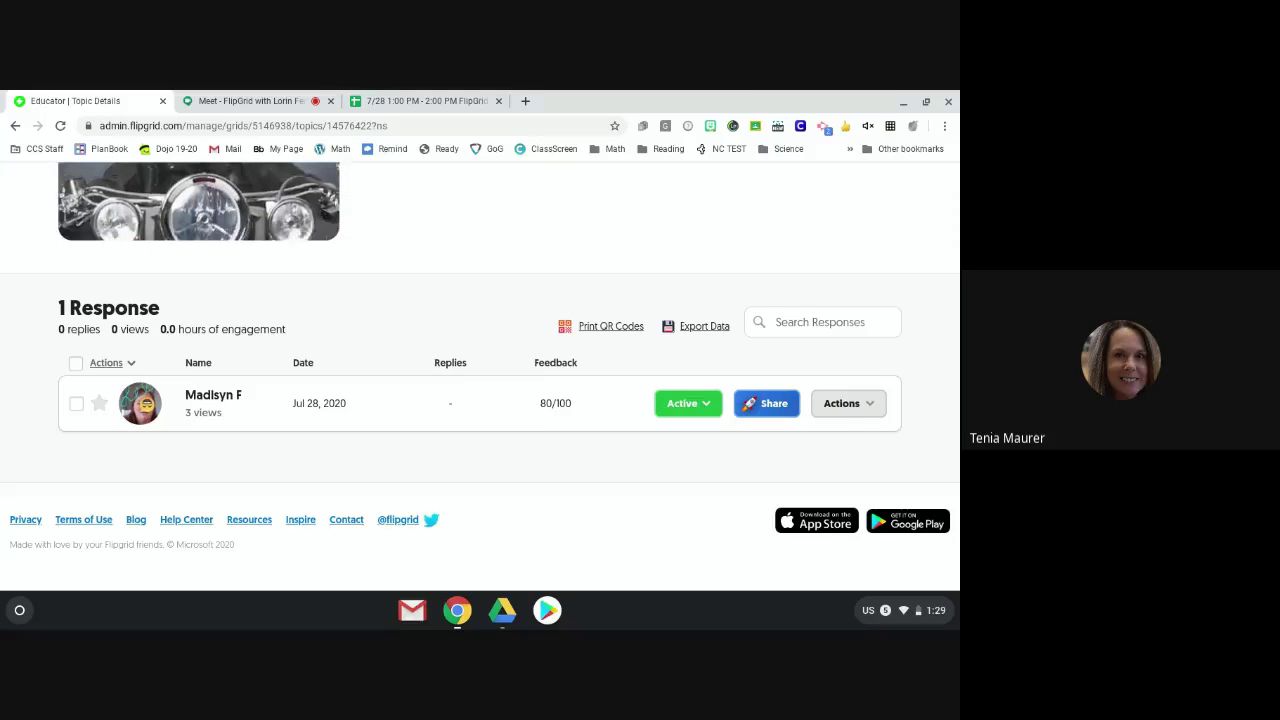
pyautogui.scroll(3, 558, 375)
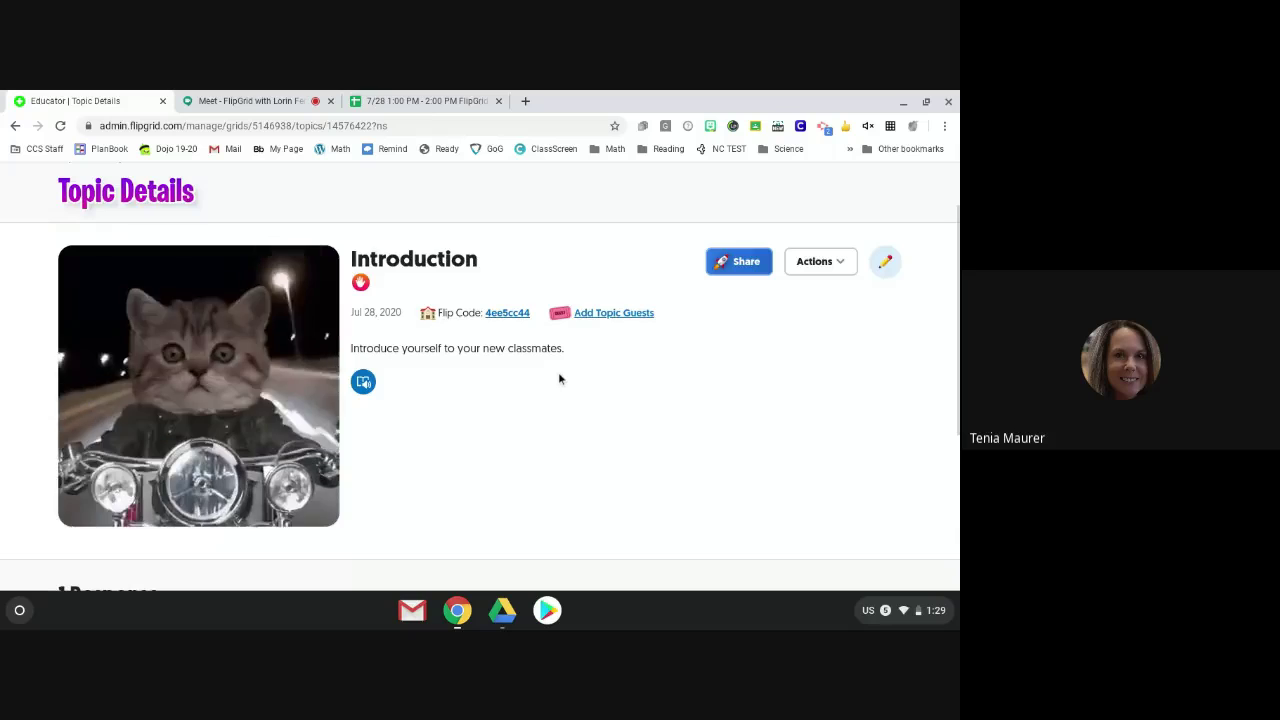
pyautogui.scroll(1, 563, 424)
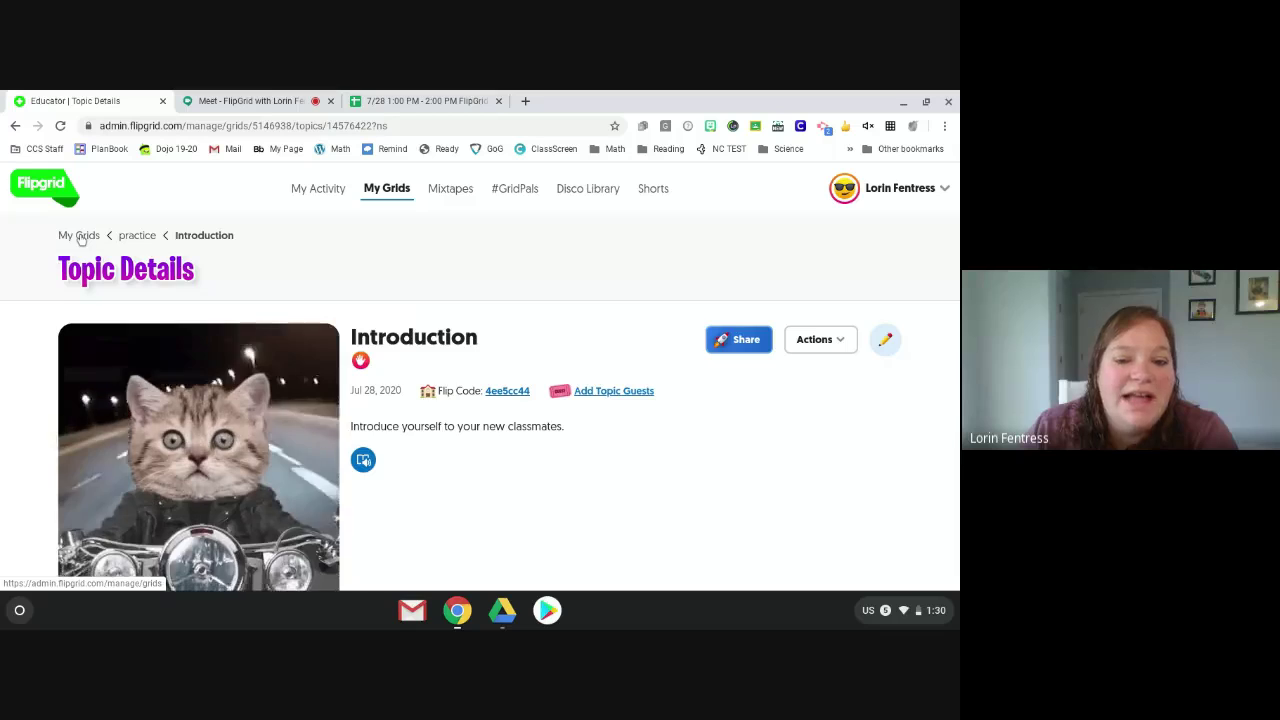
pyautogui.scroll(-1, 573, 308)
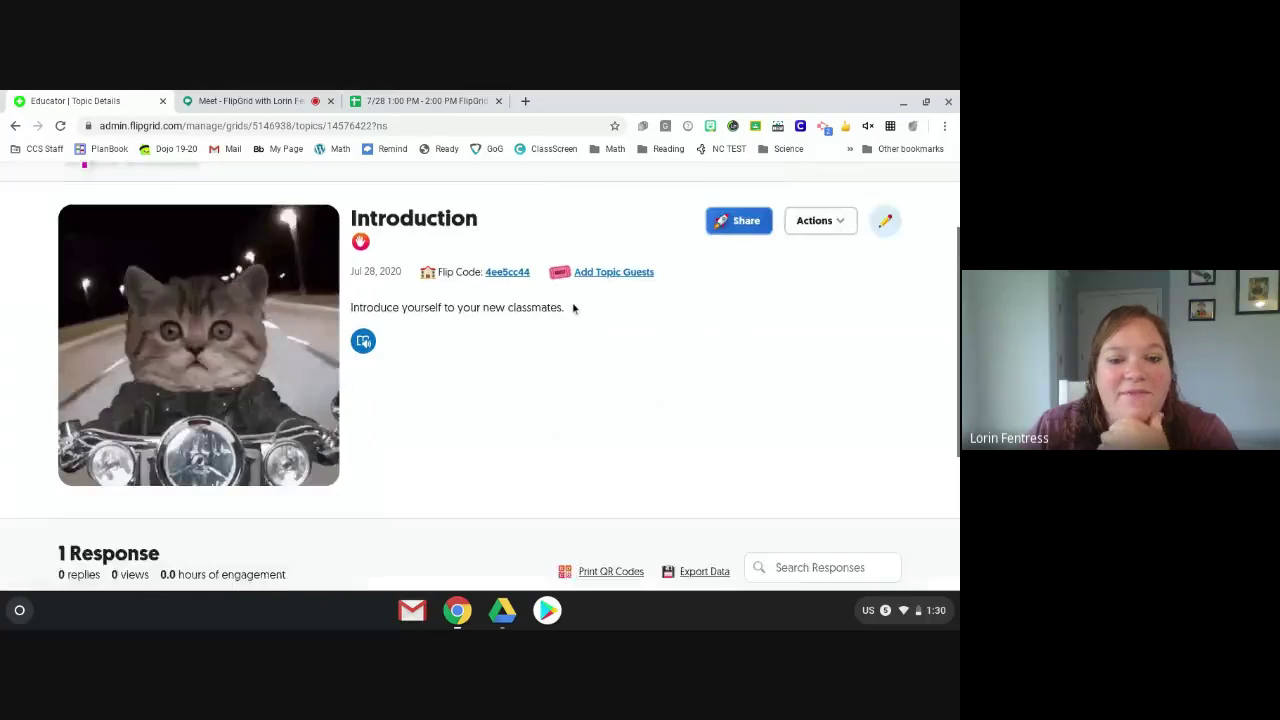
pyautogui.scroll(-1, 573, 308)
pyautogui.scroll(1, 571, 306)
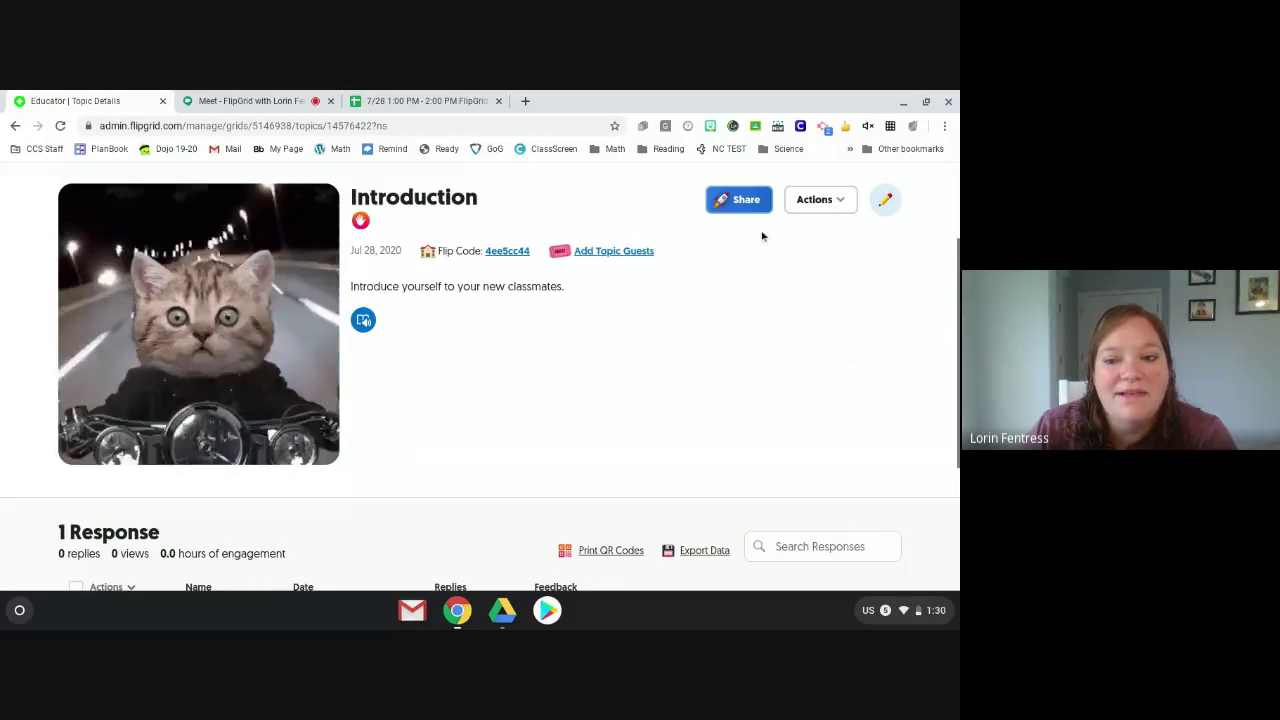
# - Duplicate the Introduction topic into the ELA grid, keeping only the topic without responses or replies
pyautogui.click(833, 199)
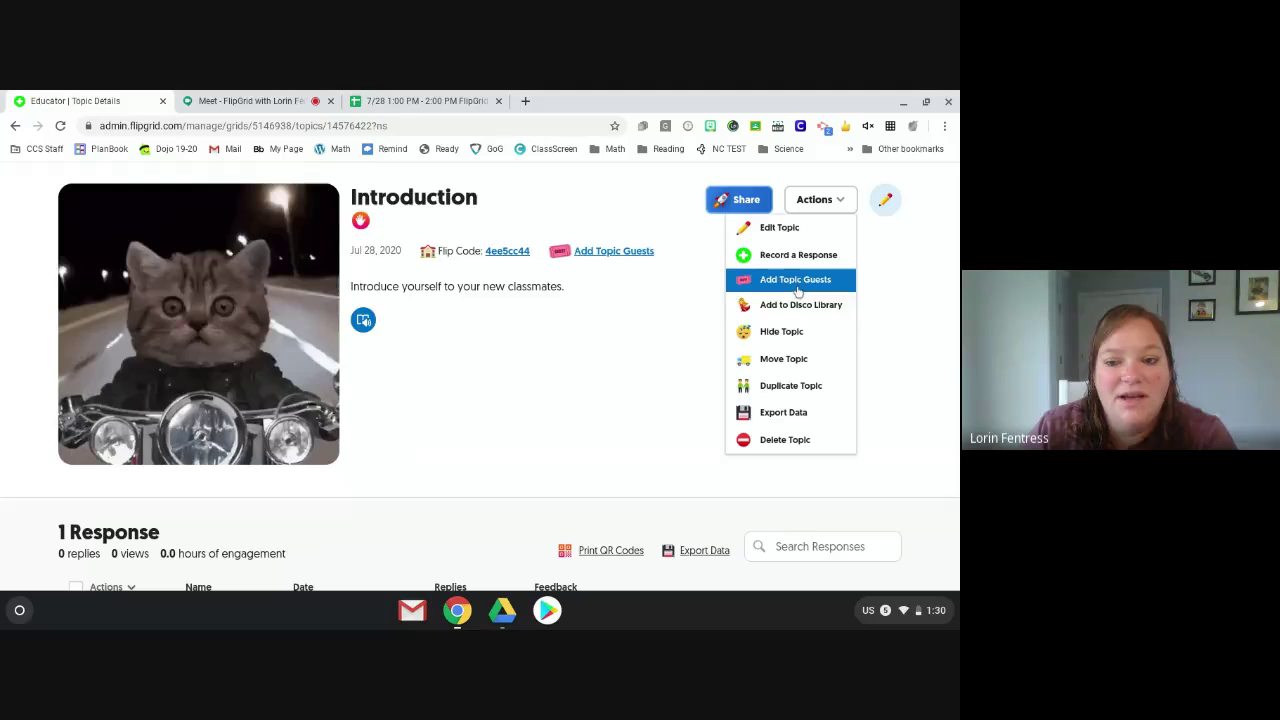
pyautogui.click(791, 388)
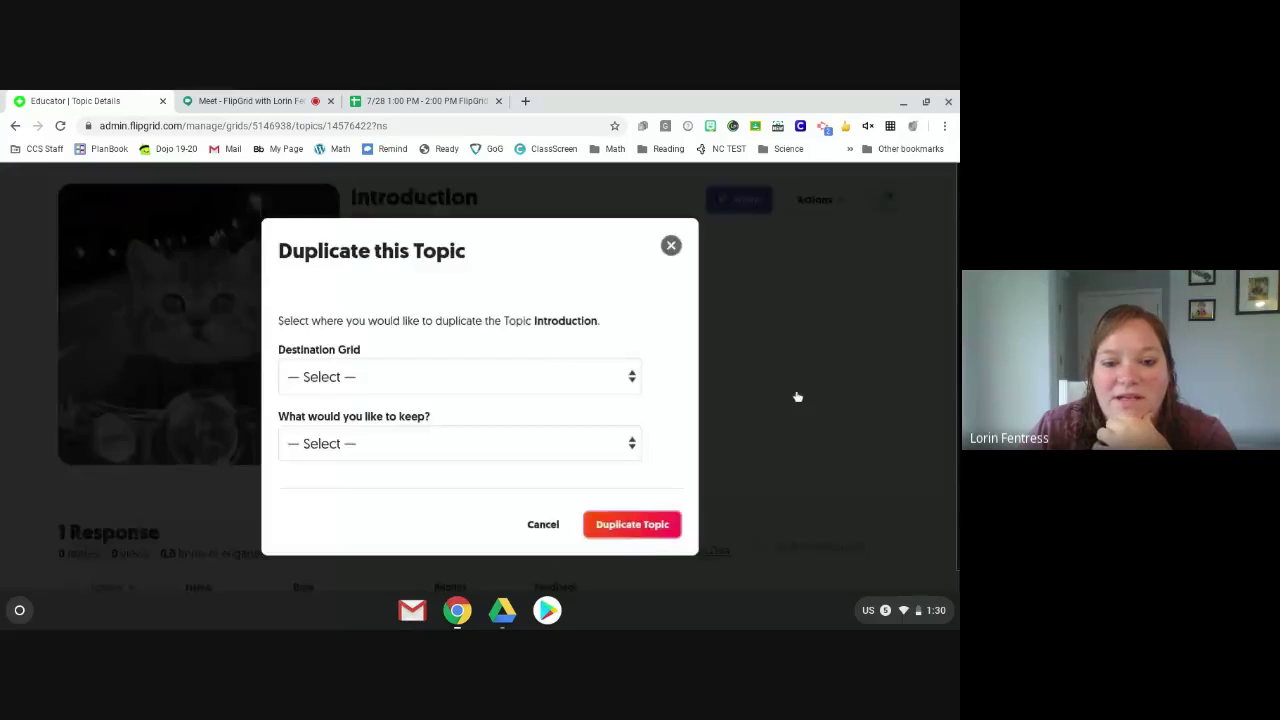
pyautogui.click(381, 378)
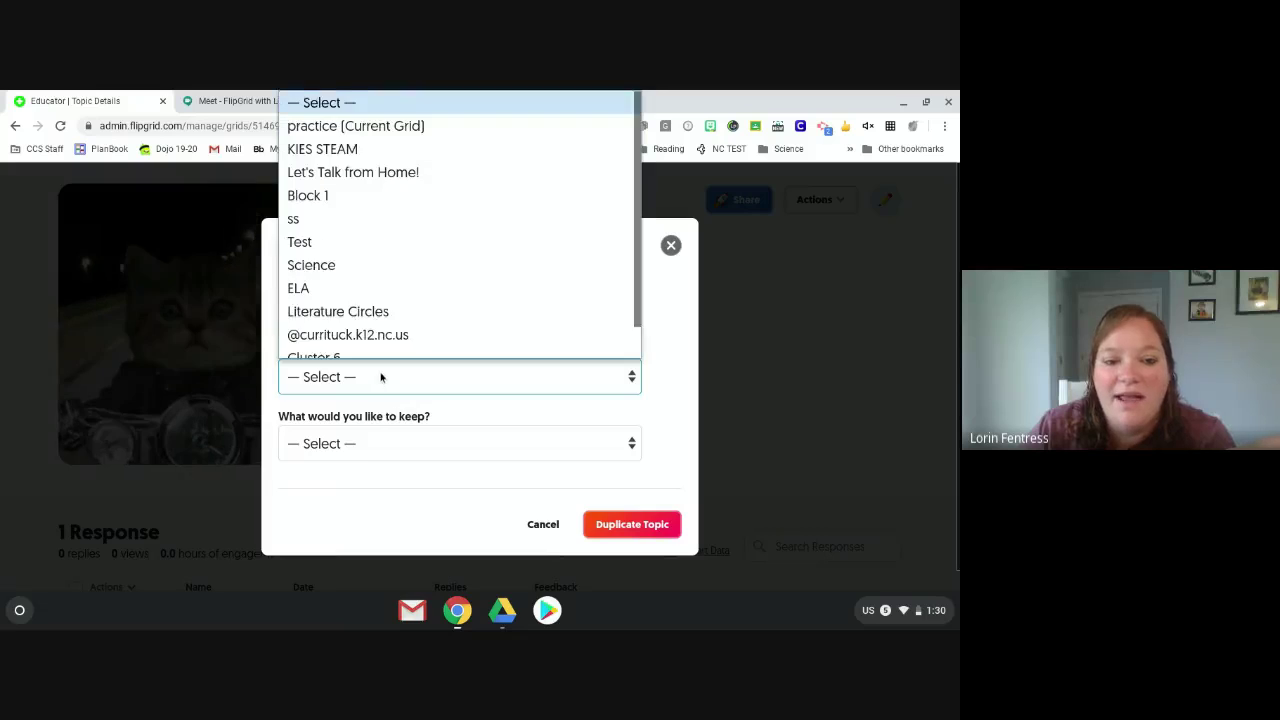
pyautogui.click(339, 277)
pyautogui.click(392, 445)
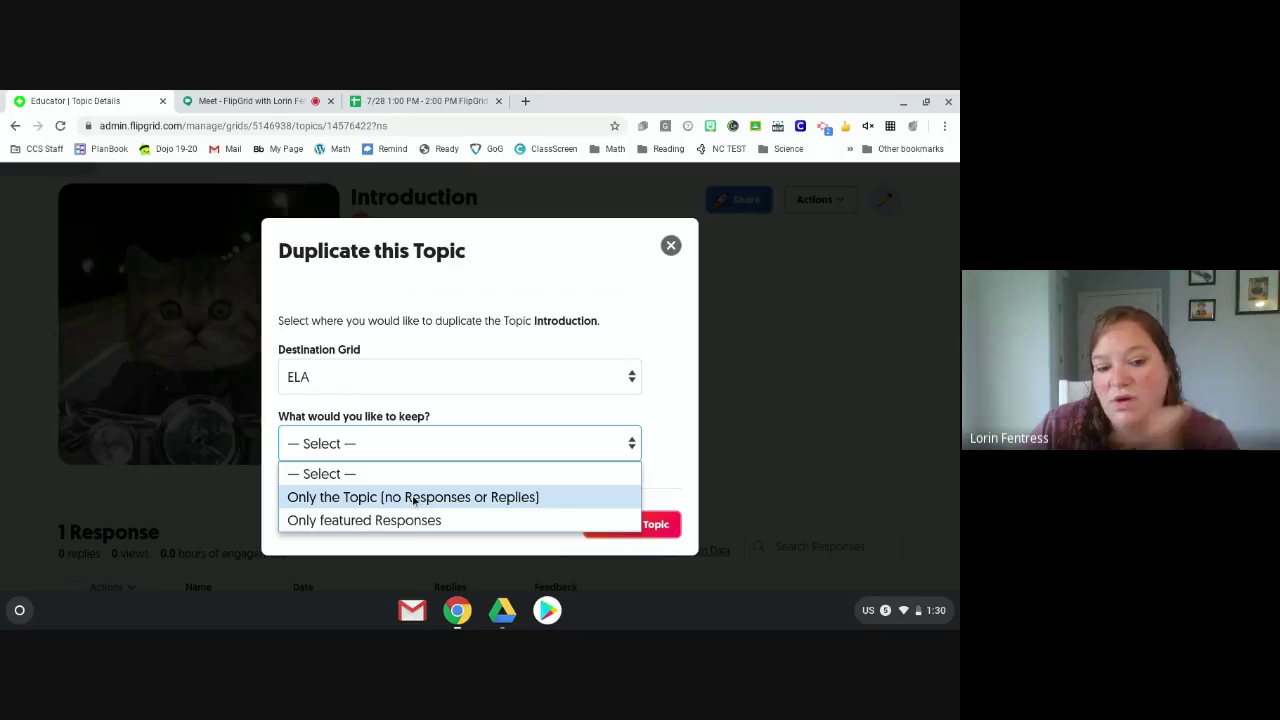
pyautogui.click(414, 497)
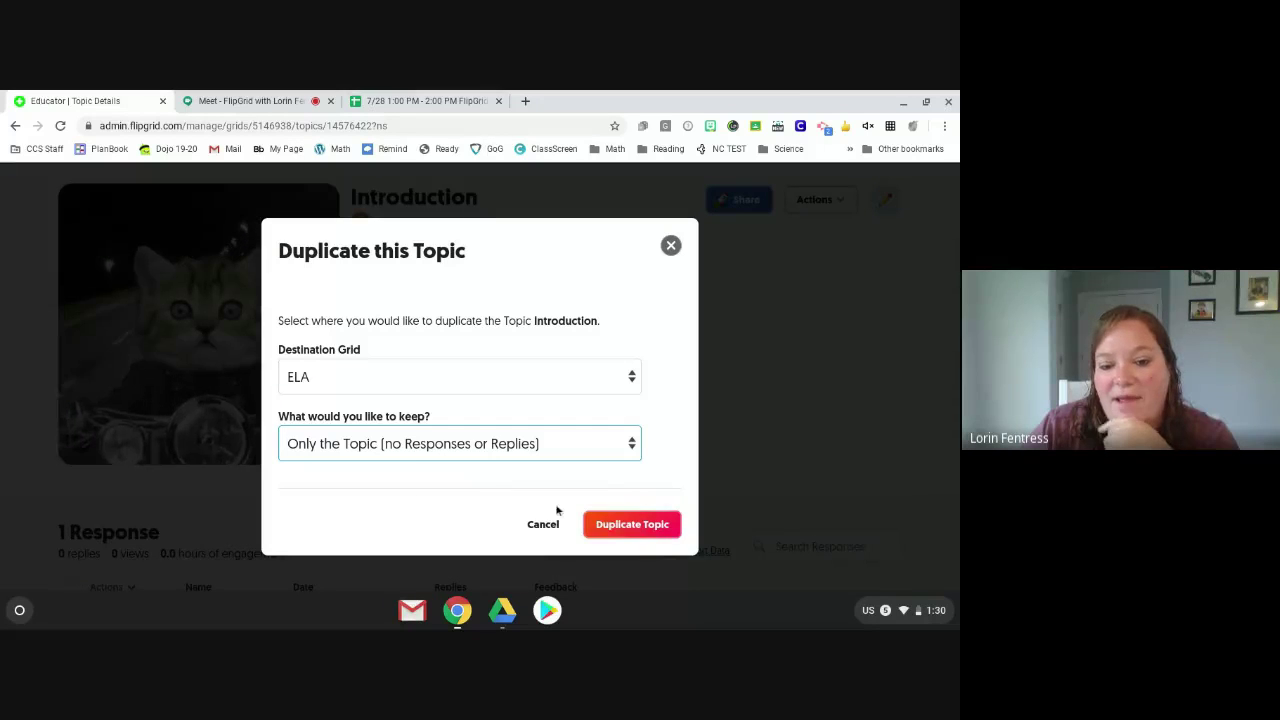
pyautogui.click(630, 526)
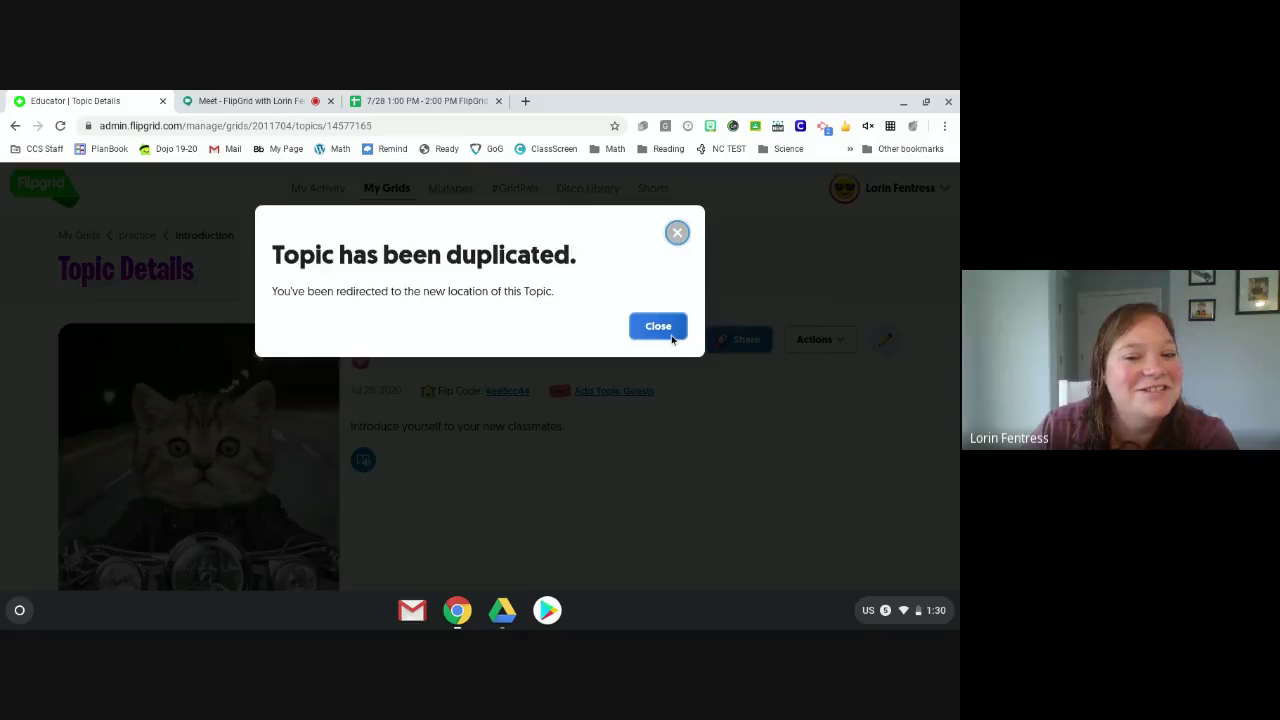
# - Dismiss the duplication confirmation and review the new ELA Introduction page showing 0 responses
pyautogui.click(658, 328)
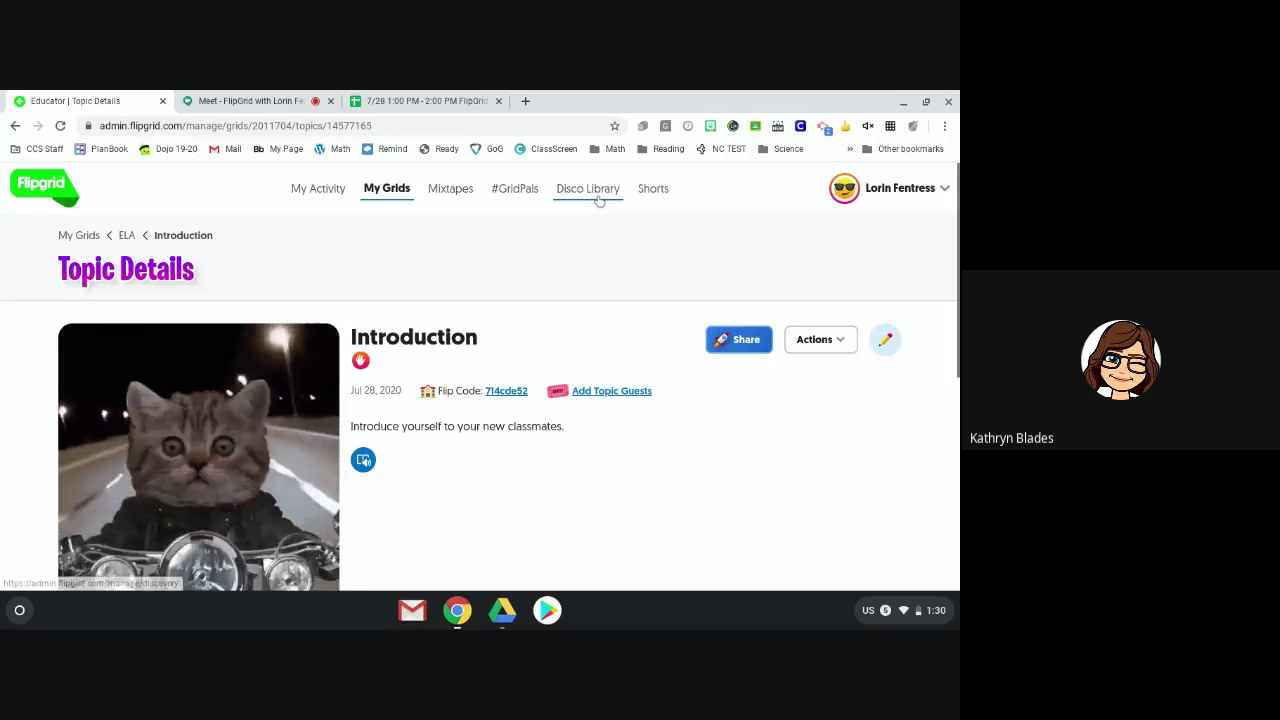
pyautogui.click(312, 99)
pyautogui.click(107, 97)
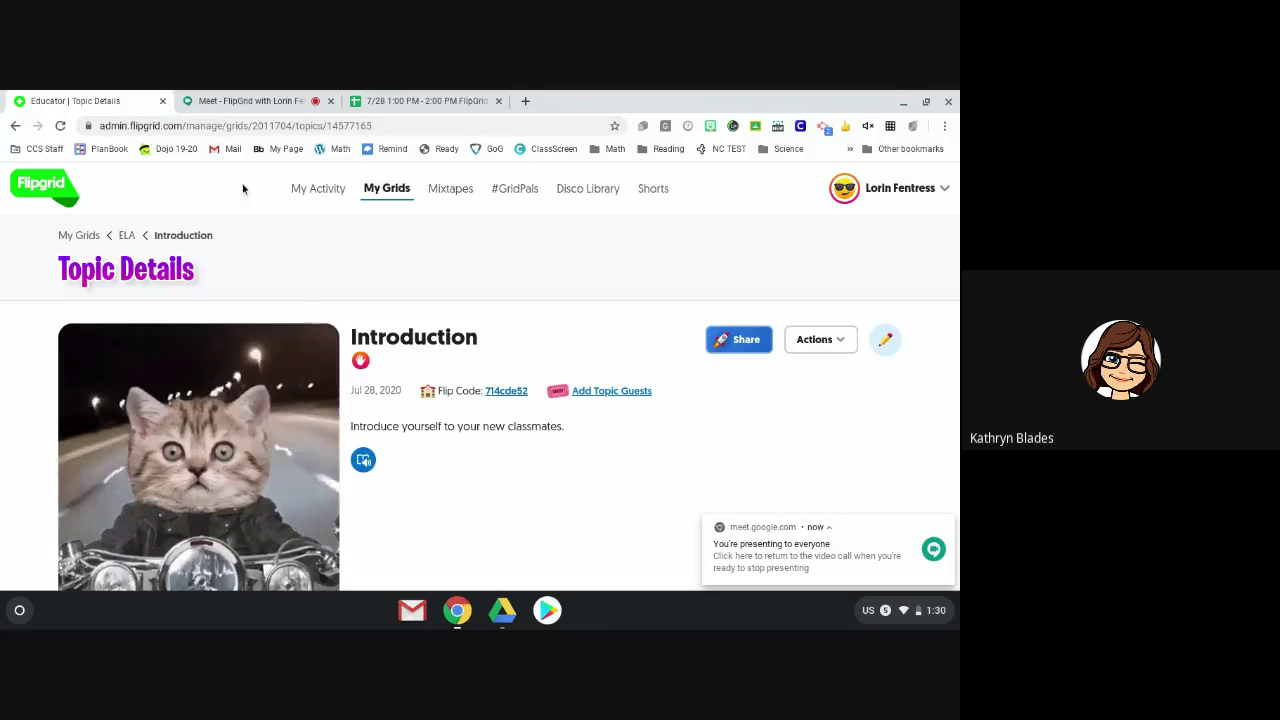
pyautogui.scroll(-2, 588, 387)
pyautogui.scroll(-3, 589, 385)
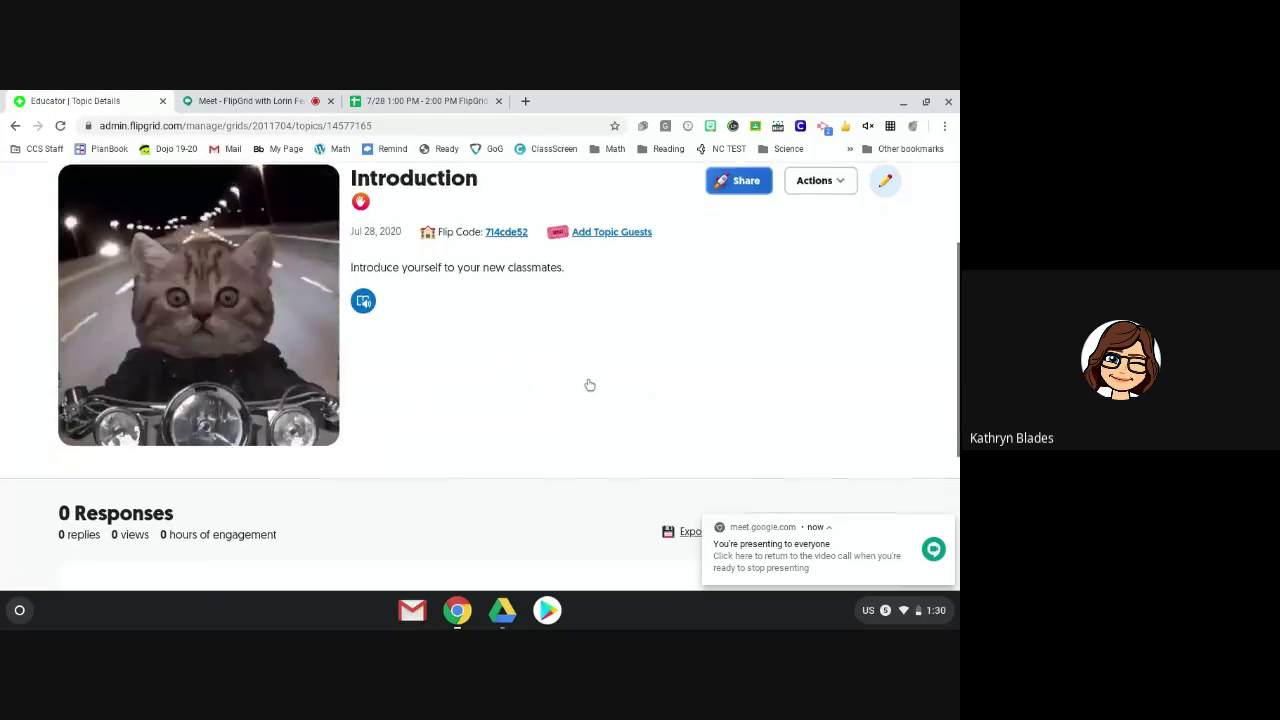
pyautogui.scroll(3, 797, 452)
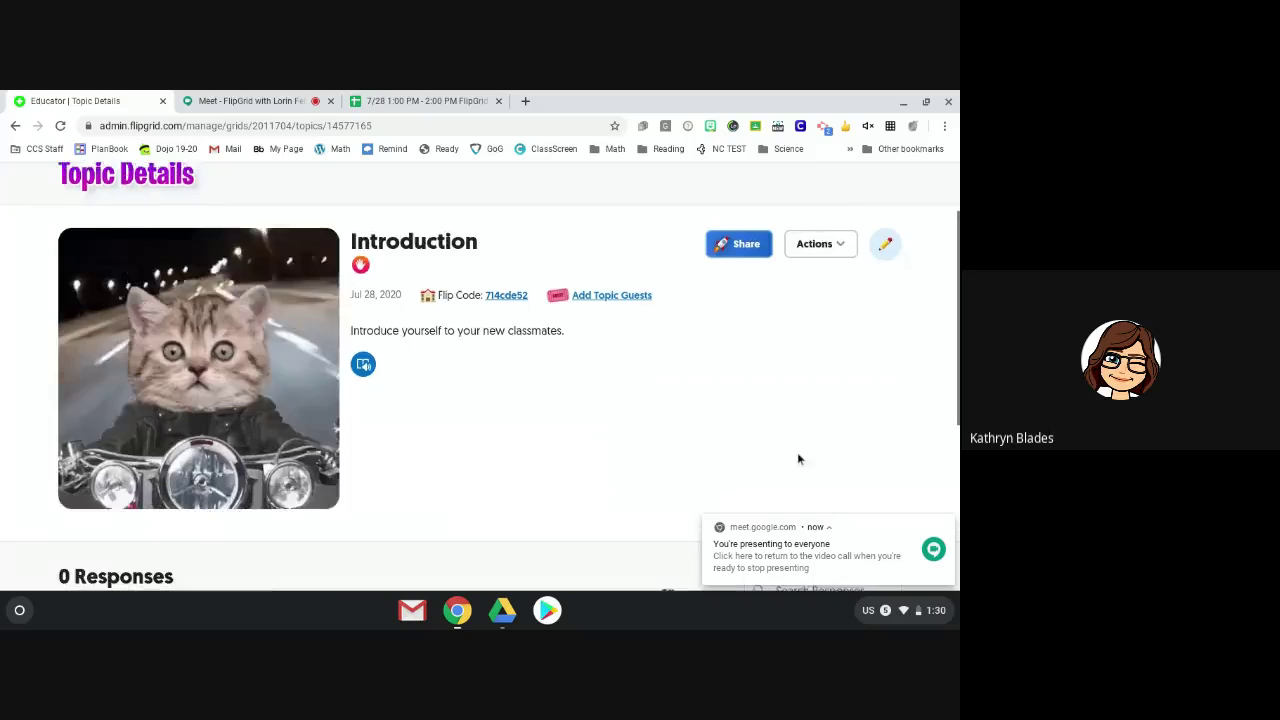
pyautogui.scroll(-3, 782, 454)
pyautogui.scroll(3, 783, 458)
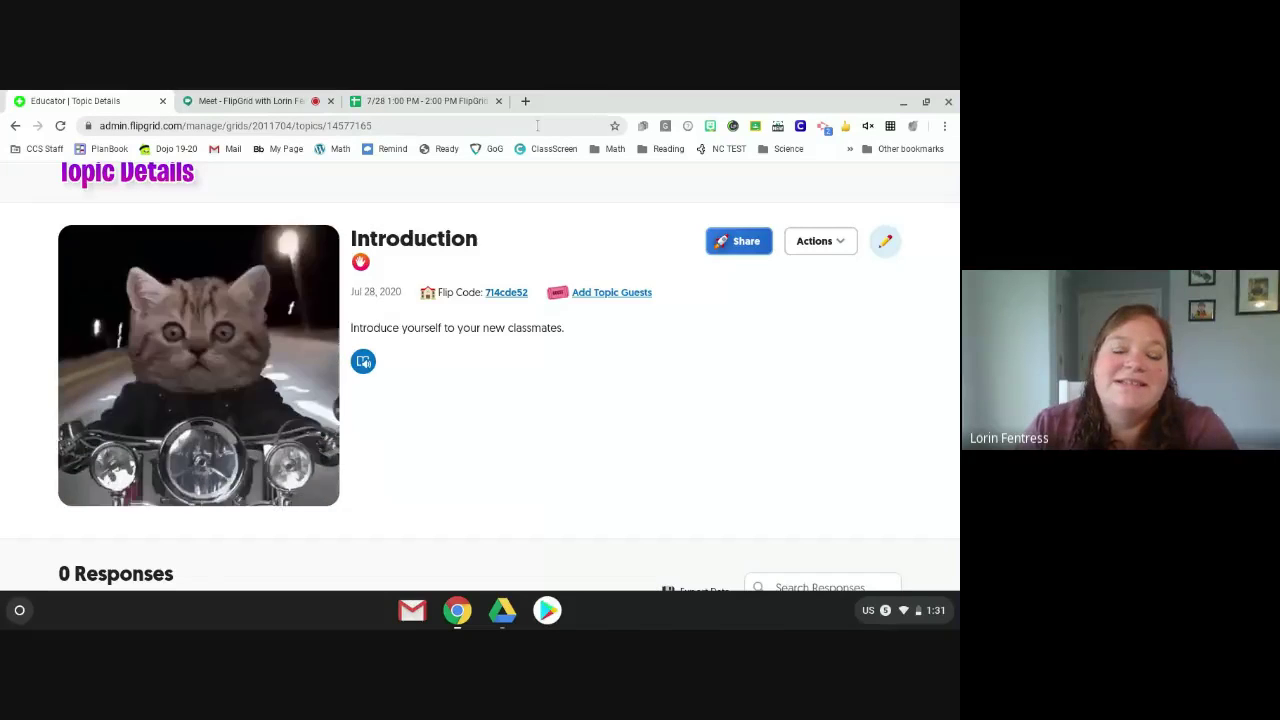
# - Copy the Introduction topic's share link and preview its QR code
pyautogui.click(740, 241)
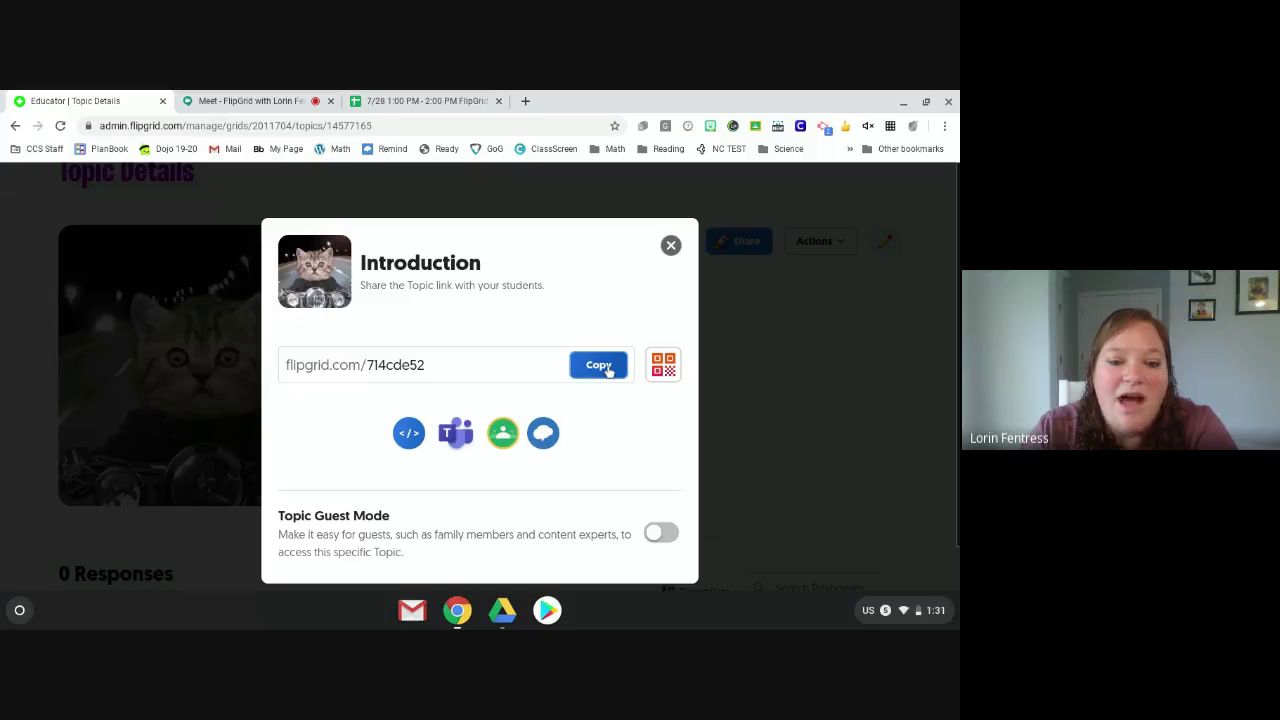
pyautogui.click(598, 365)
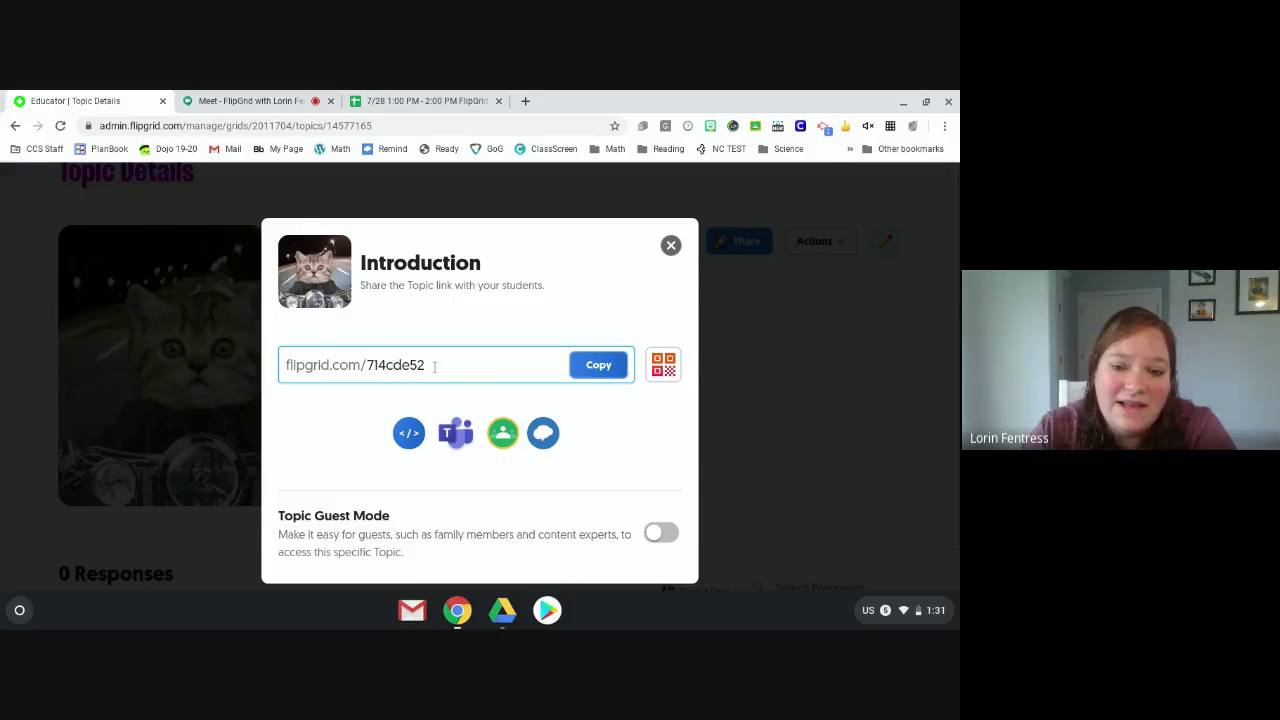
pyautogui.click(663, 365)
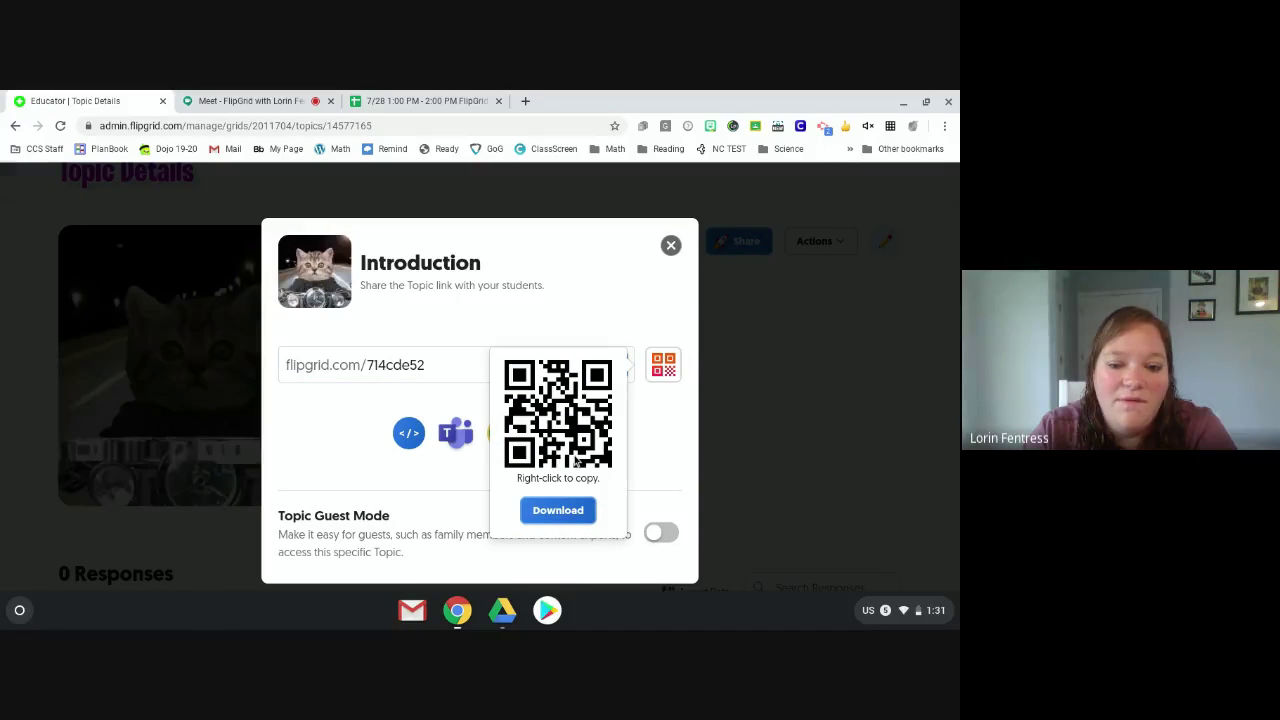
pyautogui.click(548, 311)
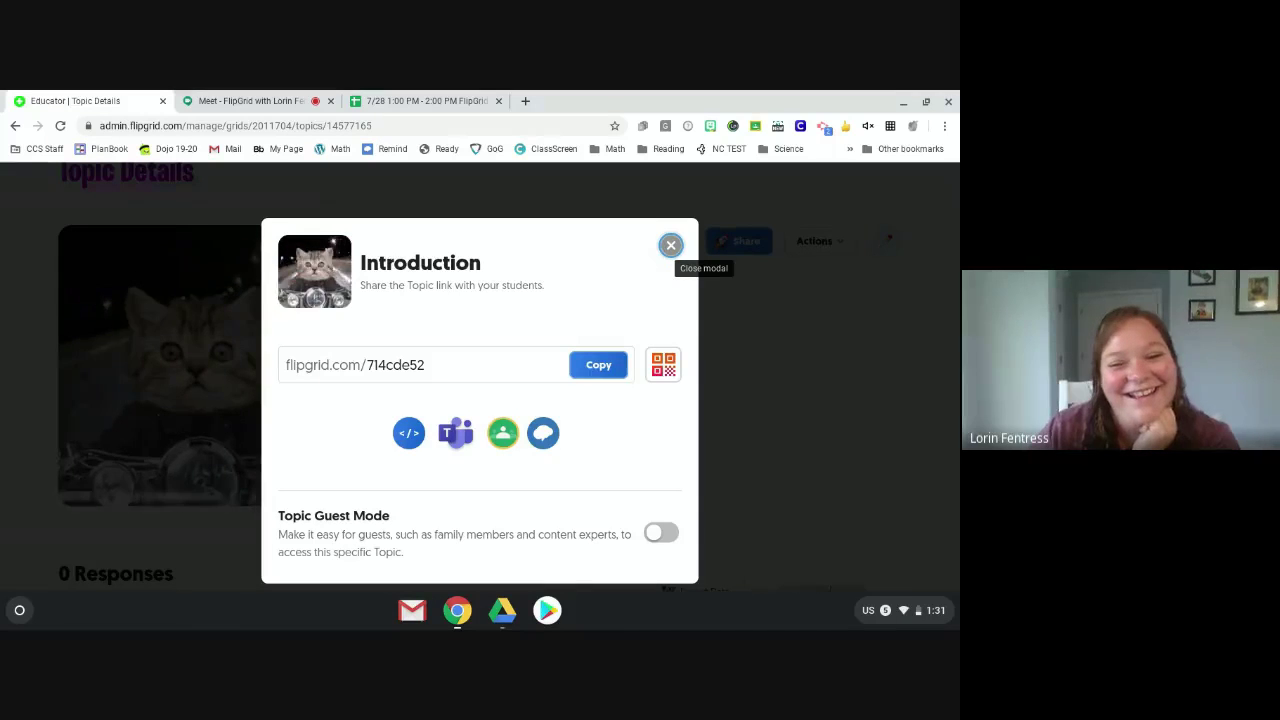
# - Reopen the topic's share window to show the QR code again, then close it
pyautogui.click(669, 242)
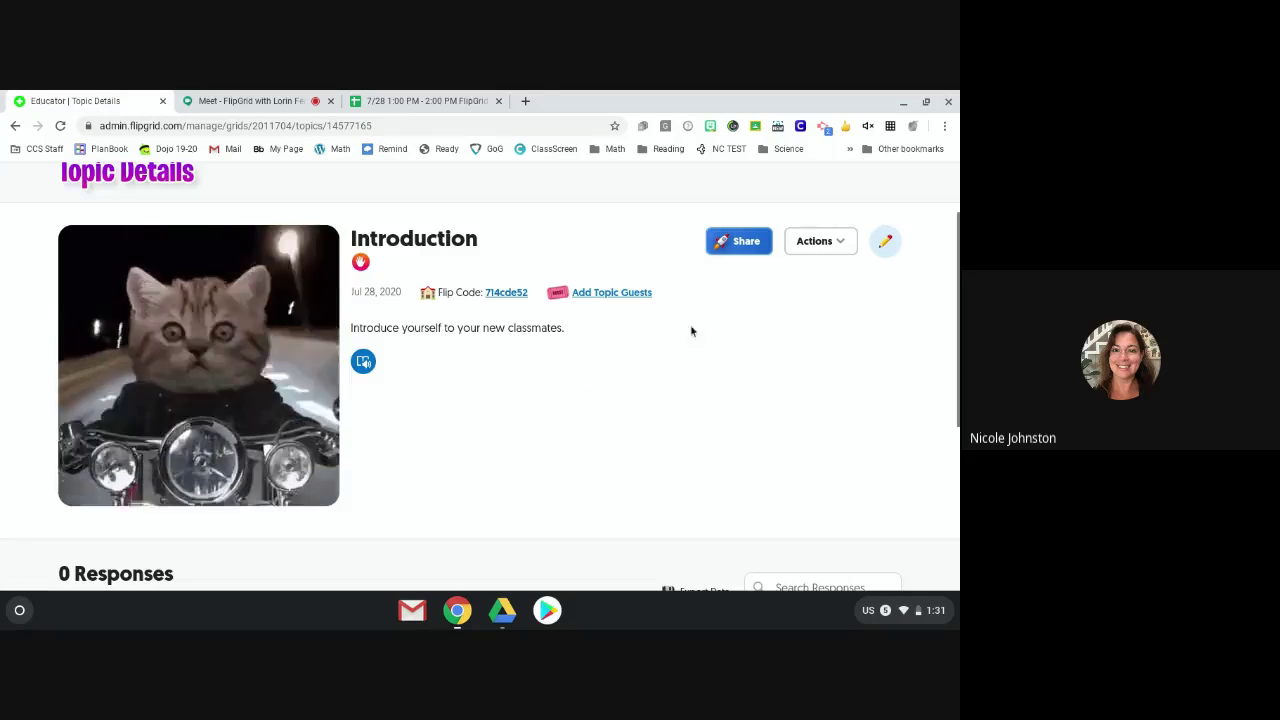
pyautogui.scroll(2, 780, 305)
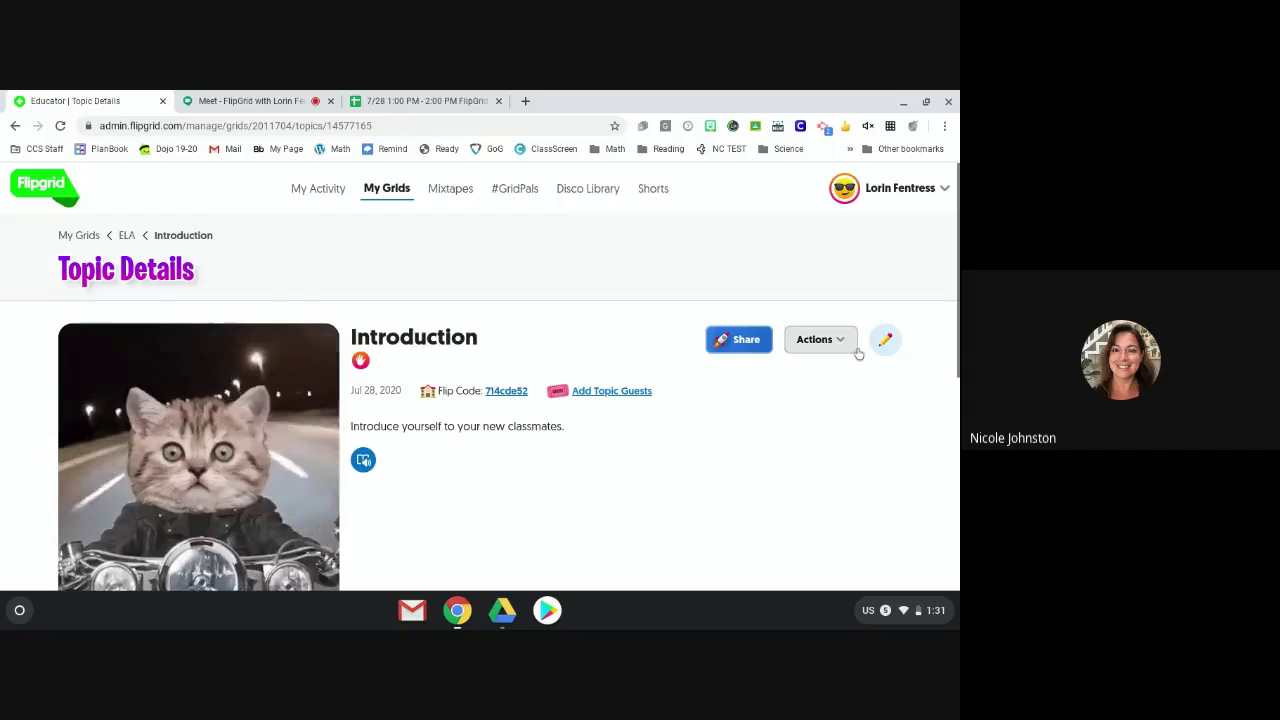
pyautogui.click(737, 342)
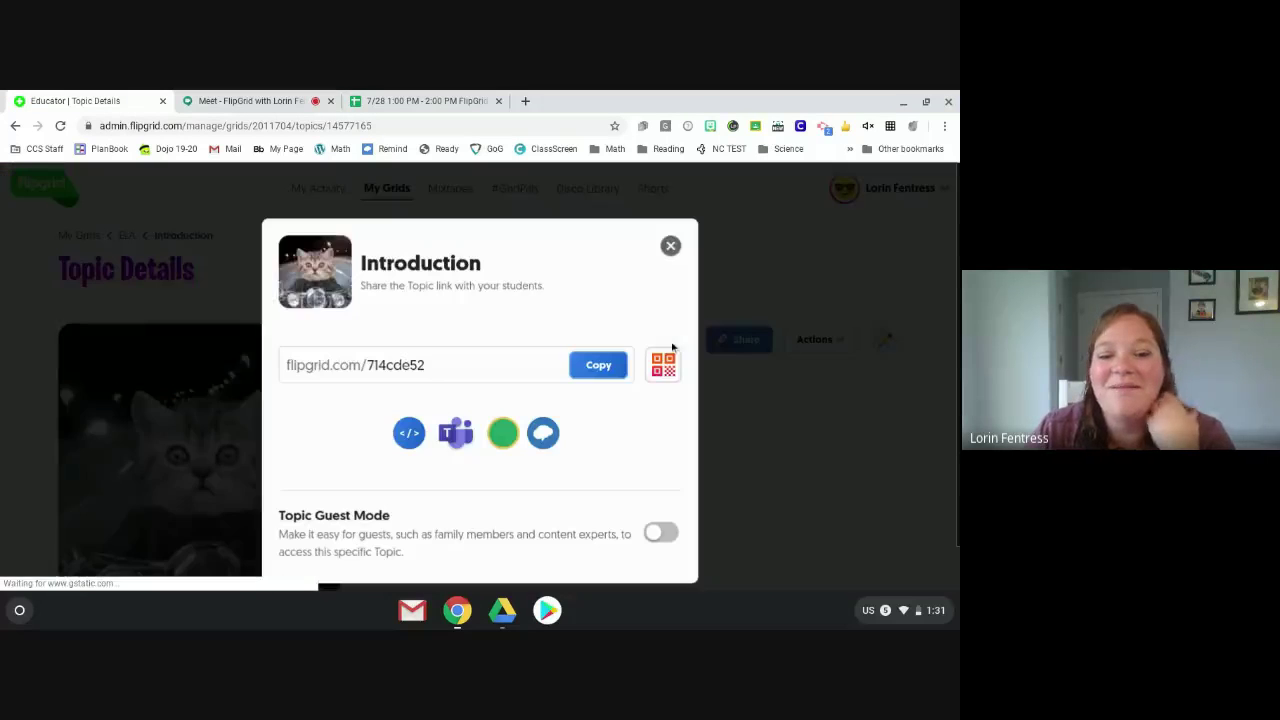
pyautogui.click(672, 368)
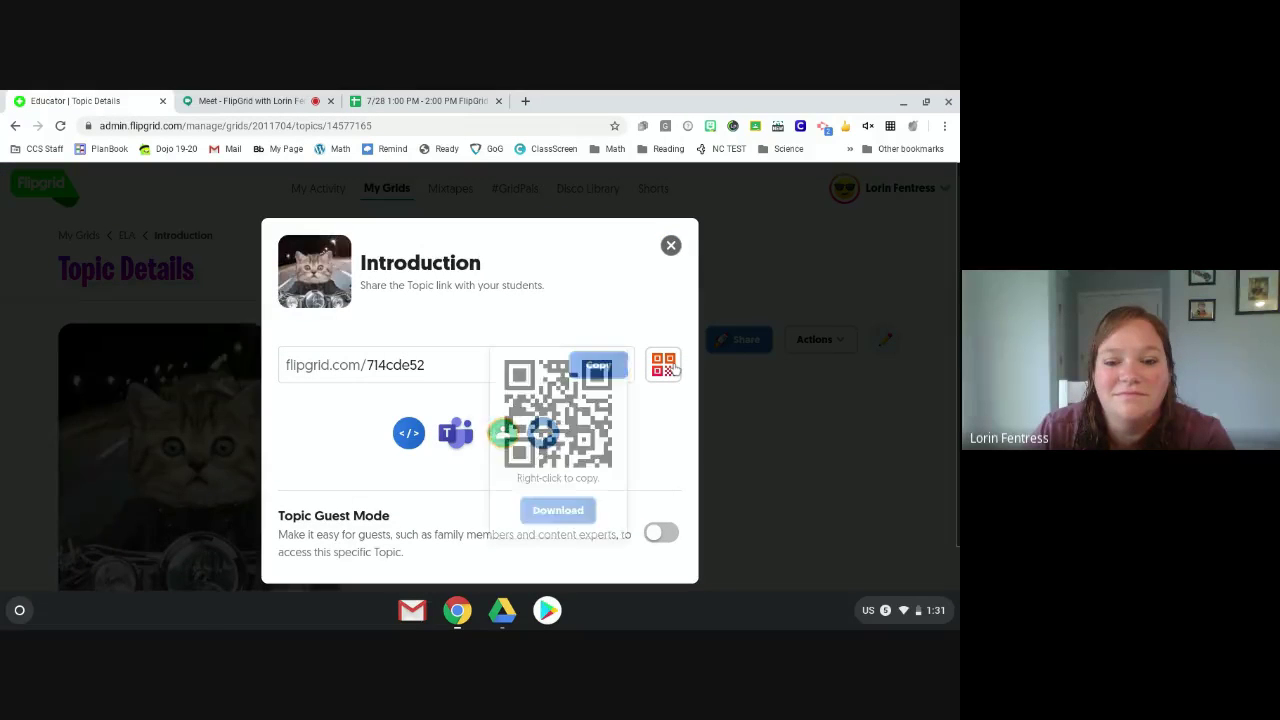
pyautogui.click(671, 246)
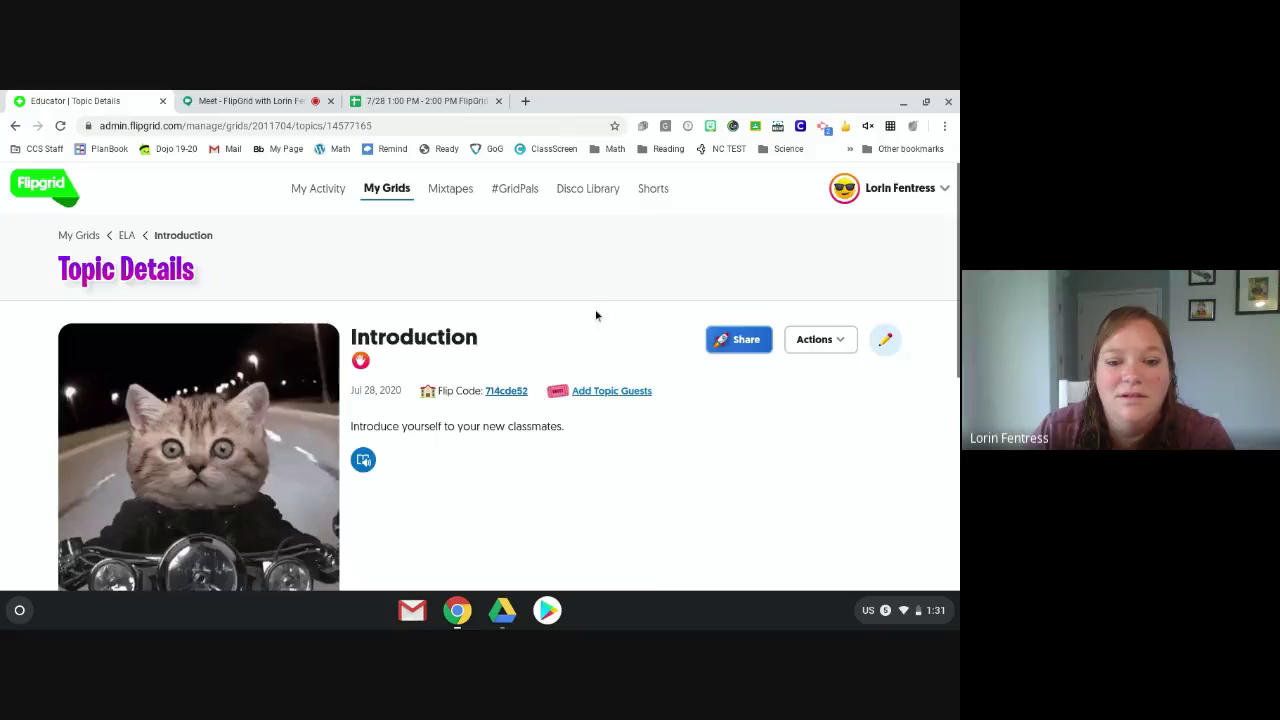
pyautogui.scroll(-5, 599, 330)
pyautogui.scroll(5, 599, 330)
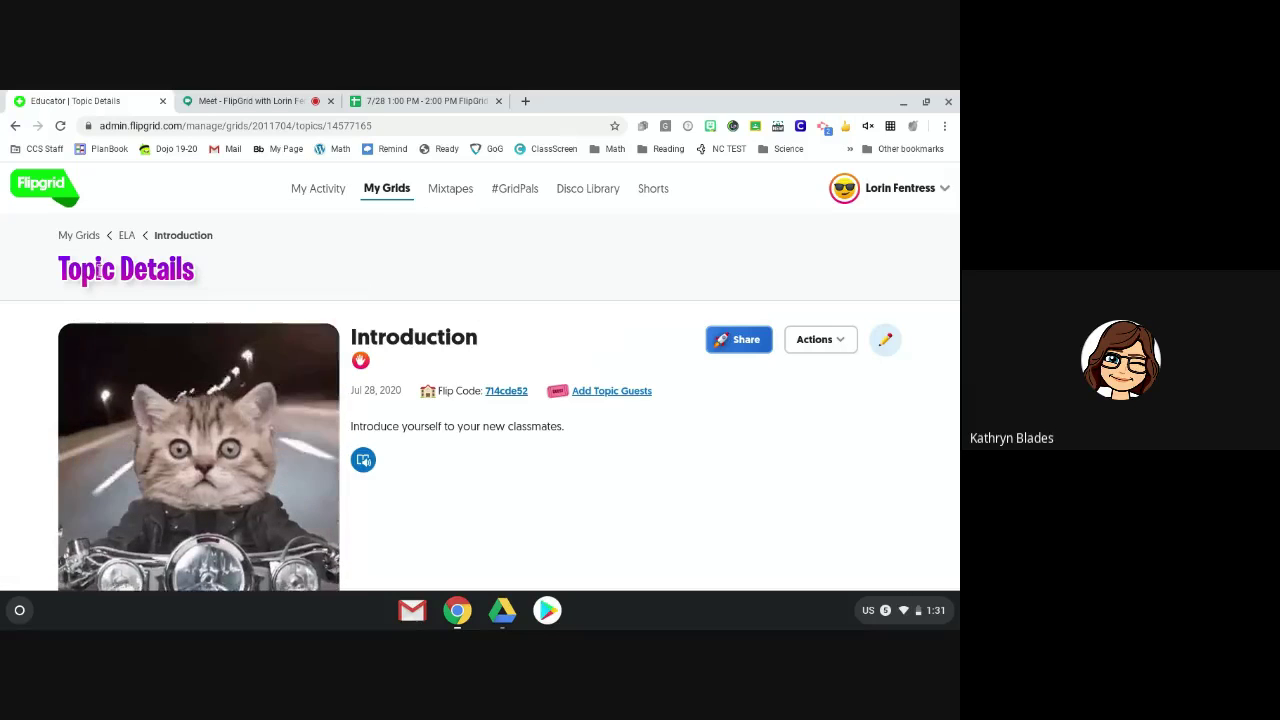
# - Open My Activity and scroll its stats: 12 grids, 31 topics, 261 videos, 2,948 views
pyautogui.click(313, 192)
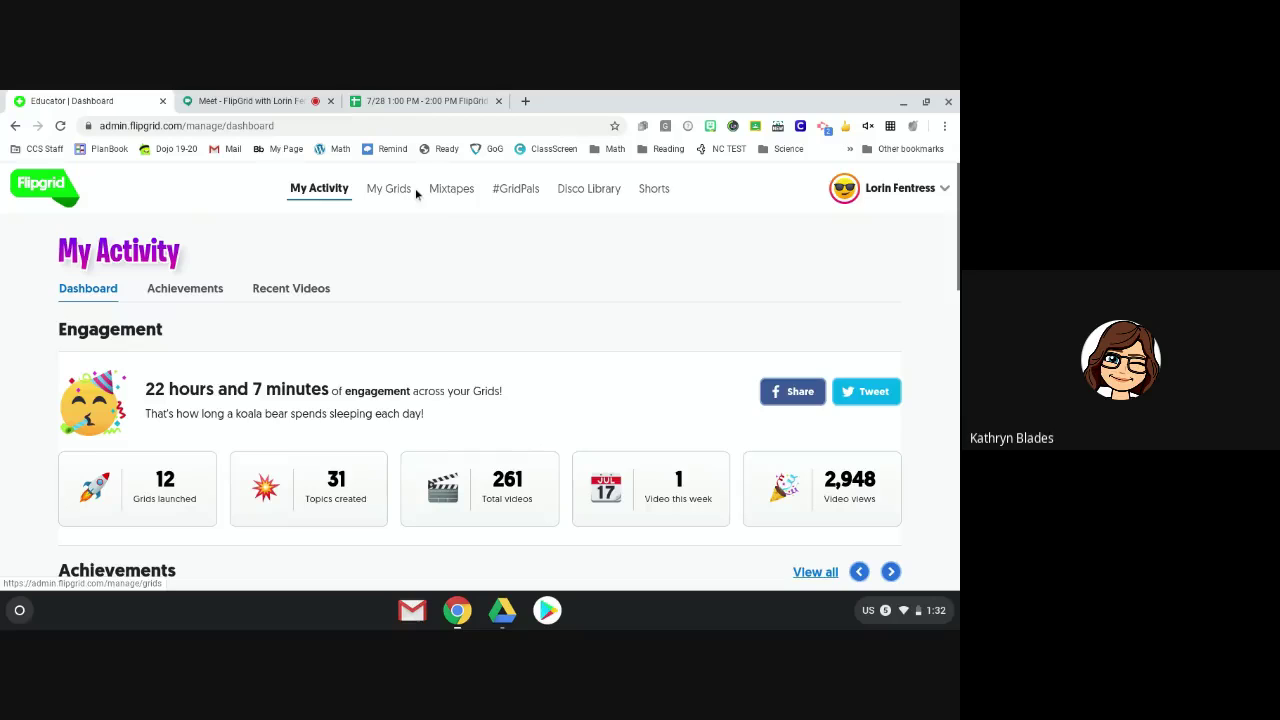
pyautogui.scroll(-3, 434, 230)
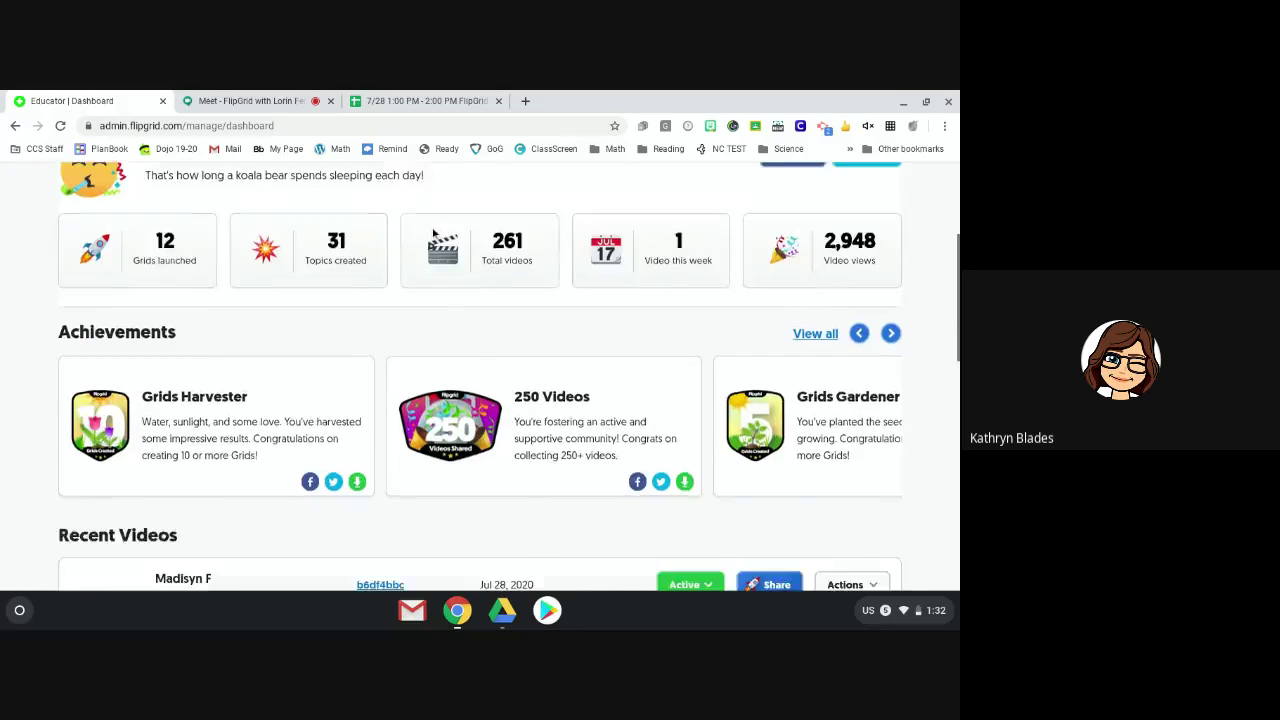
pyautogui.scroll(-3, 433, 233)
pyautogui.scroll(5, 433, 233)
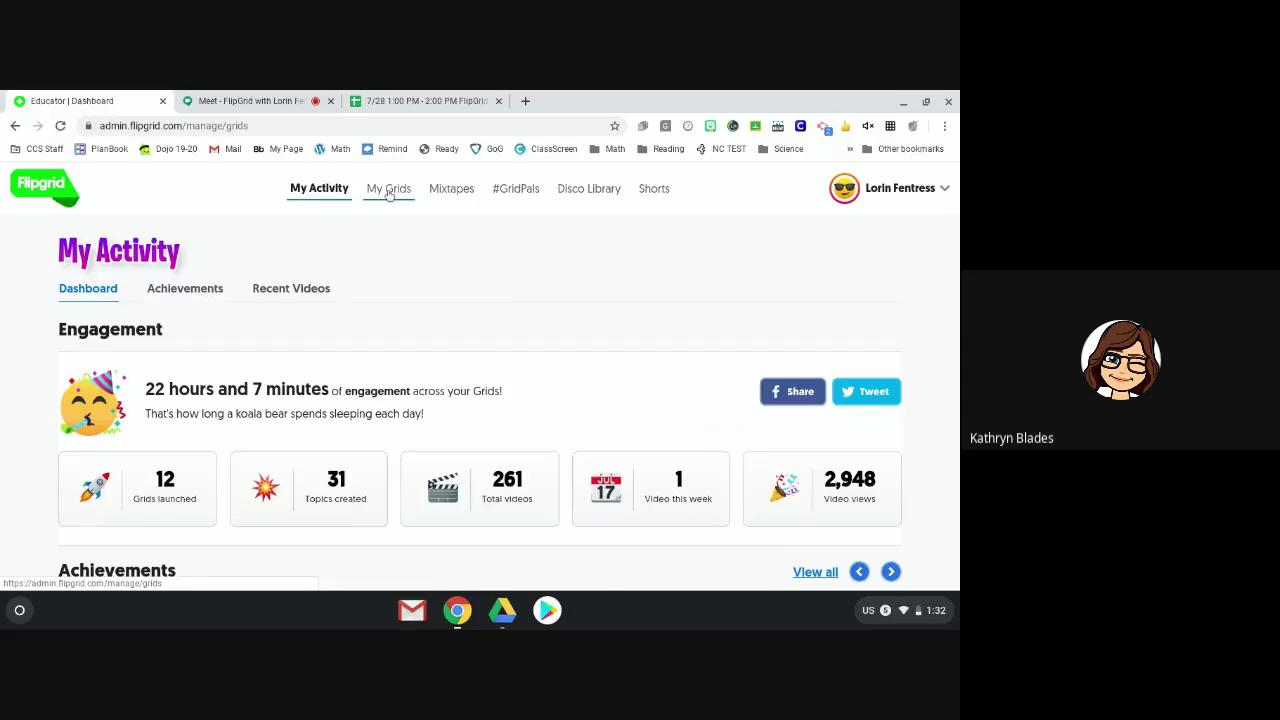
# - Open My Grids and scroll through all 12 grids, from ELA down to Social Studies
pyautogui.click(389, 190)
pyautogui.scroll(-2, 430, 300)
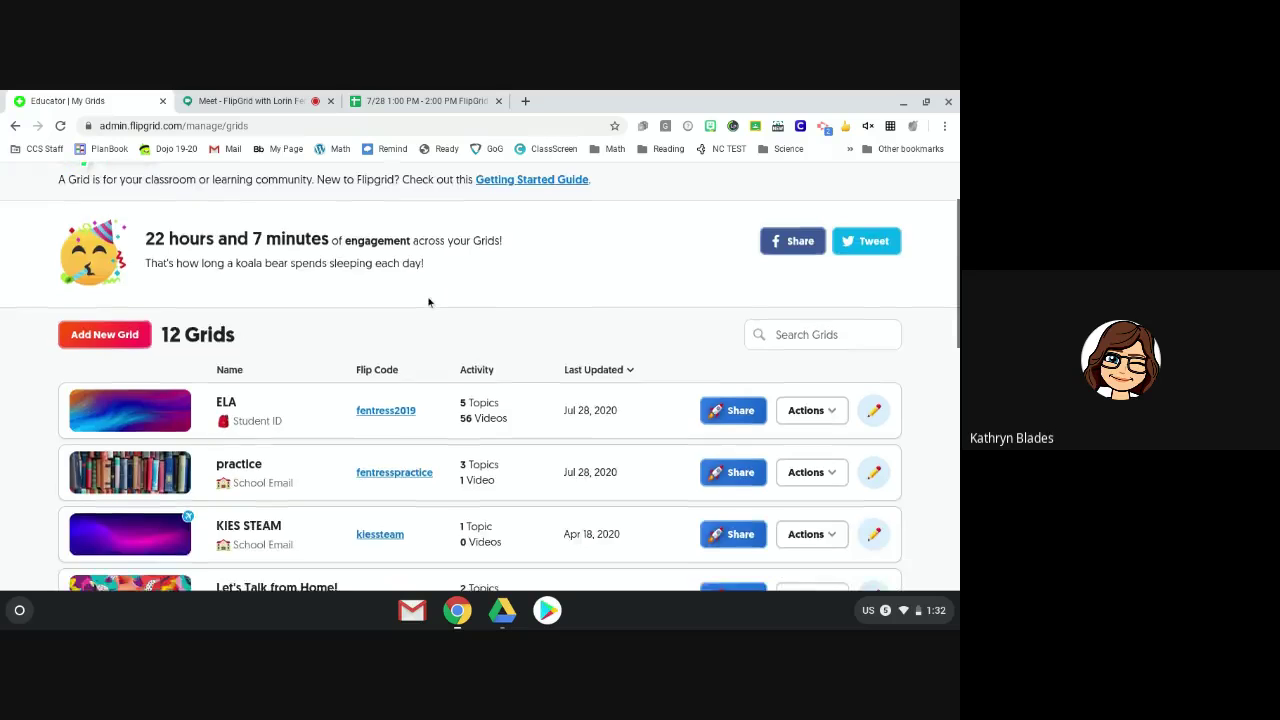
pyautogui.scroll(-3, 429, 302)
pyautogui.scroll(-5, 429, 302)
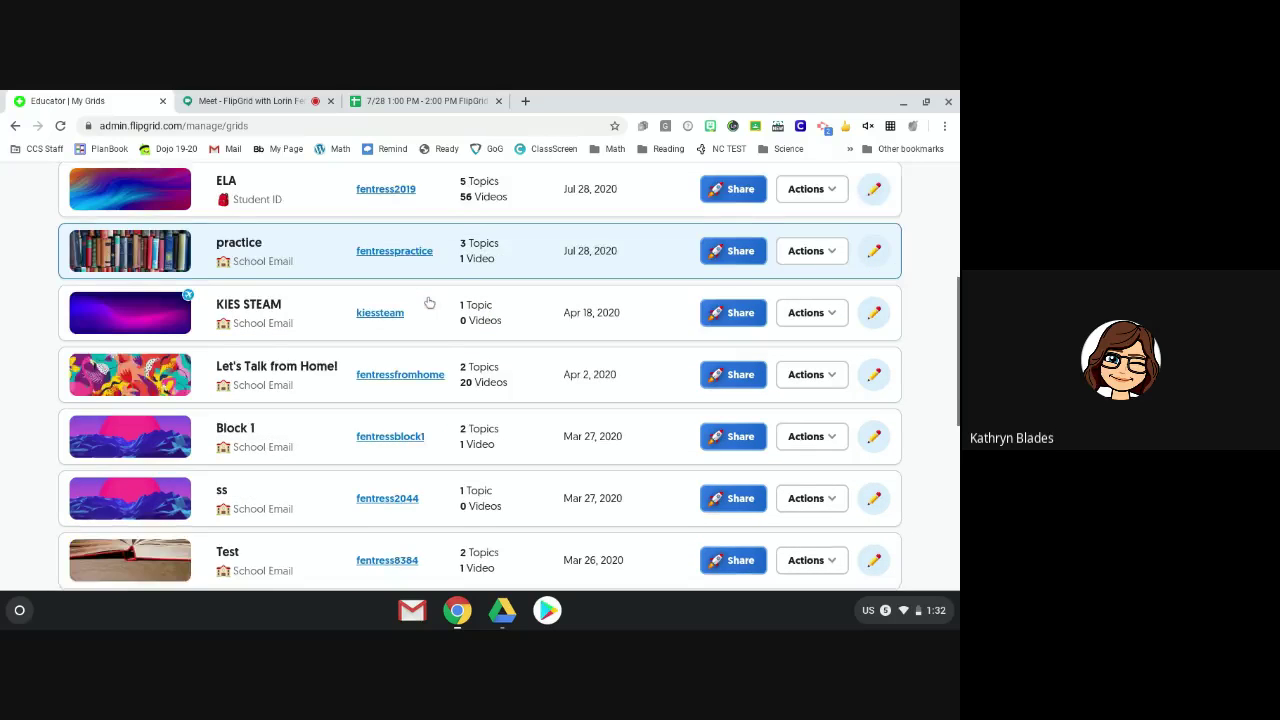
pyautogui.scroll(3, 429, 302)
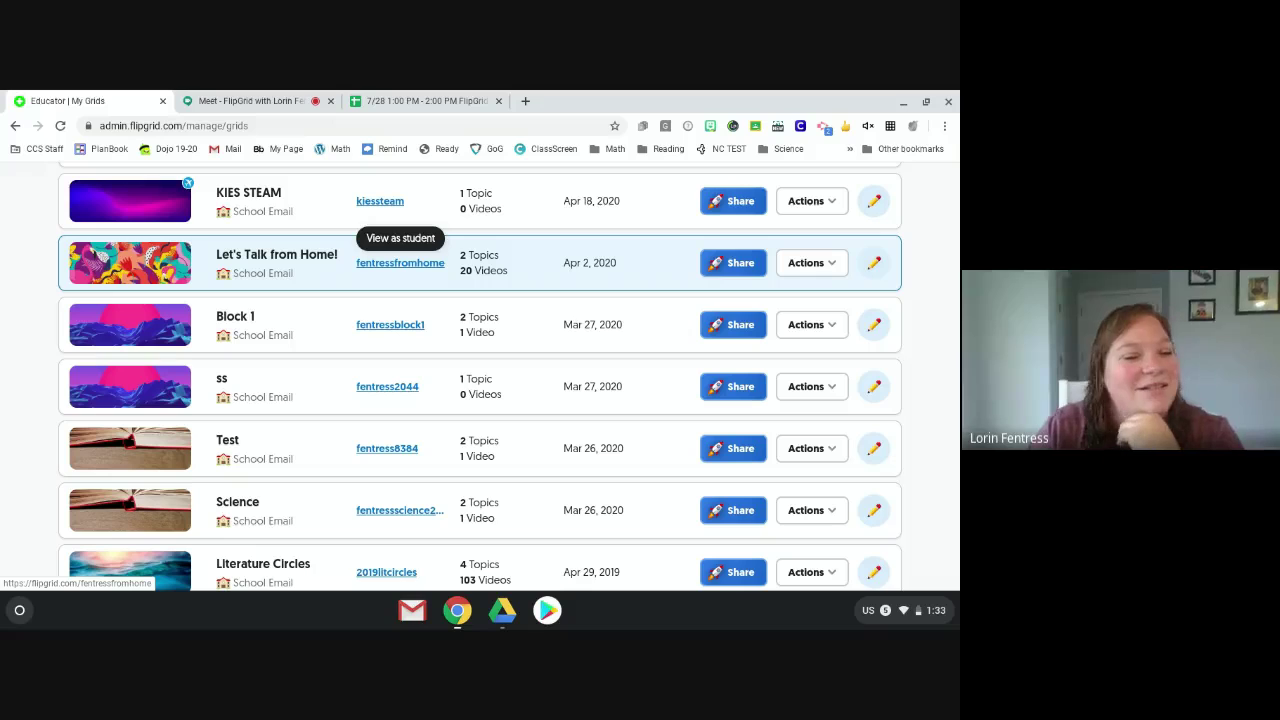
pyautogui.scroll(-3, 375, 464)
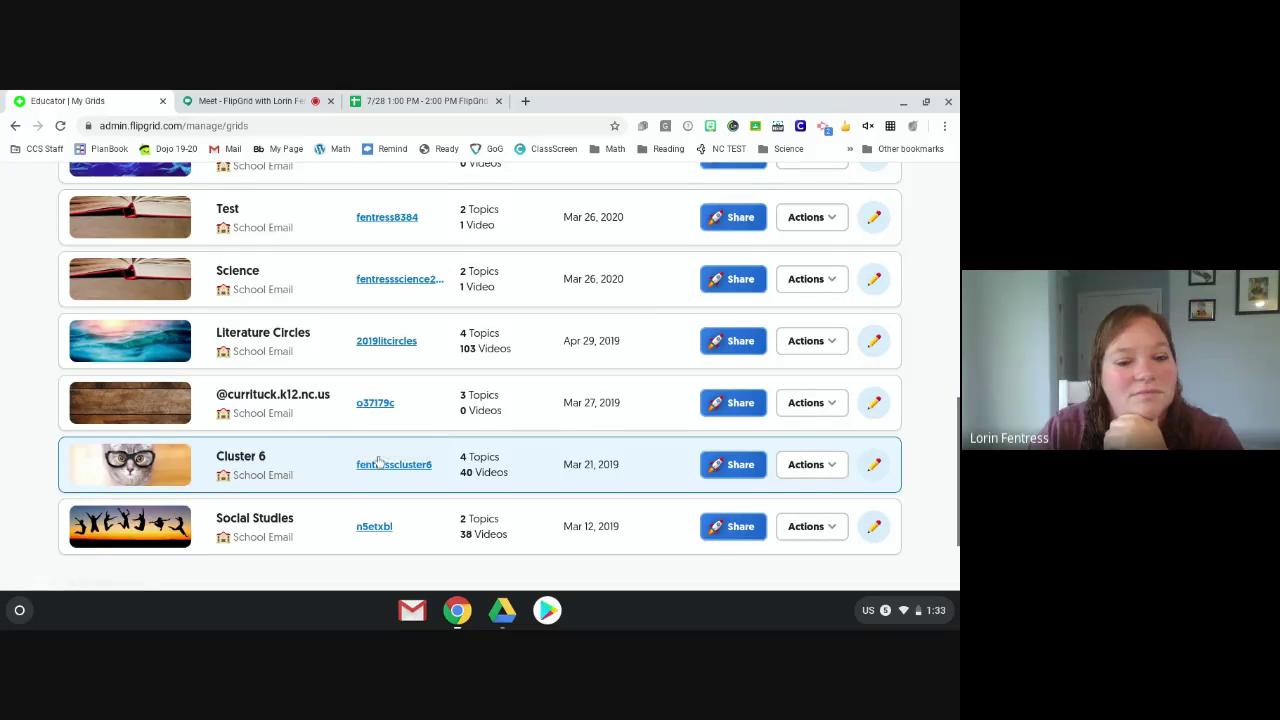
pyautogui.scroll(3, 378, 461)
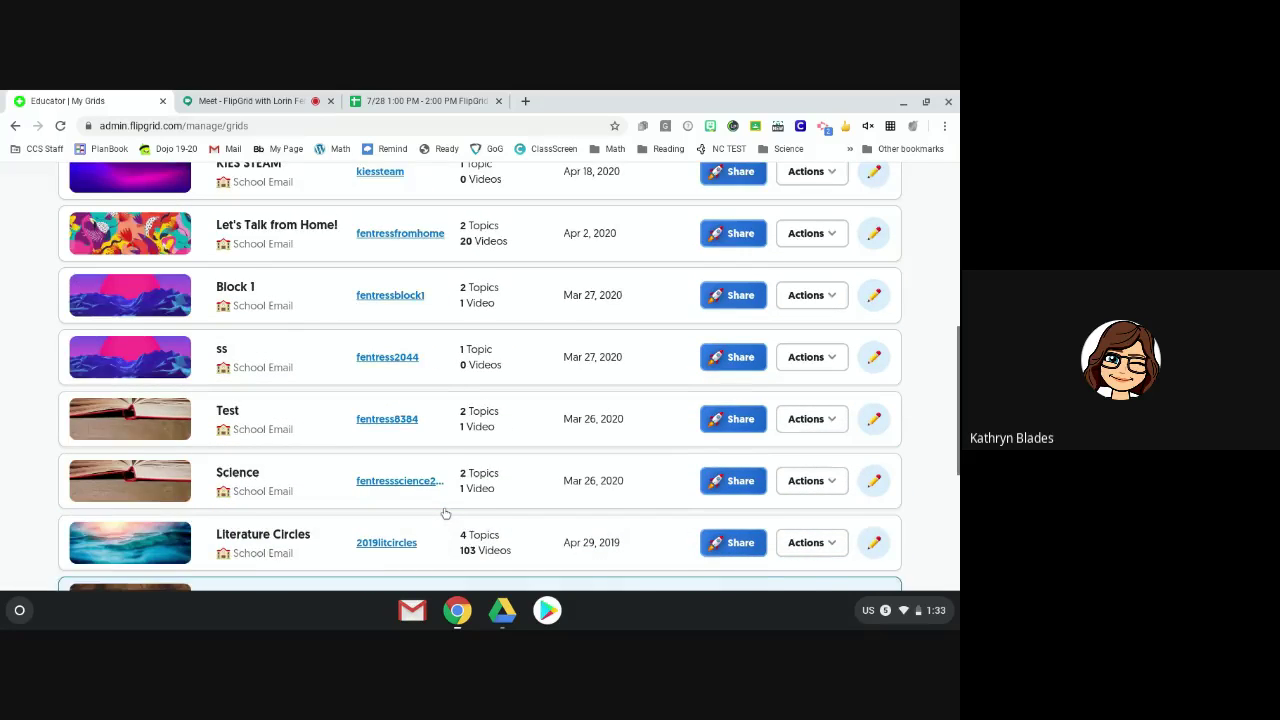
pyautogui.scroll(3, 446, 514)
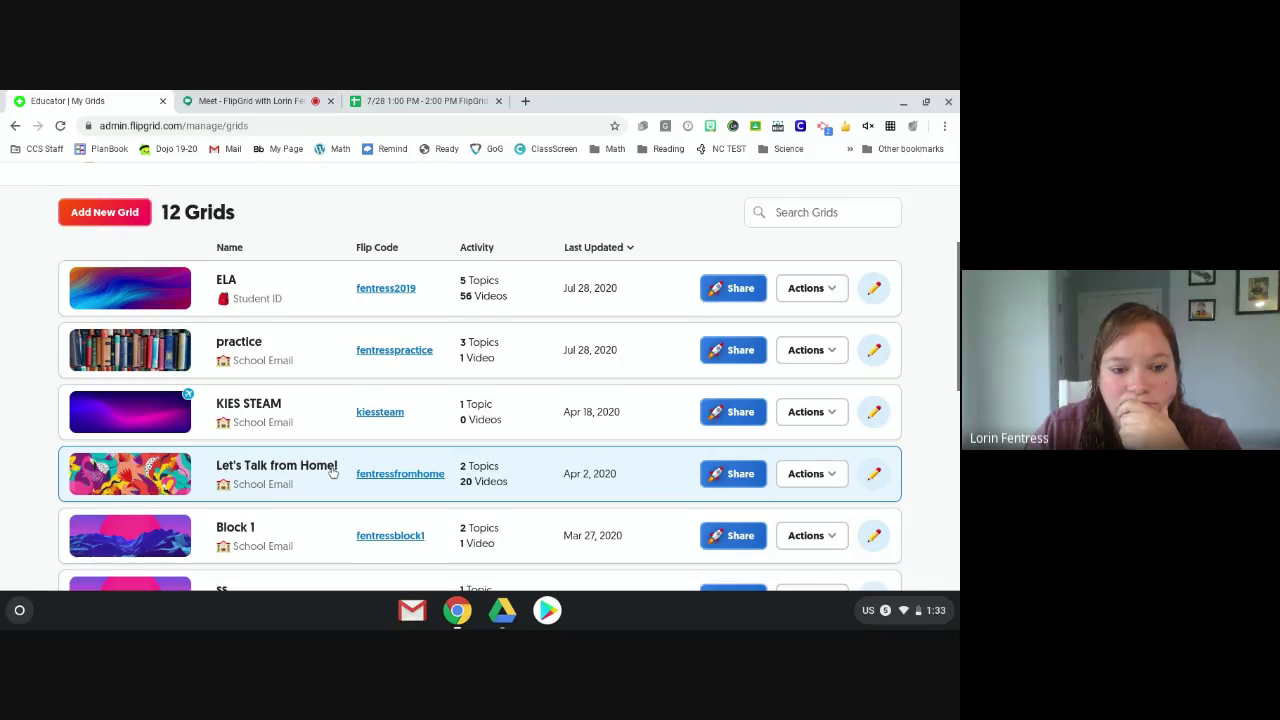
pyautogui.scroll(1, 333, 472)
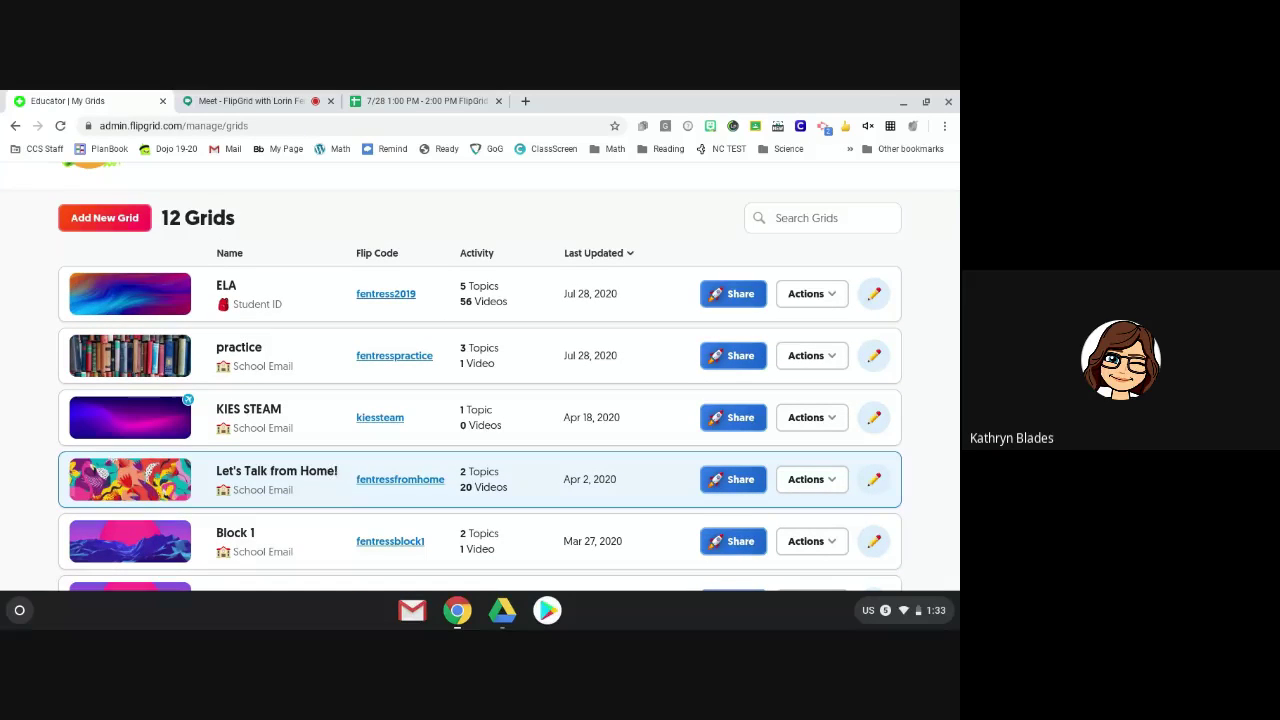
pyautogui.scroll(-1, 333, 472)
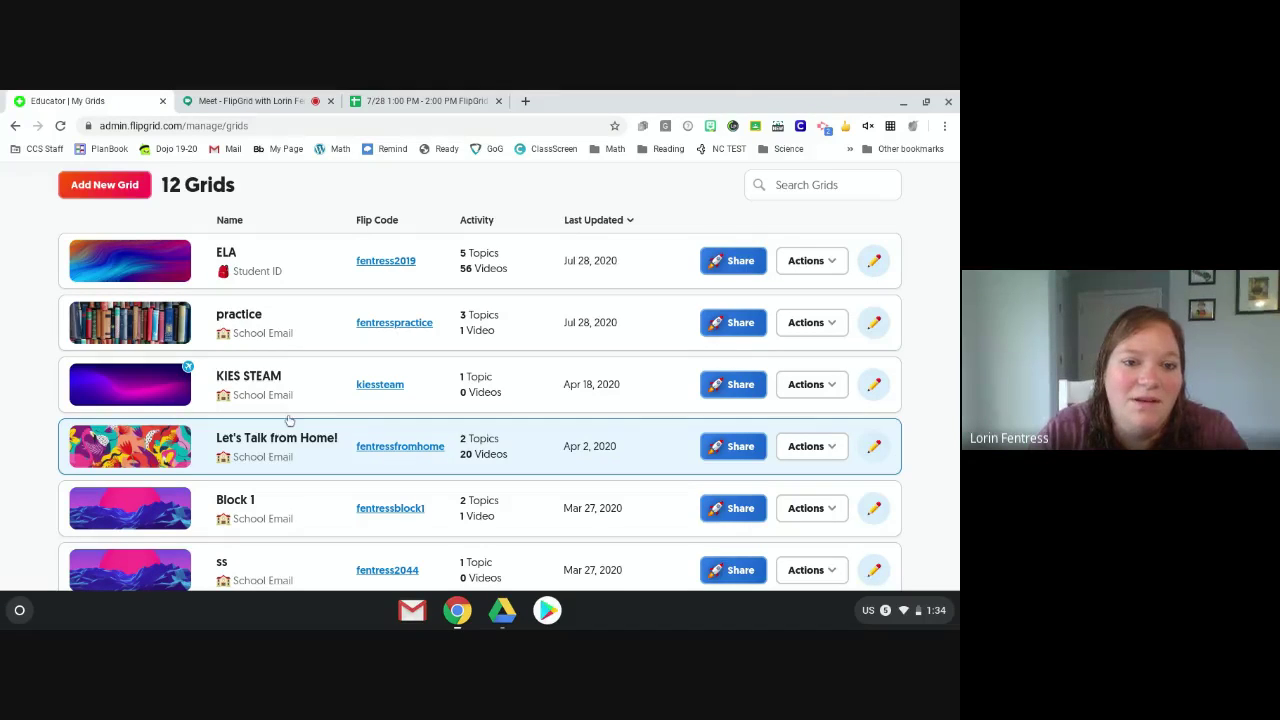
# - Glance at the Meet call, then scroll the My Grids list down to Social Studies
pyautogui.click(192, 98)
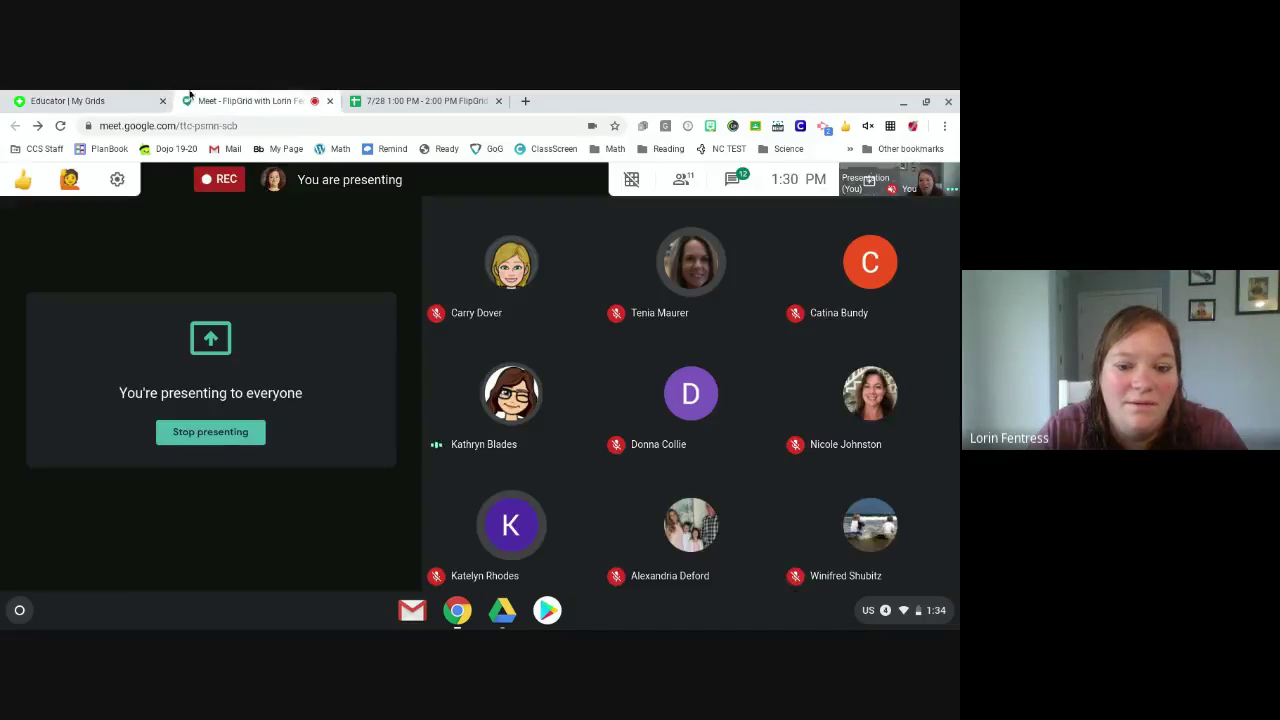
pyautogui.click(129, 96)
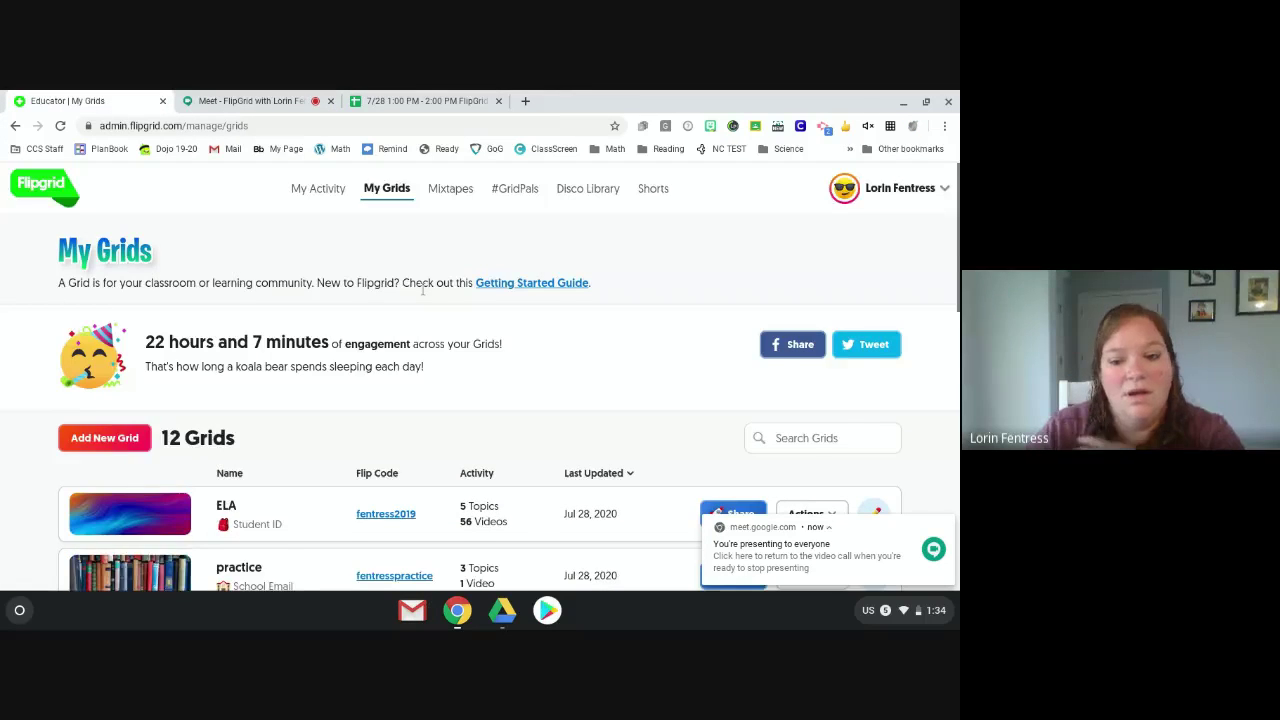
pyautogui.scroll(-3, 426, 300)
pyautogui.scroll(-3, 400, 312)
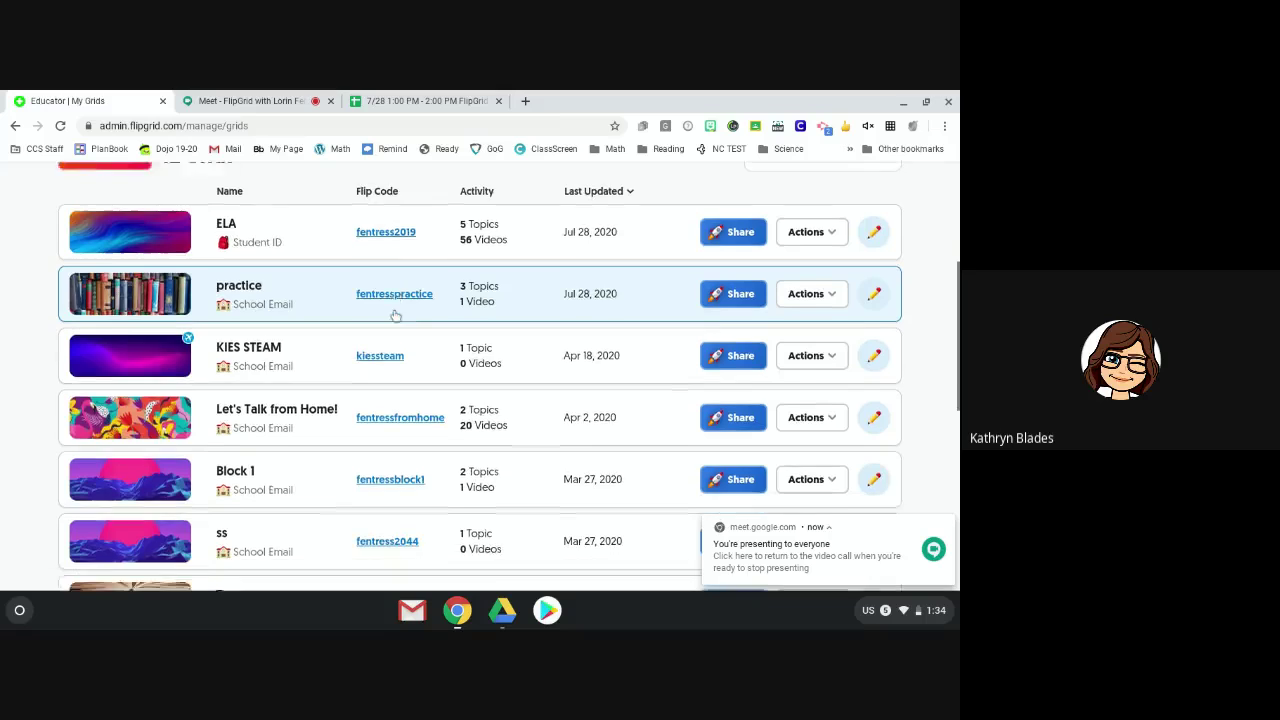
pyautogui.scroll(-3, 396, 315)
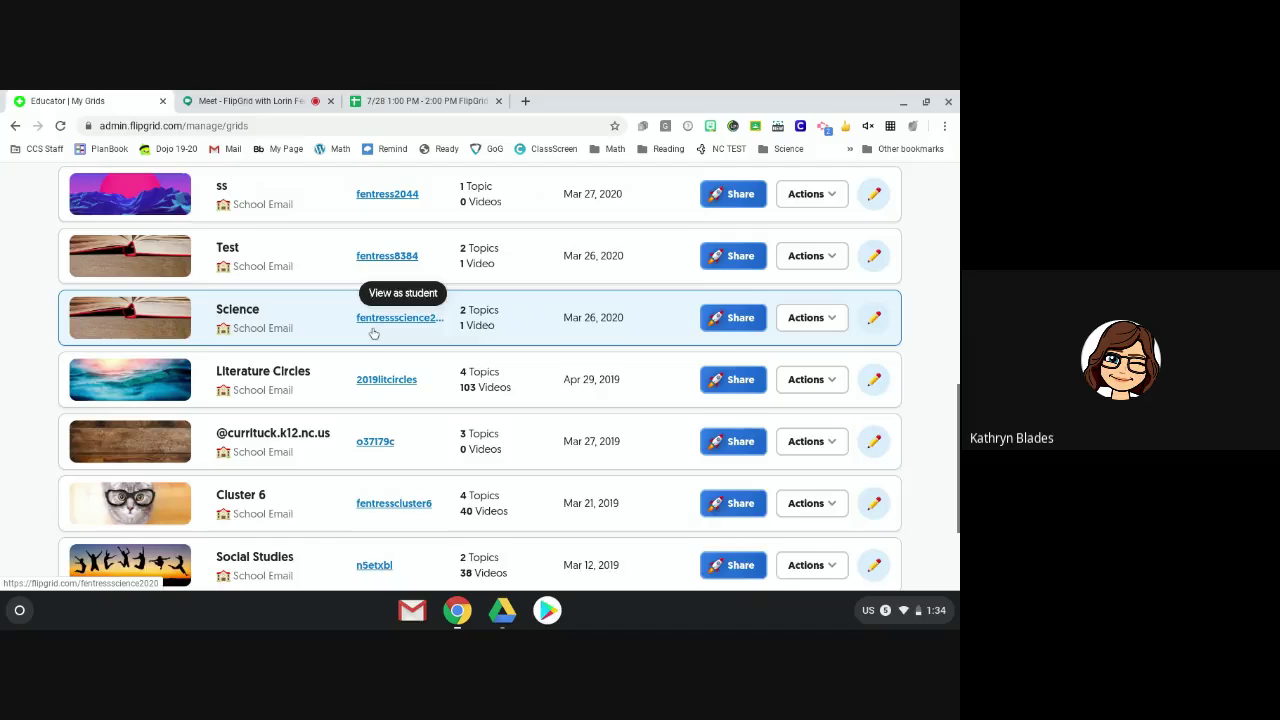
pyautogui.scroll(-3, 372, 332)
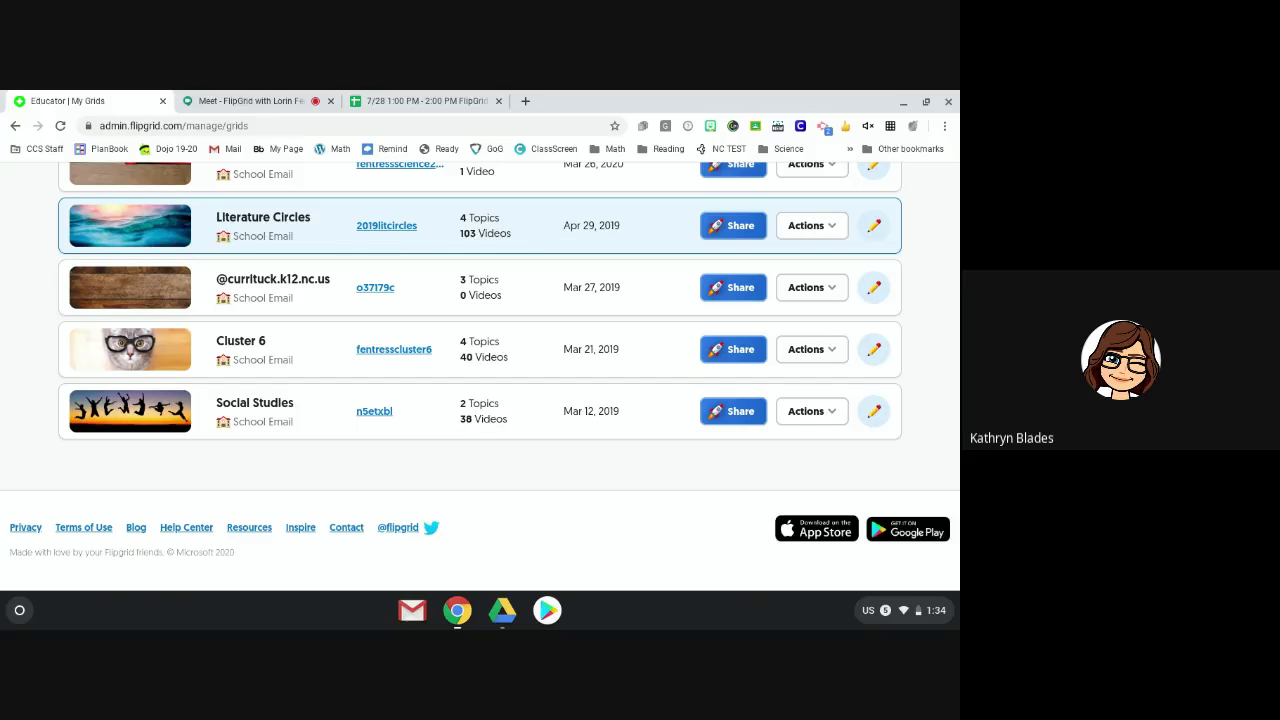
# - Open the Meet chat panel with Ctrl+Alt+C and return to the grid list
pyautogui.click(250, 101)
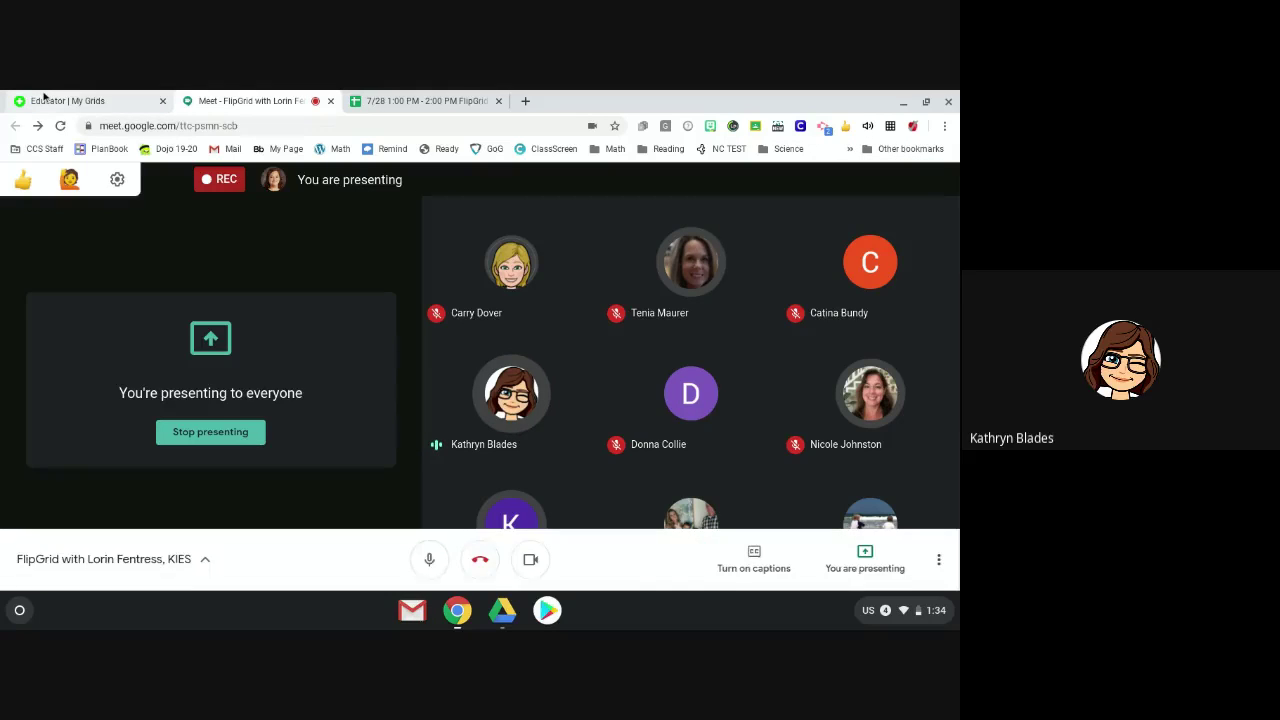
pyautogui.hotkey('ctrl', 'alt', 'c')
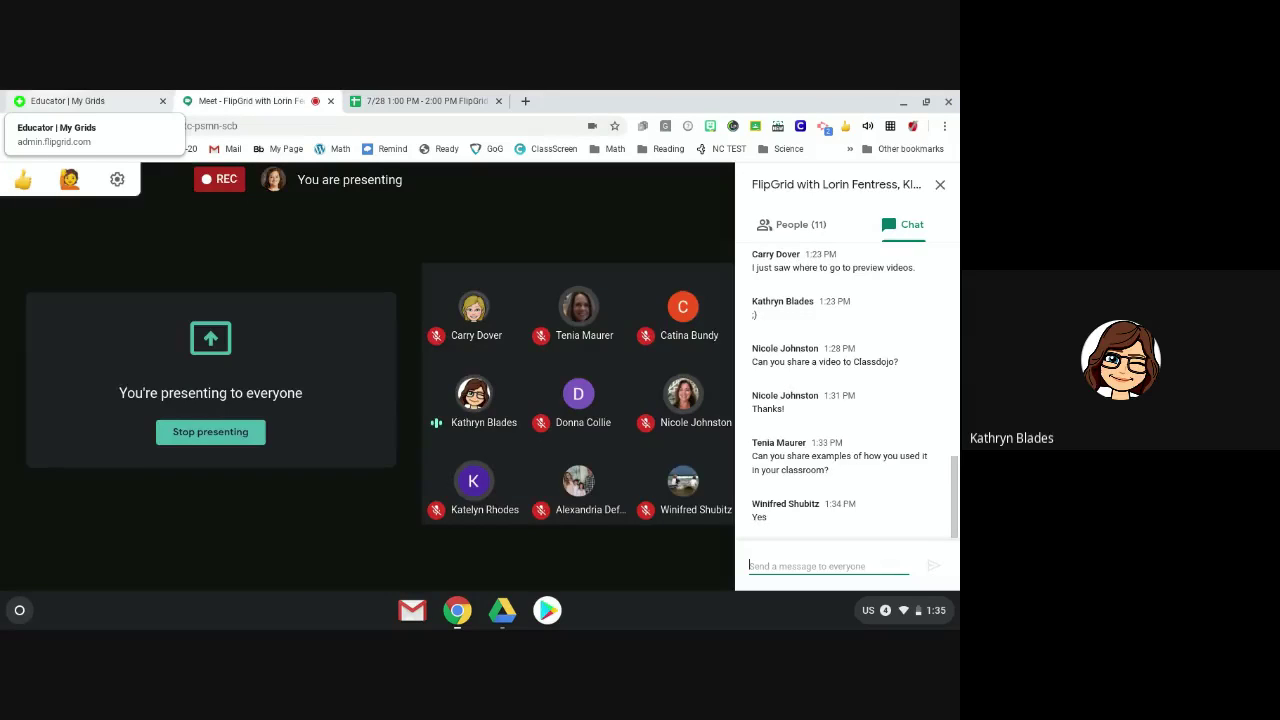
pyautogui.click(44, 97)
pyautogui.scroll(5, 440, 352)
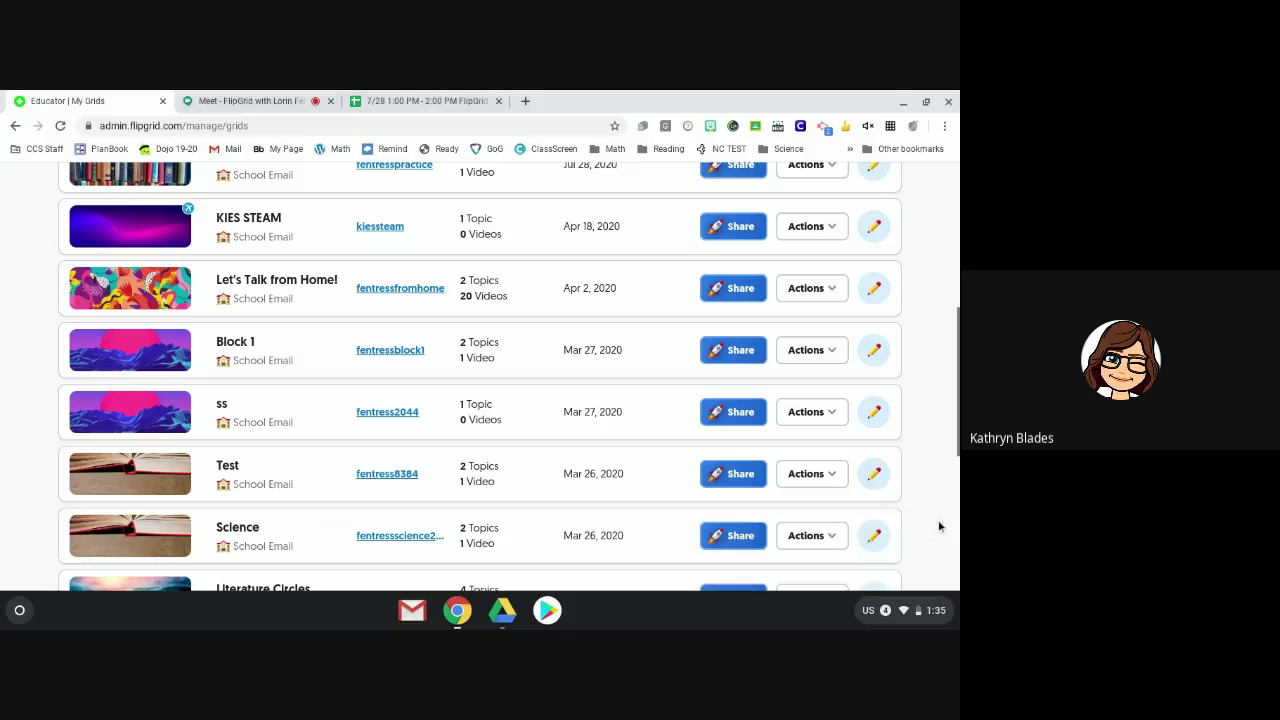
pyautogui.scroll(-5, 518, 389)
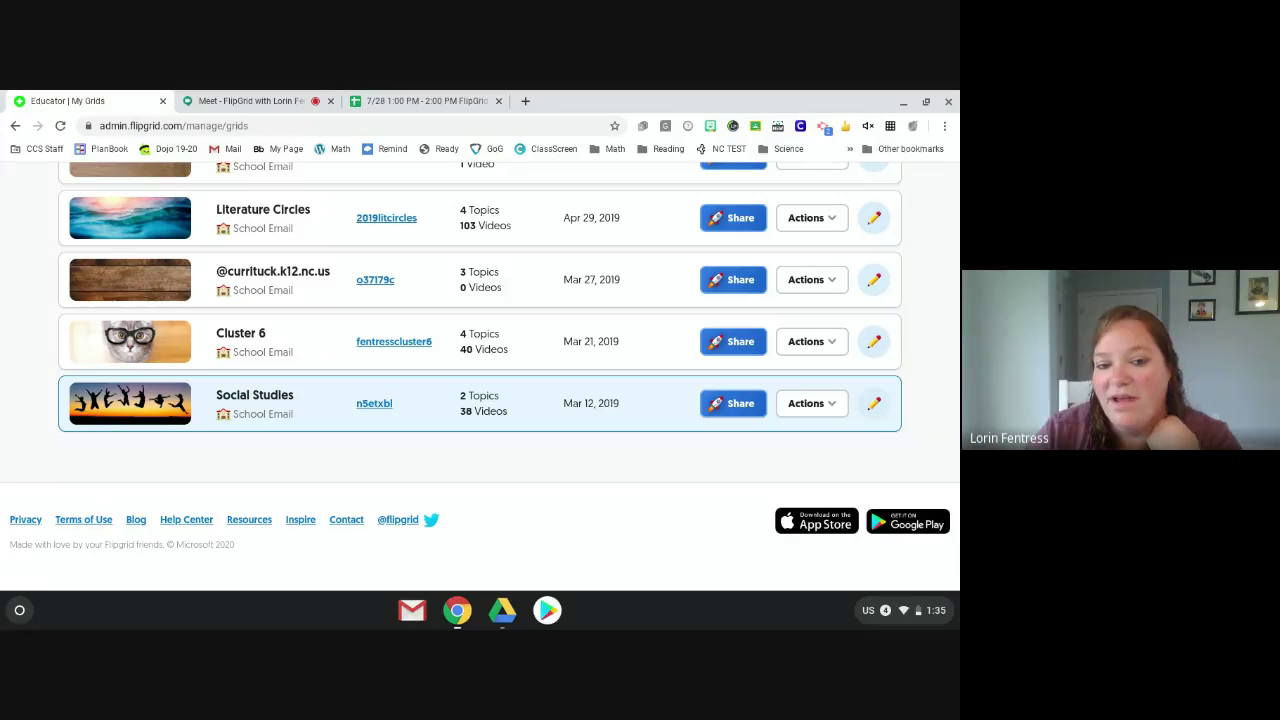
pyautogui.scroll(1, 509, 381)
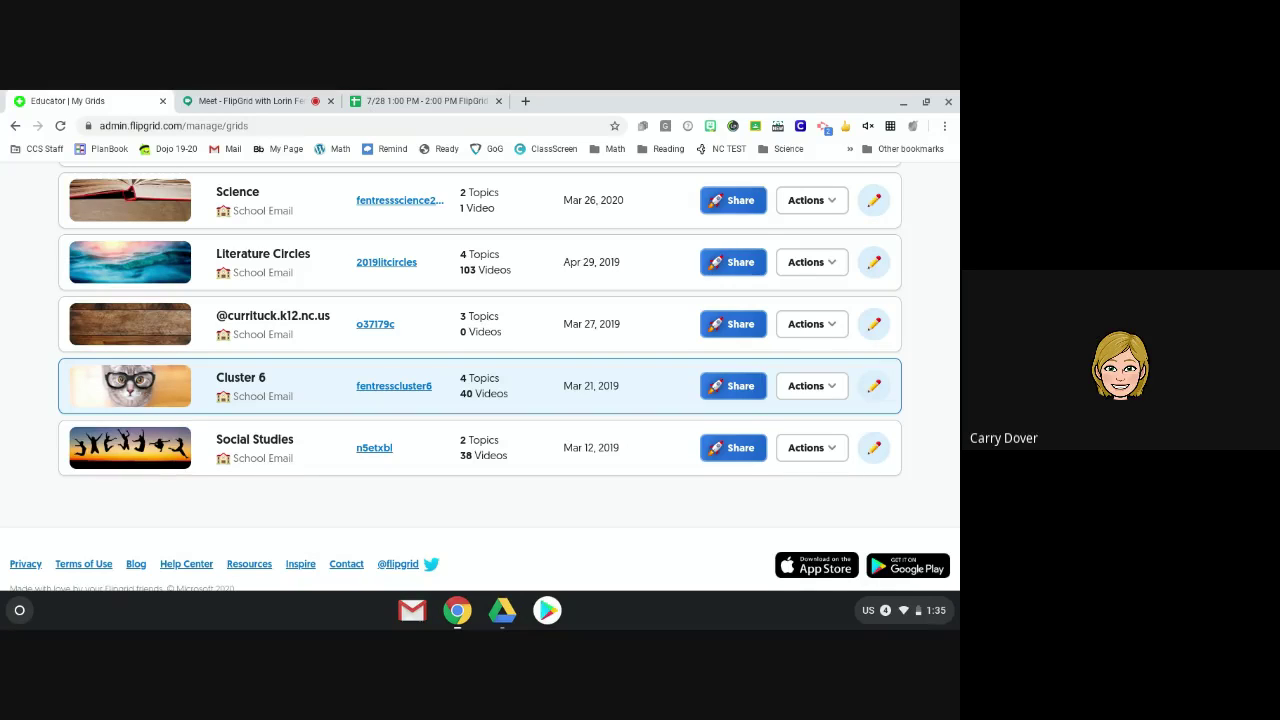
# - Bring the Google Meet call with its chat panel into view
pyautogui.click(205, 99)
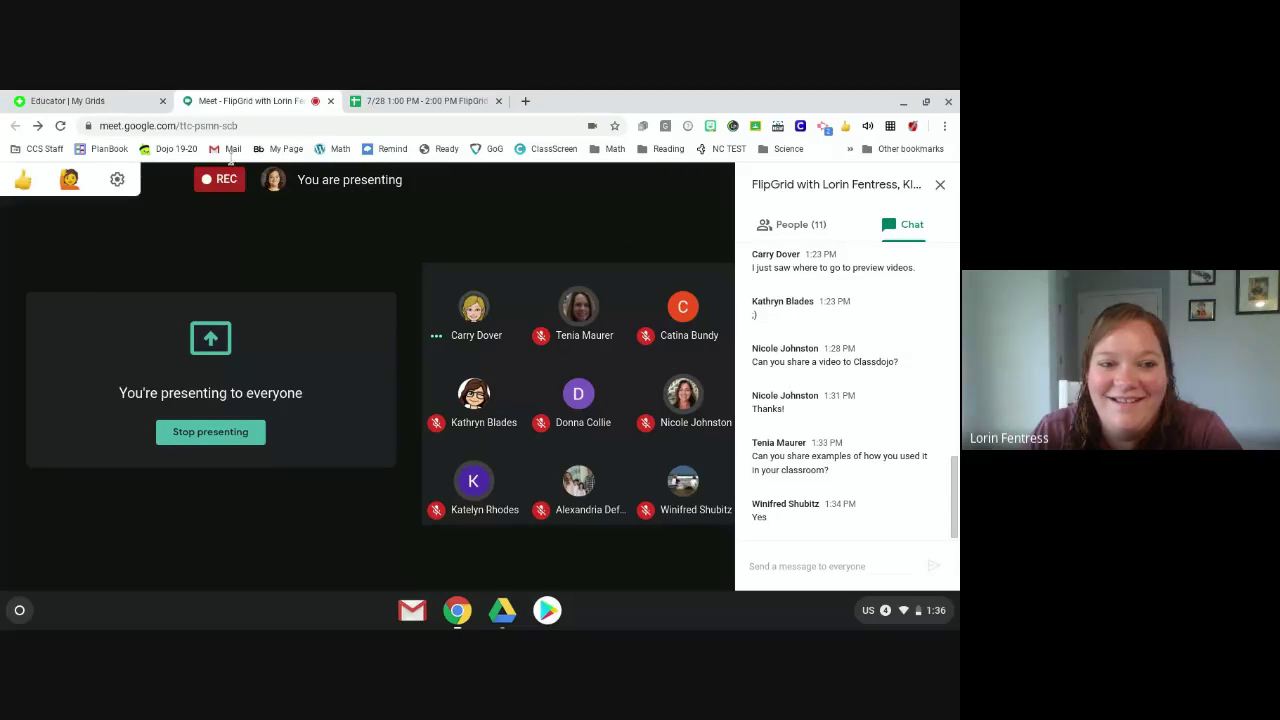
# - Return to the My Grids list and scroll back to the top, where ELA shows 56 videos
pyautogui.click(85, 100)
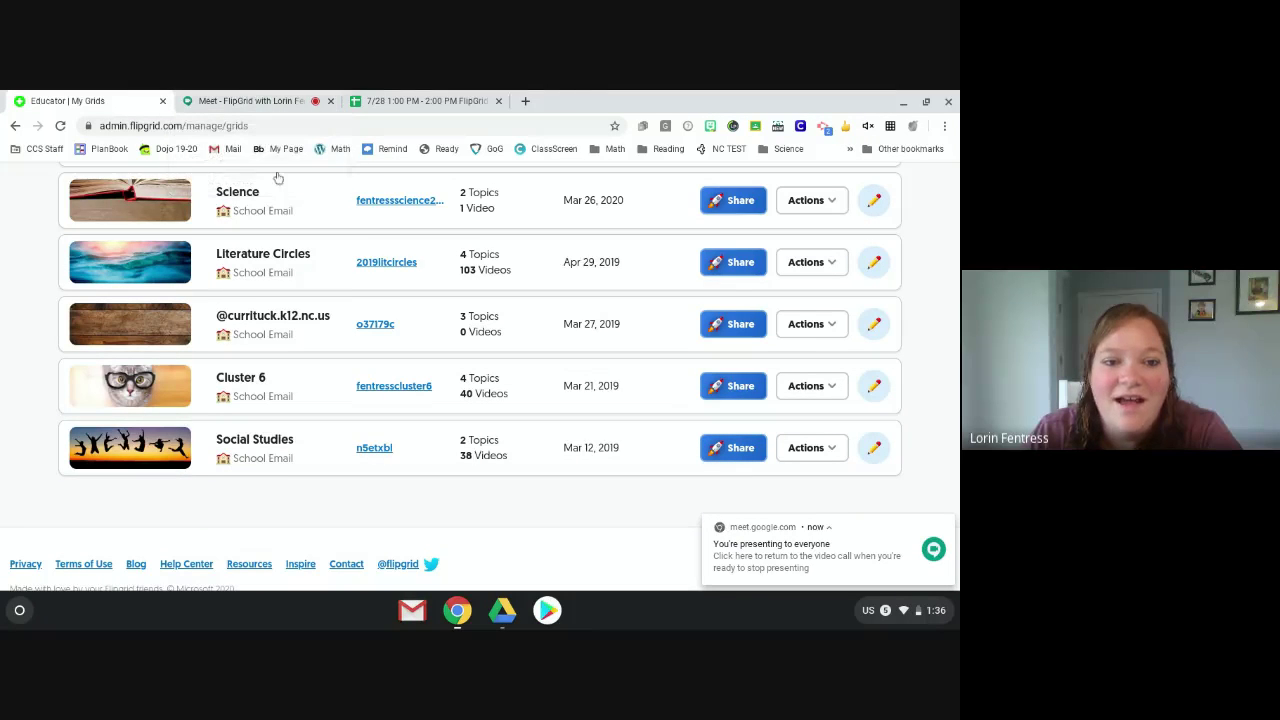
pyautogui.scroll(3, 329, 375)
pyautogui.scroll(3, 329, 380)
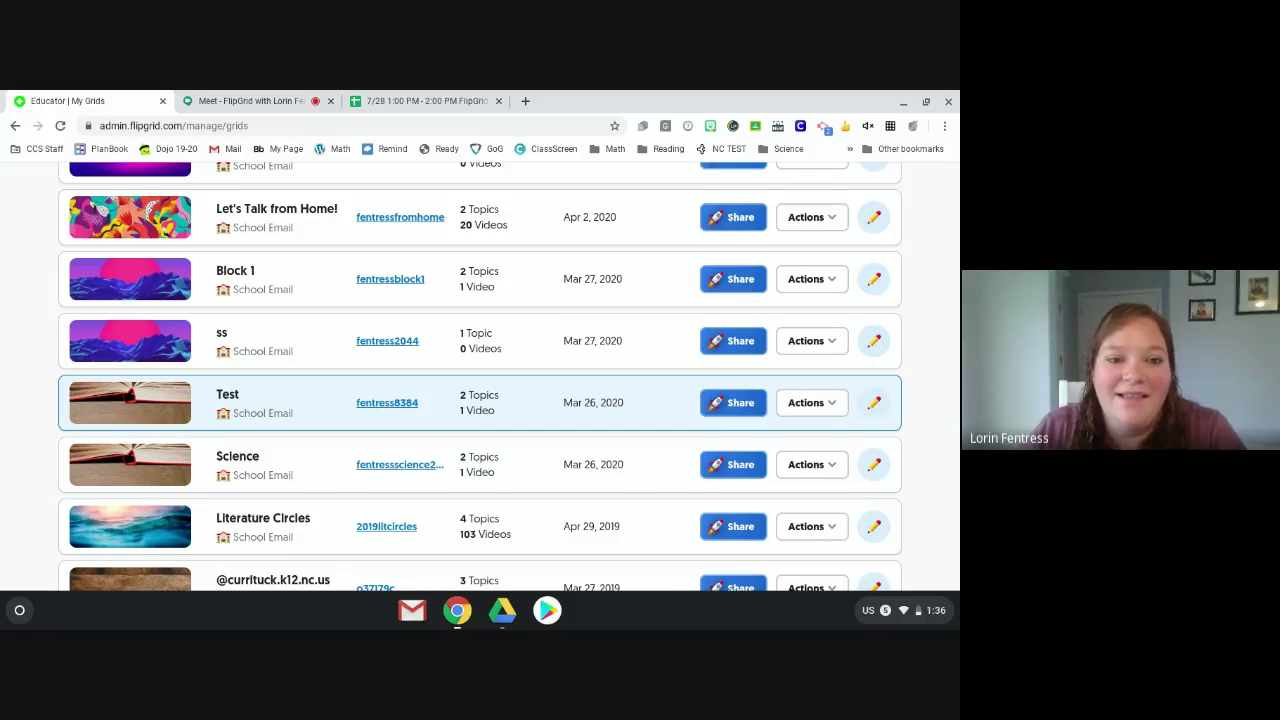
pyautogui.click(245, 101)
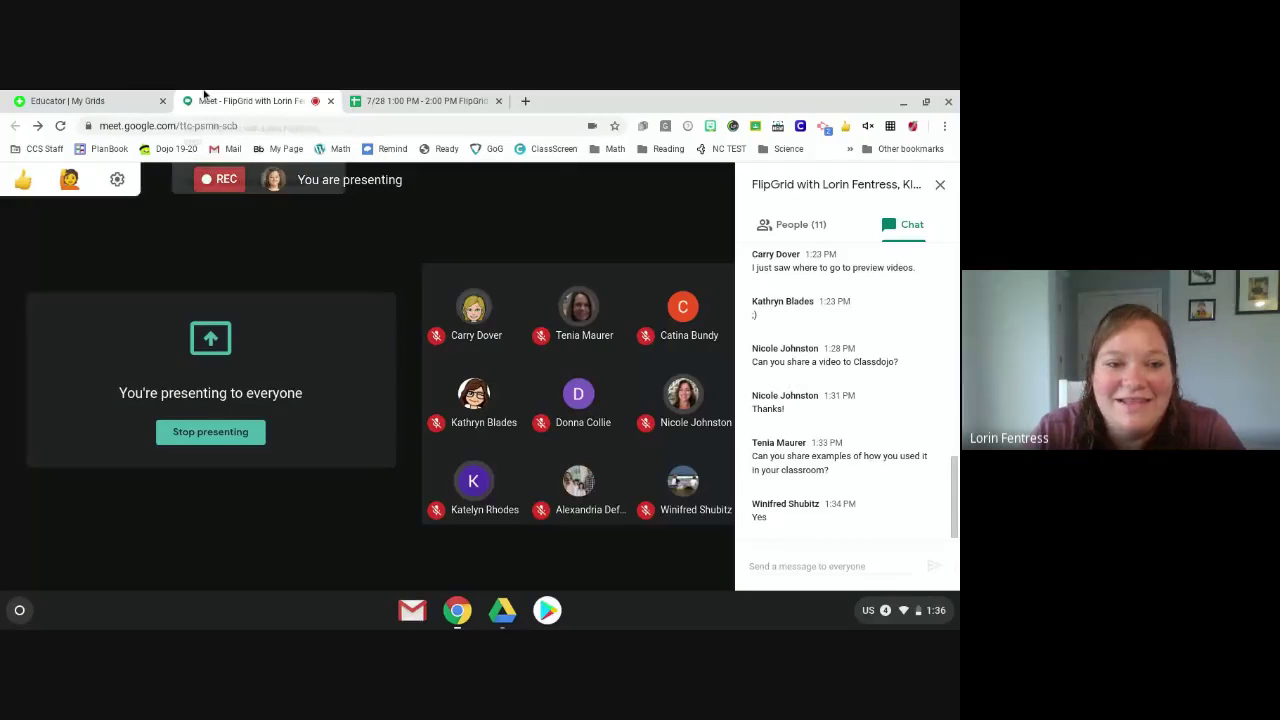
pyautogui.click(70, 100)
pyautogui.scroll(3, 352, 443)
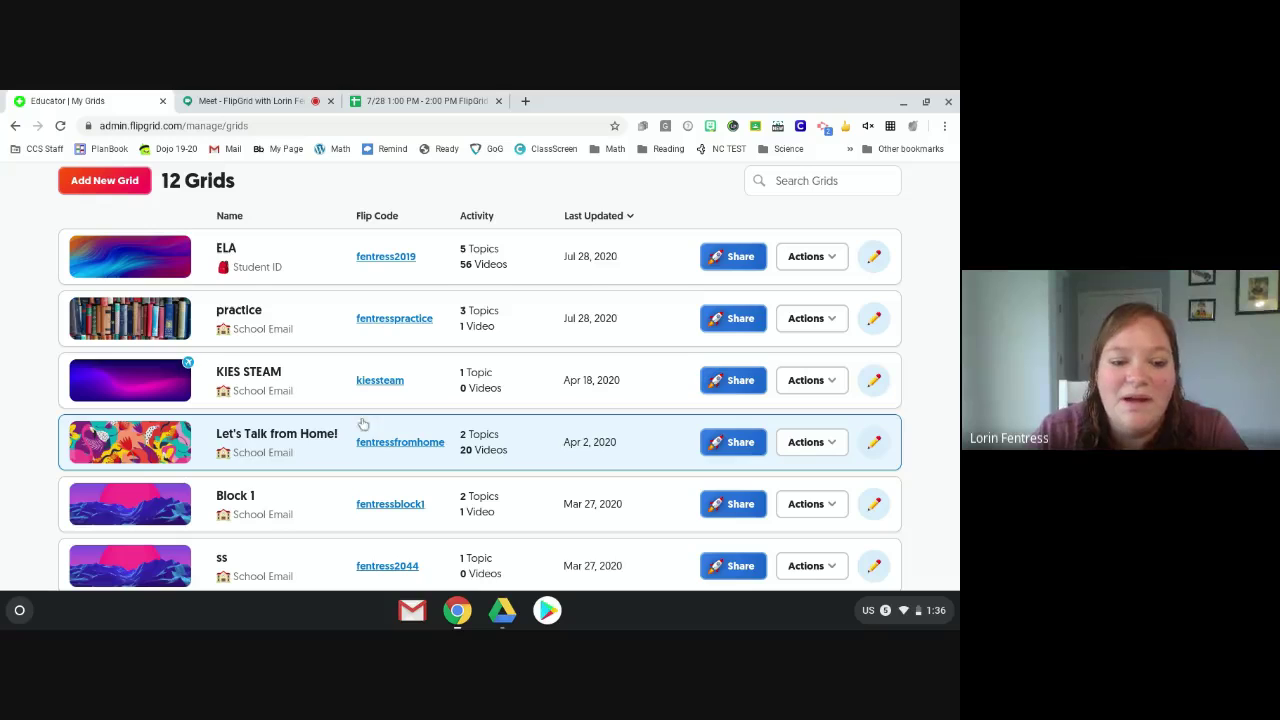
pyautogui.scroll(-5, 350, 380)
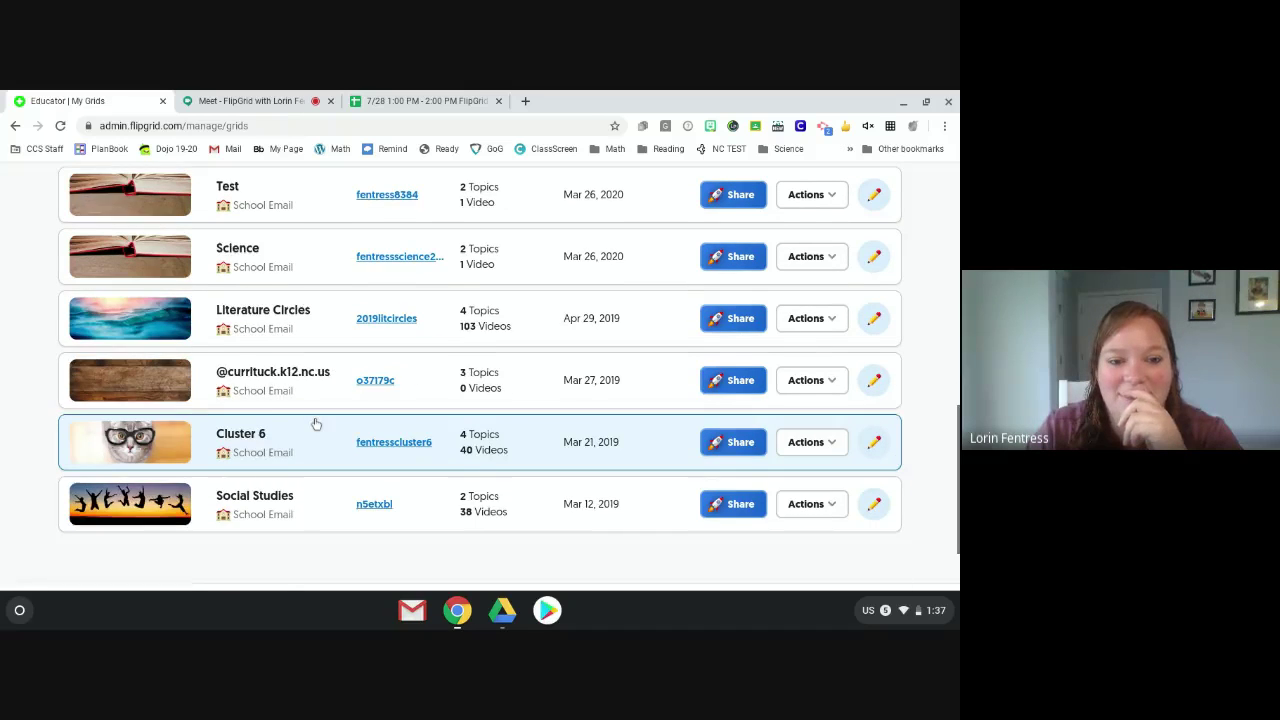
pyautogui.scroll(1, 313, 424)
pyautogui.scroll(3, 313, 424)
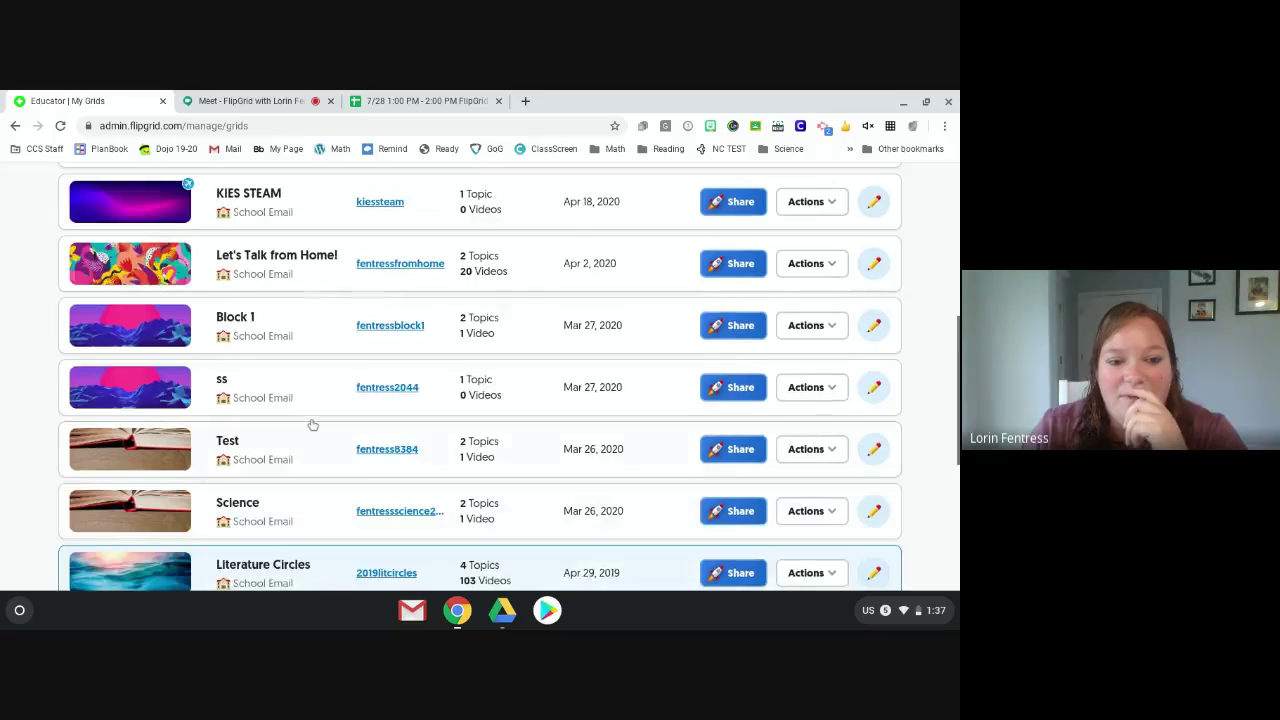
pyautogui.scroll(-4, 297, 335)
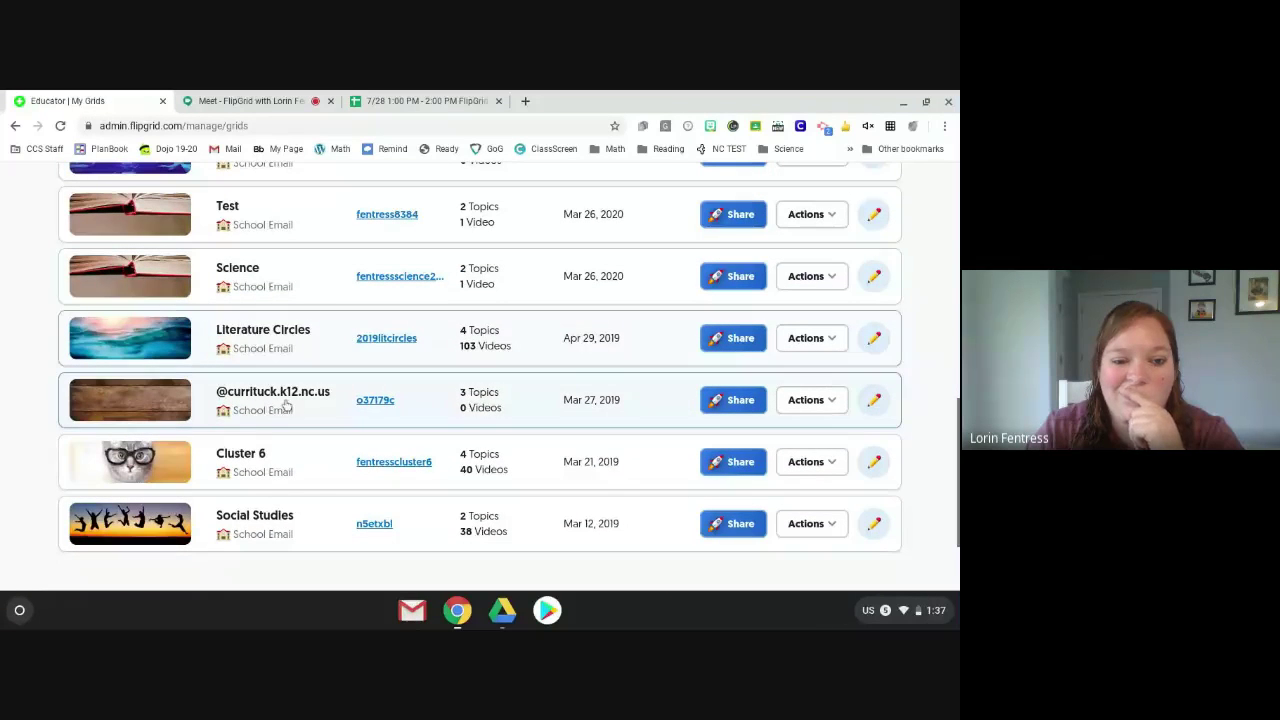
# - Open the Cluster 6 grid, review the Long Division topic's responses, then return to Cluster 6
pyautogui.click(289, 478)
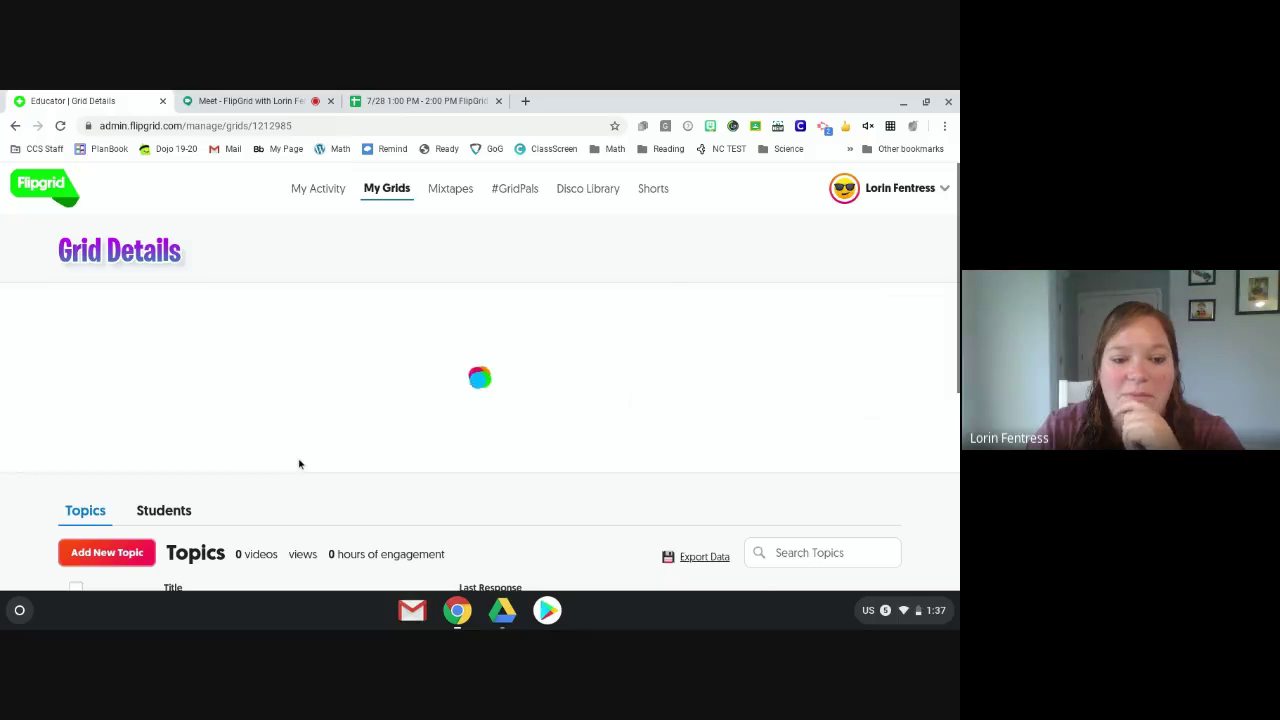
pyautogui.scroll(2, 299, 460)
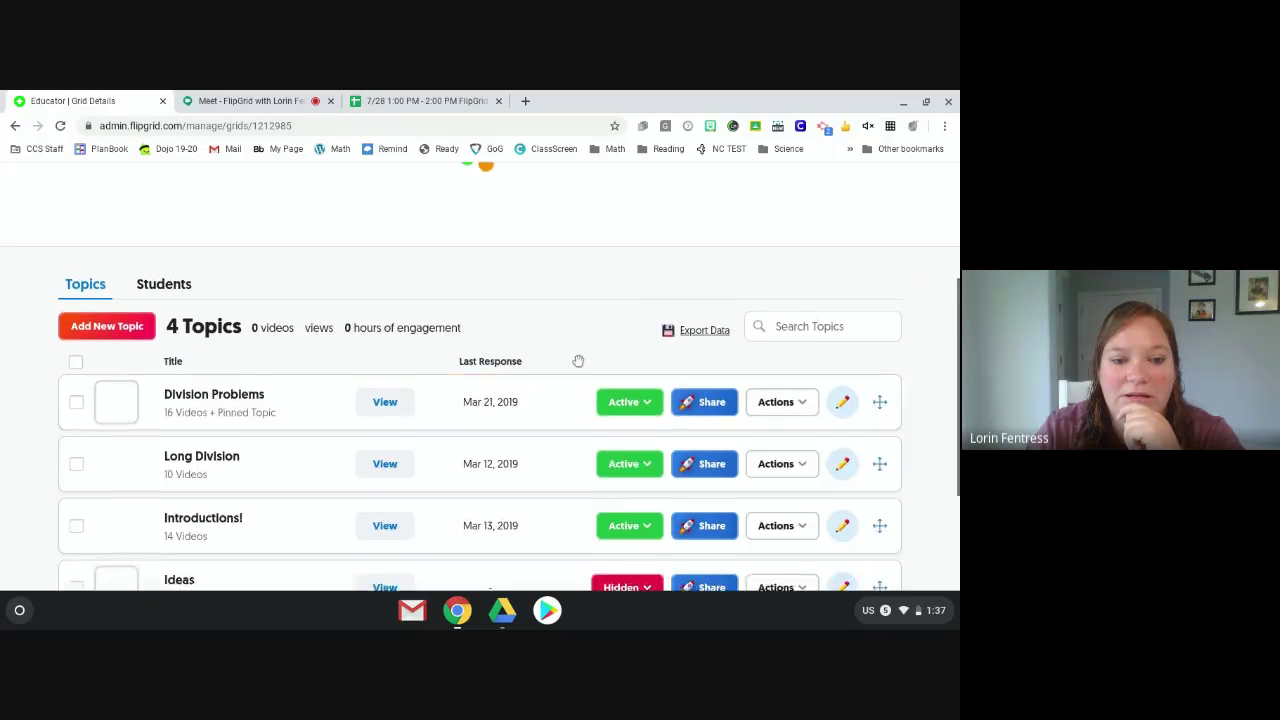
pyautogui.scroll(-3, 669, 366)
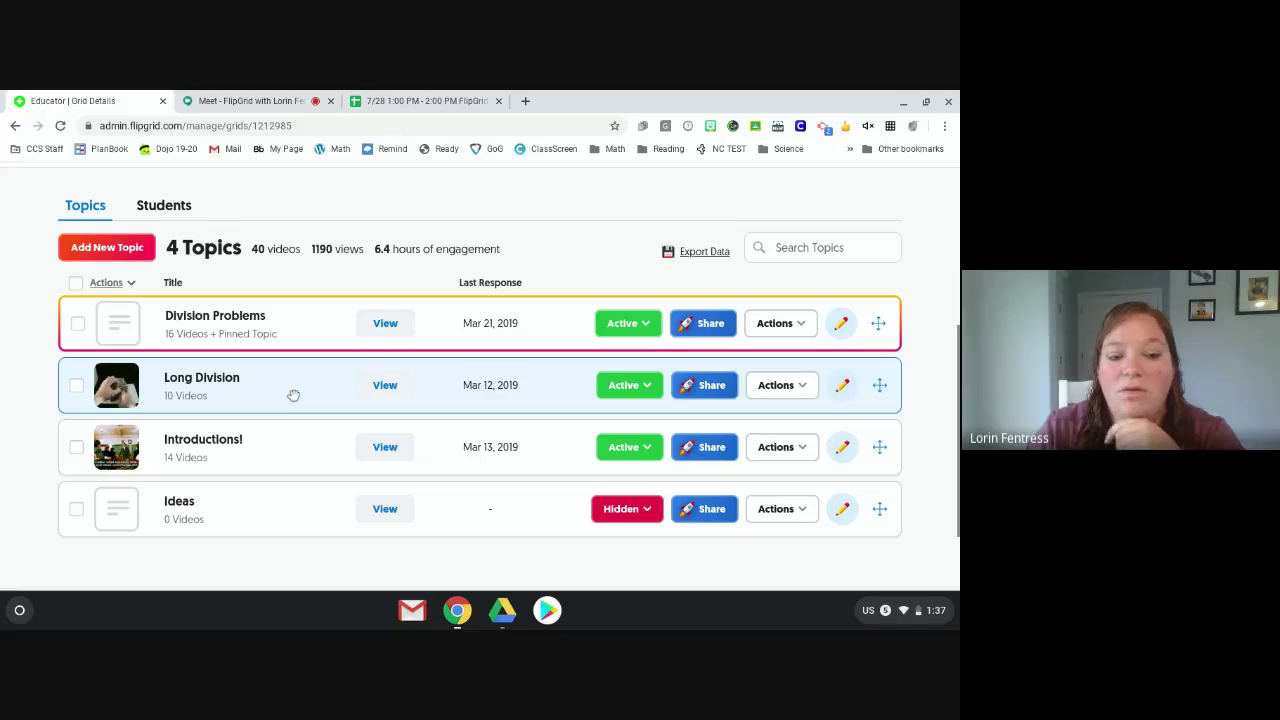
pyautogui.click(293, 395)
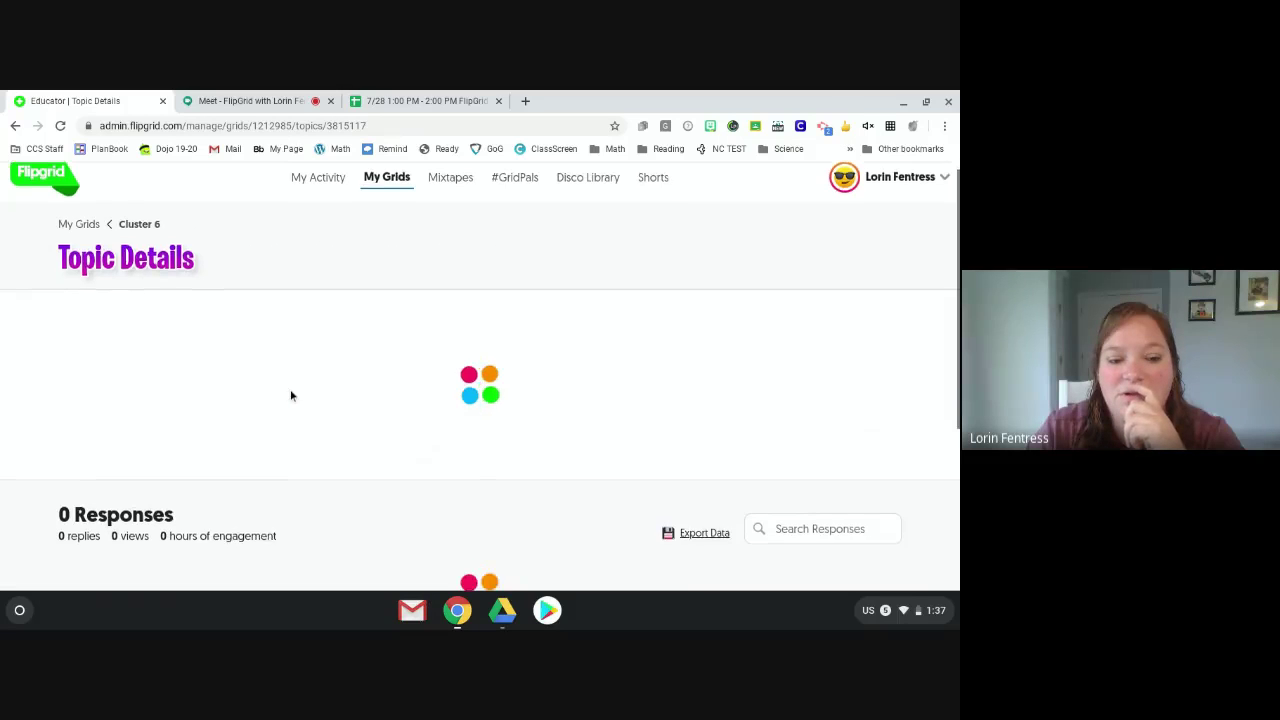
pyautogui.scroll(-3, 291, 396)
pyautogui.scroll(3, 290, 395)
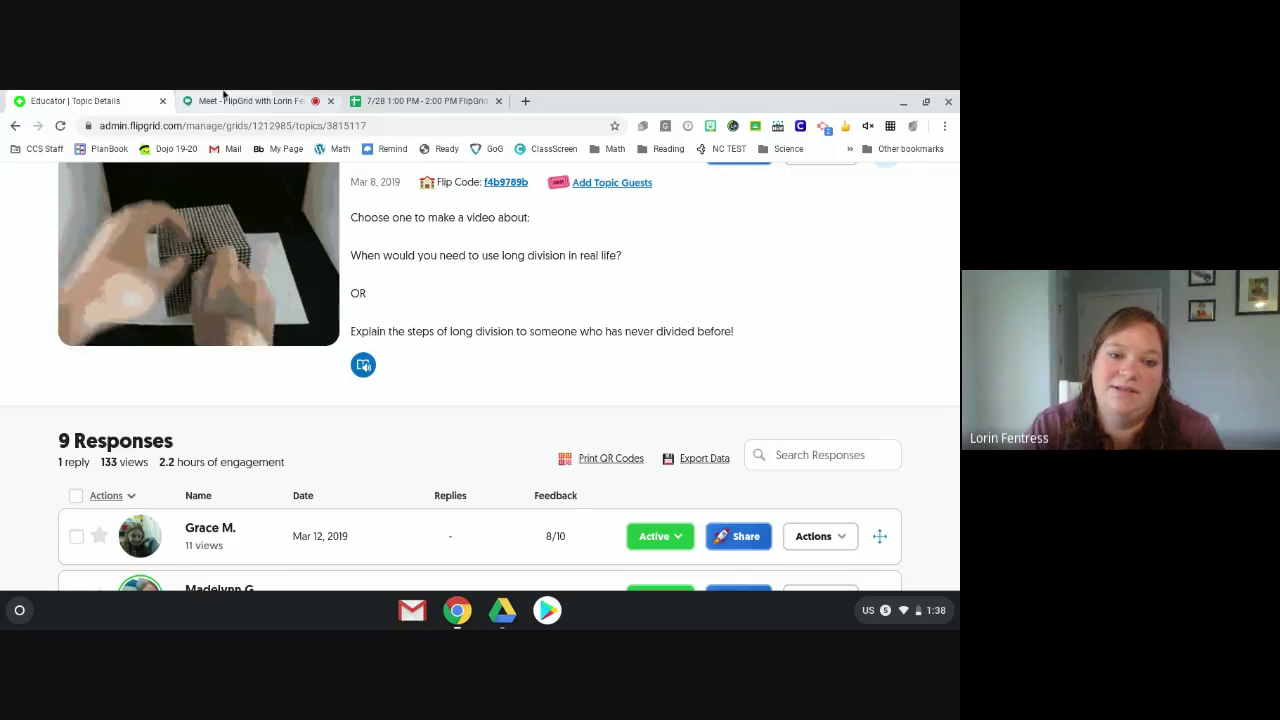
pyautogui.scroll(3, 136, 293)
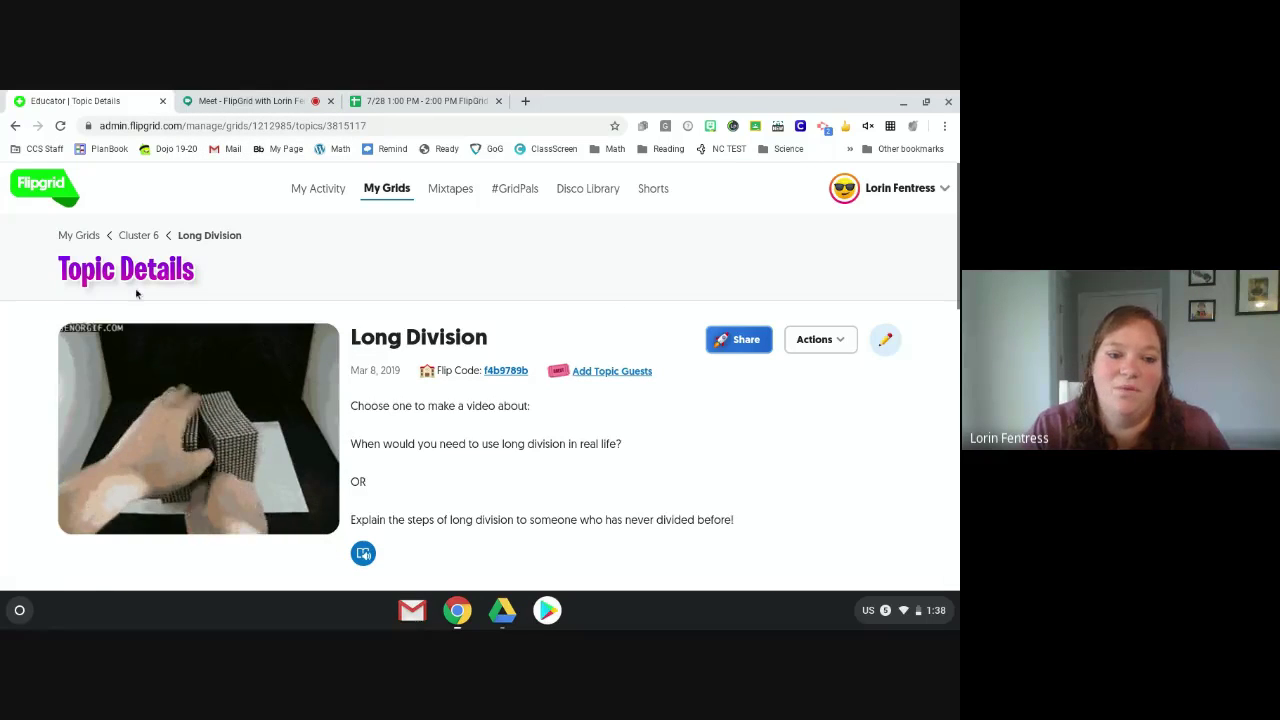
pyautogui.click(142, 235)
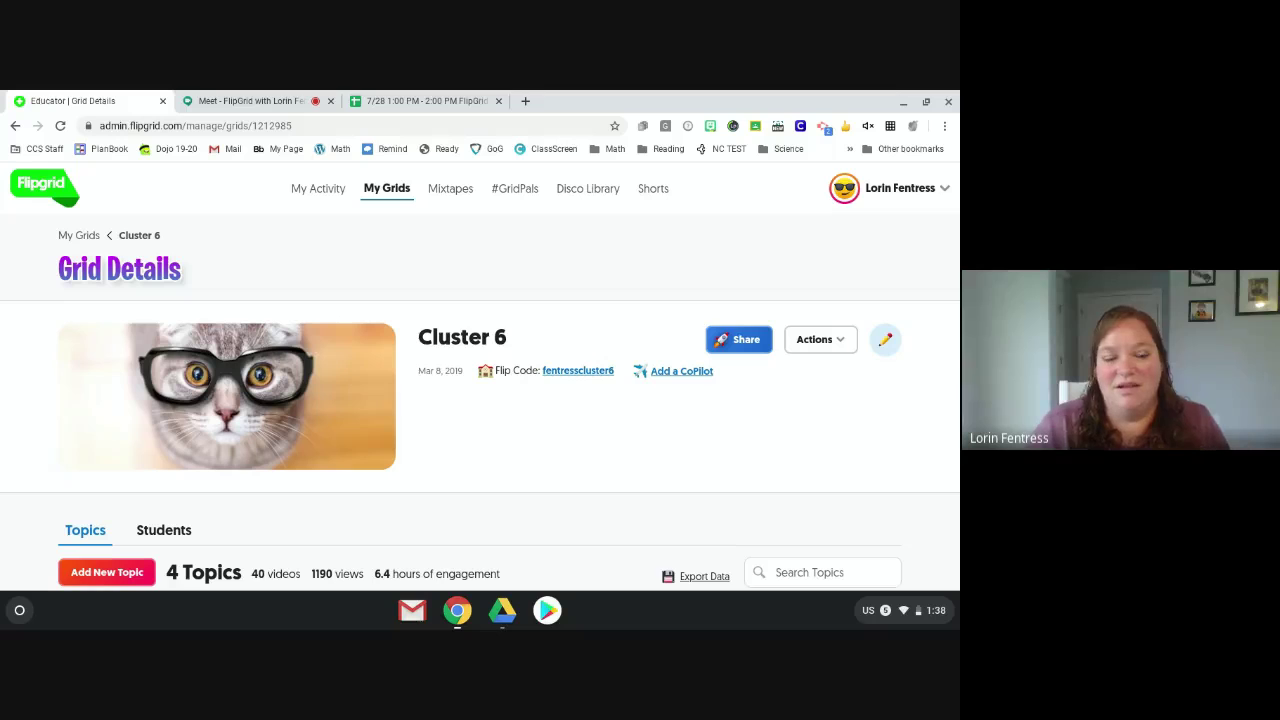
# - Go back to the My Grids list, then switch over to the Google Meet call
pyautogui.scroll(-3, 377, 249)
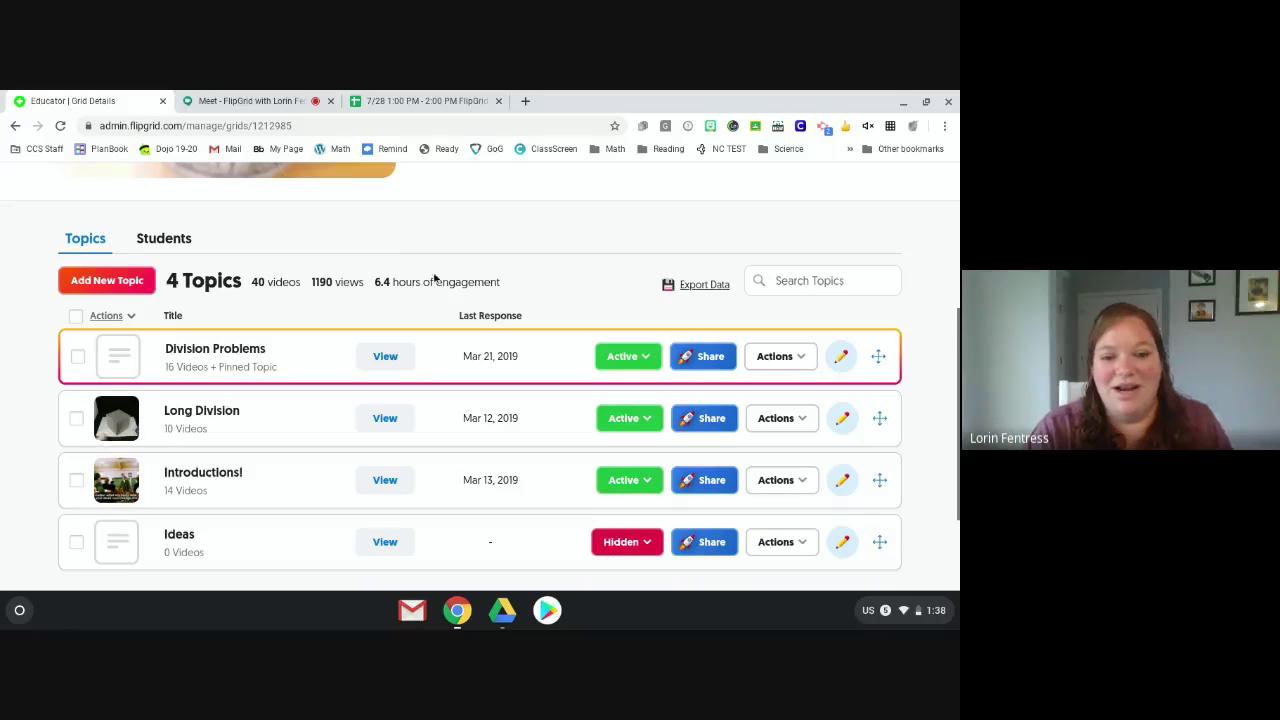
pyautogui.scroll(-1, 468, 279)
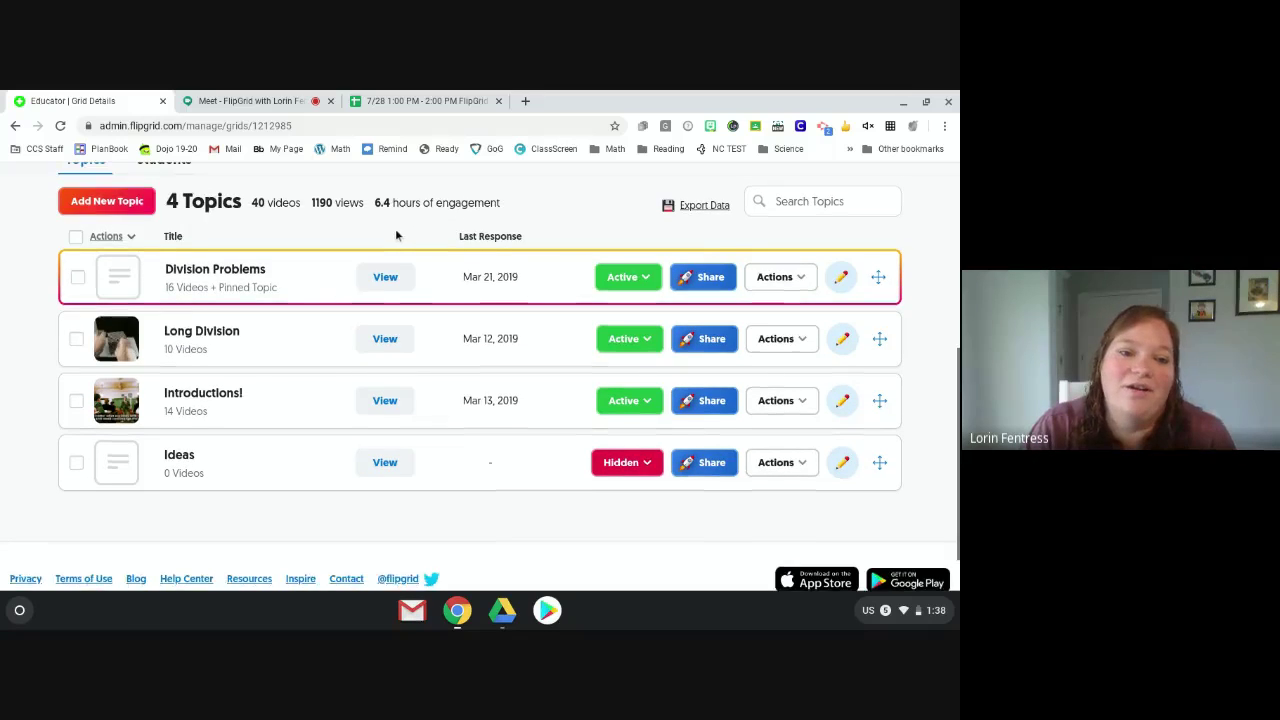
pyautogui.scroll(3, 396, 240)
pyautogui.scroll(2, 396, 240)
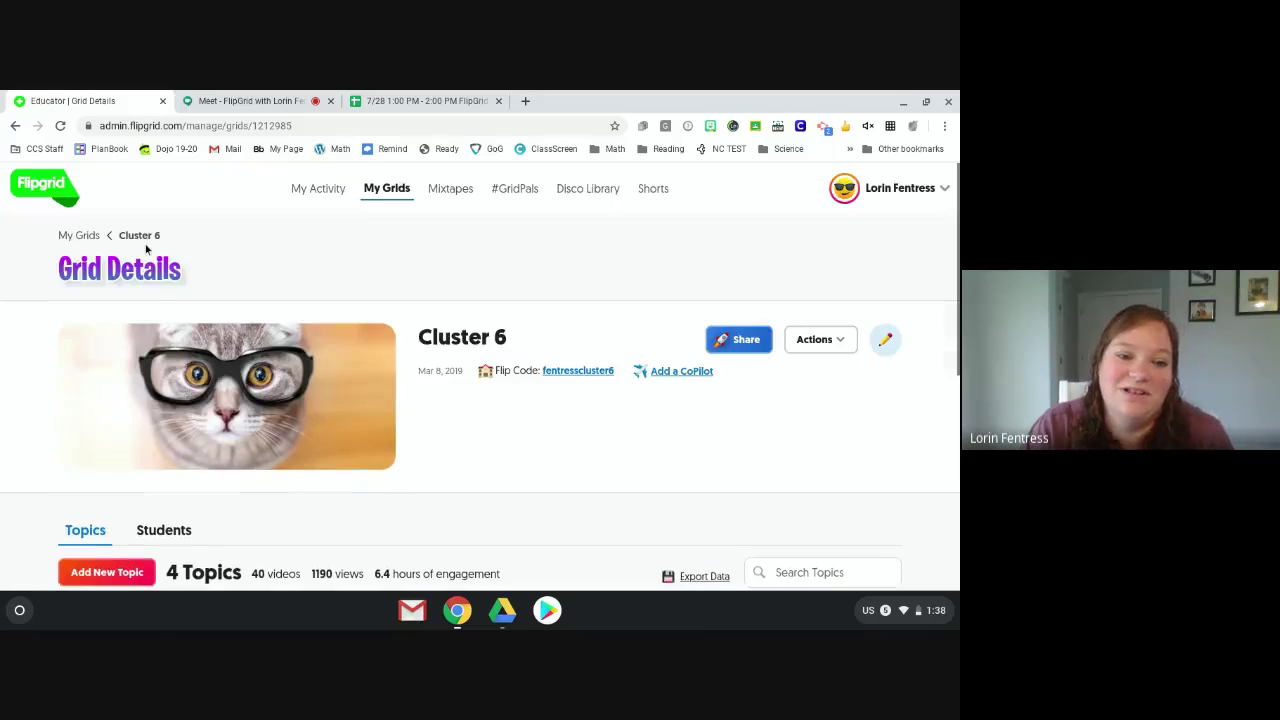
pyautogui.click(81, 240)
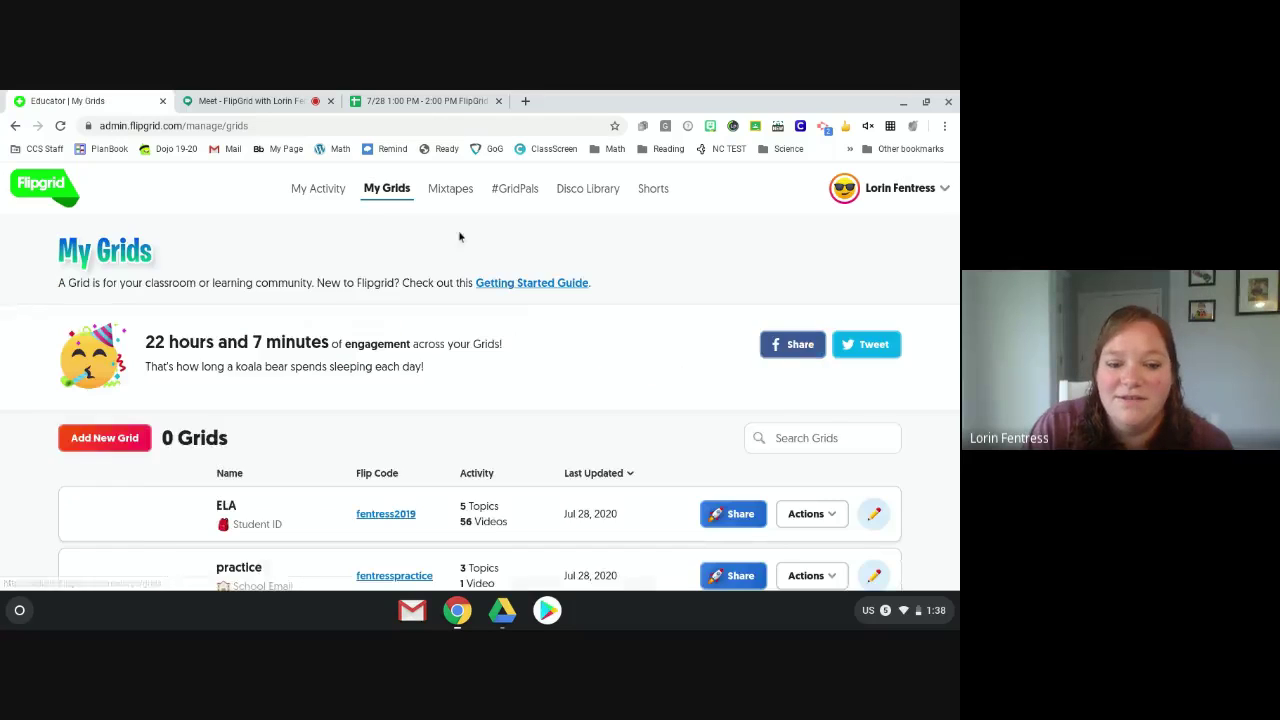
pyautogui.scroll(-3, 486, 266)
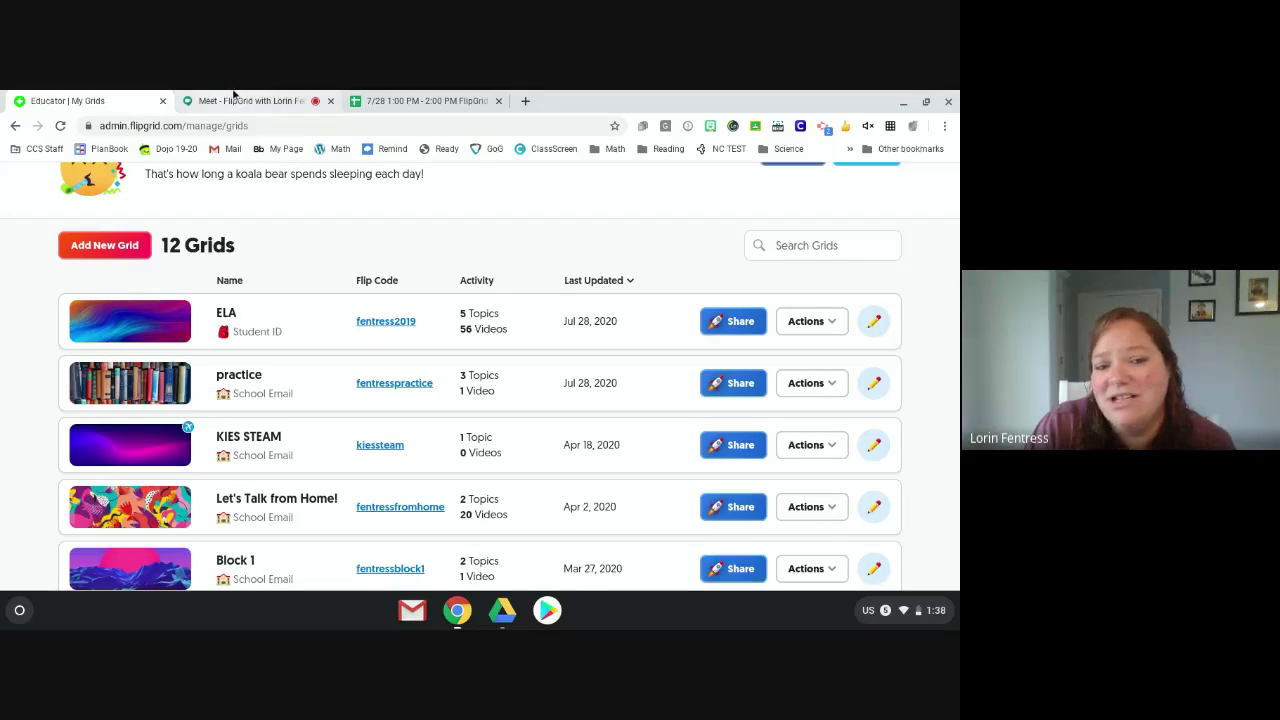
pyautogui.click(243, 101)
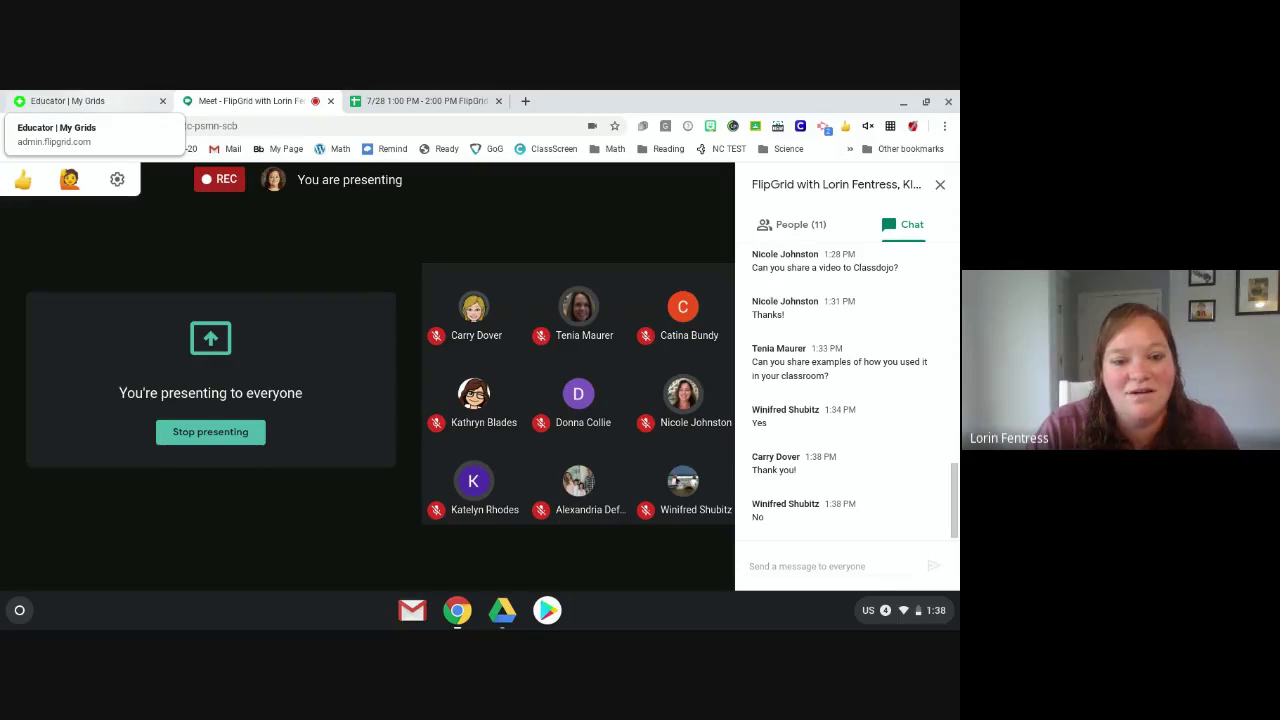
pyautogui.click(67, 100)
pyautogui.scroll(-1, 330, 354)
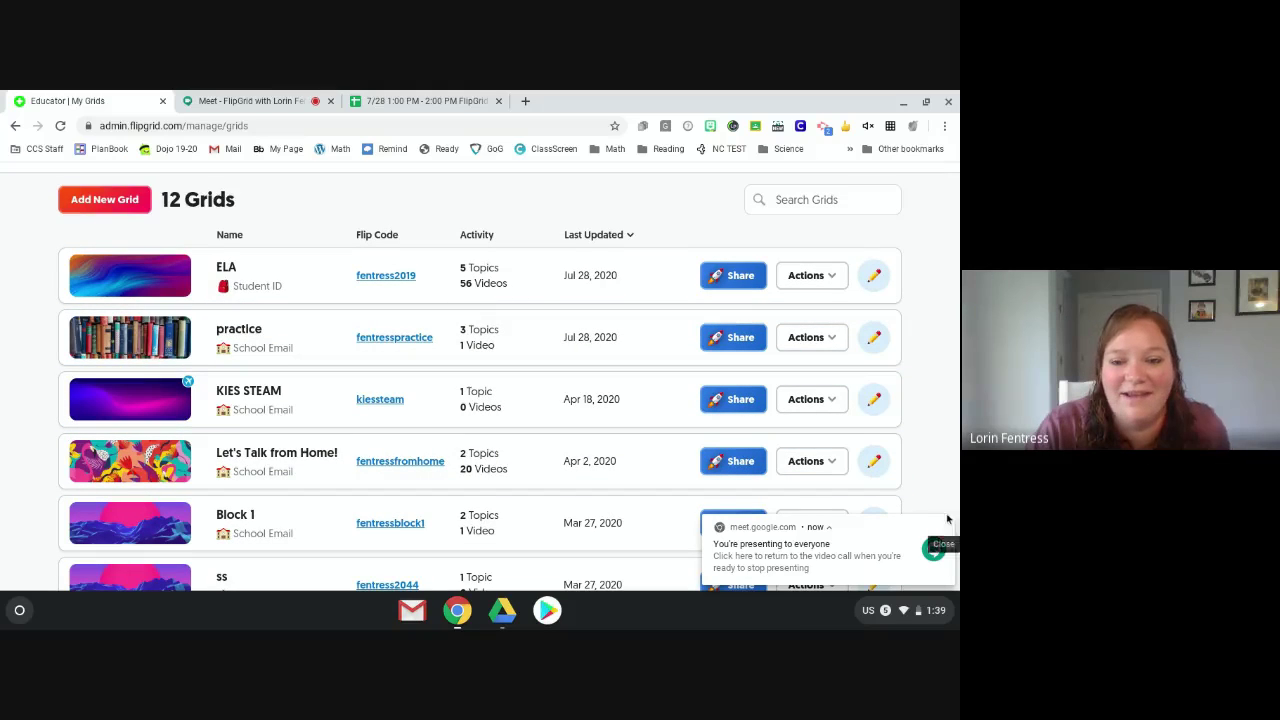
pyautogui.scroll(-2, 924, 421)
pyautogui.scroll(3, 423, 191)
pyautogui.click(186, 98)
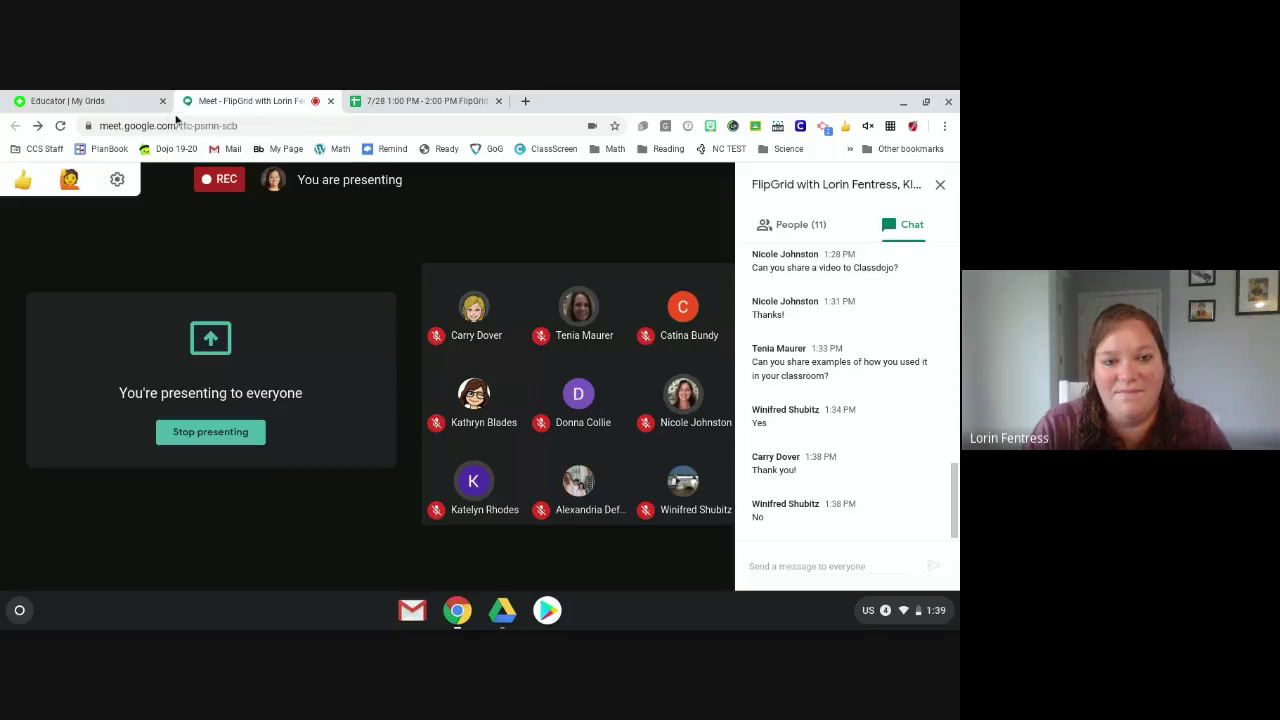
pyautogui.click(118, 103)
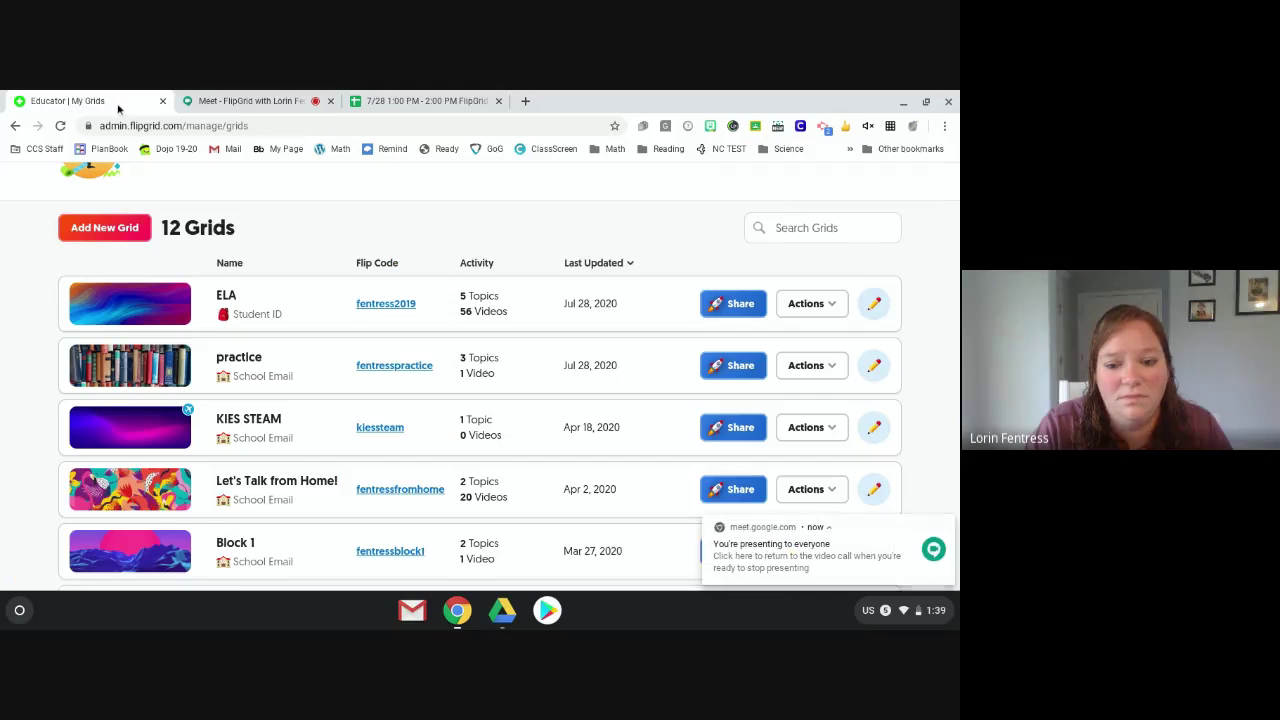
pyautogui.scroll(-1, 343, 346)
pyautogui.scroll(-5, 347, 346)
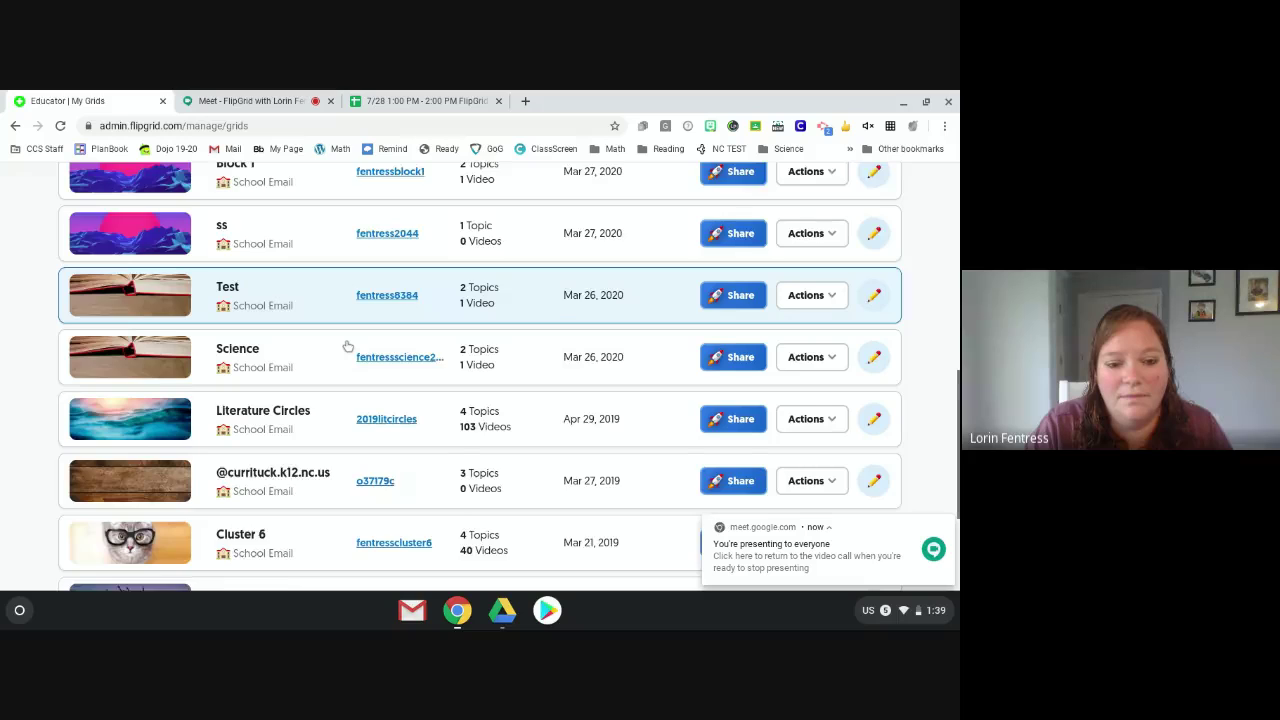
pyautogui.click(252, 100)
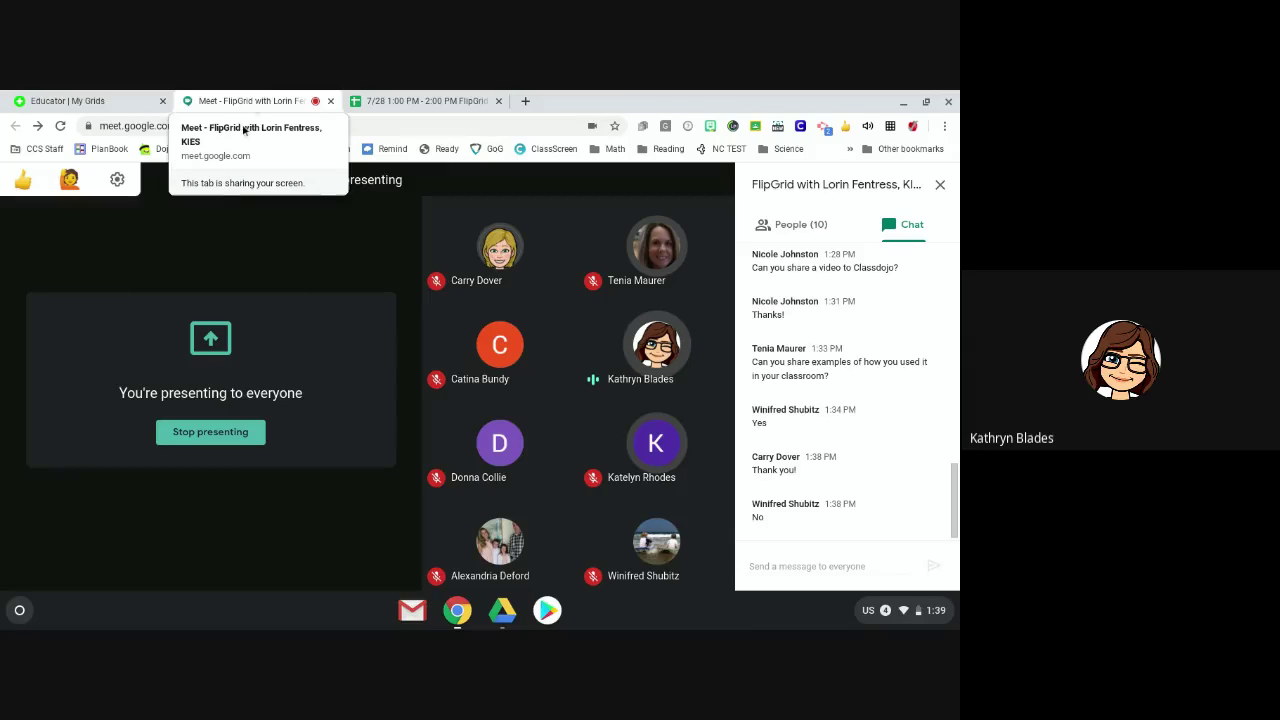
# - Send the message 'Thank you!' to everyone in the Meet chat
pyautogui.moveTo(228, 249)
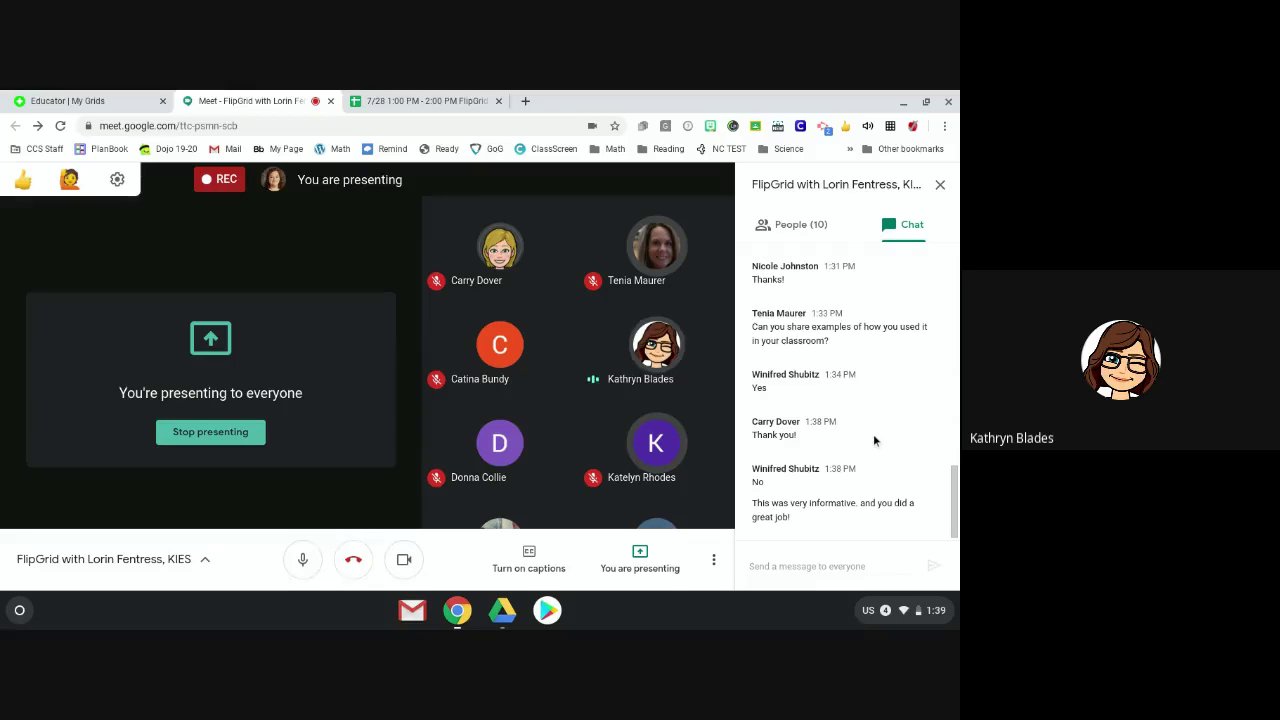
pyautogui.click(827, 567)
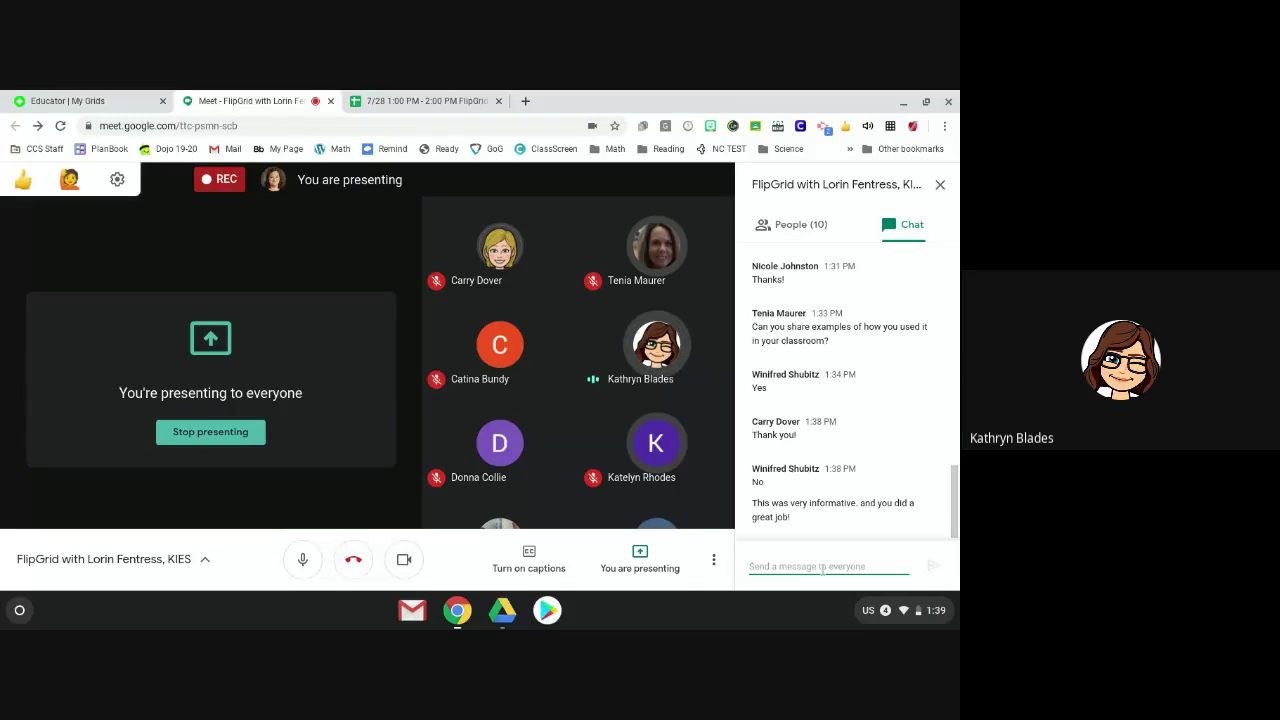
pyautogui.write('Tha')
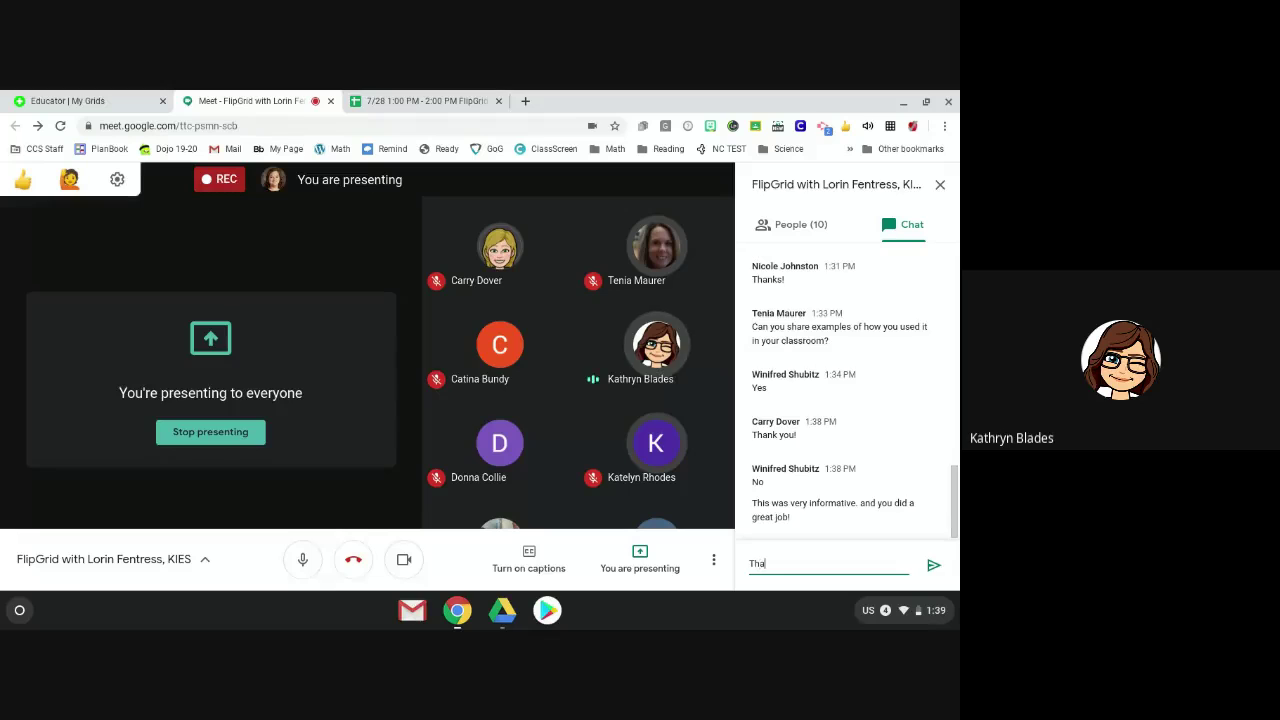
pyautogui.write('nk you!')
pyautogui.press('Return')
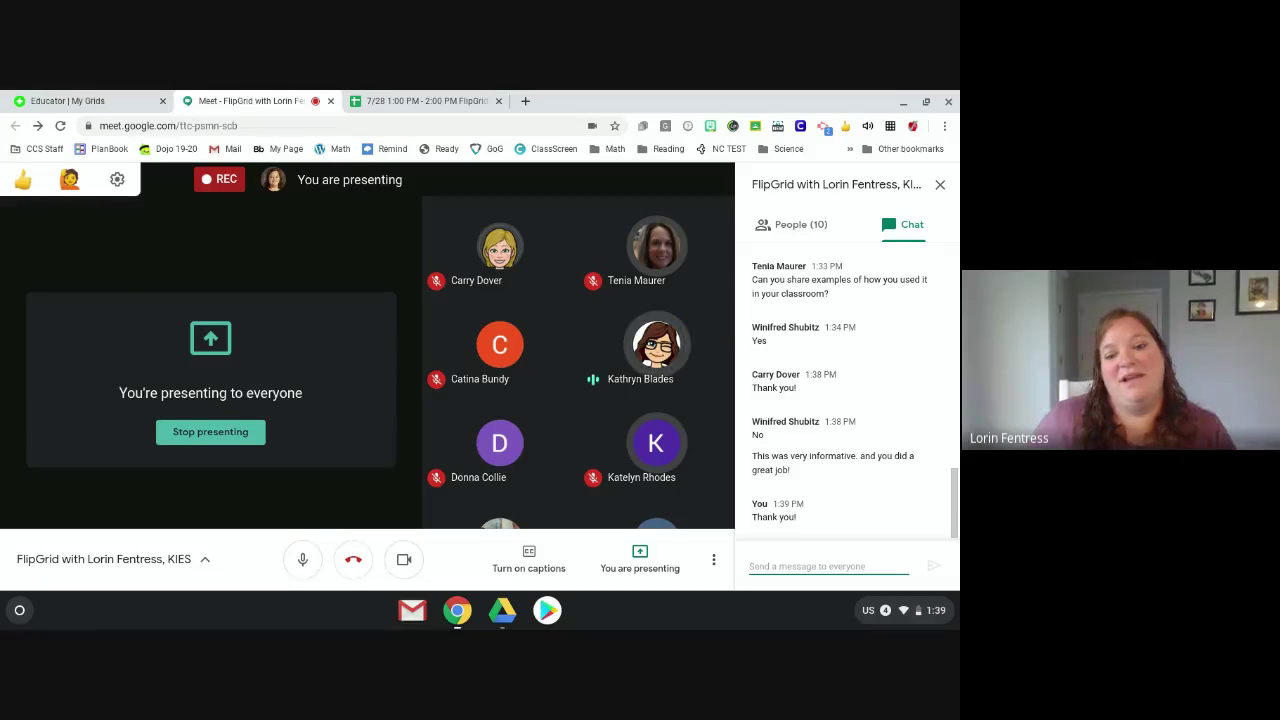